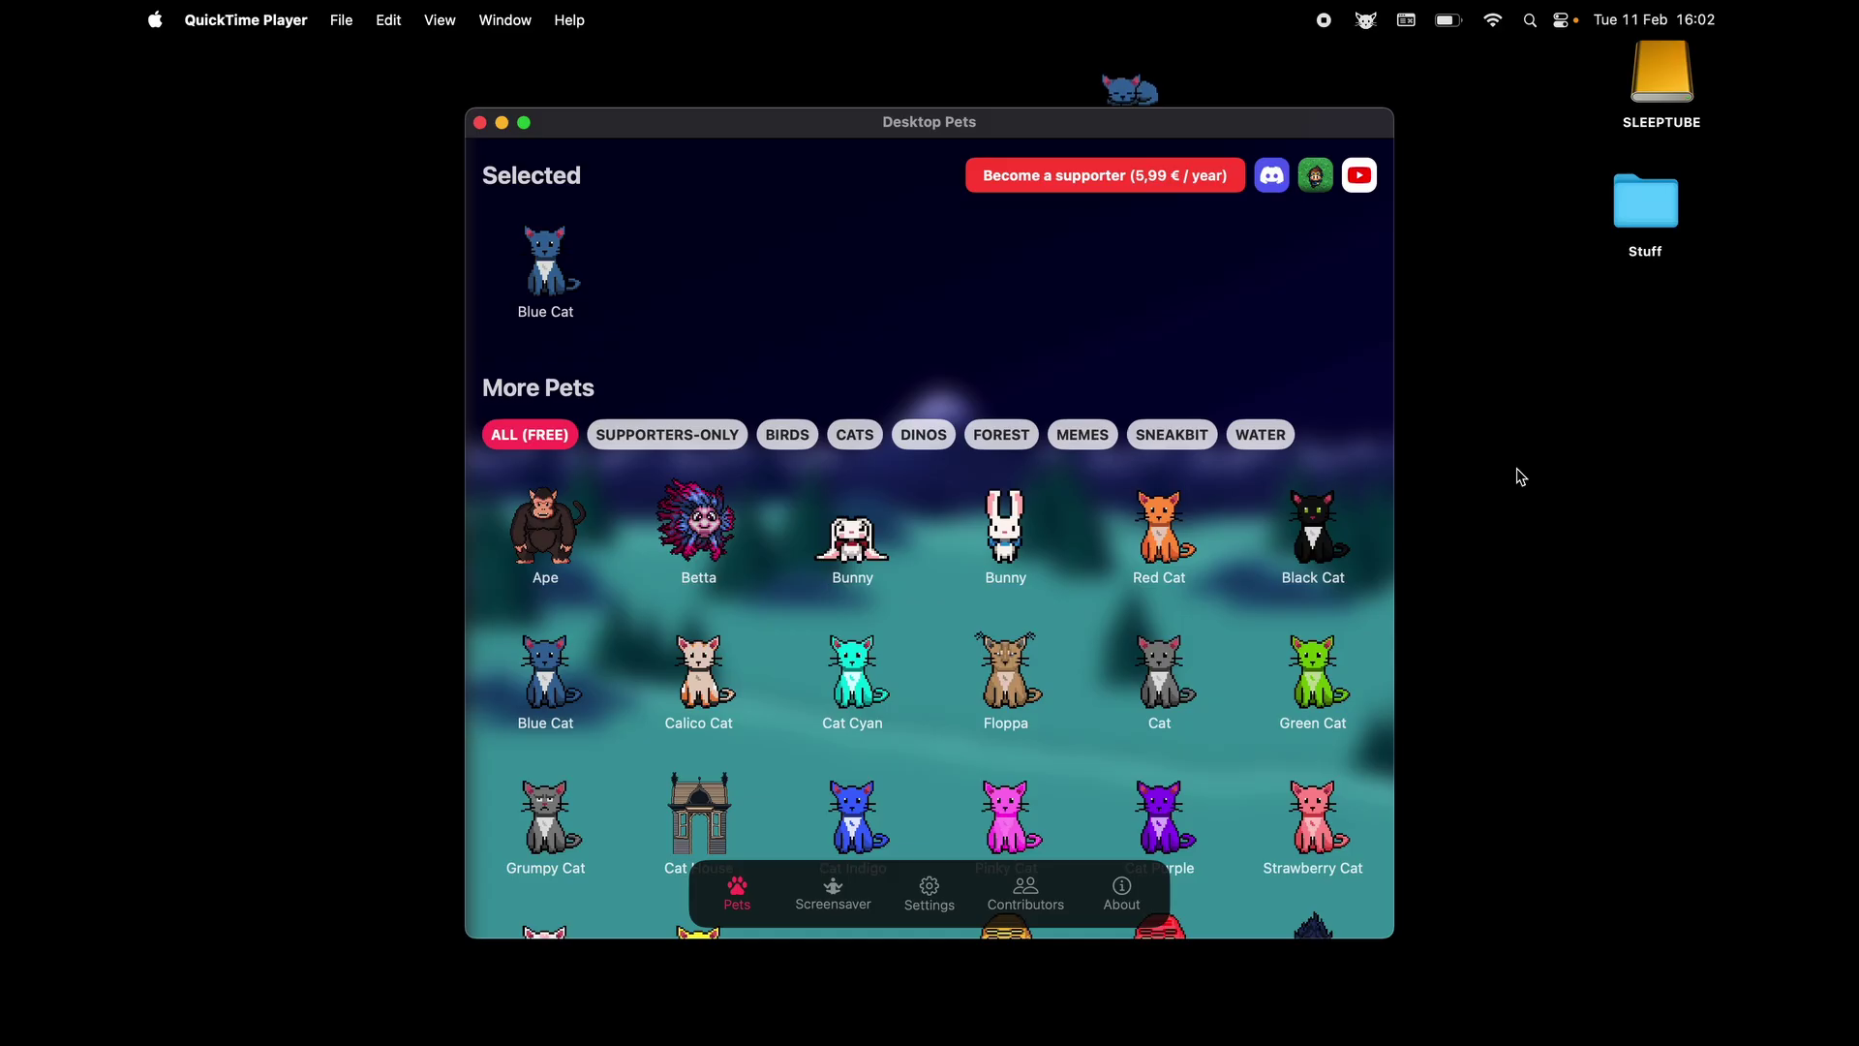
Filter the pet list to Supporters-only, then back to All (Free), and scroll down to Create your own!
click(682, 434)
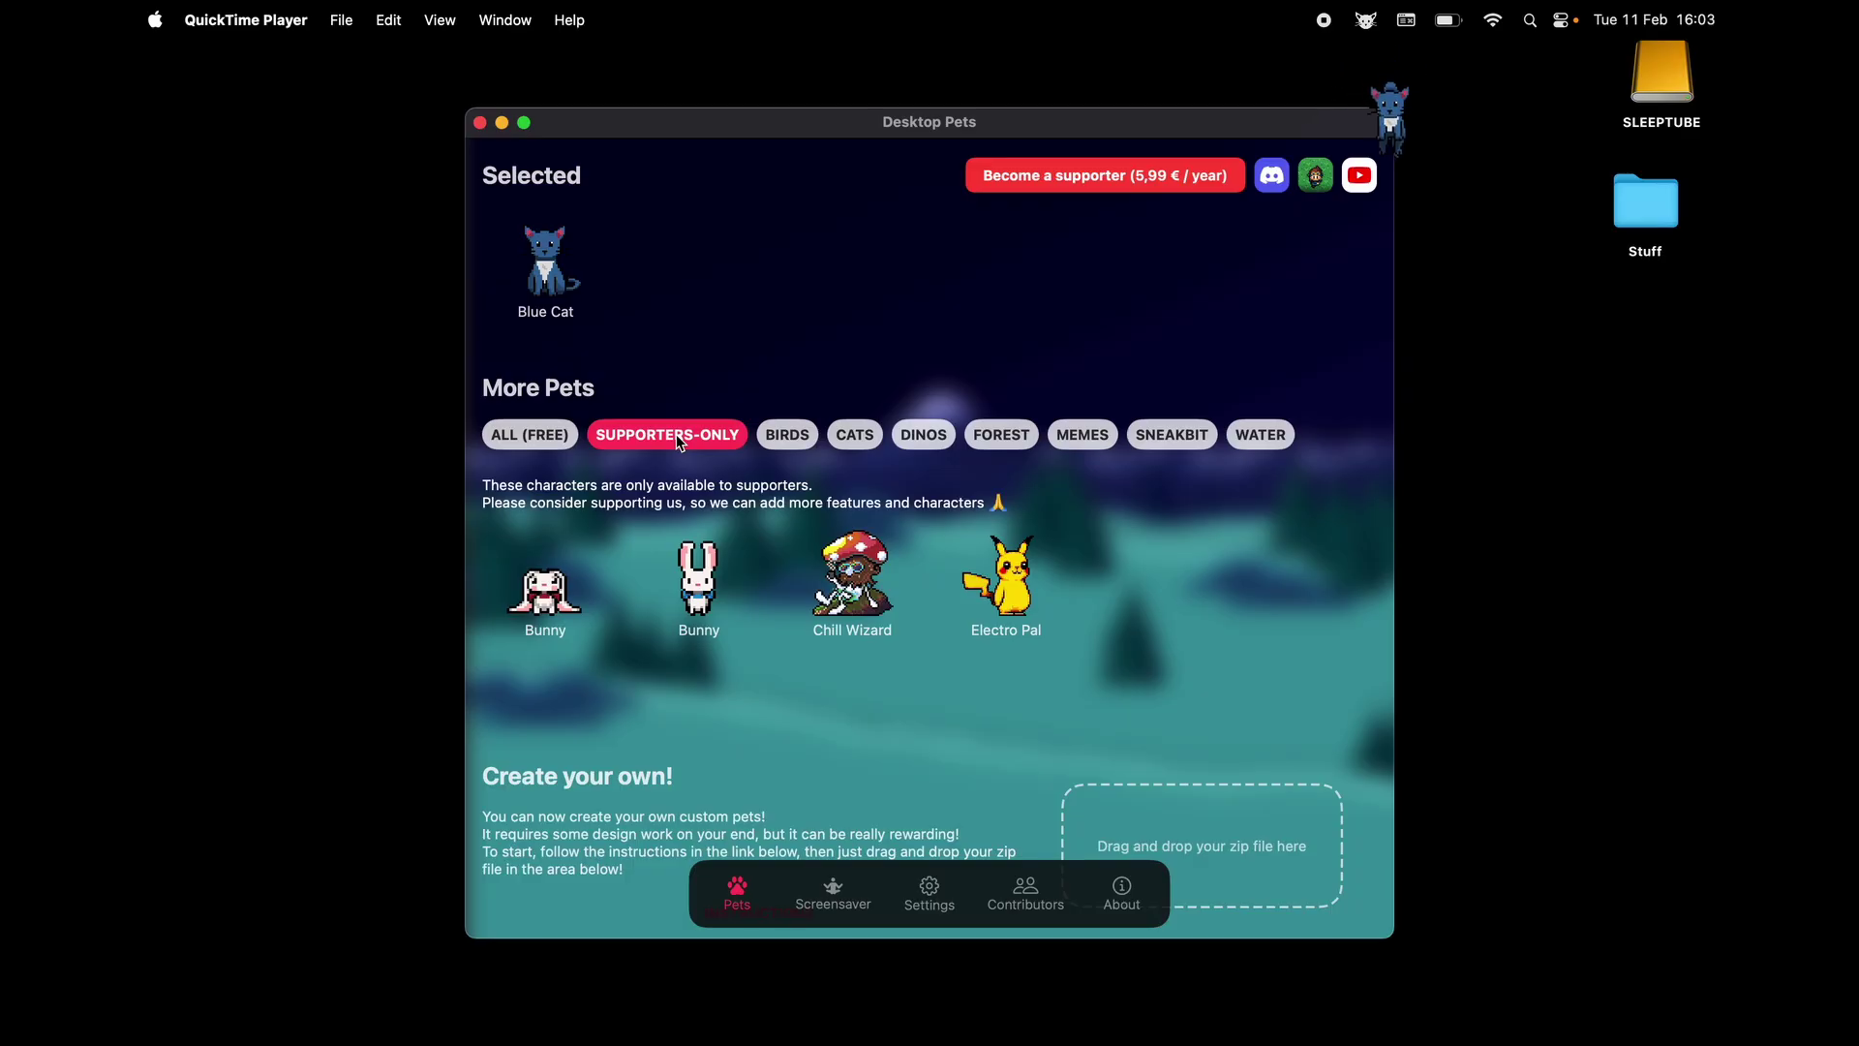
click(547, 444)
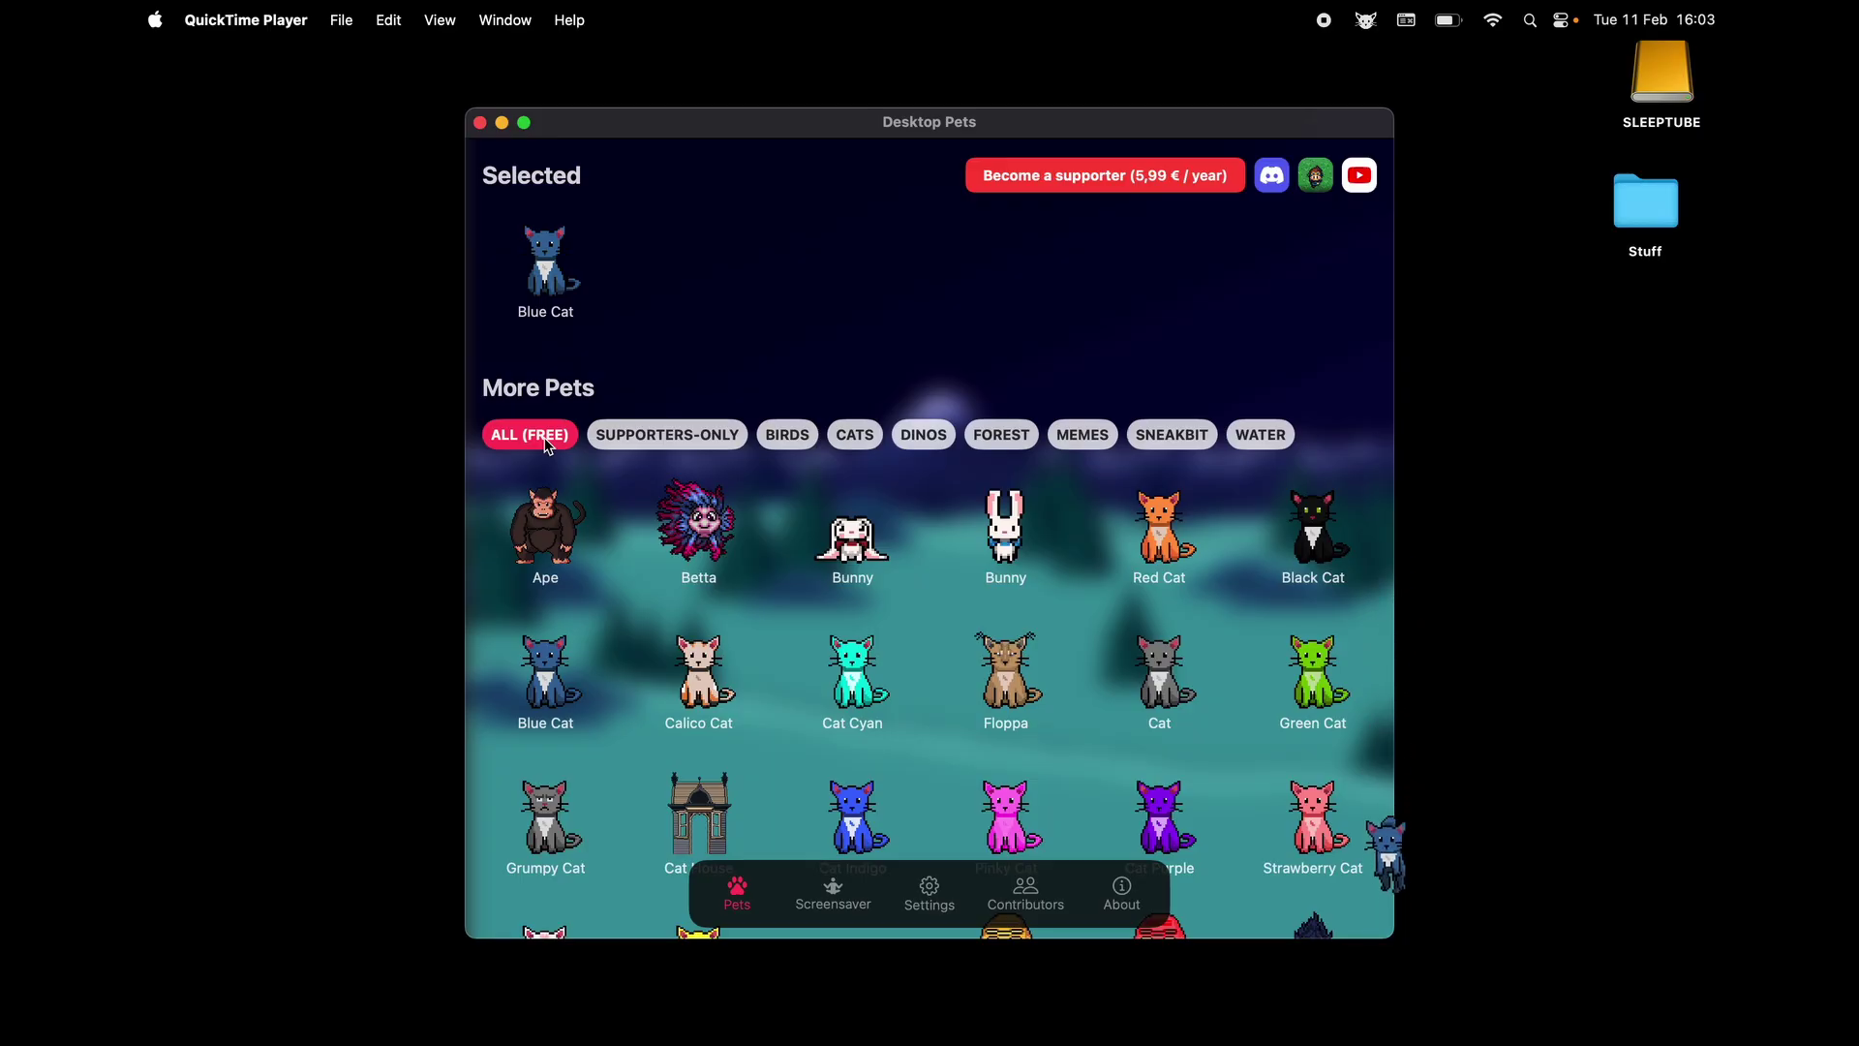
scroll(752, 635, down, 6)
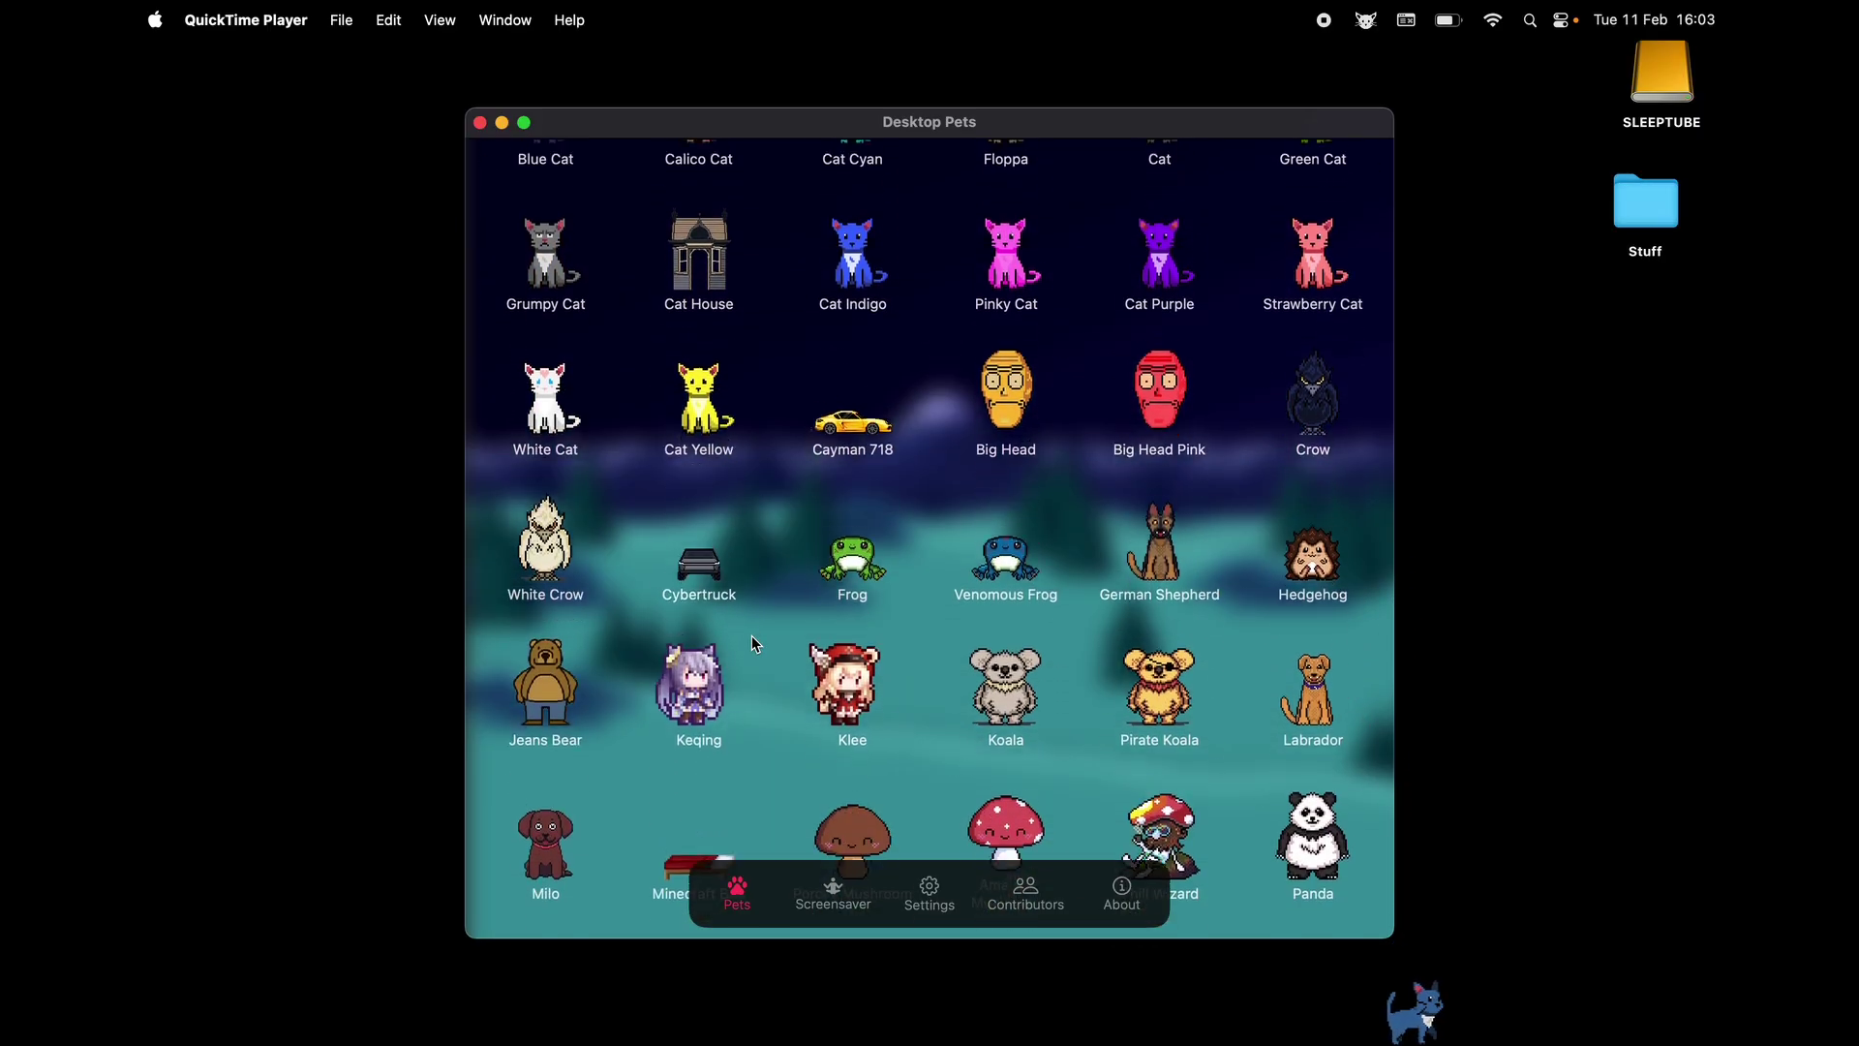
scroll(752, 635, down, 9)
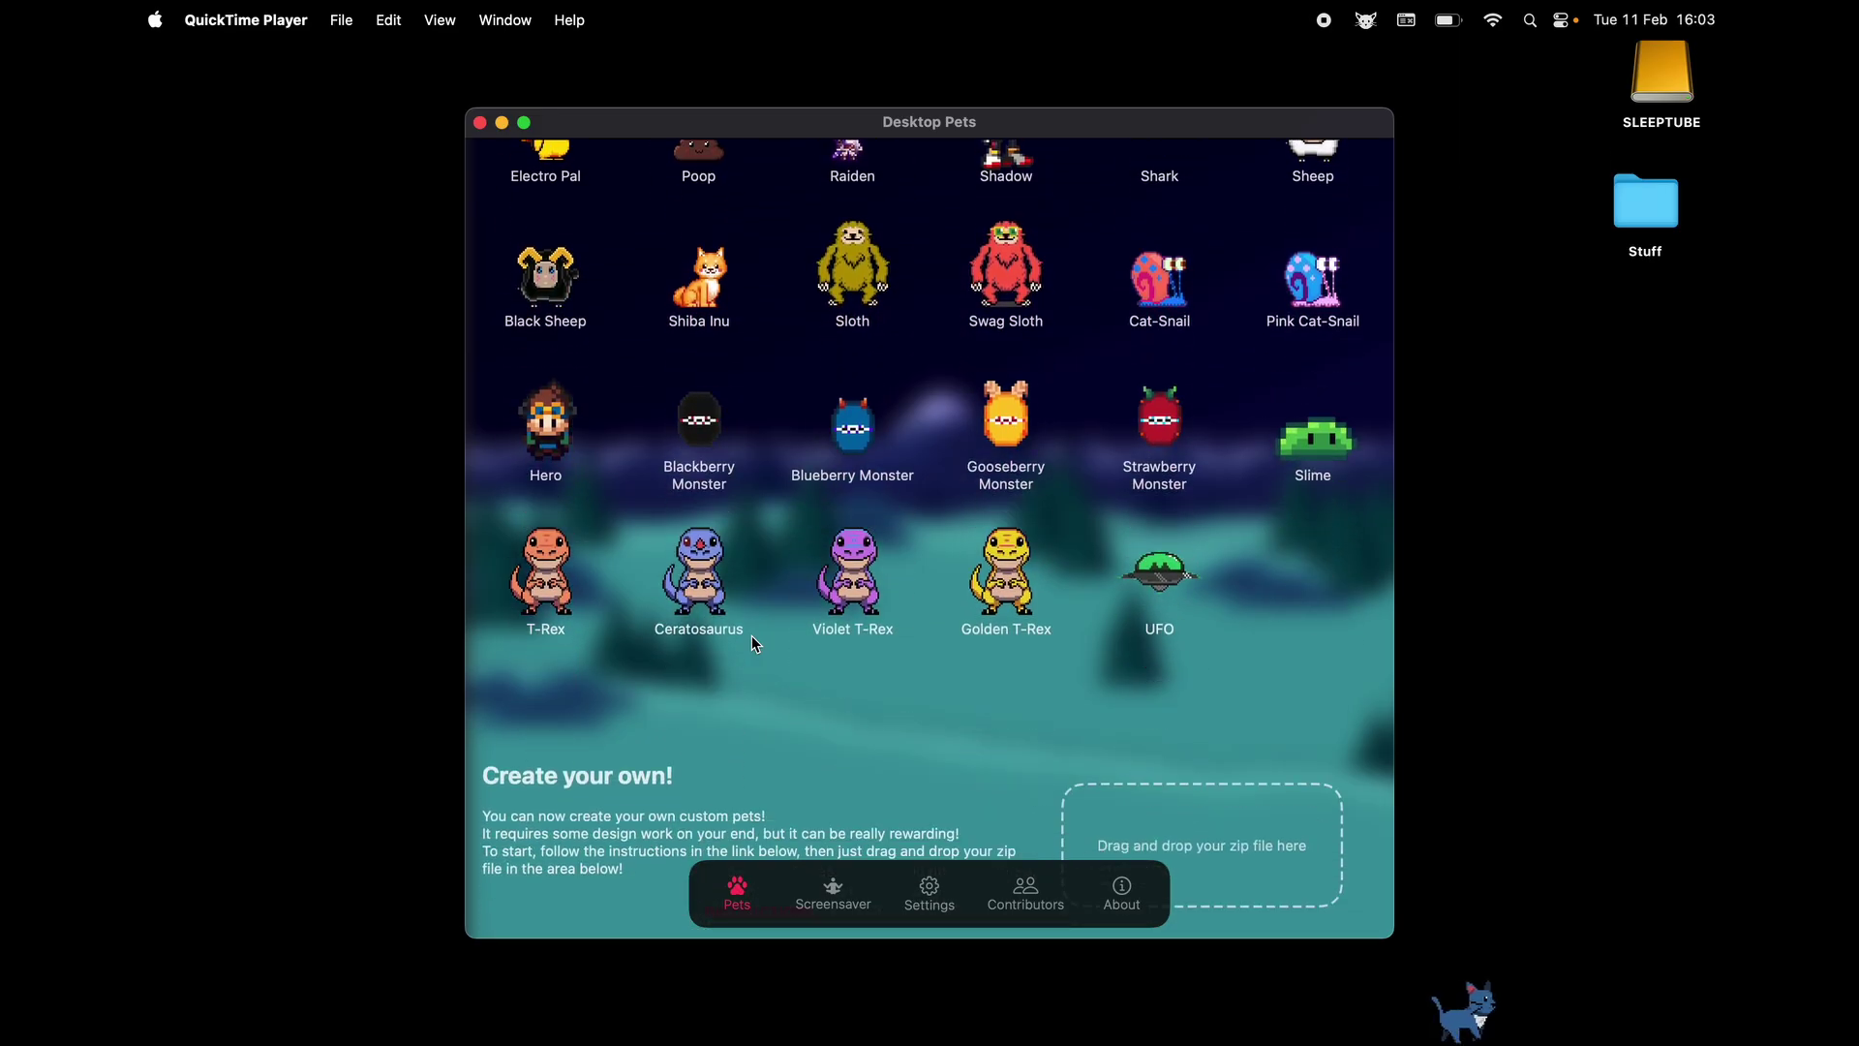
scroll(751, 635, down, 1)
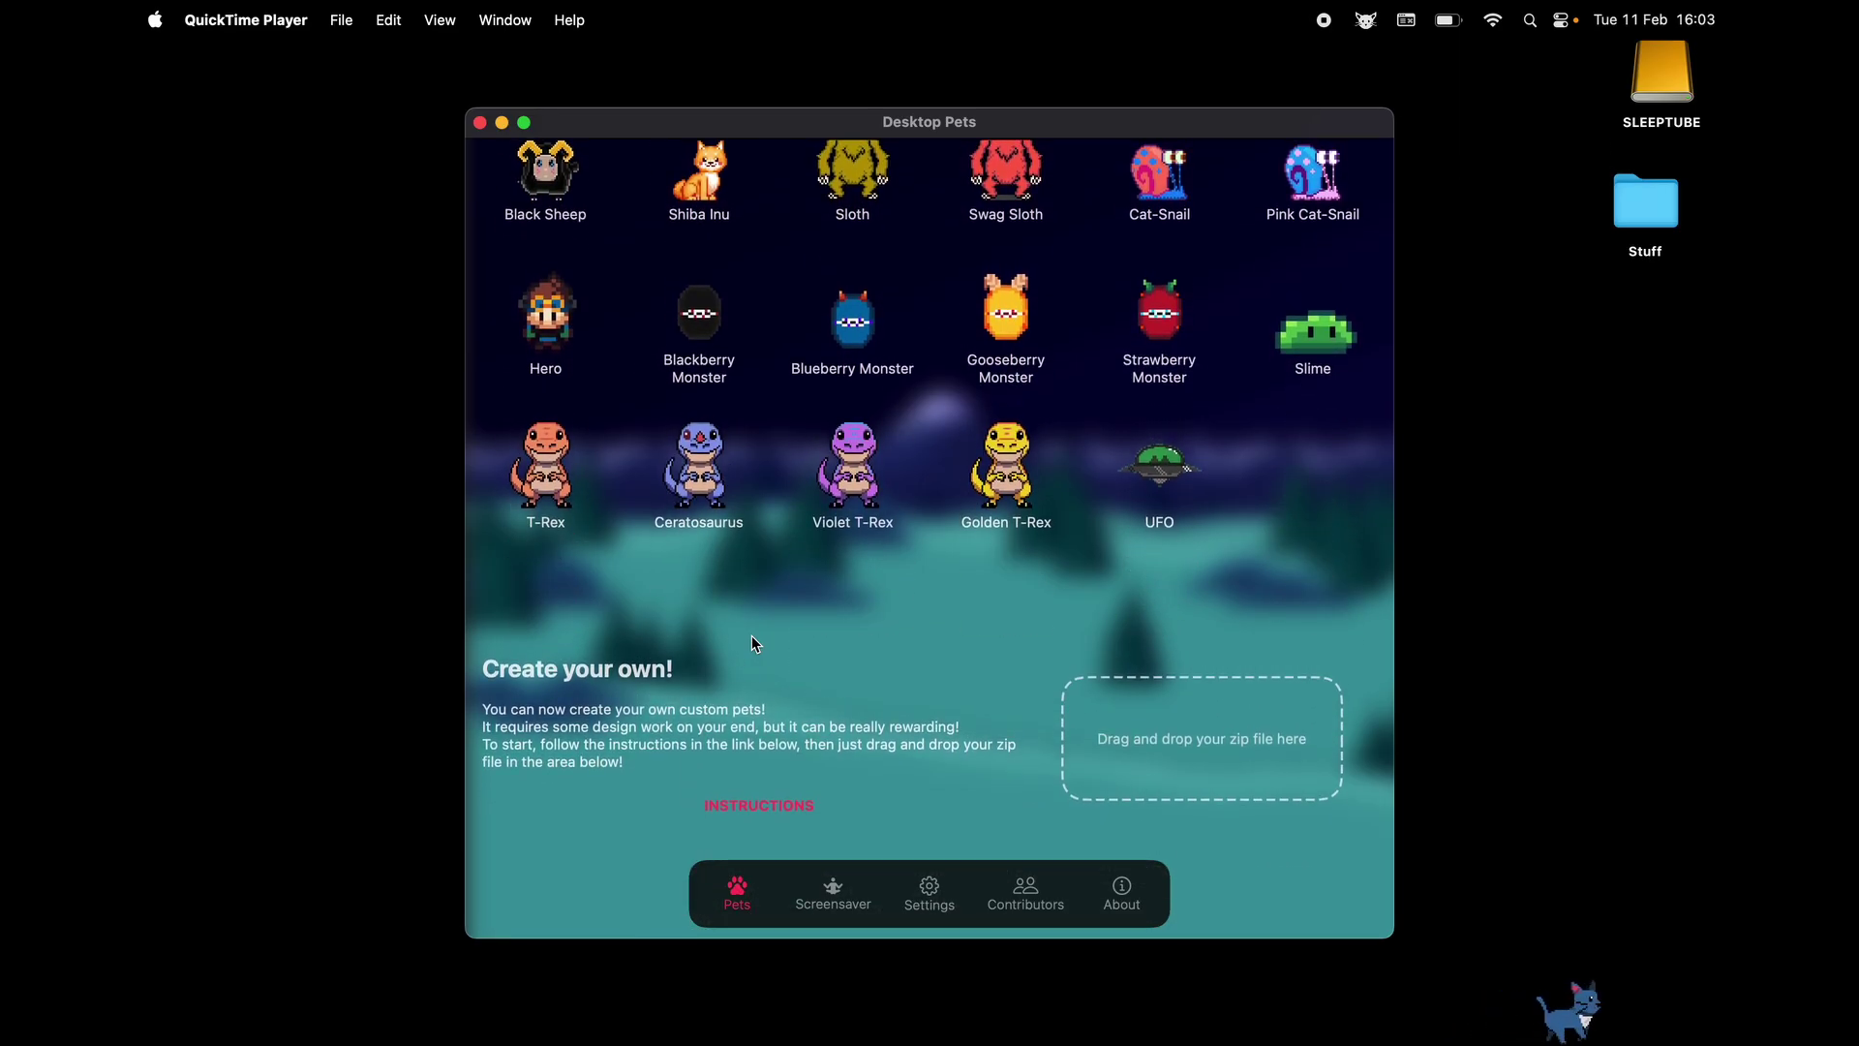
Open the Custom Pets instructions in Chrome, narrow its window and close the profile chooser
click(775, 804)
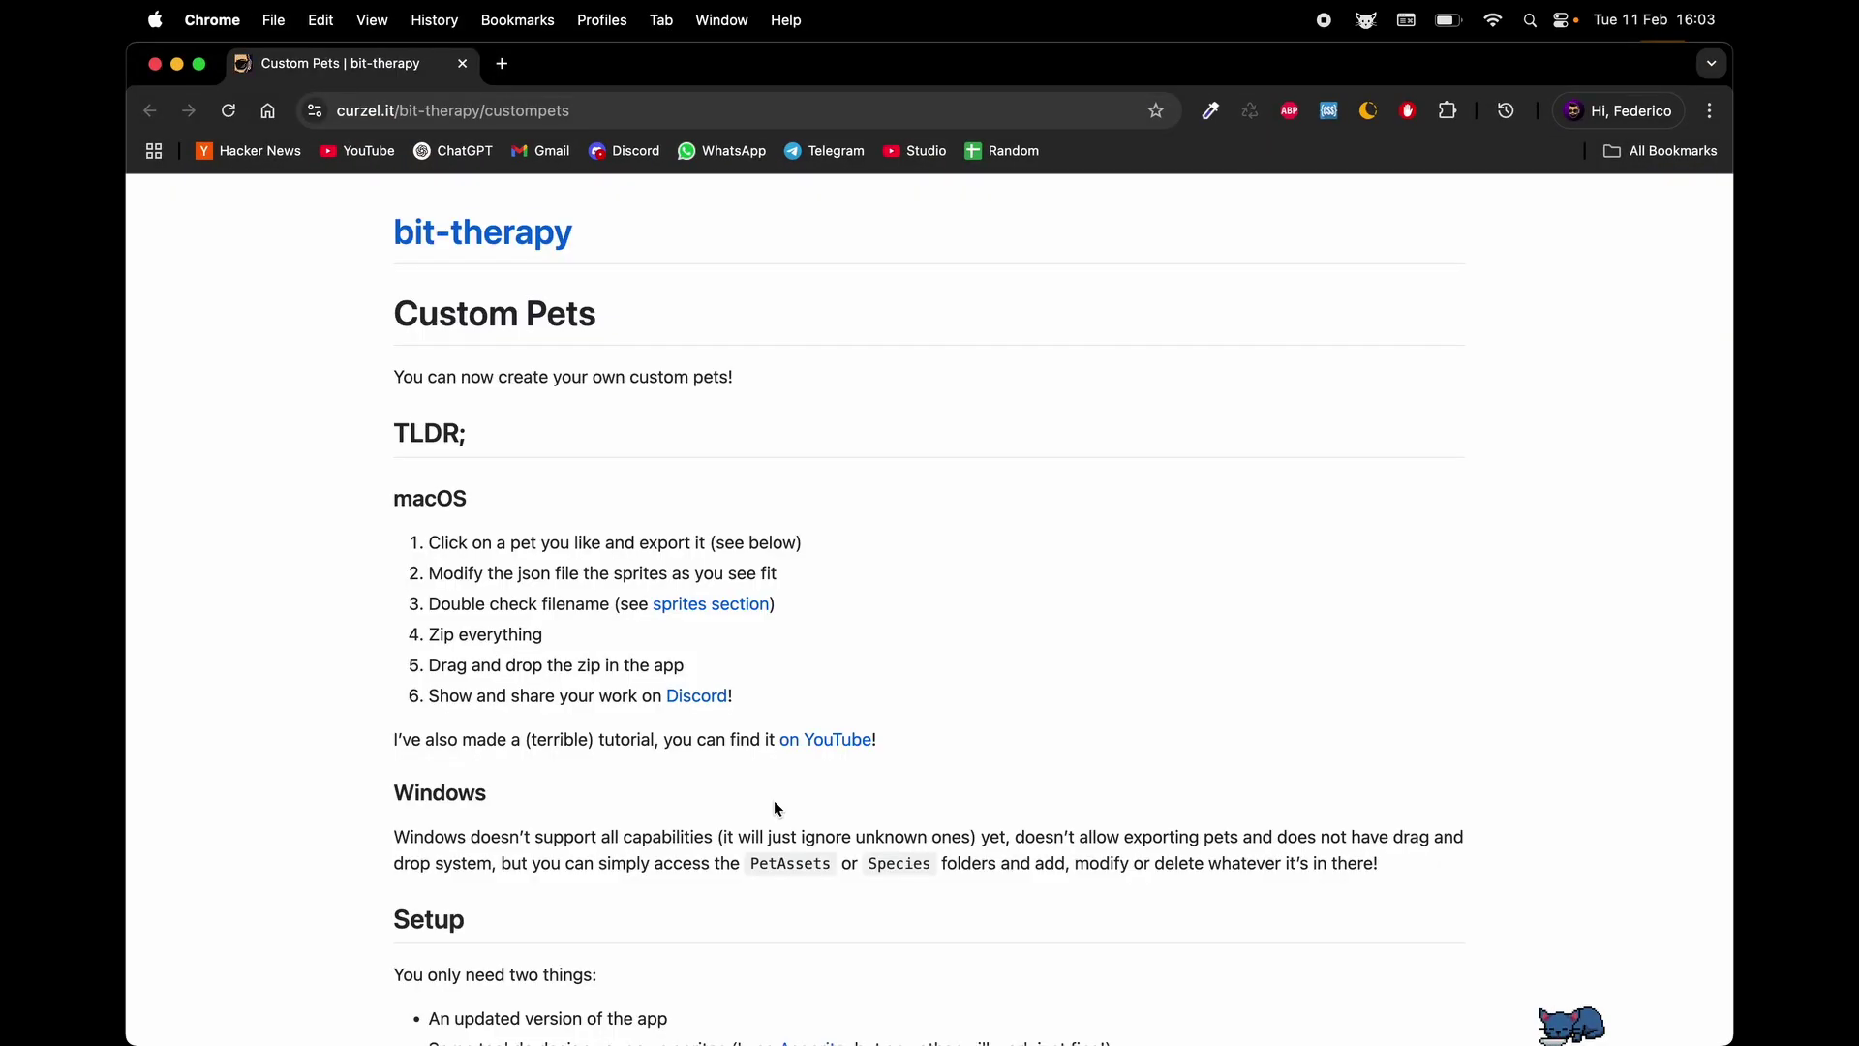
drag(1734, 489, 1211, 479)
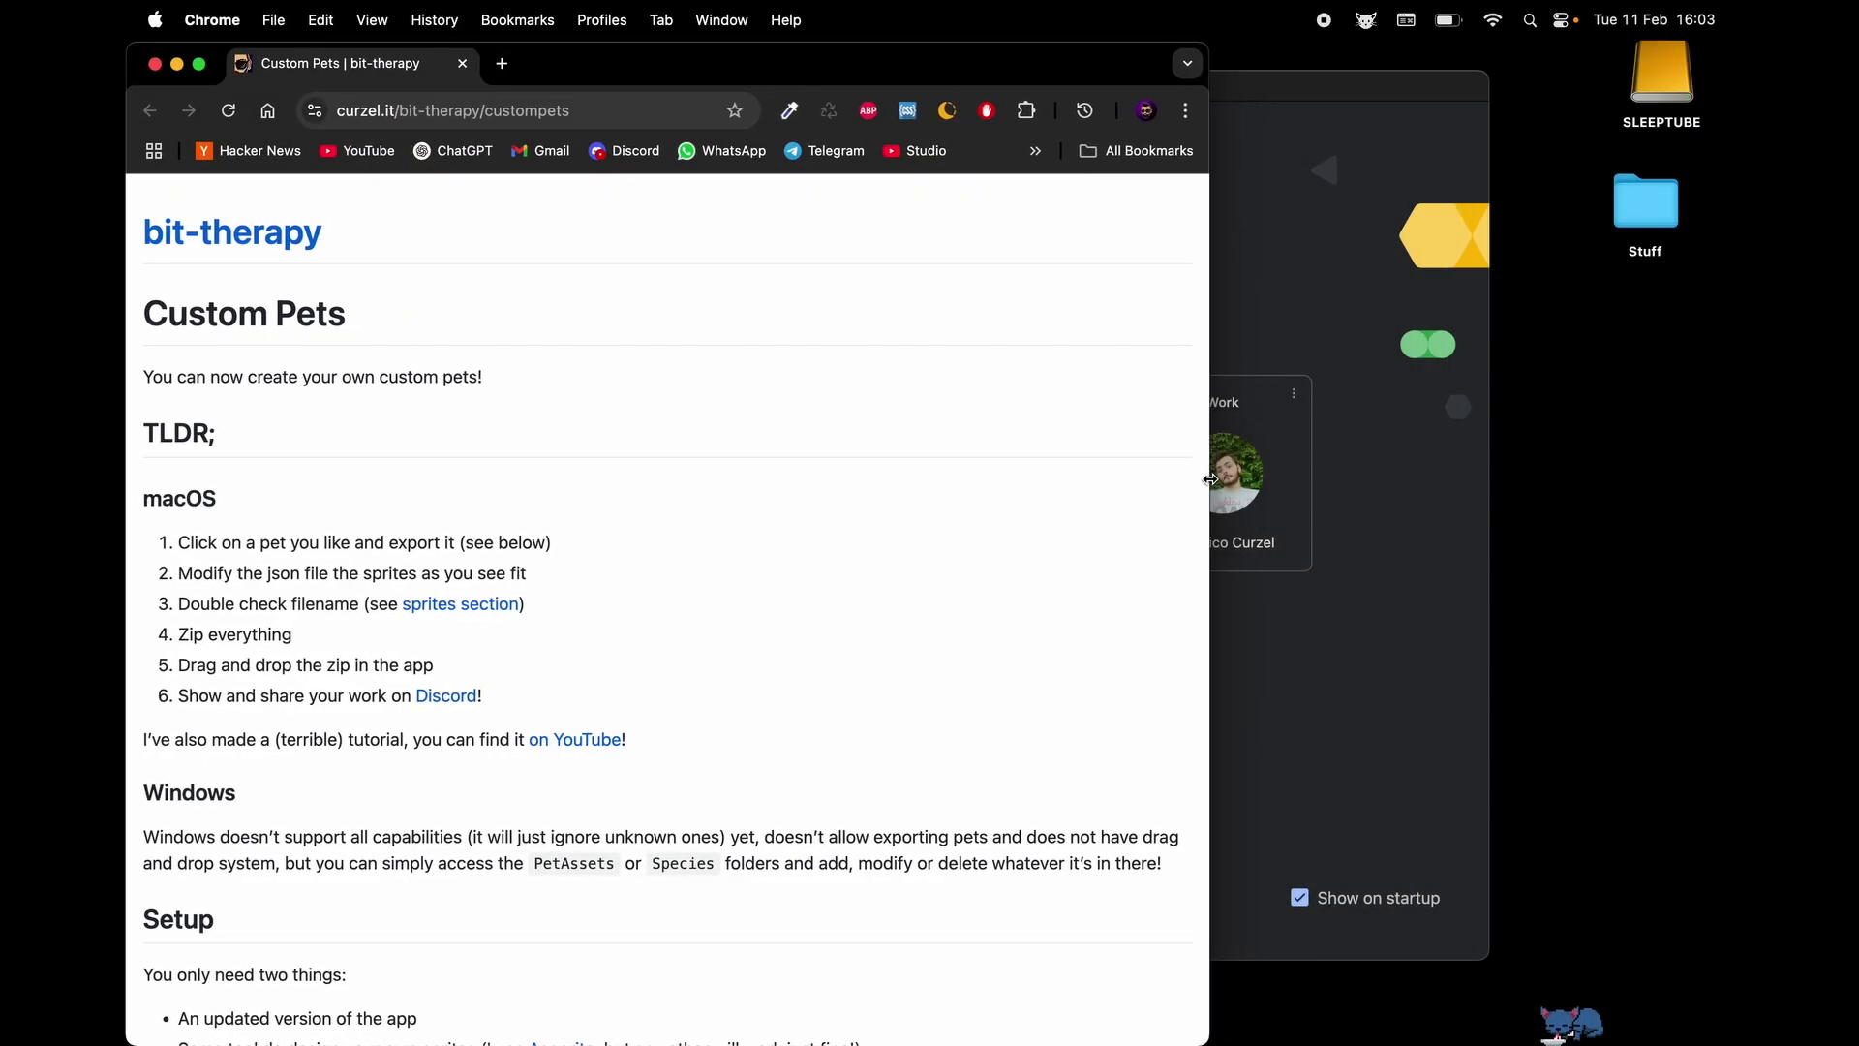
drag(1280, 97, 1637, 474)
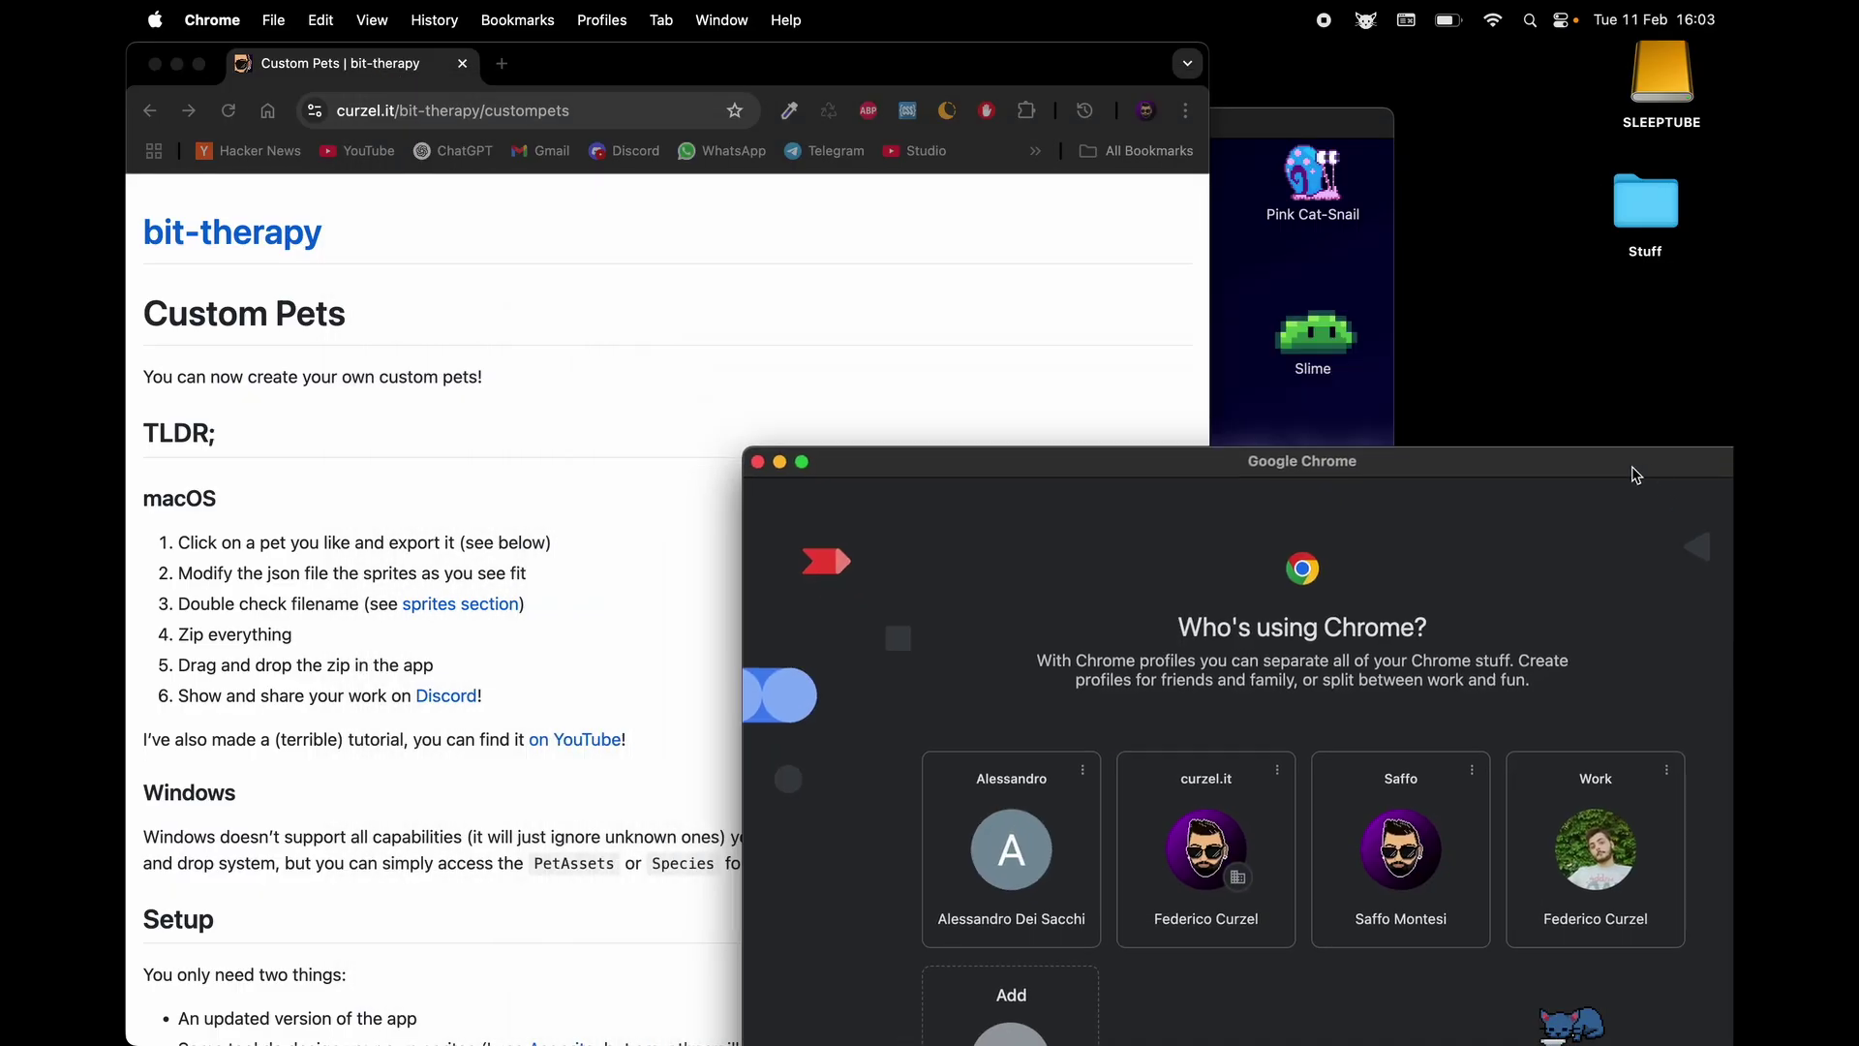
click(759, 462)
Place Desktop Pets beside the browser, read through the guide, then bring Desktop Pets forward
scroll(811, 602, down, 5)
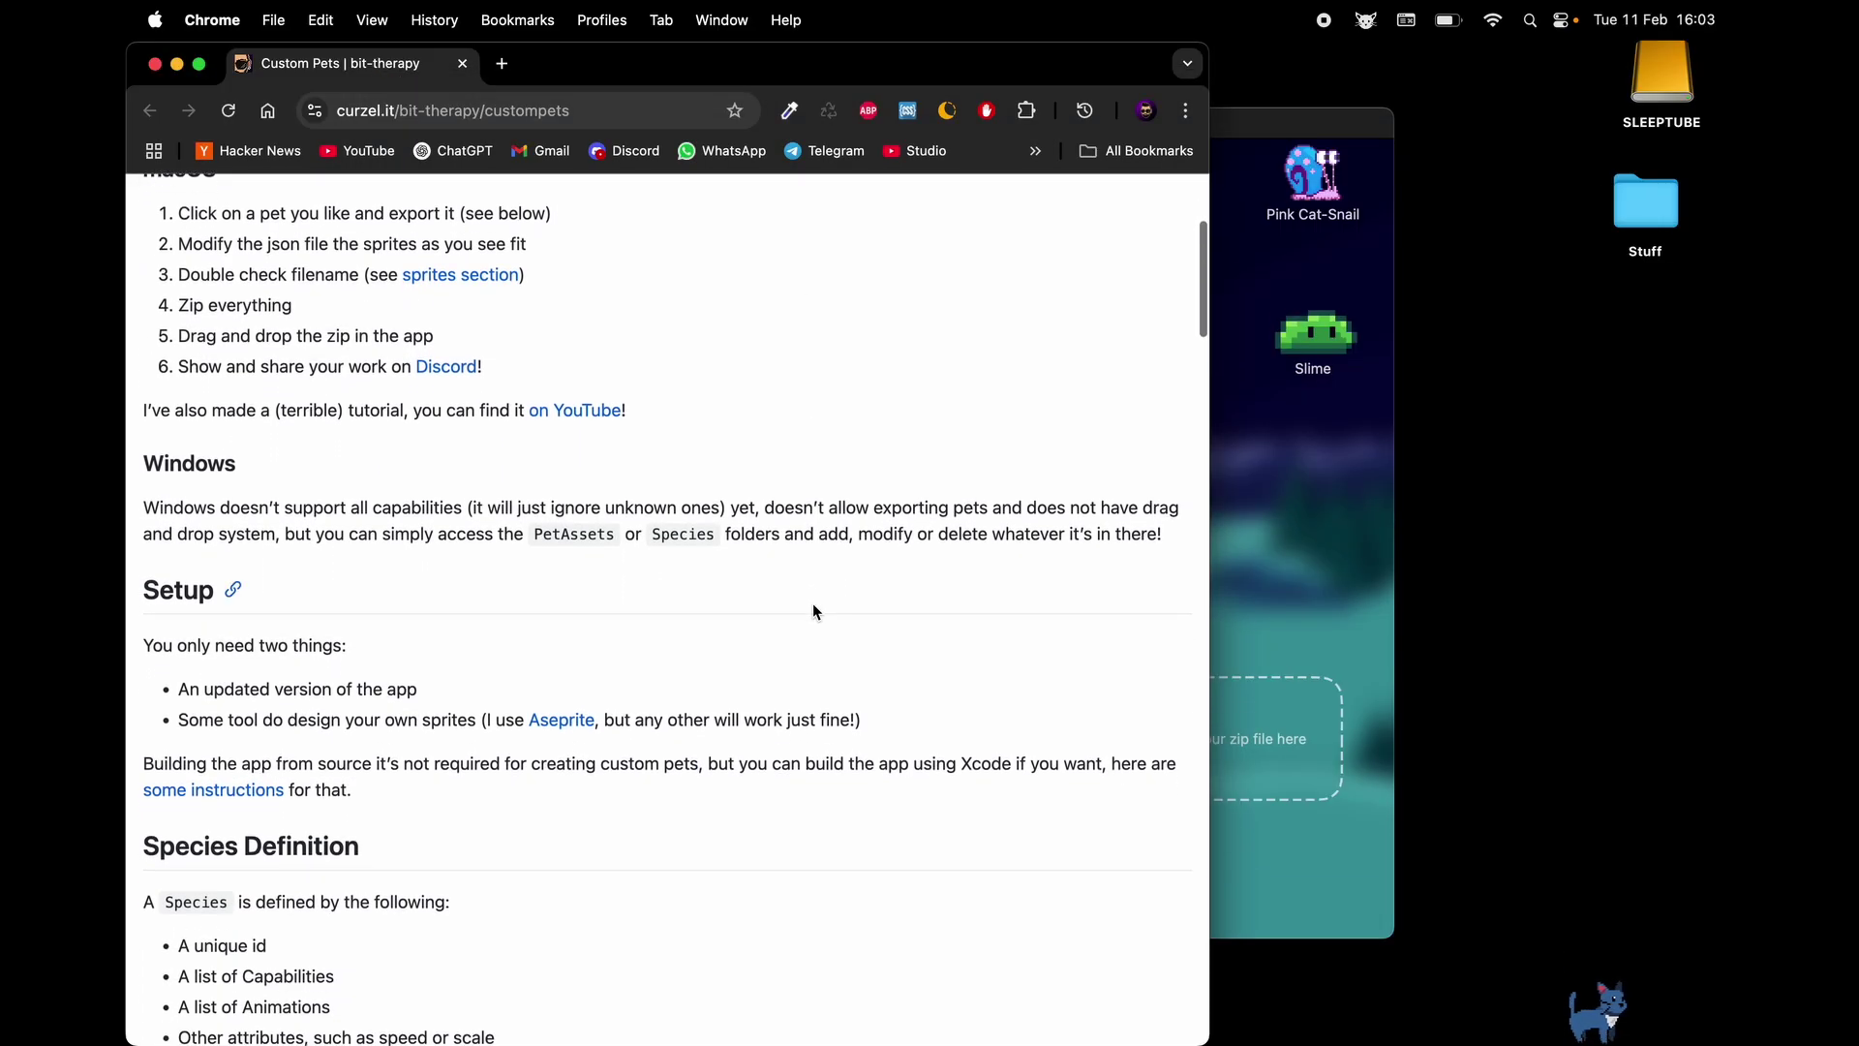
scroll(812, 610, down, 3)
scroll(812, 610, down, 4)
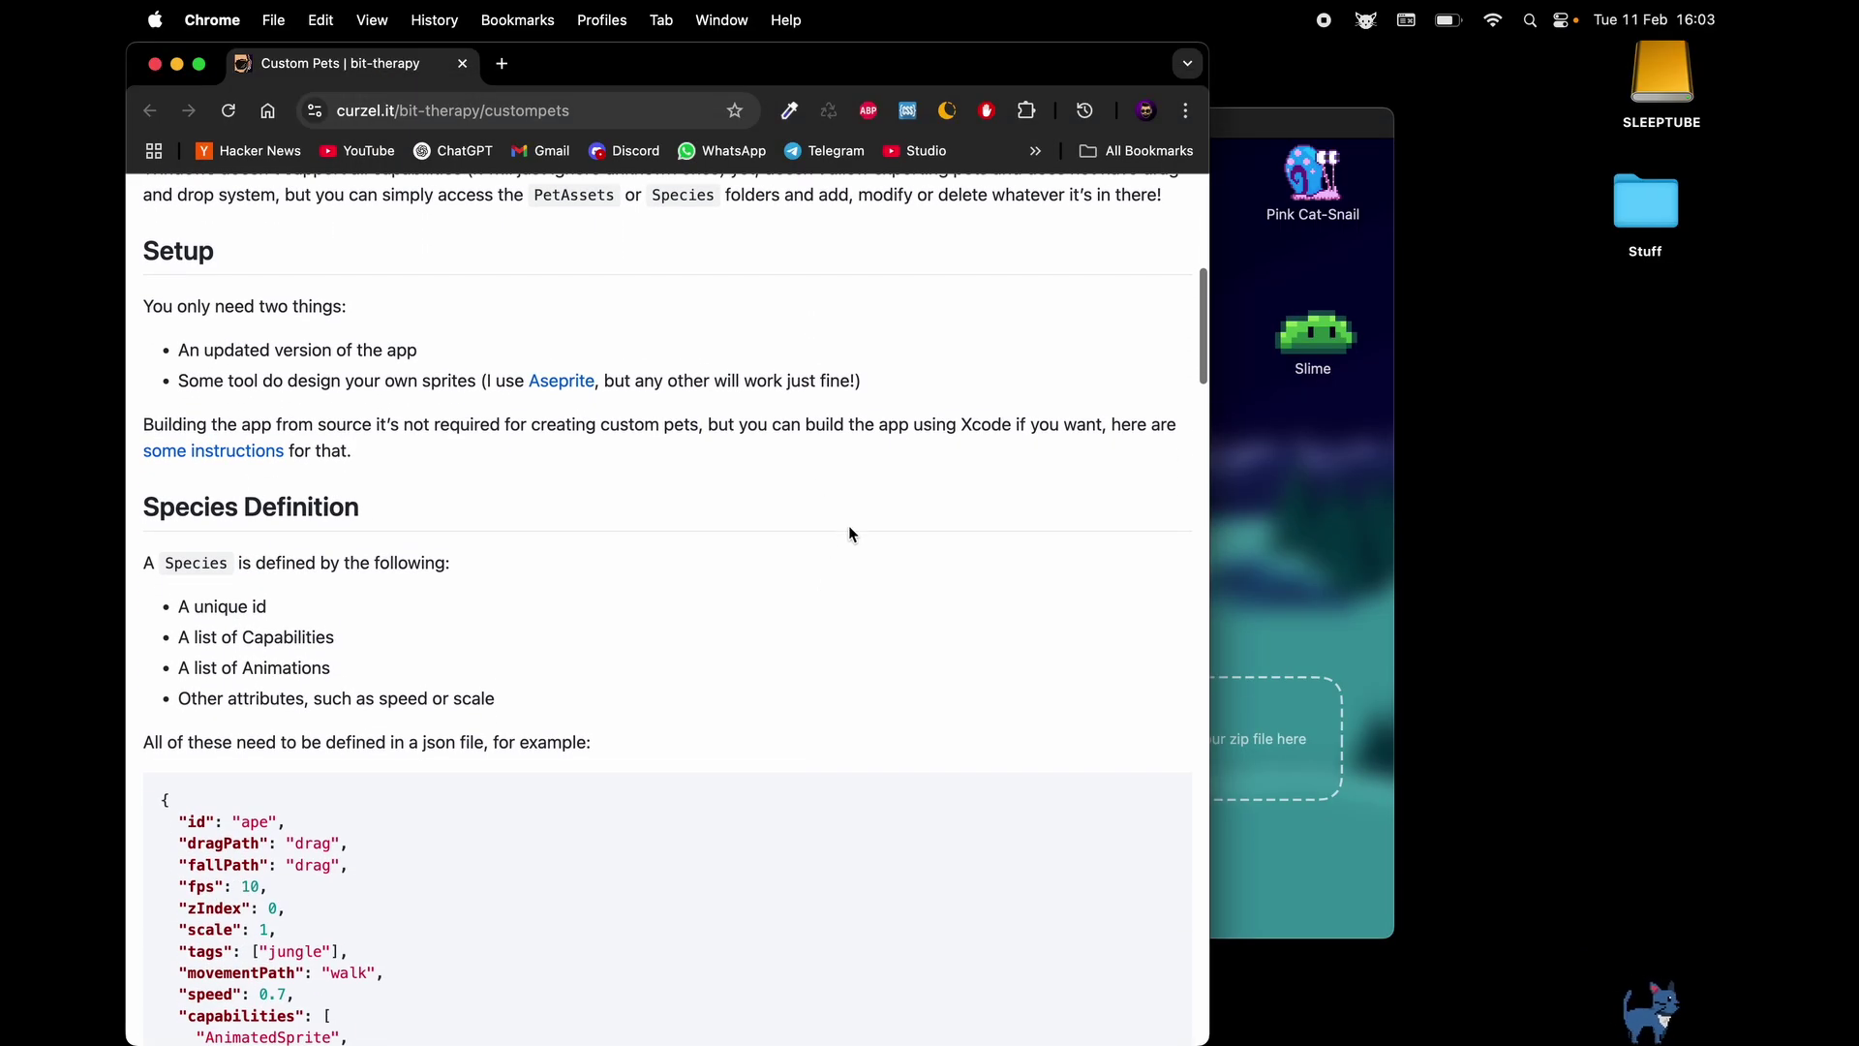
drag(1219, 123, 1496, 136)
scroll(509, 608, down, 5)
click(415, 560)
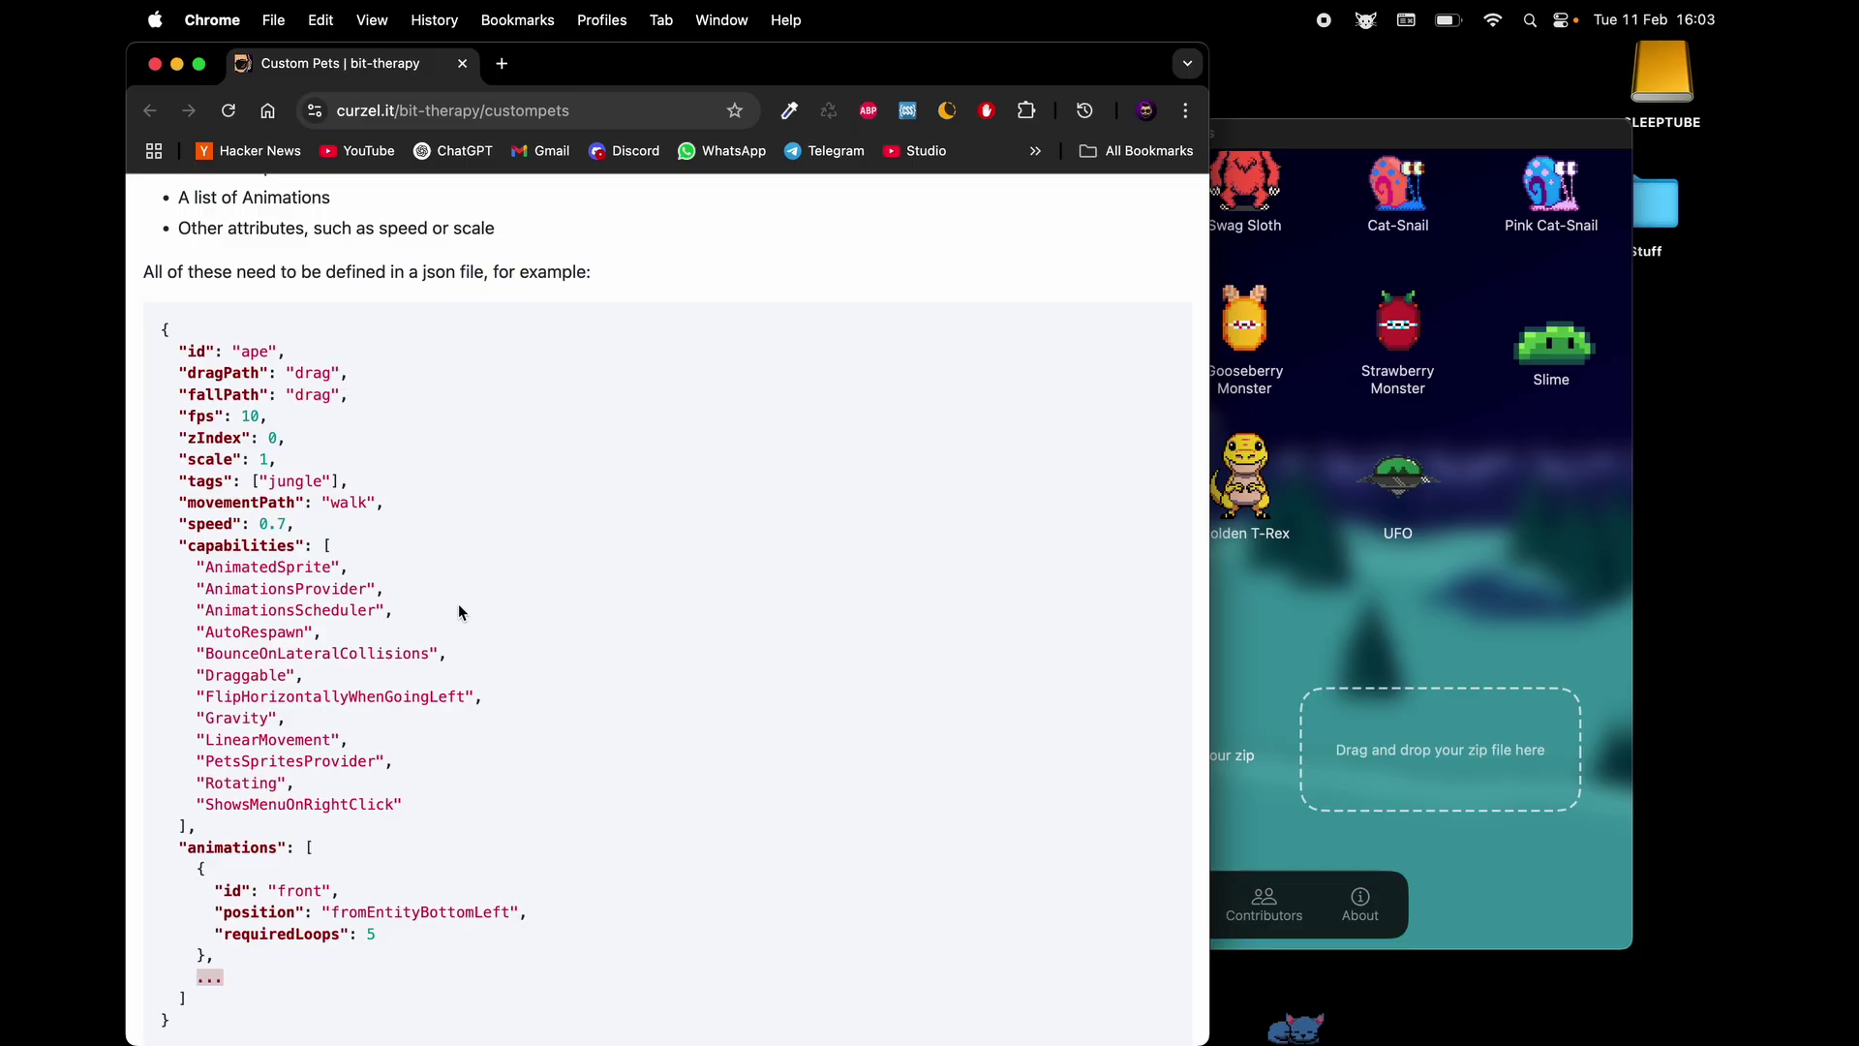
scroll(457, 603, down, 3)
scroll(457, 602, up, 15)
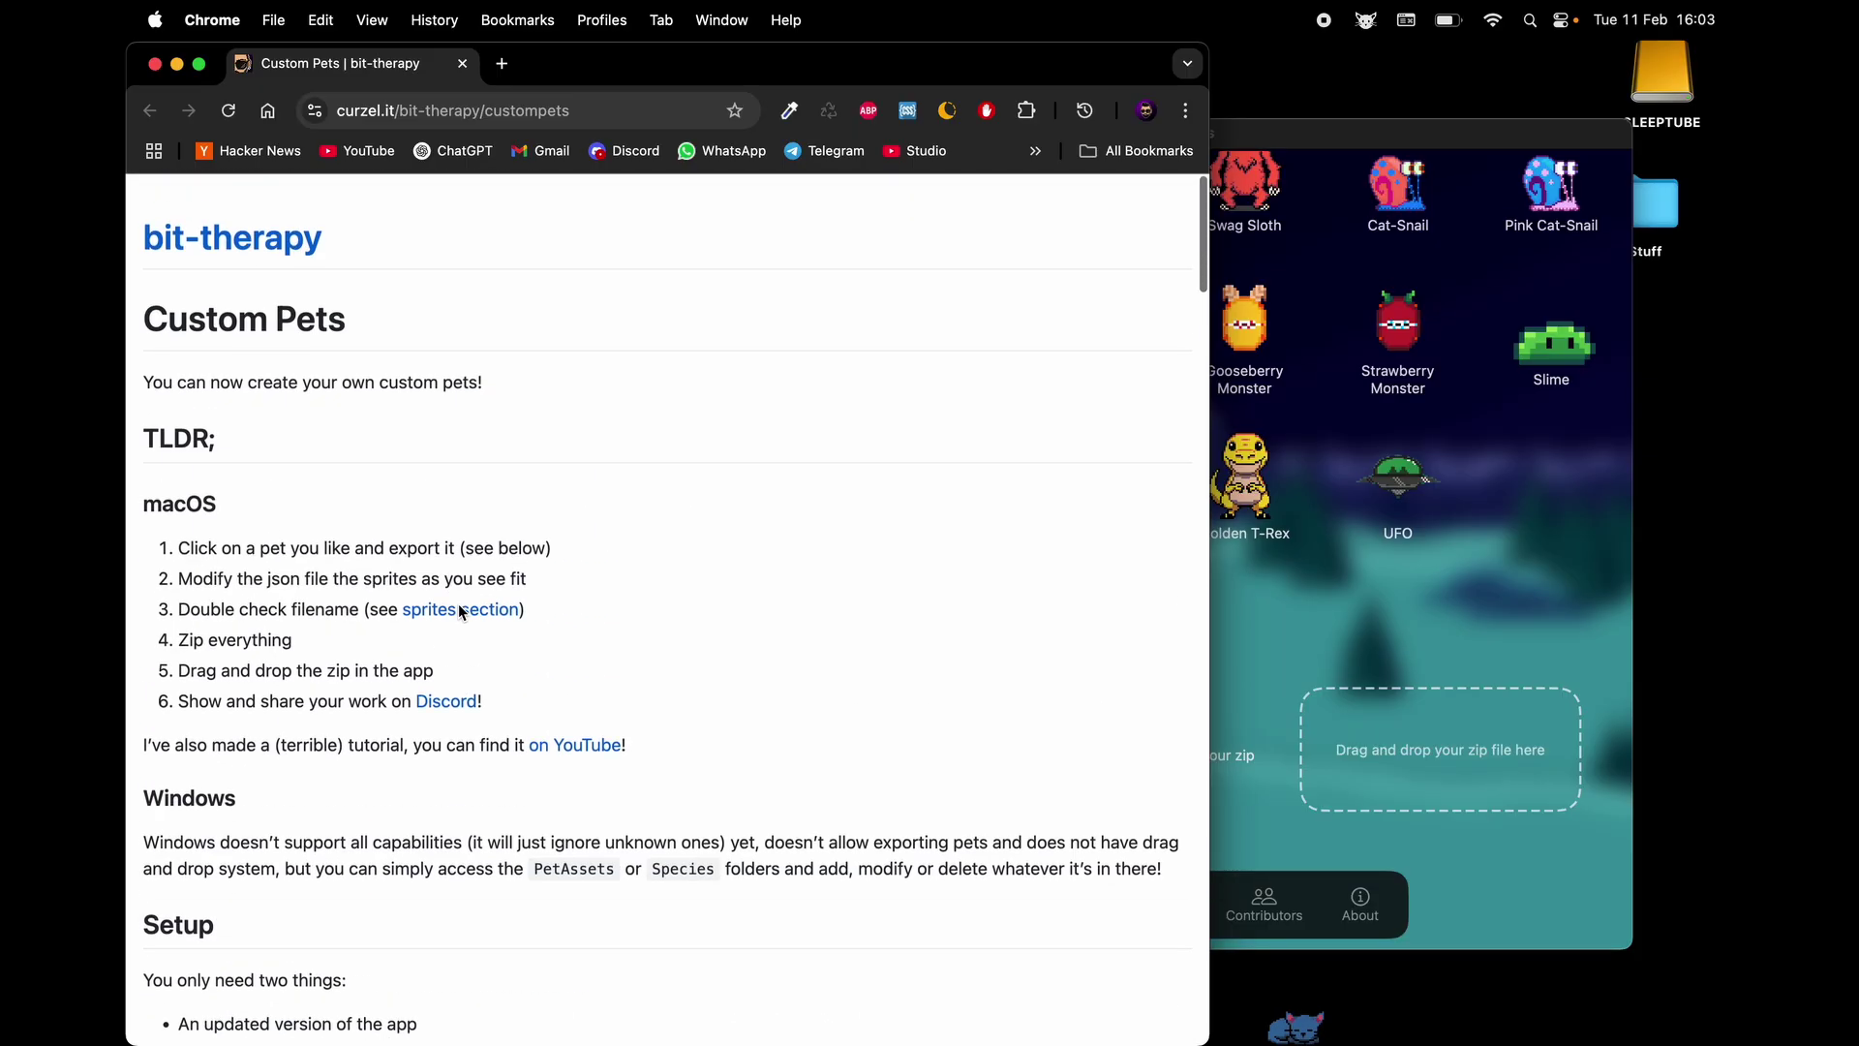
click(1471, 602)
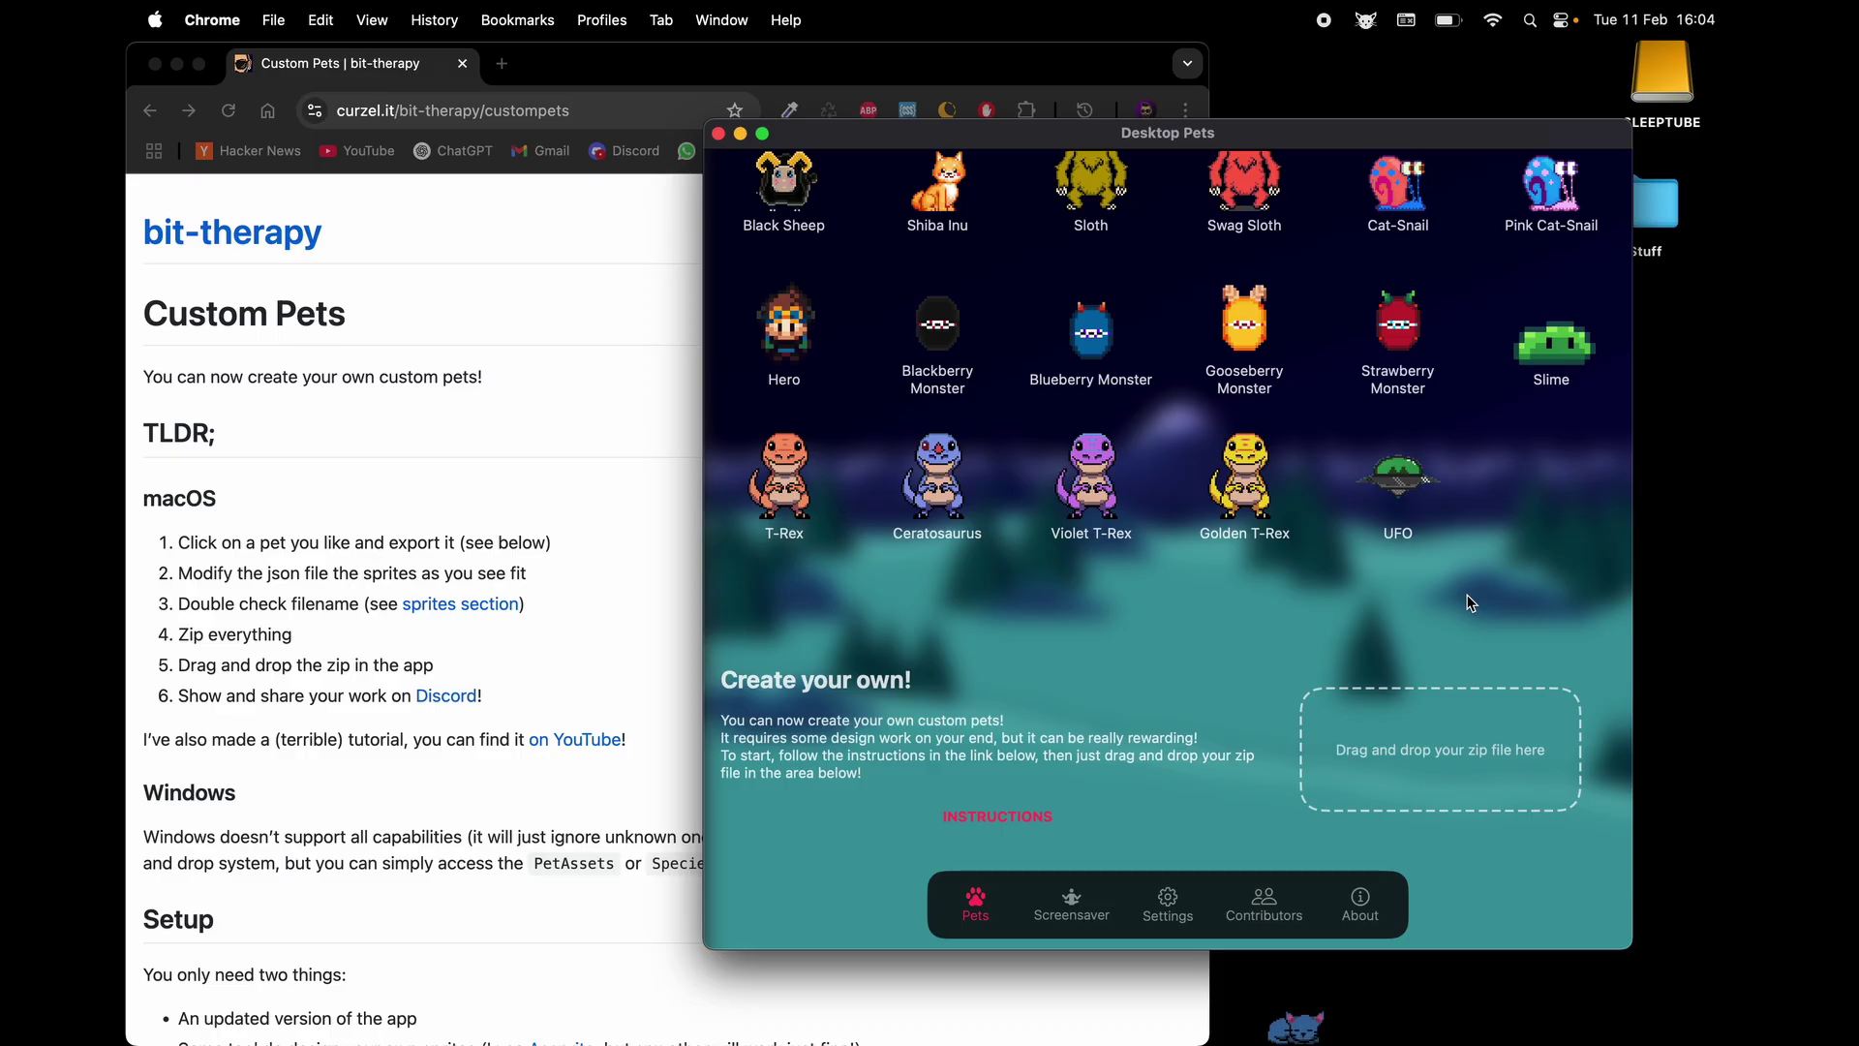
View the Slime pet's details and cancel, then open the SneakBit site from the header icon
scroll(1405, 510, up, 3)
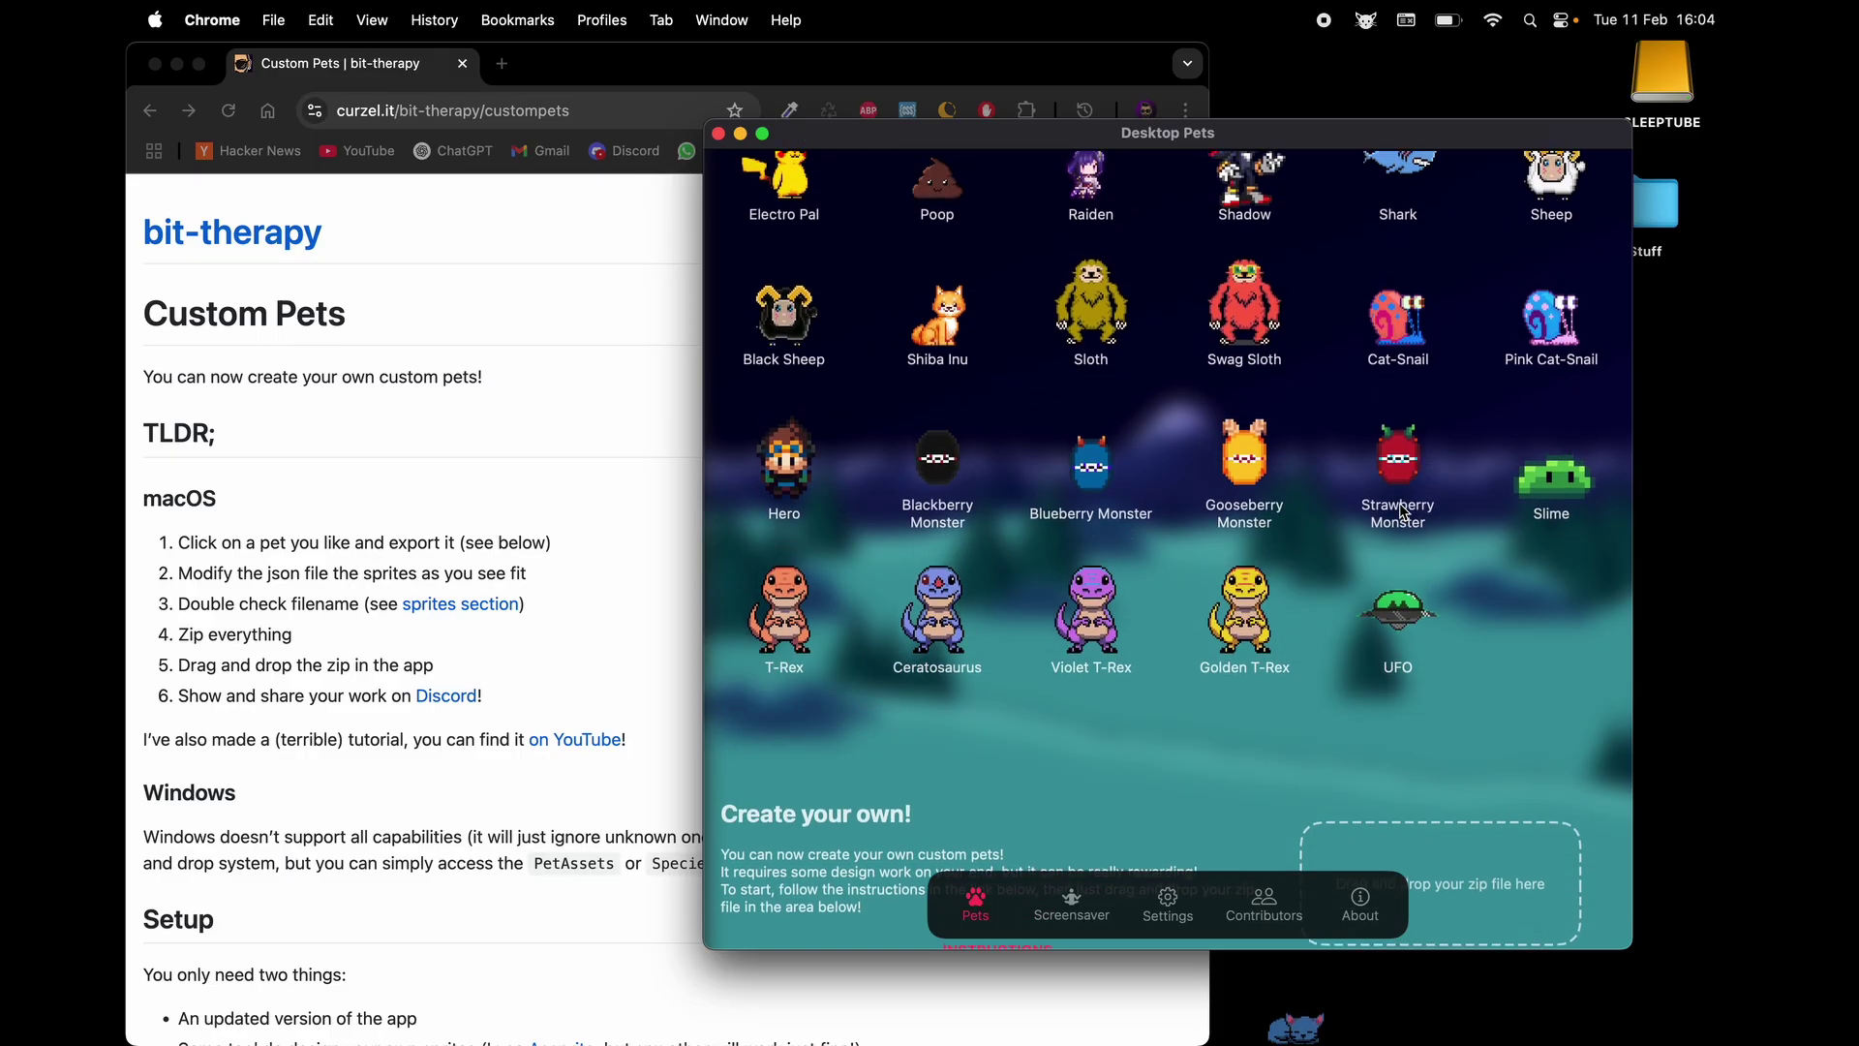
scroll(1404, 511, up, 3)
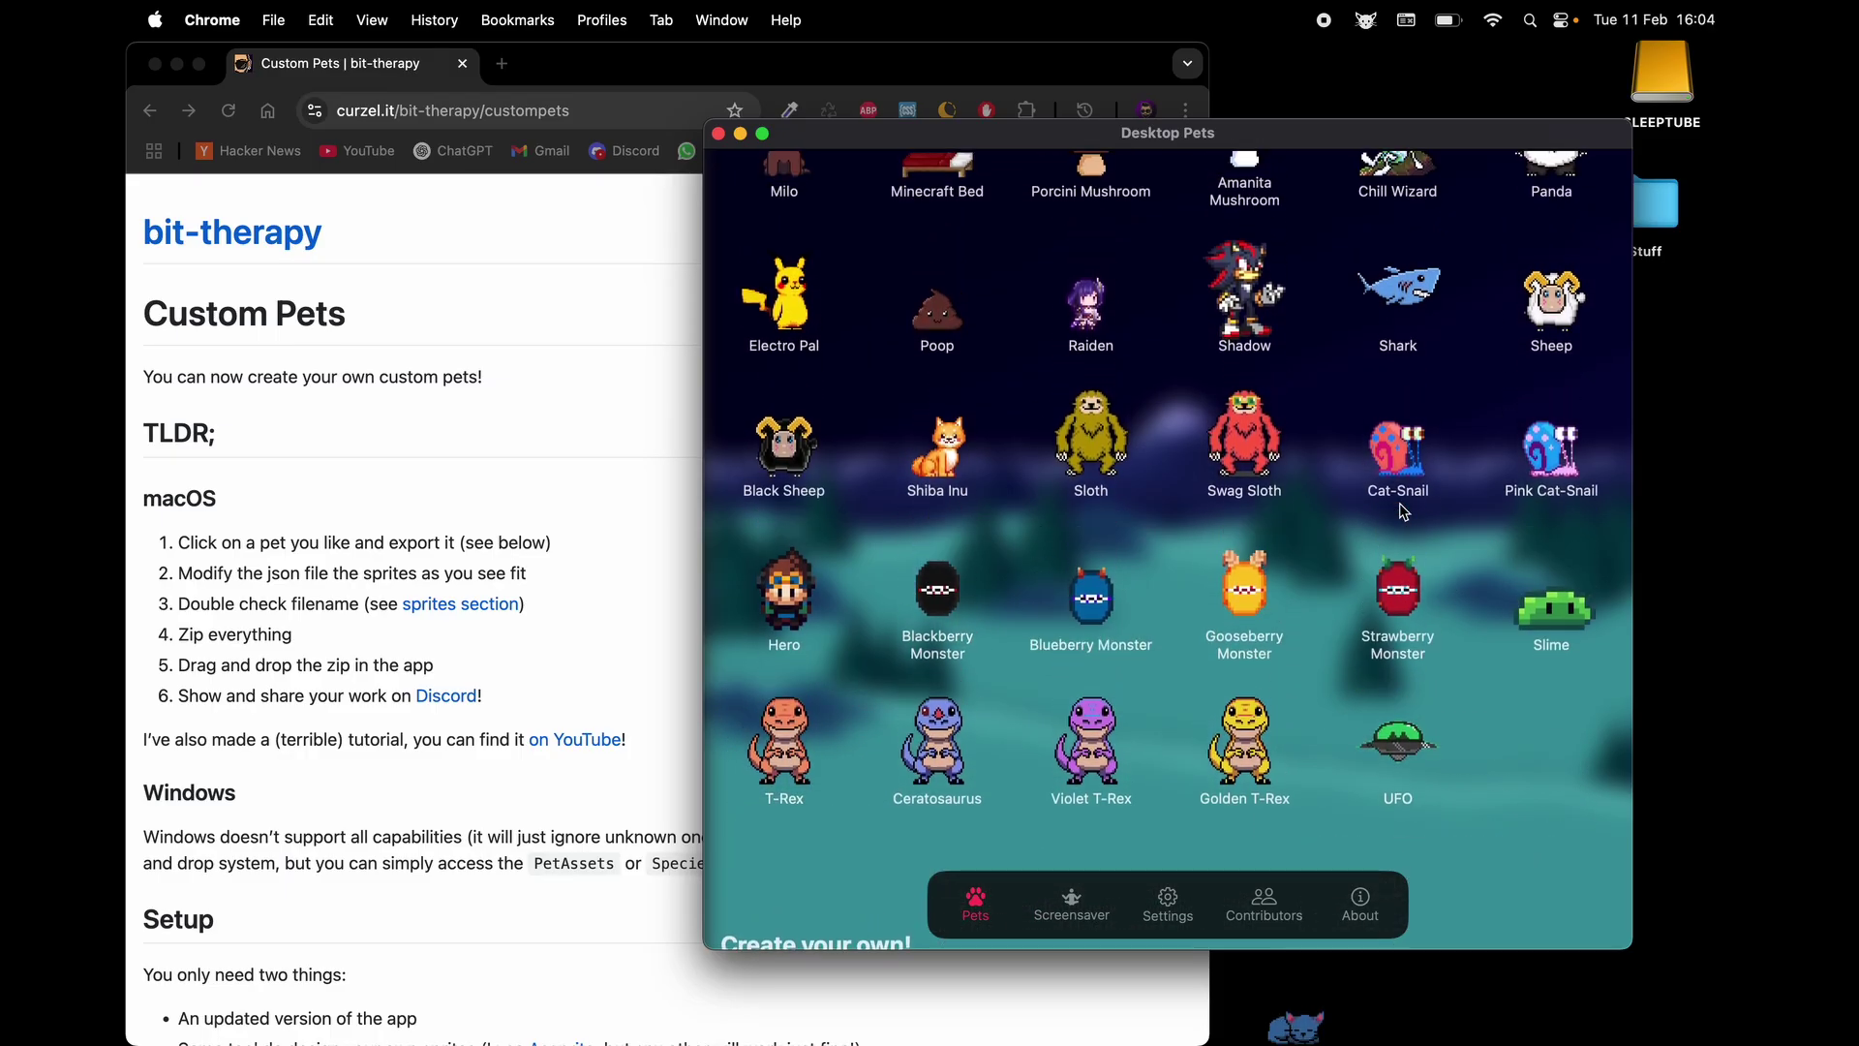
click(1554, 619)
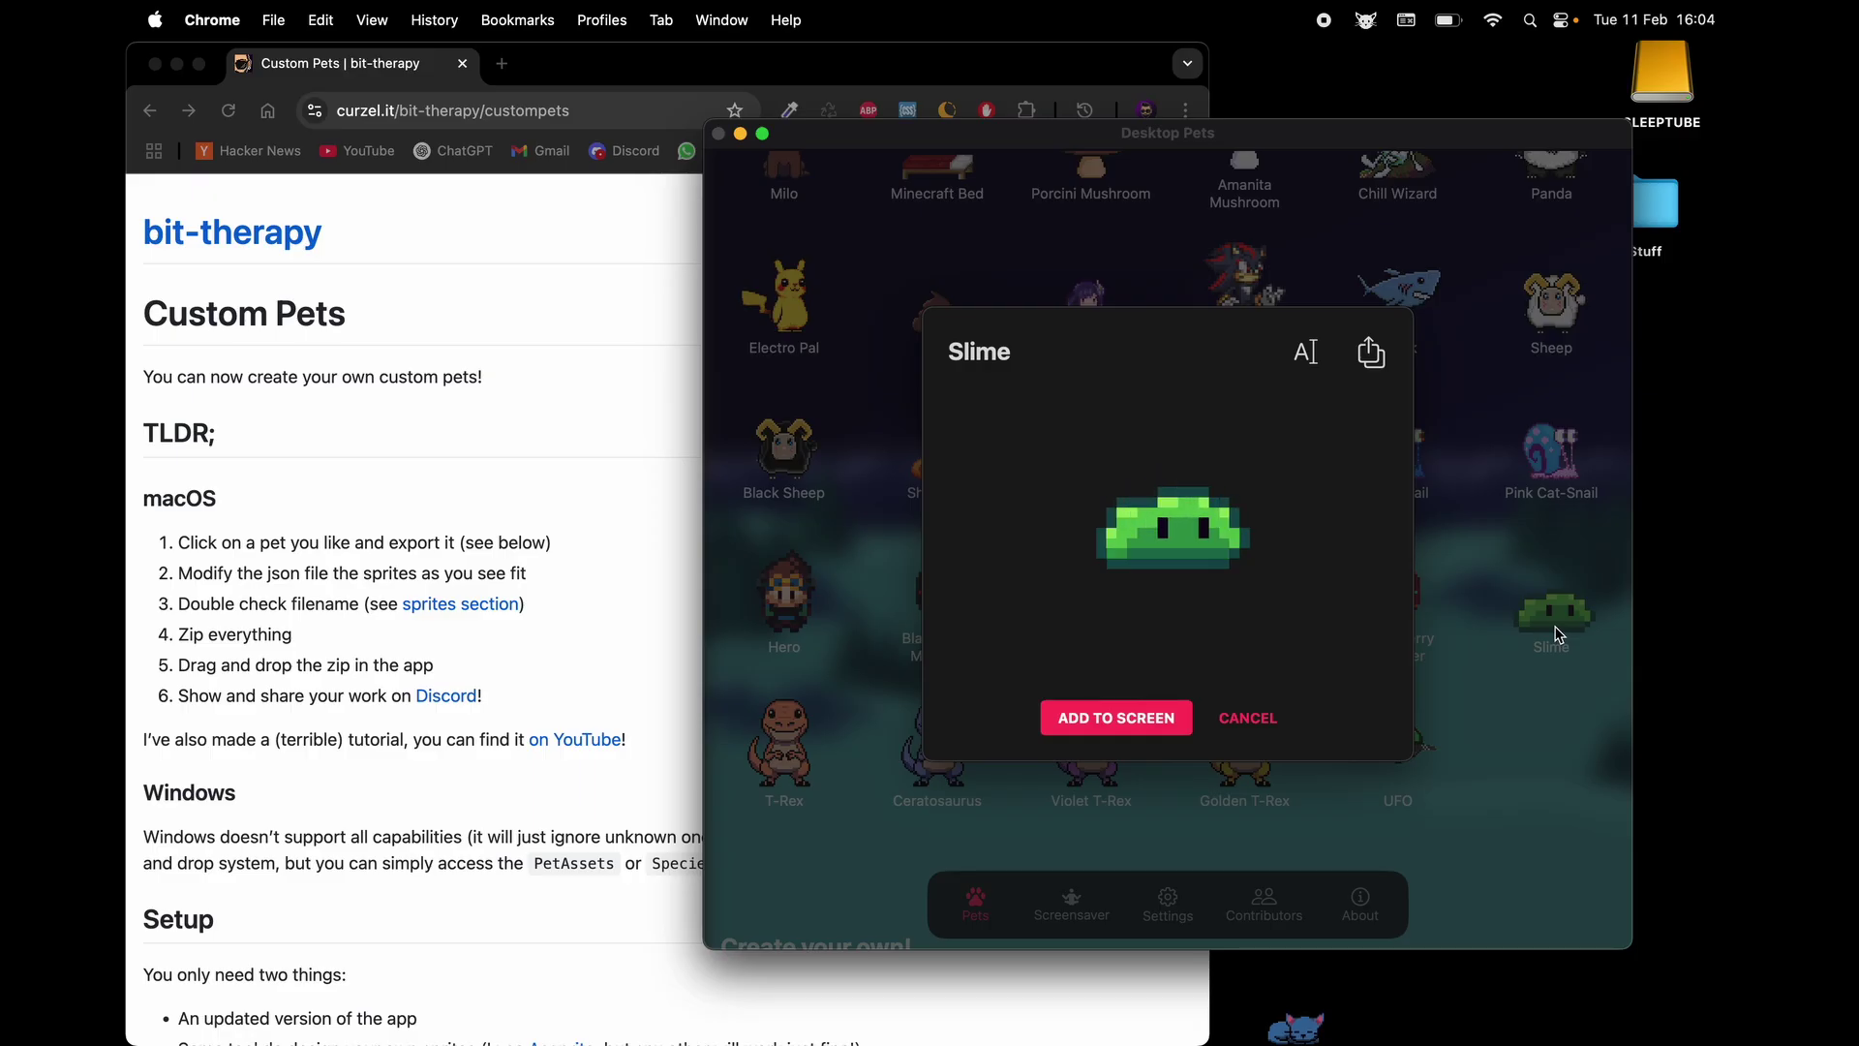
click(1254, 721)
scroll(1318, 484, up, 10)
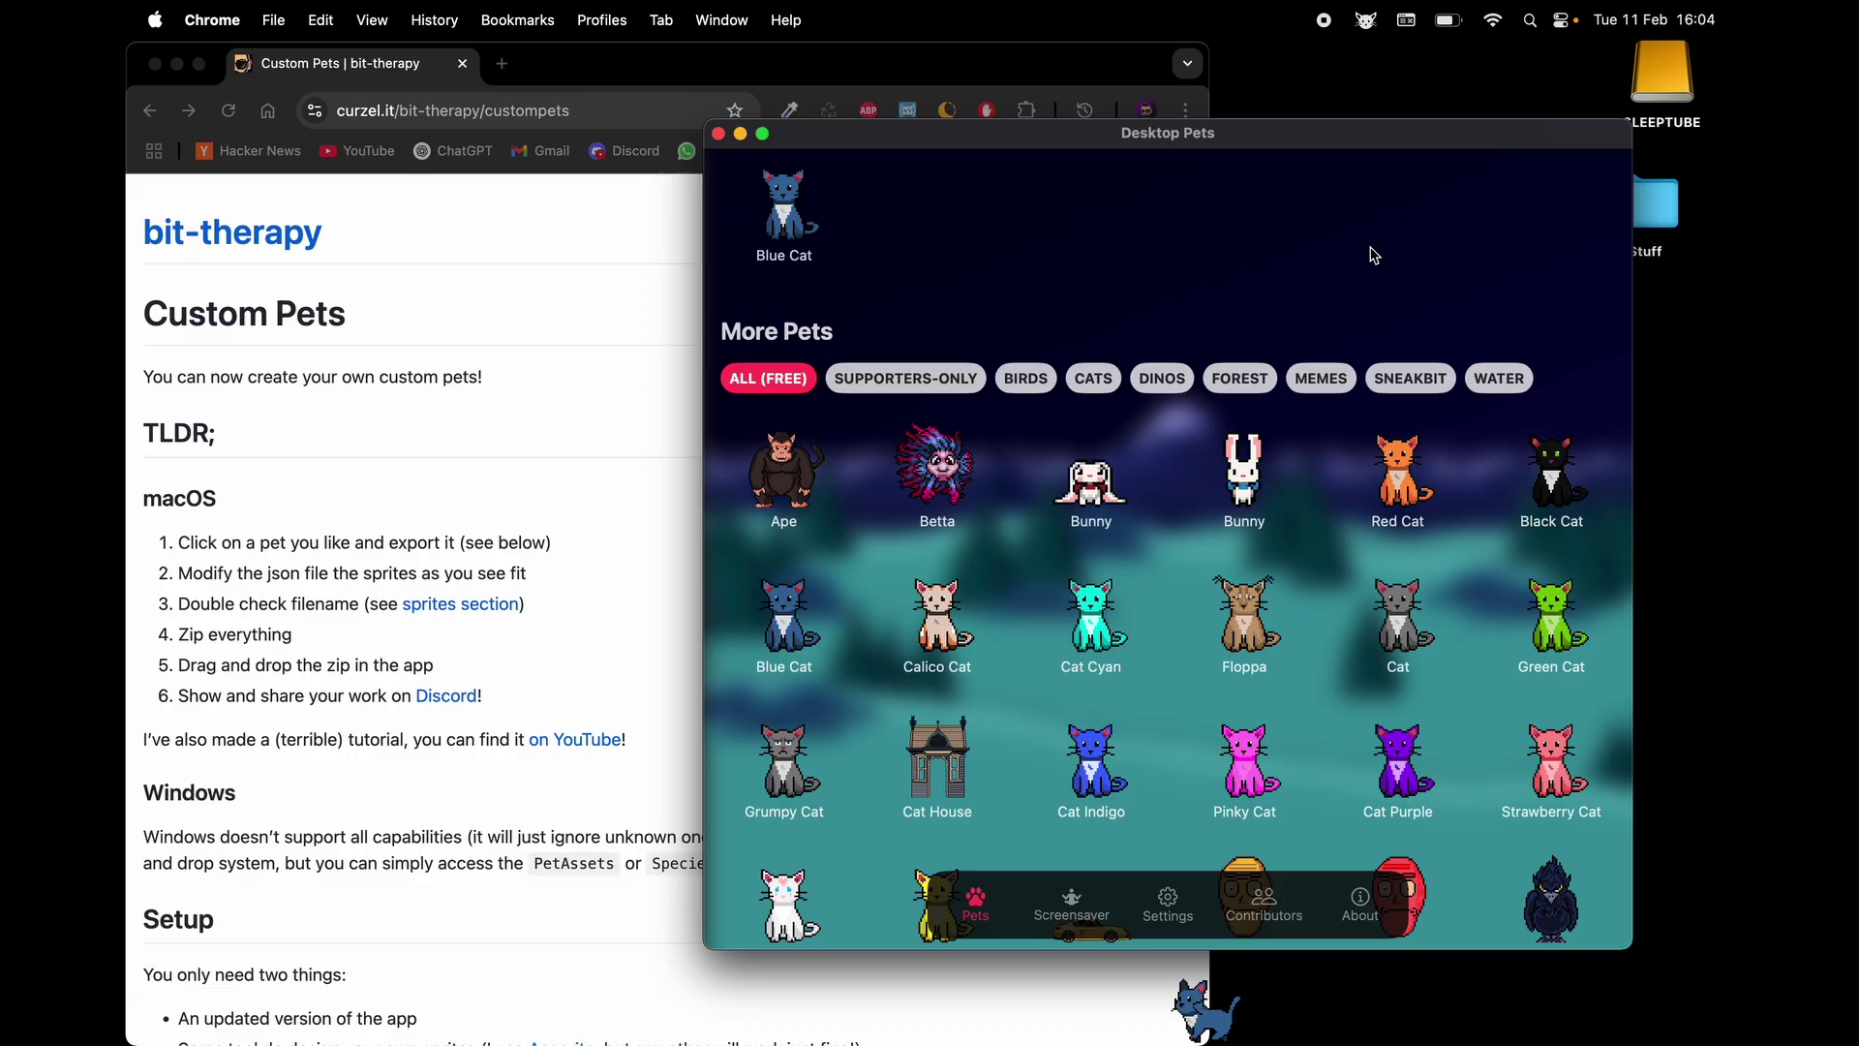
click(1554, 188)
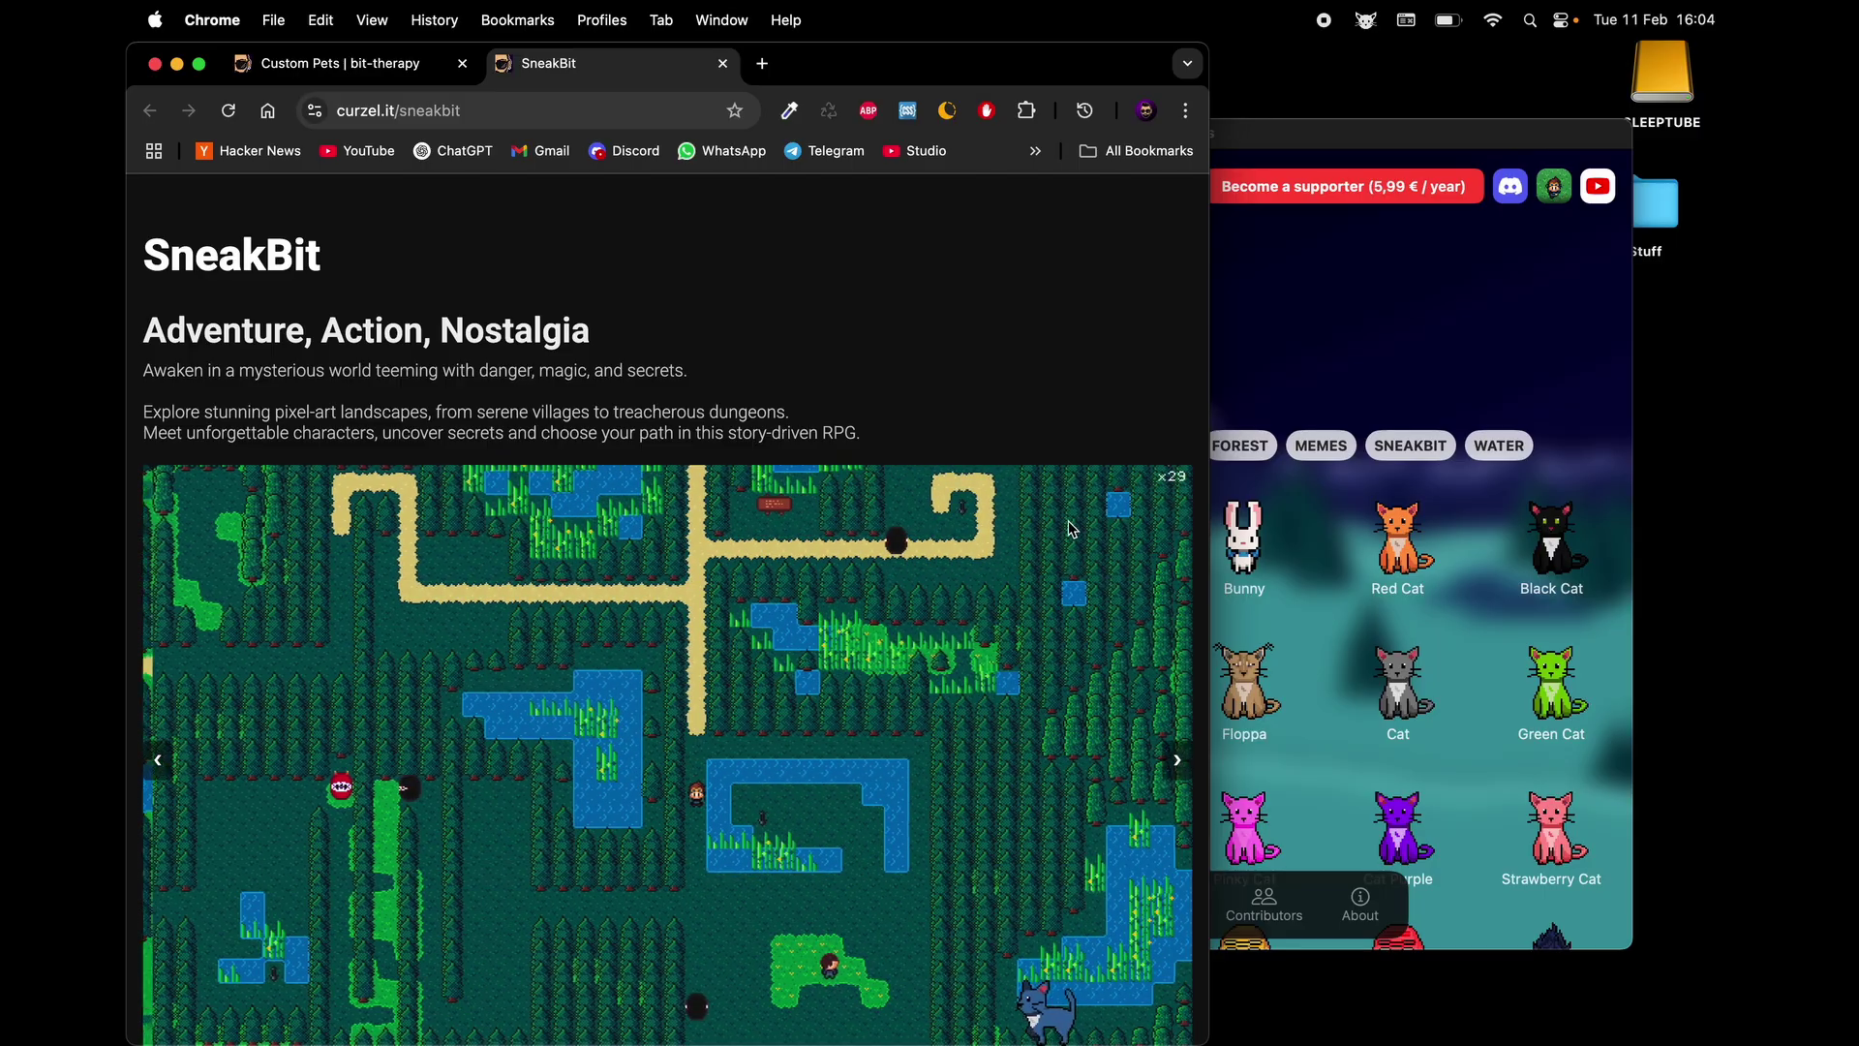
Scroll the SneakBit page through Play it Now, Features and Credits, then return to the top
scroll(1072, 532, down, 3)
scroll(1072, 531, down, 5)
scroll(1072, 531, up, 4)
scroll(1072, 531, down, 7)
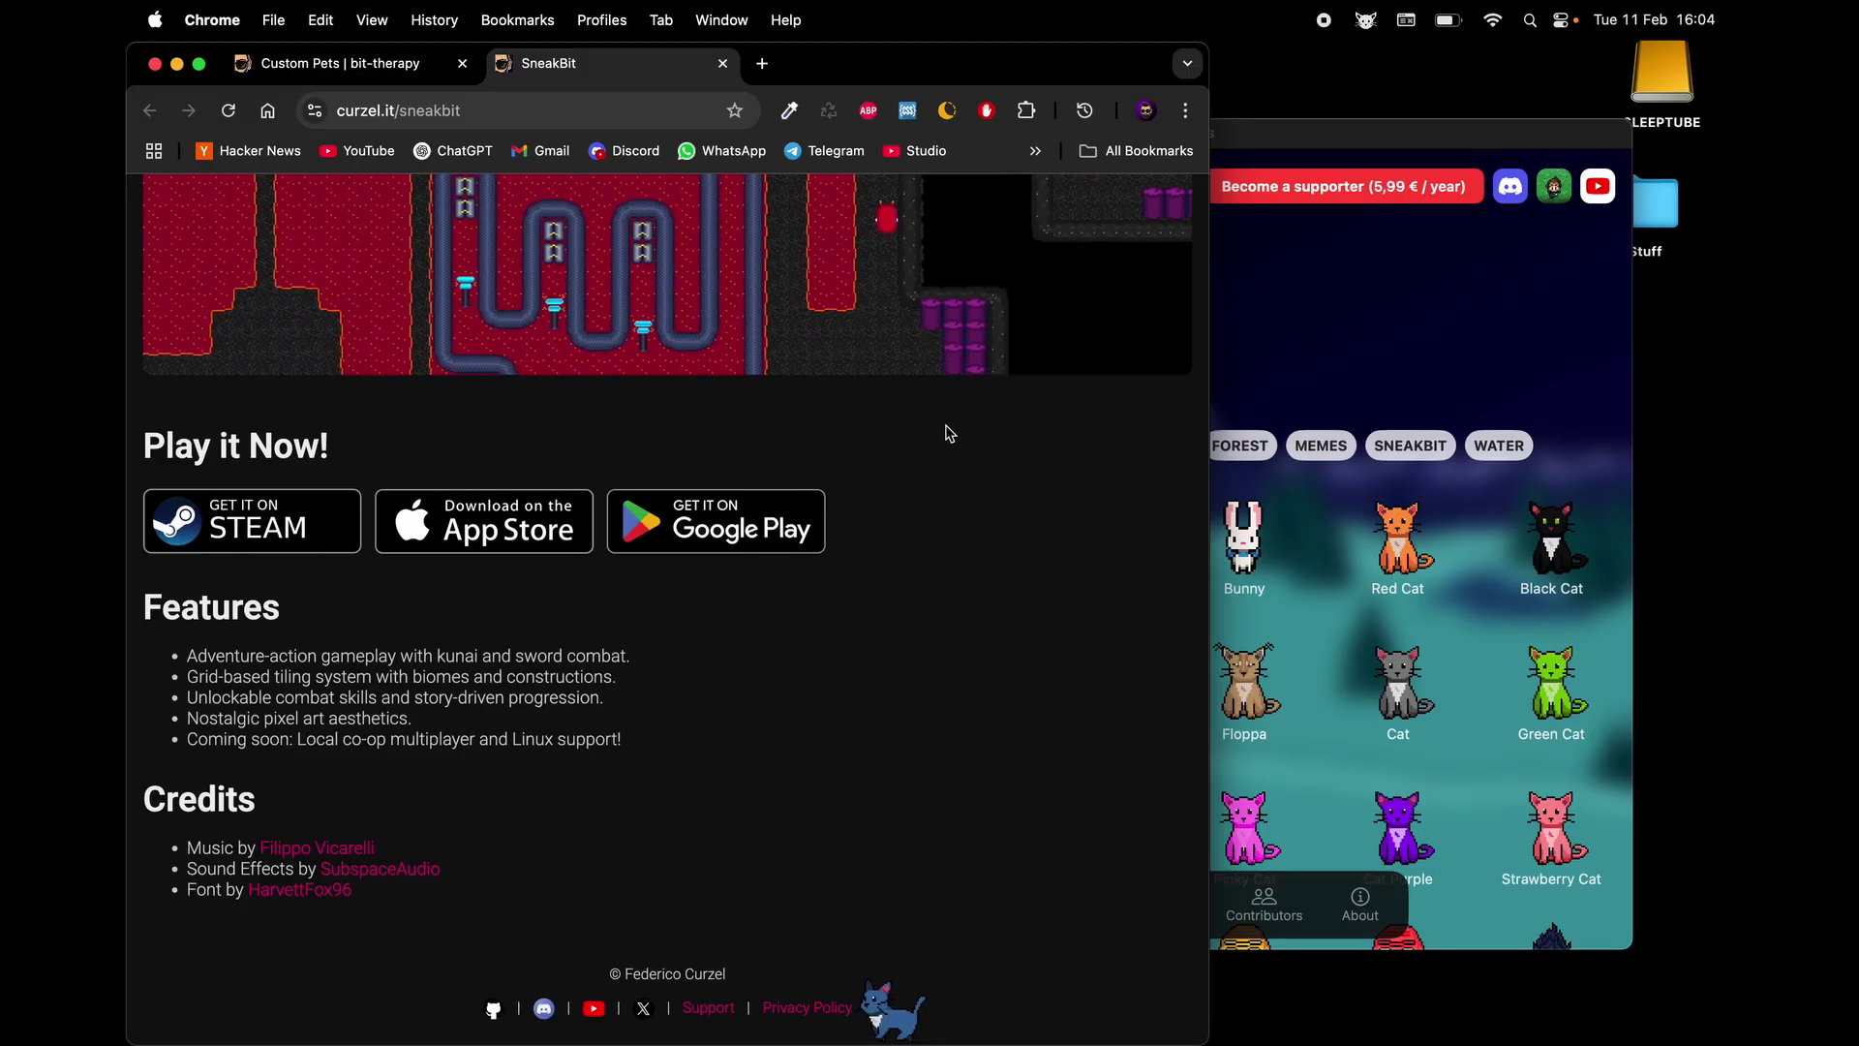
scroll(788, 373, up, 10)
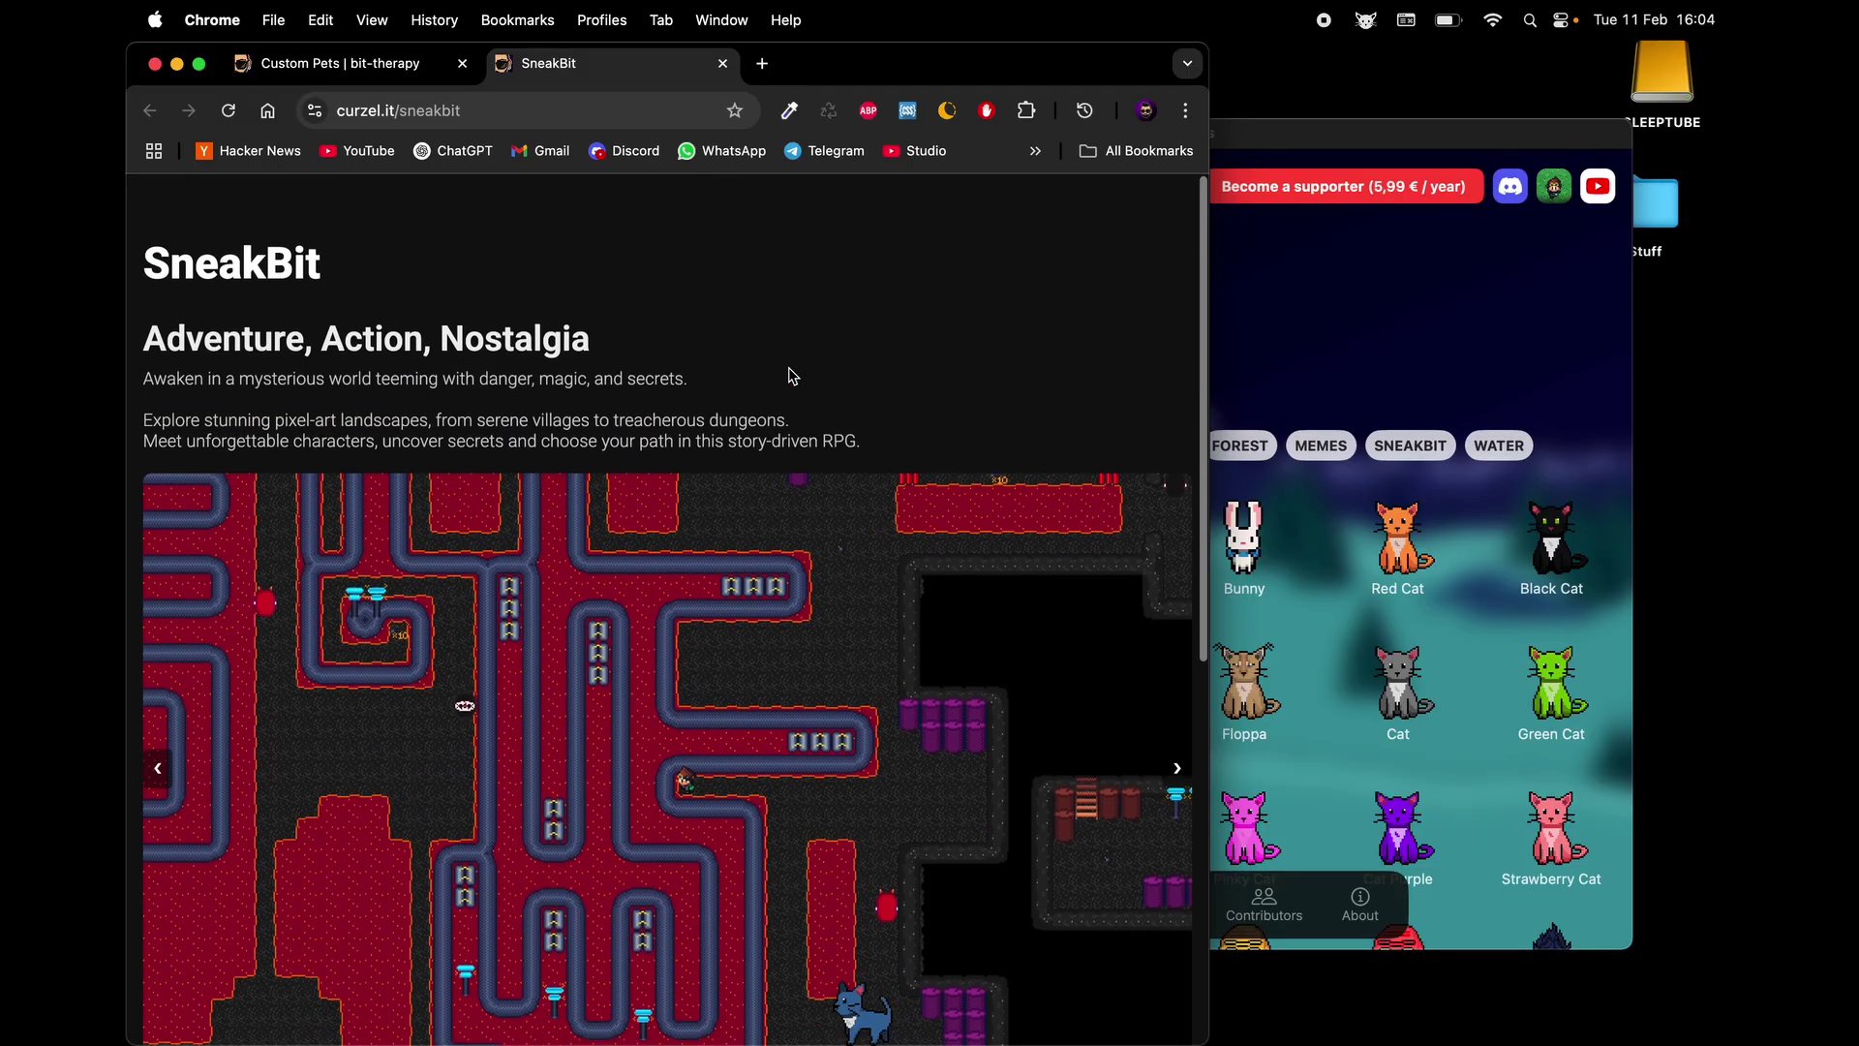
Close the SneakBit tab and export the Slime pet as 'sneakbitslime' to the Desktop
click(723, 63)
click(1398, 699)
scroll(1398, 699, down, 15)
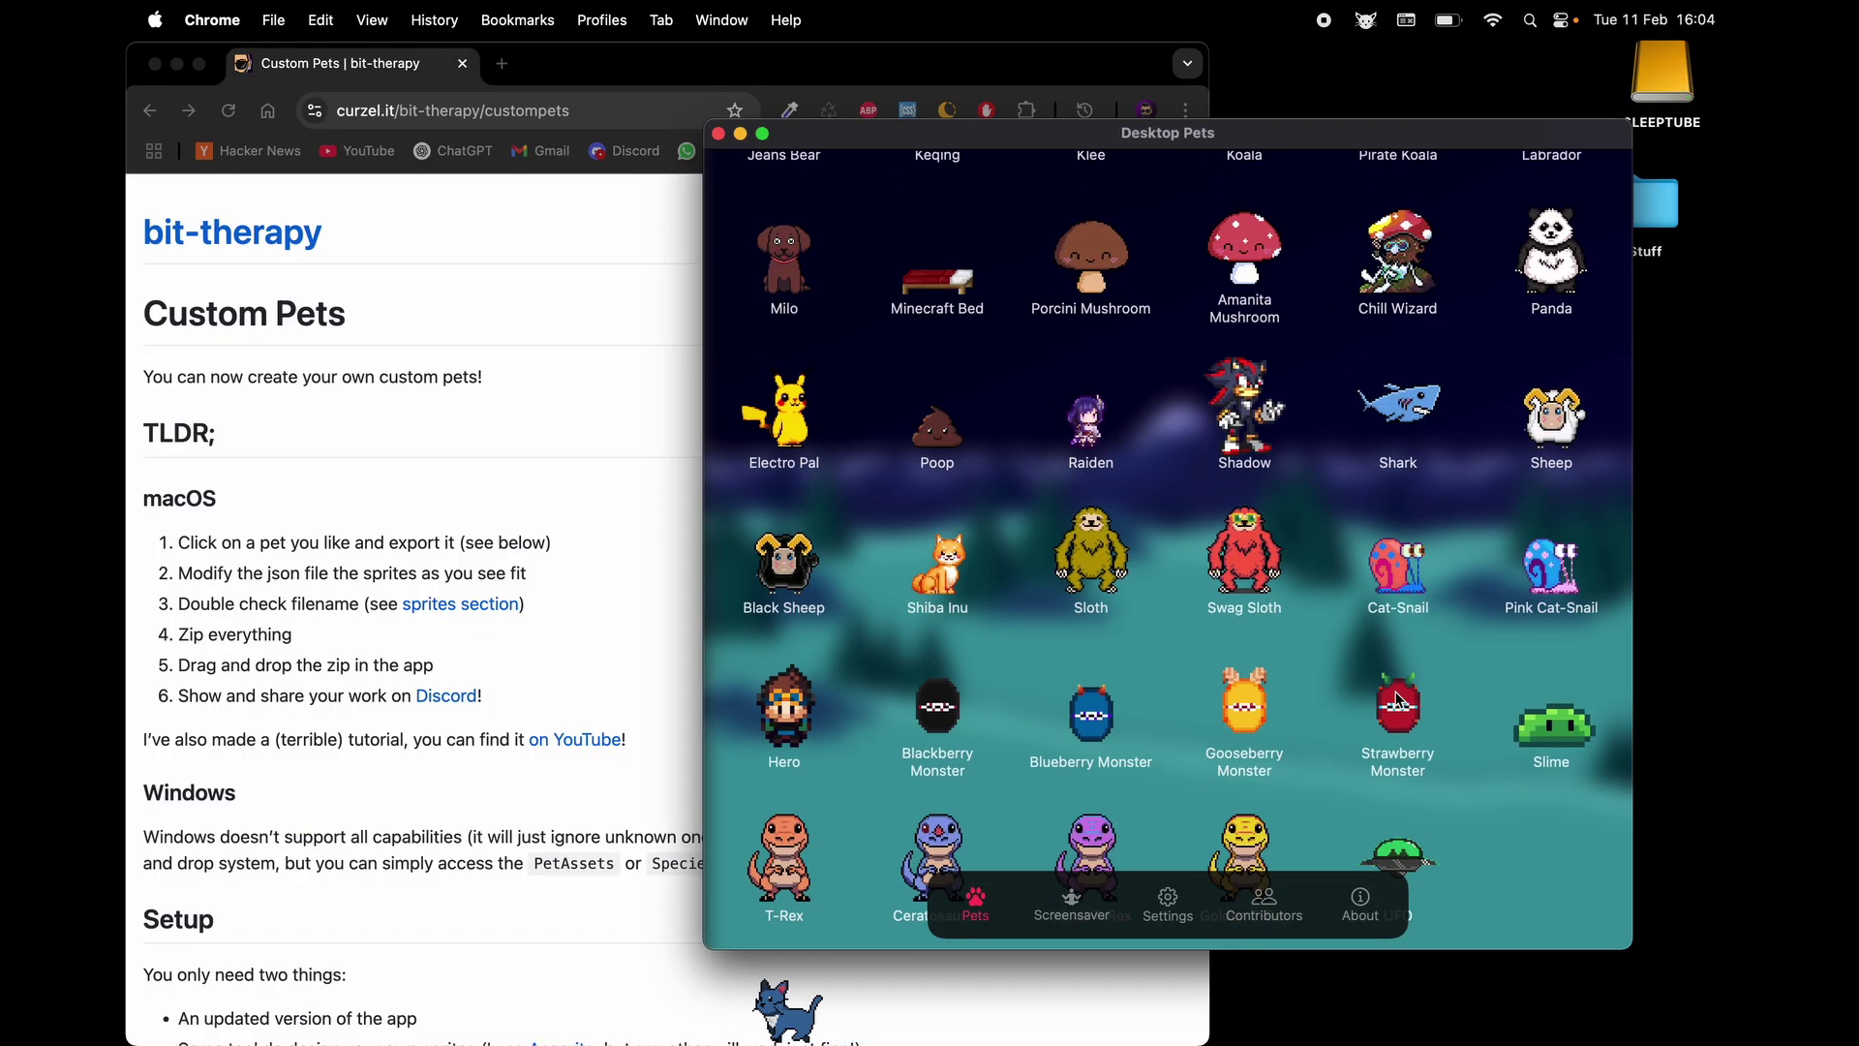
click(1552, 554)
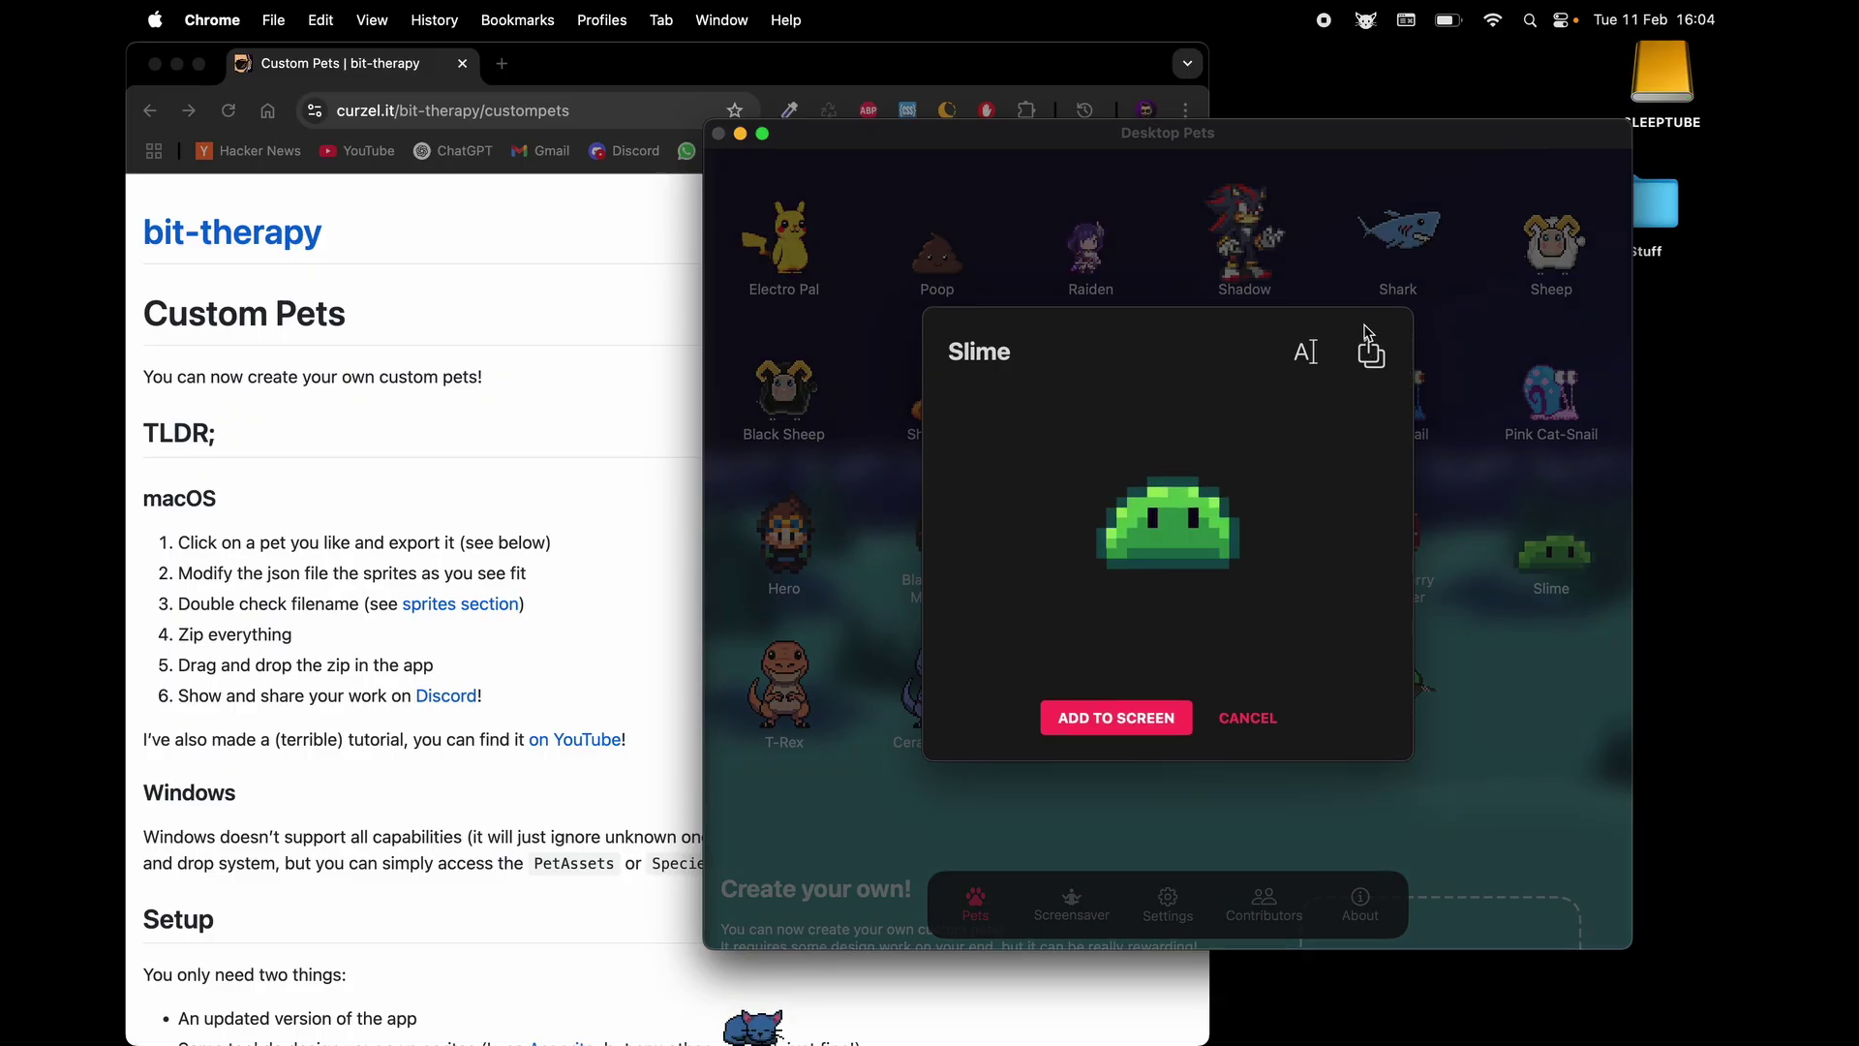
click(1371, 355)
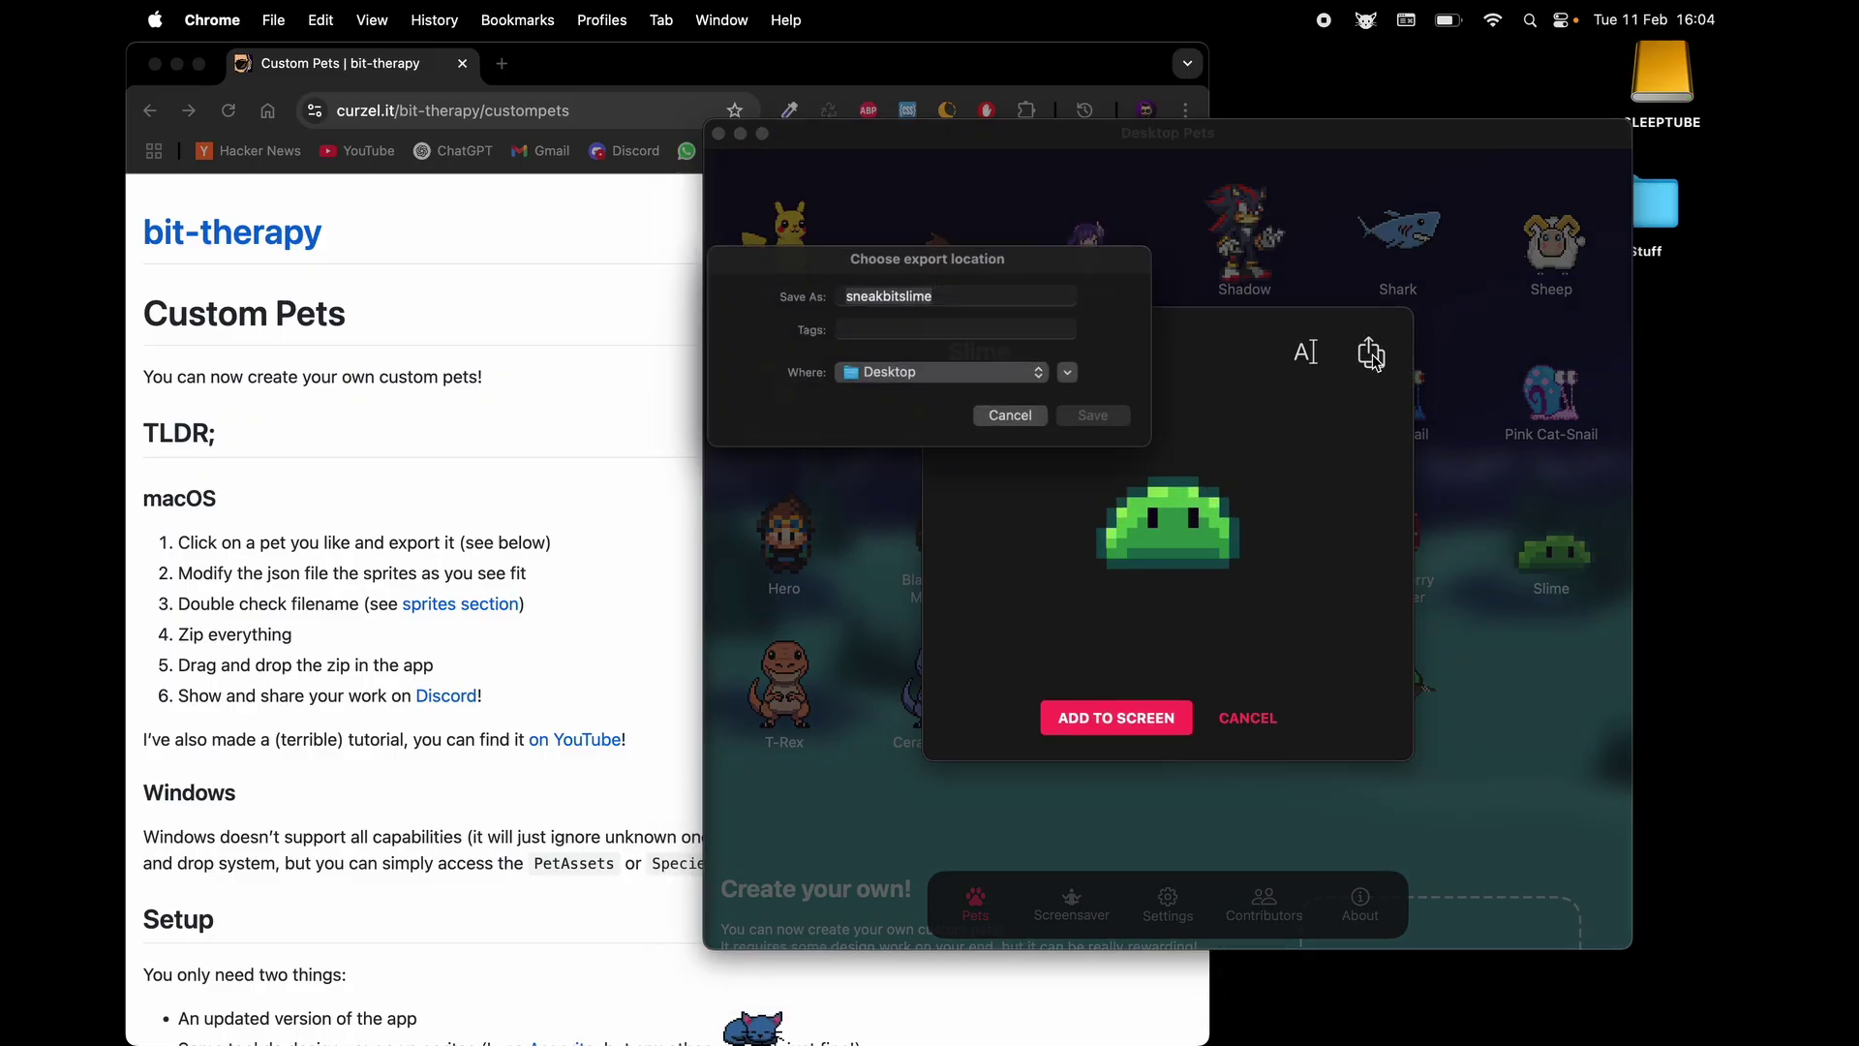
click(1133, 424)
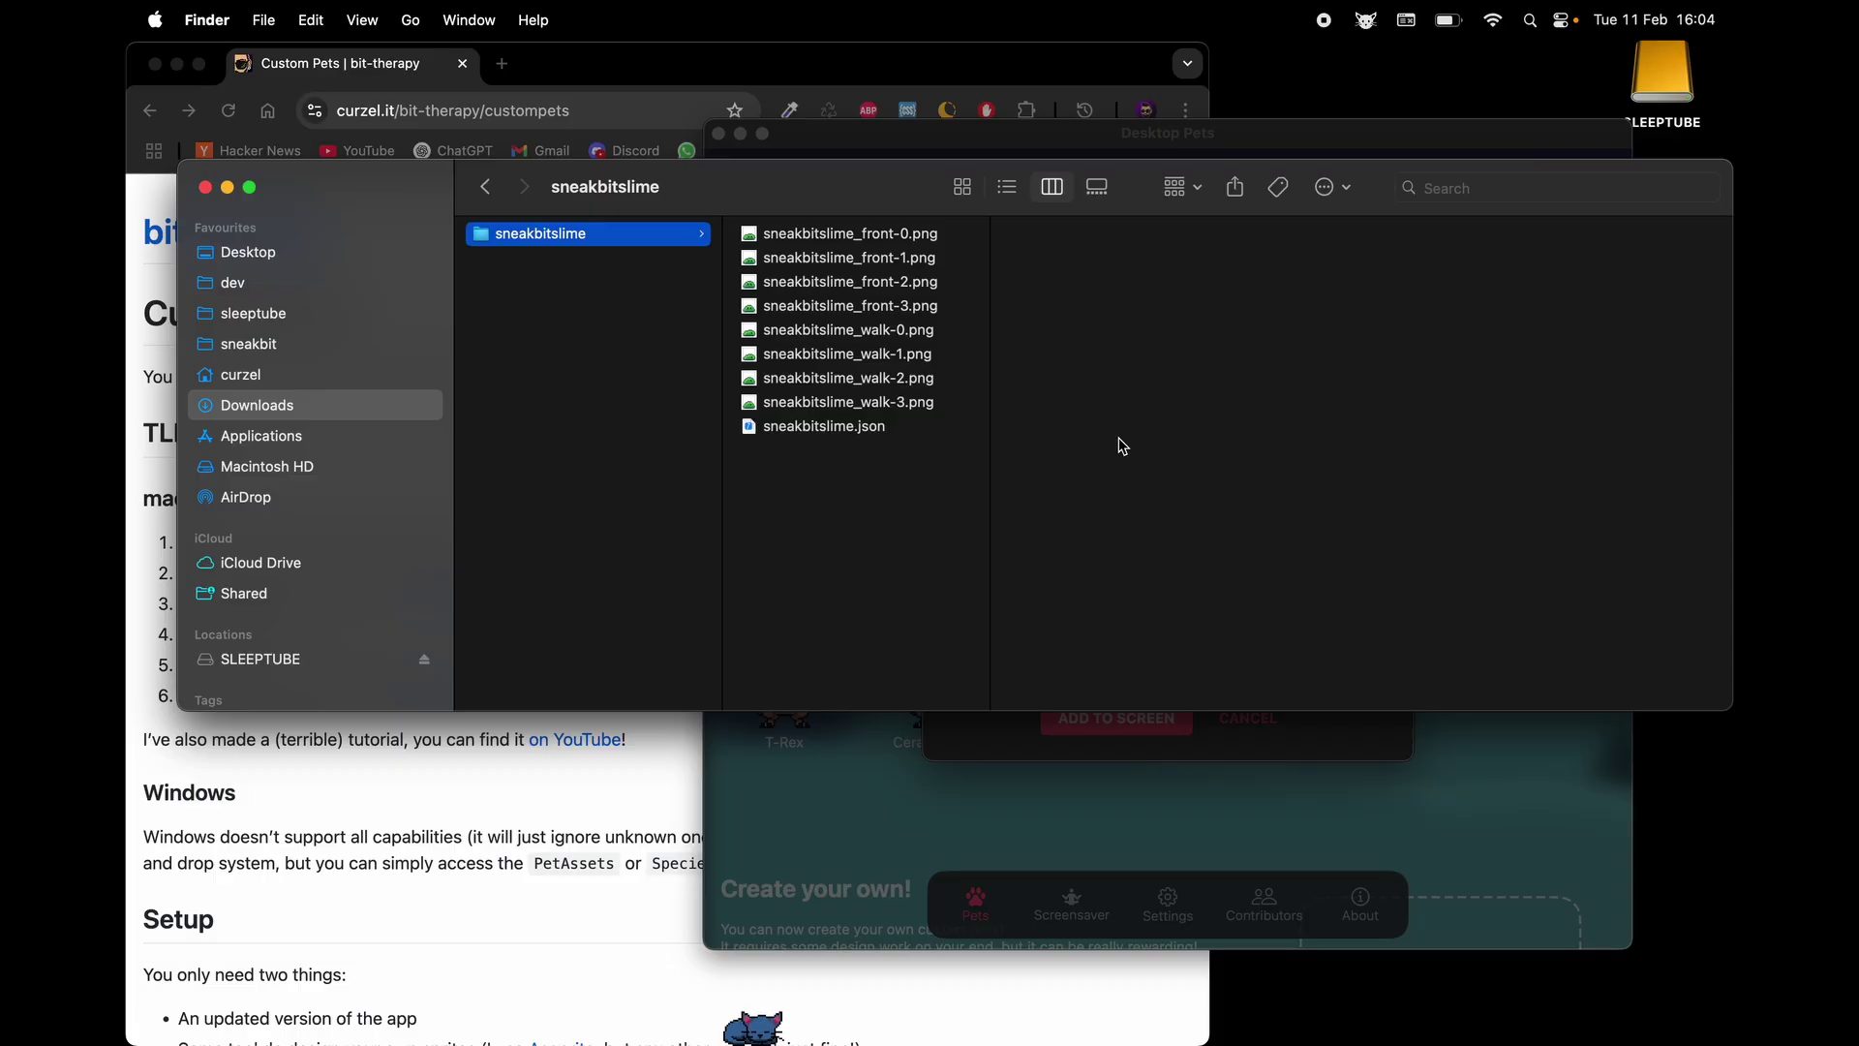
Preview the sneakbitslime front-0 to front-3 and walk frames one by one with the arrow keys
key(Right)
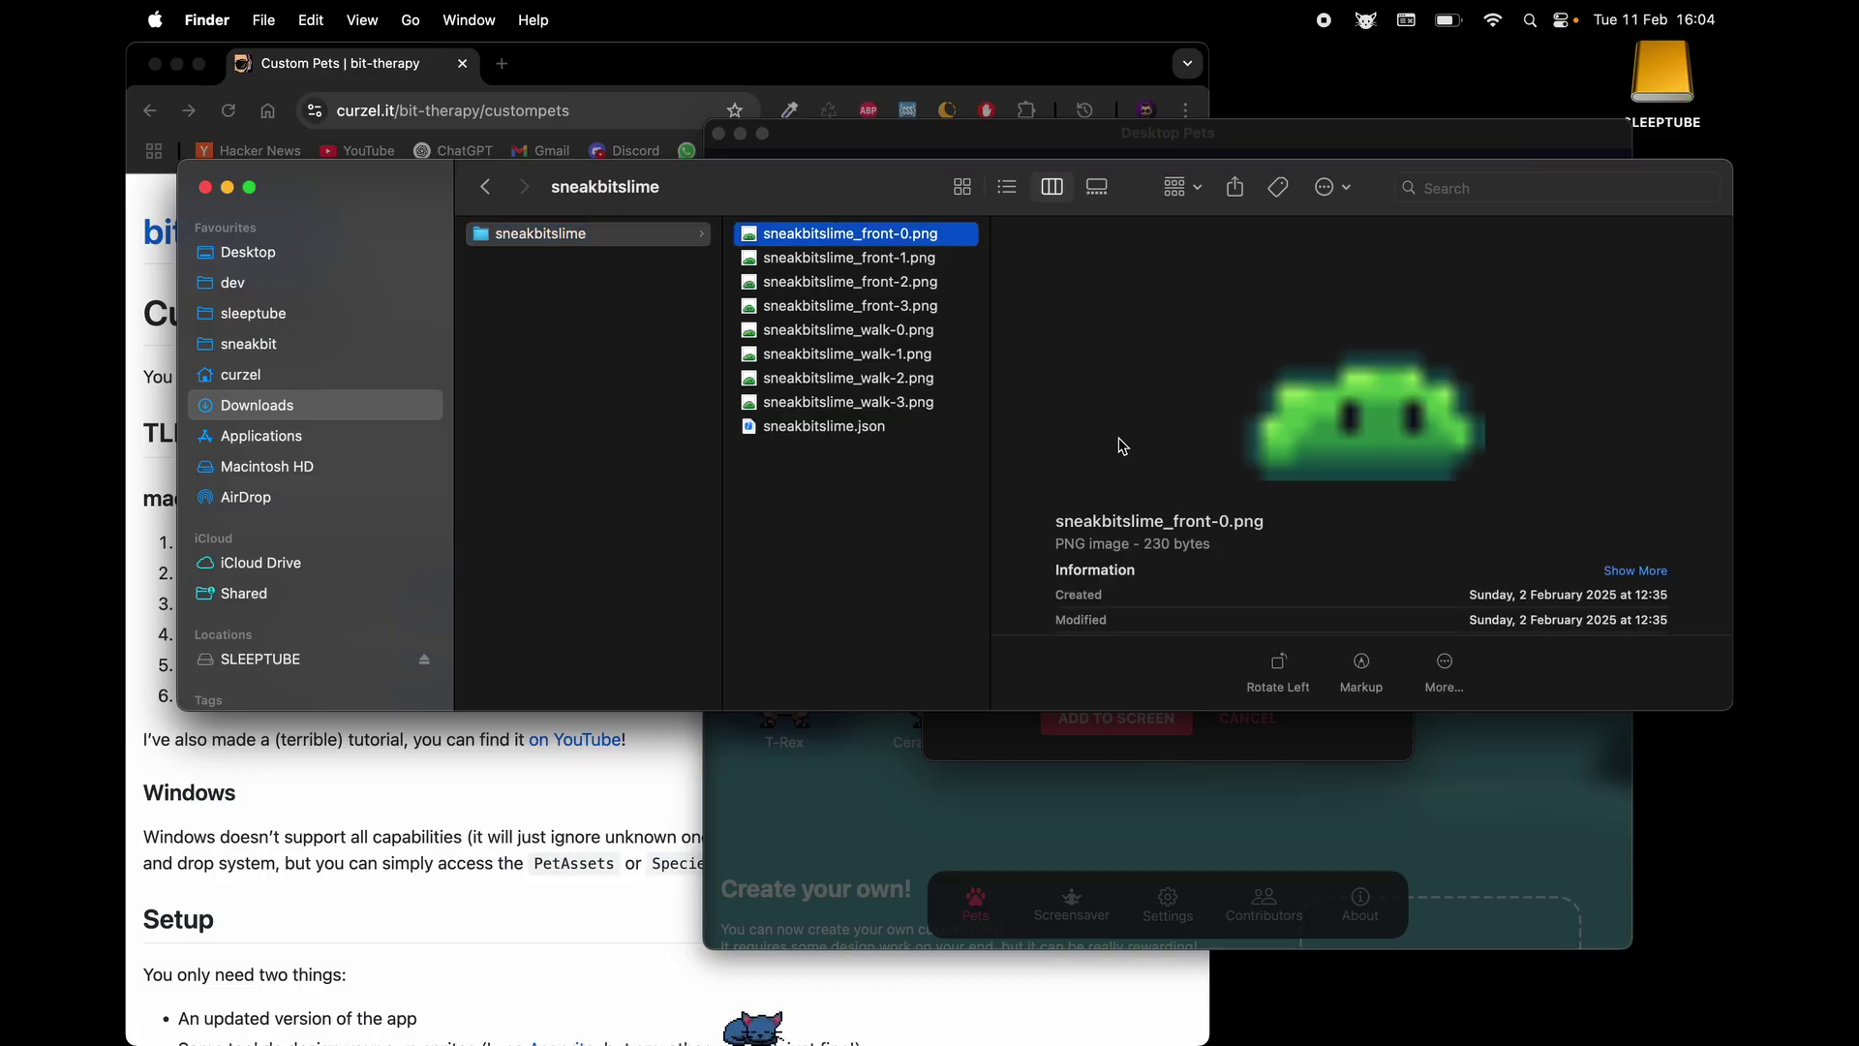
key(Down)
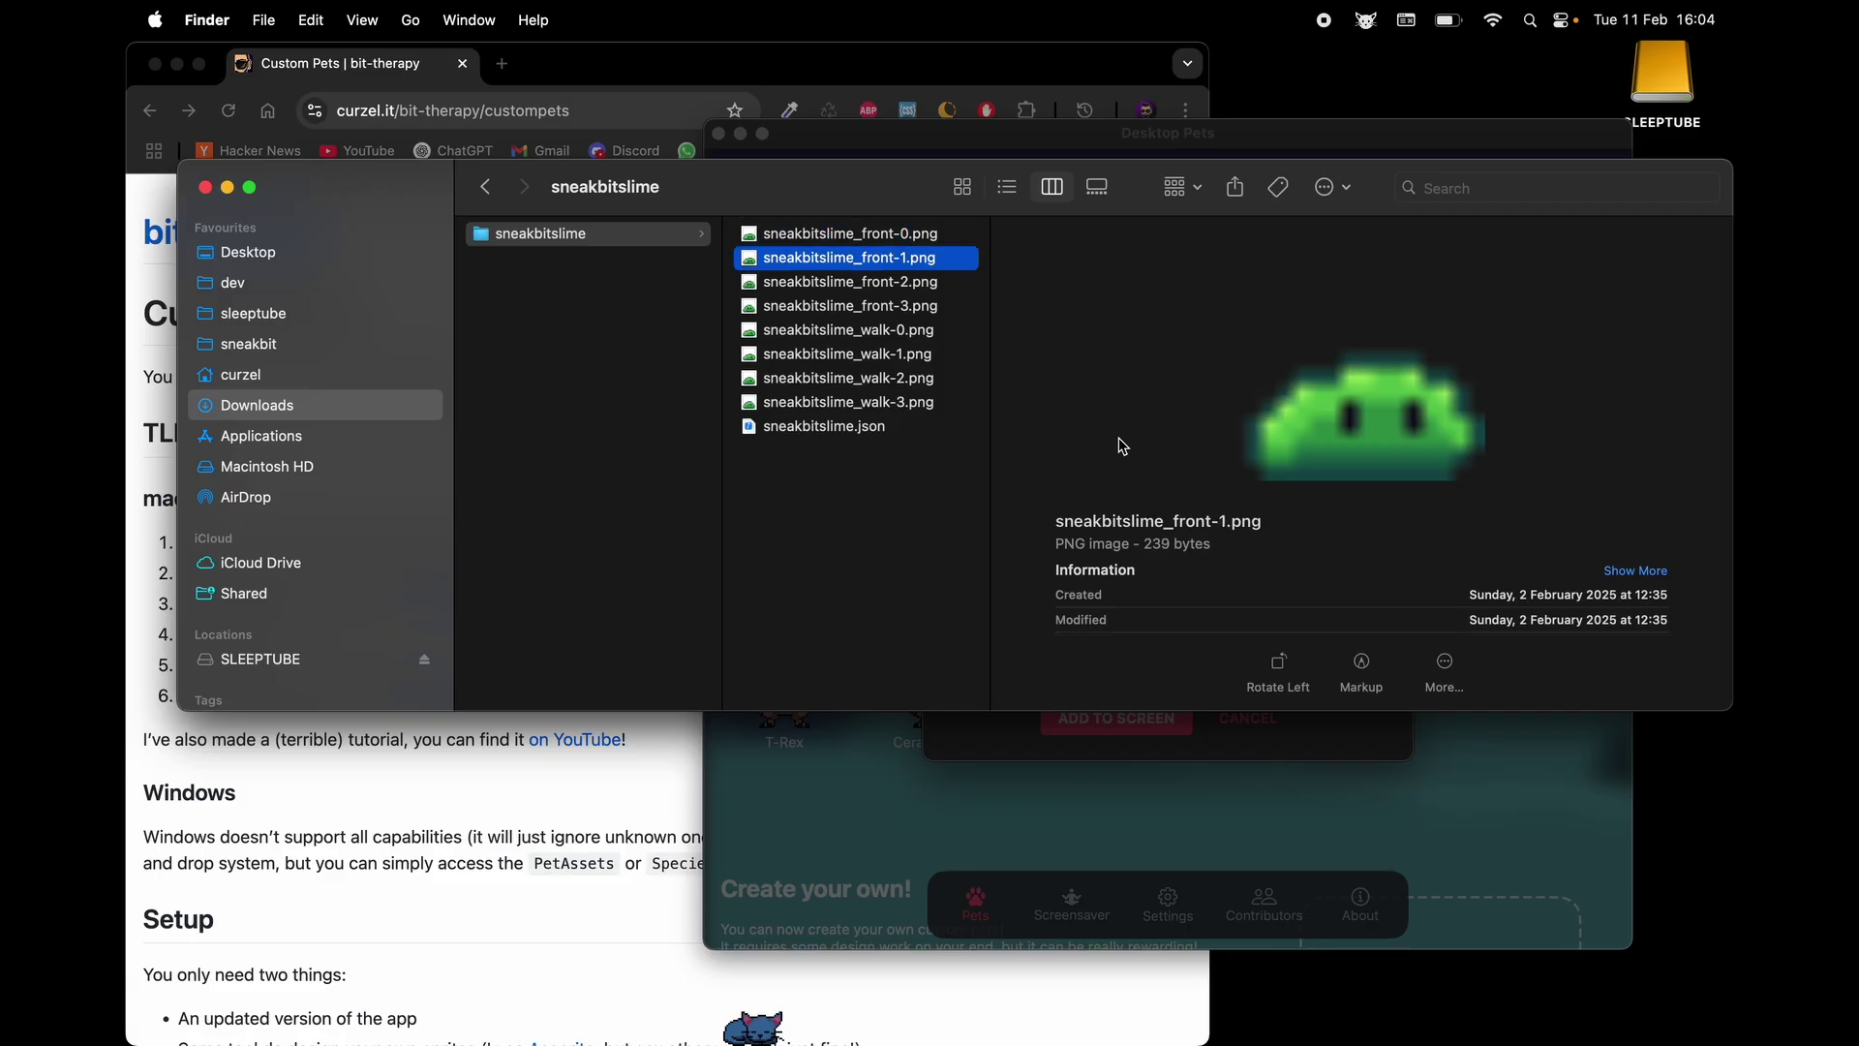
key(Down)
key(Down)
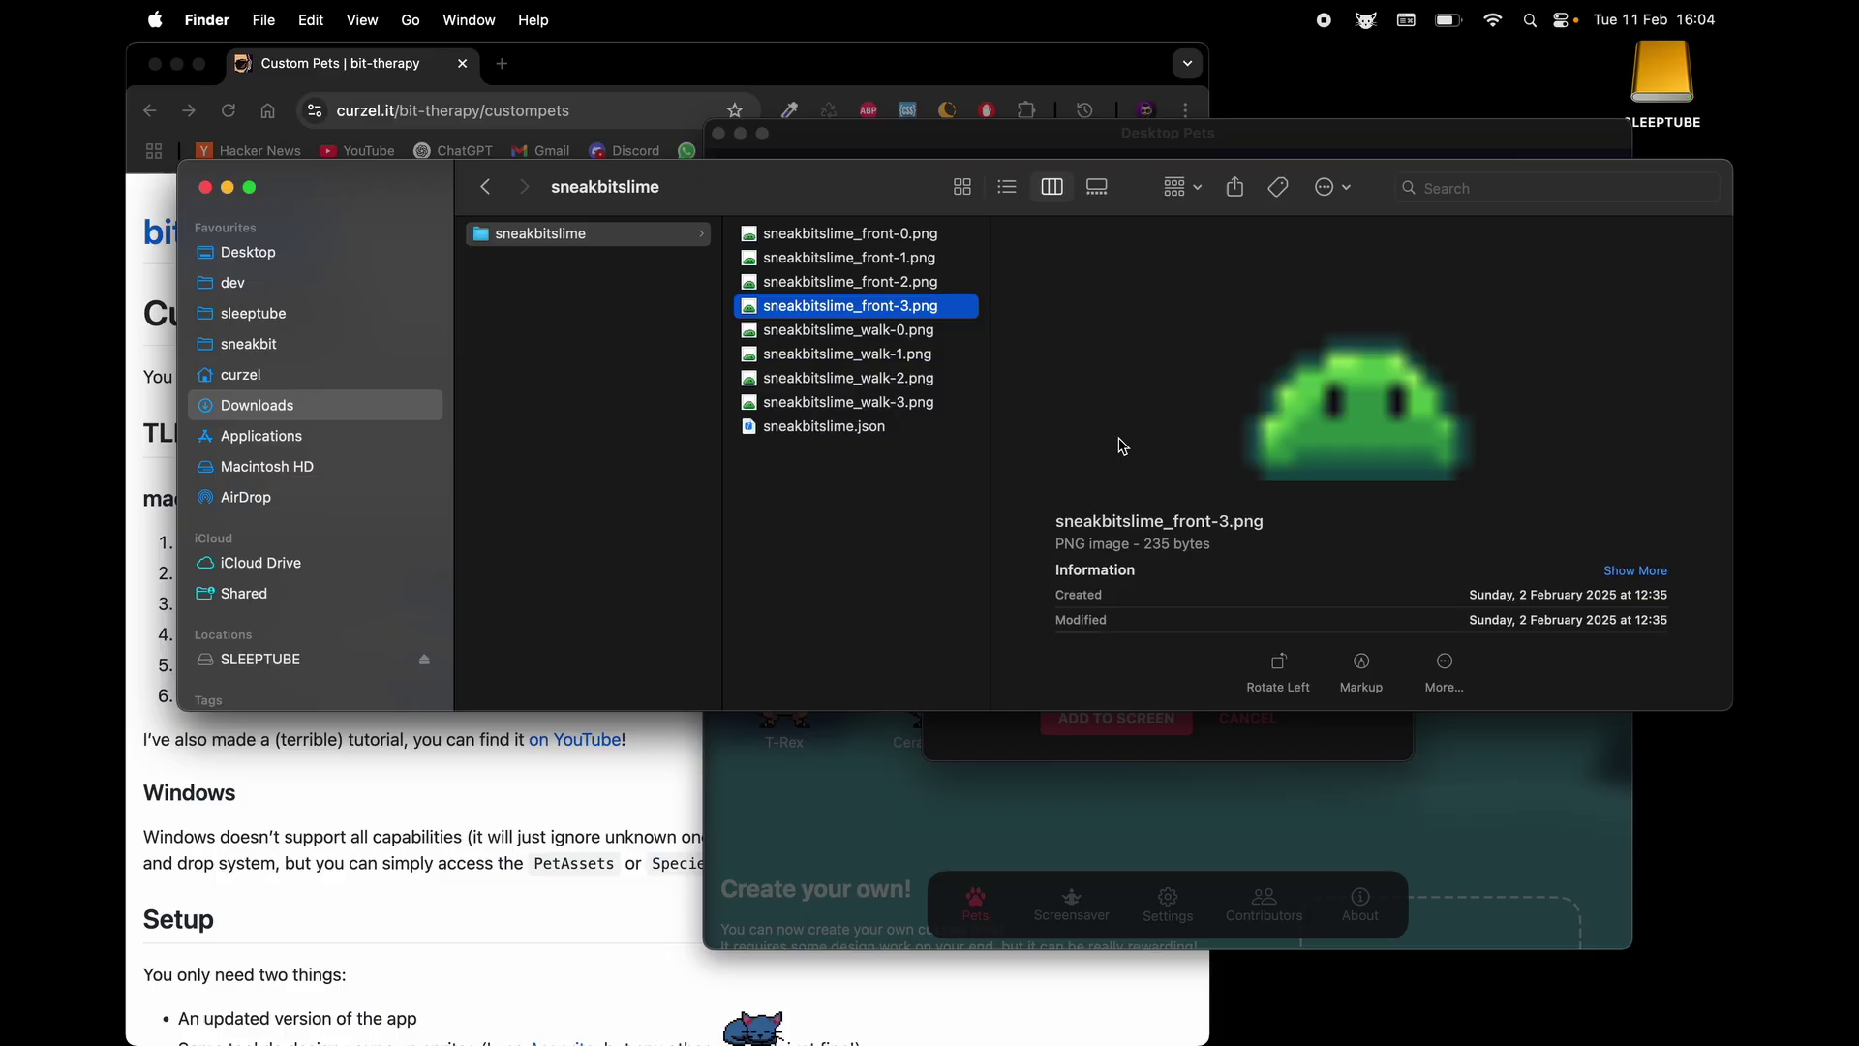
key(Down)
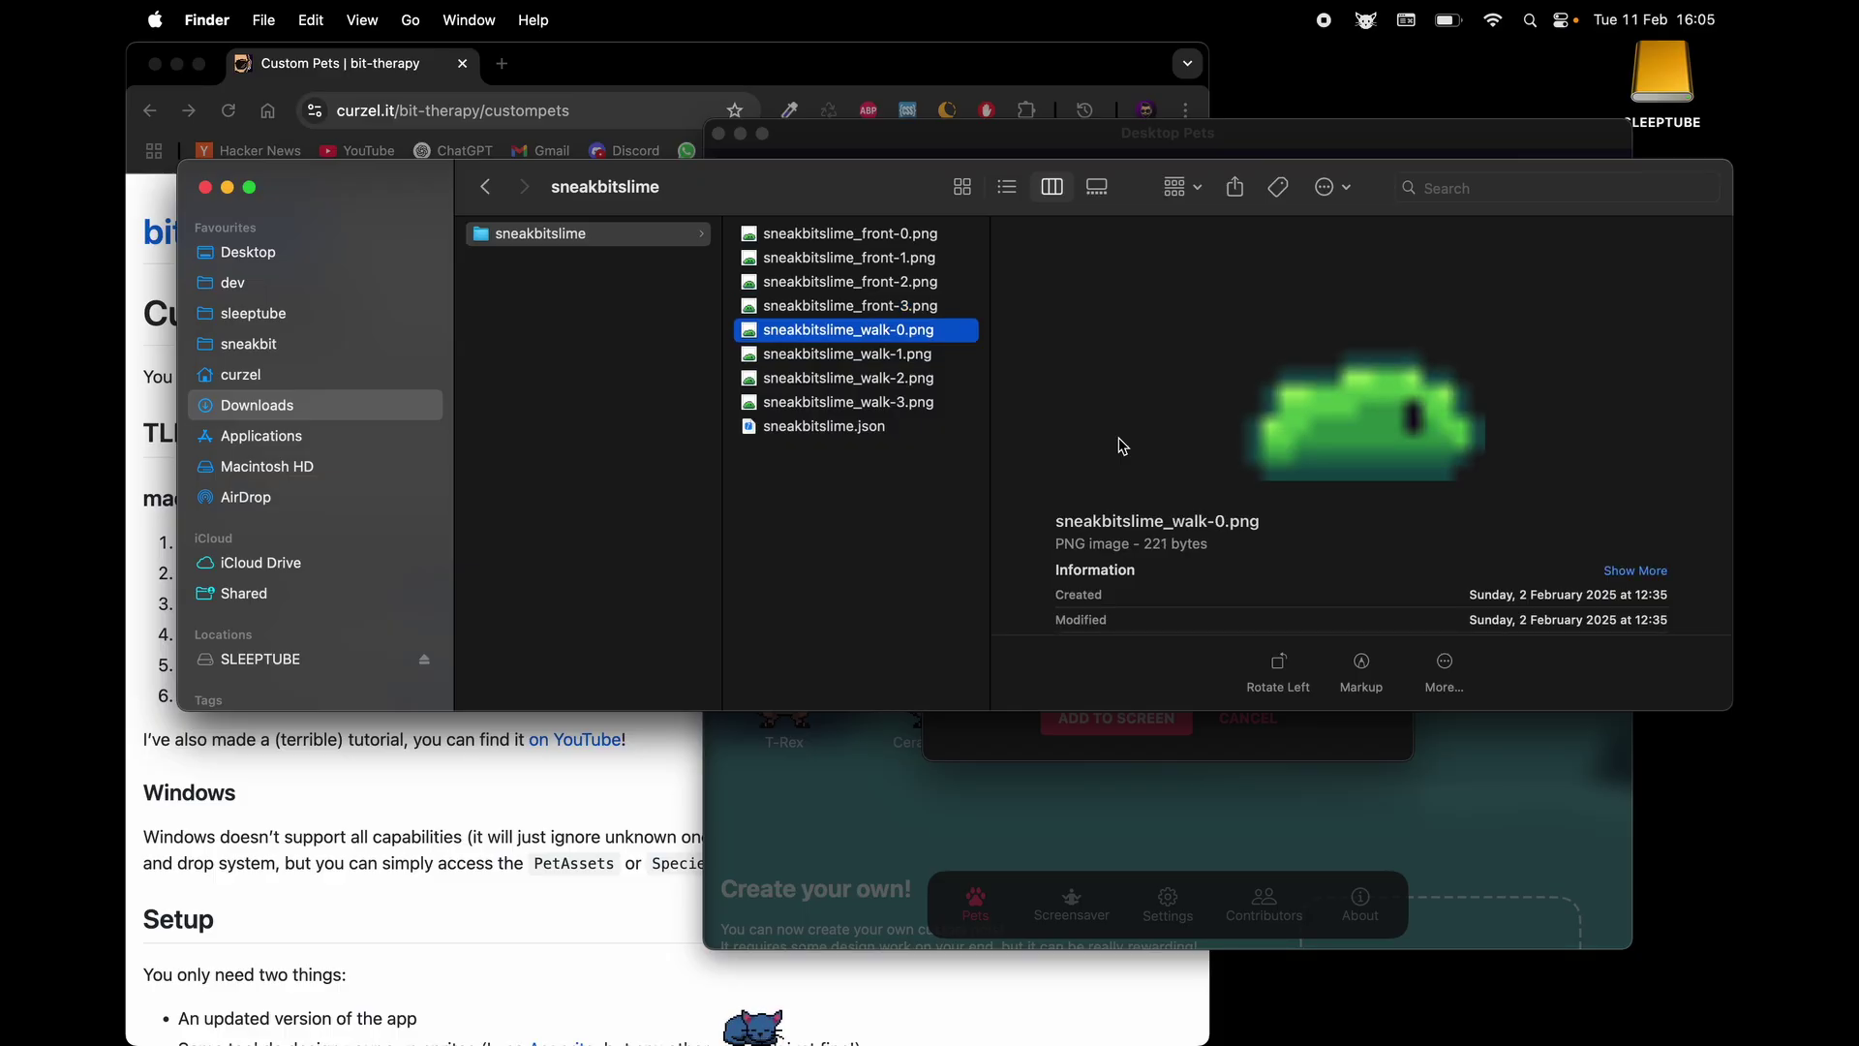
key(Down)
key(Down)
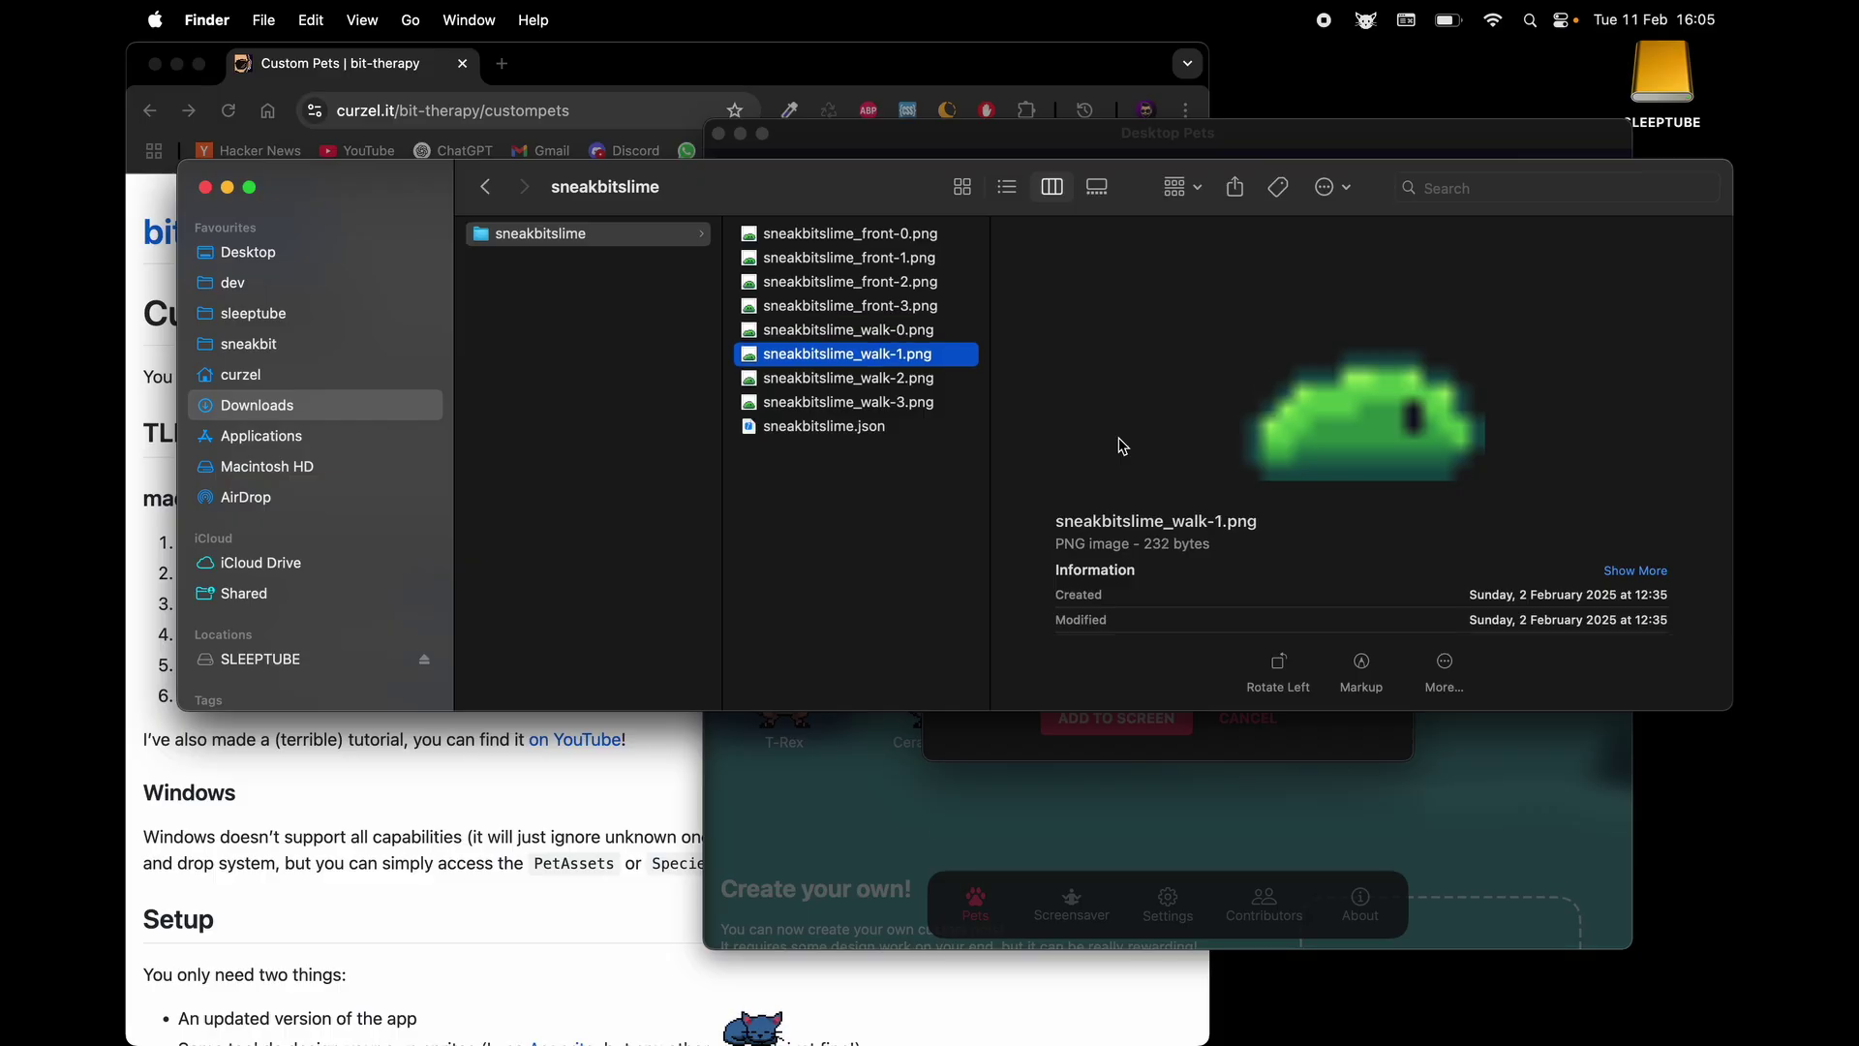
key(Down)
key(Up)
key(Up)
key(Up)
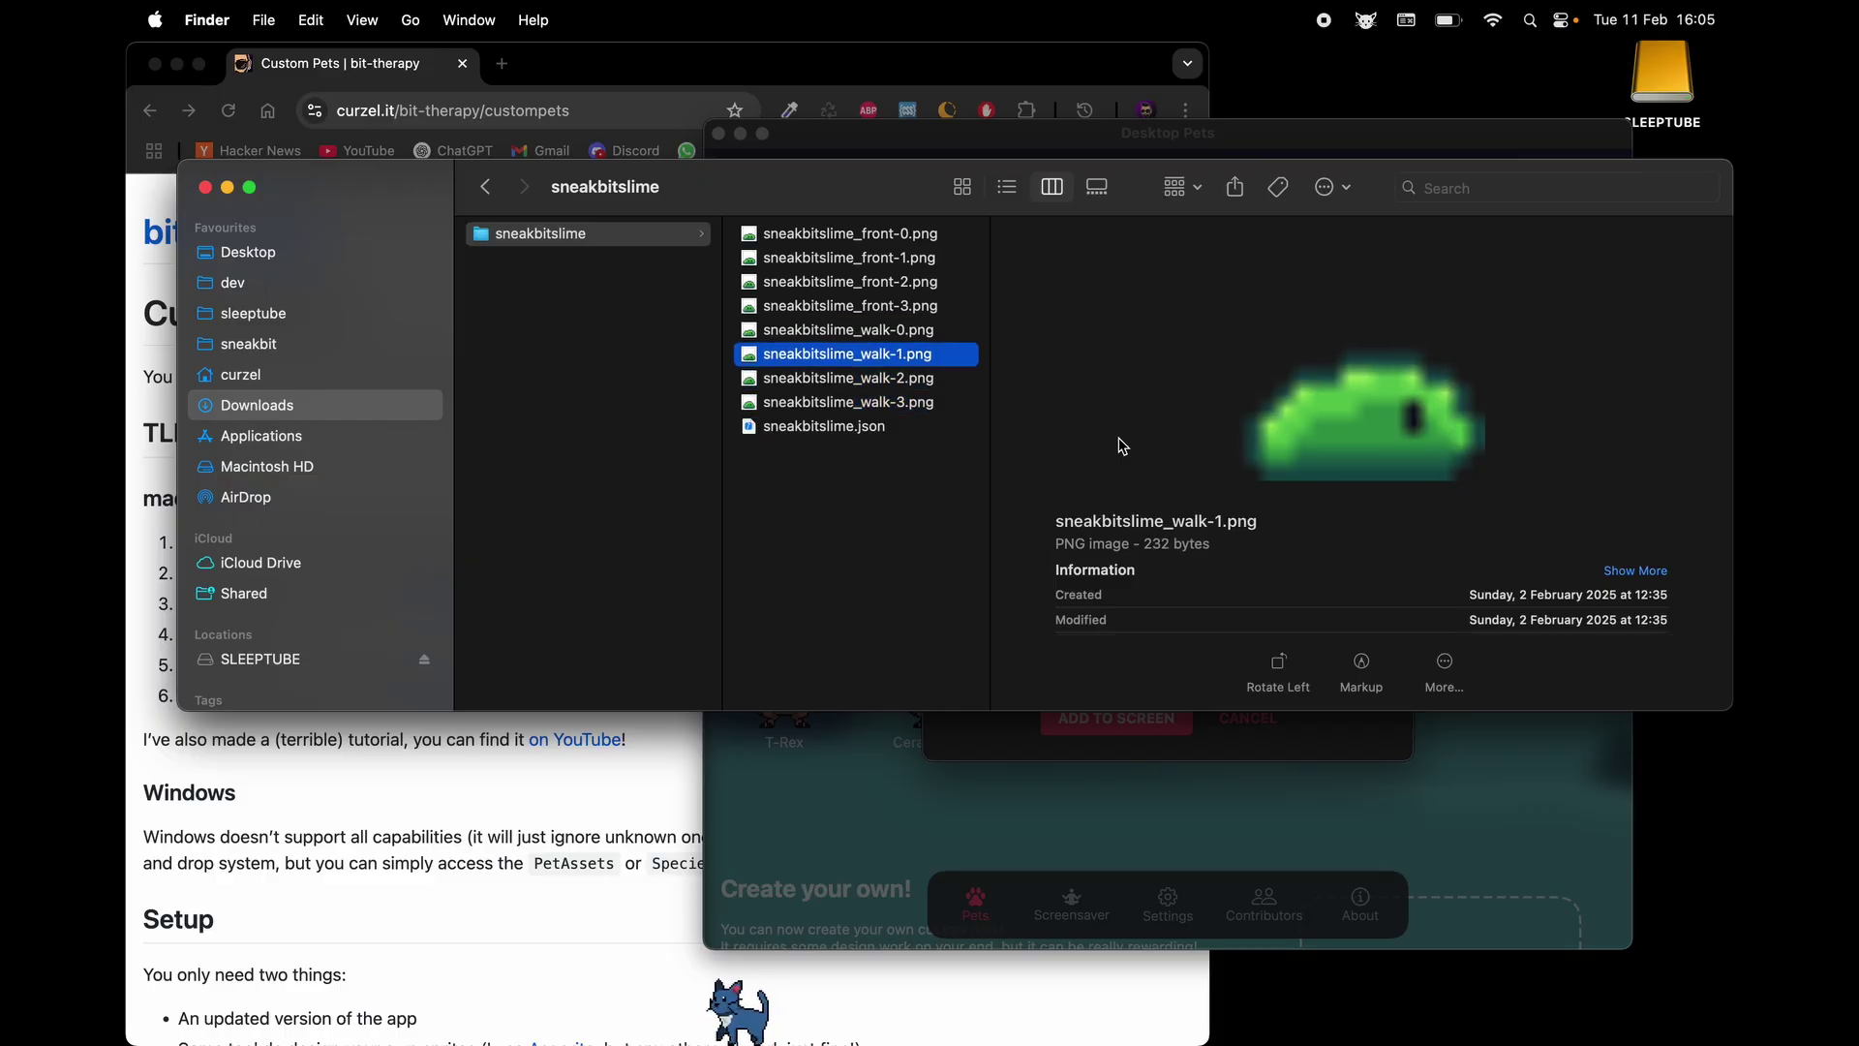
key(Up)
key(Down)
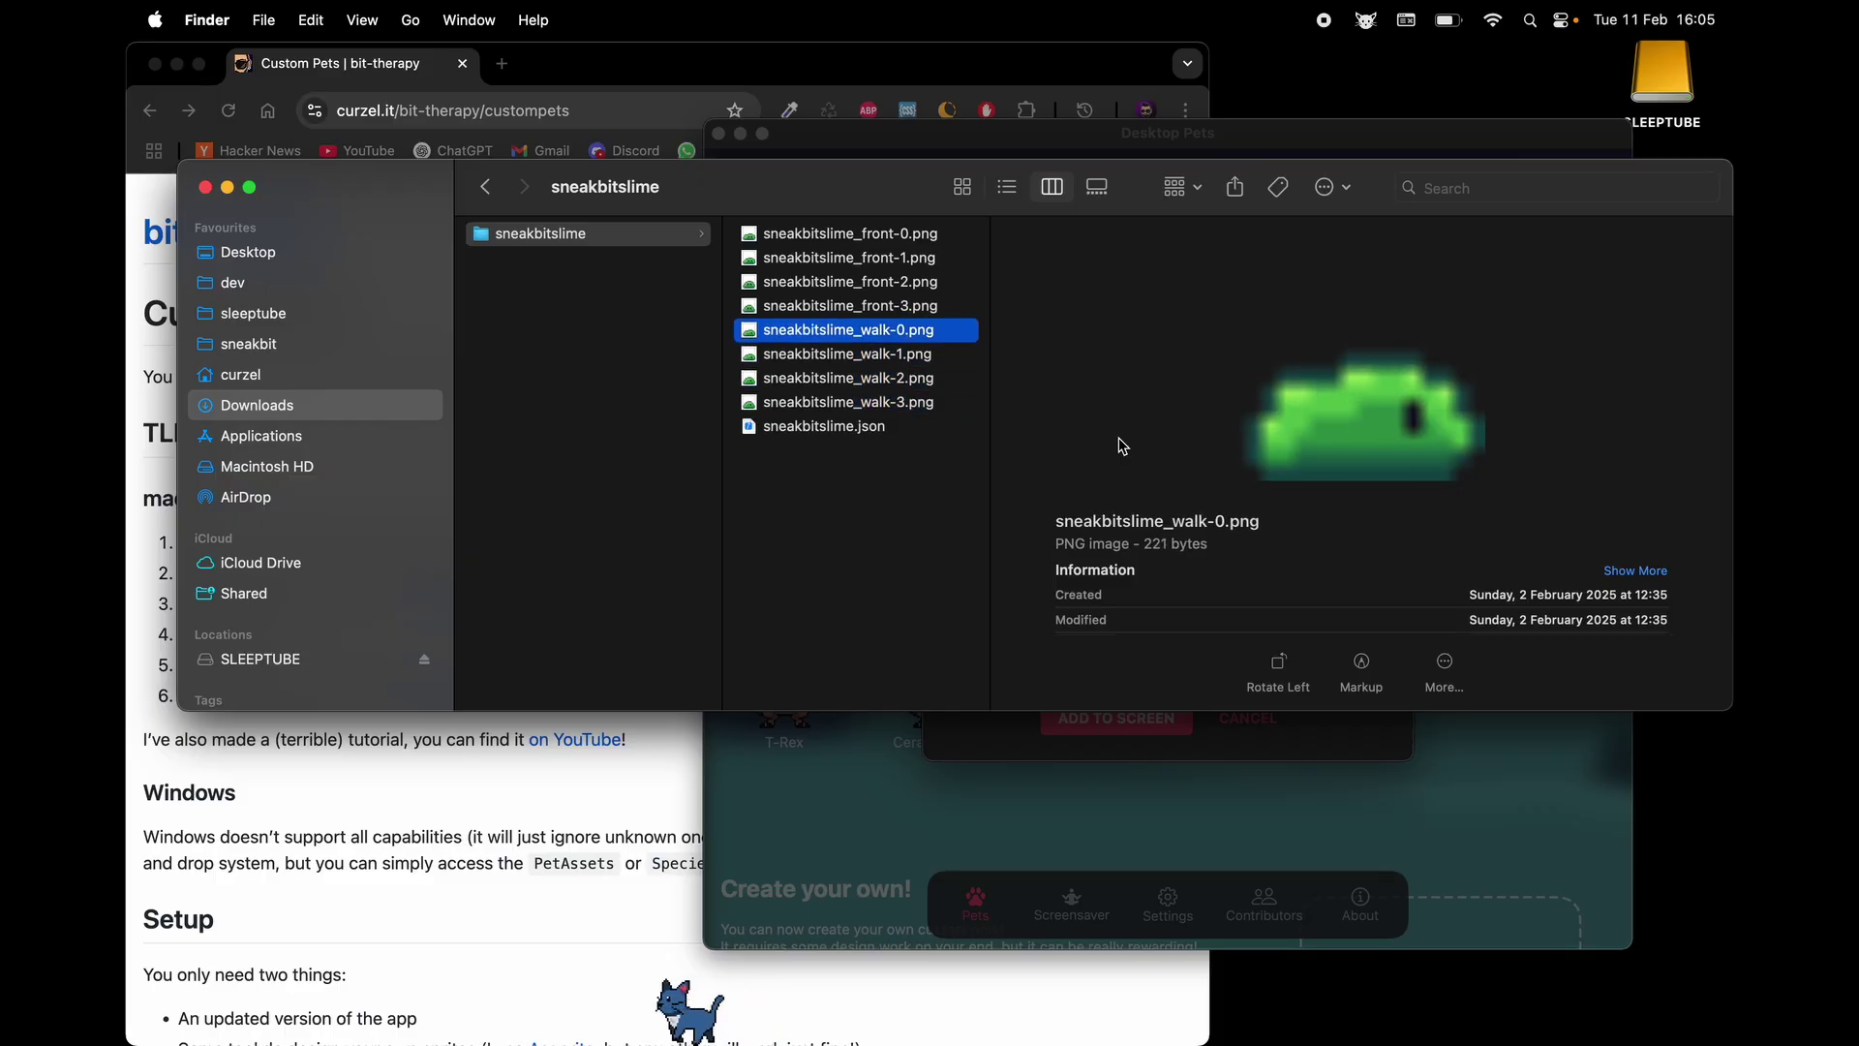
key(Up)
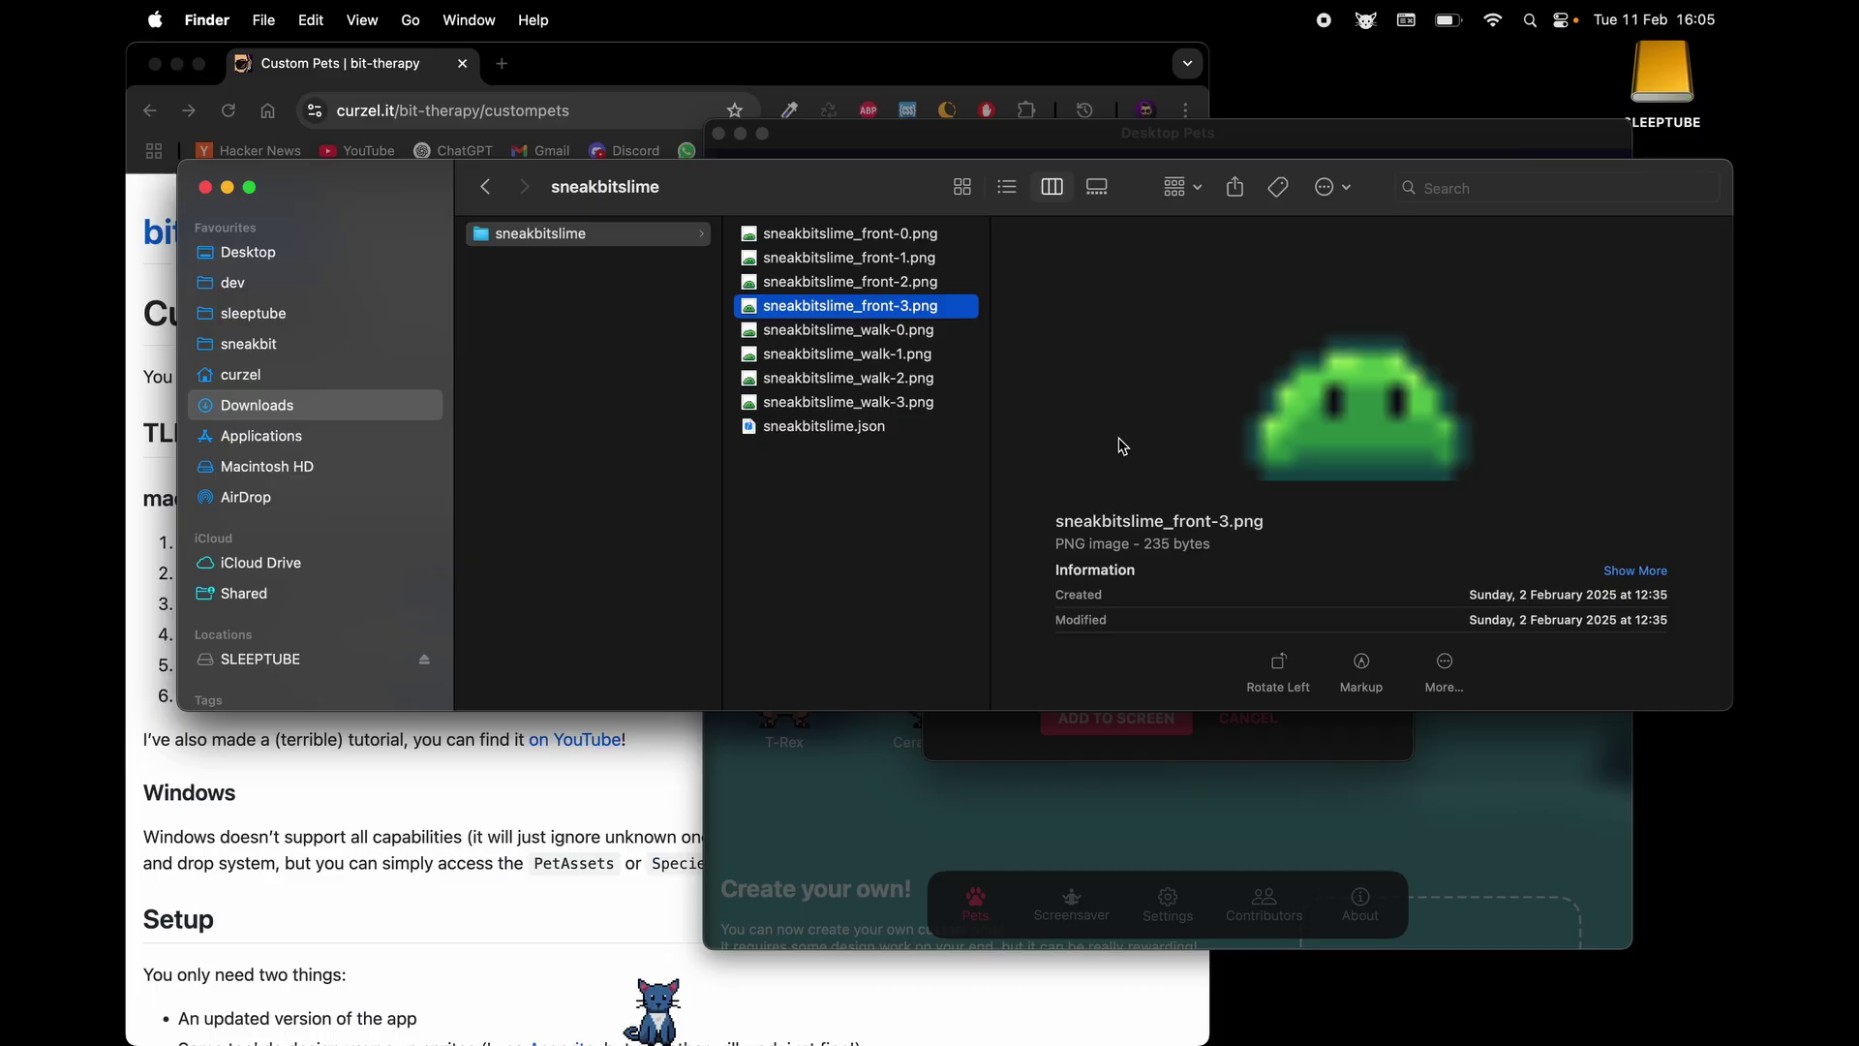
key(Down)
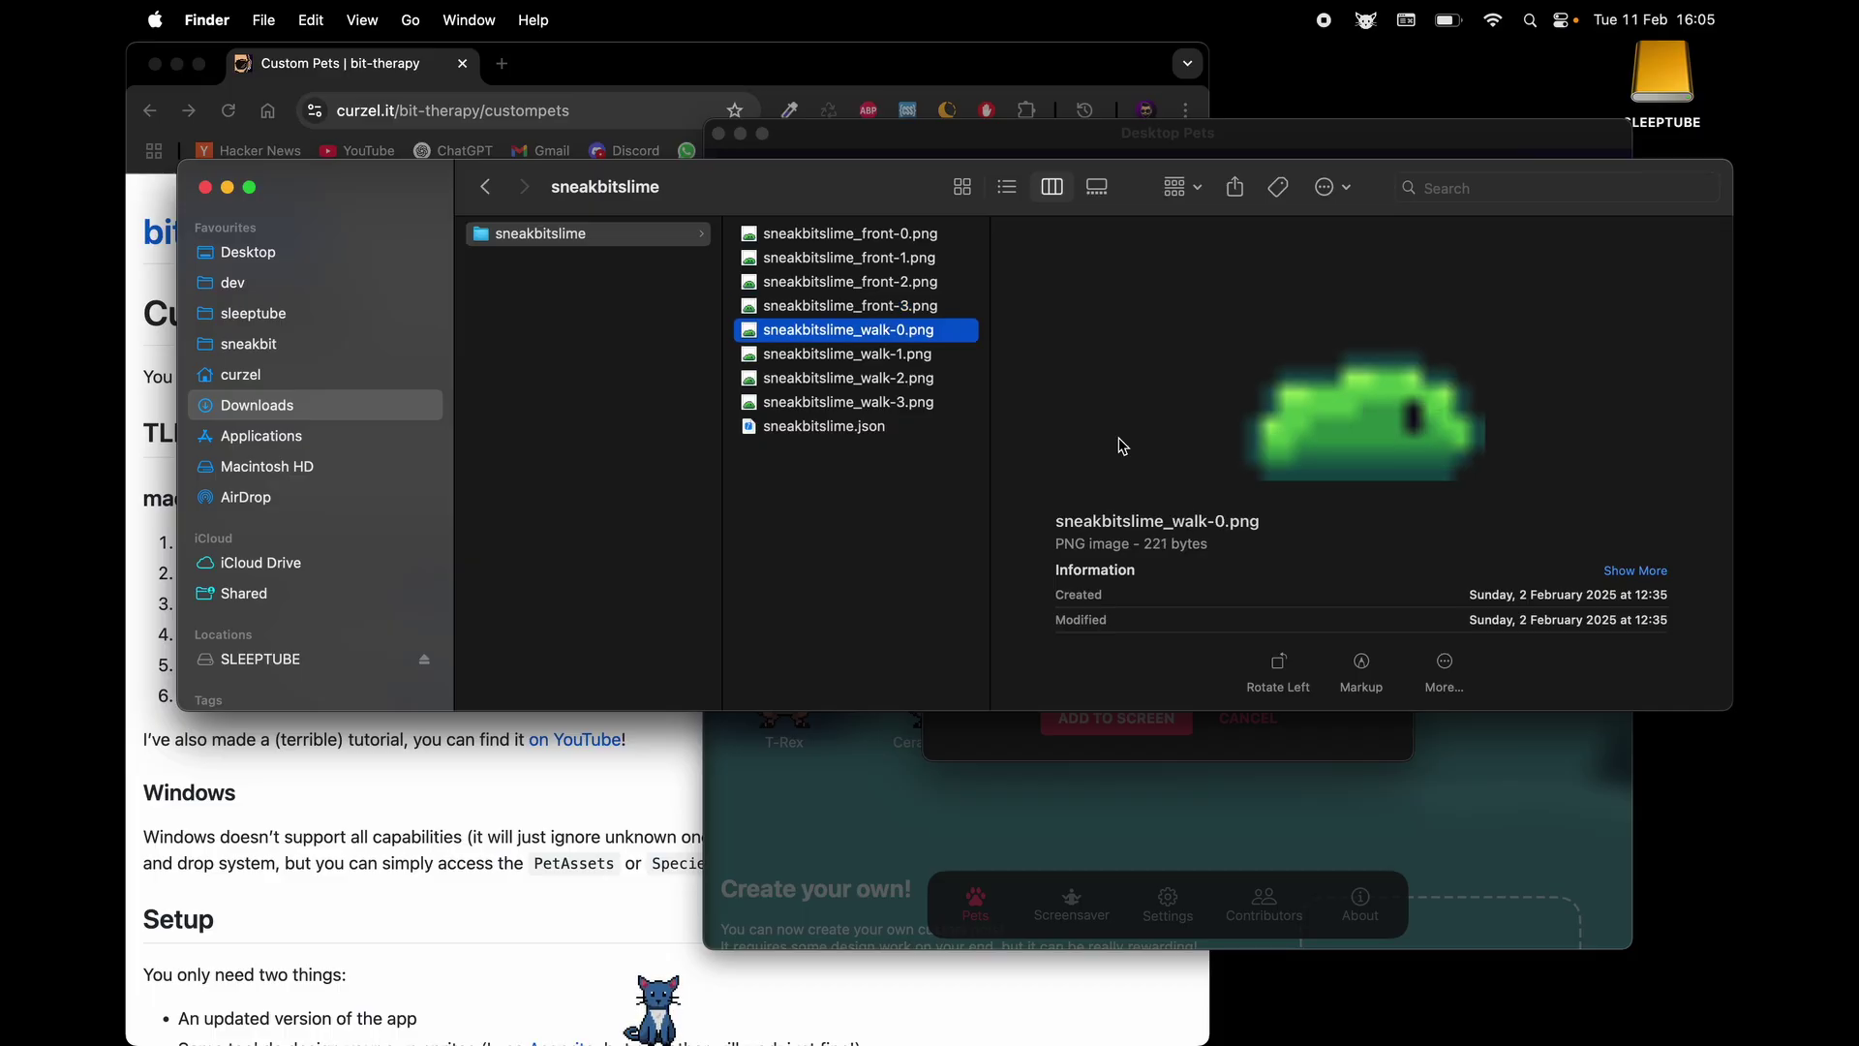
Dismiss the slime notice and add the green Slime pet to the screen
click(1486, 818)
click(1246, 600)
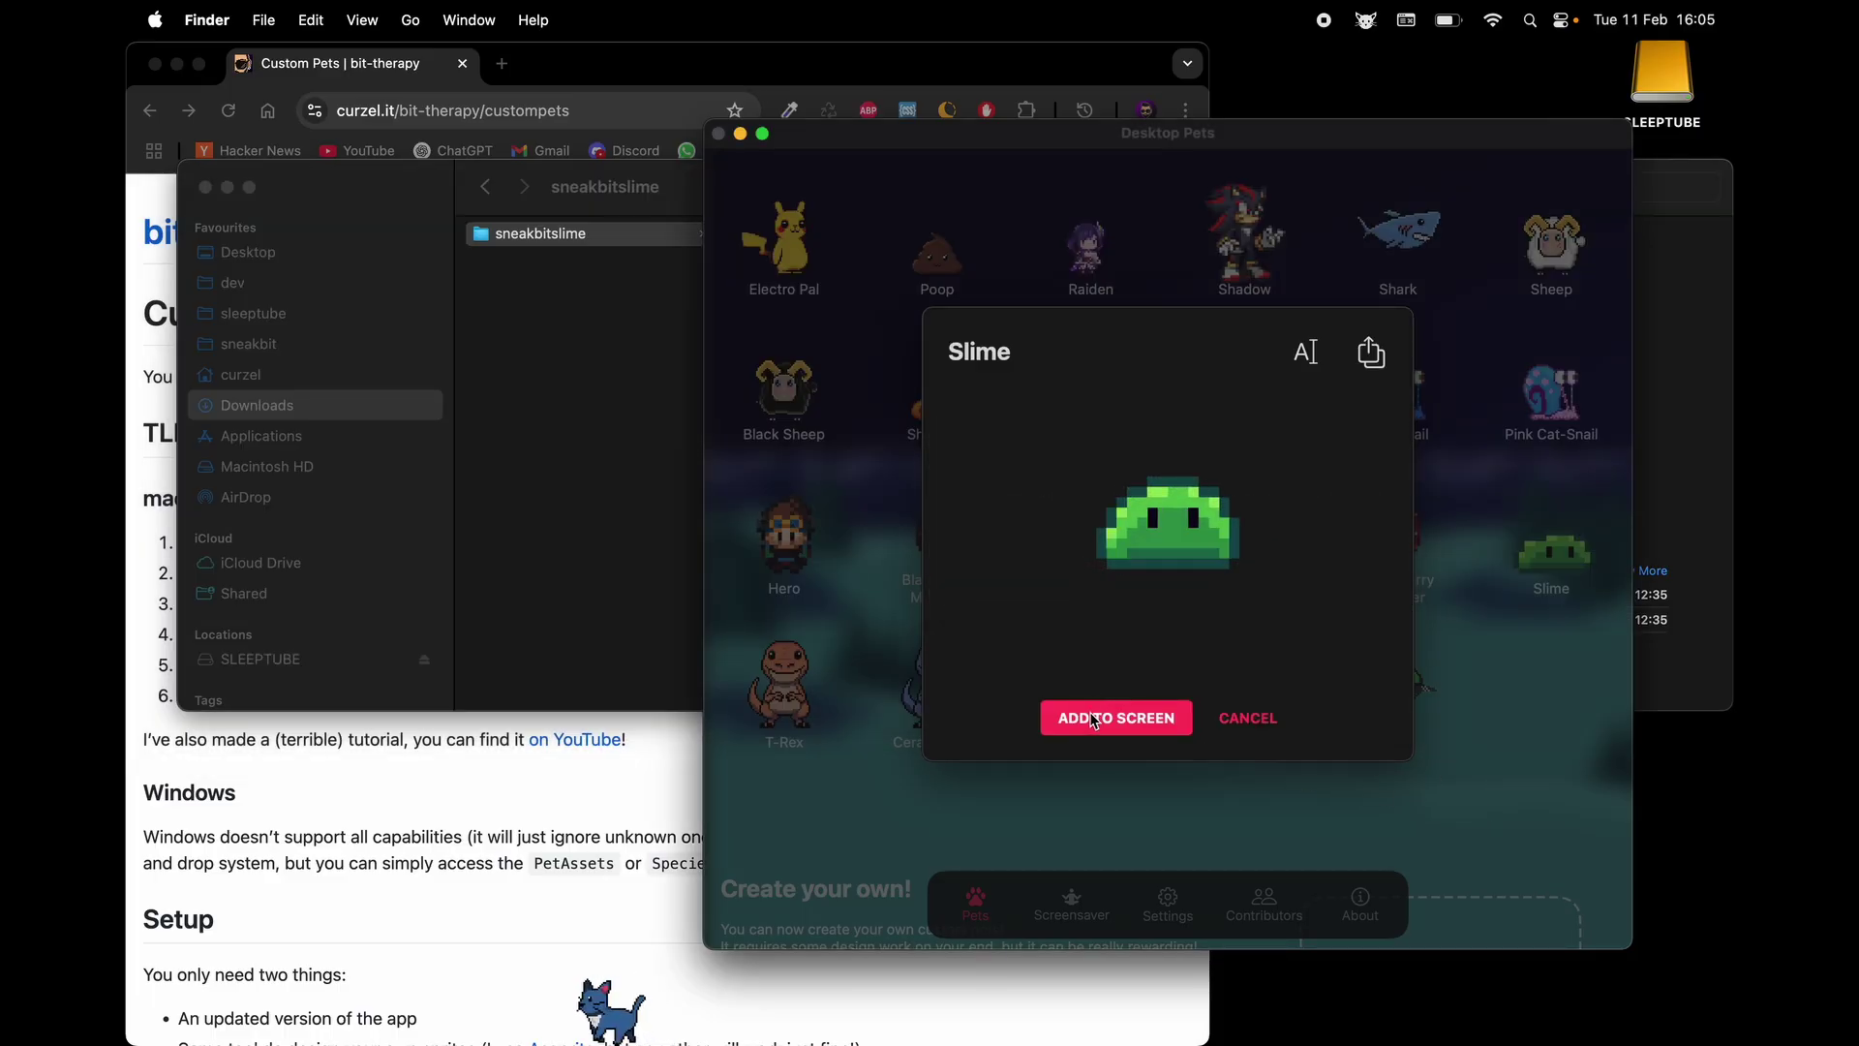
click(1095, 720)
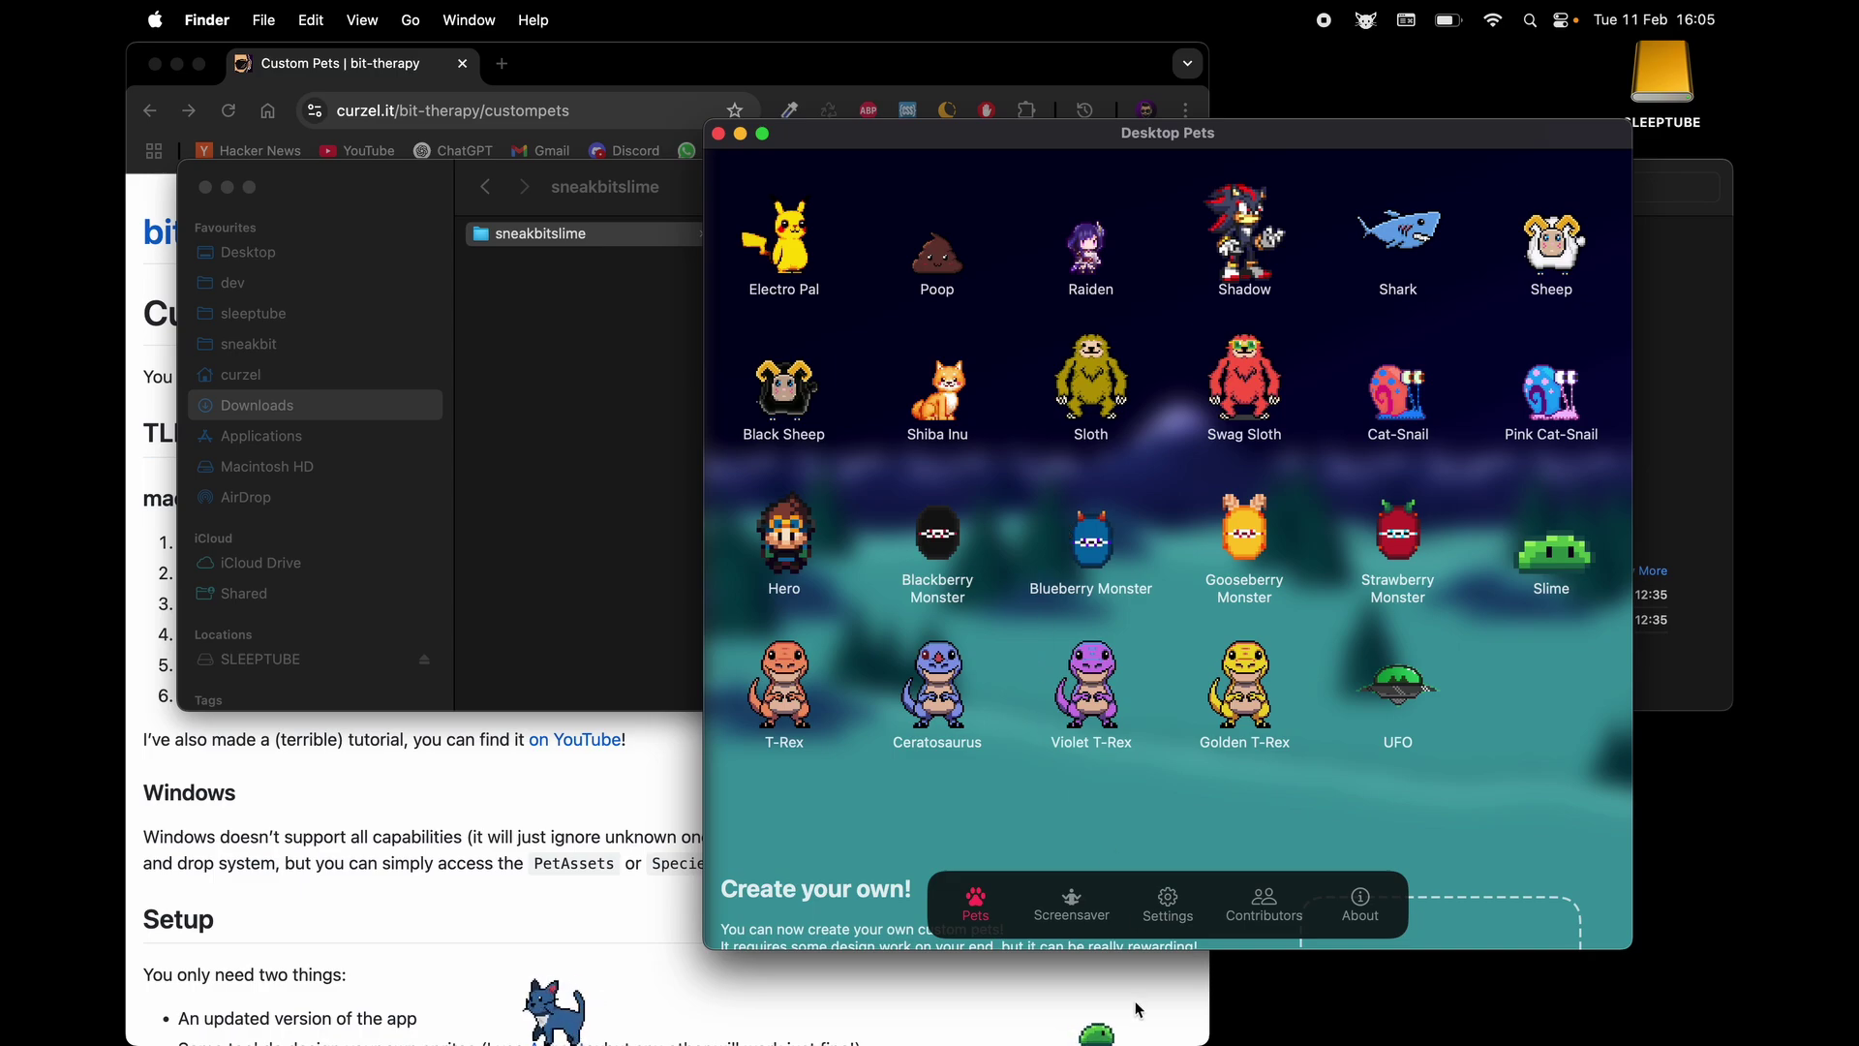
click(682, 640)
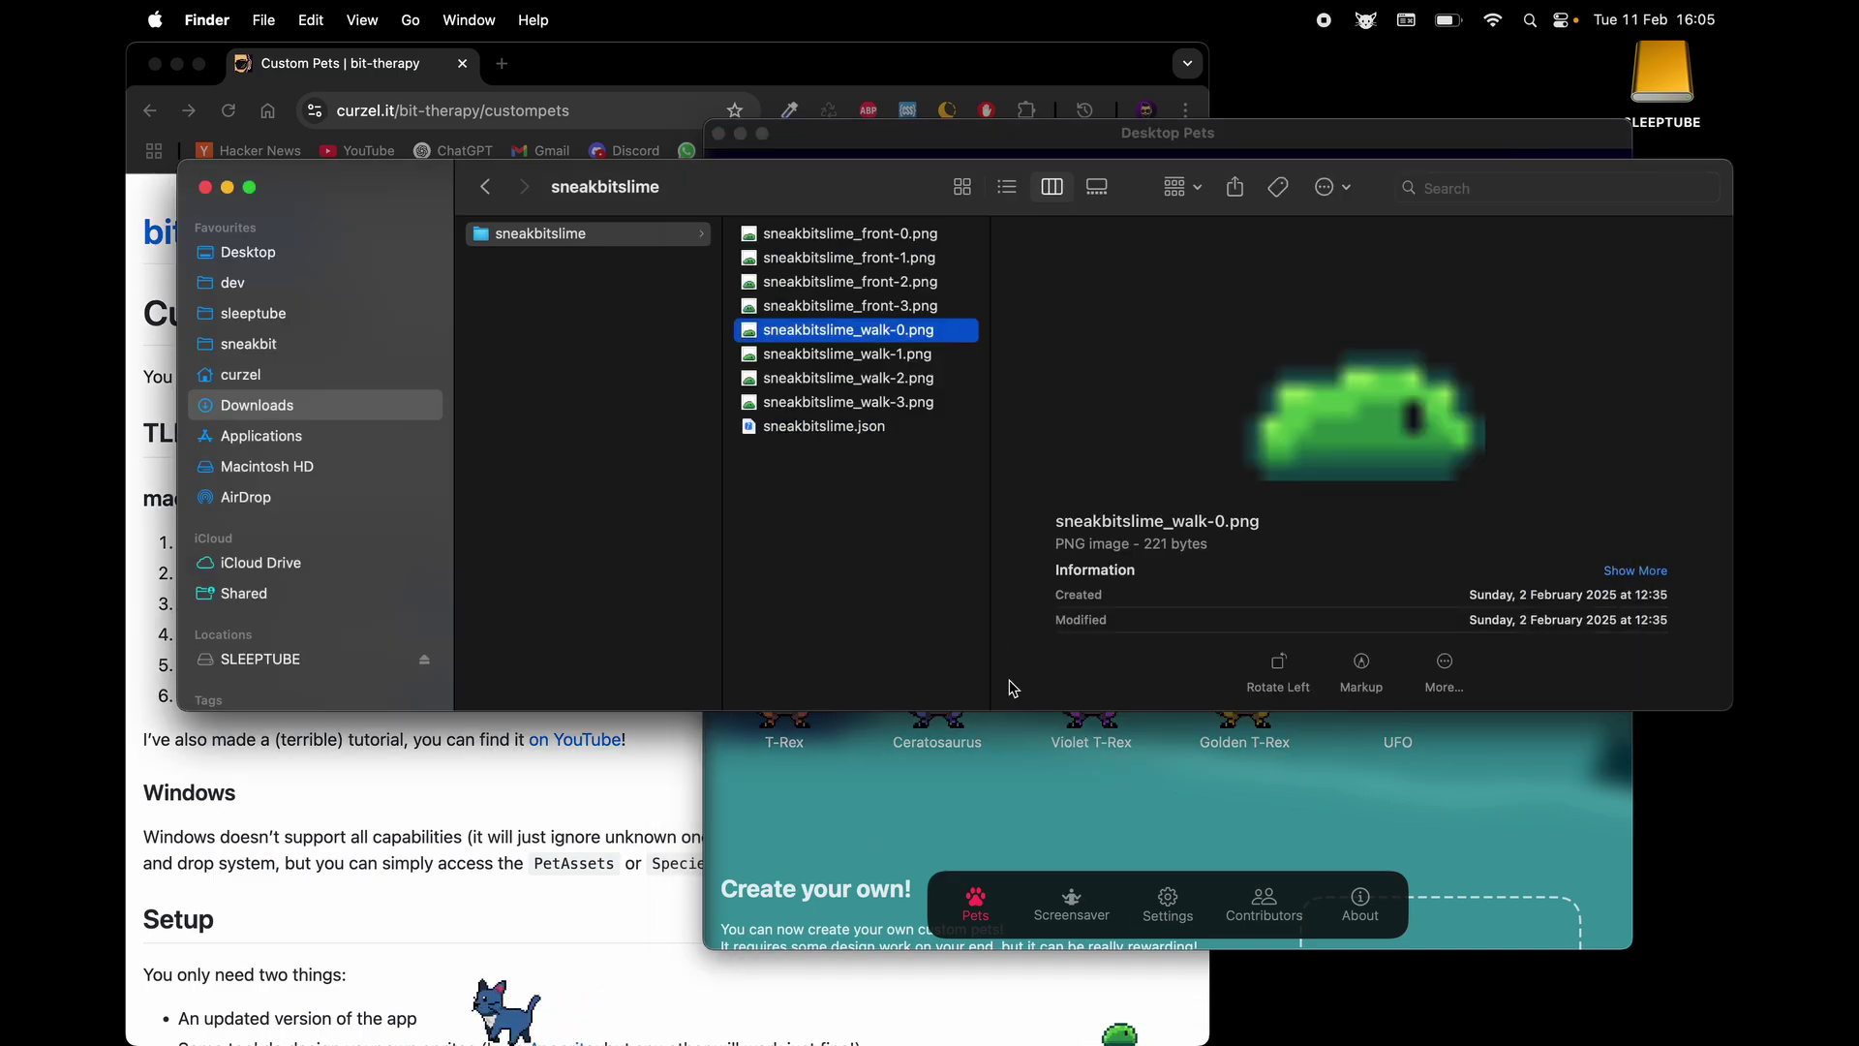
Set Pet Size to 120 and apply, then preview sneakbitslime.json in Finder
click(1180, 898)
click(1179, 898)
click(1026, 255)
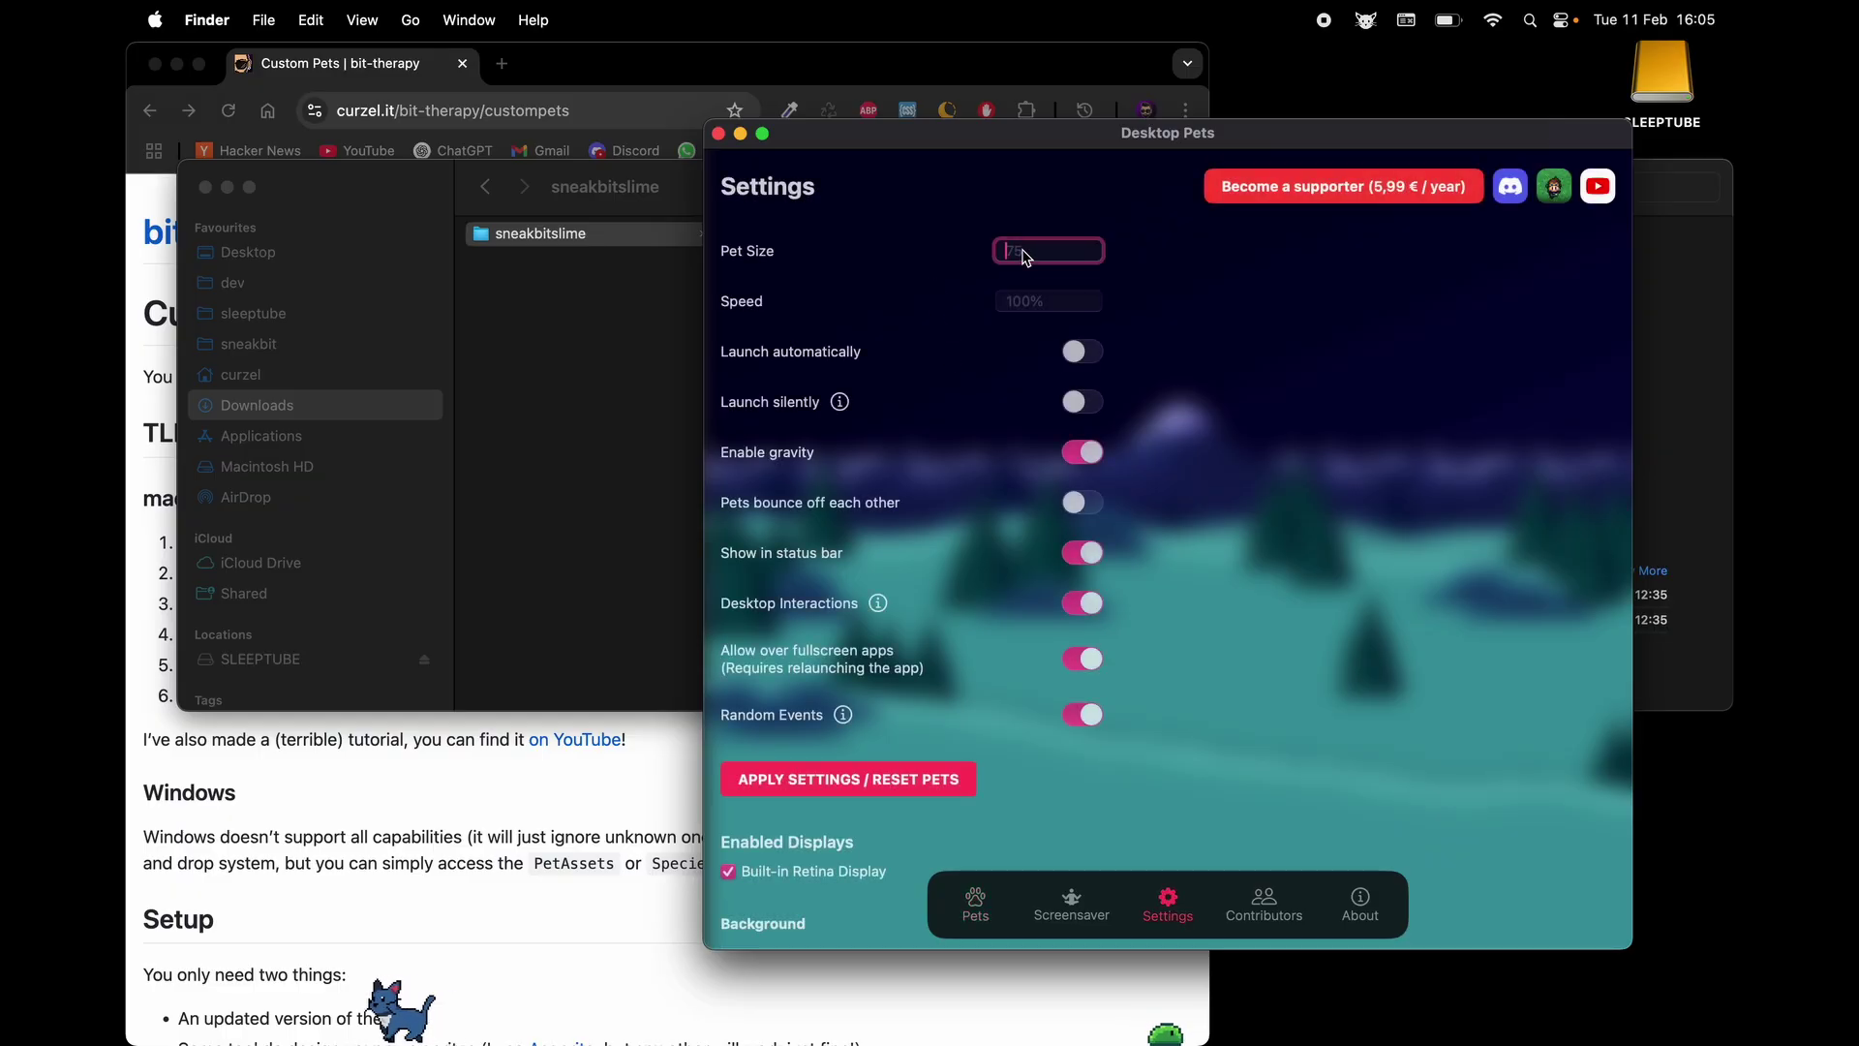
text(120)
click(864, 783)
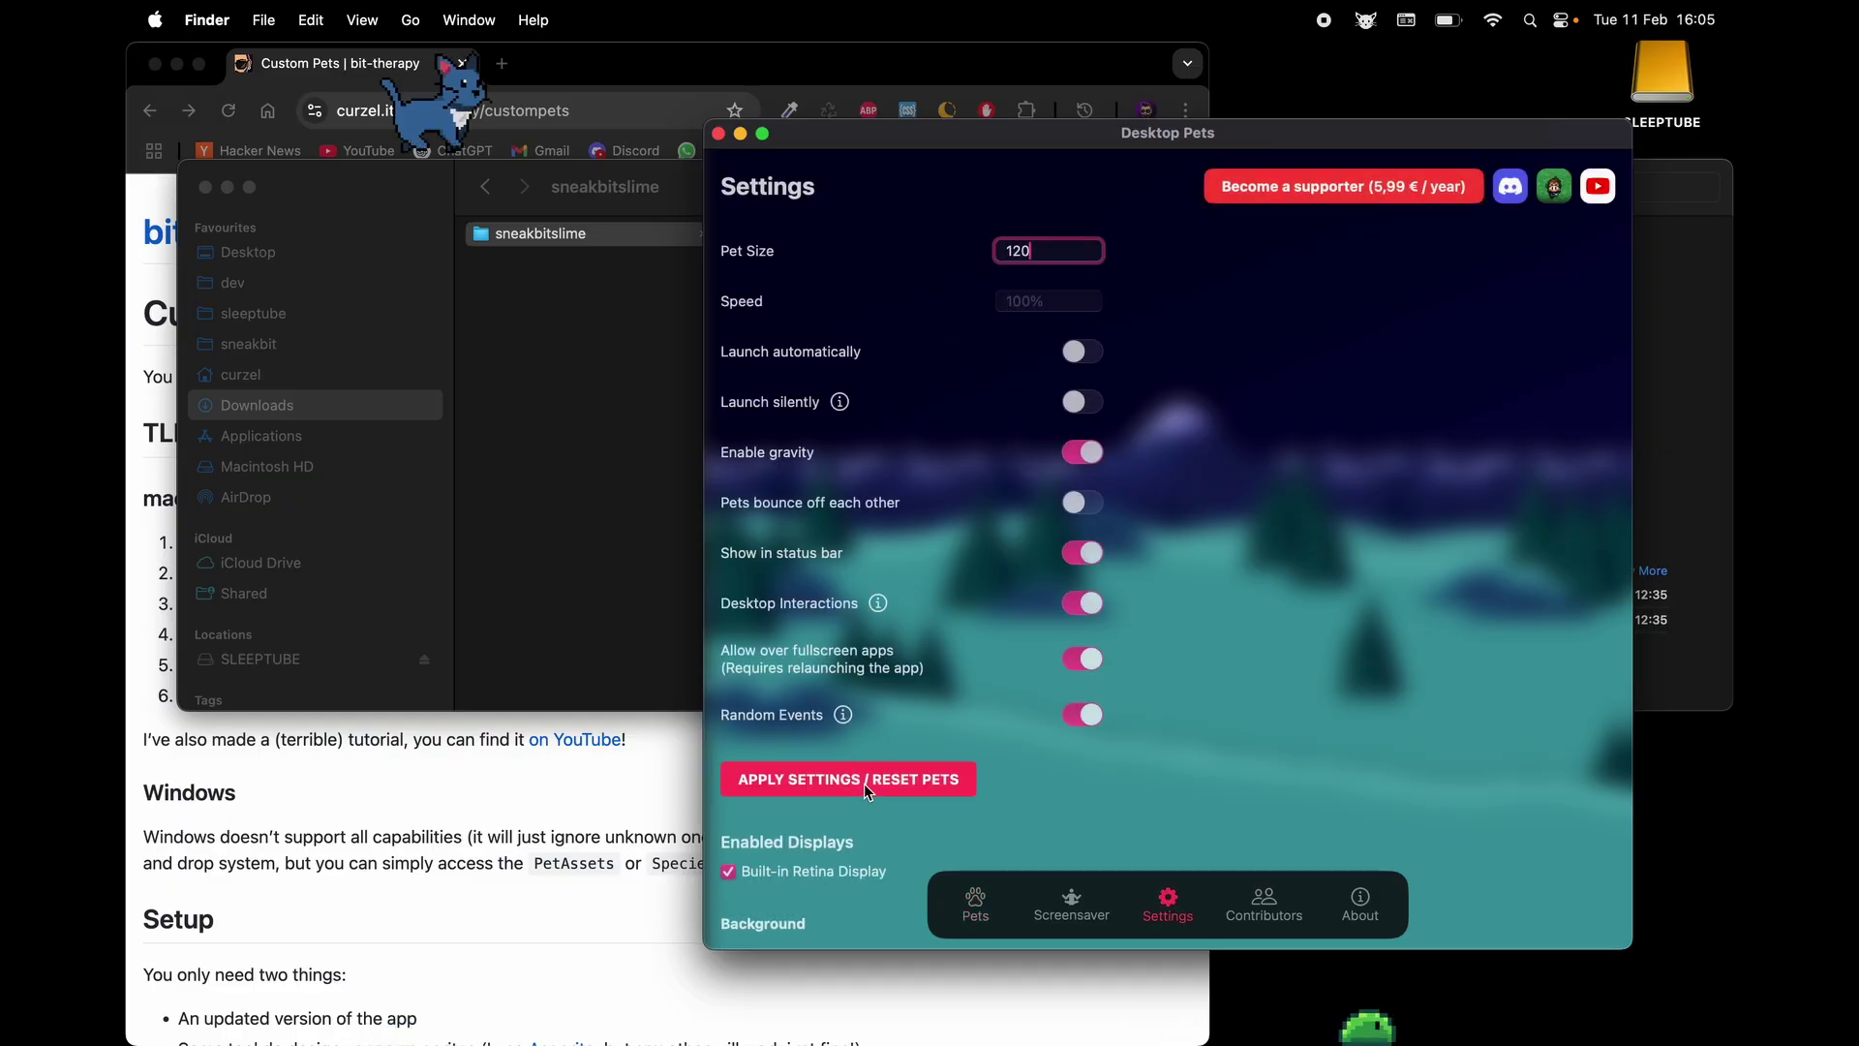
click(643, 410)
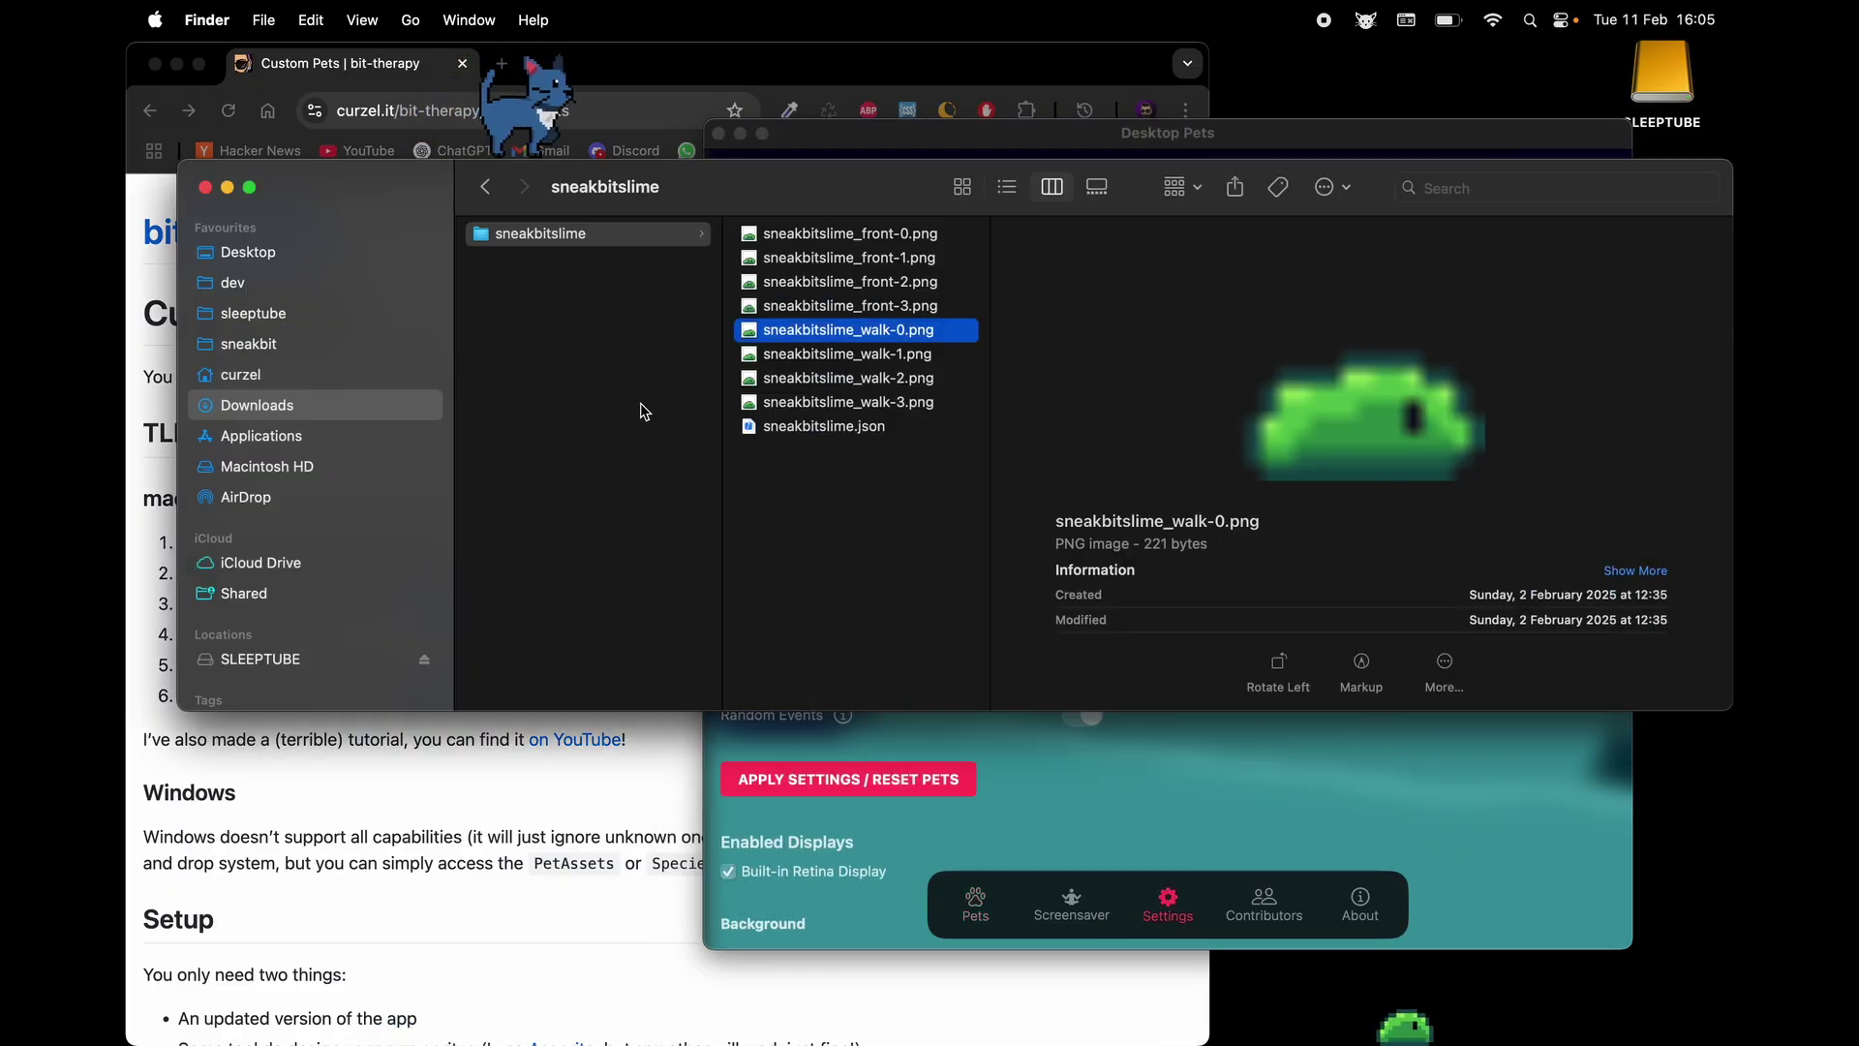
click(856, 427)
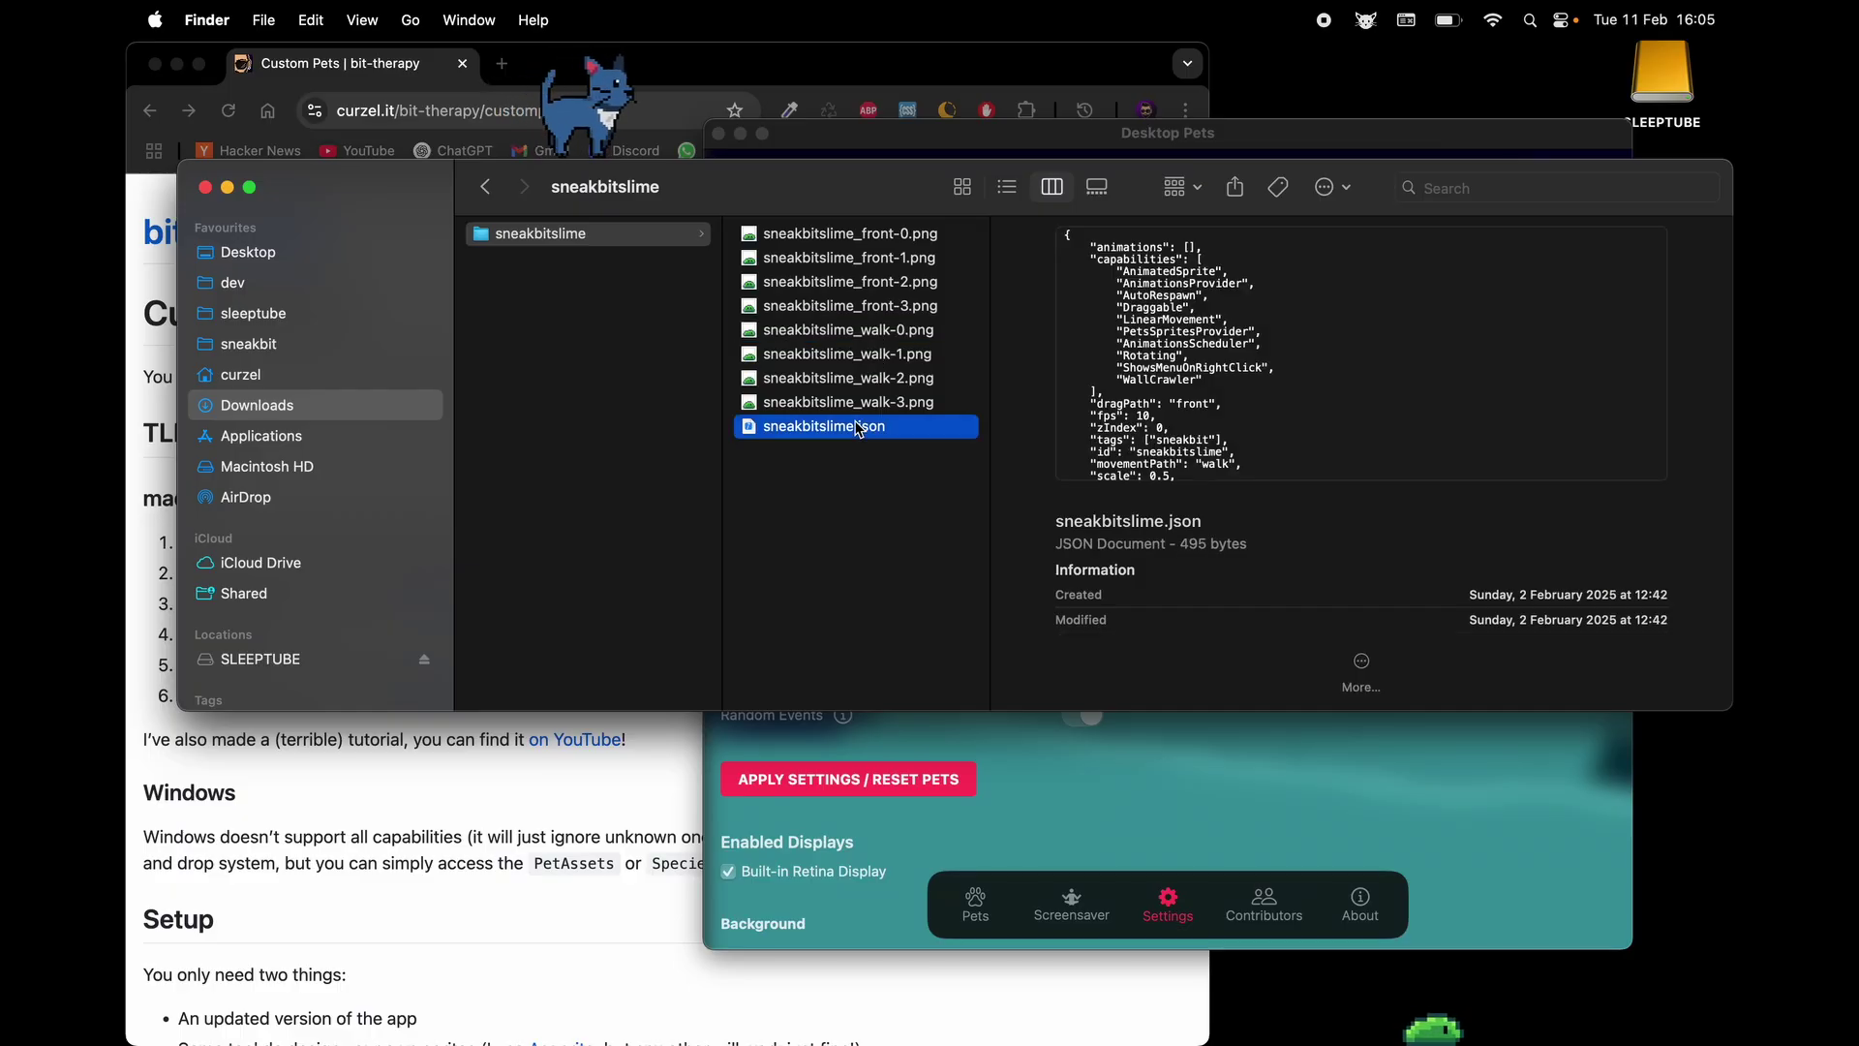
Show the Open With application list for sneakbitslime.json
right_click(923, 441)
mouse_move(955, 472)
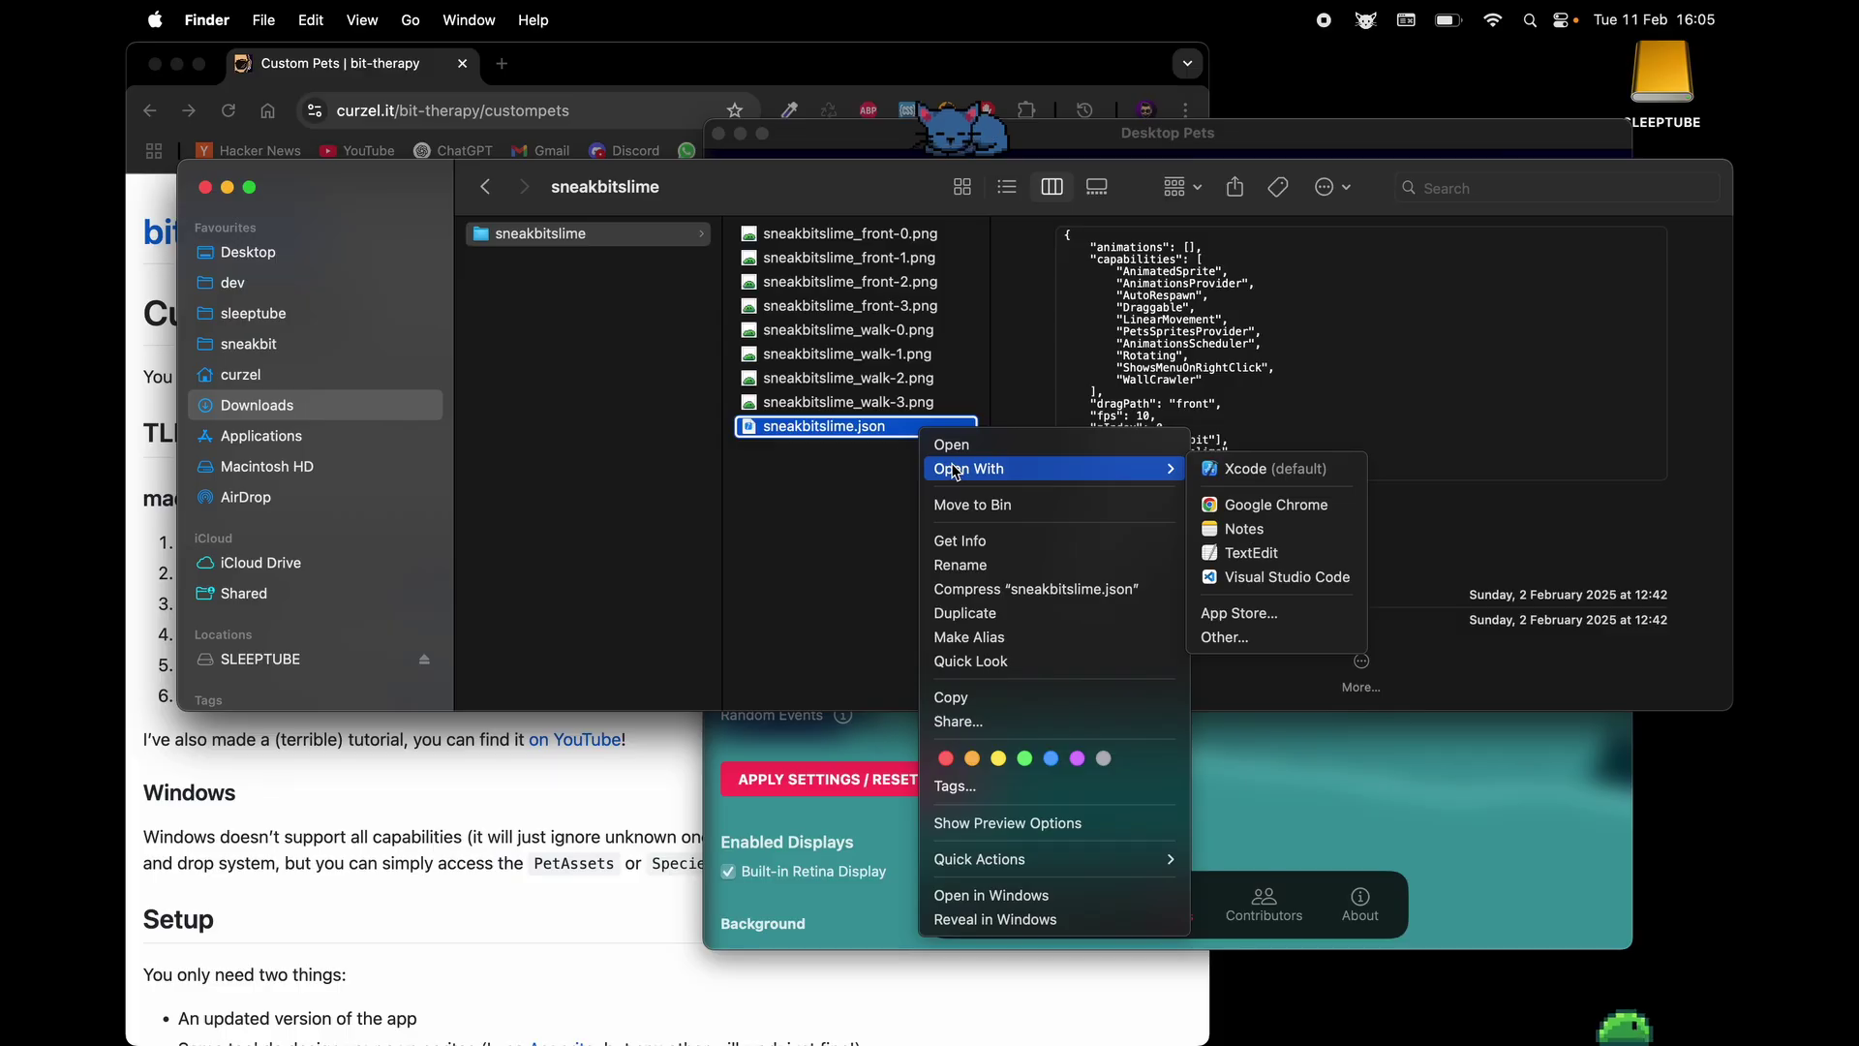
Open sneakbitslime.json in Visual Studio Code, fix the closing brace indentation and enlarge the text
click(1281, 578)
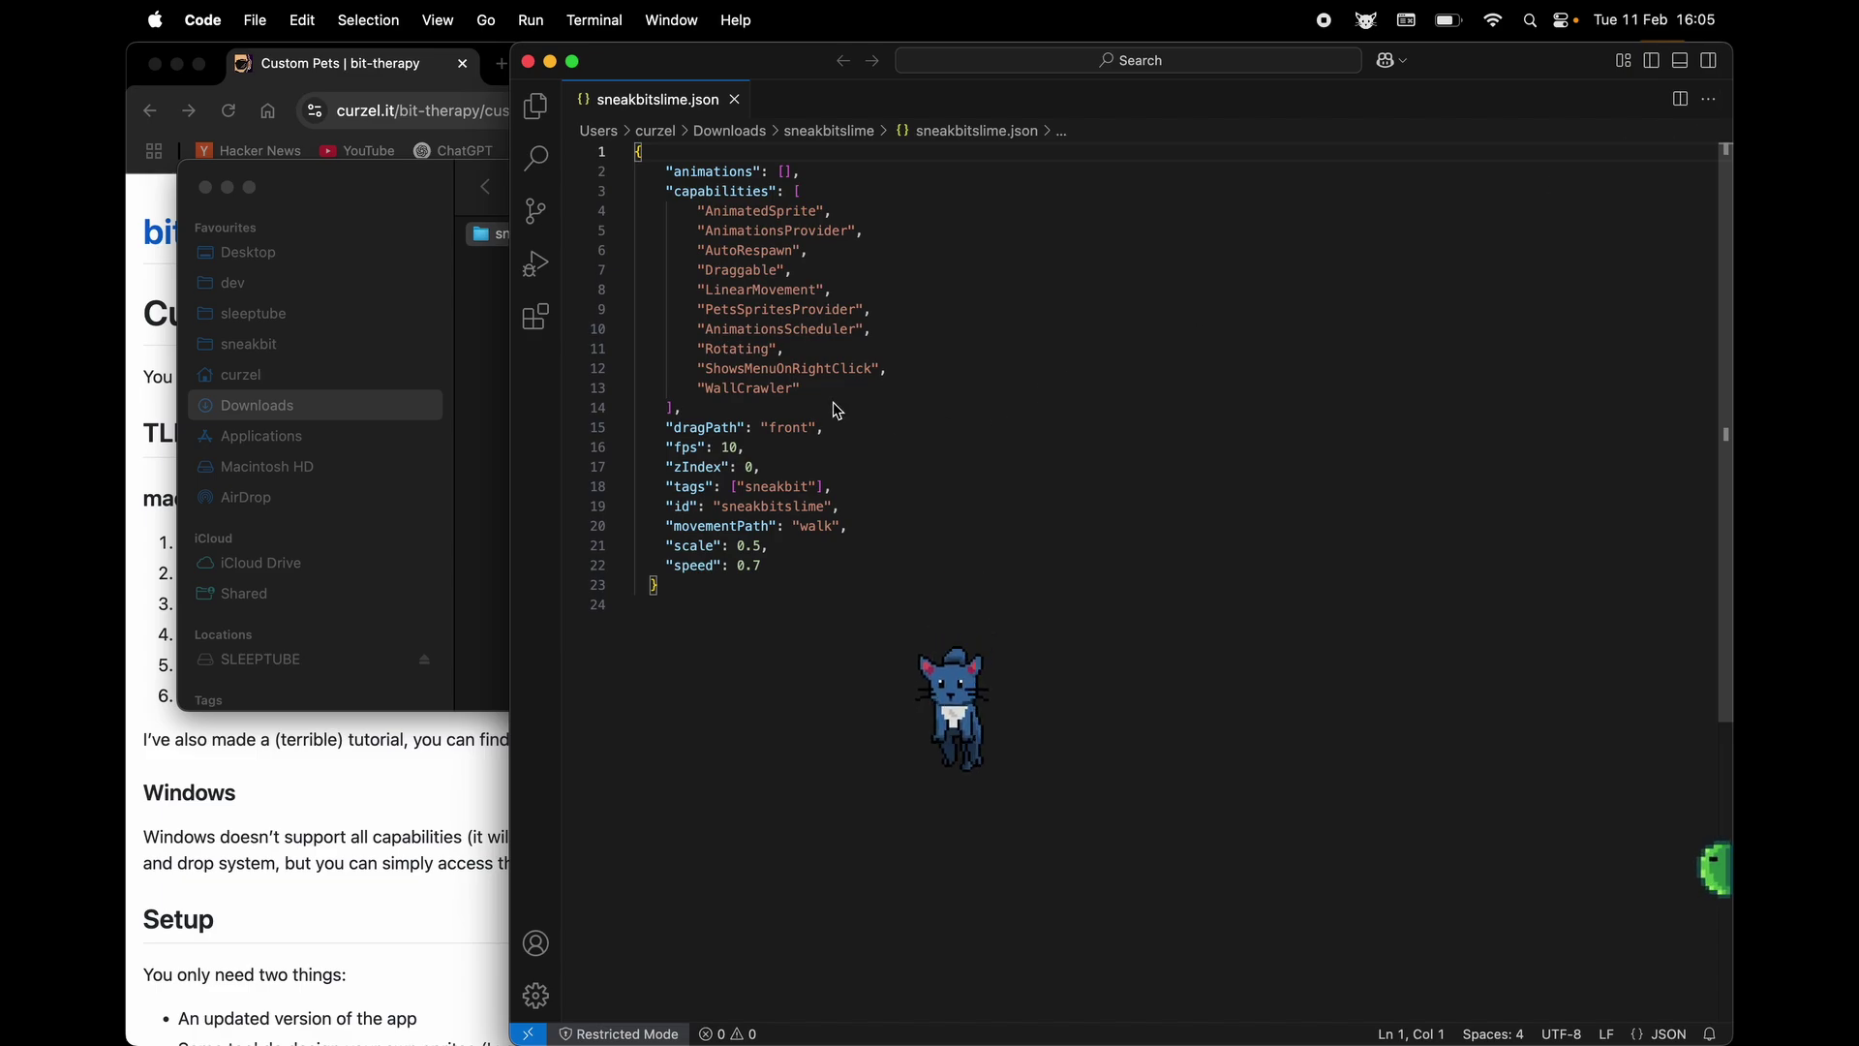
click(820, 574)
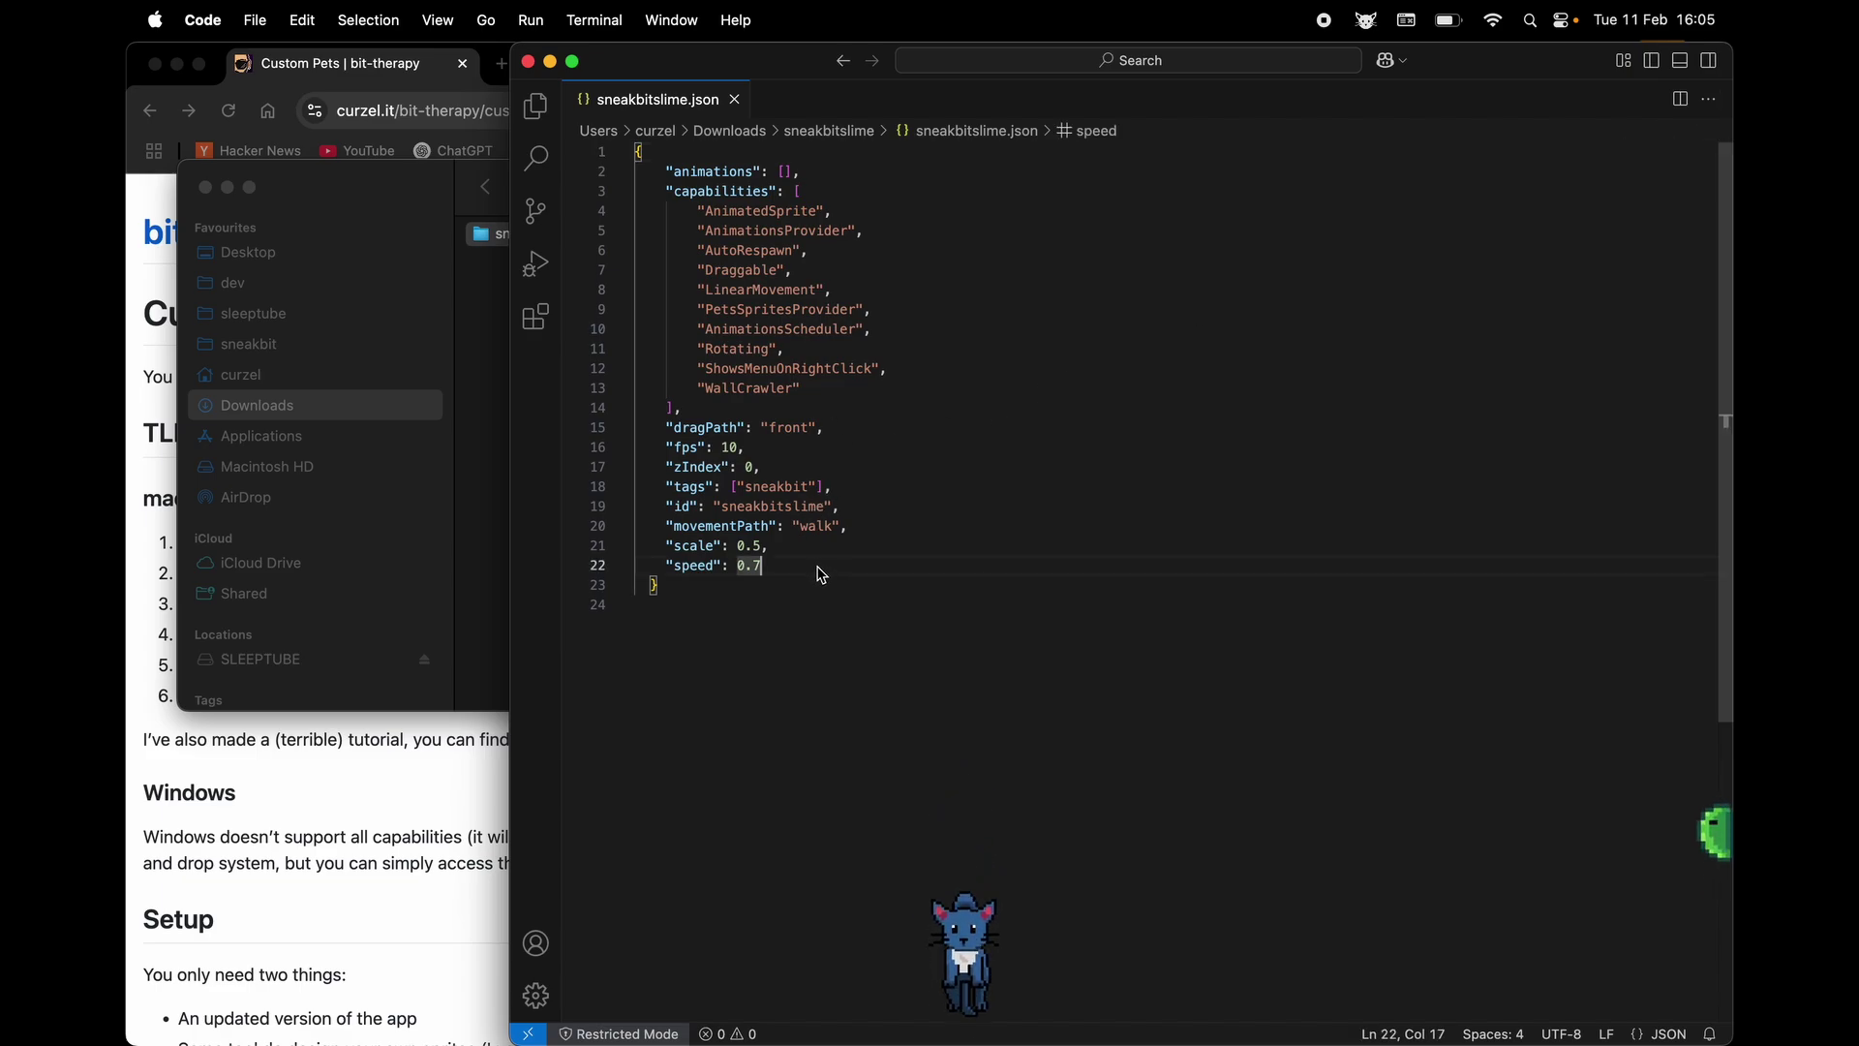
key(Right)
key(Delete)
key(Delete)
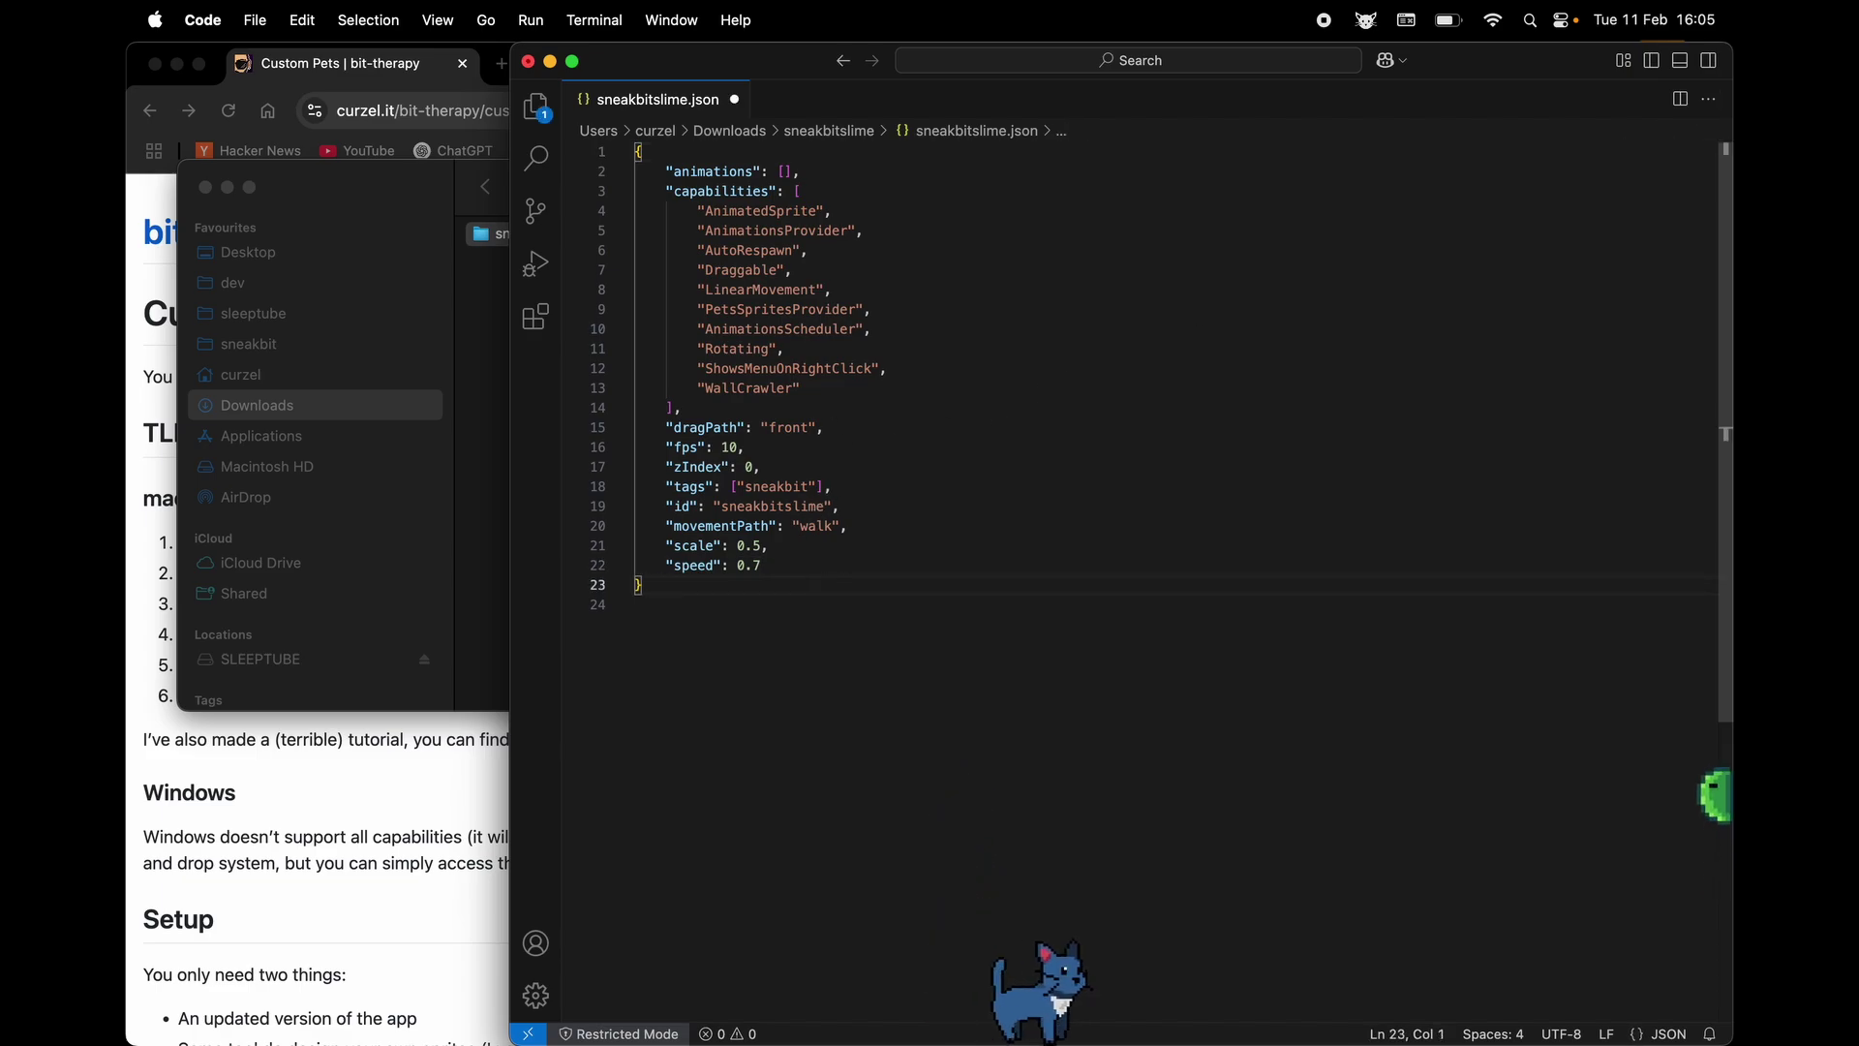
click(893, 290)
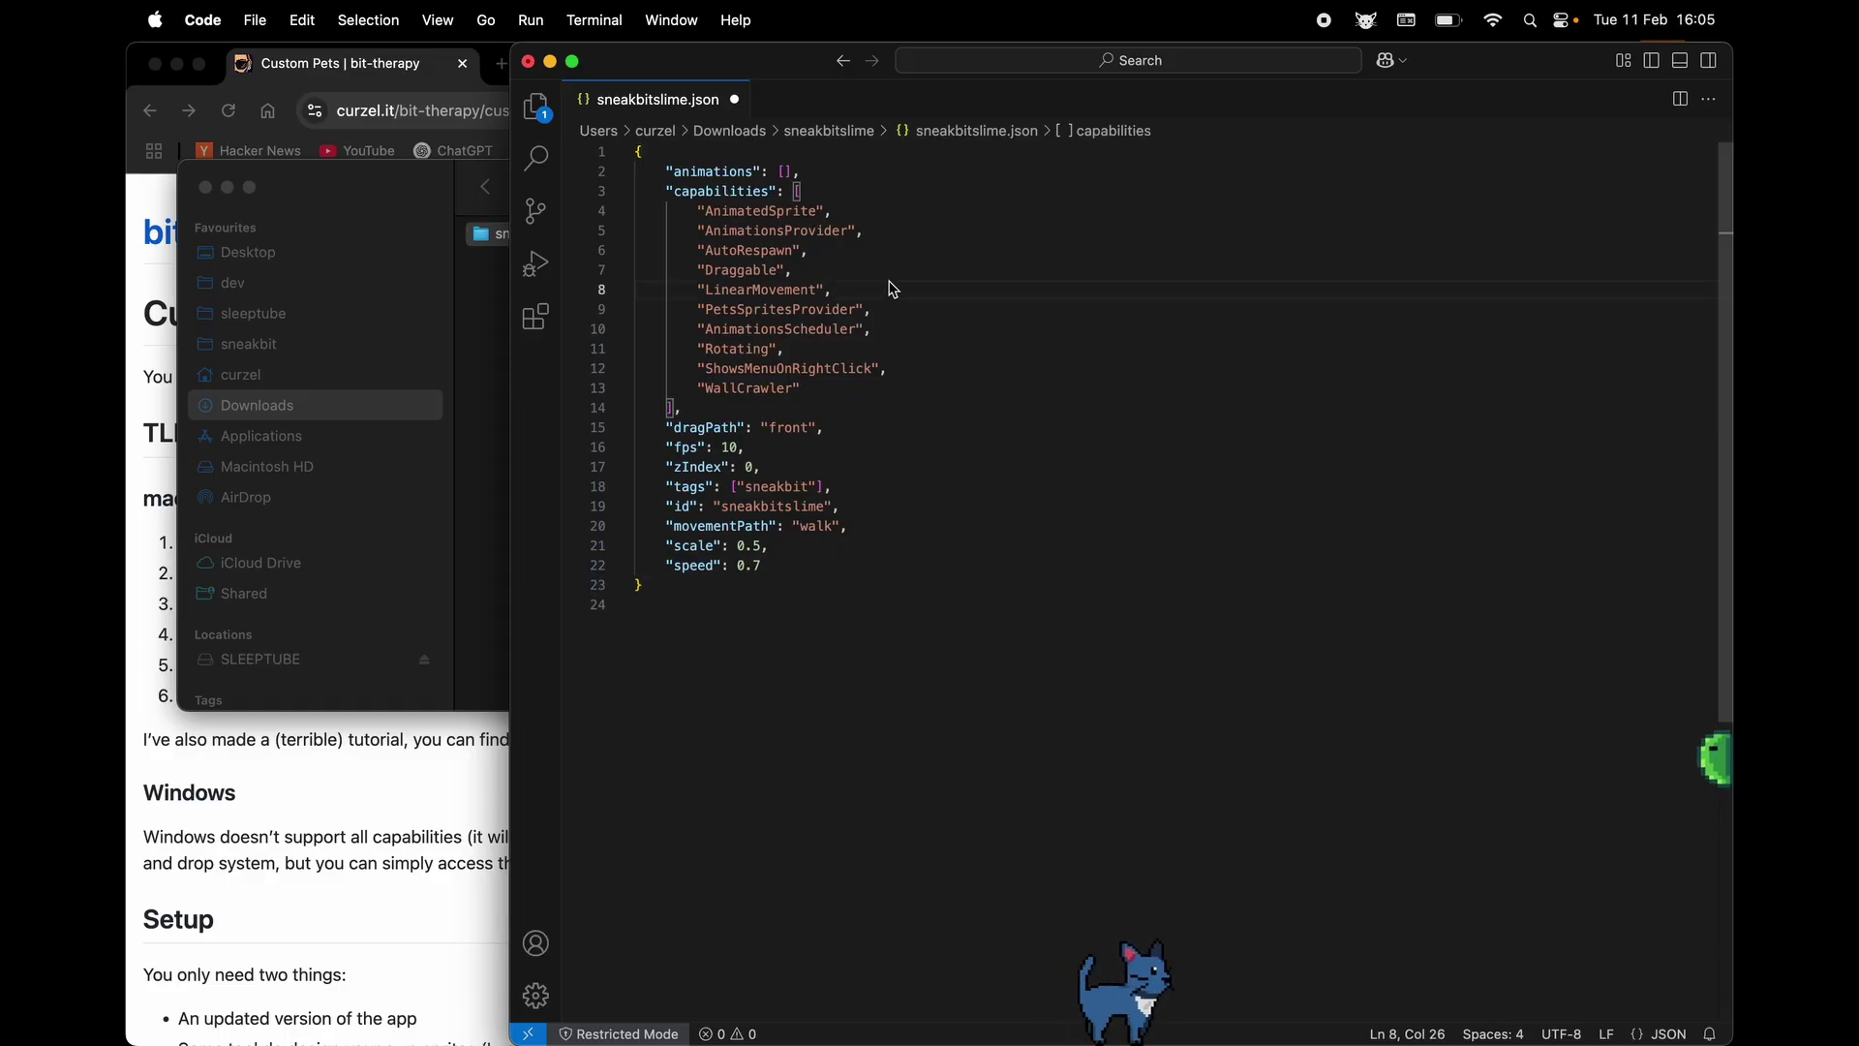
key(super+equal)
key(super+equal)
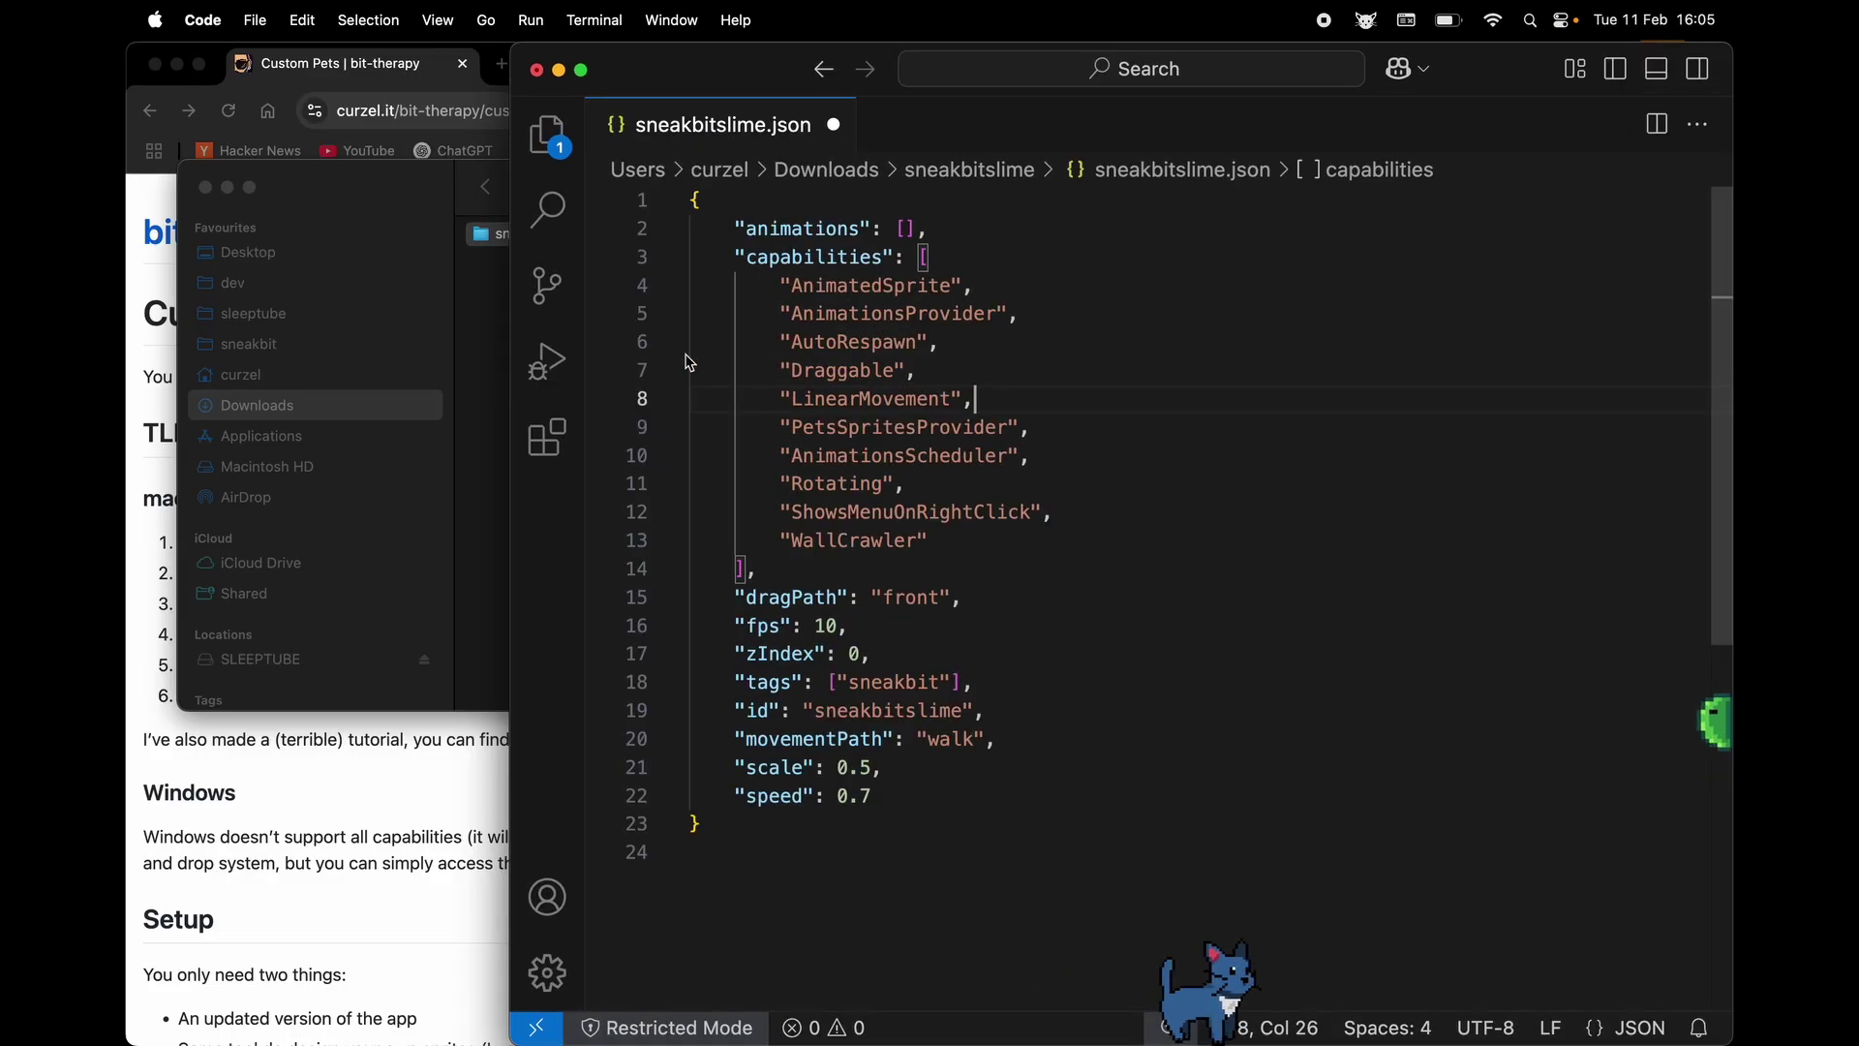
Check the Chrome guide, then select the animations entry, AnimatedSprite and AnimationsProvider lines in turn
key(super+Tab)
scroll(358, 513, down, 6)
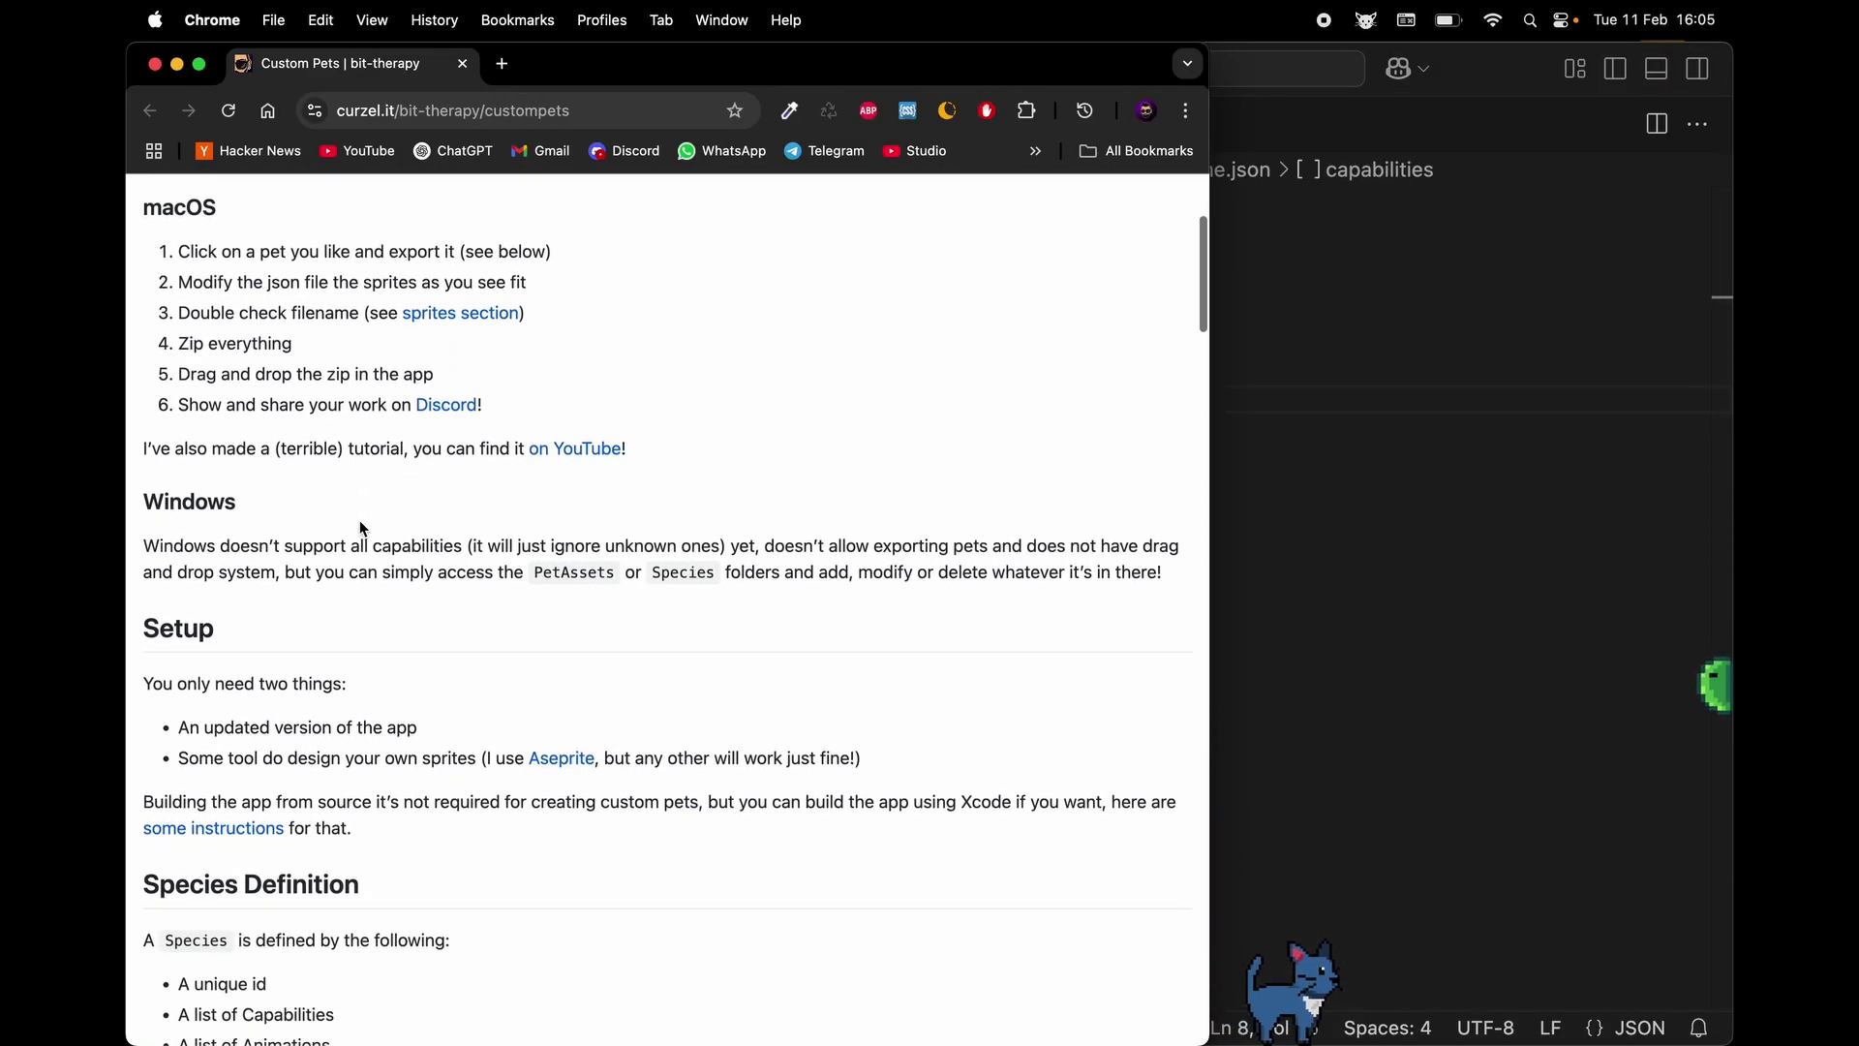
click(1519, 507)
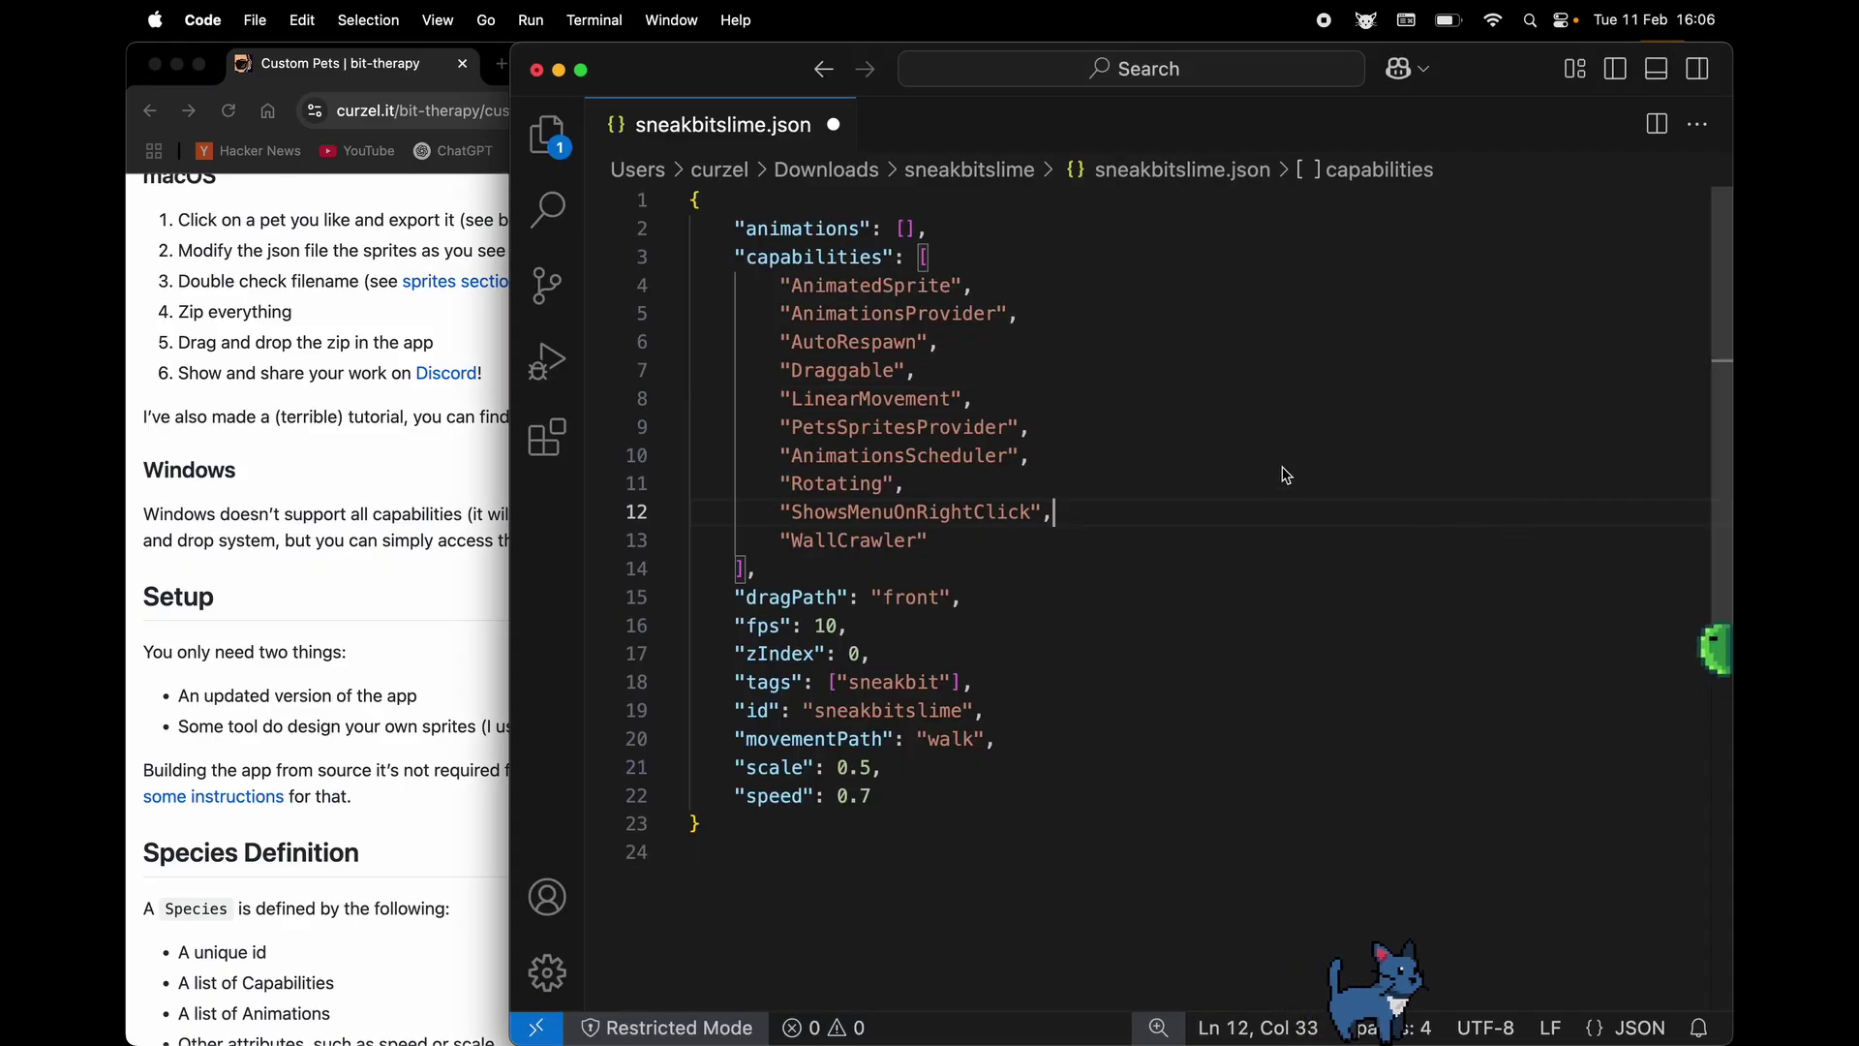
drag(725, 229, 1079, 230)
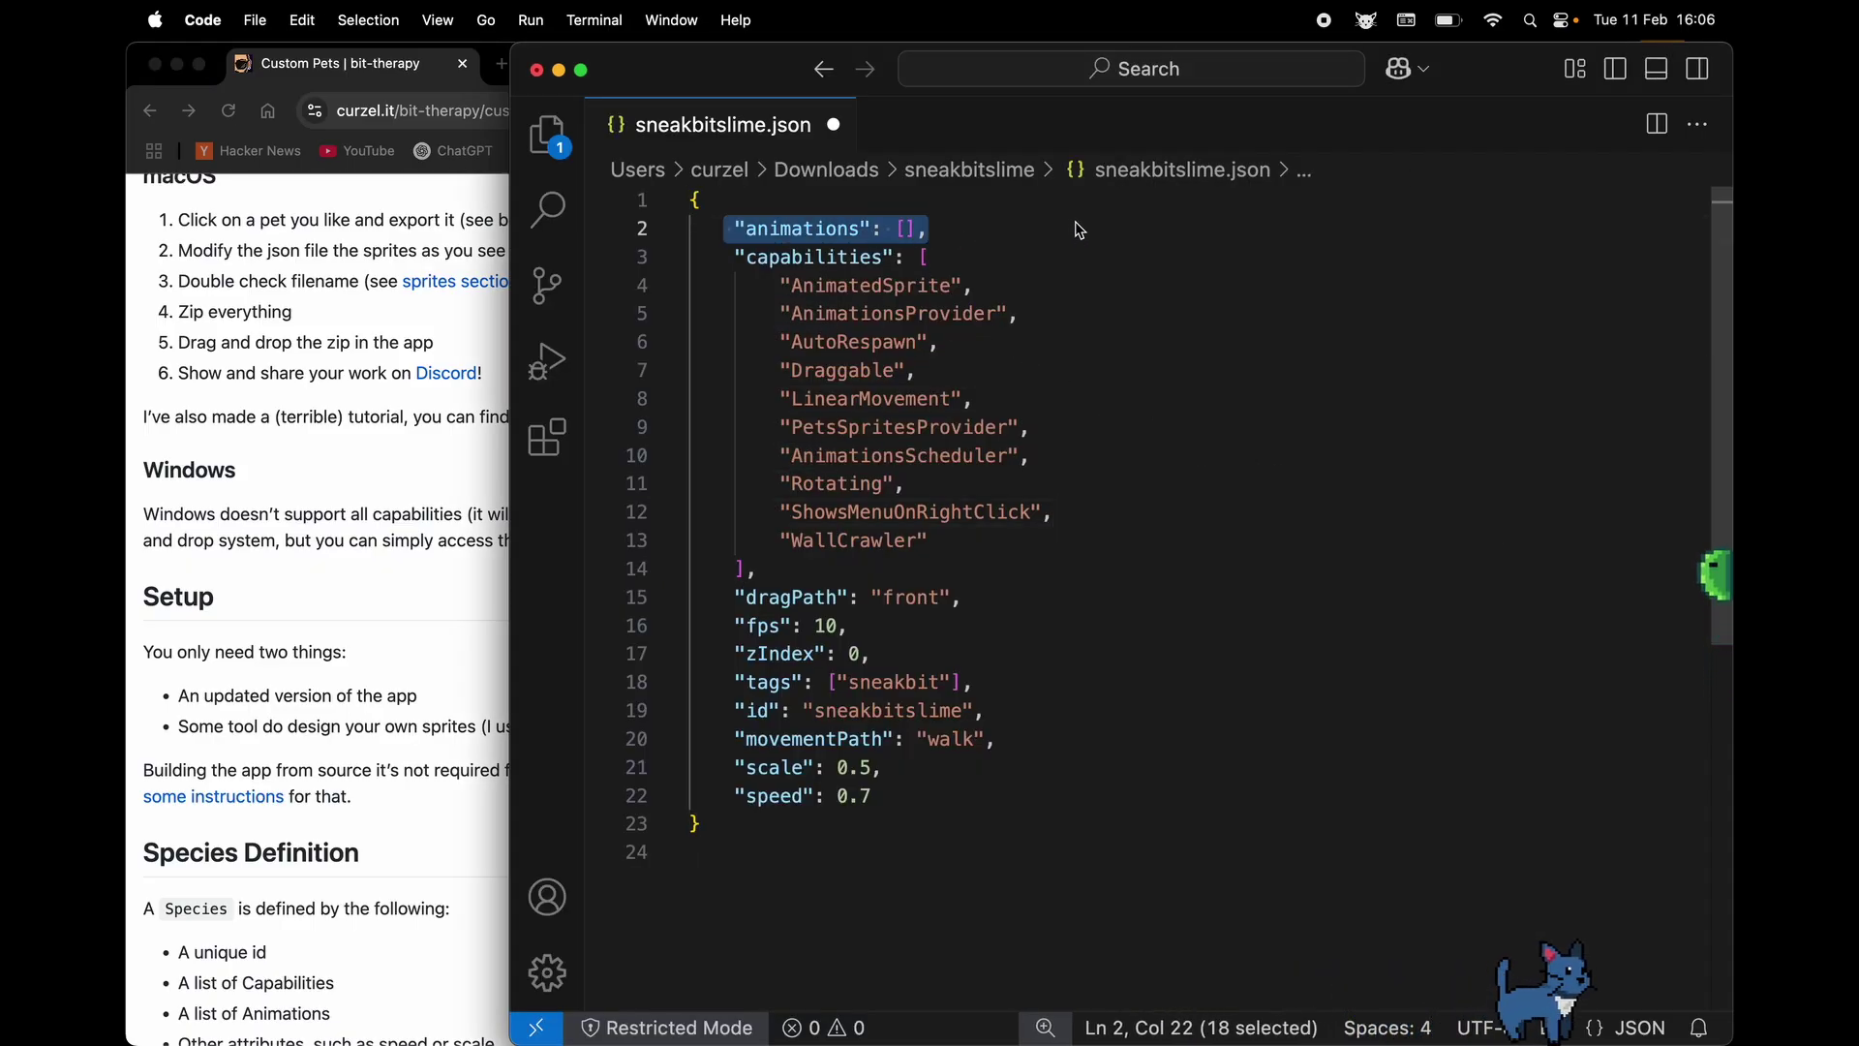
click(891, 214)
drag(902, 233, 929, 233)
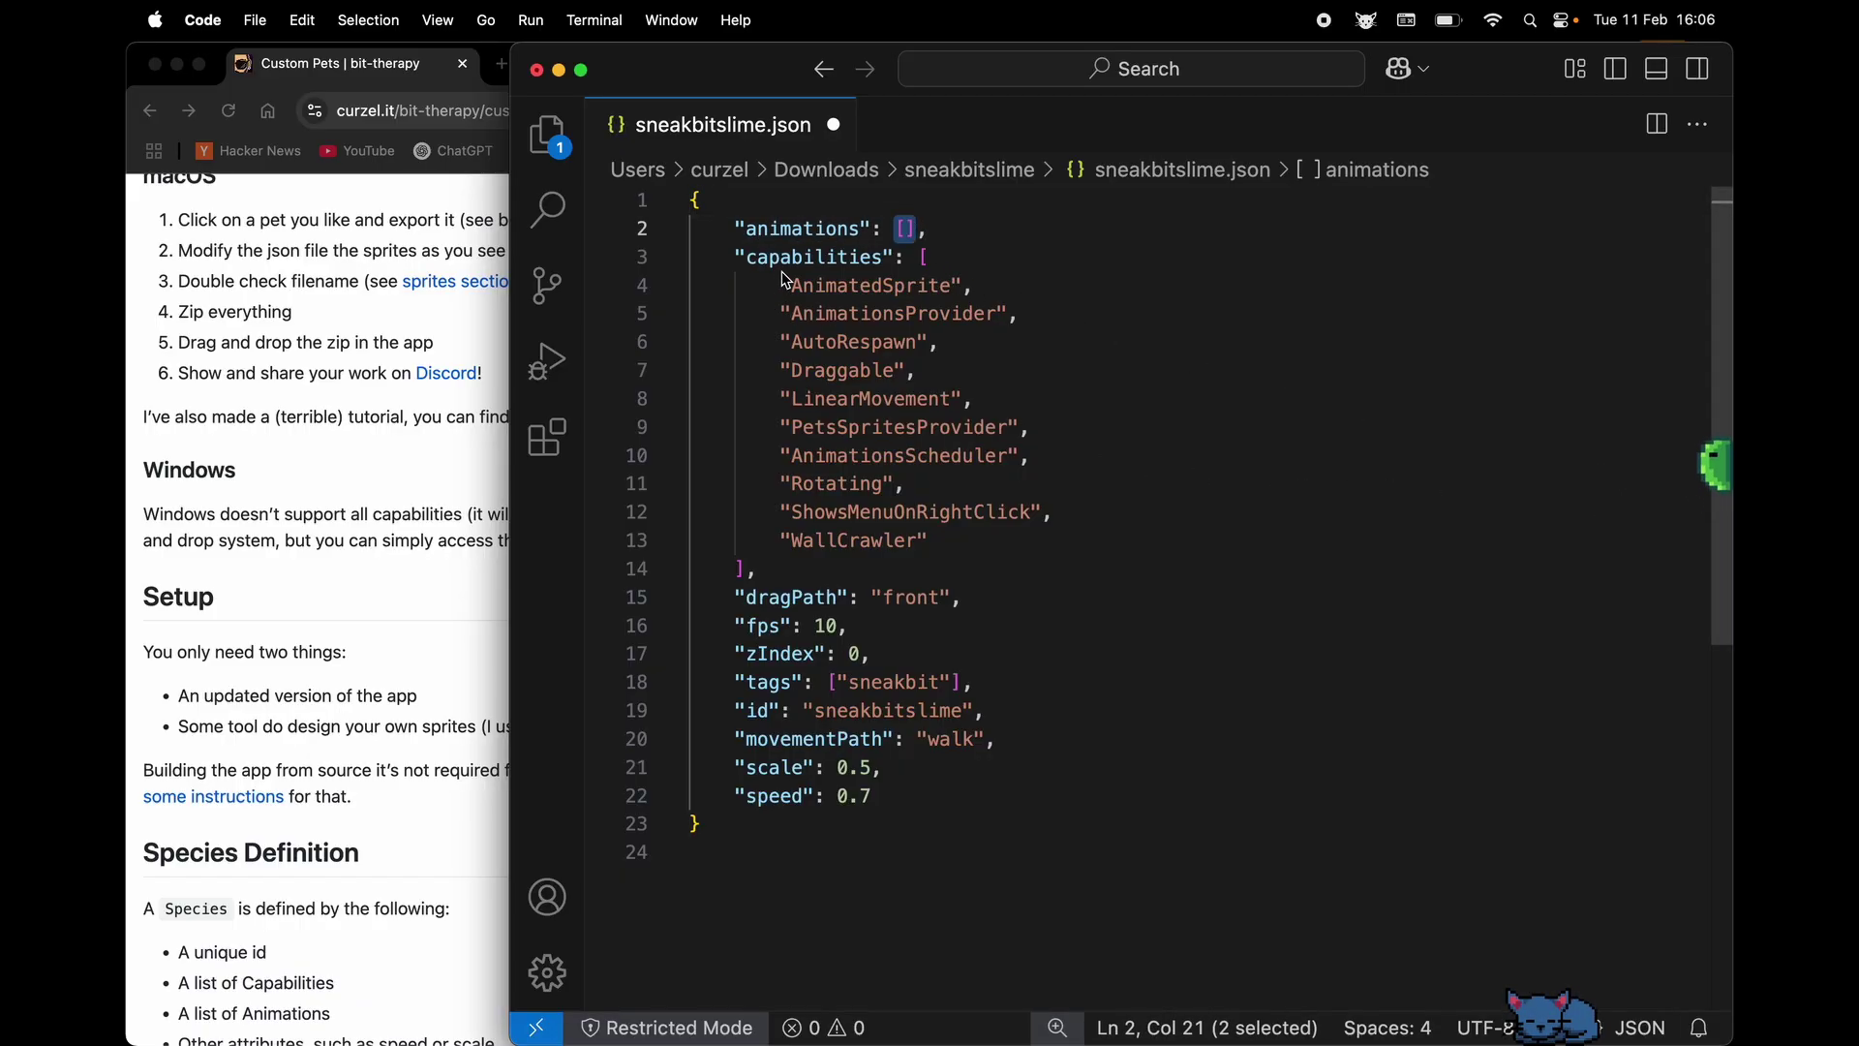
drag(779, 296, 1066, 299)
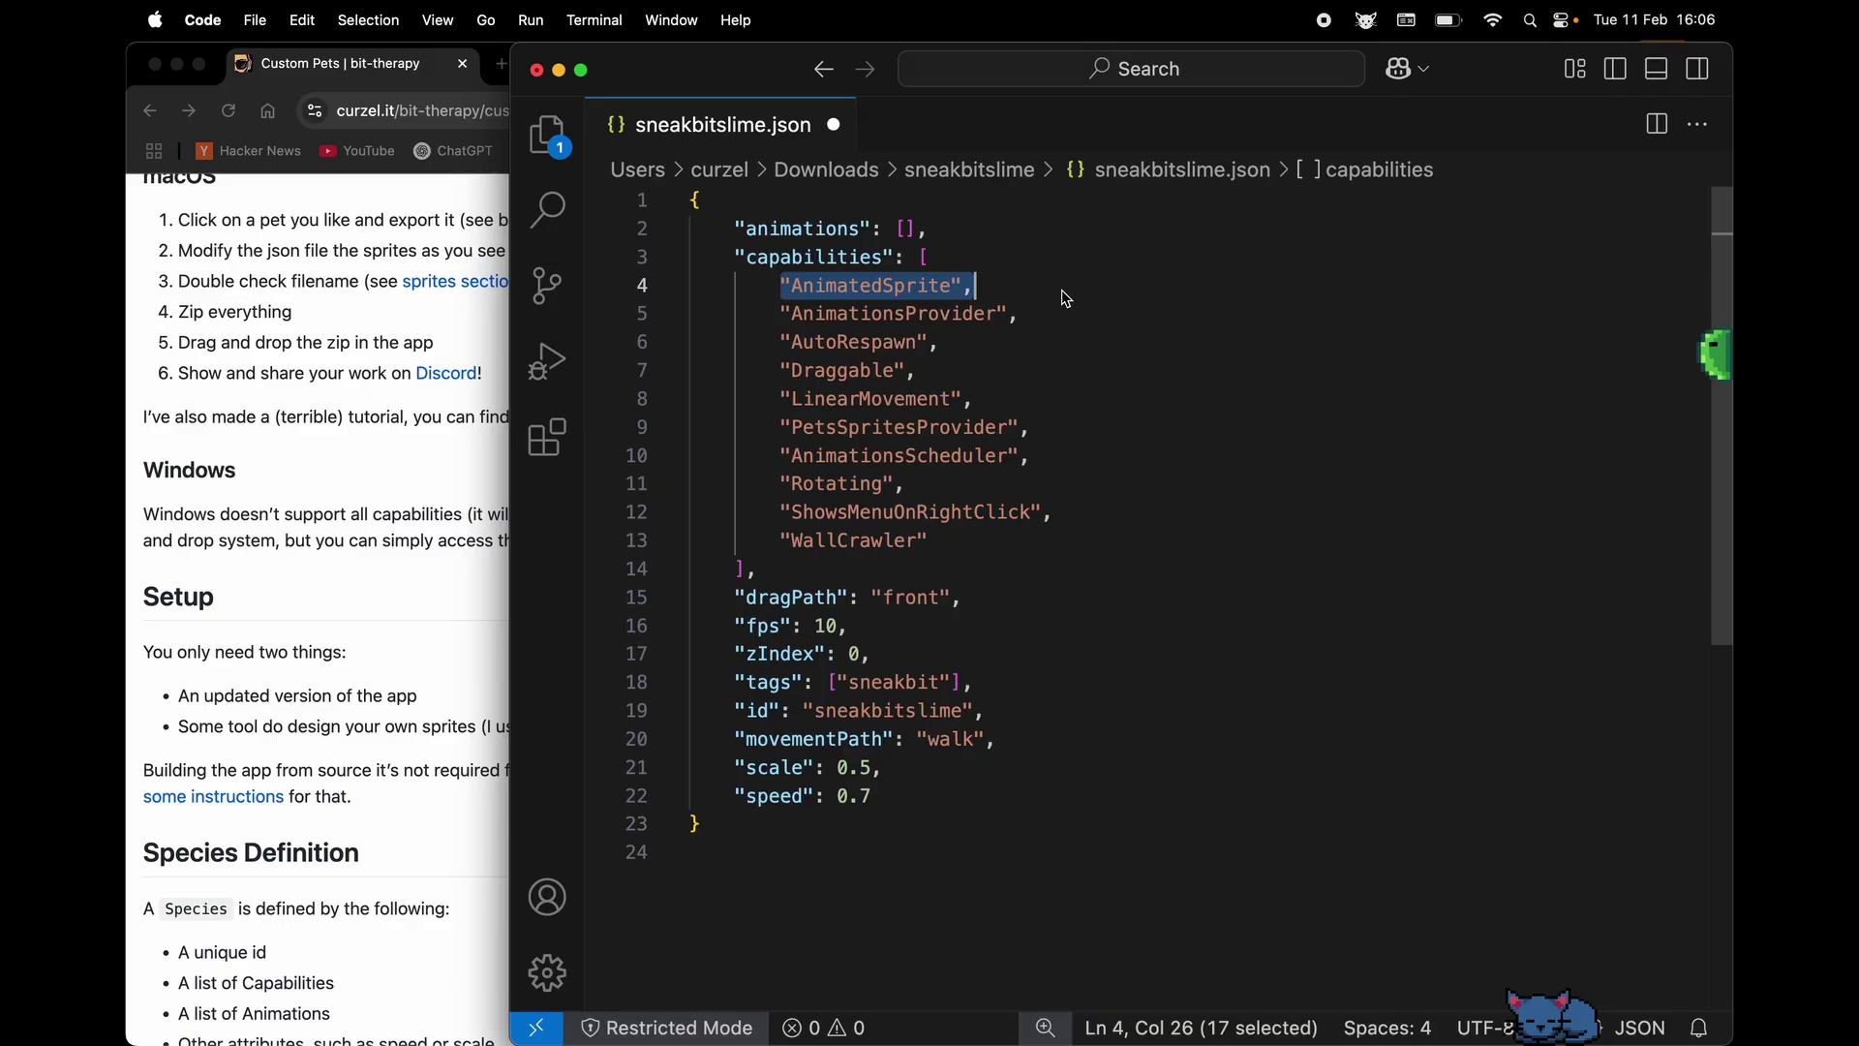
drag(1022, 315, 954, 353)
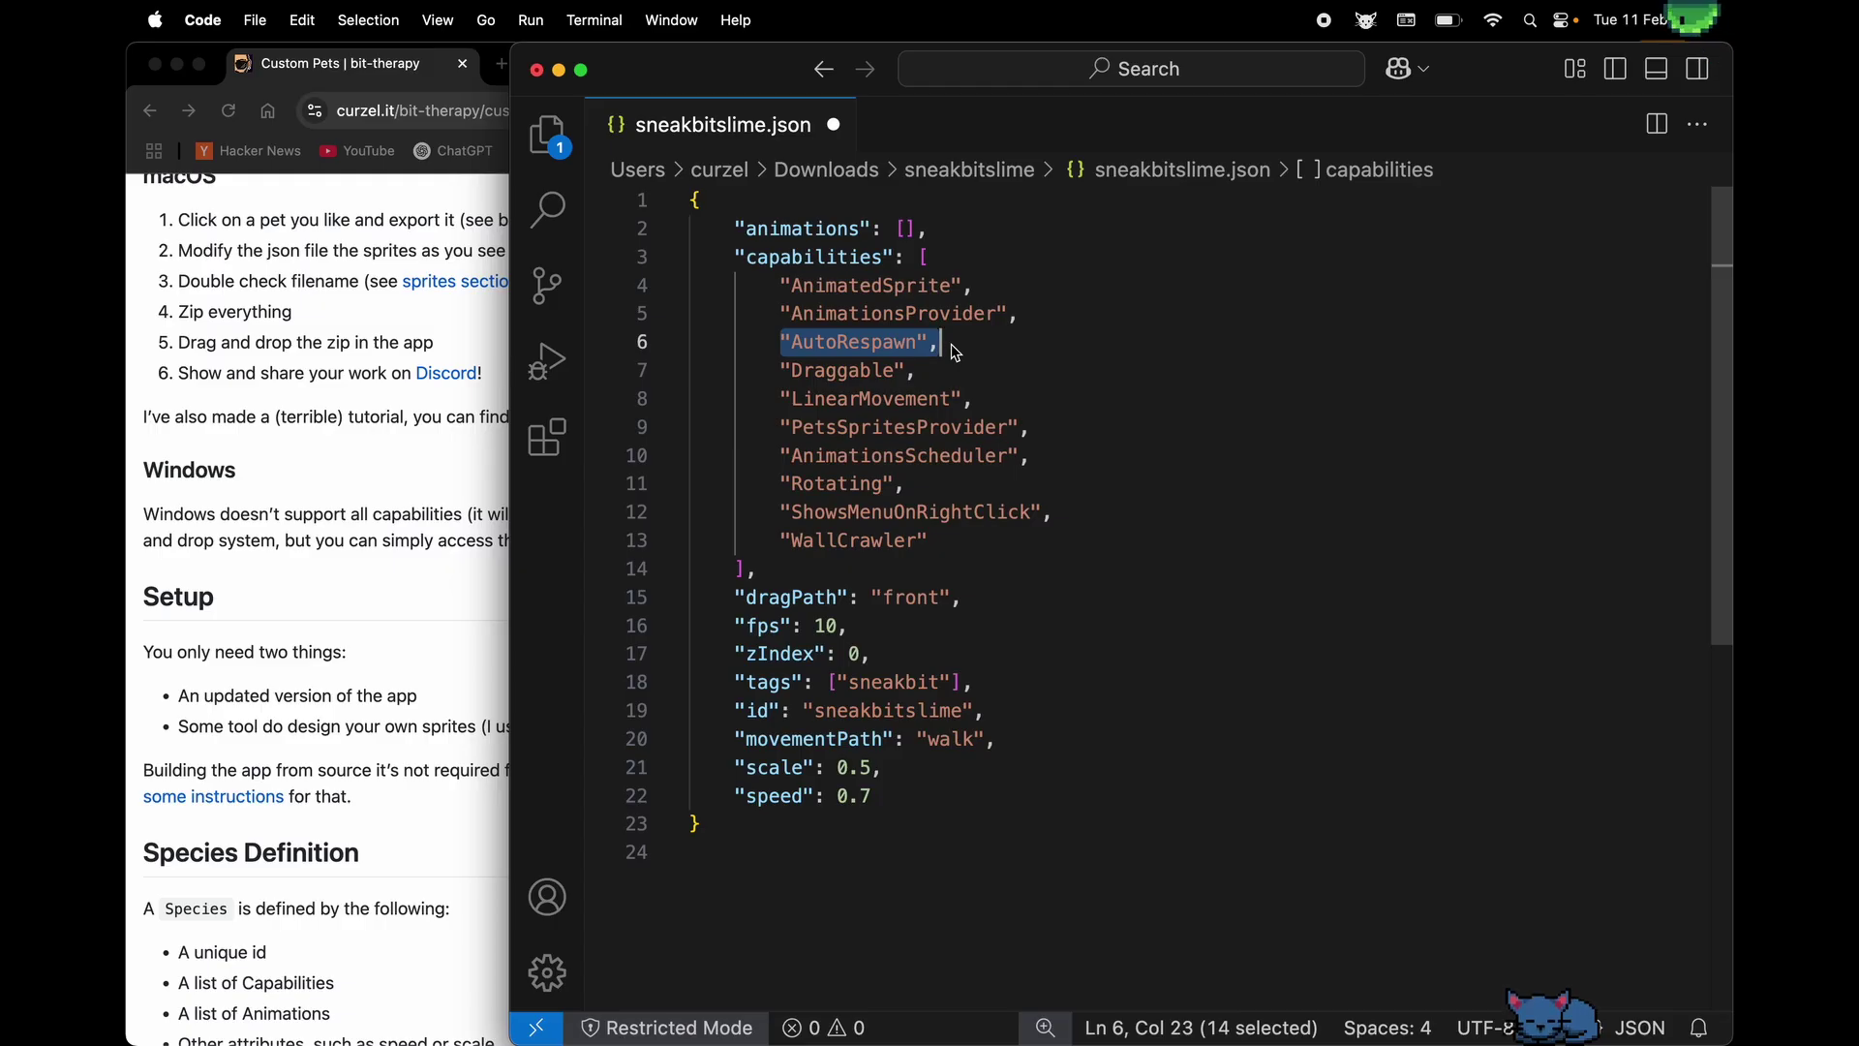
triple_click(955, 375)
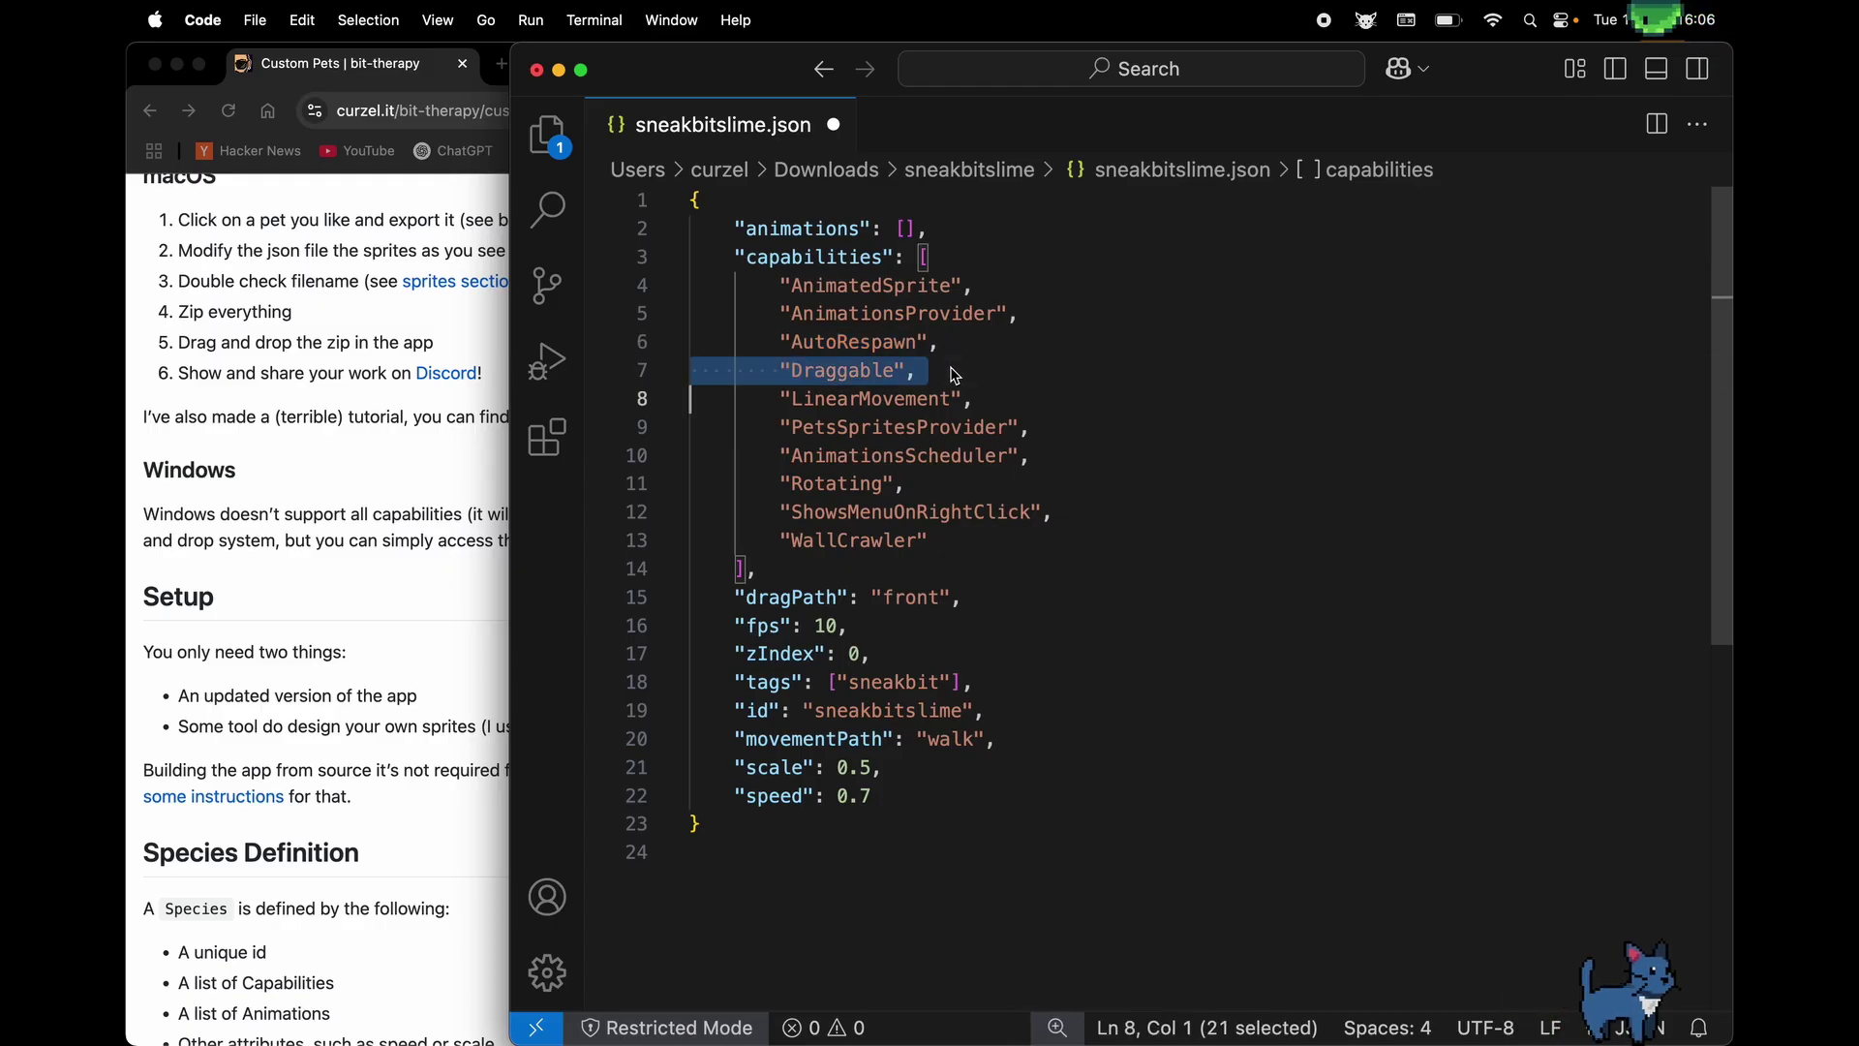
key(super+Tab)
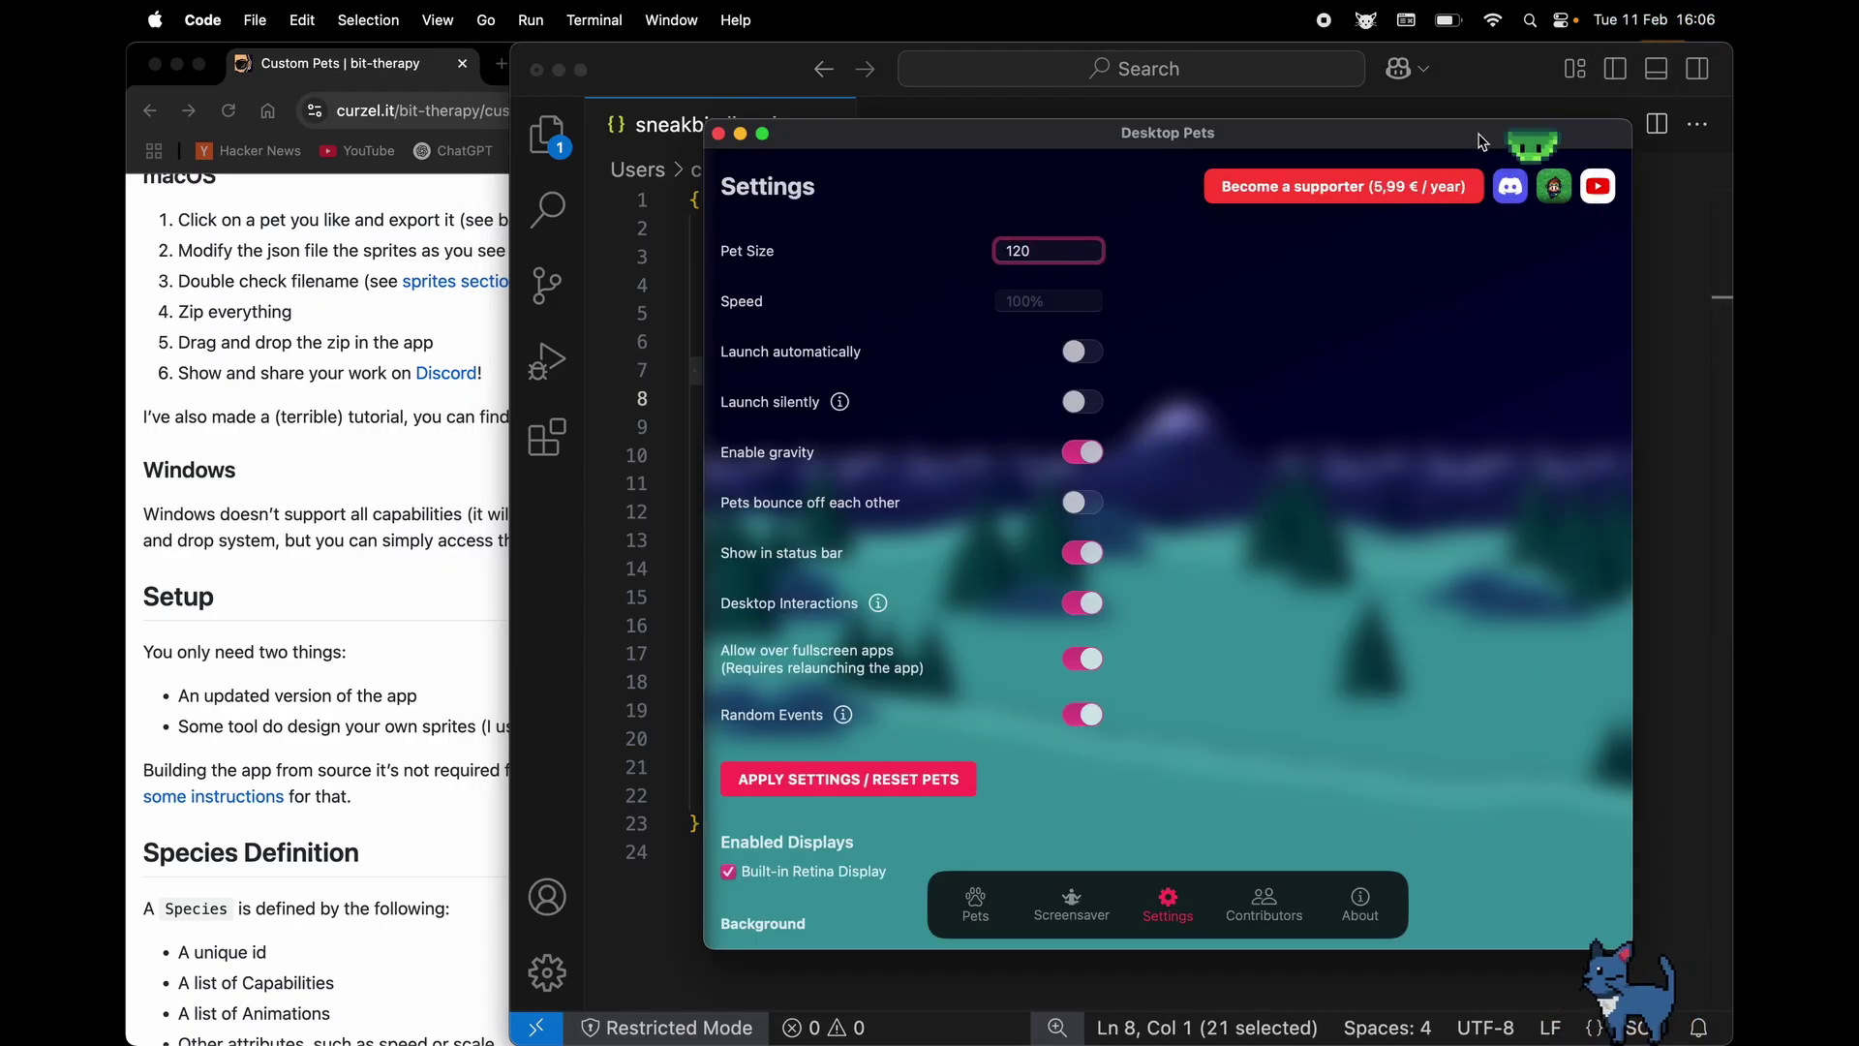
click(1466, 8)
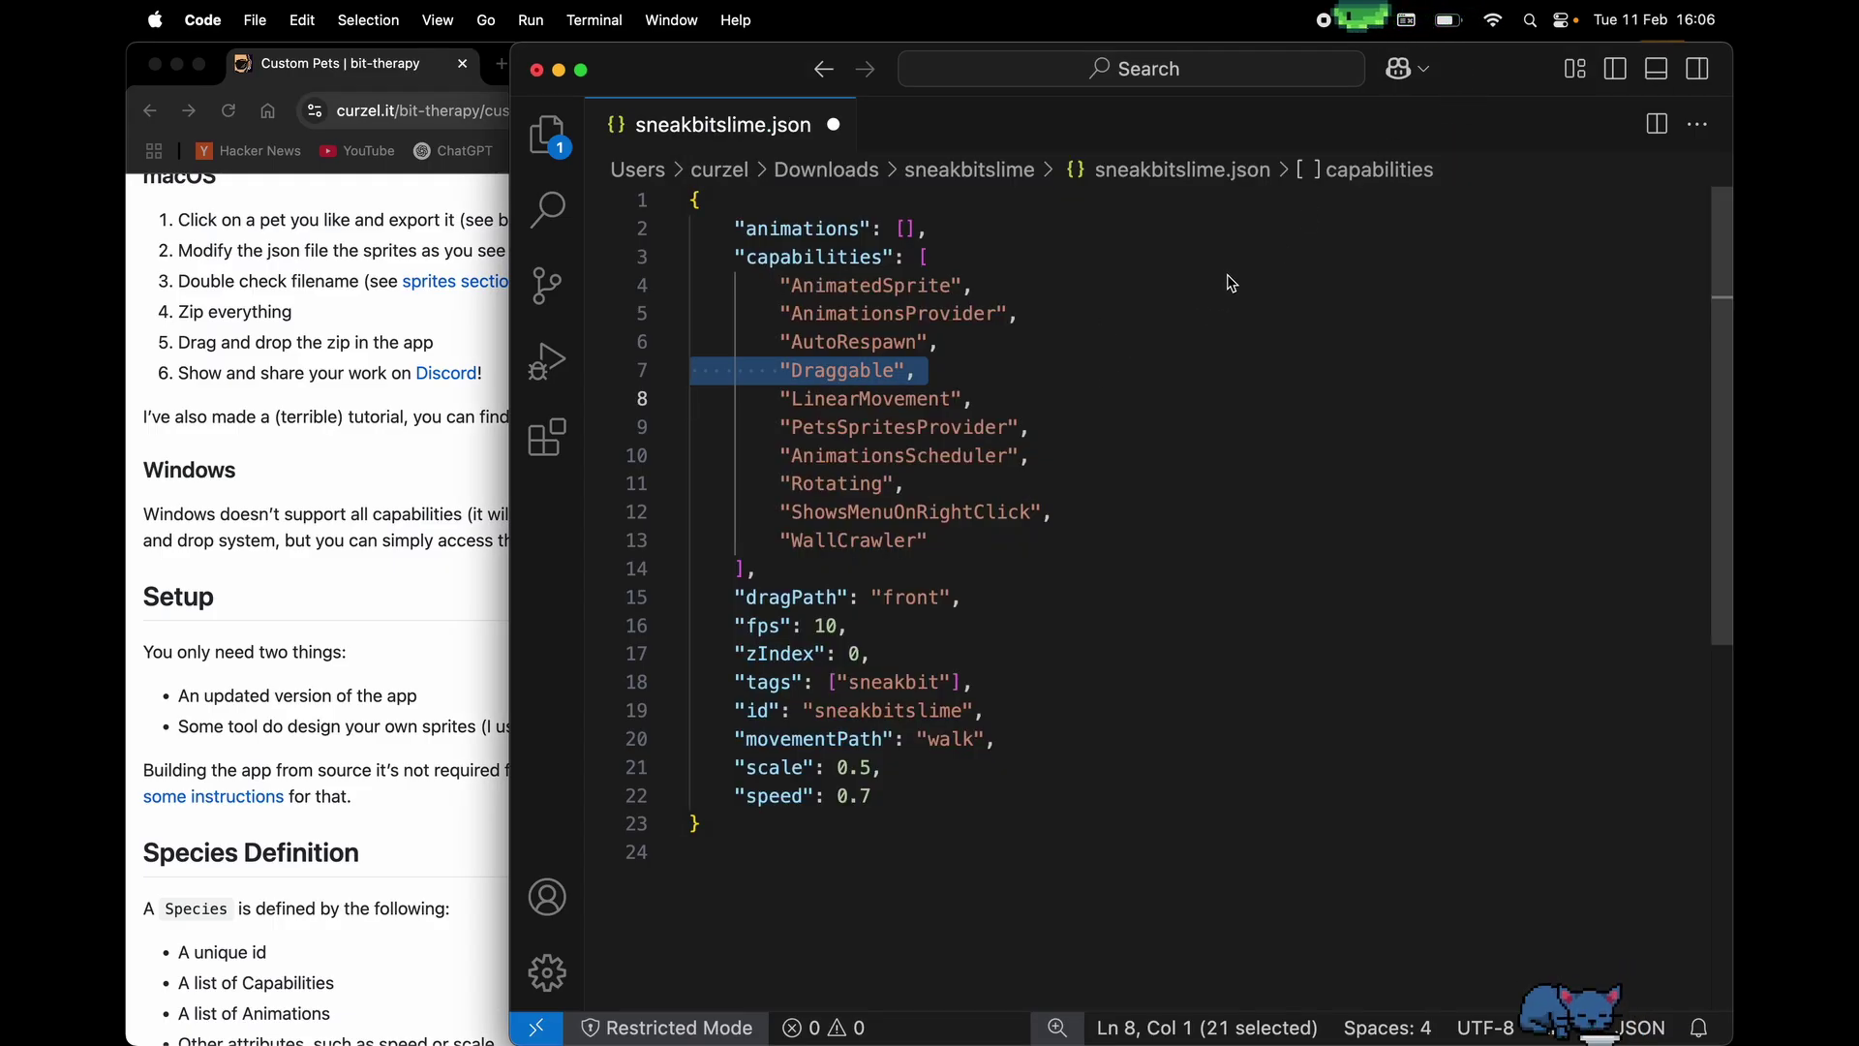
key(Down)
key(Down)
key(super+l)
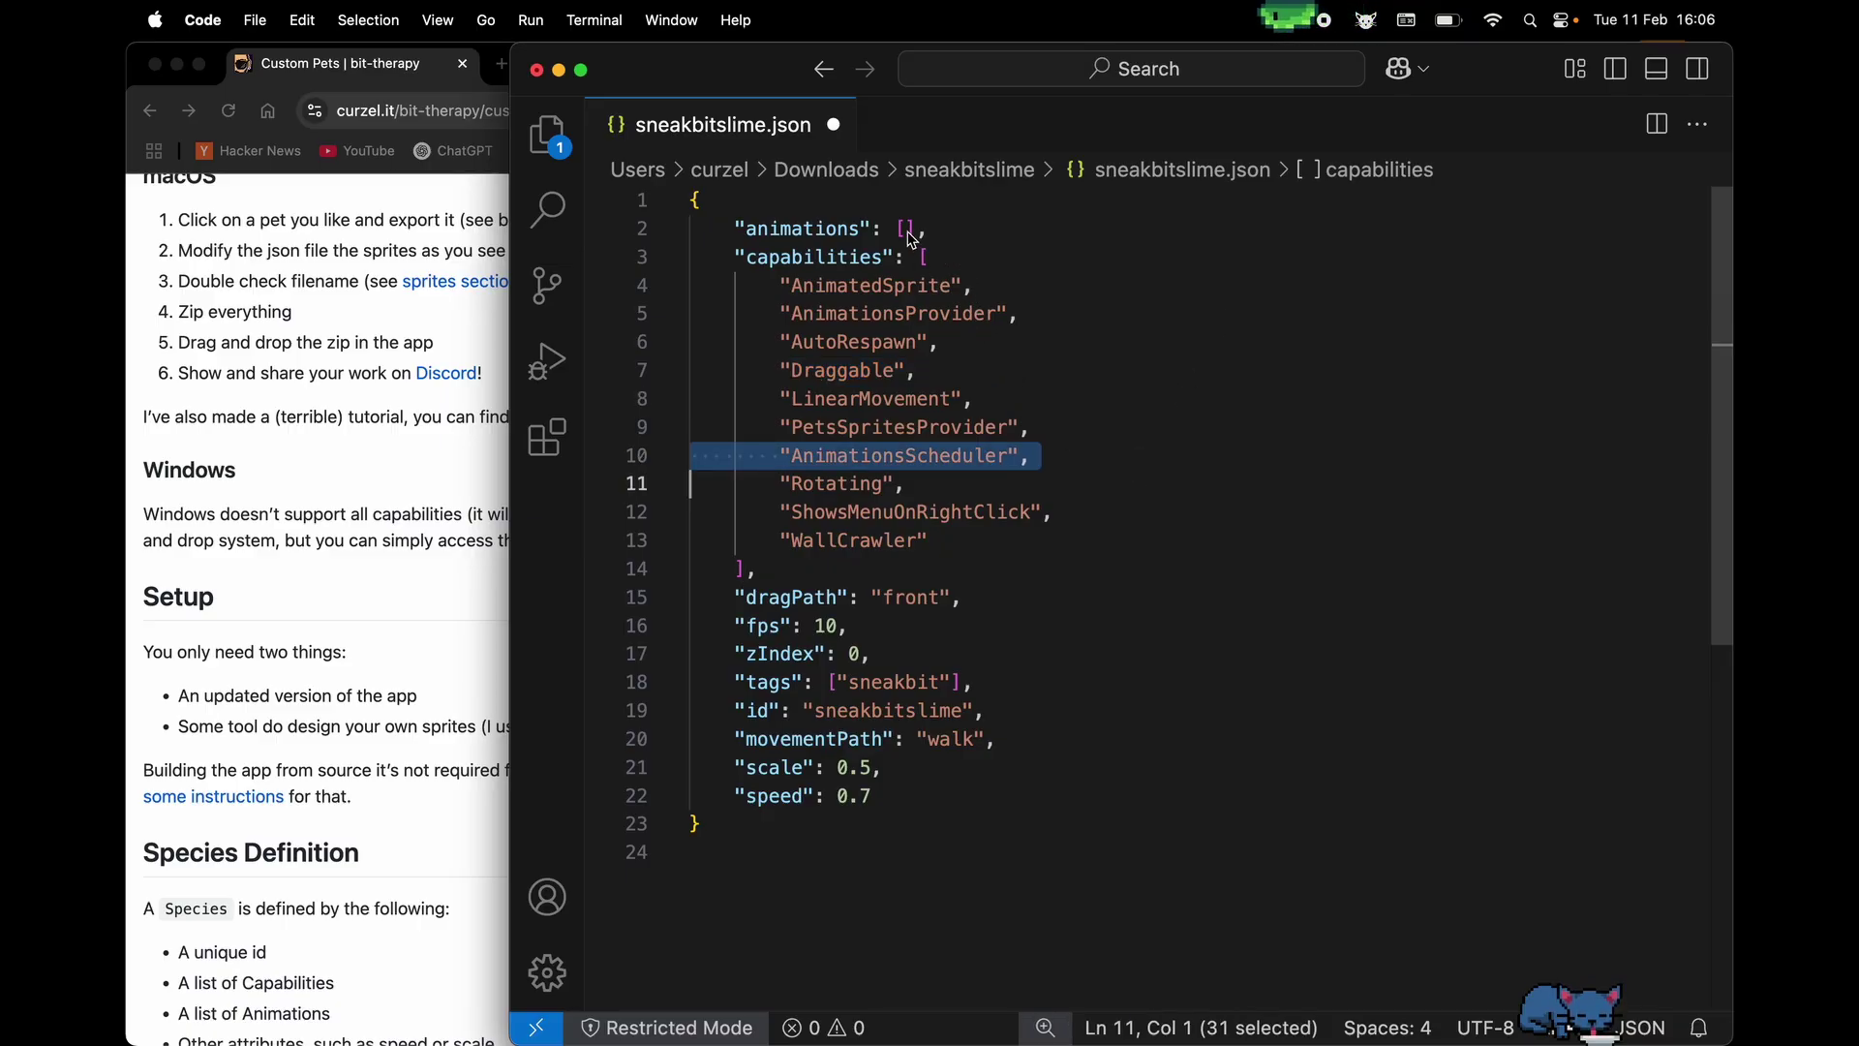
drag(899, 235, 931, 236)
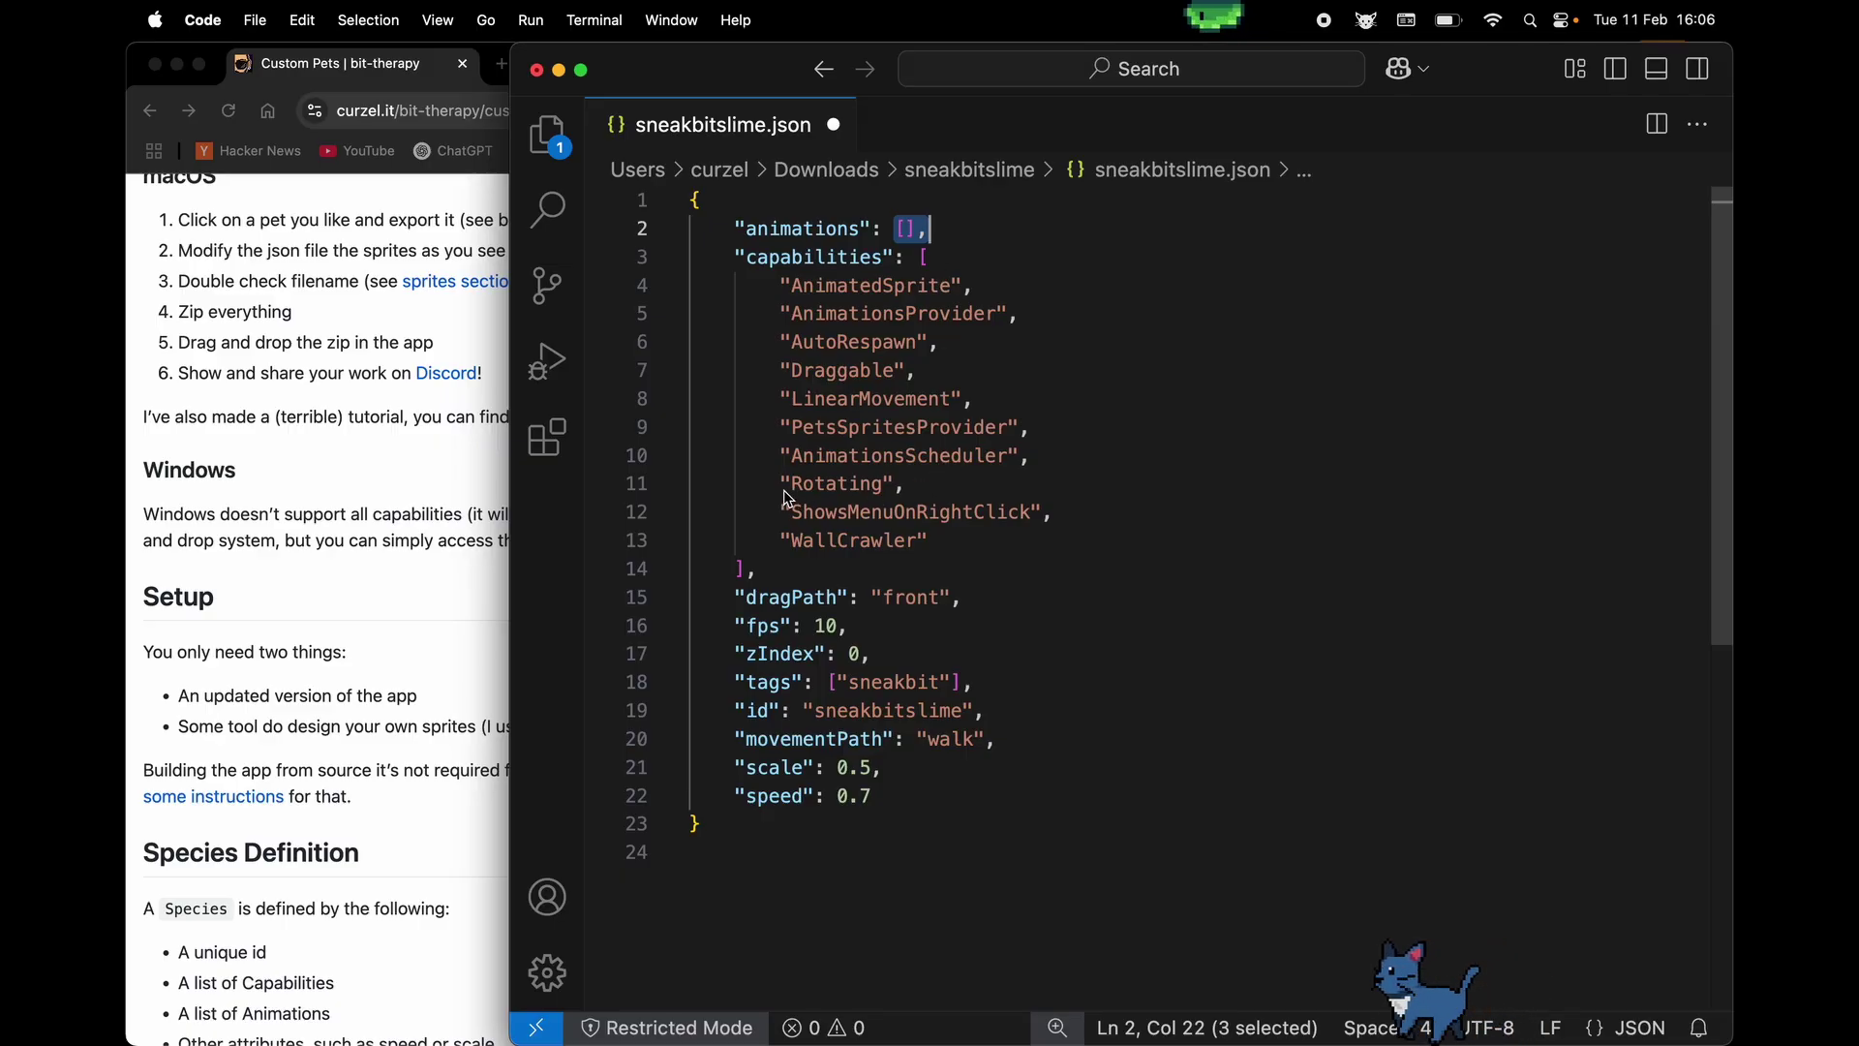
drag(783, 487, 905, 485)
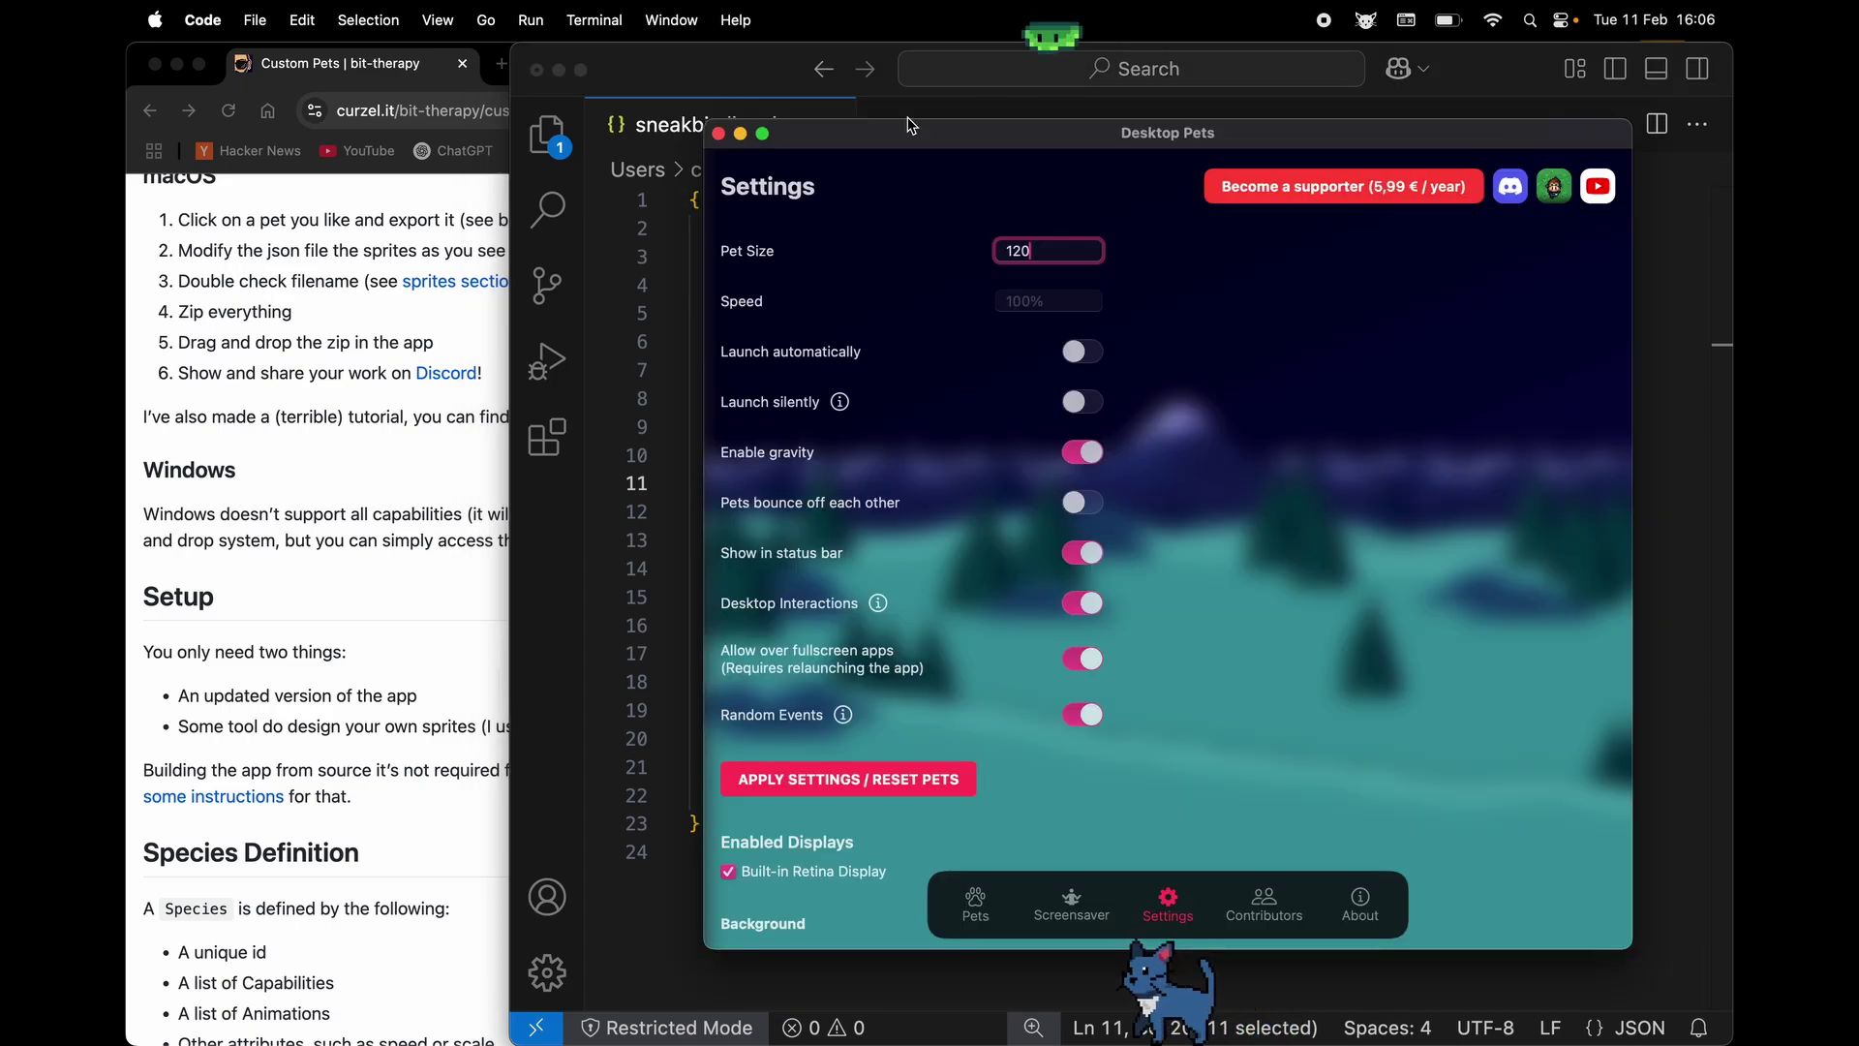
click(1148, 25)
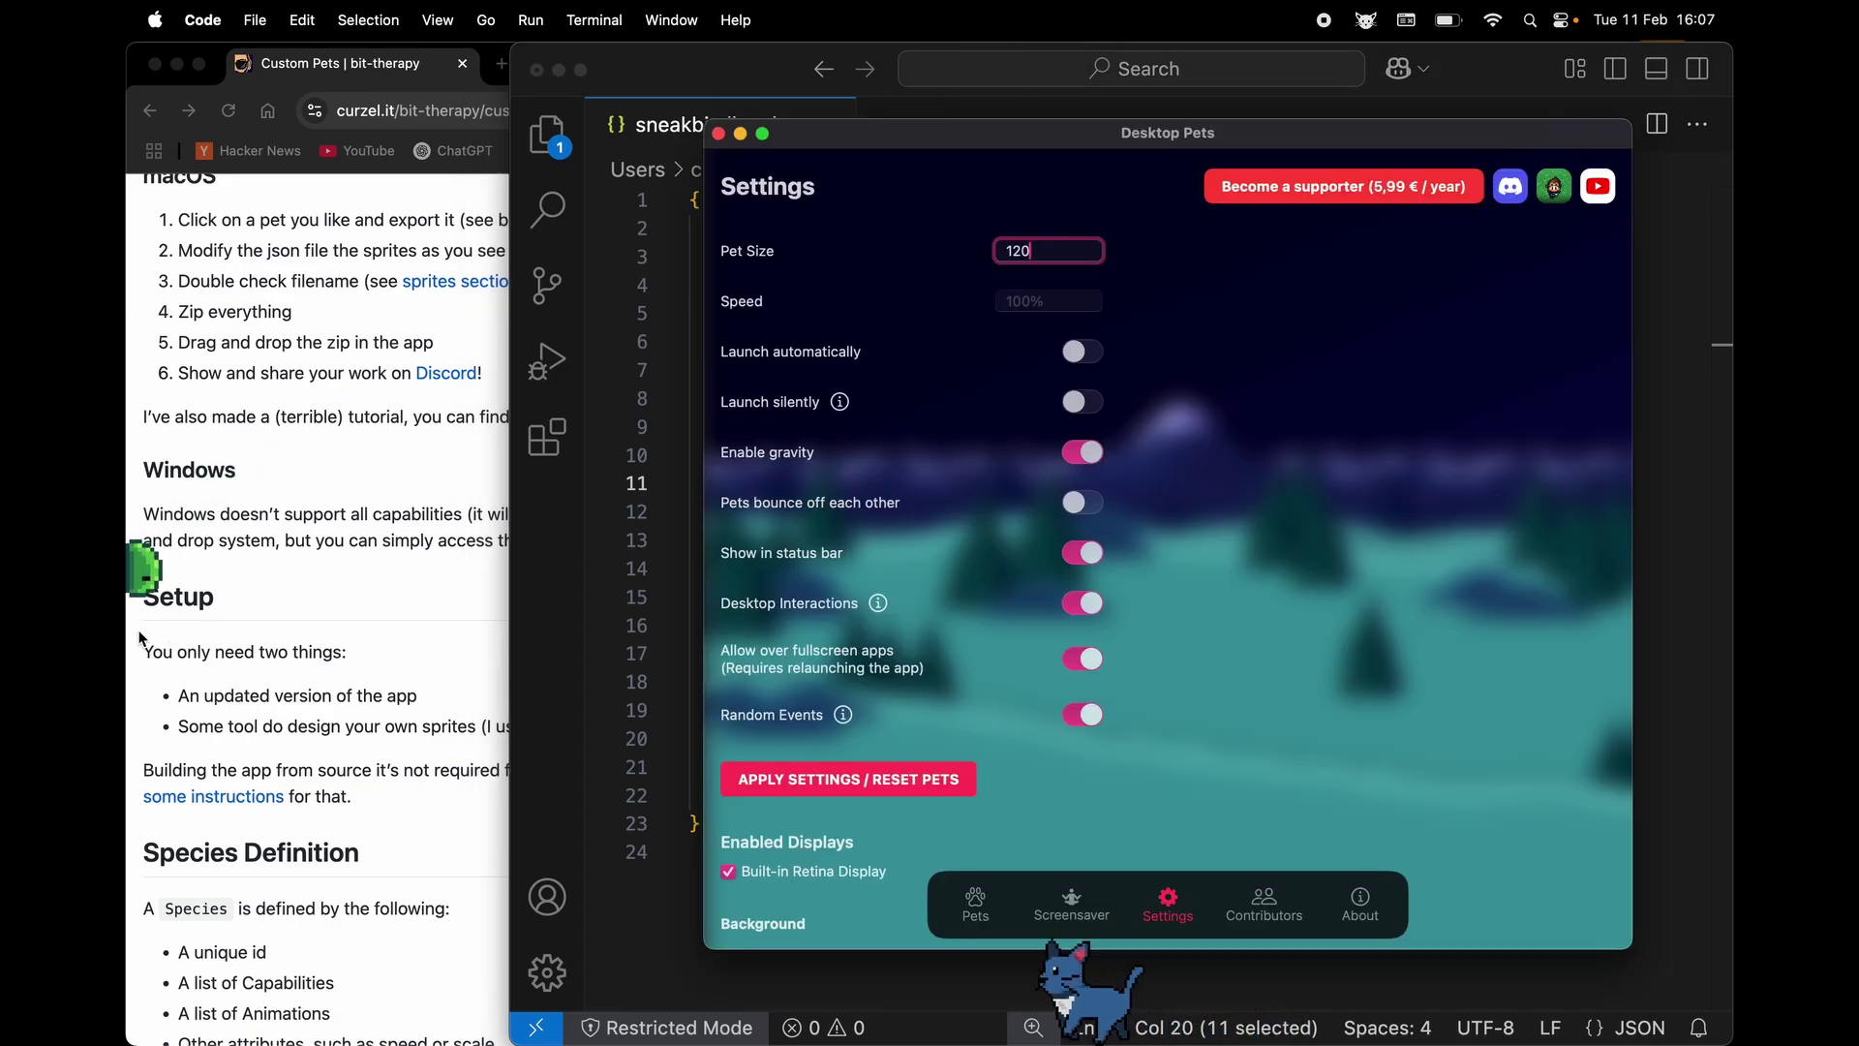
key(super+w)
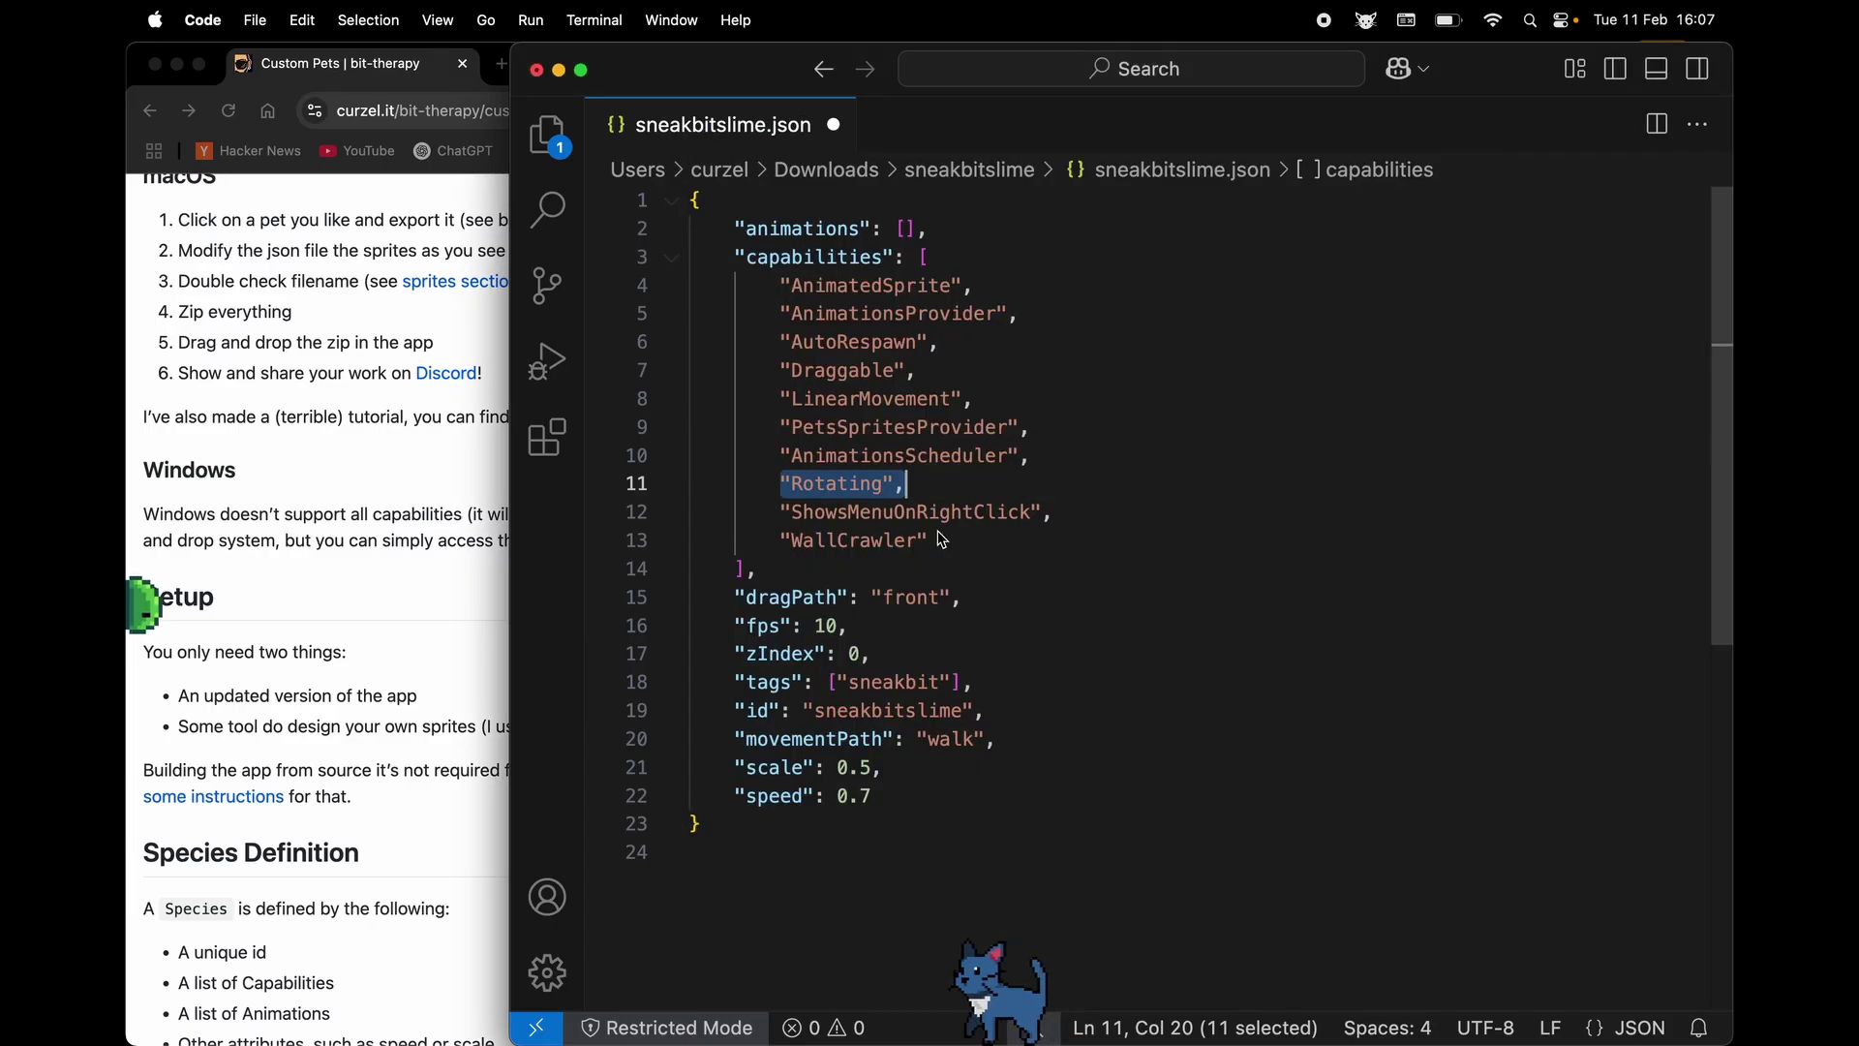
click(910, 523)
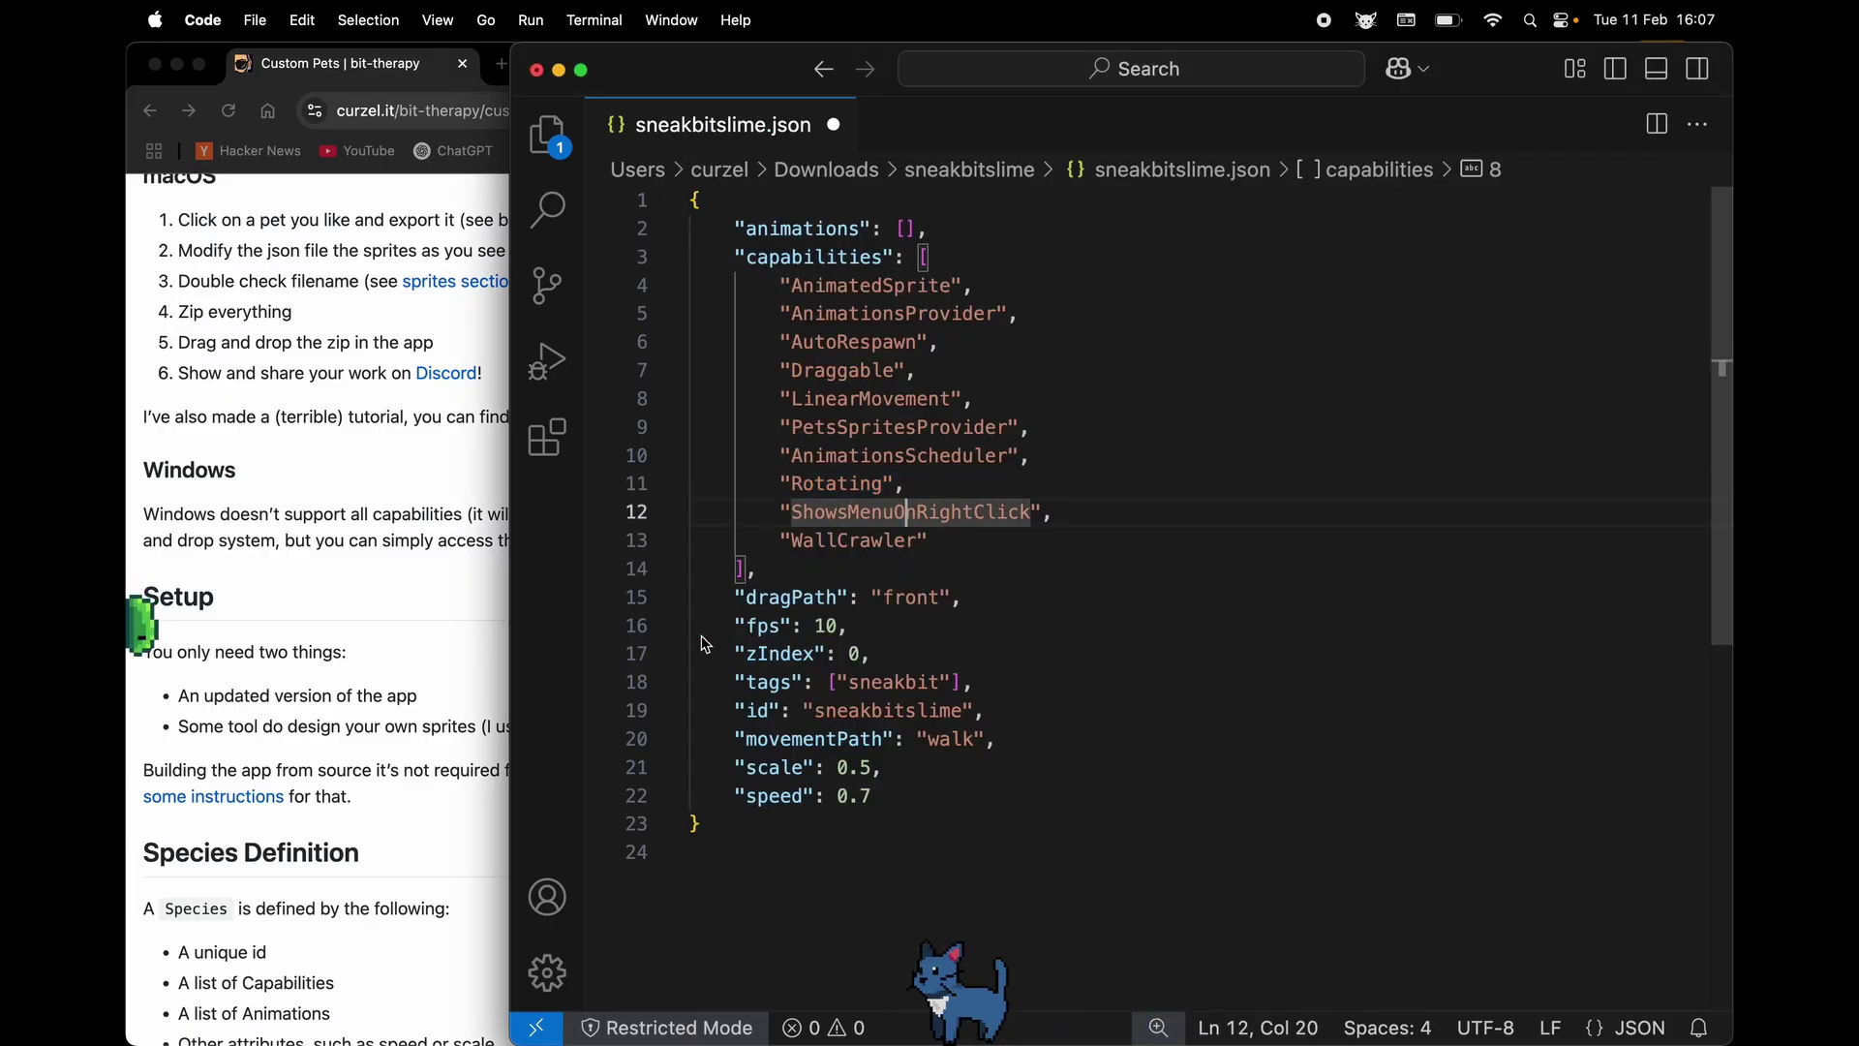
right_click(146, 667)
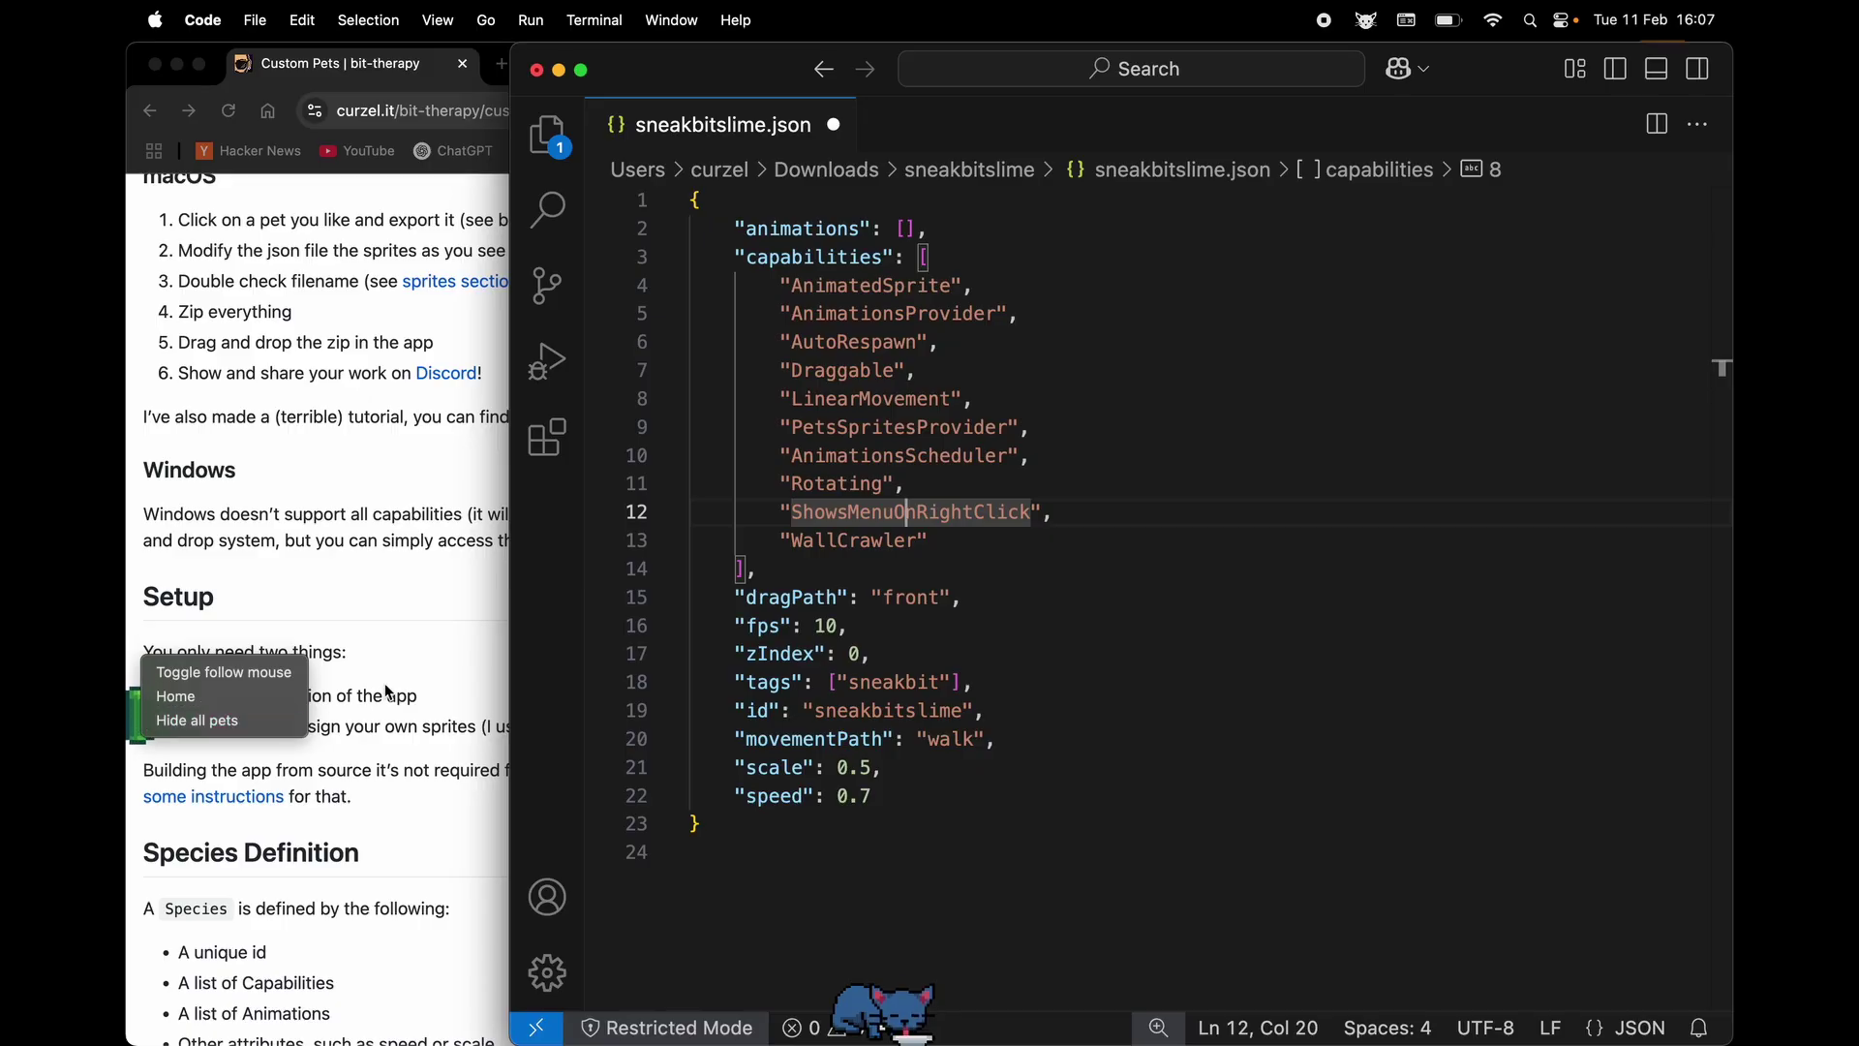
click(930, 540)
drag(930, 541, 811, 550)
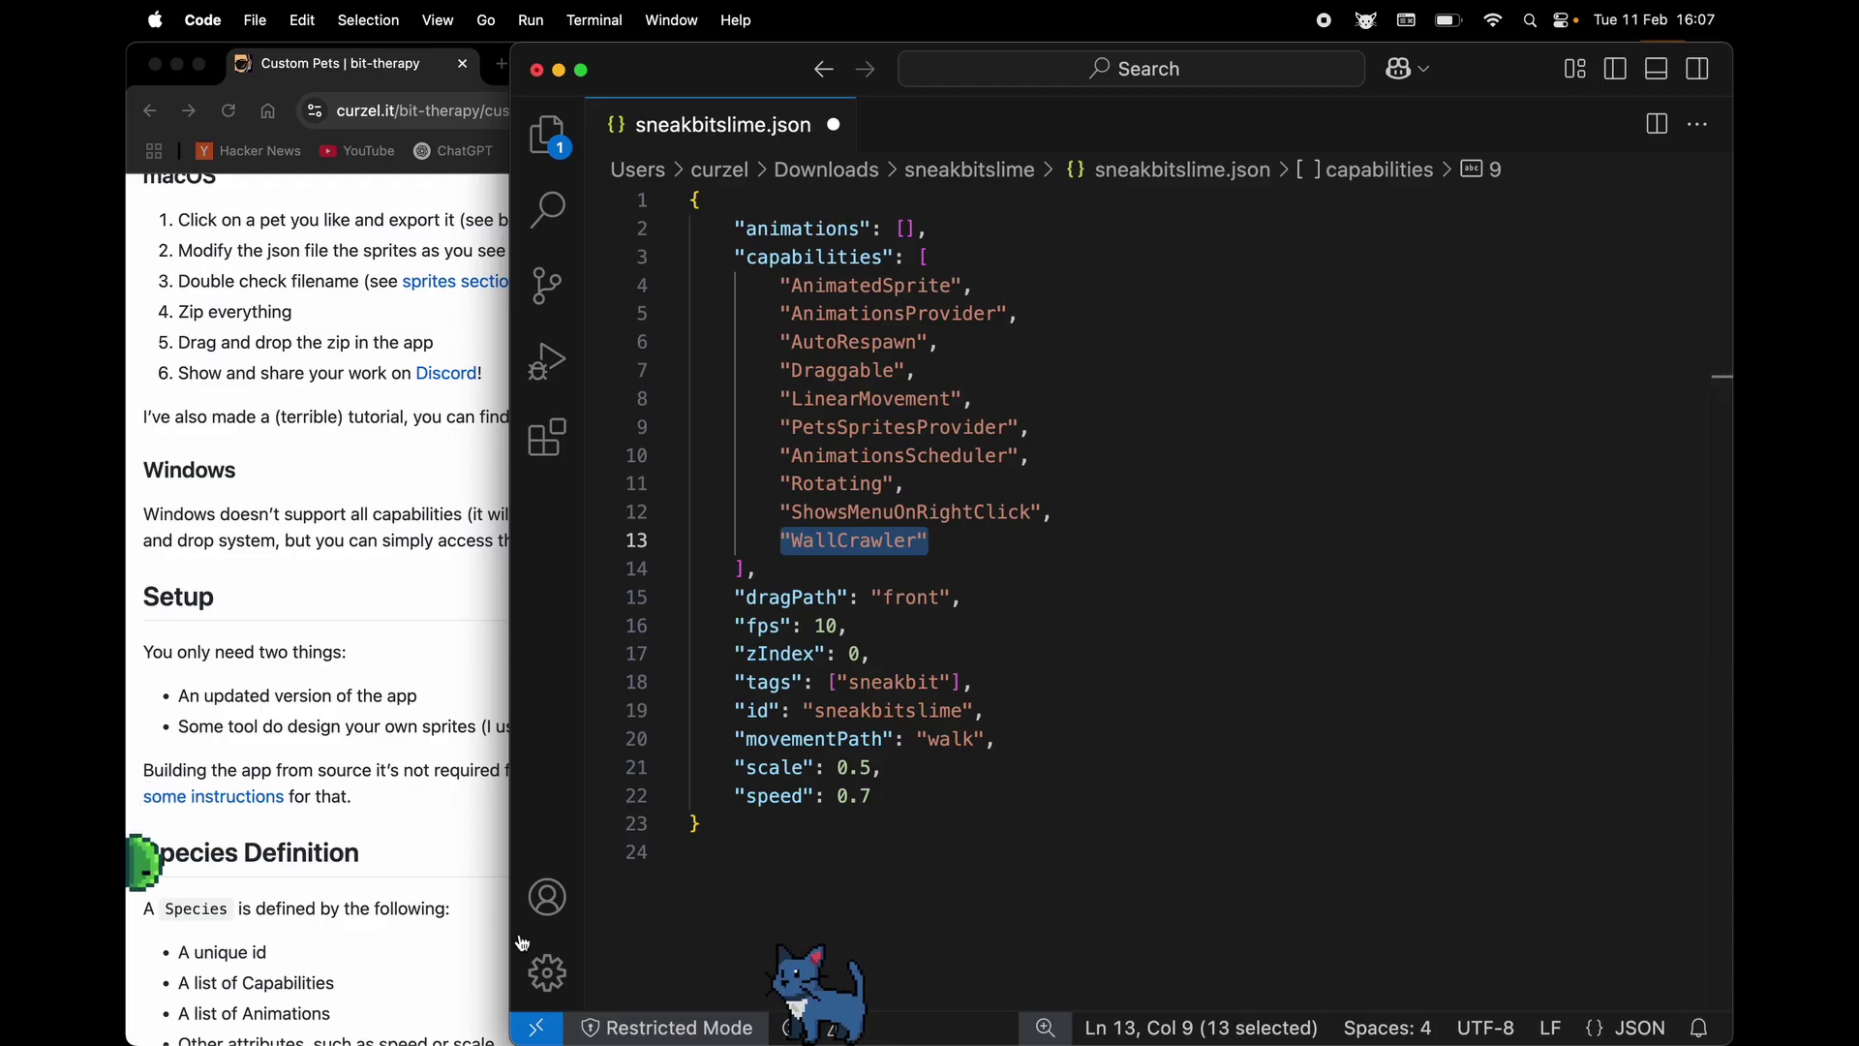
click(244, 914)
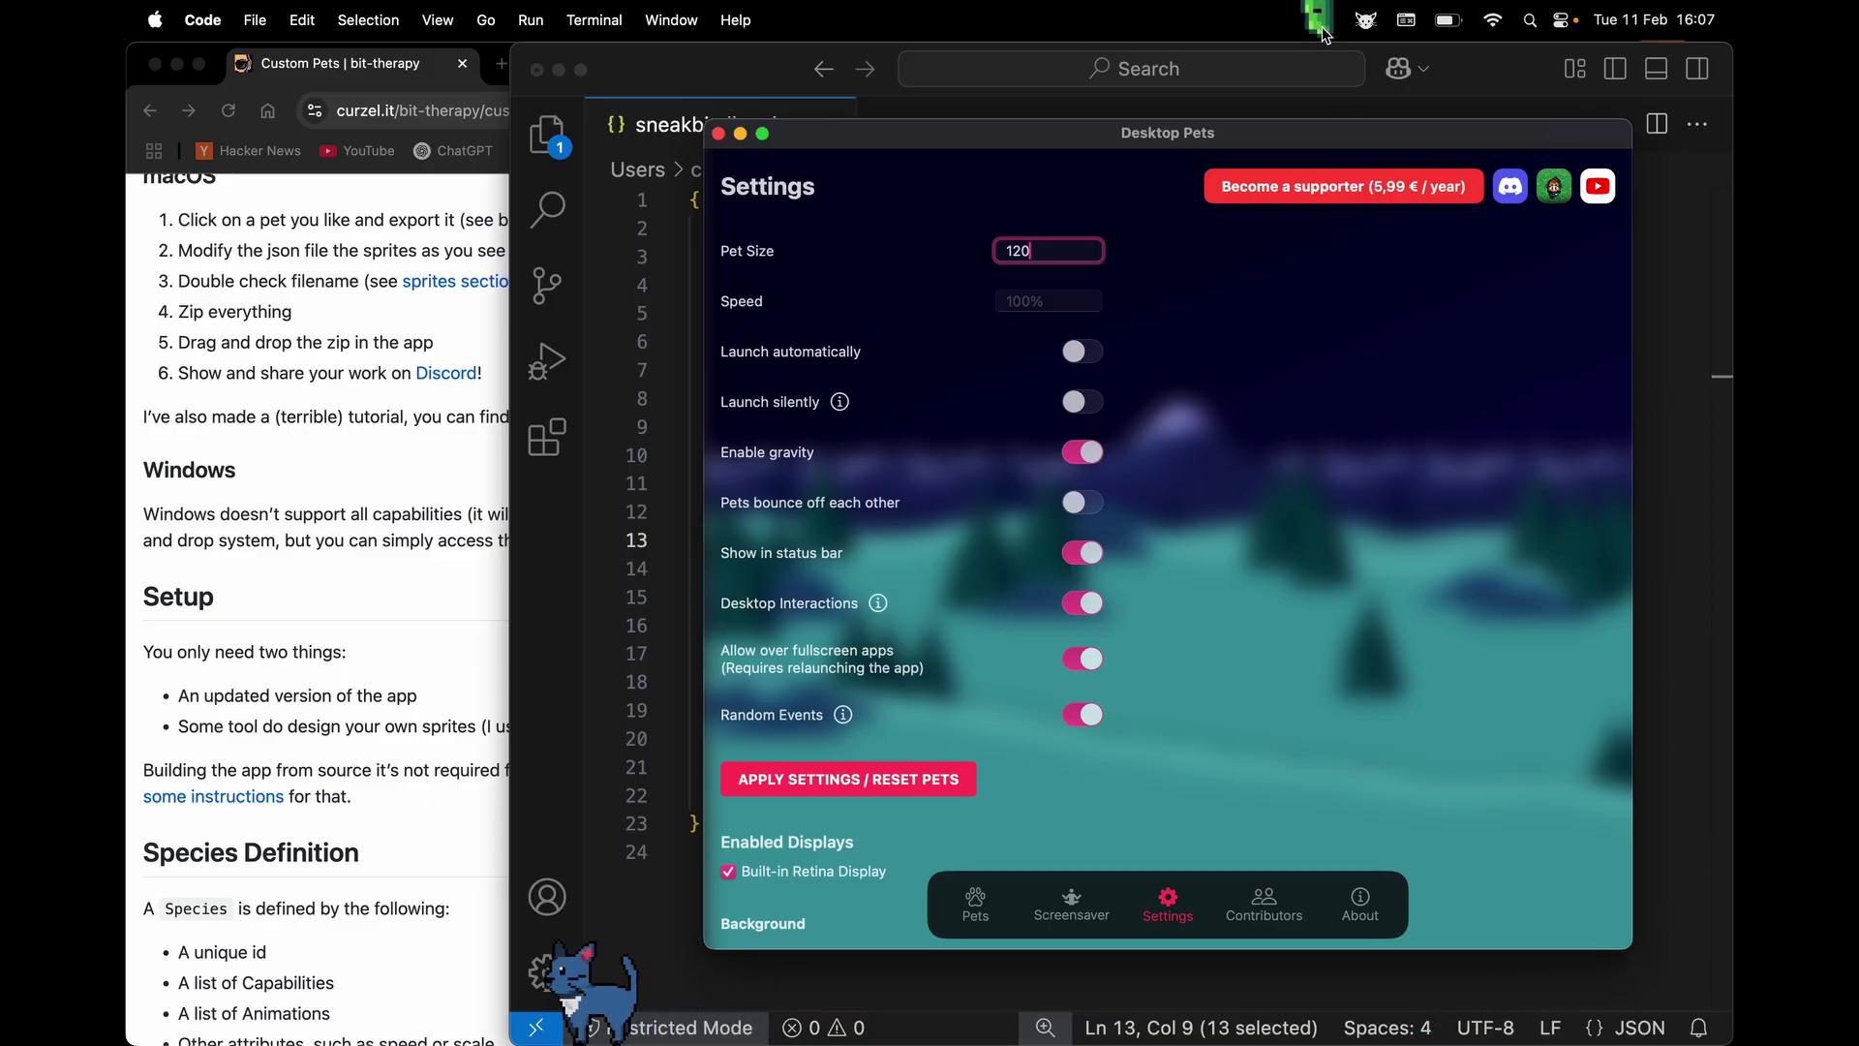
key(super+w)
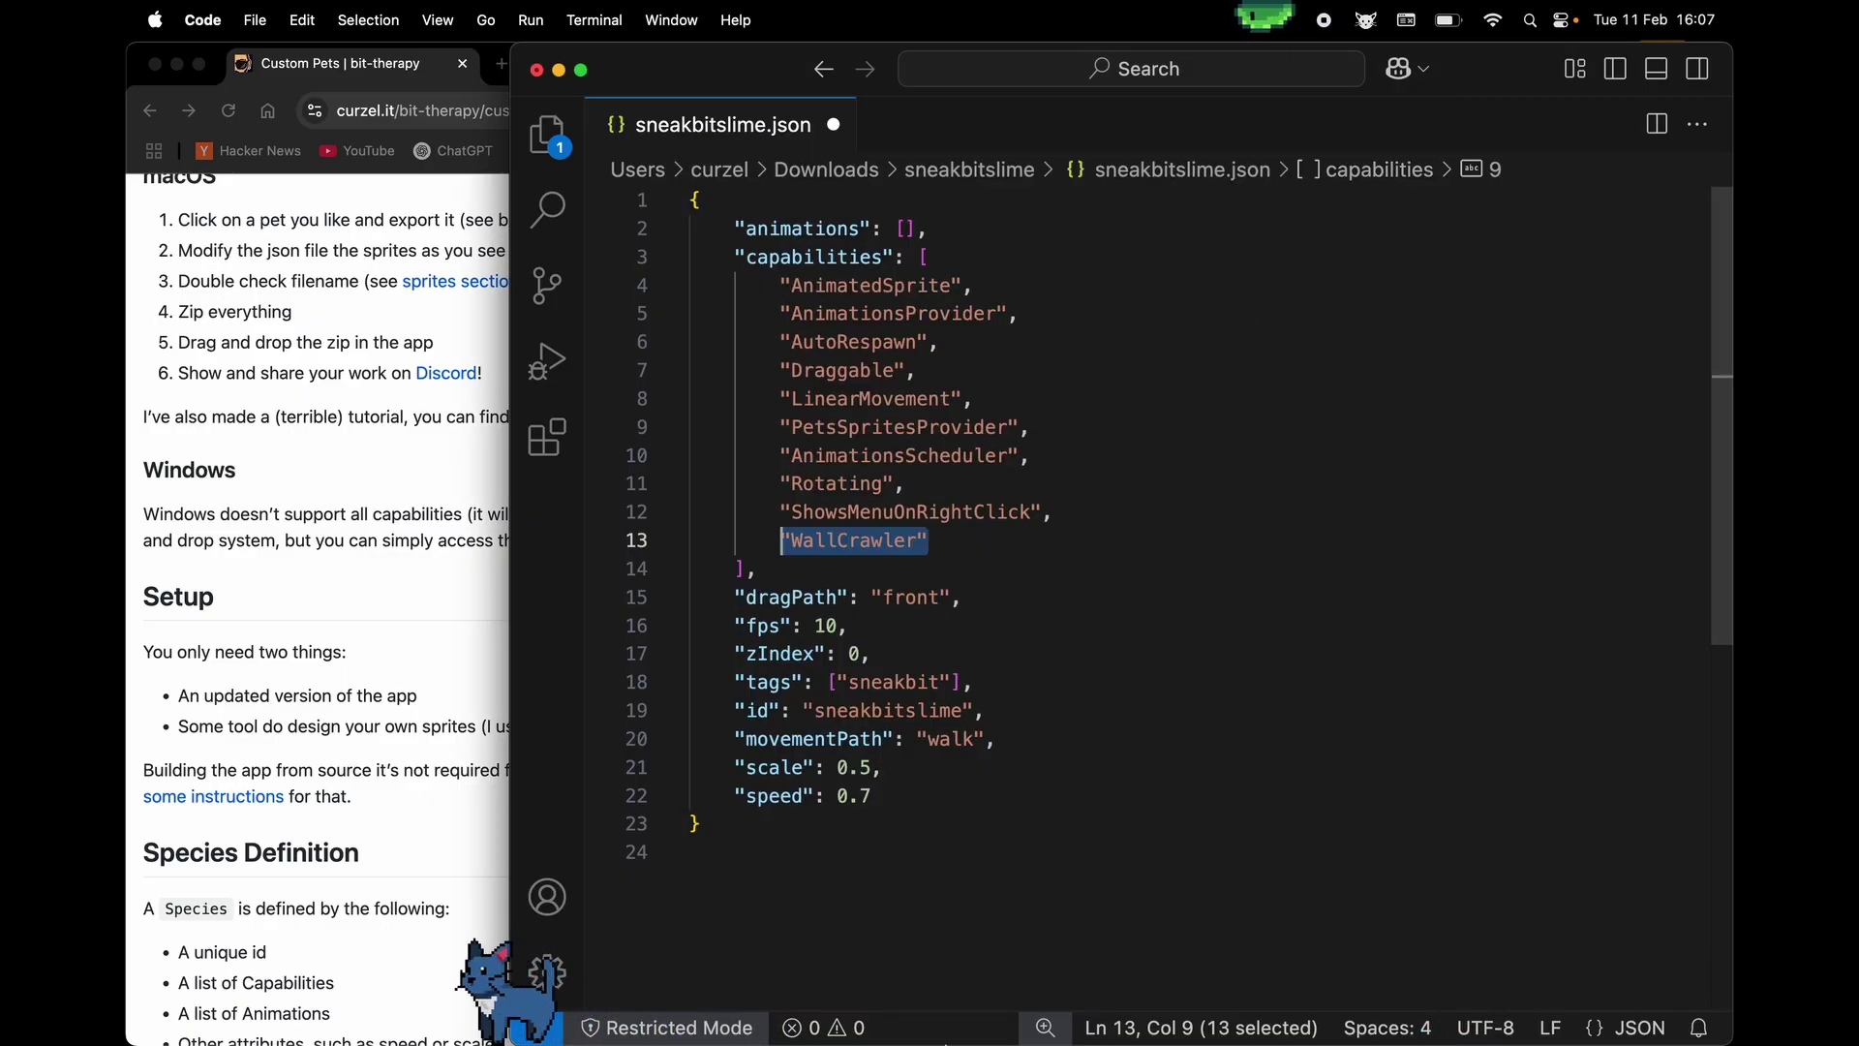
click(780, 597)
Select the dragPath line, then move and shorten Finder and preview the front slime sprite frames
triple_click(918, 597)
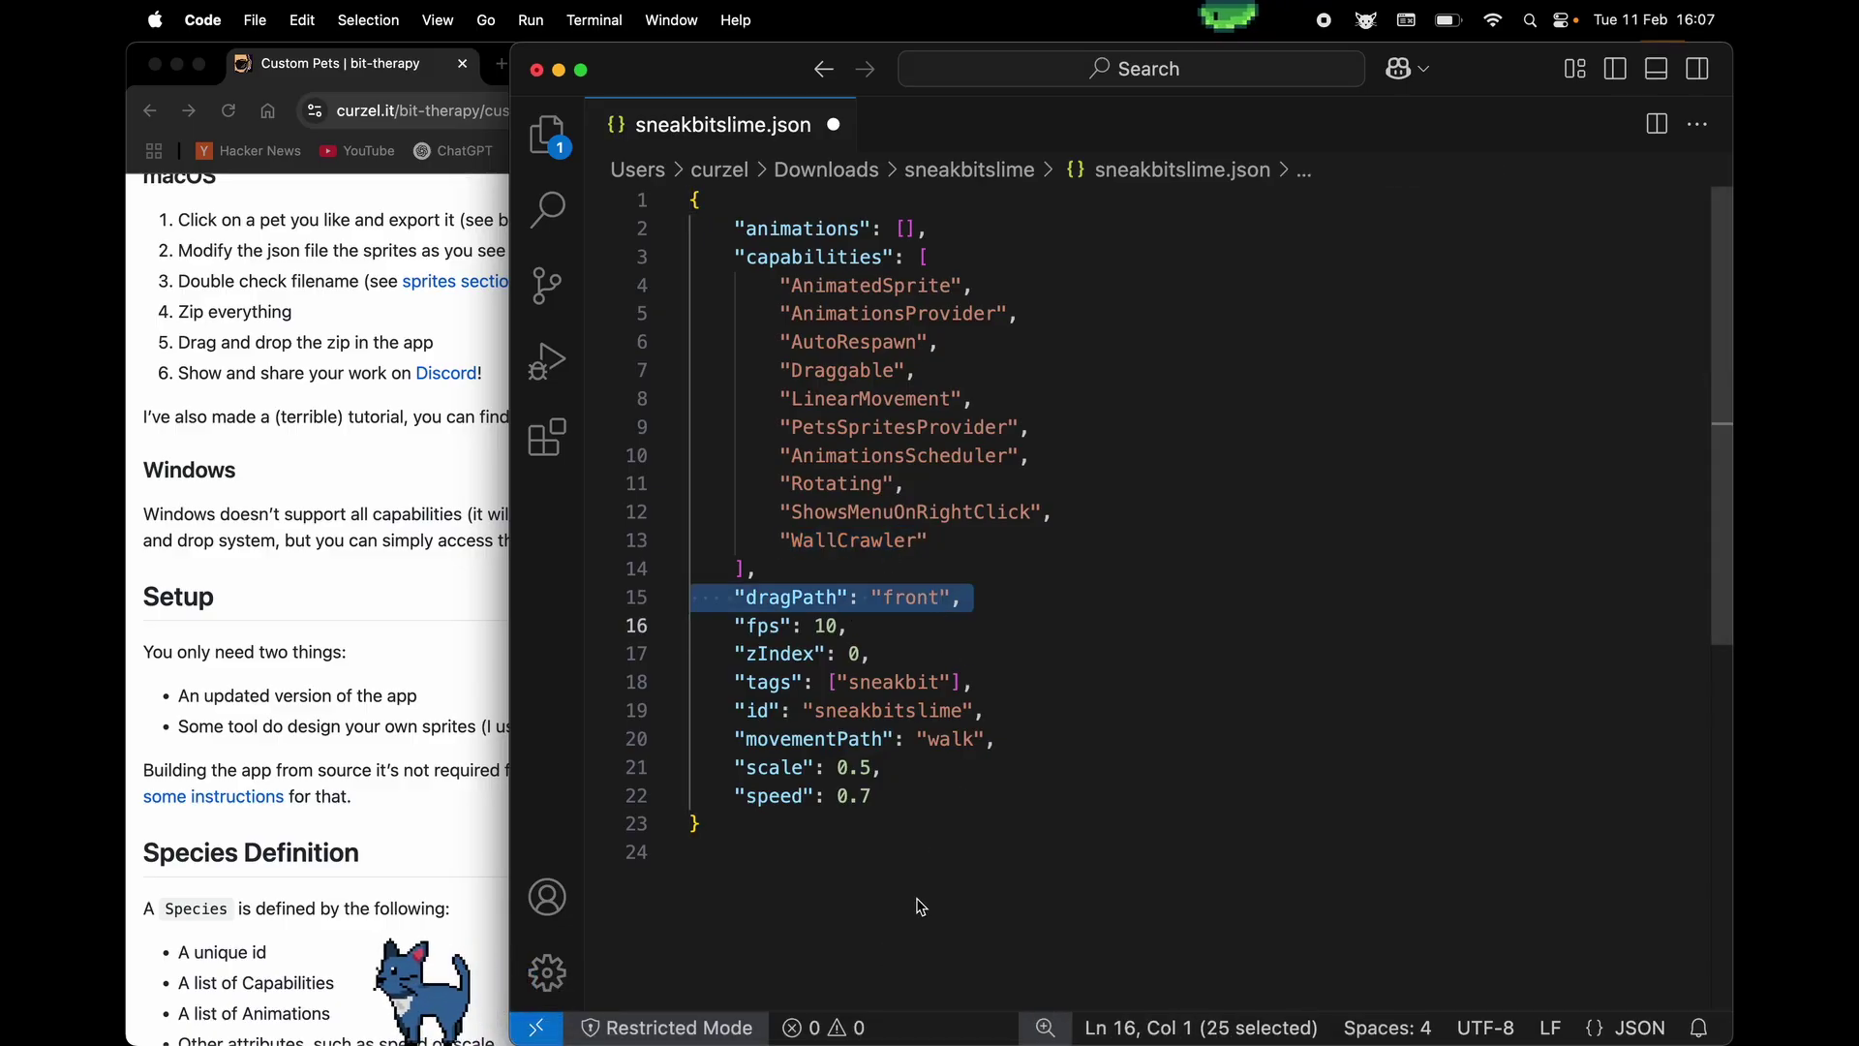
click(521, 997)
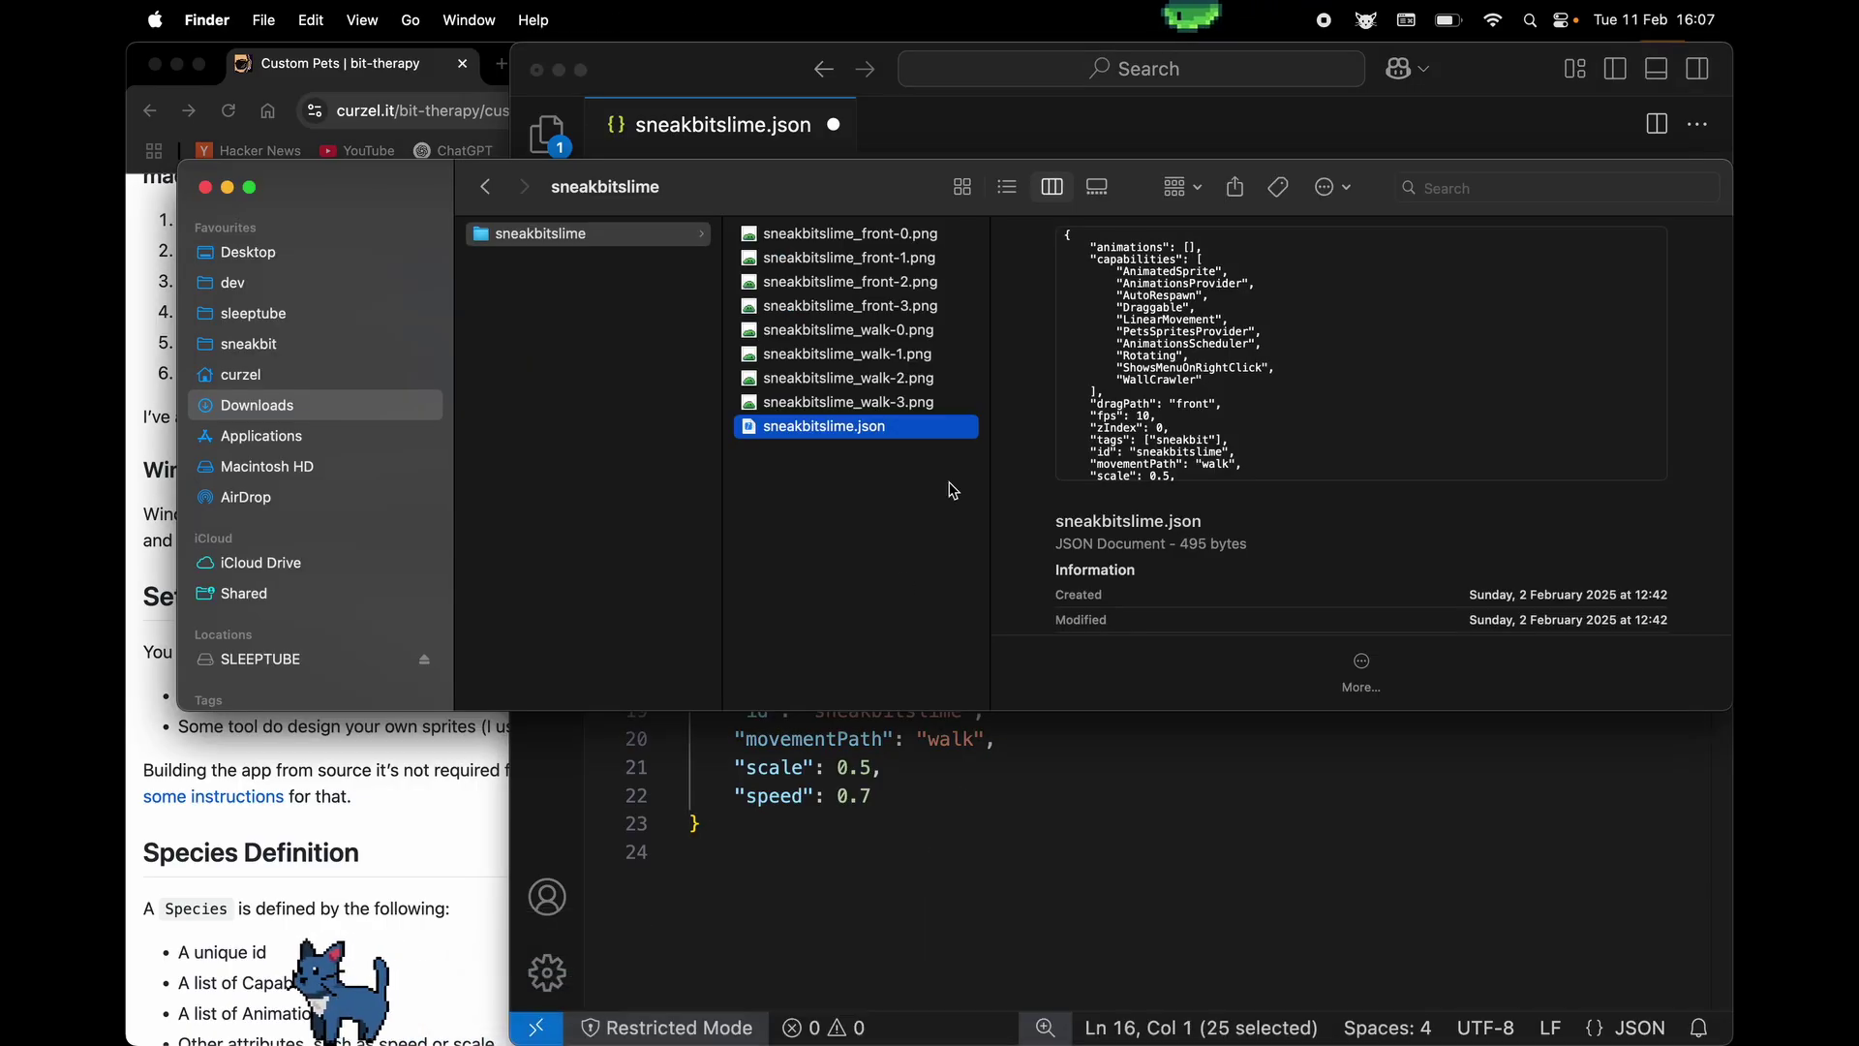
drag(887, 194, 862, 77)
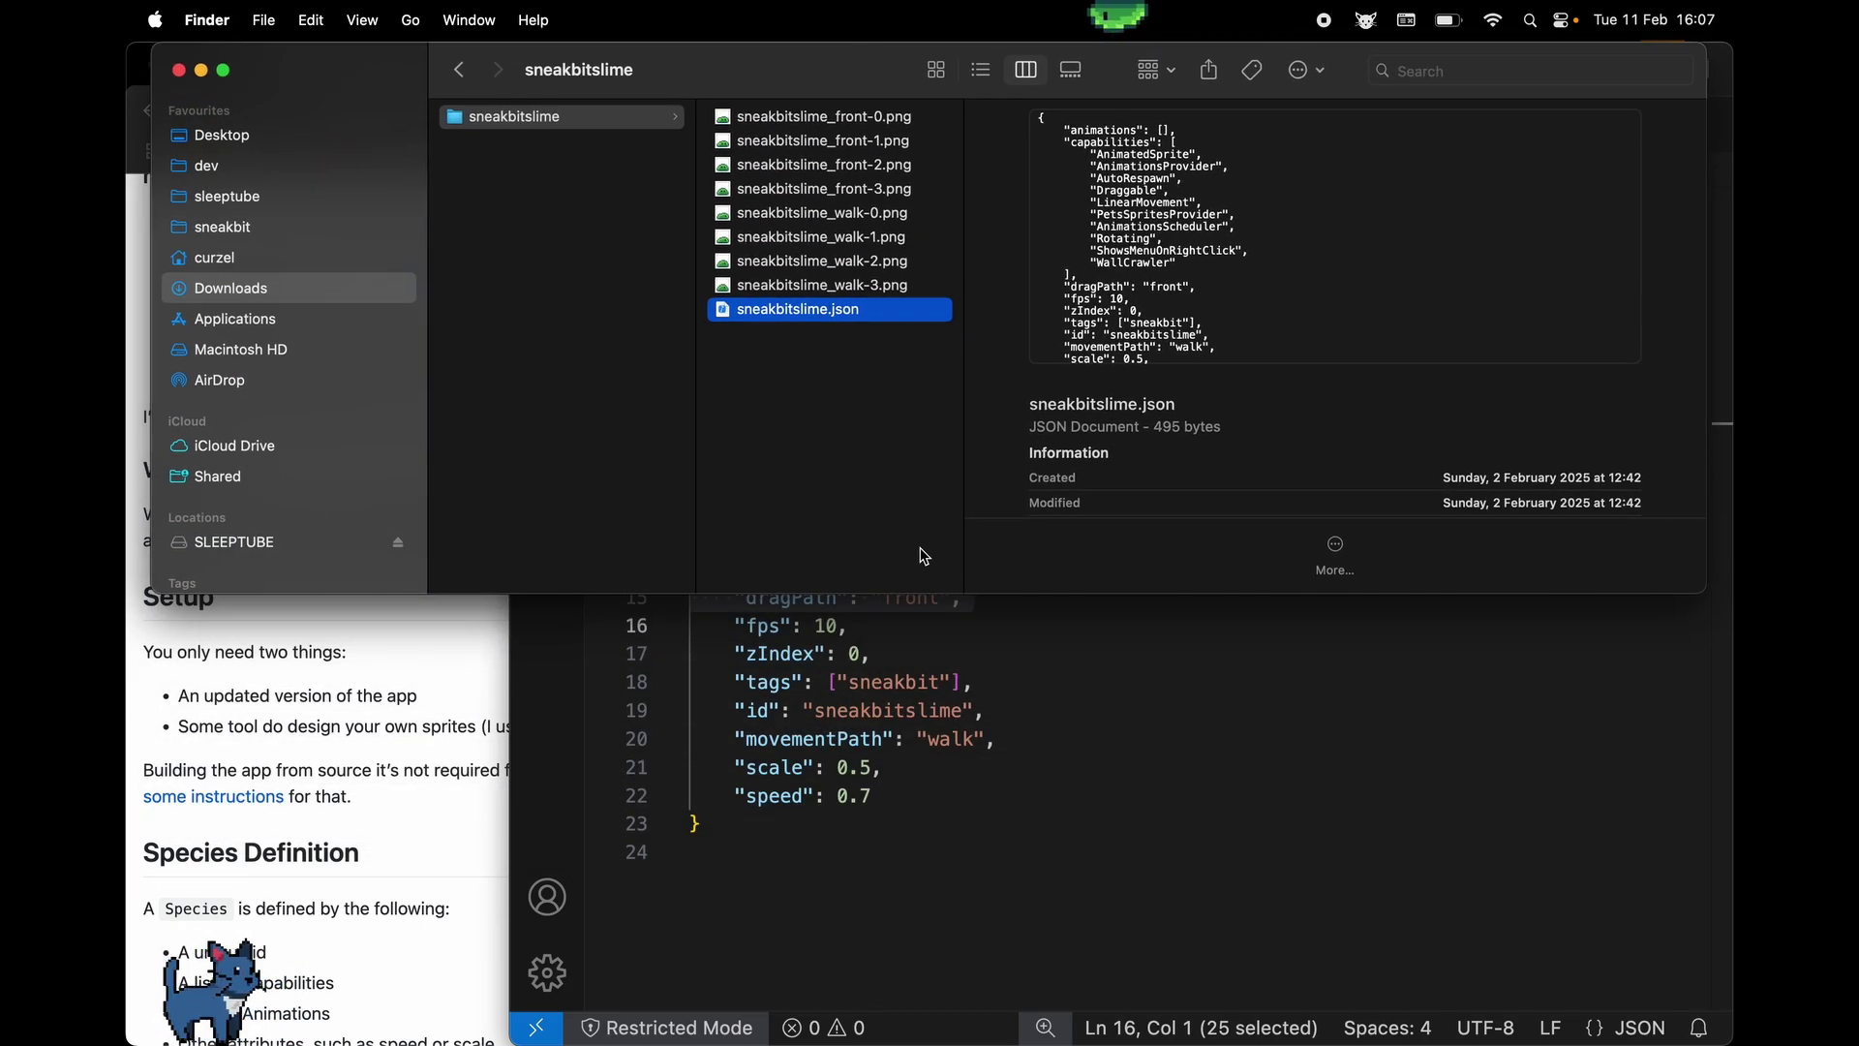
drag(920, 593, 917, 552)
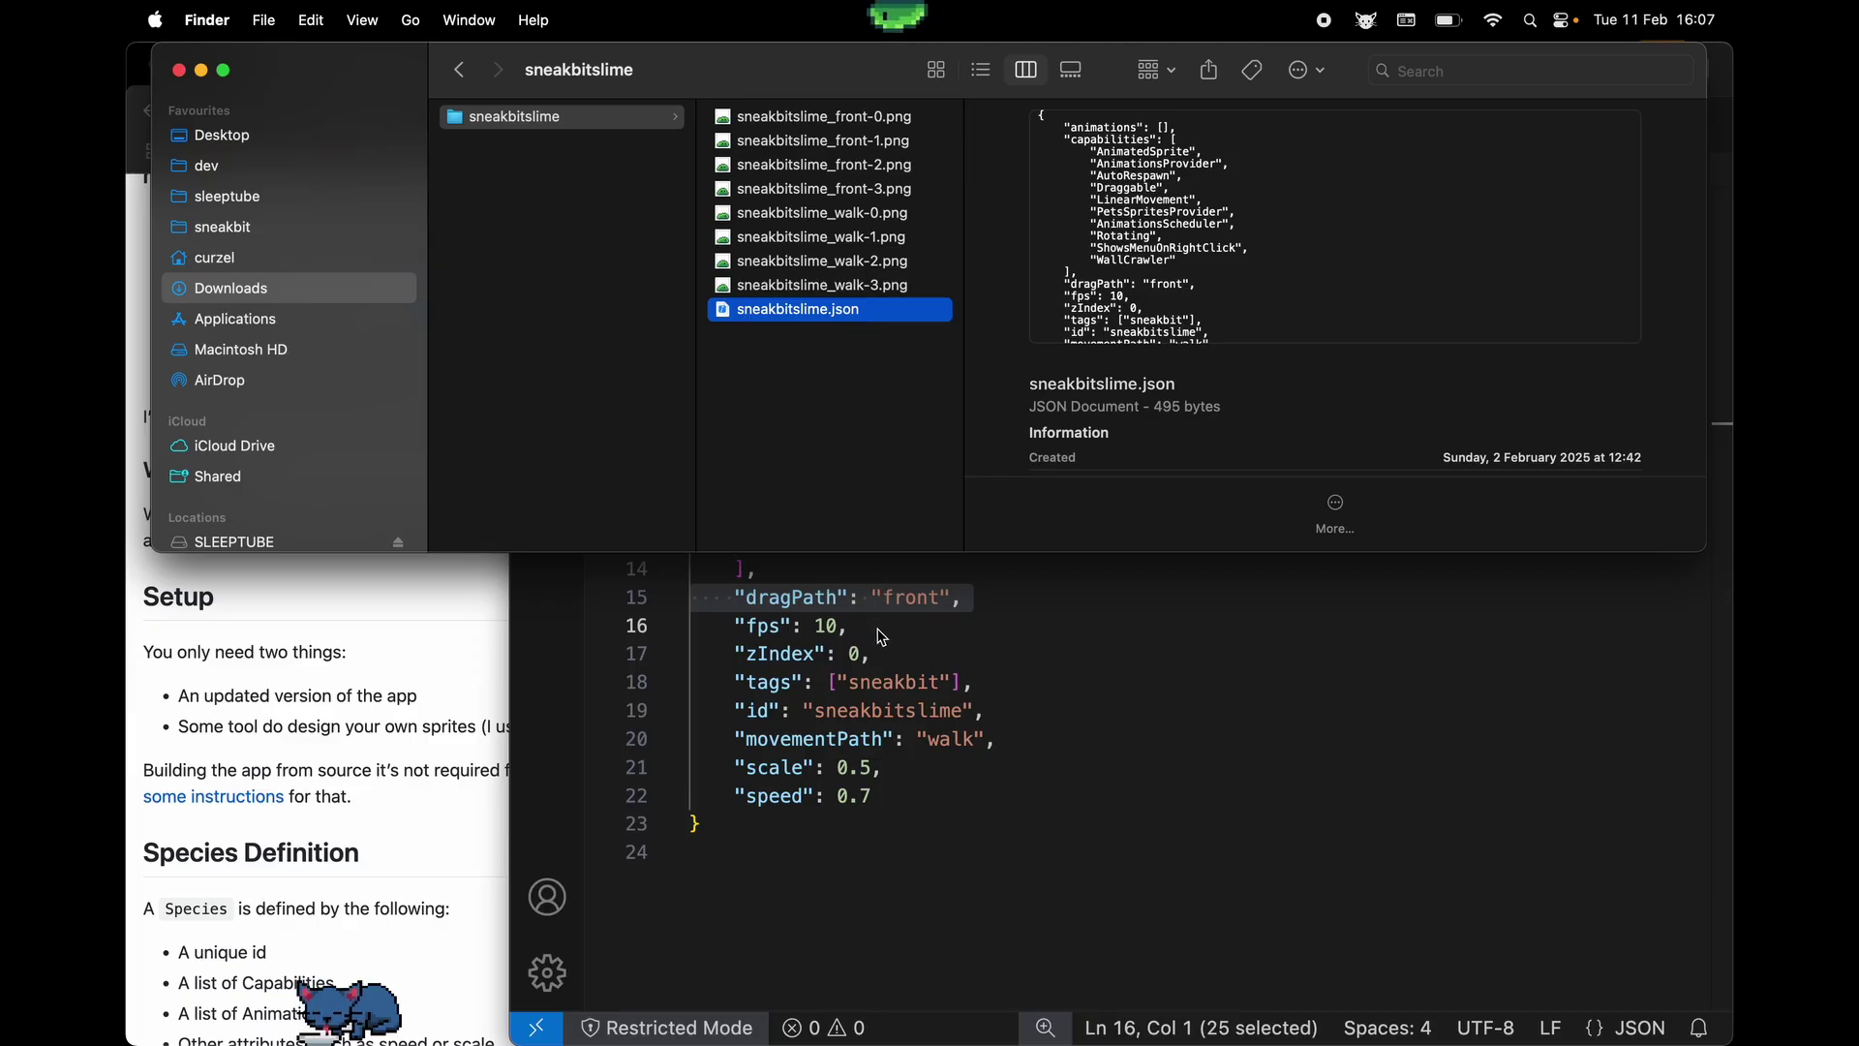
key(alt+Up)
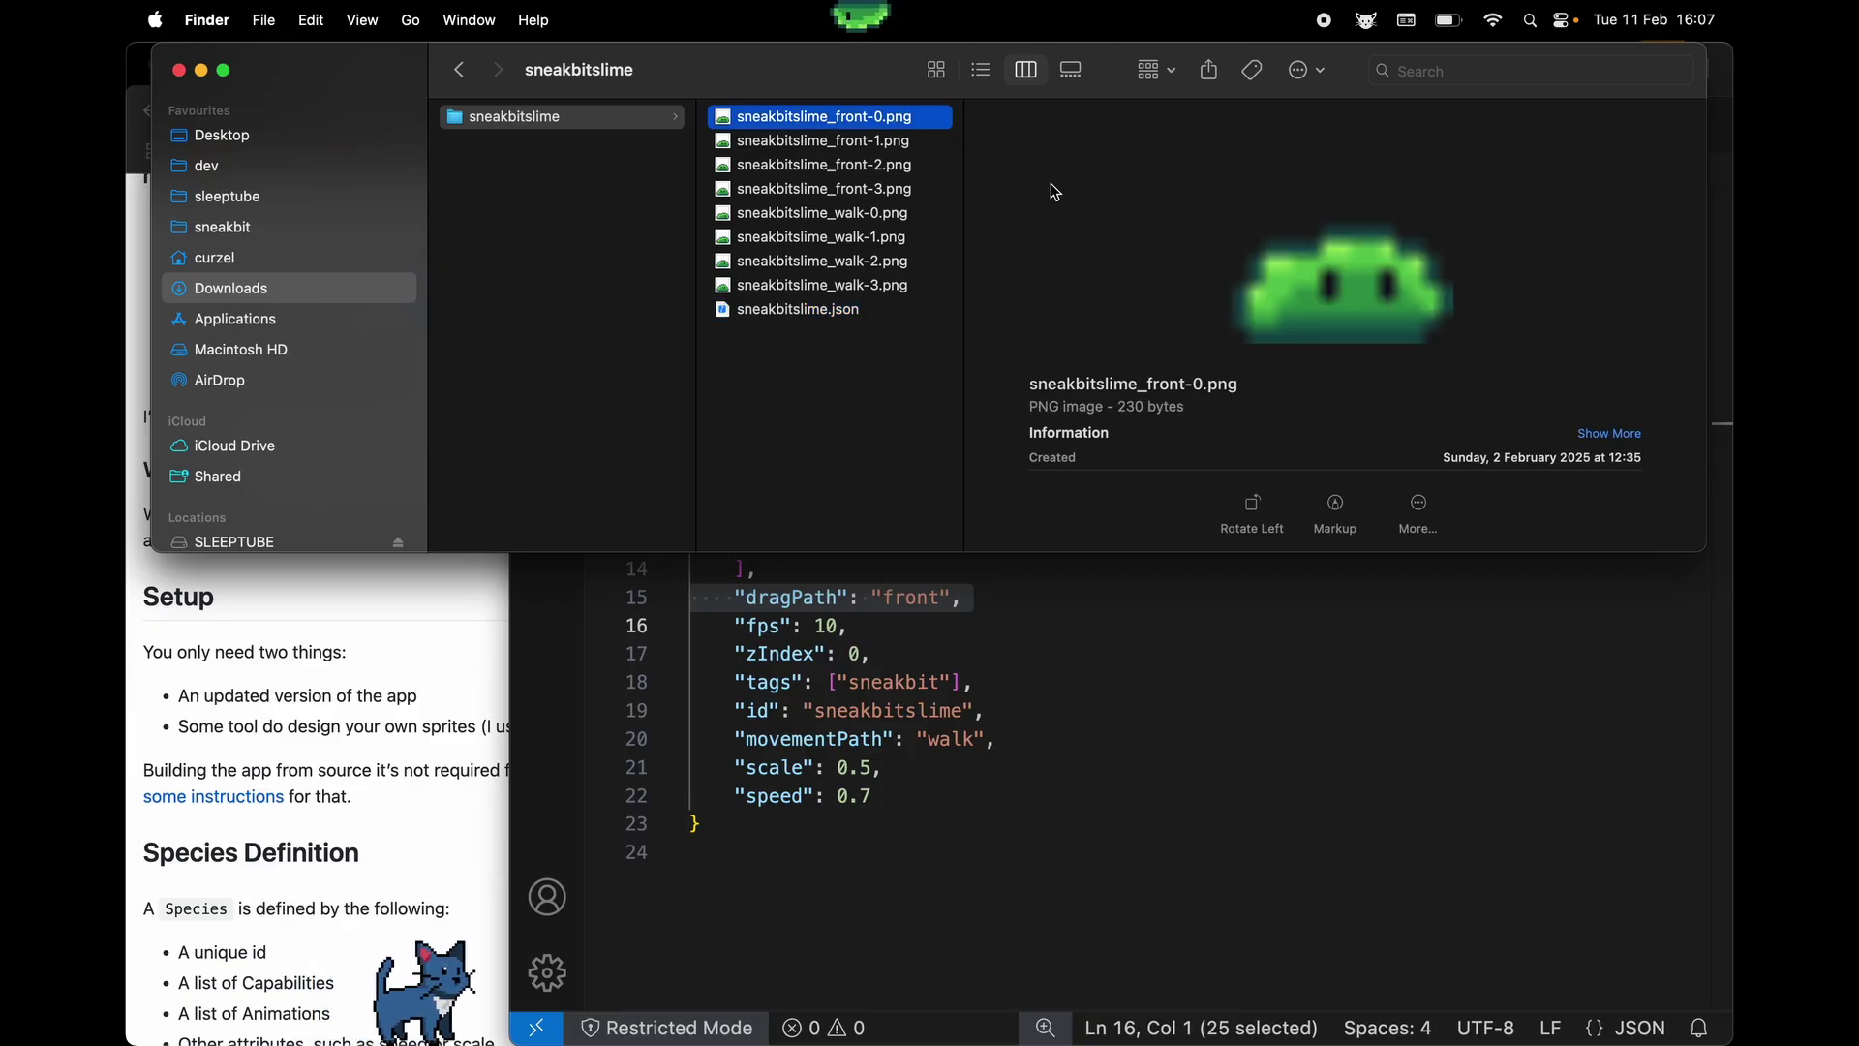
key(Down)
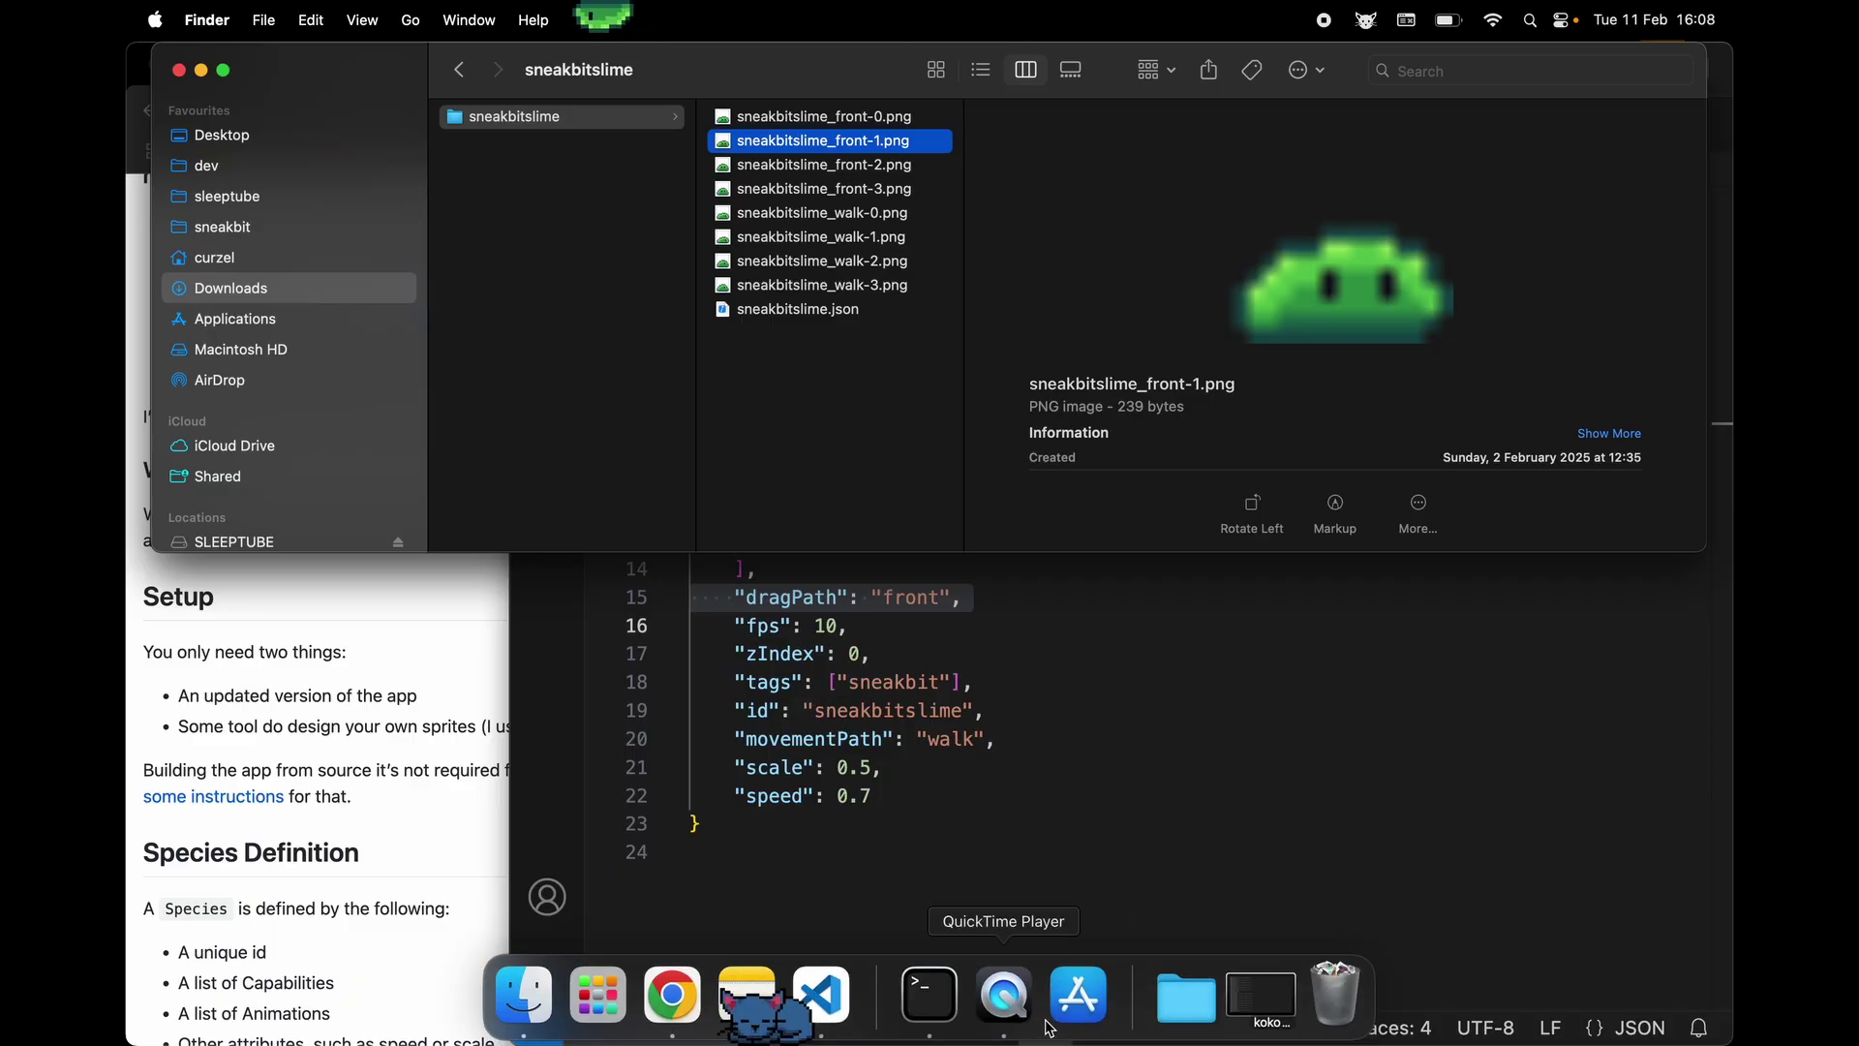
Show the Desktop Pets pet list, then switch to the code editor and back to Finder
click(576, 27)
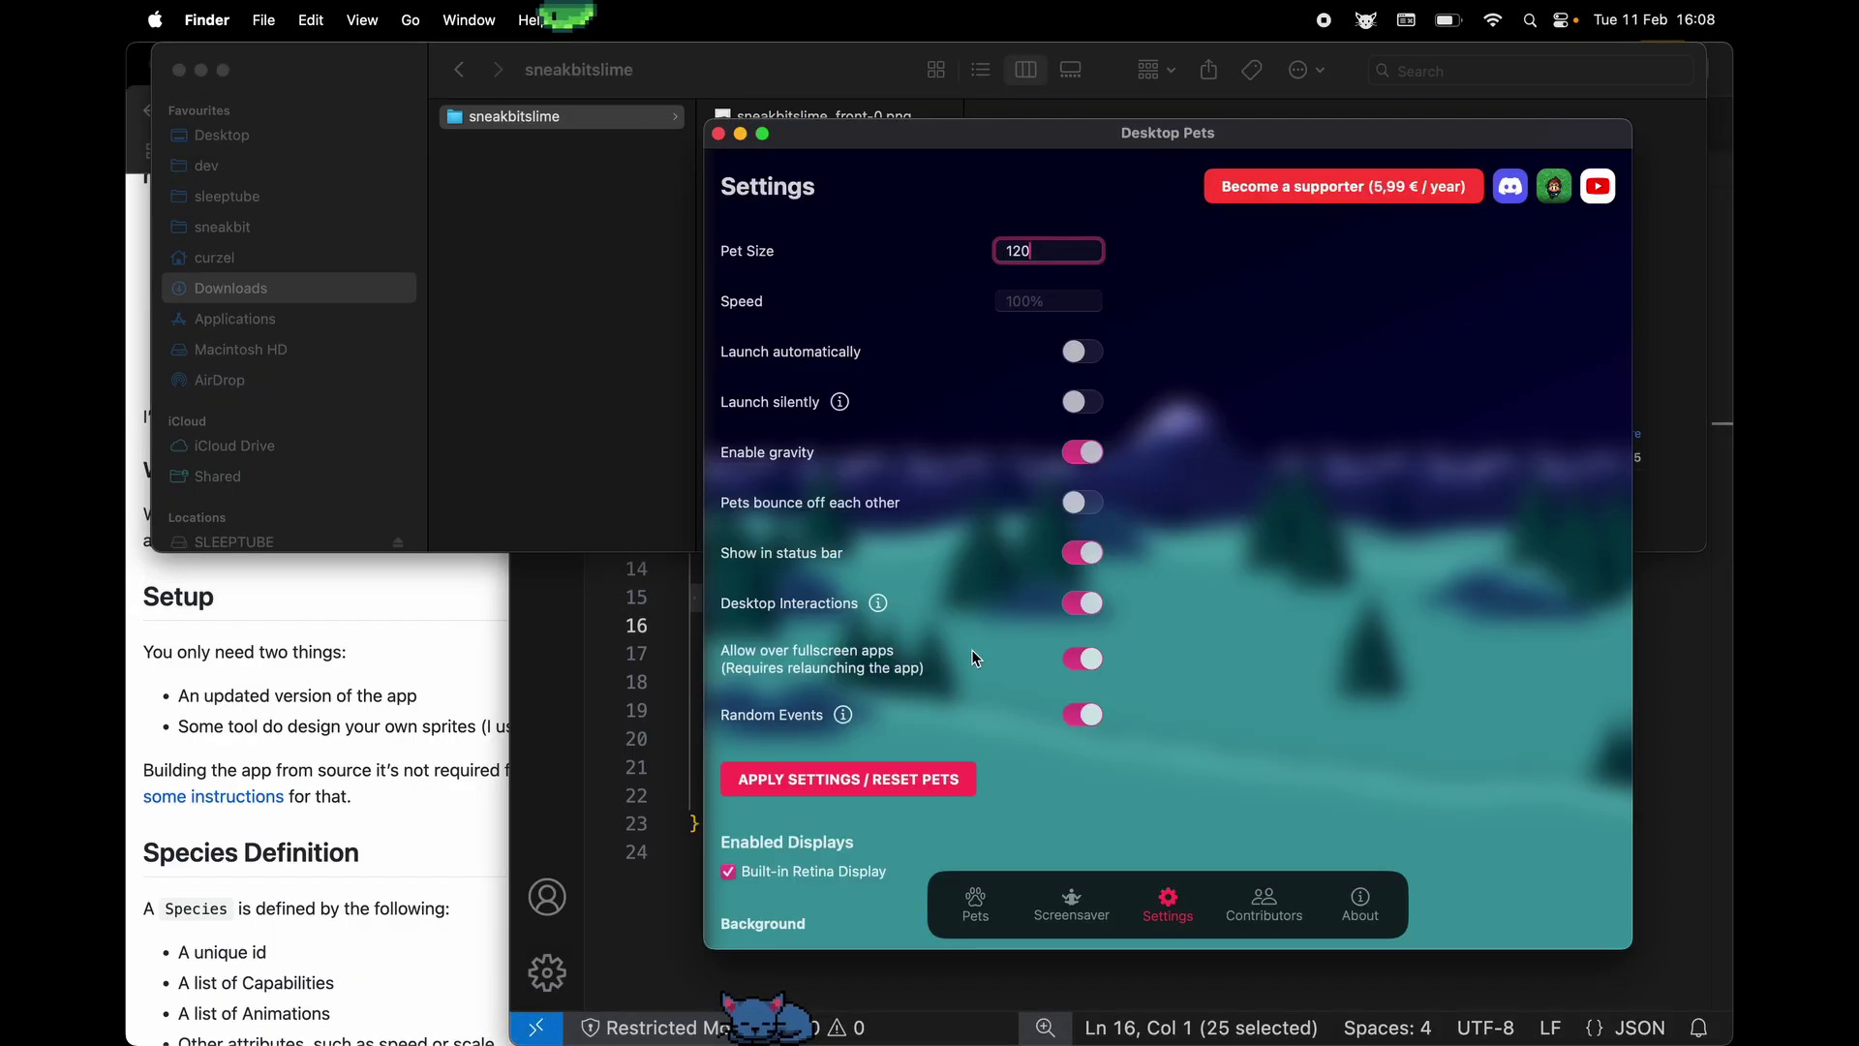
click(970, 918)
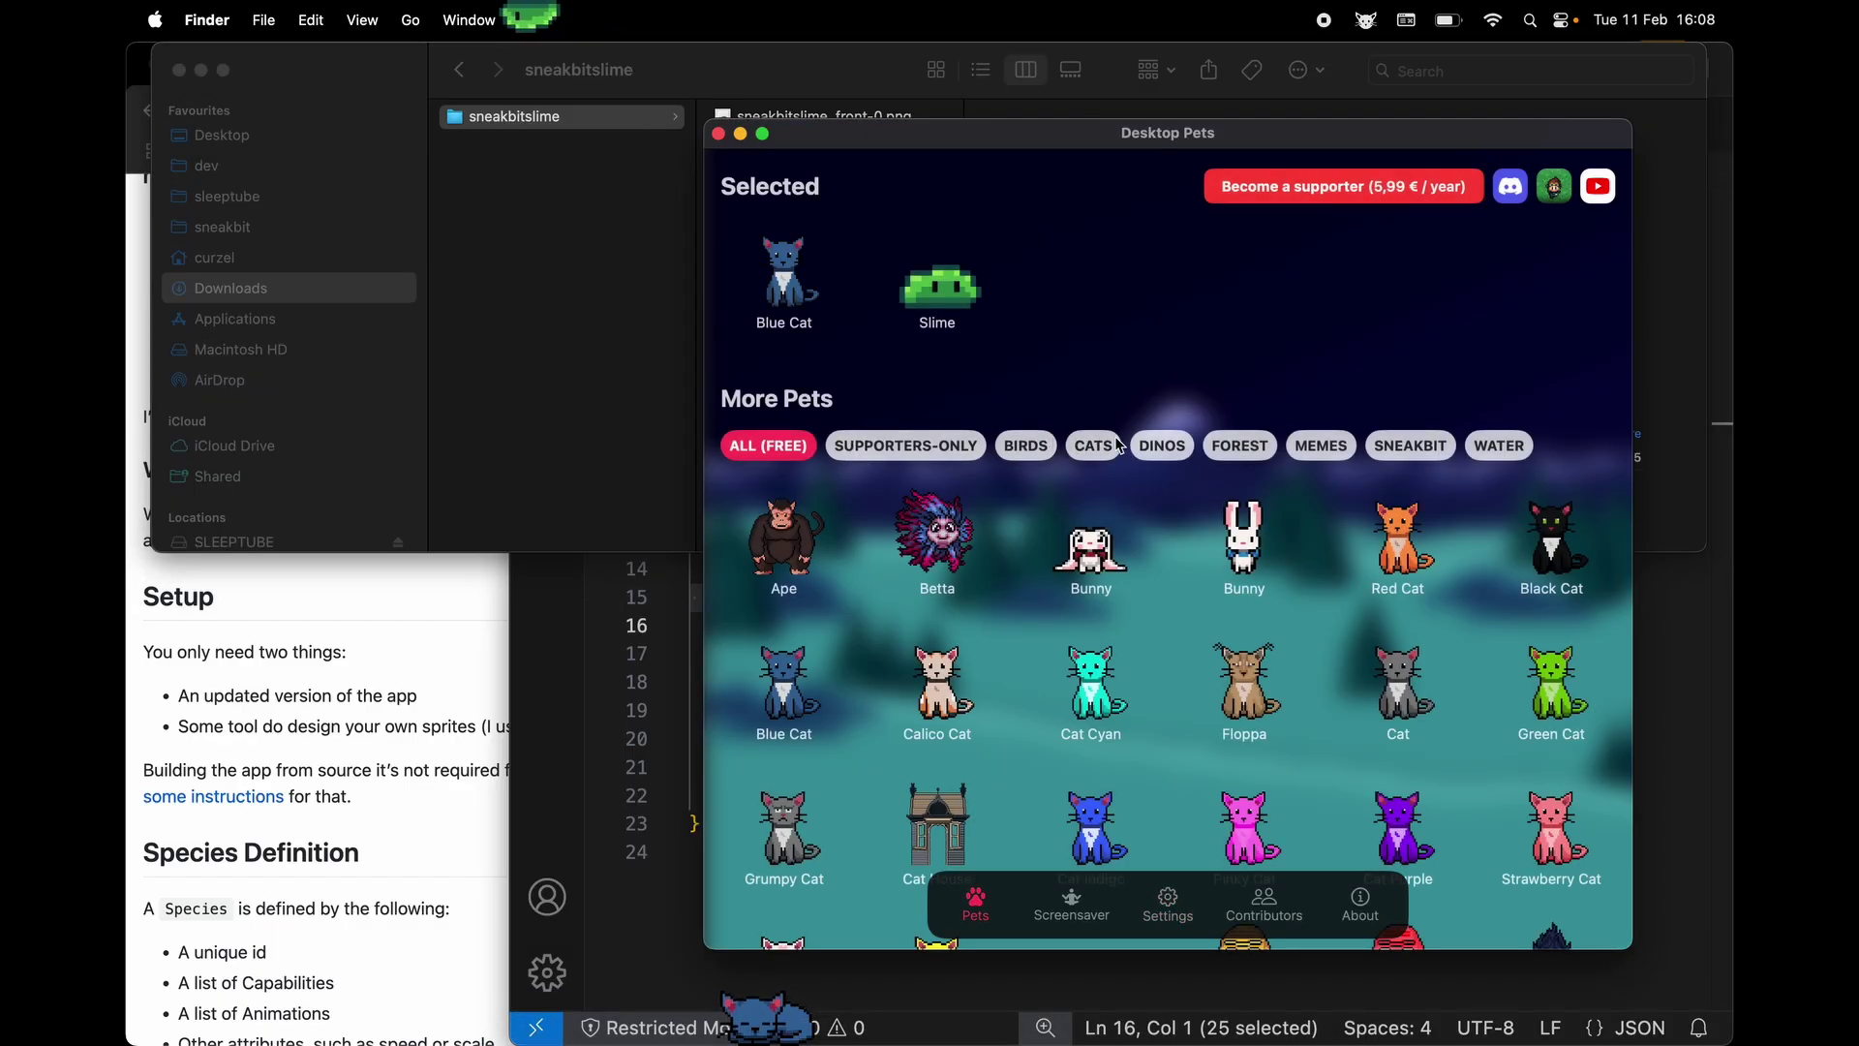
key(super+Tab)
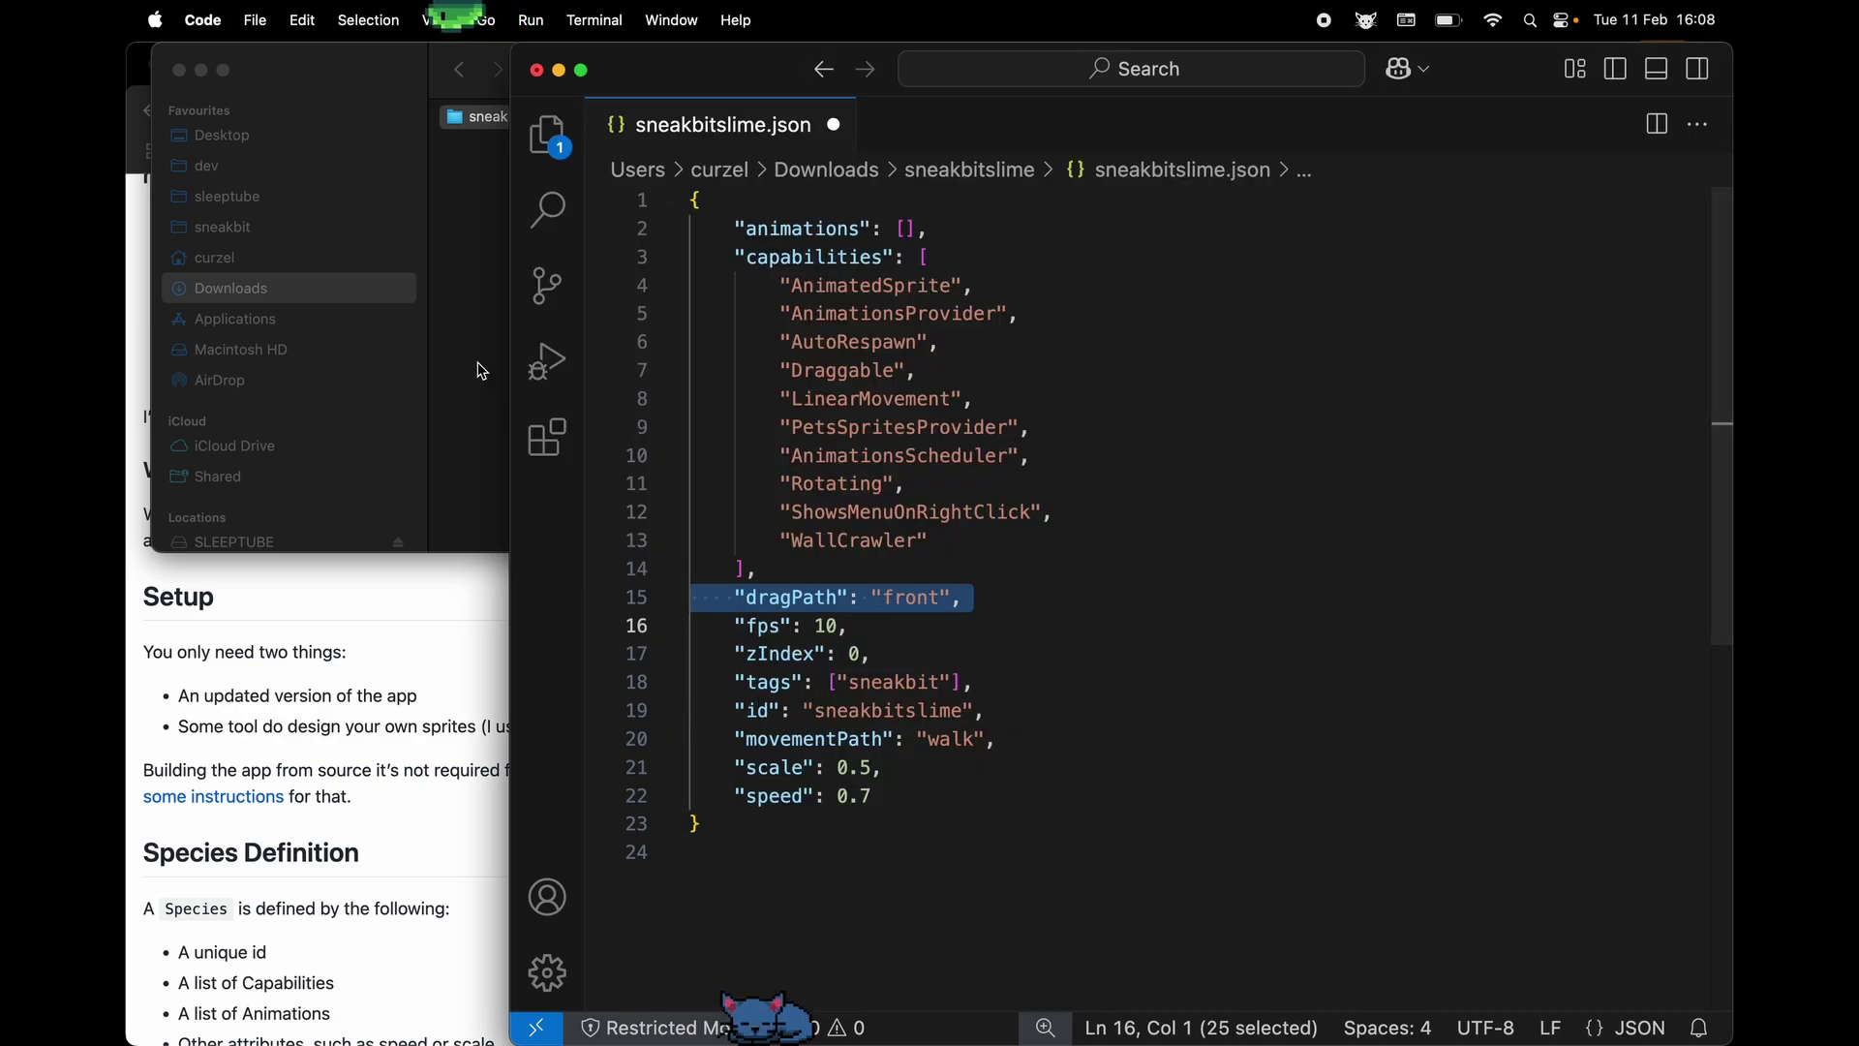
key(super+Tab)
Preview the sneakbitslime front-0 sprite and JSON, then select the movementPath line in the editor
click(663, 140)
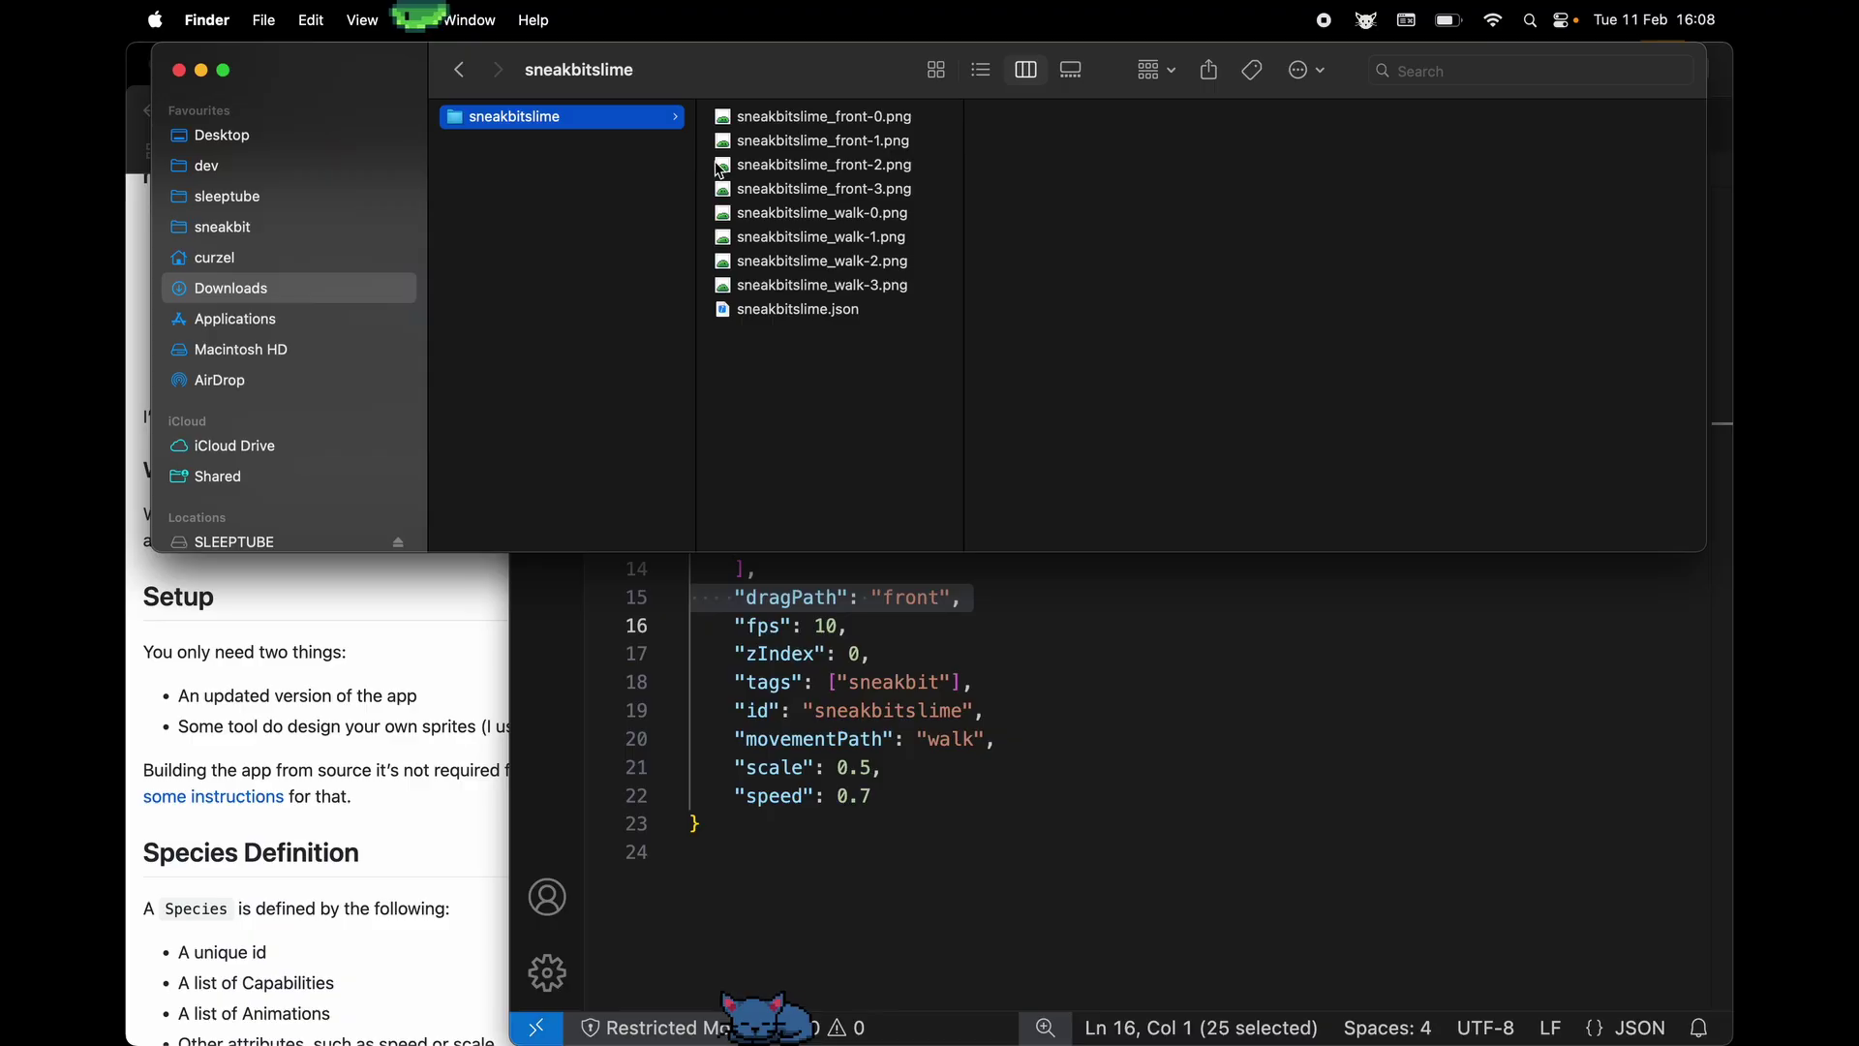
click(806, 118)
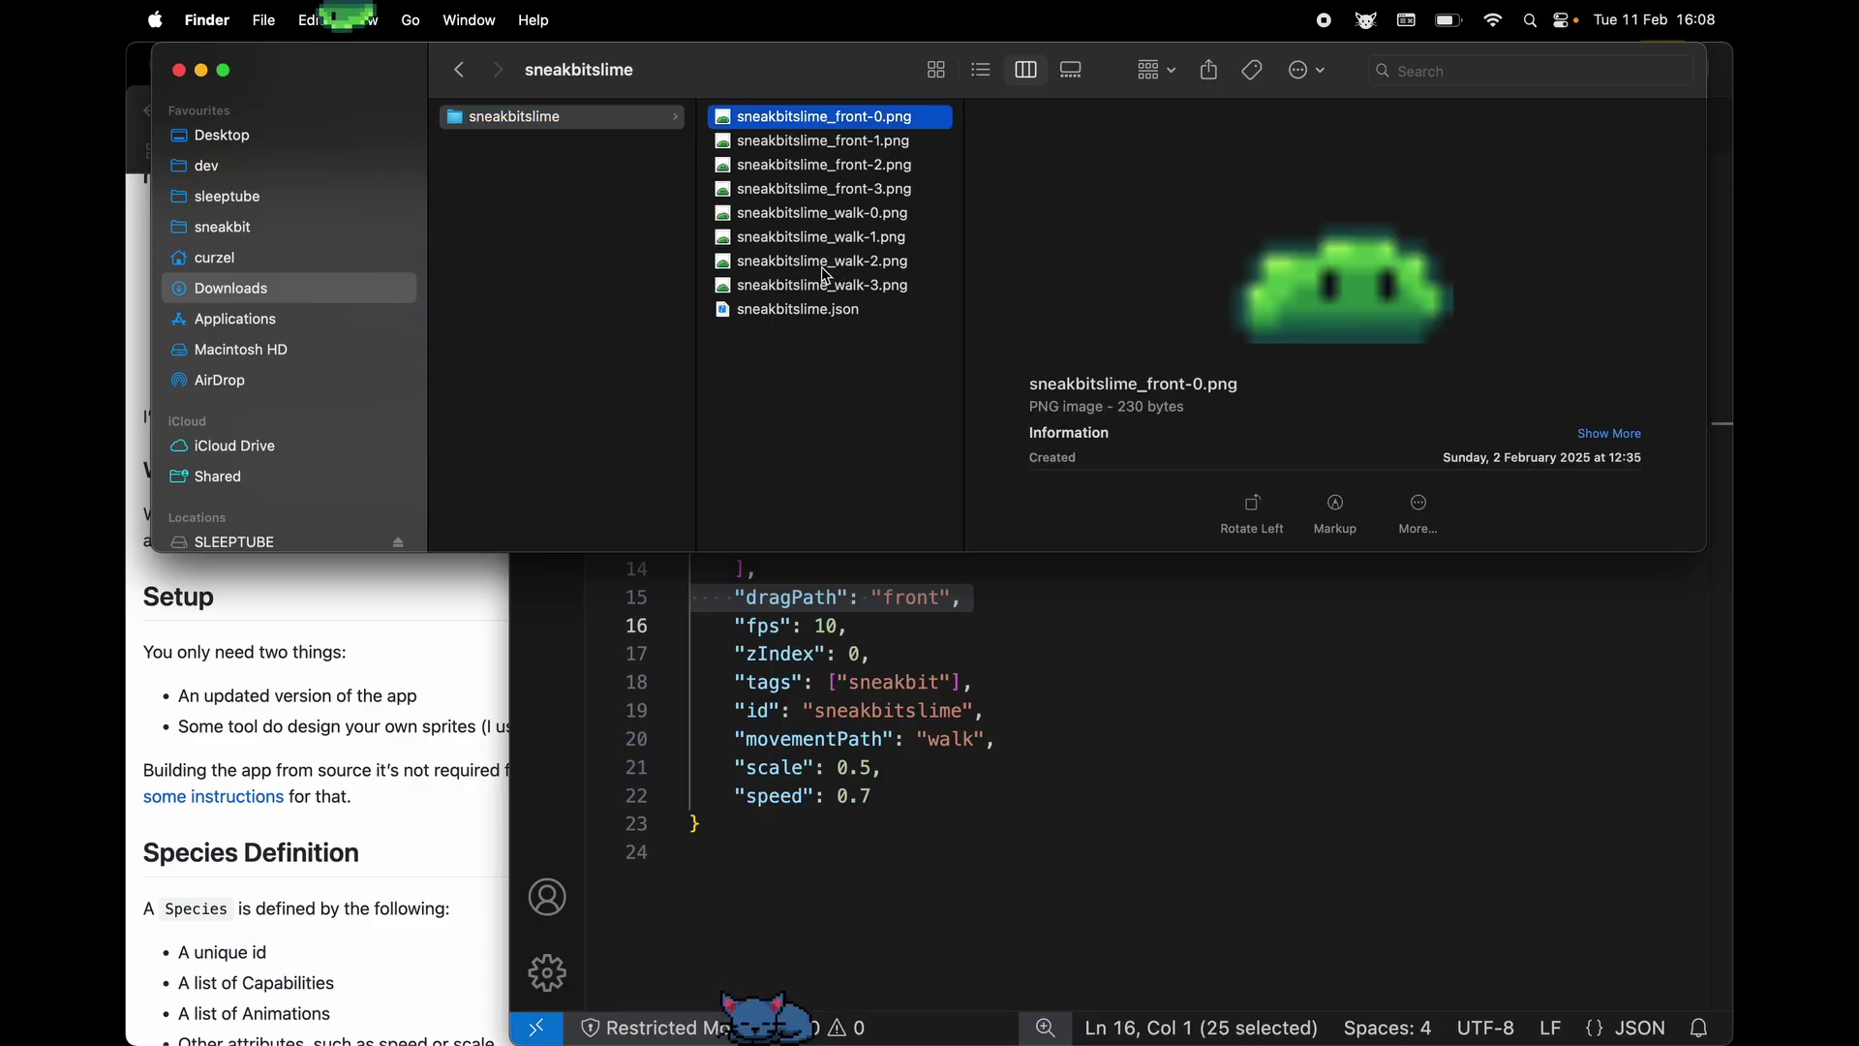
click(818, 312)
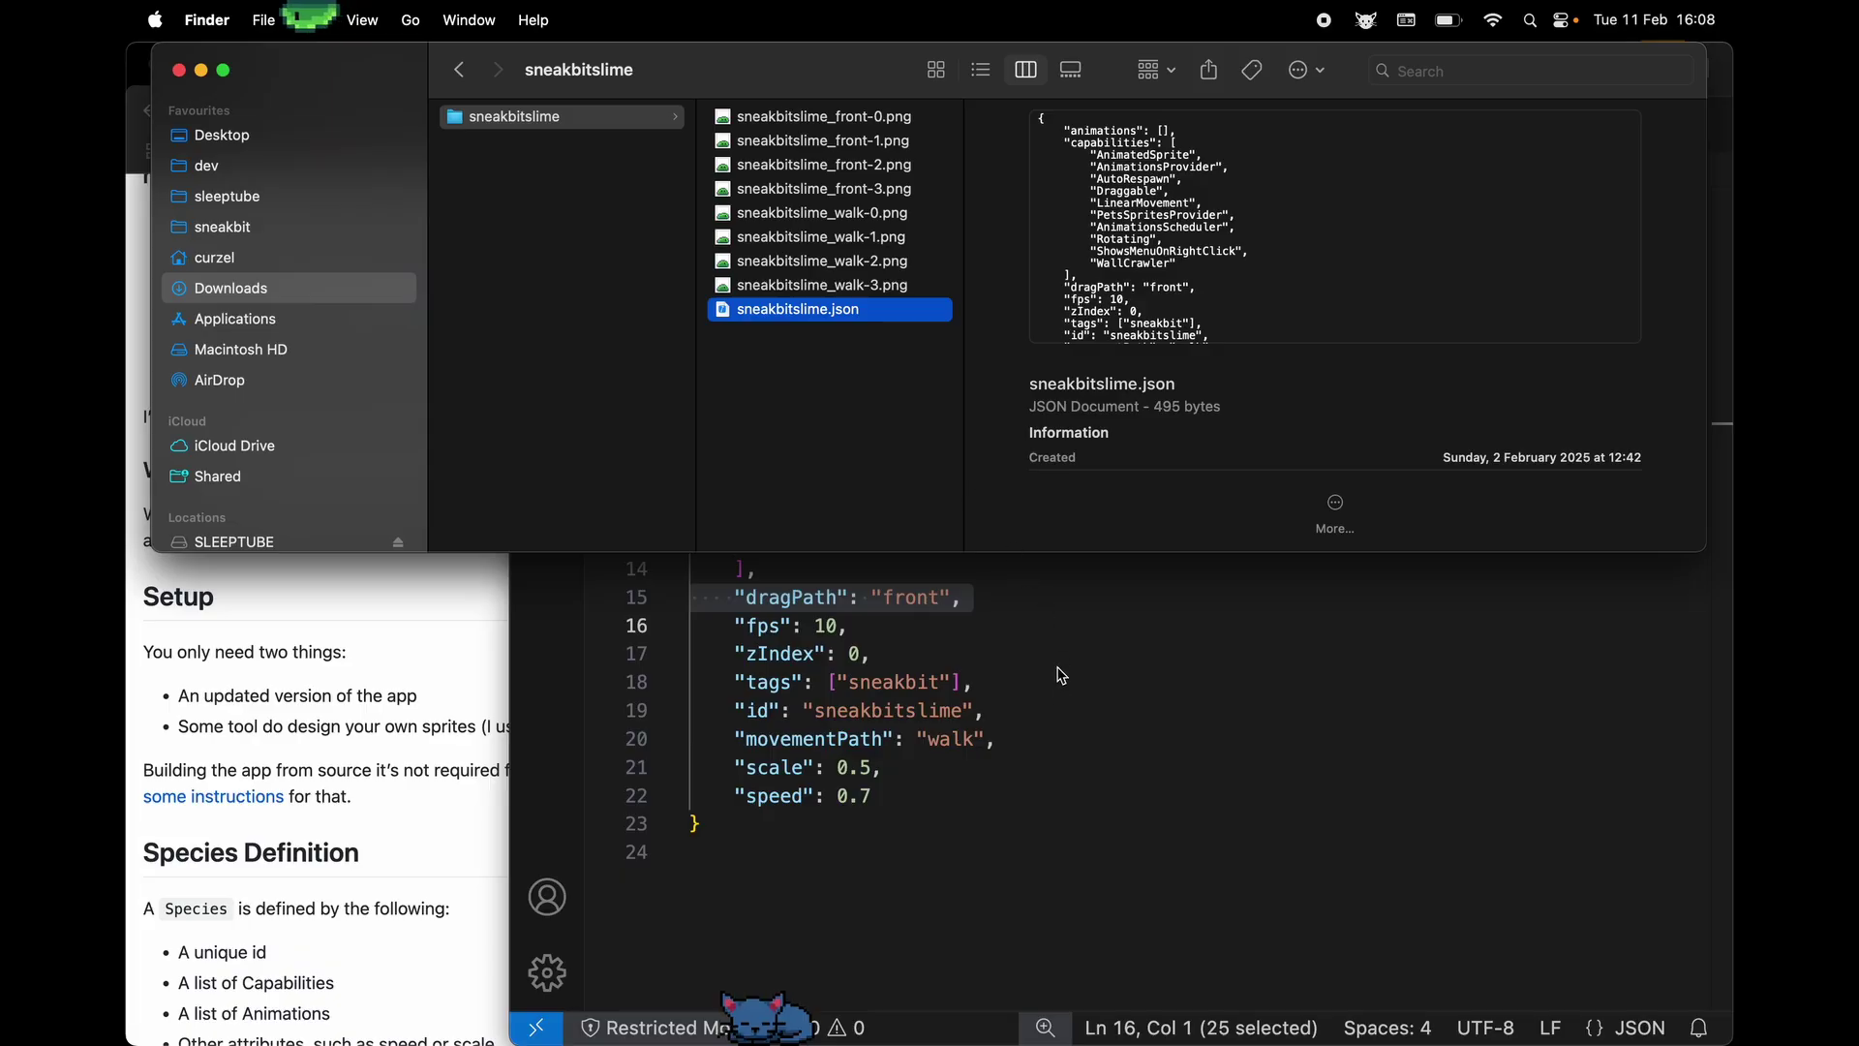
click(1049, 736)
drag(1066, 734, 785, 738)
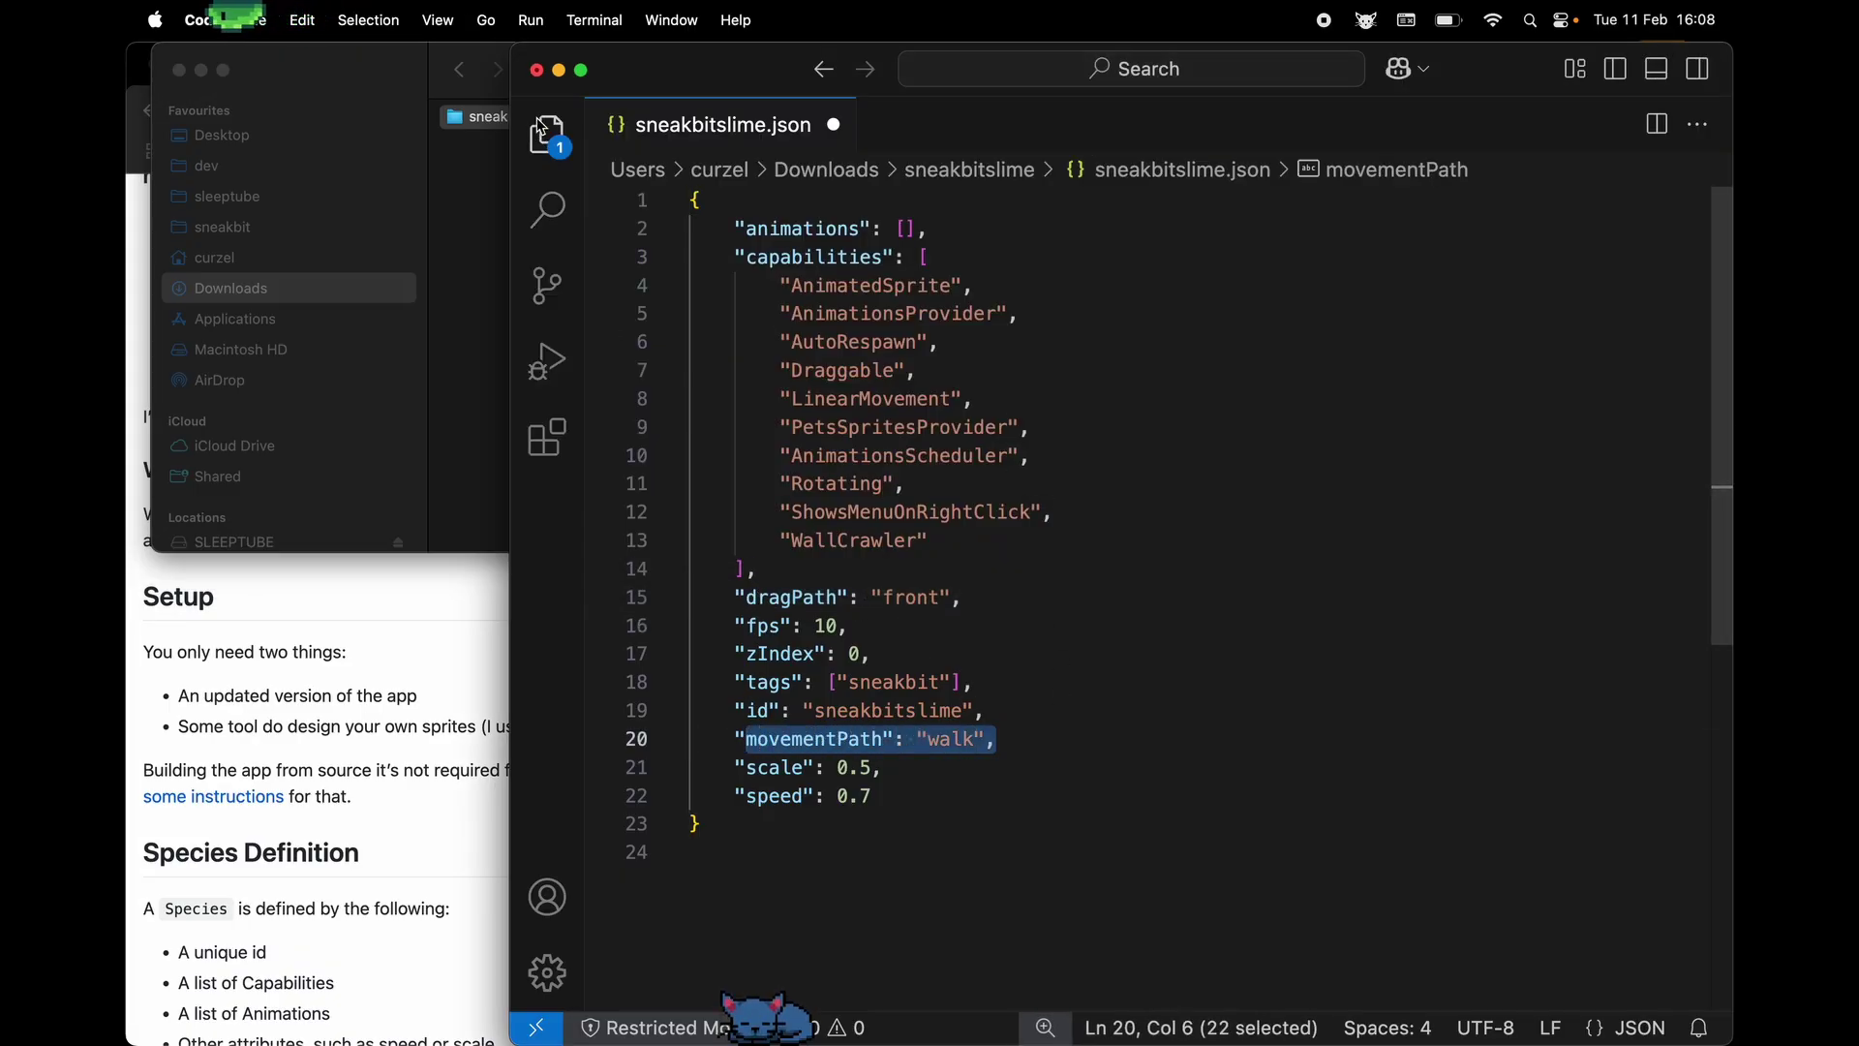
Return to Finder and step through the sprites to land on sneakbitslime_walk-1.png
click(447, 93)
key(Up)
key(Up)
key(Up)
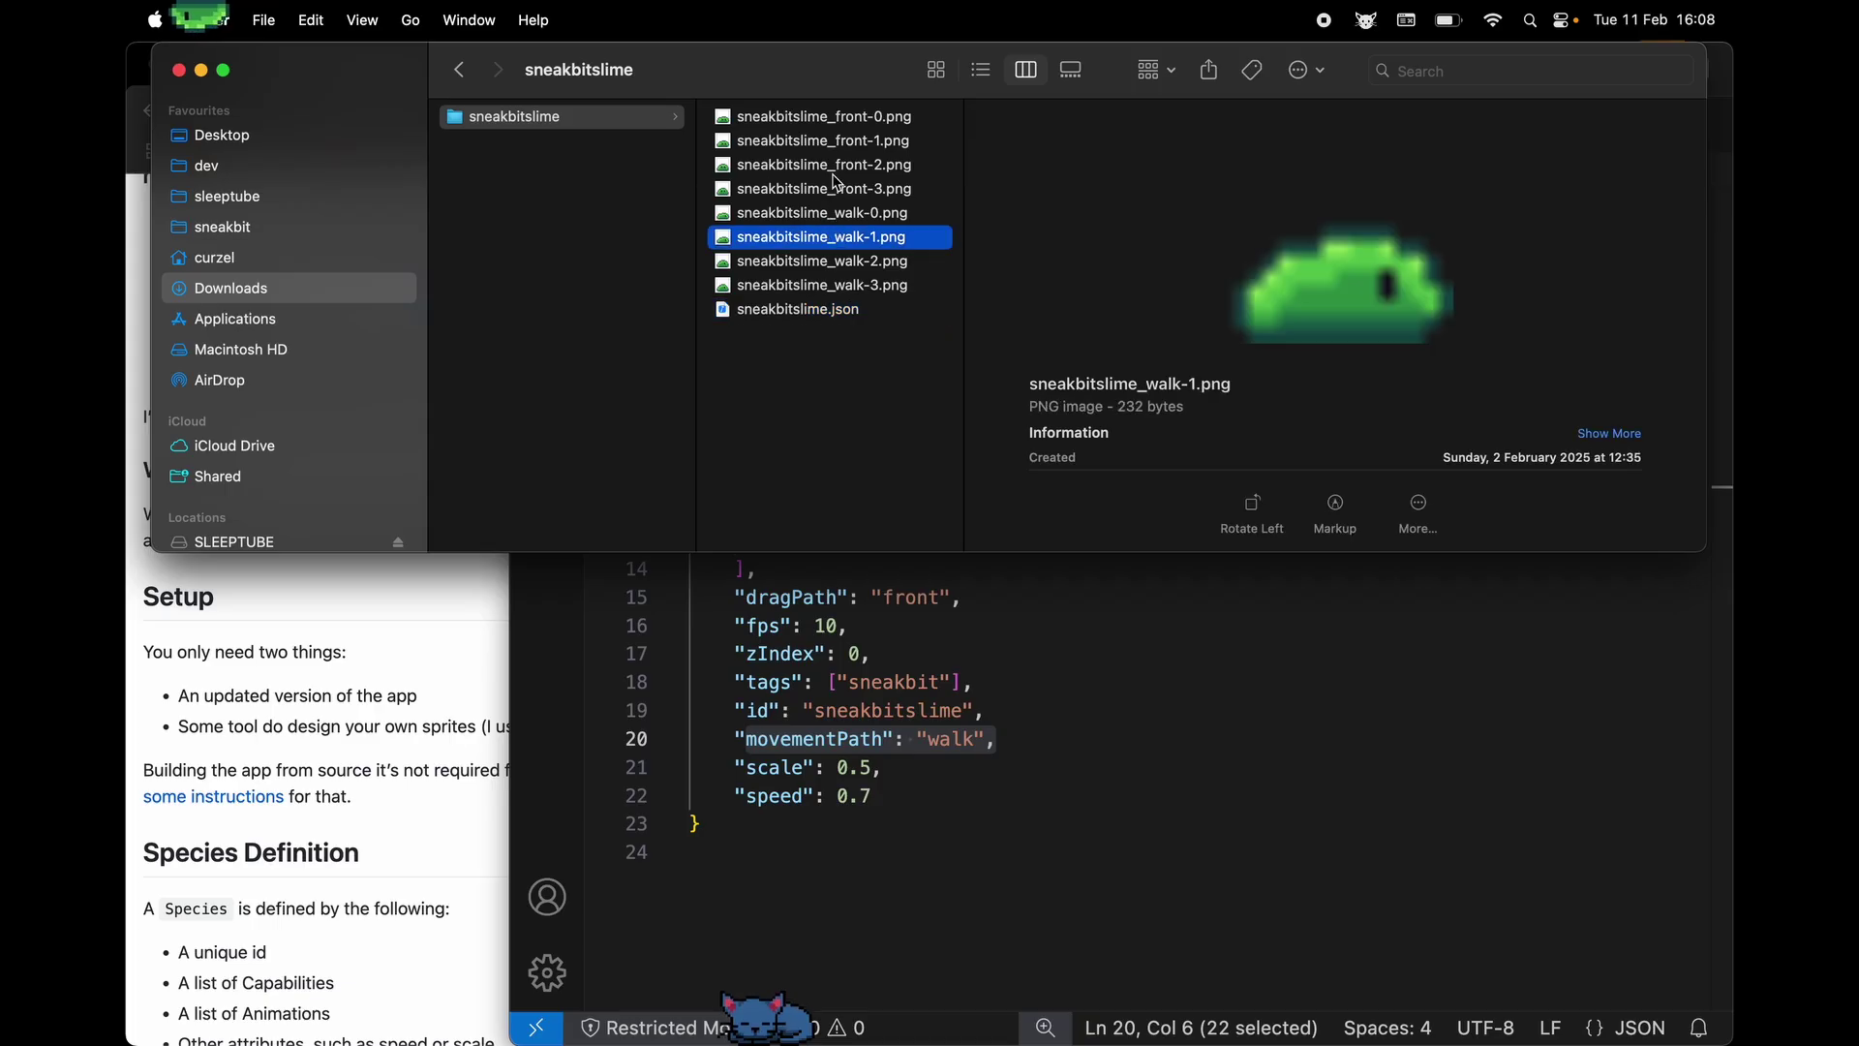
key(Up)
key(Up)
key(Up)
key(Down)
key(Down)
key(Down)
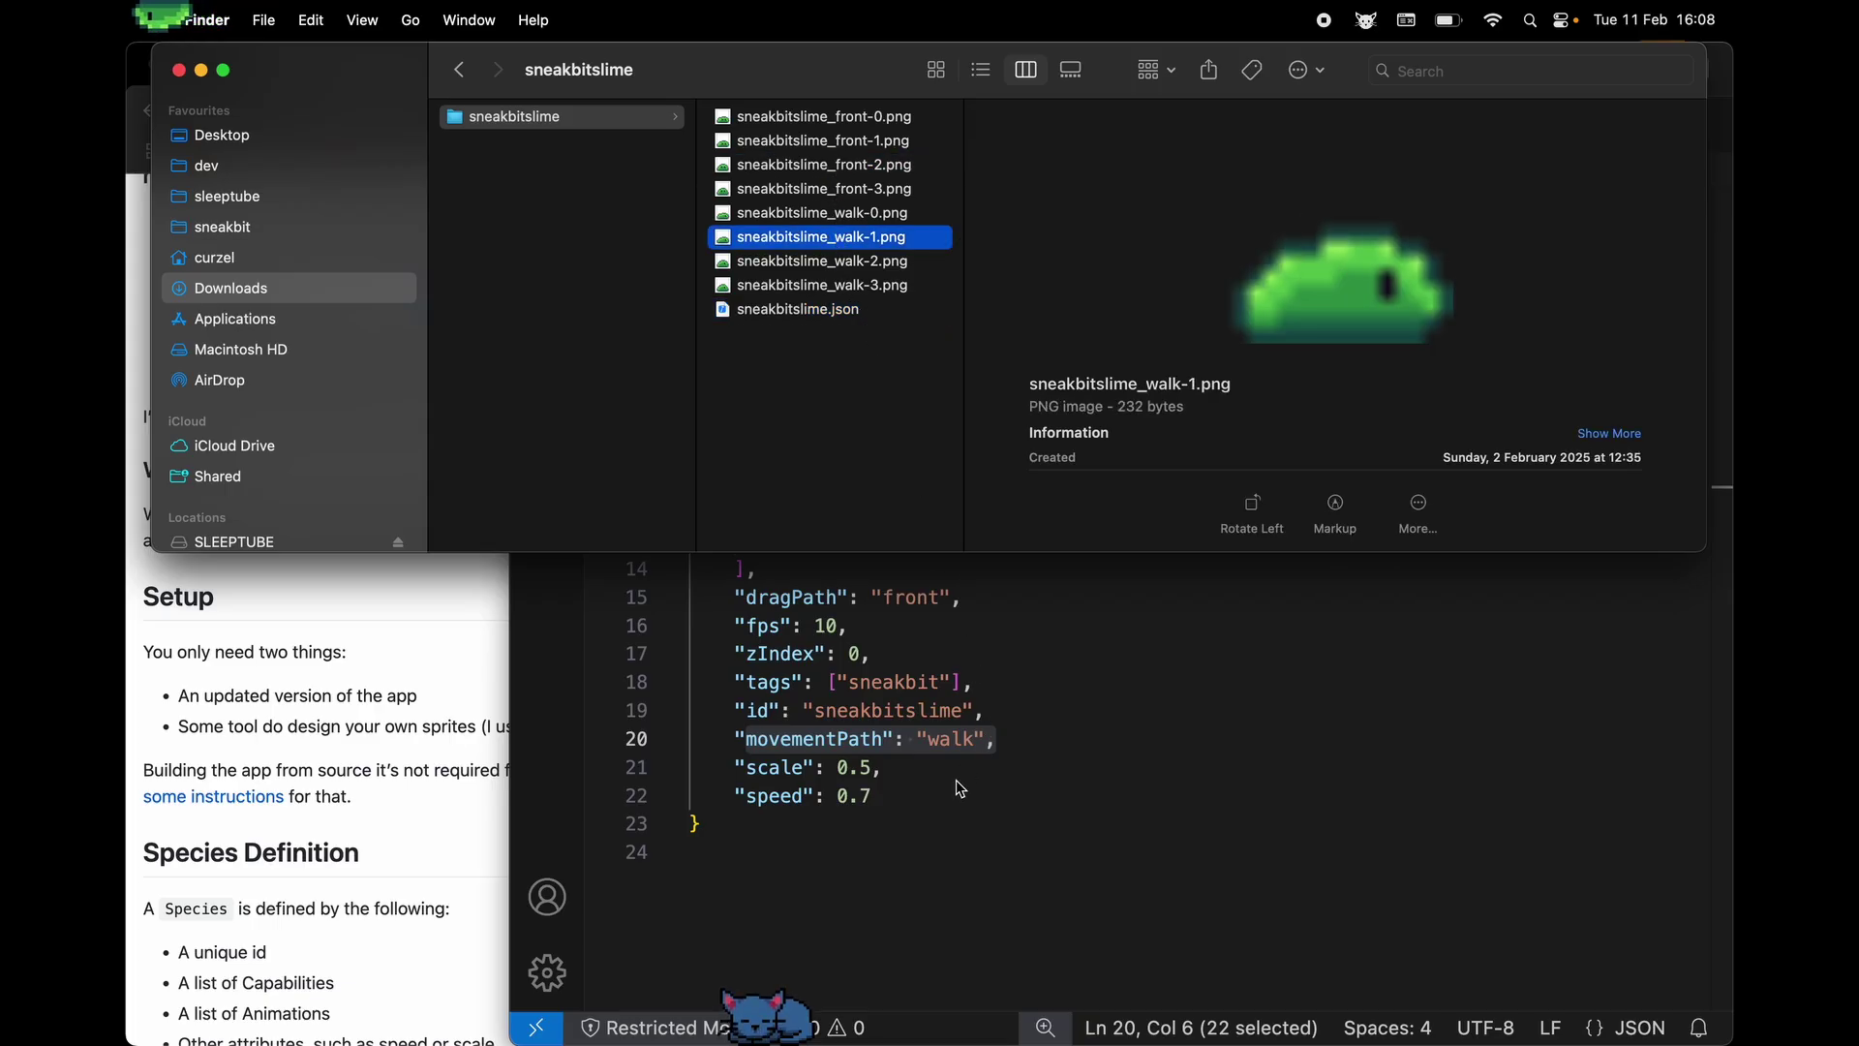
Scroll the Pets grid and put Raiden on the desktop beside Blue Cat and Slime
click(990, 784)
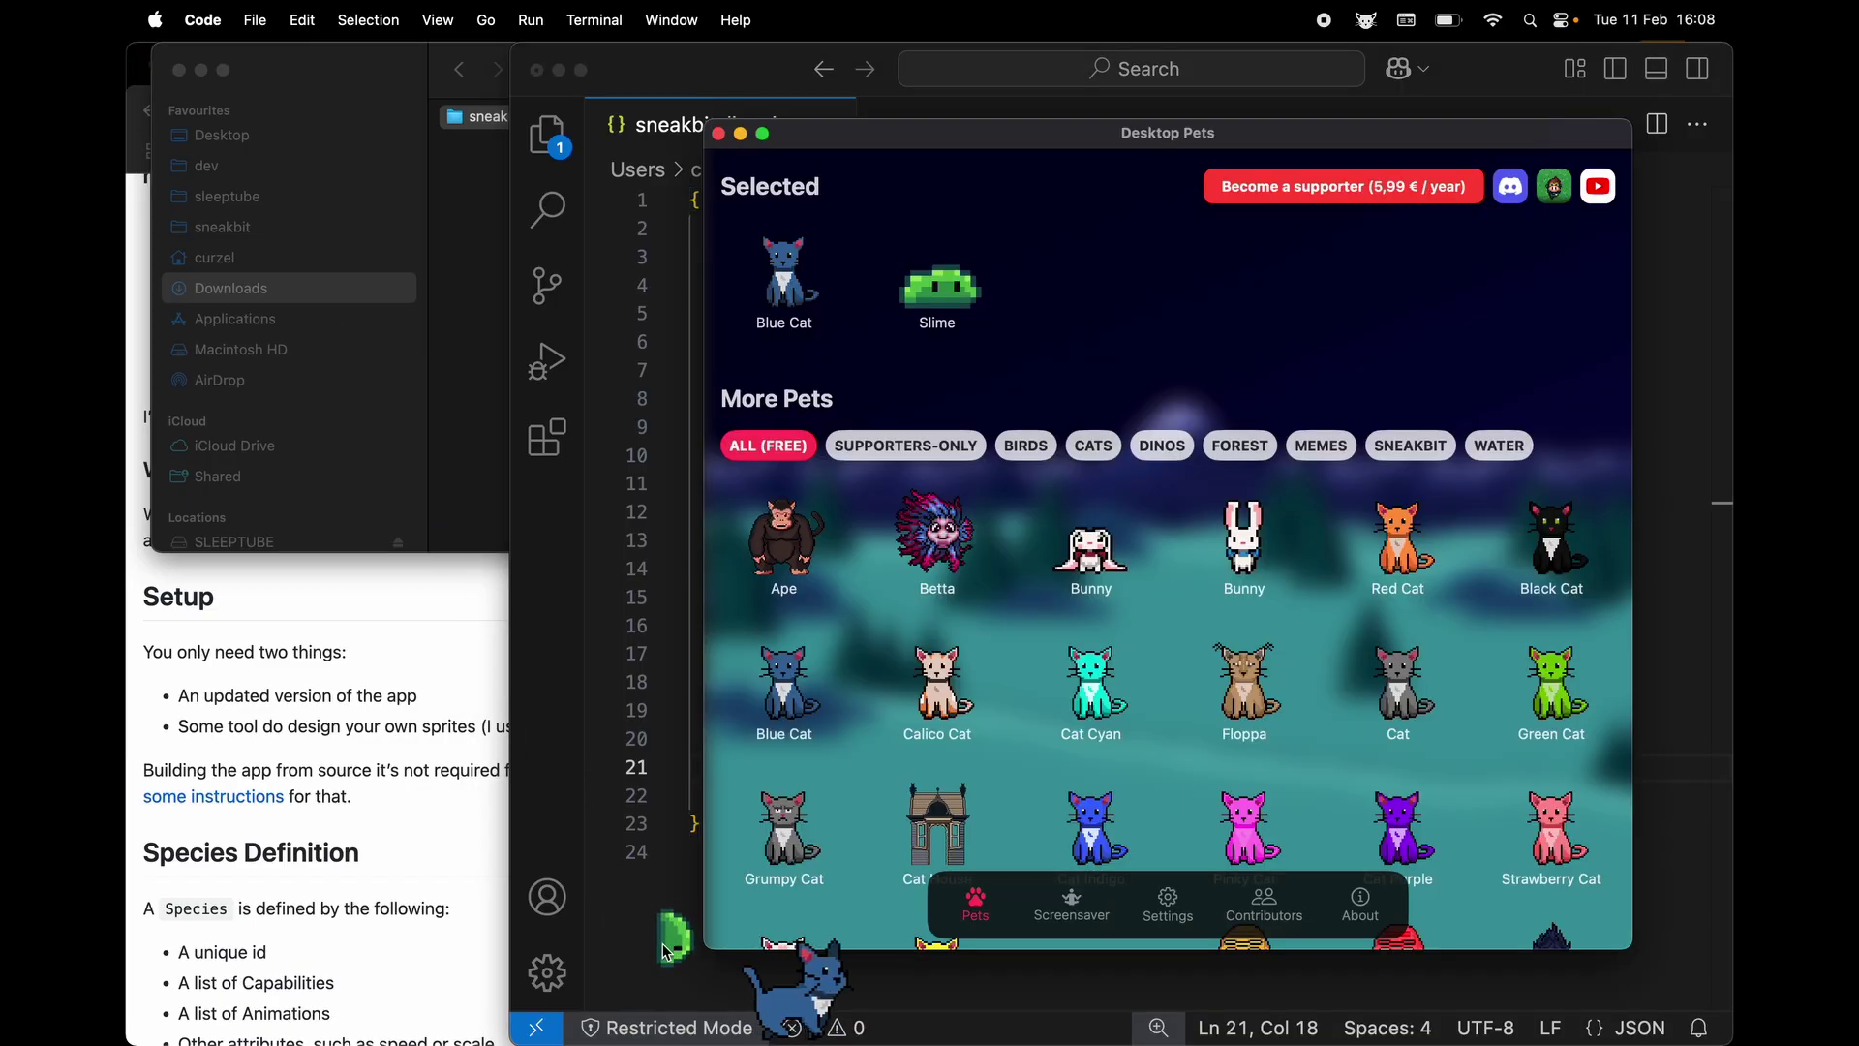
mouse_move(668, 1027)
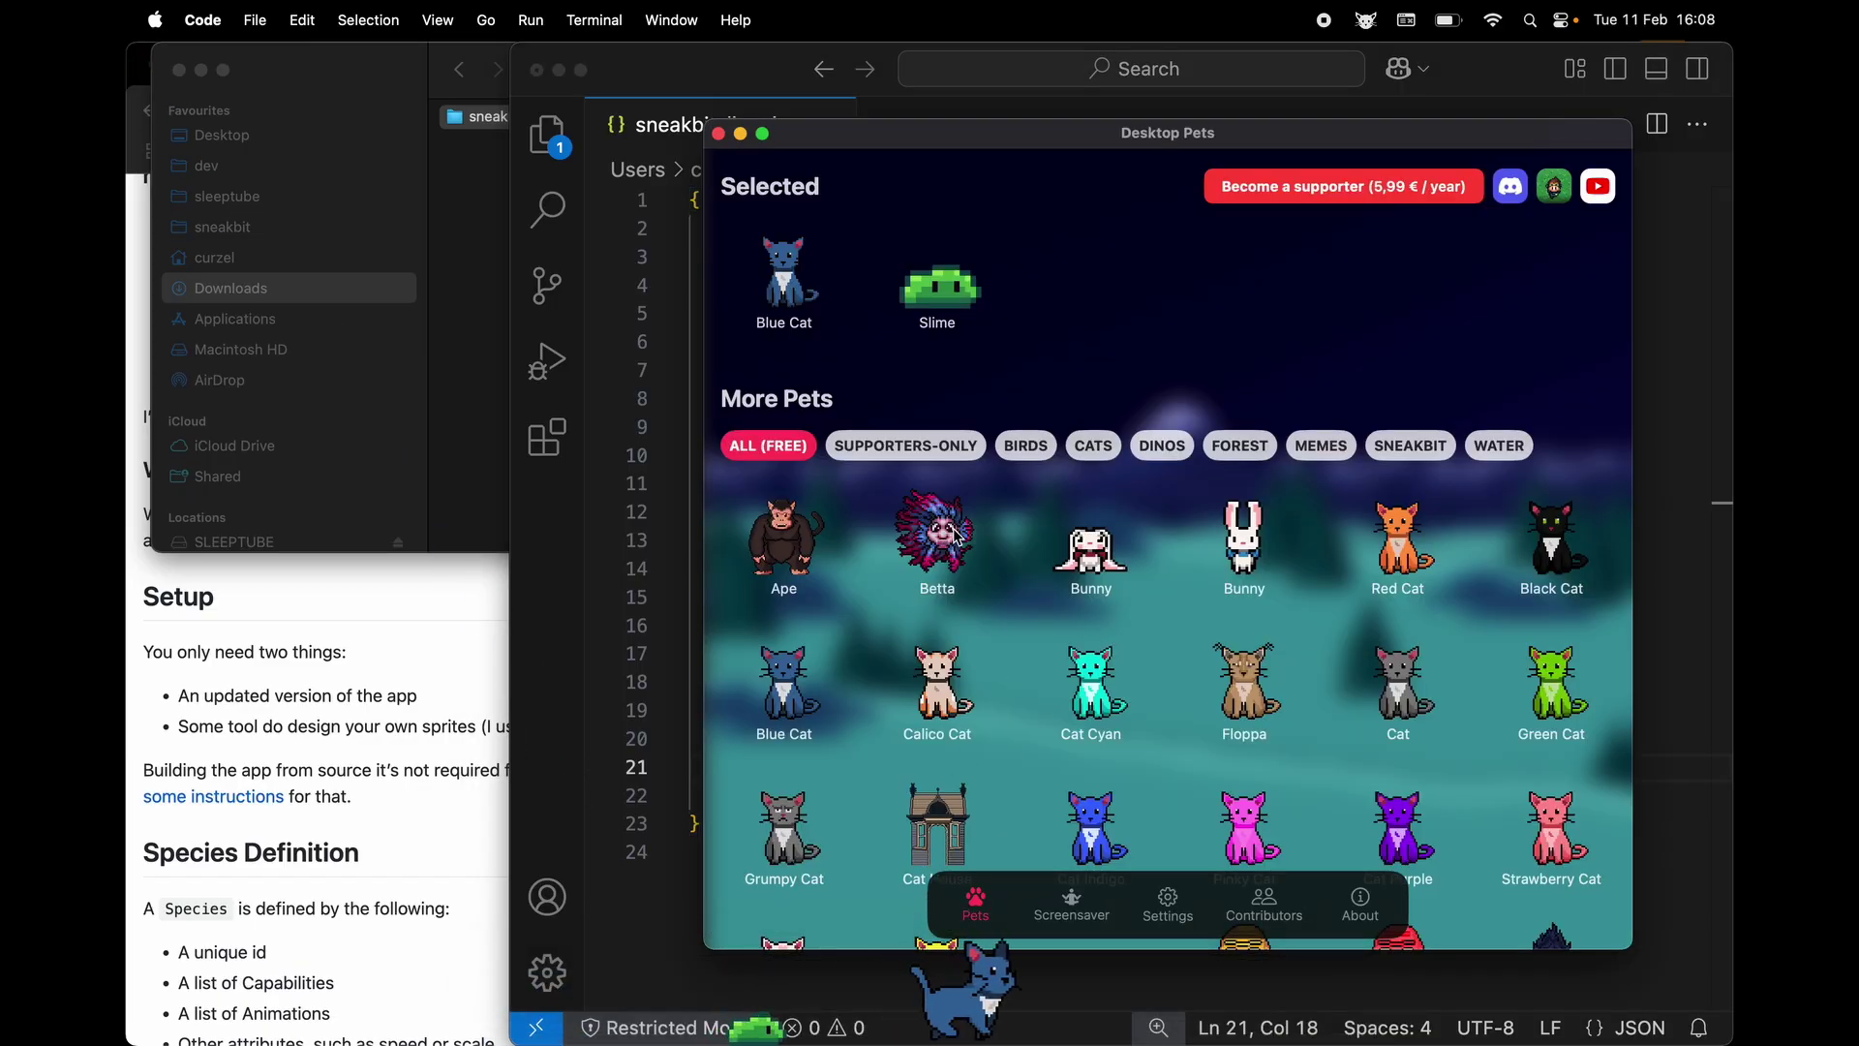
scroll(1158, 620, down, 15)
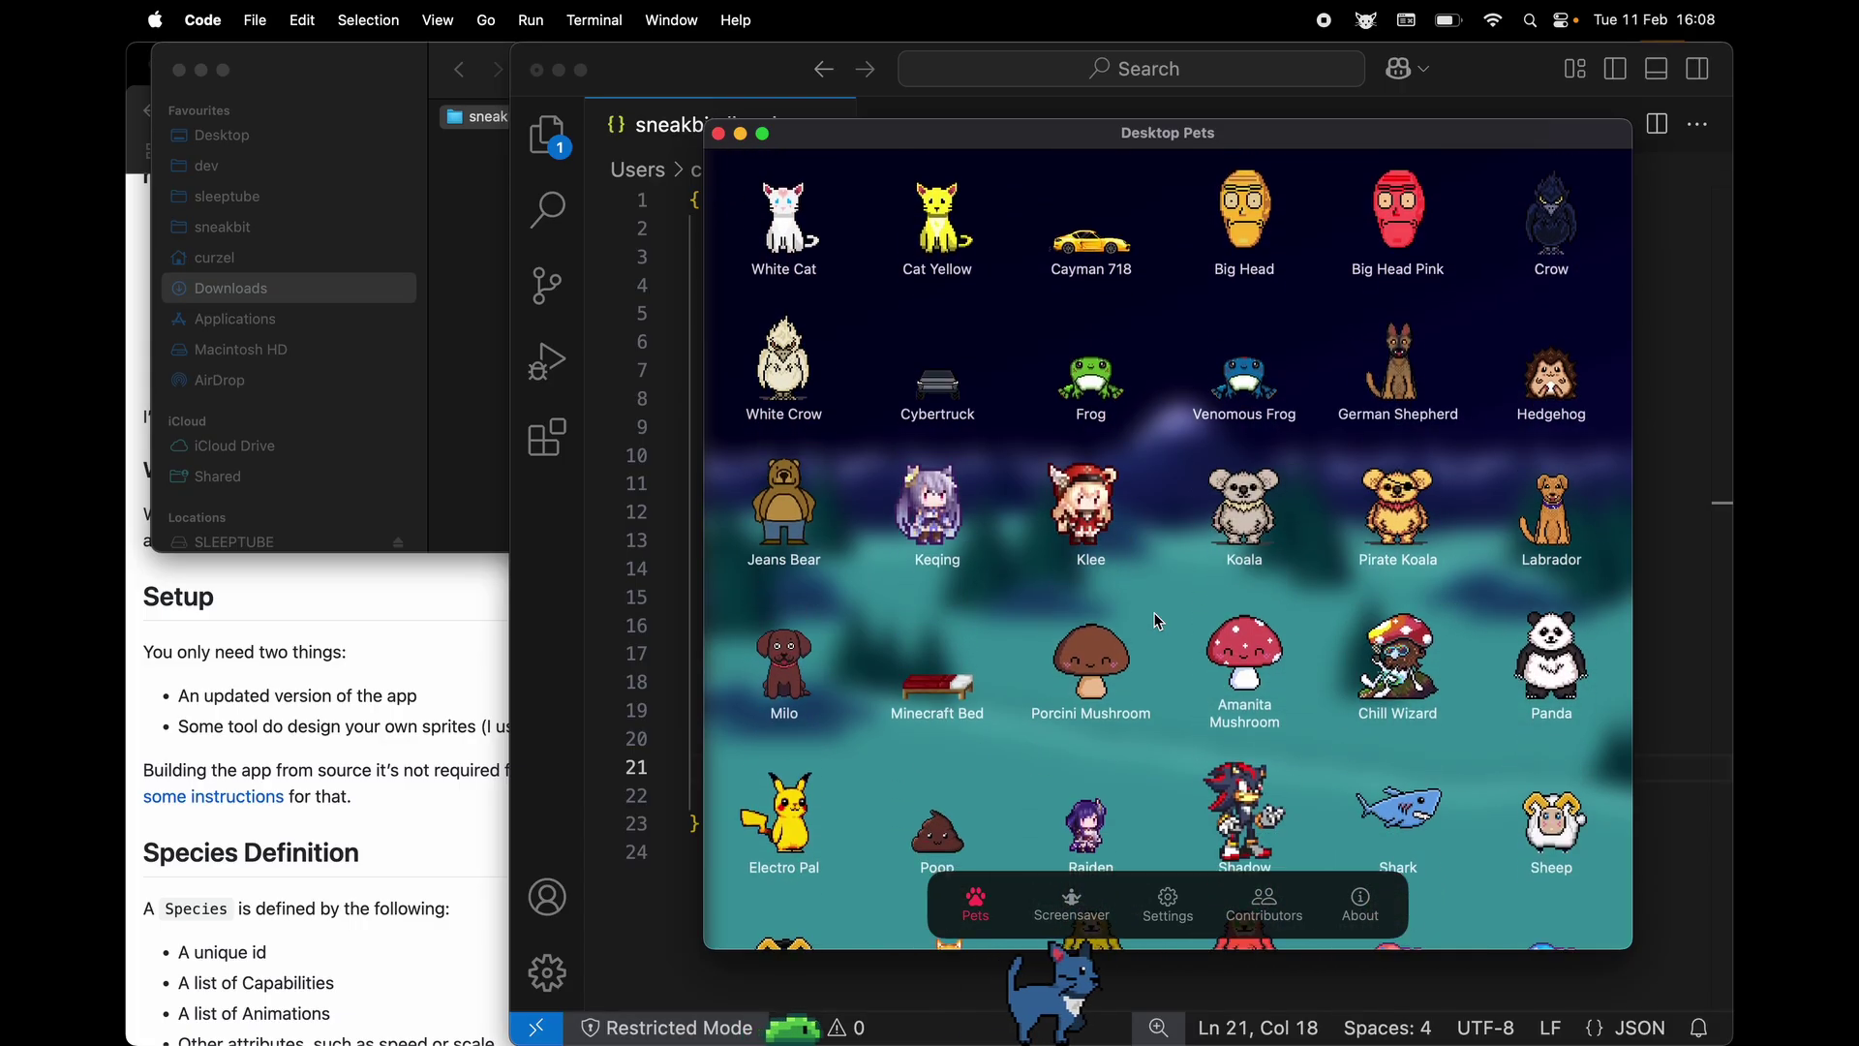
scroll(1065, 634, down, 3)
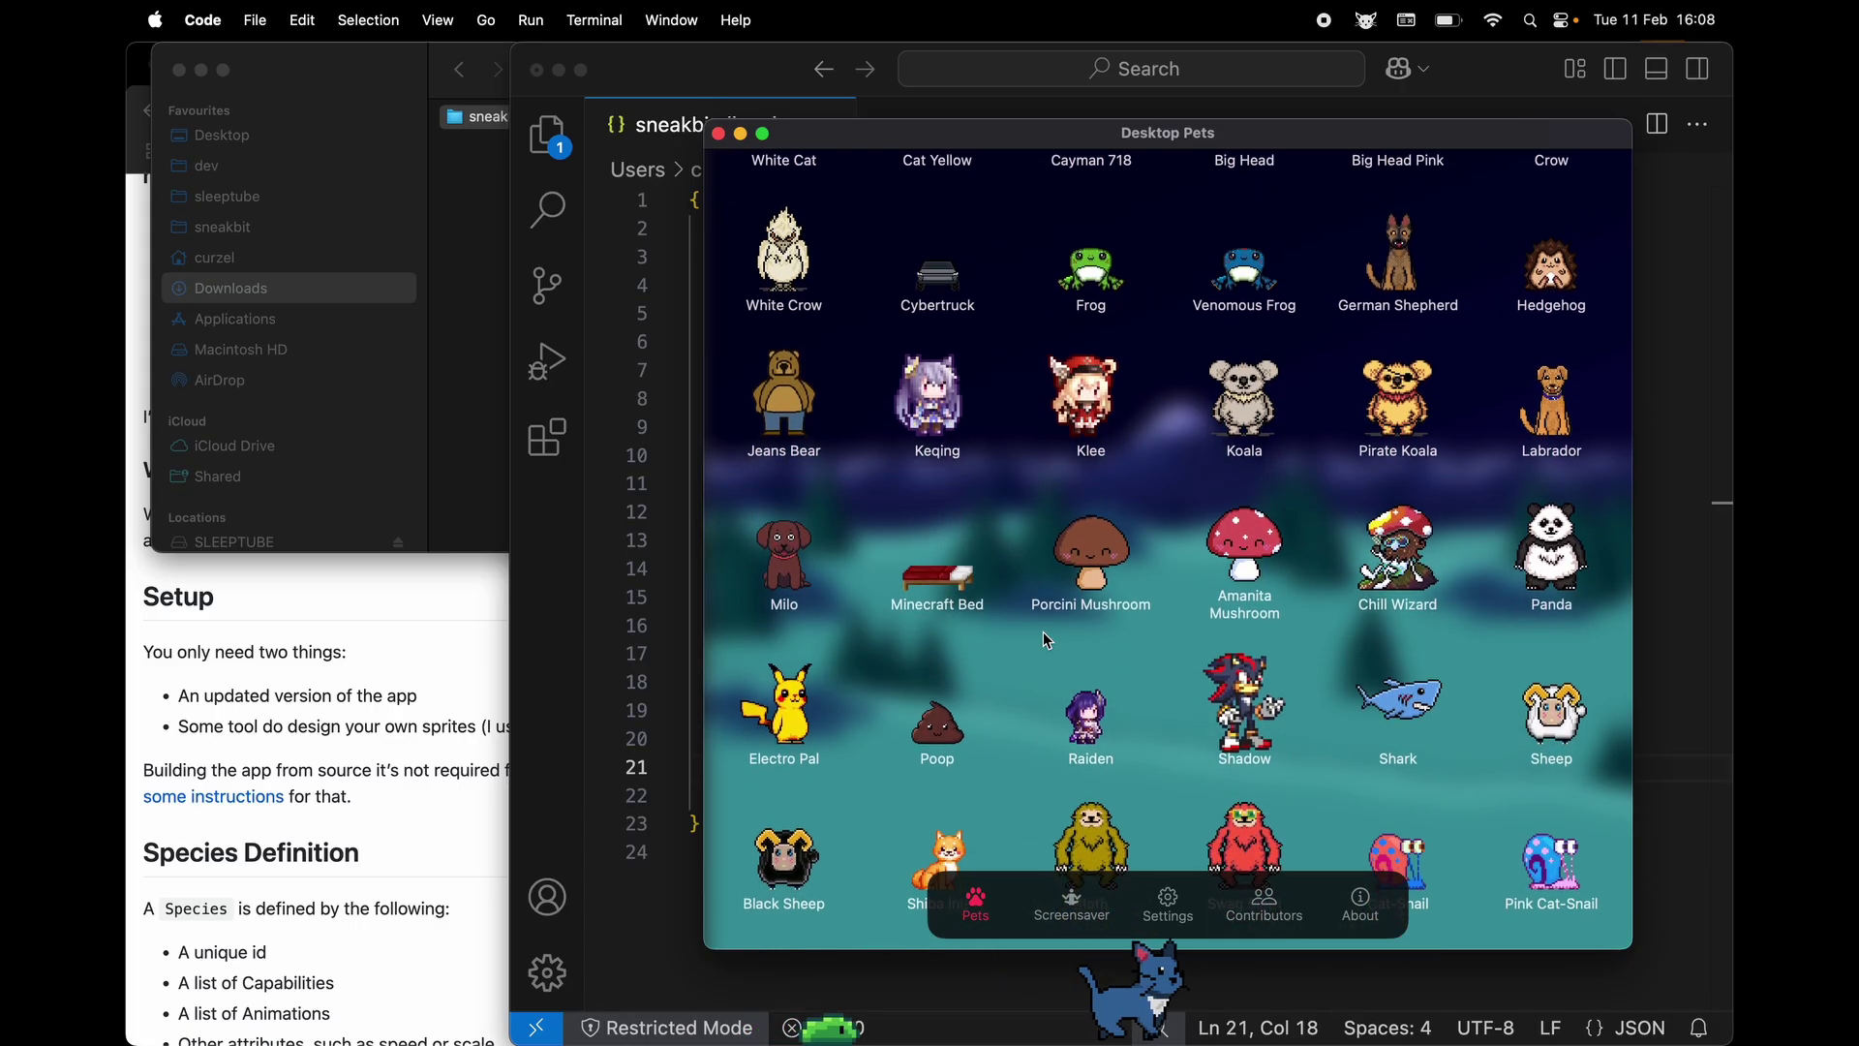
click(1111, 719)
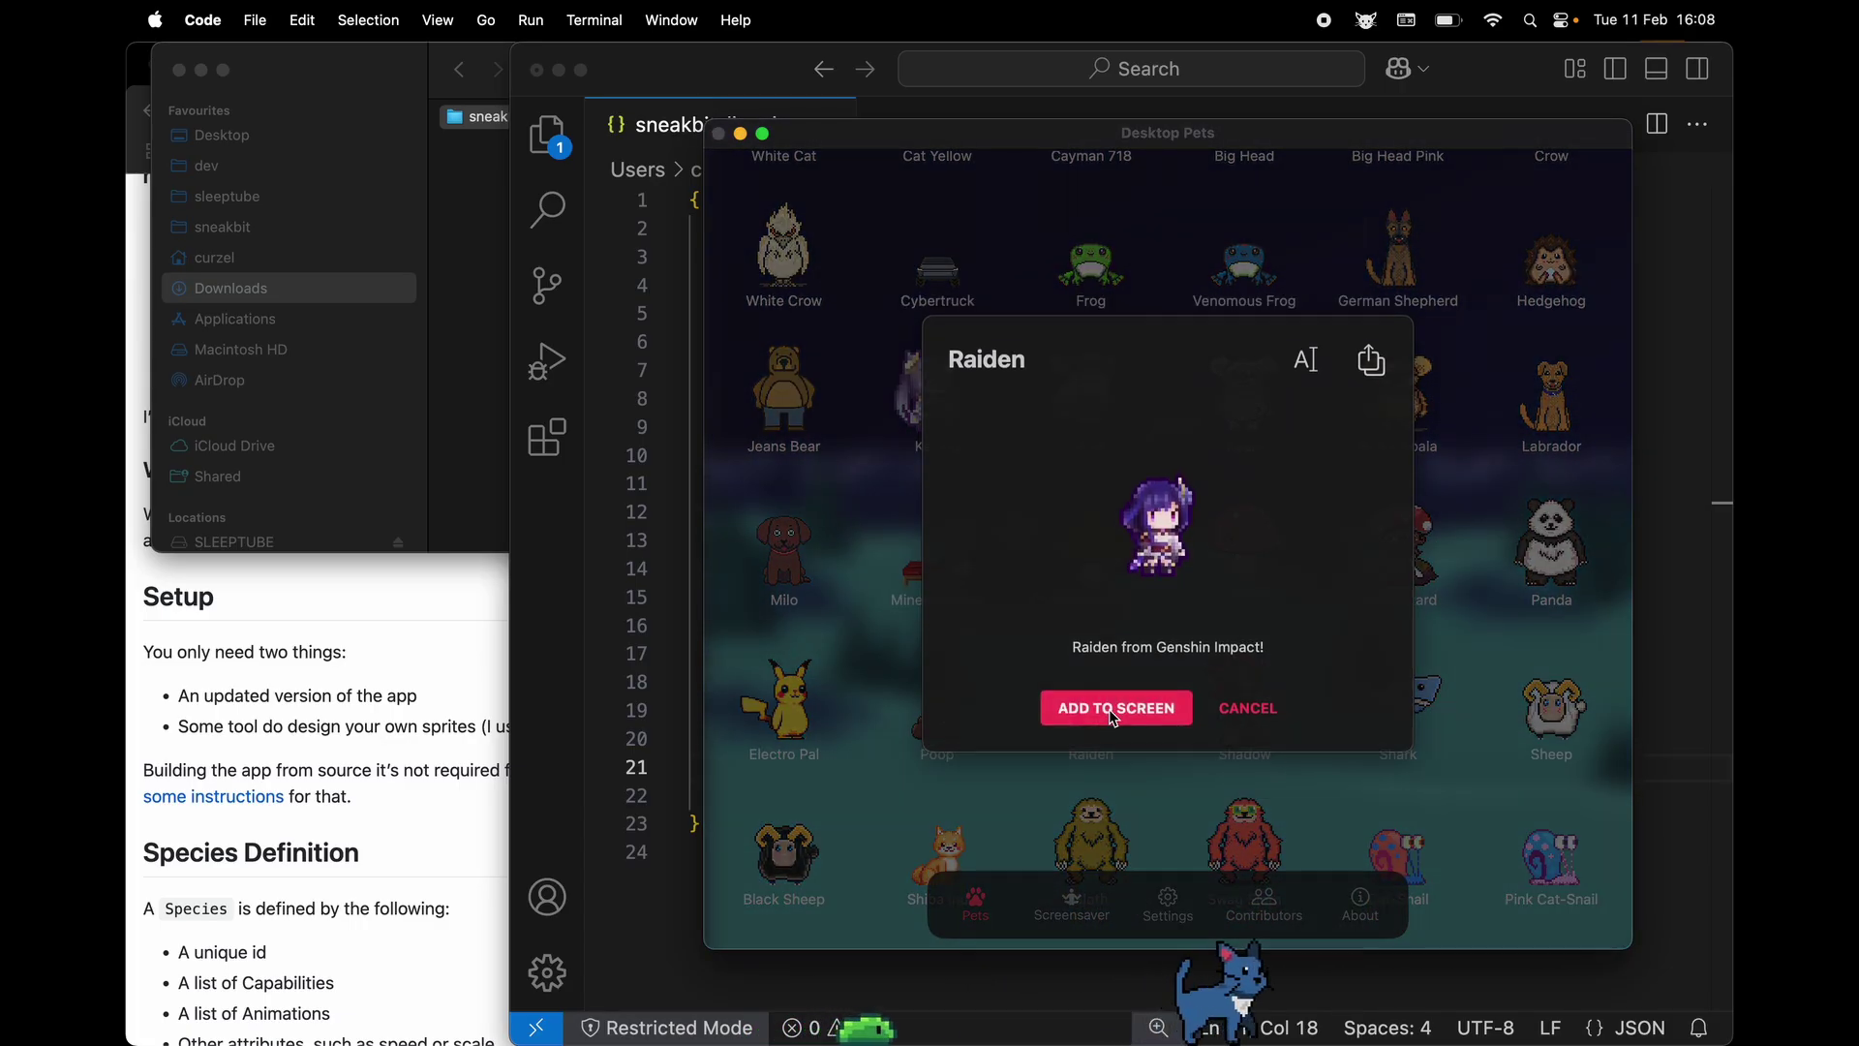
click(1114, 716)
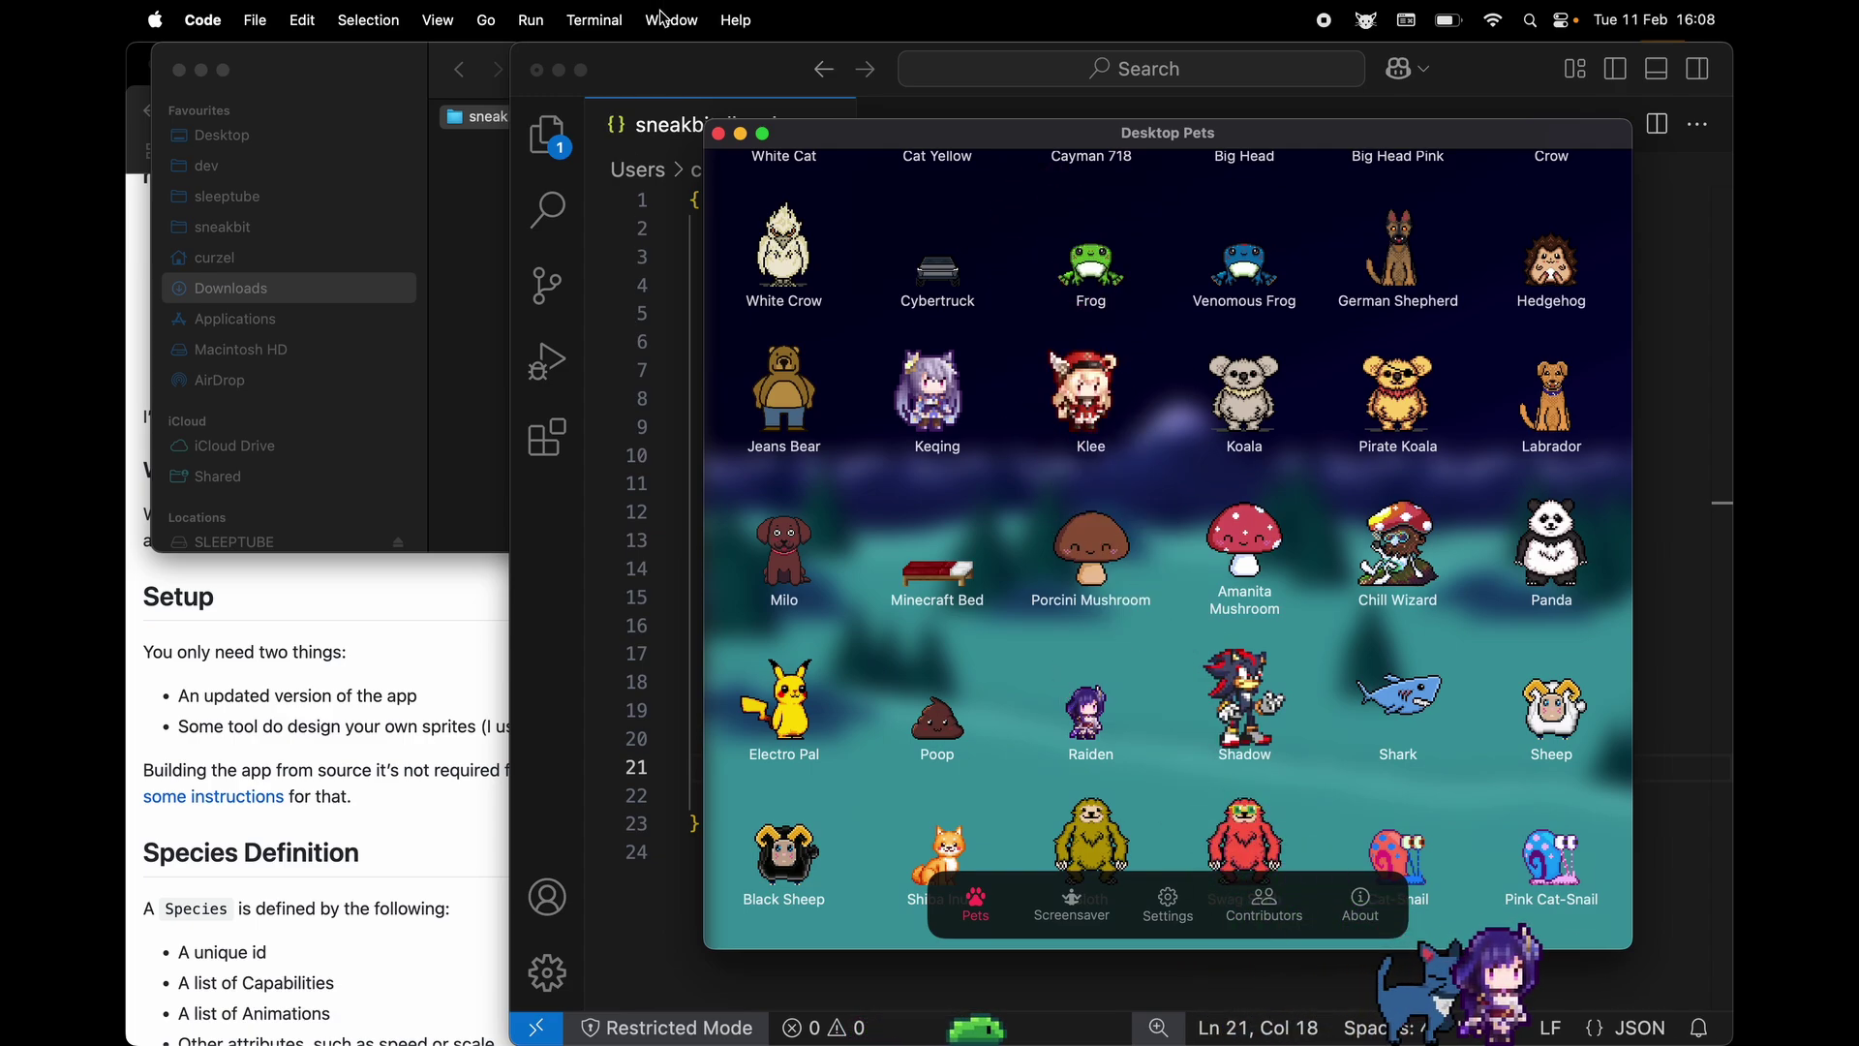
click(690, 107)
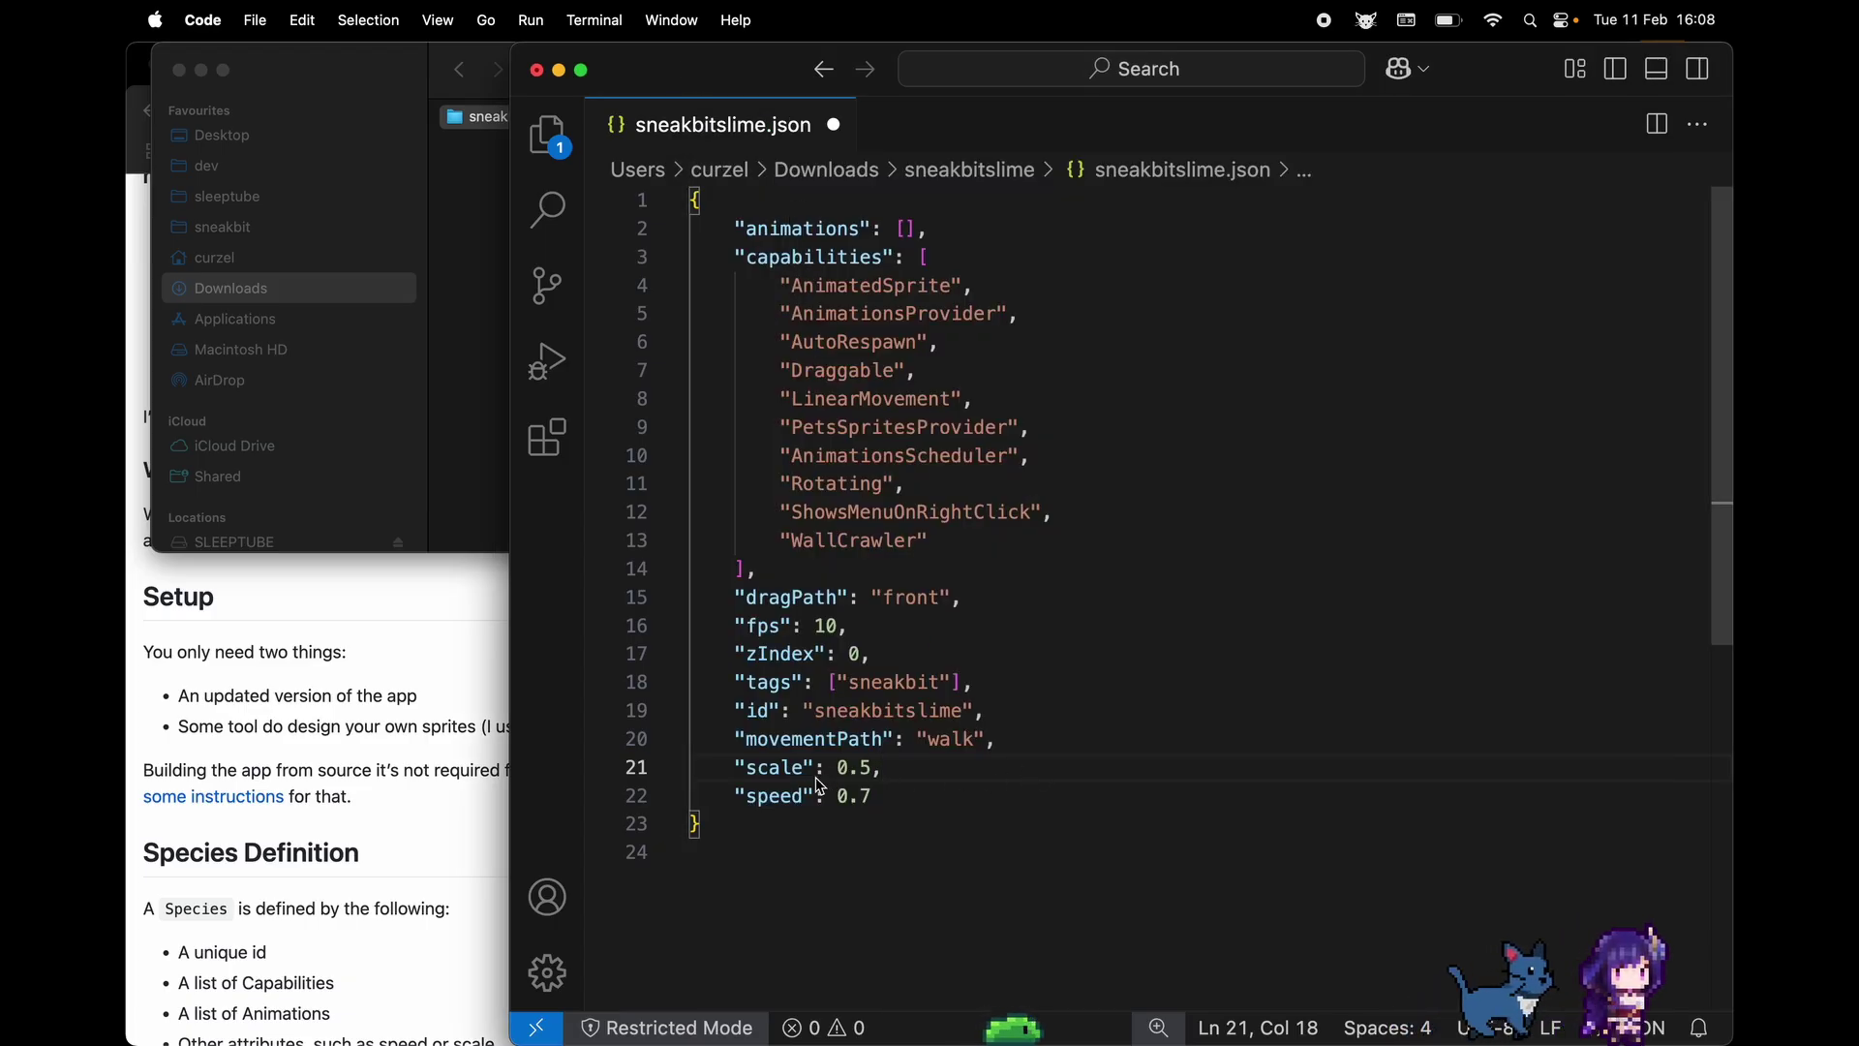
drag(783, 795, 1029, 797)
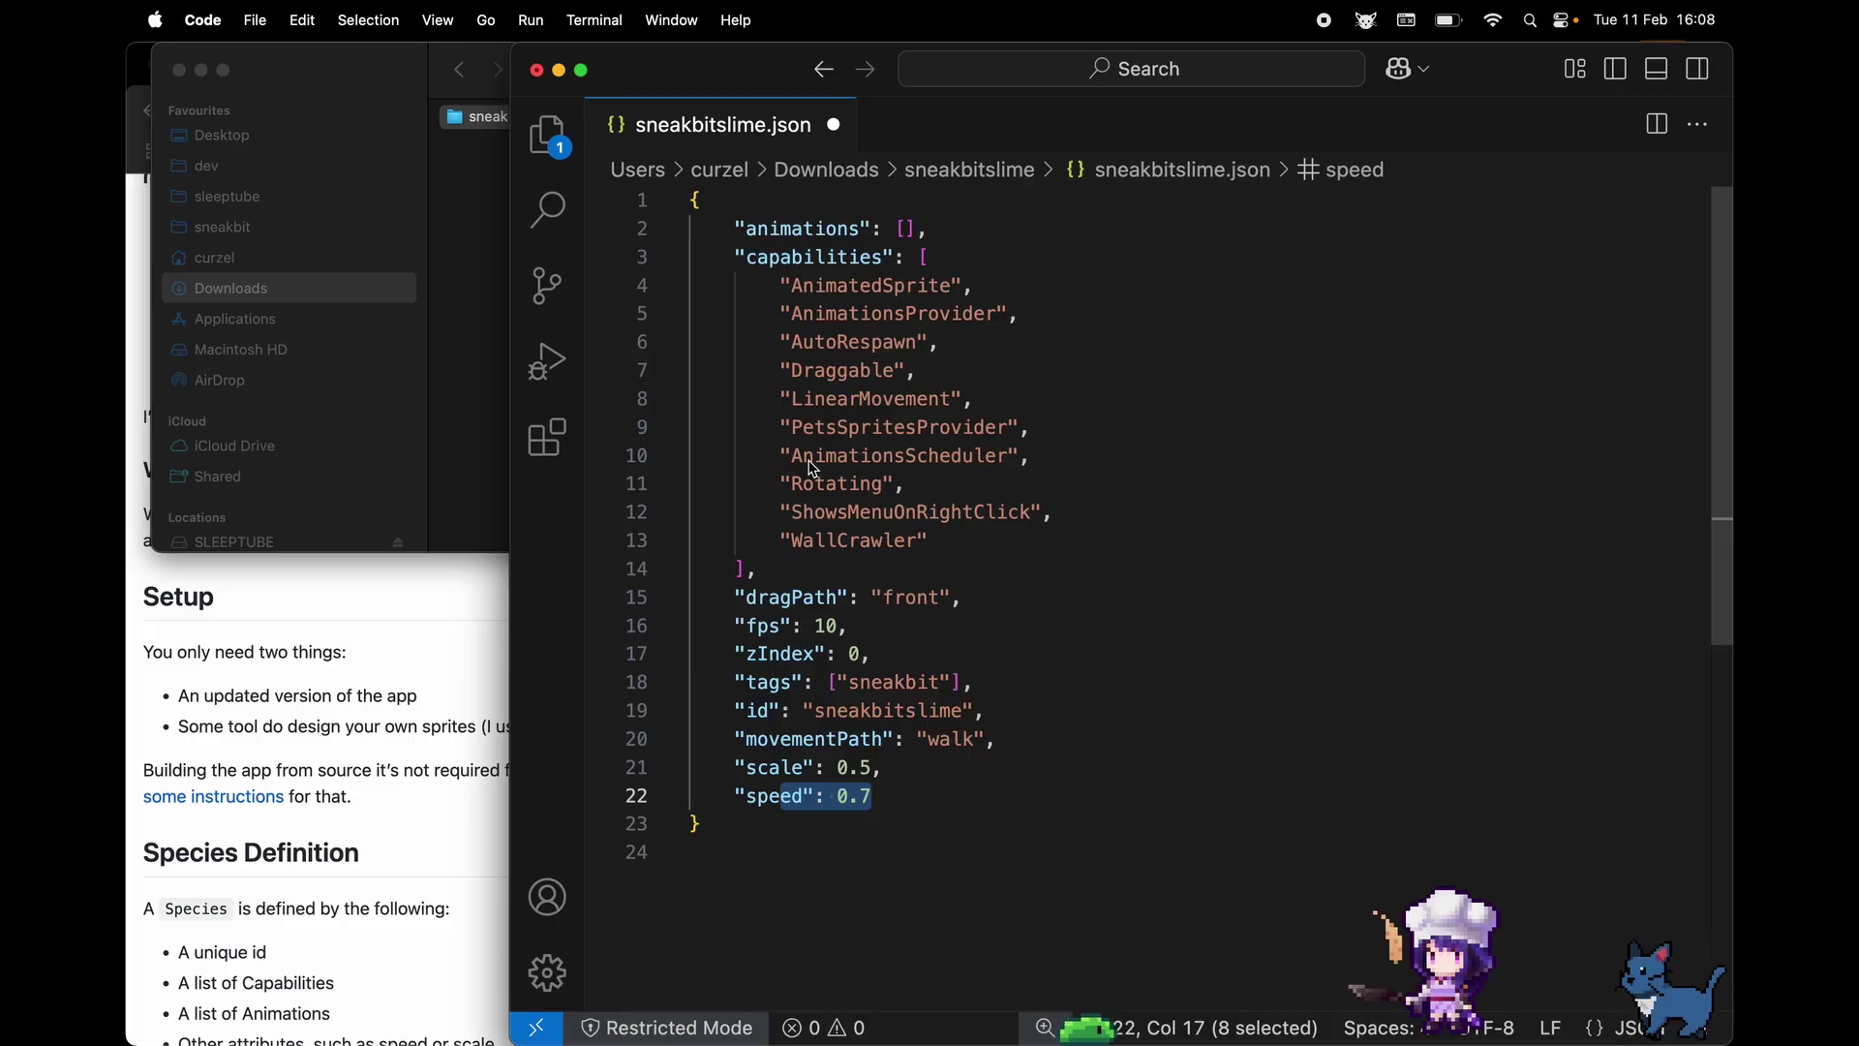
key(super+Tab)
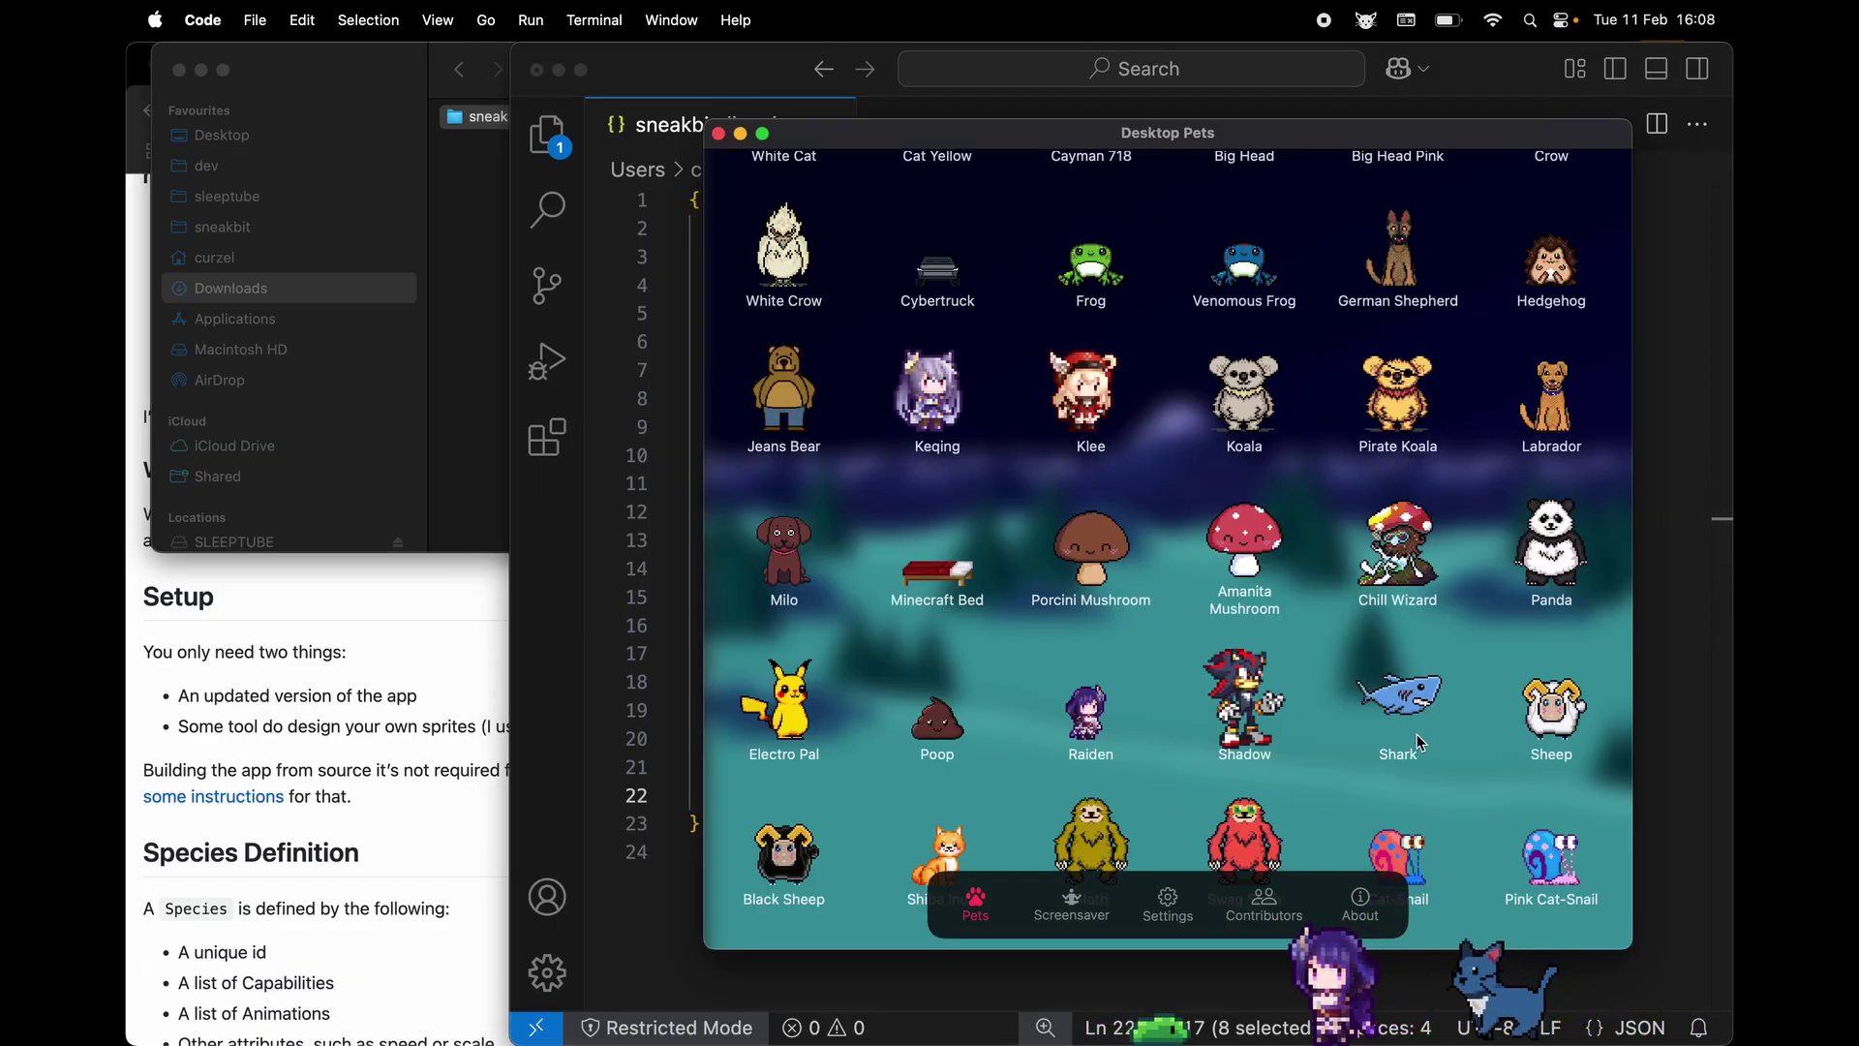
Export the Blue Cat pet from the top of the Pets grid into Downloads
scroll(1344, 476, down, 3)
scroll(1336, 489, up, 8)
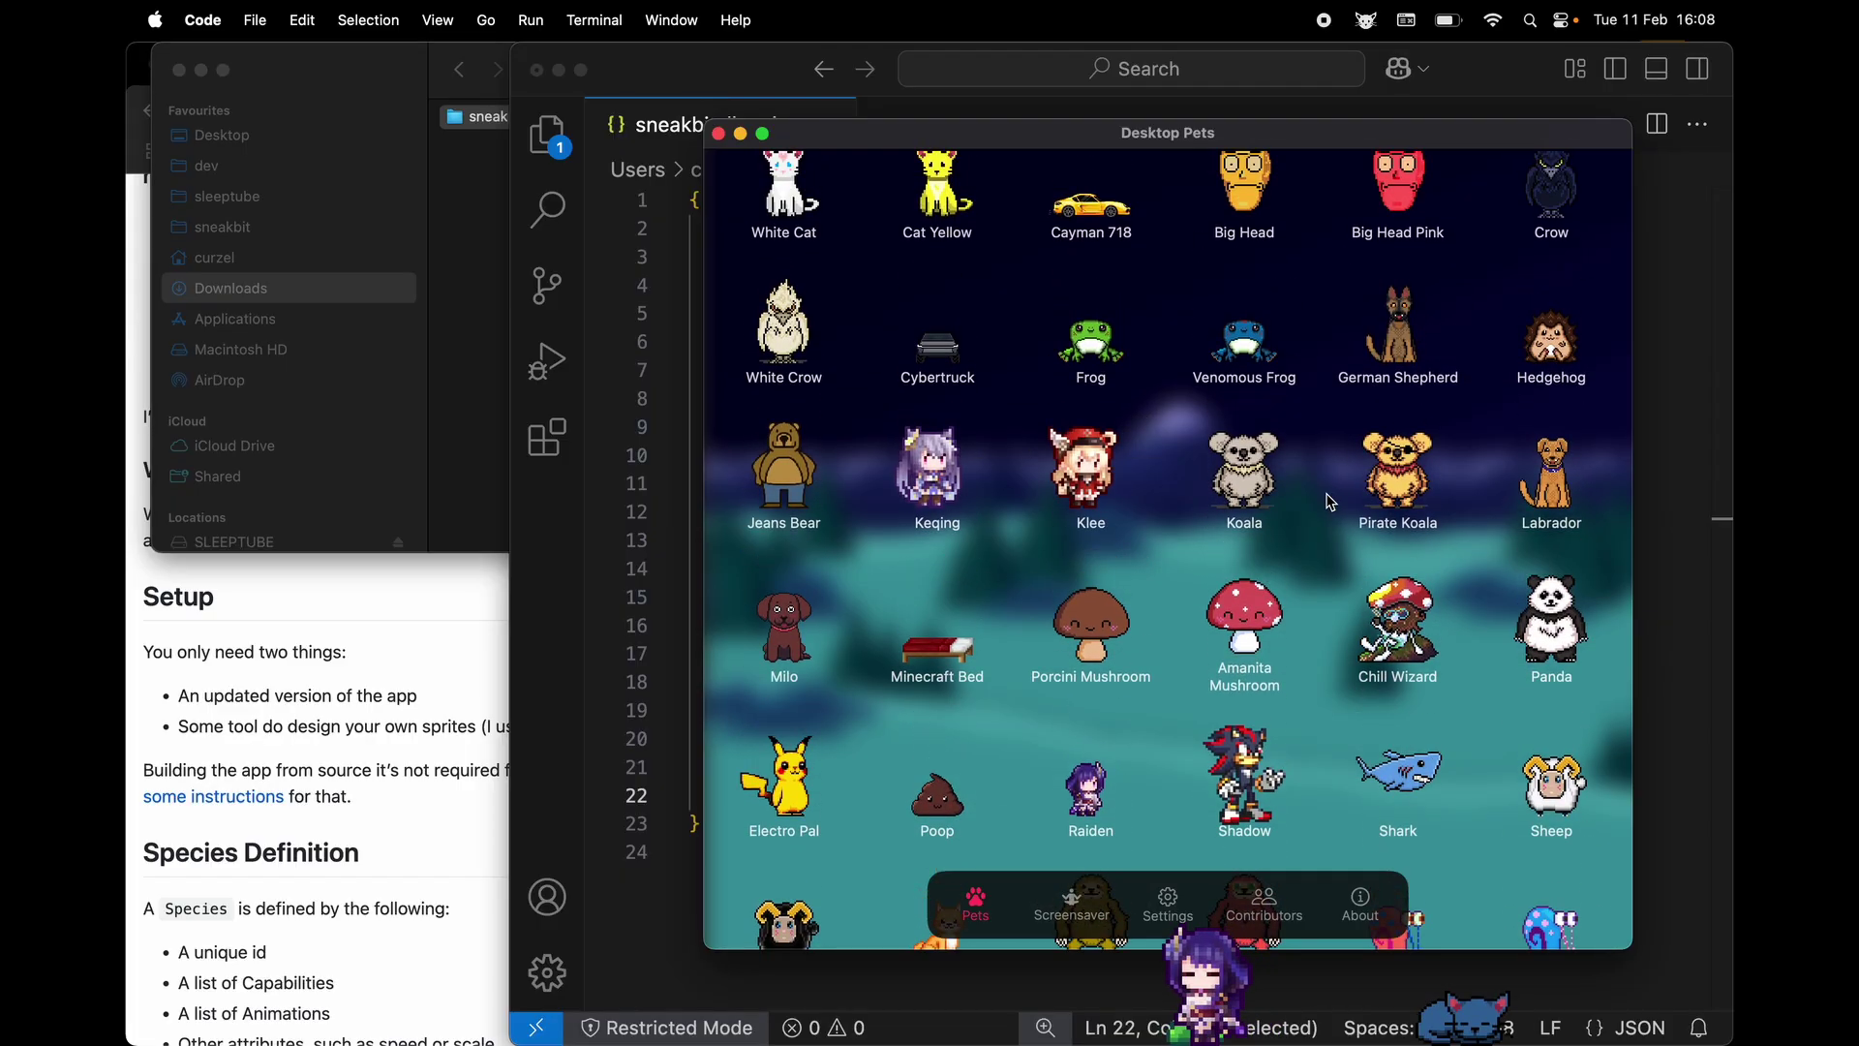
scroll(1336, 465, up, 5)
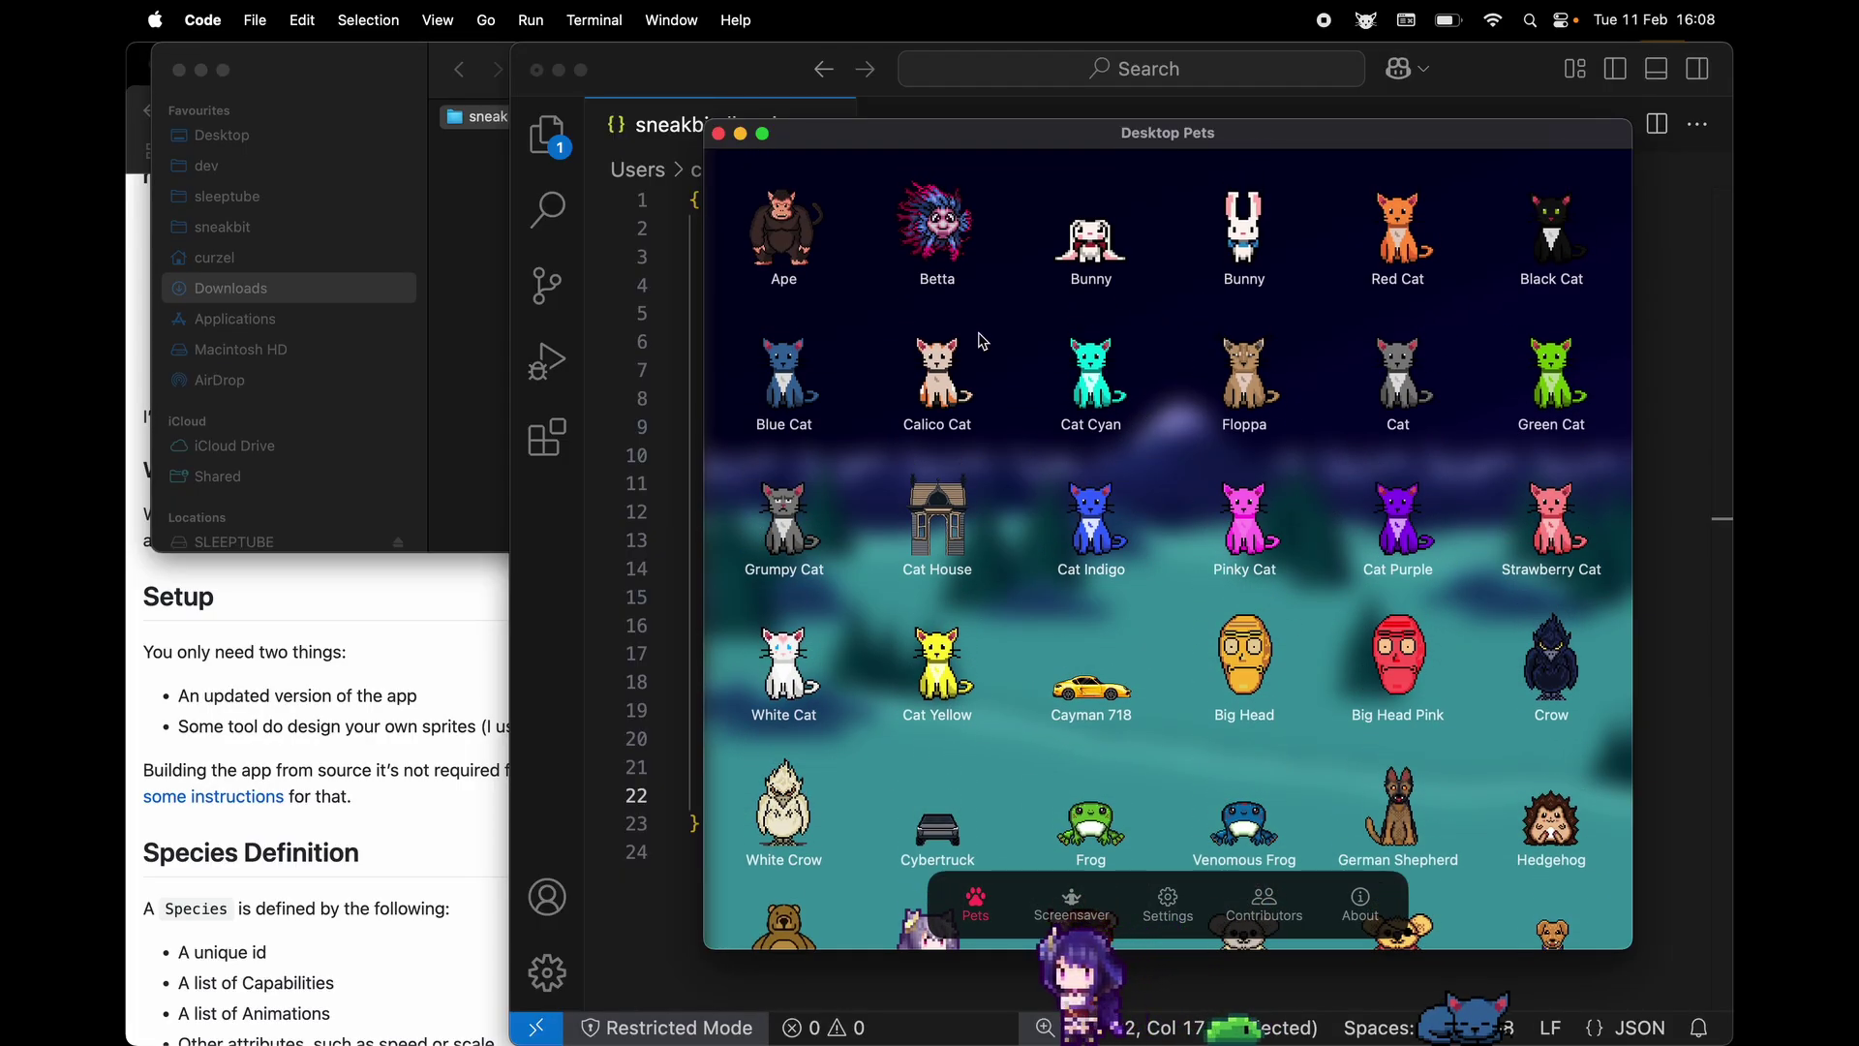
click(790, 400)
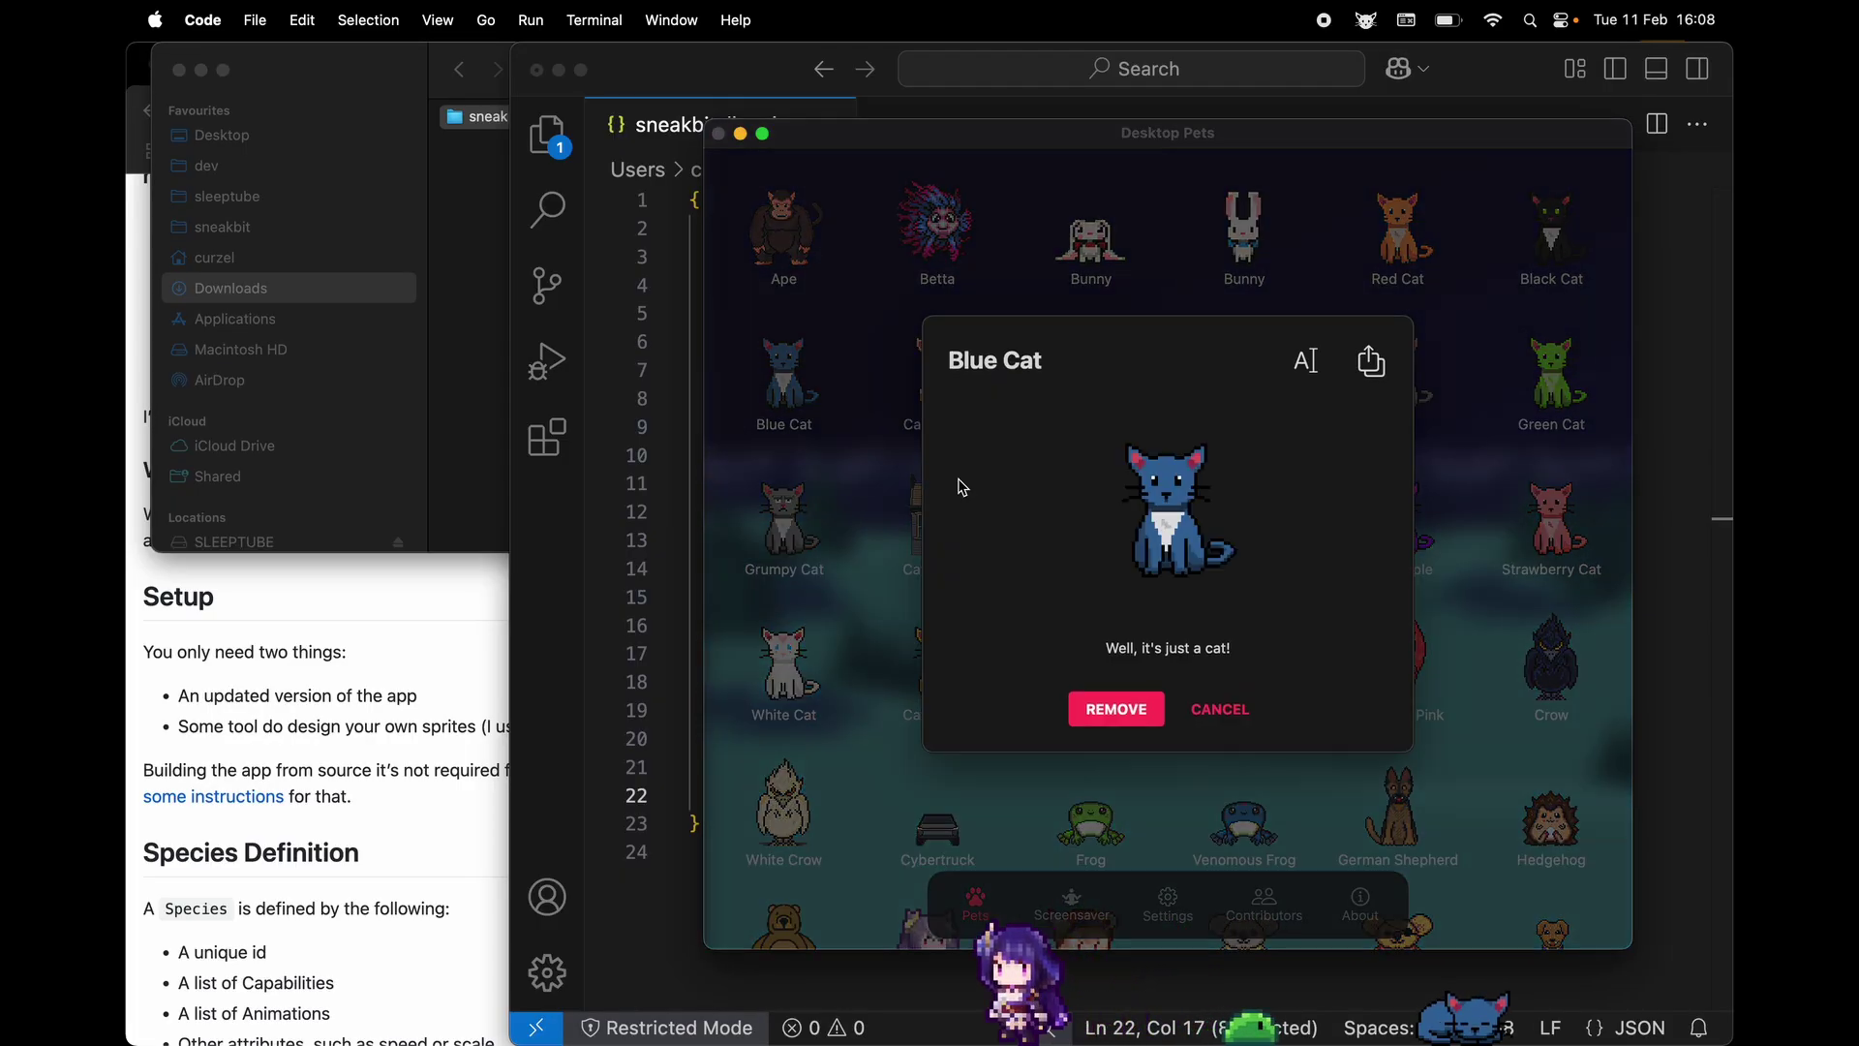
click(1372, 362)
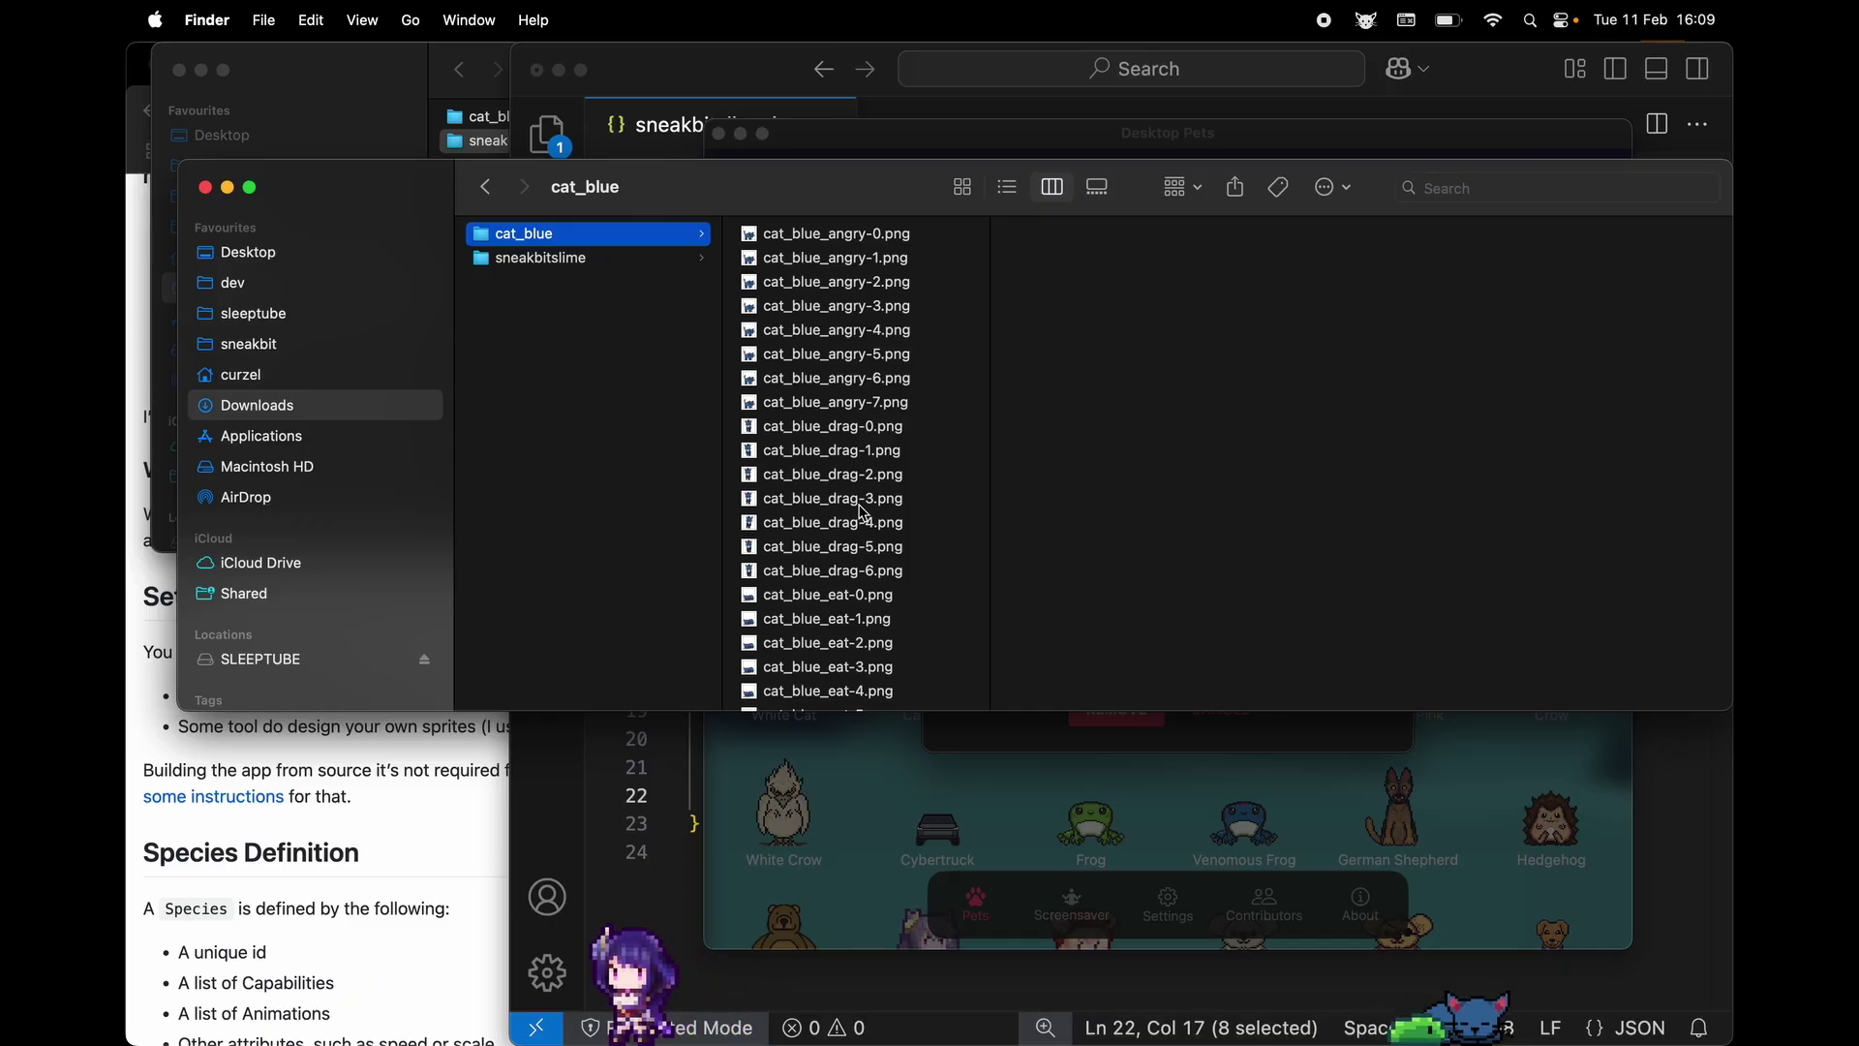
Open cat_blue.json in Visual Studio Code in a widened split pane beside sneakbitslime.json
scroll(865, 514, down, 20)
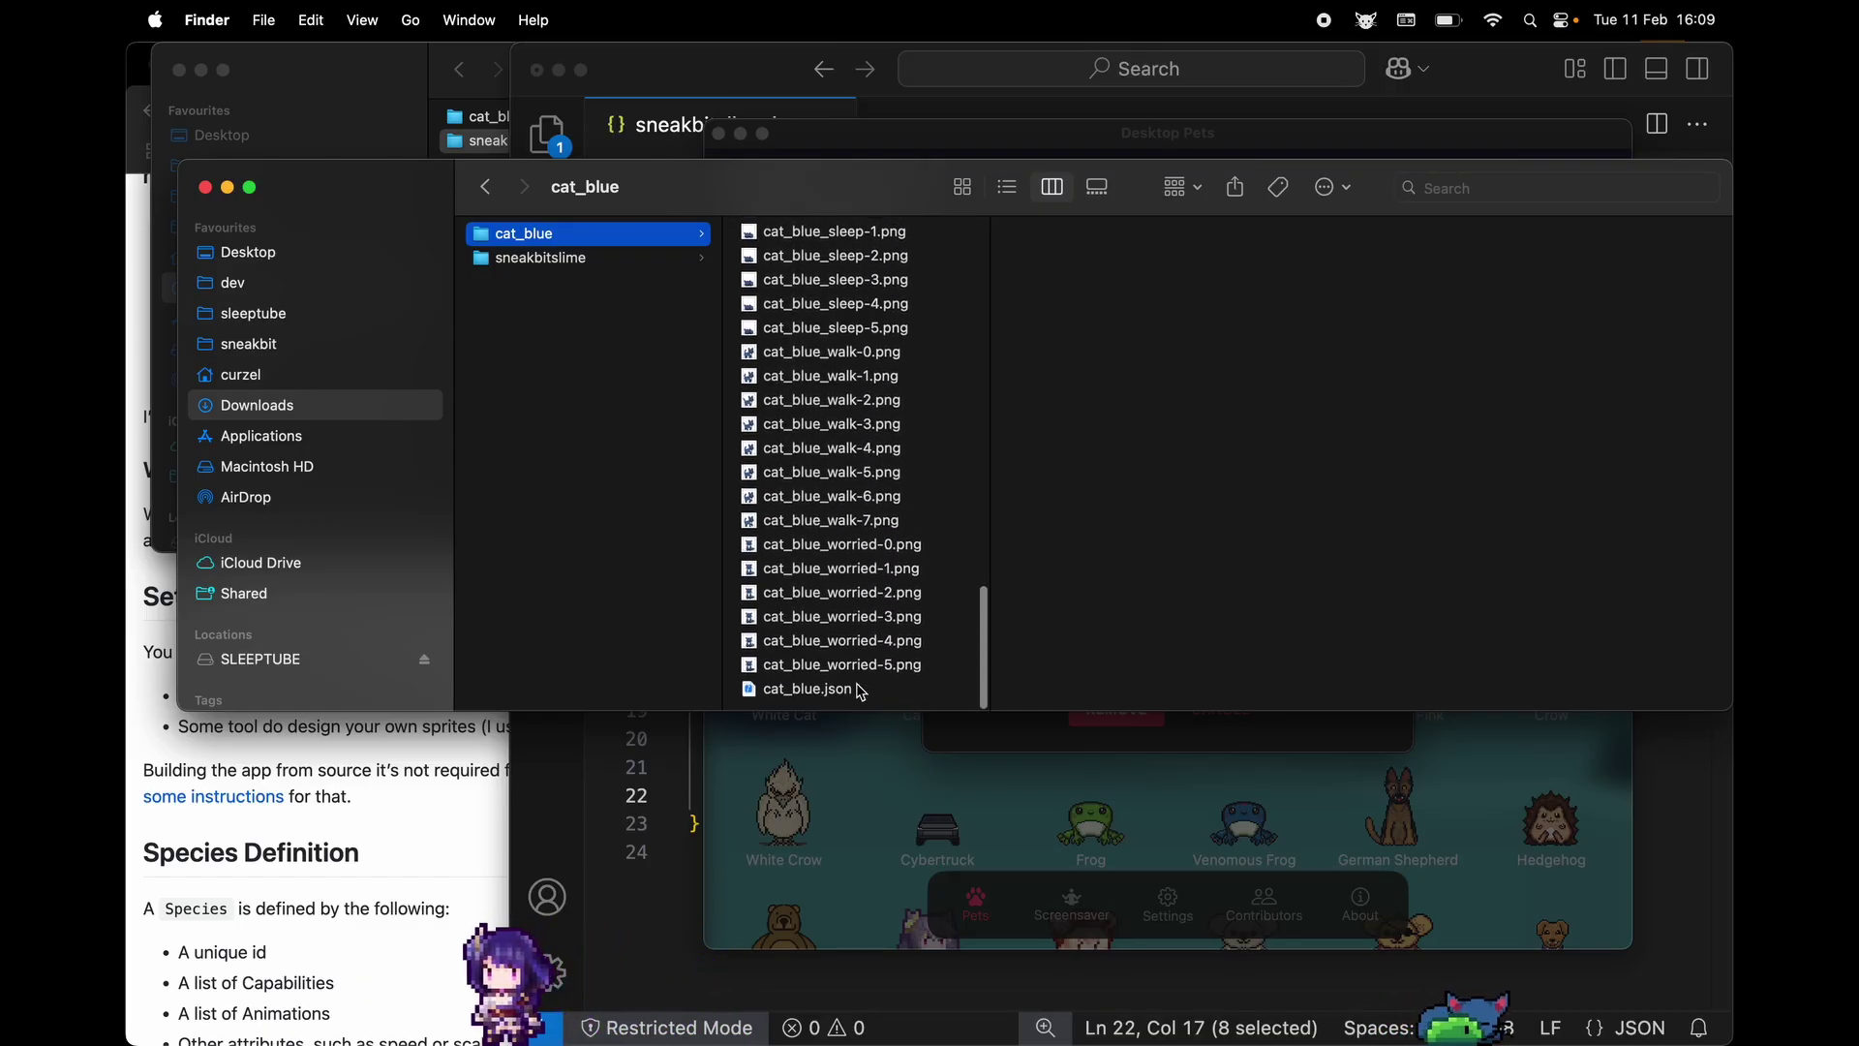
right_click(861, 692)
mouse_move(968, 572)
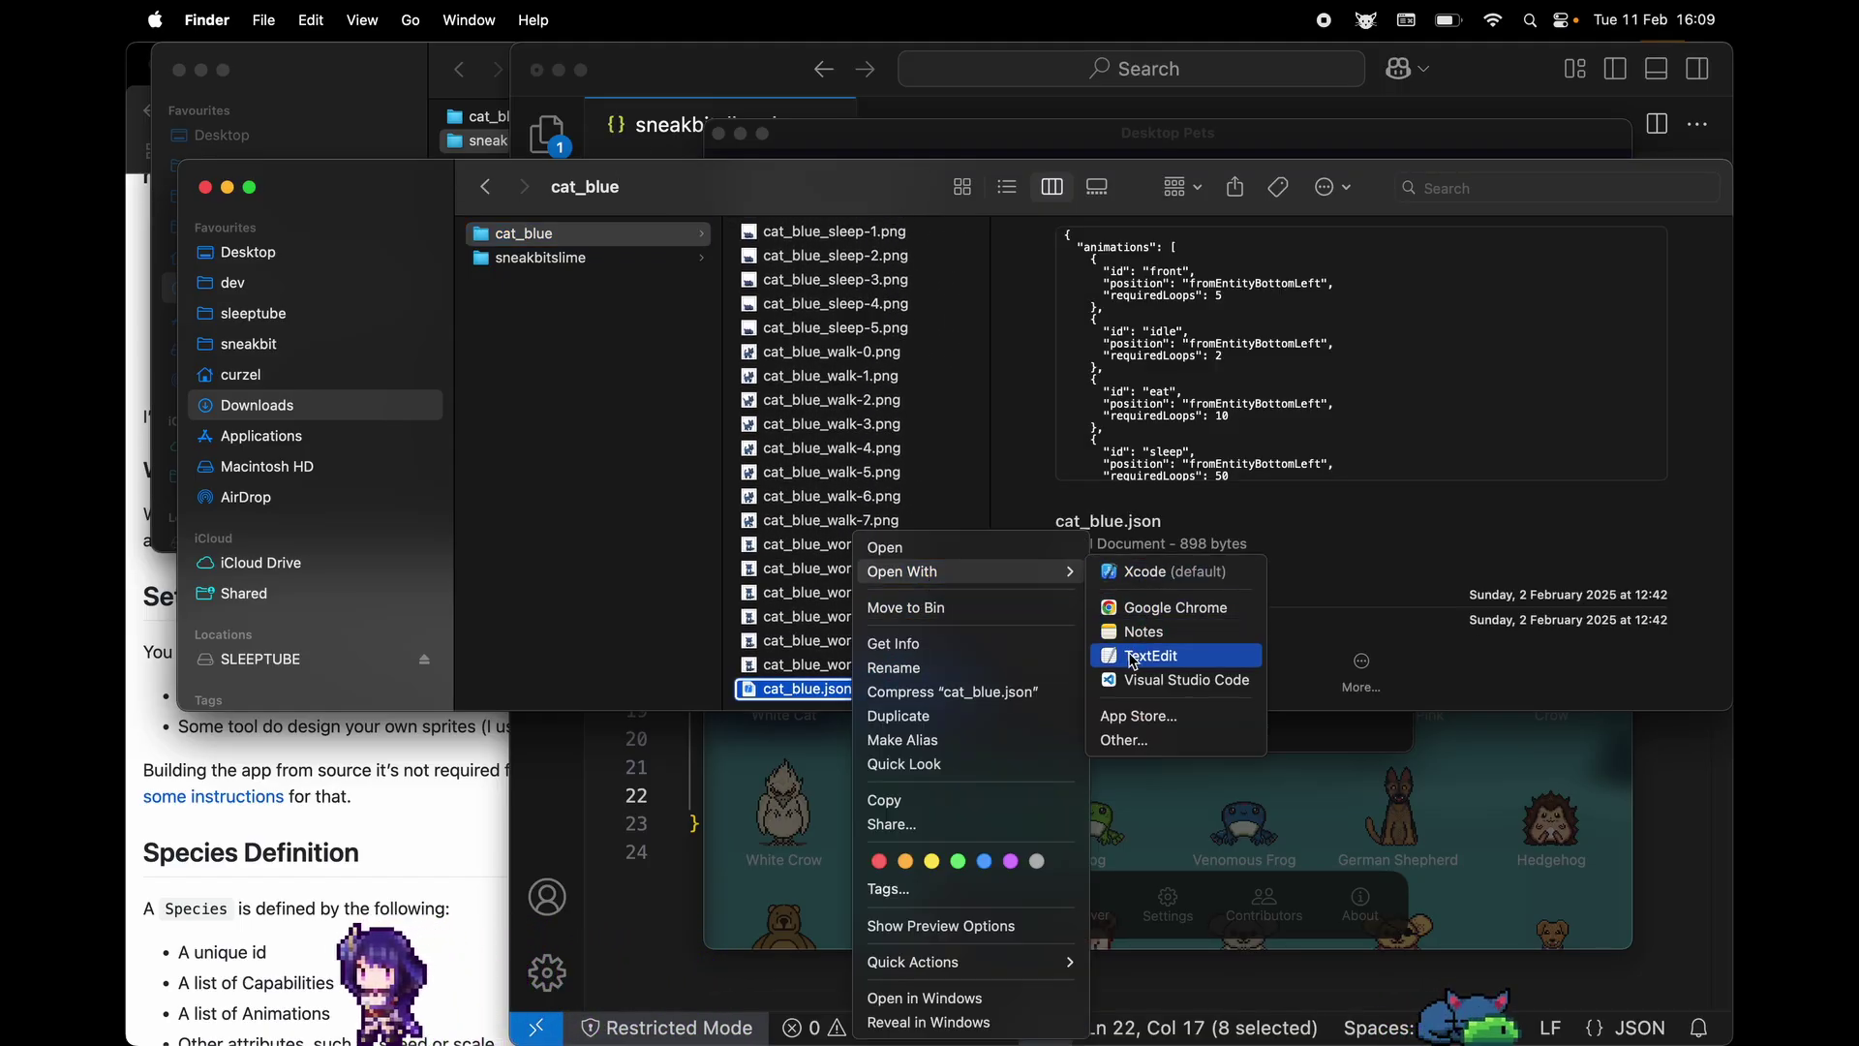
click(1167, 681)
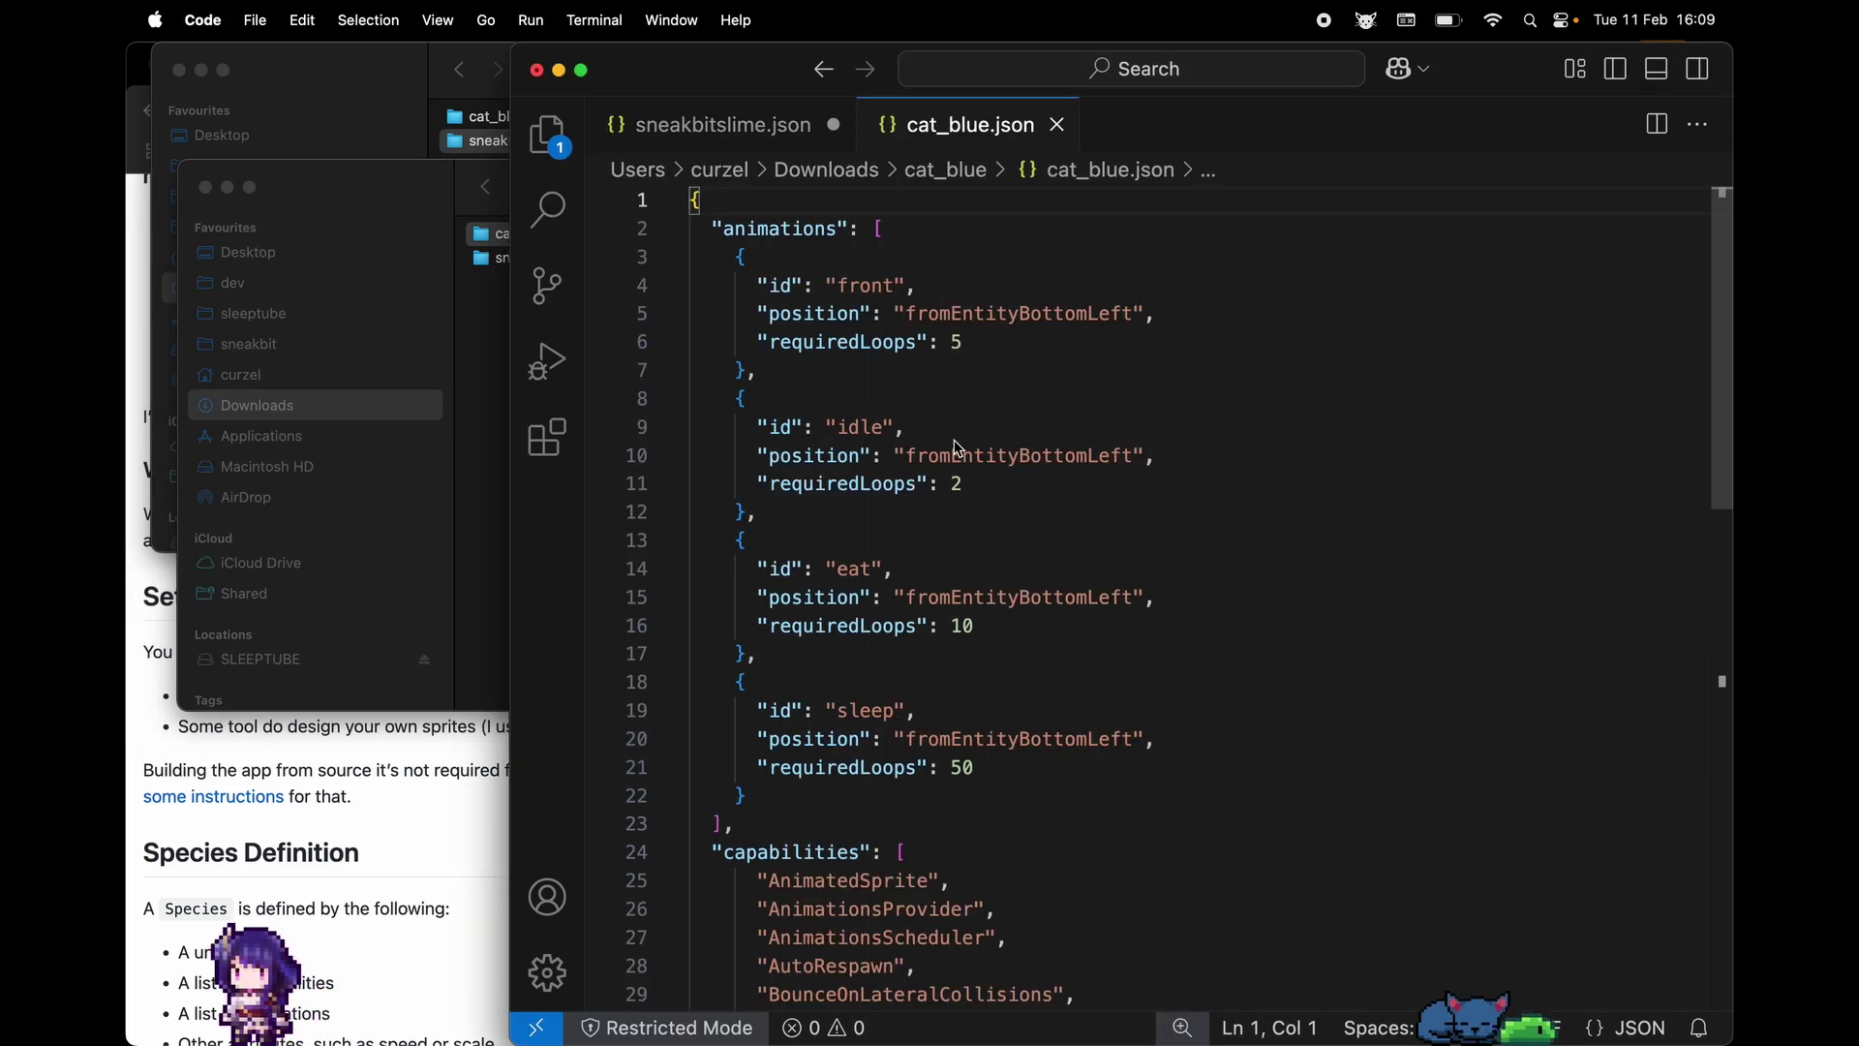
drag(931, 143, 1533, 541)
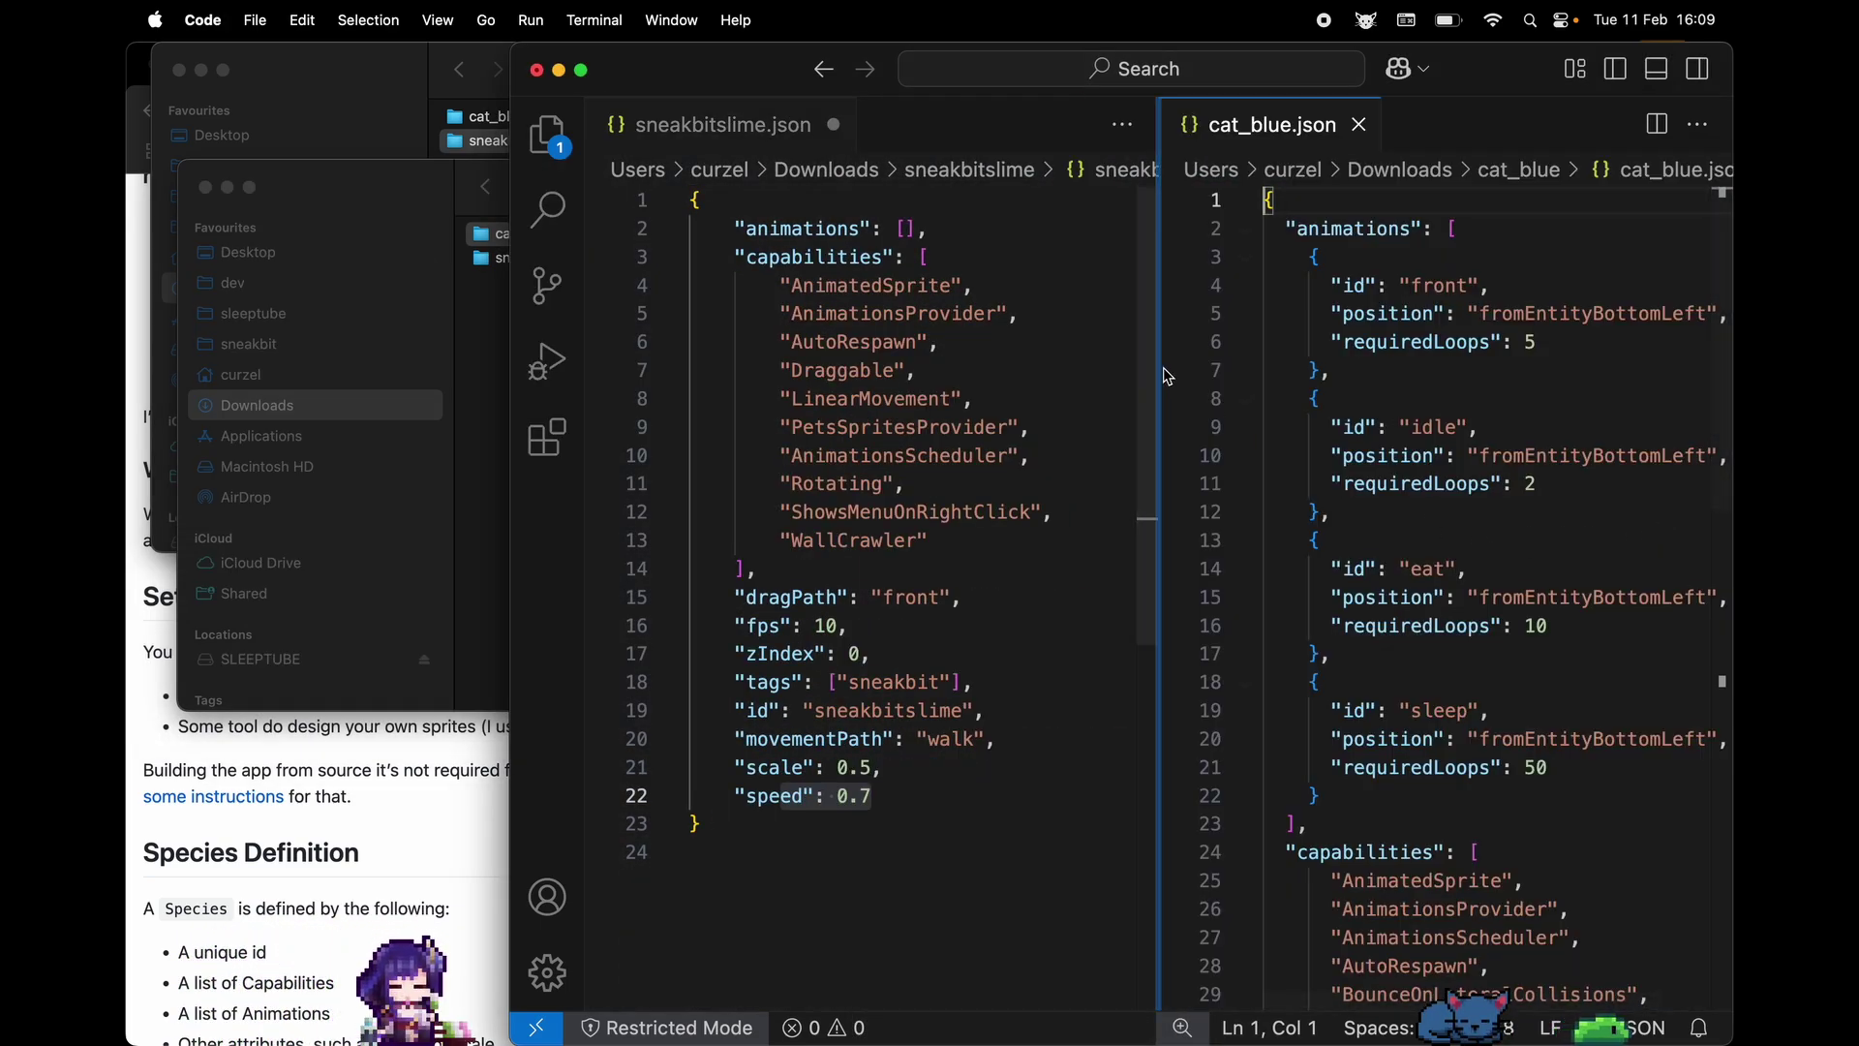
drag(1162, 375, 1039, 376)
drag(511, 370, 392, 371)
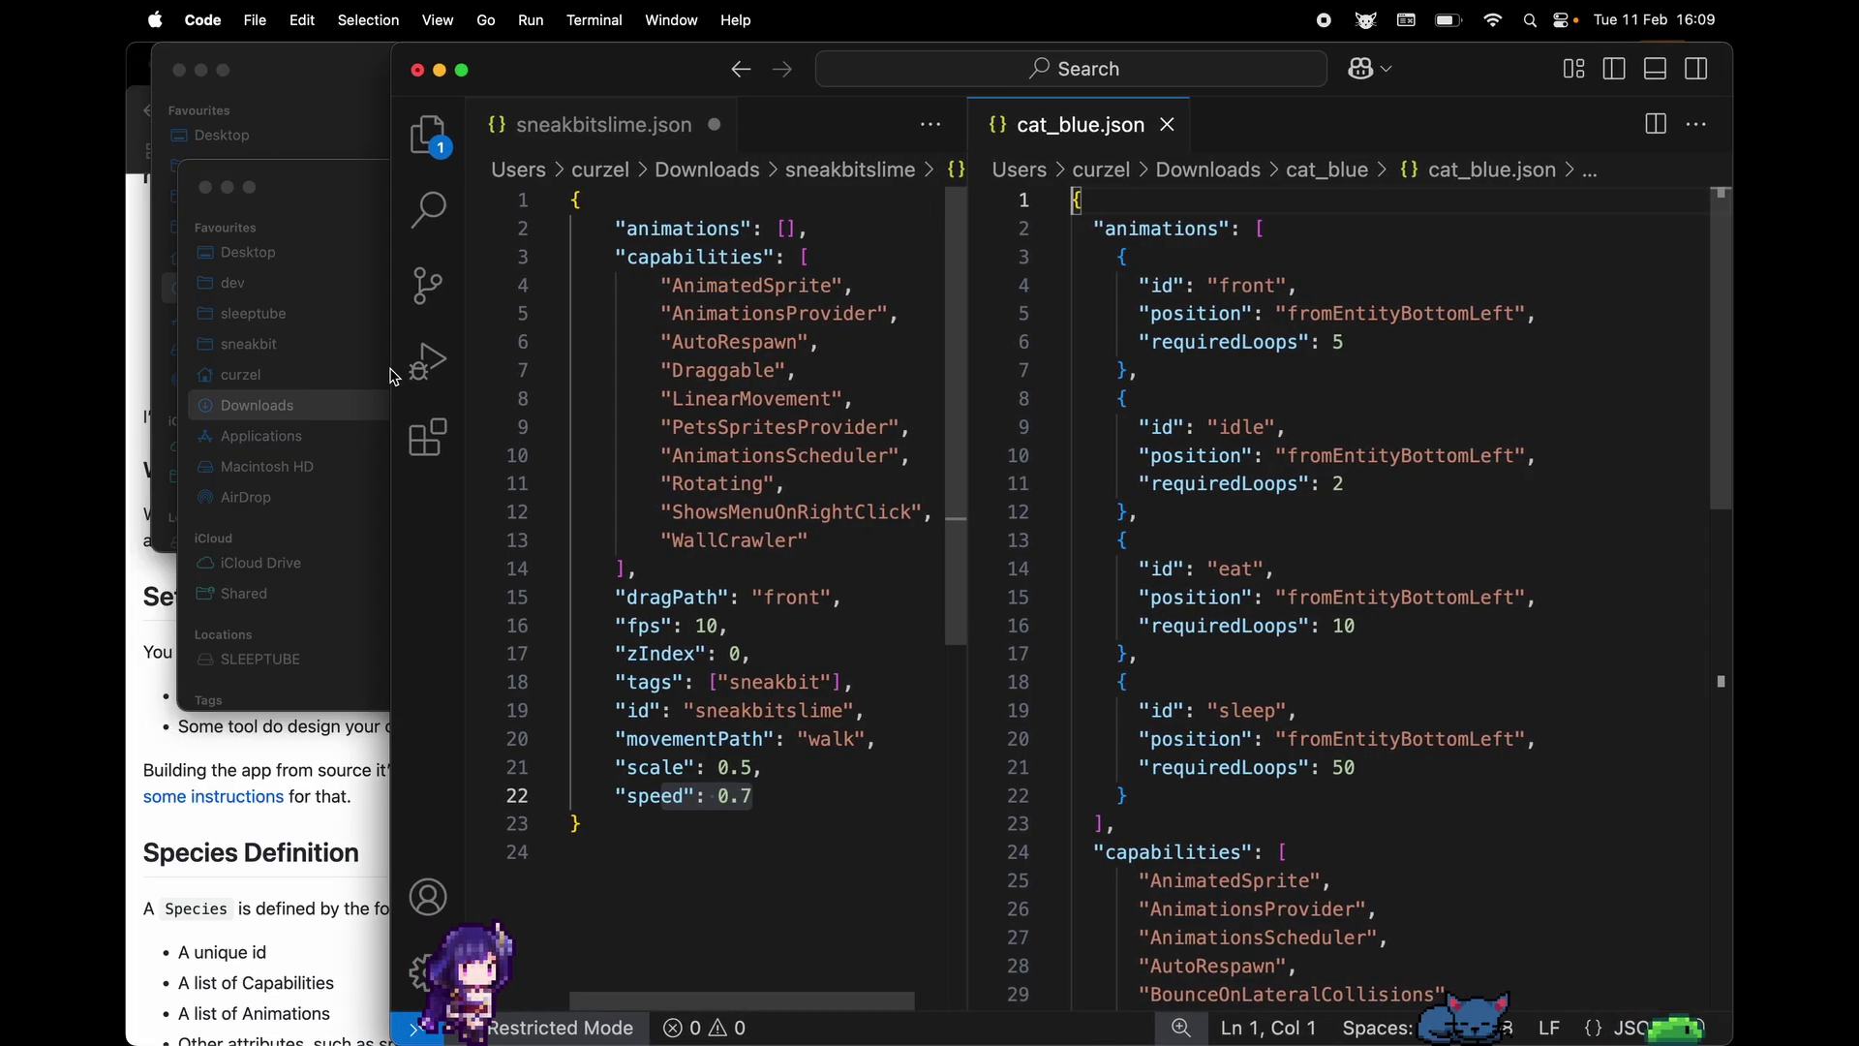
click(1153, 241)
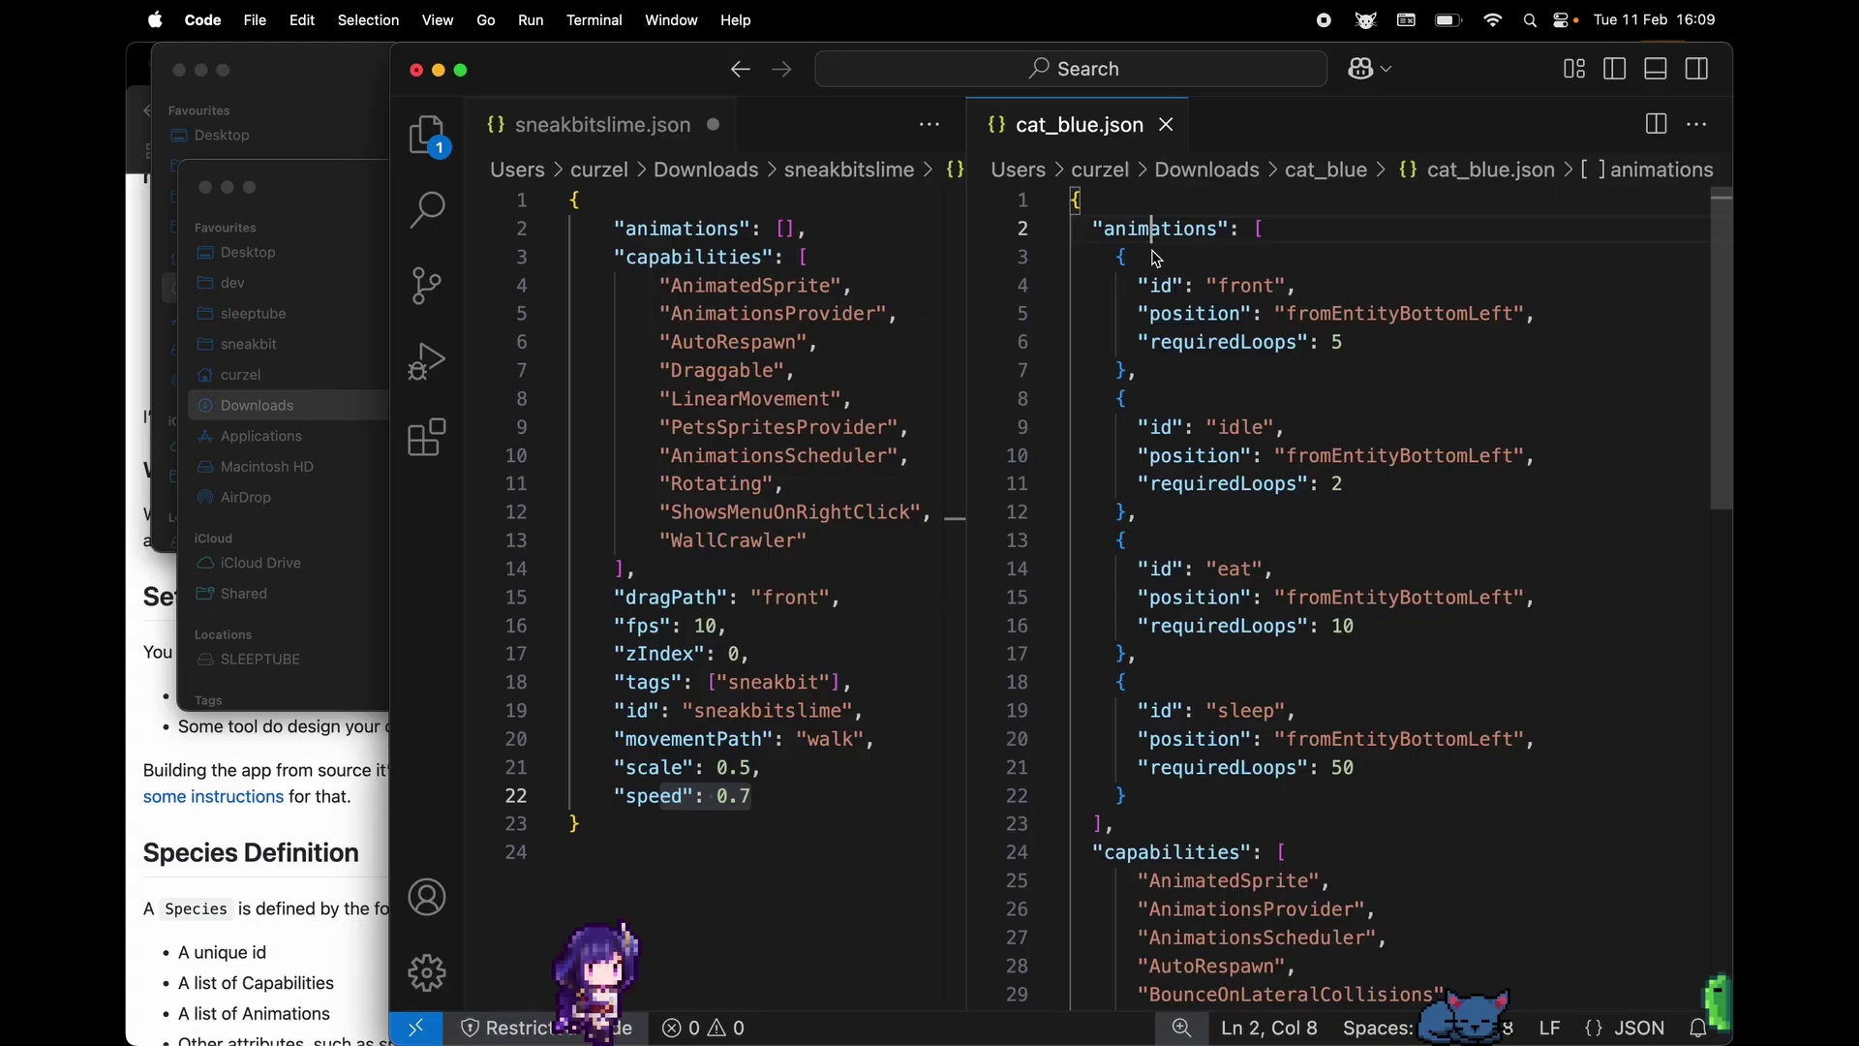
drag(1144, 429, 1143, 512)
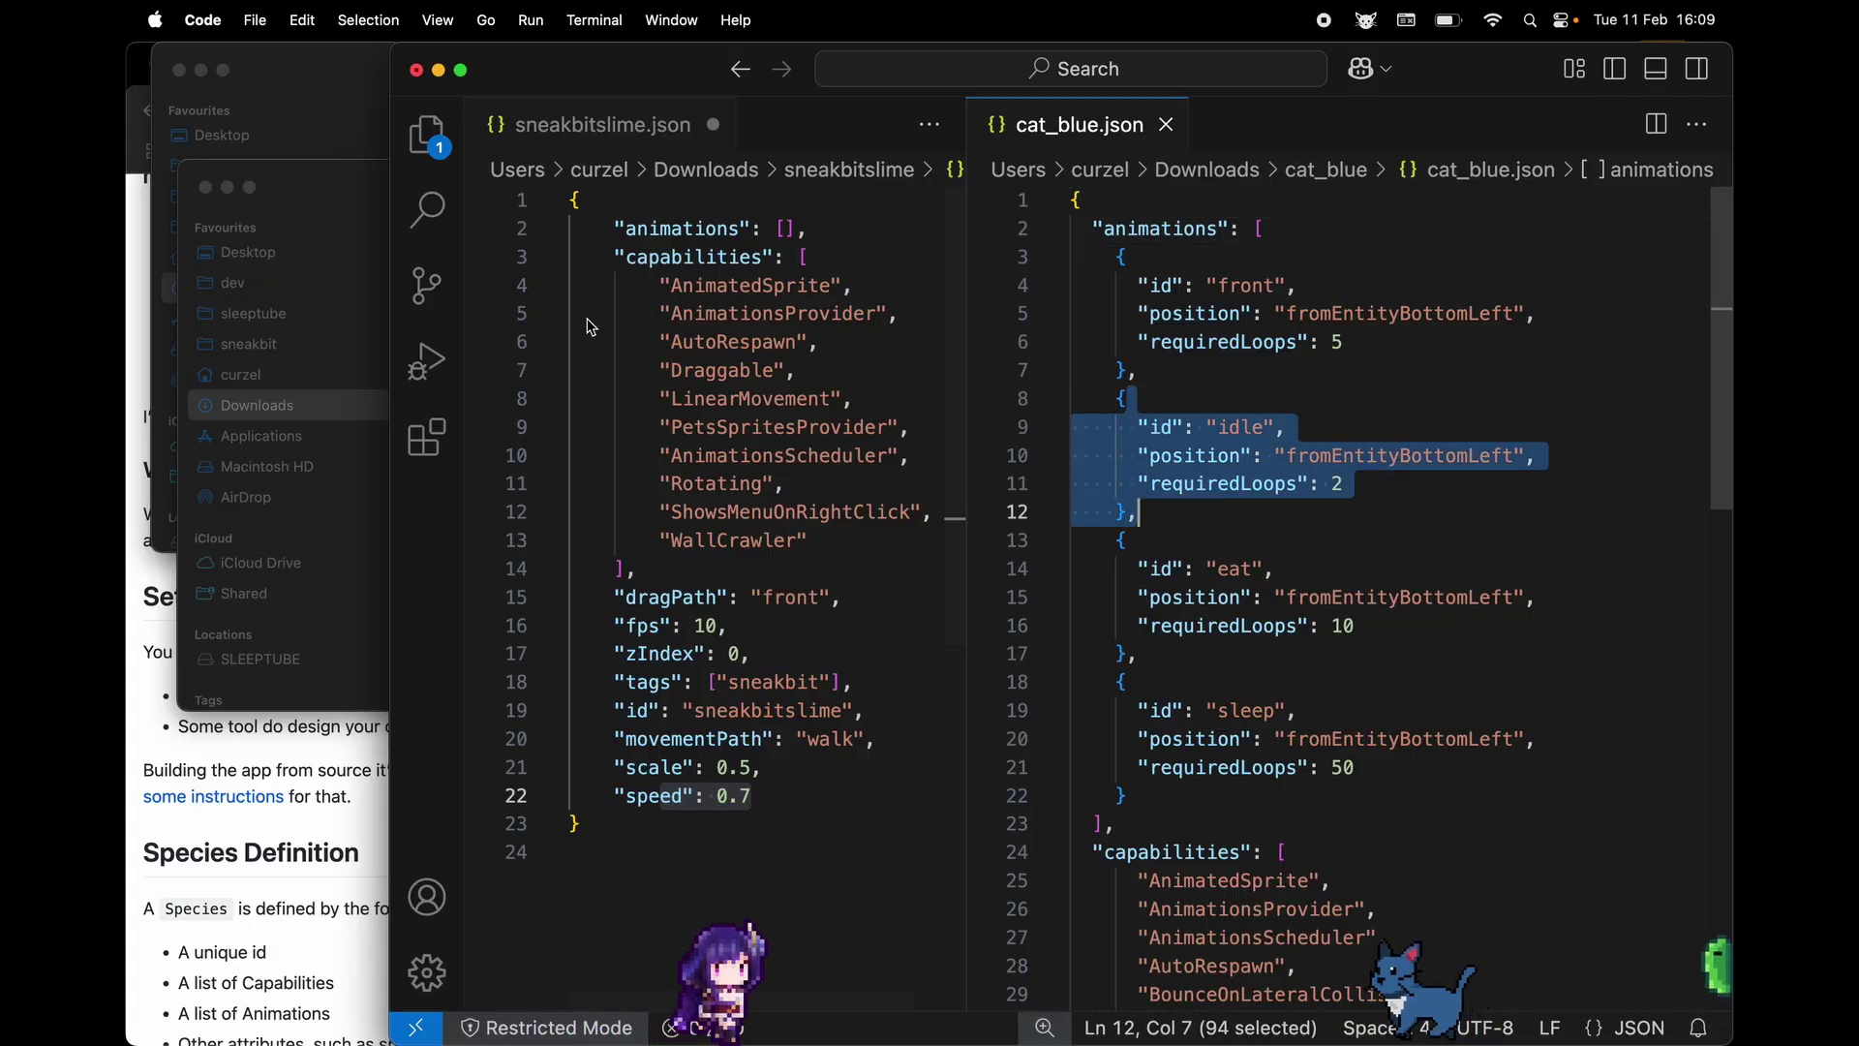
click(377, 208)
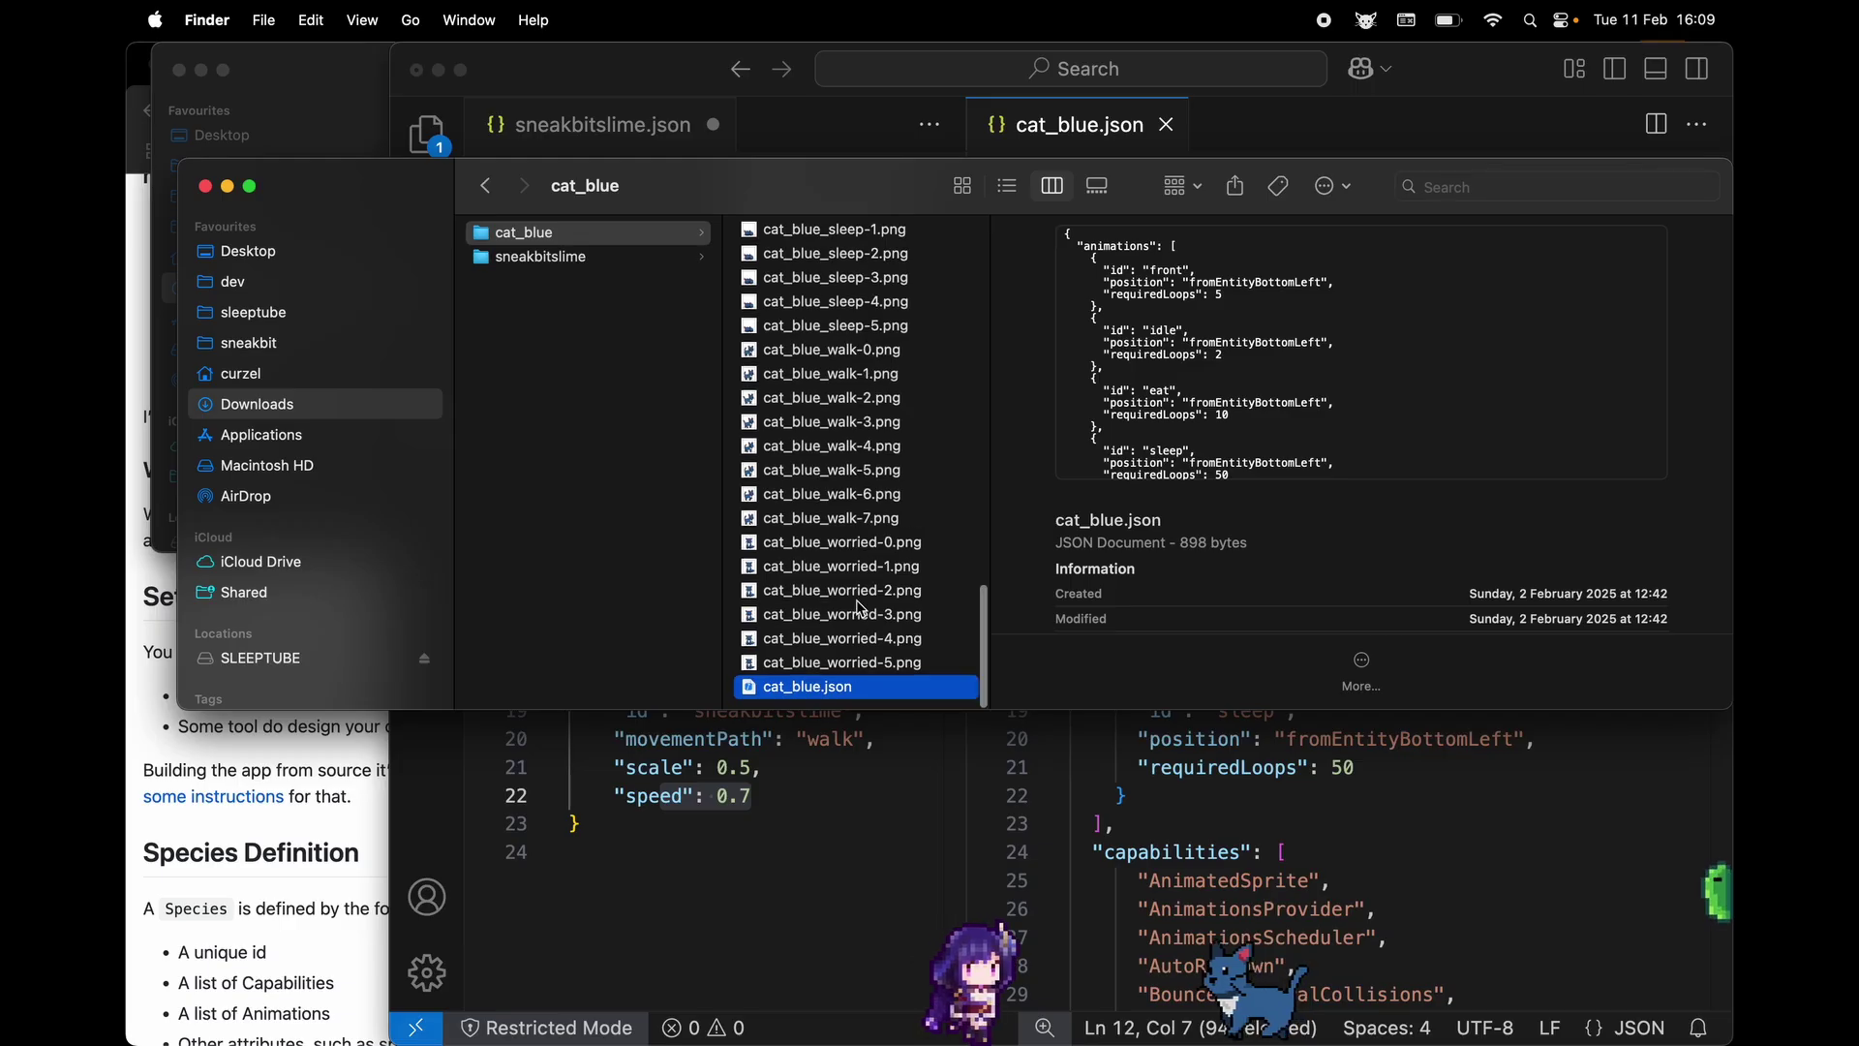
scroll(848, 458, up, 3)
scroll(845, 457, up, 10)
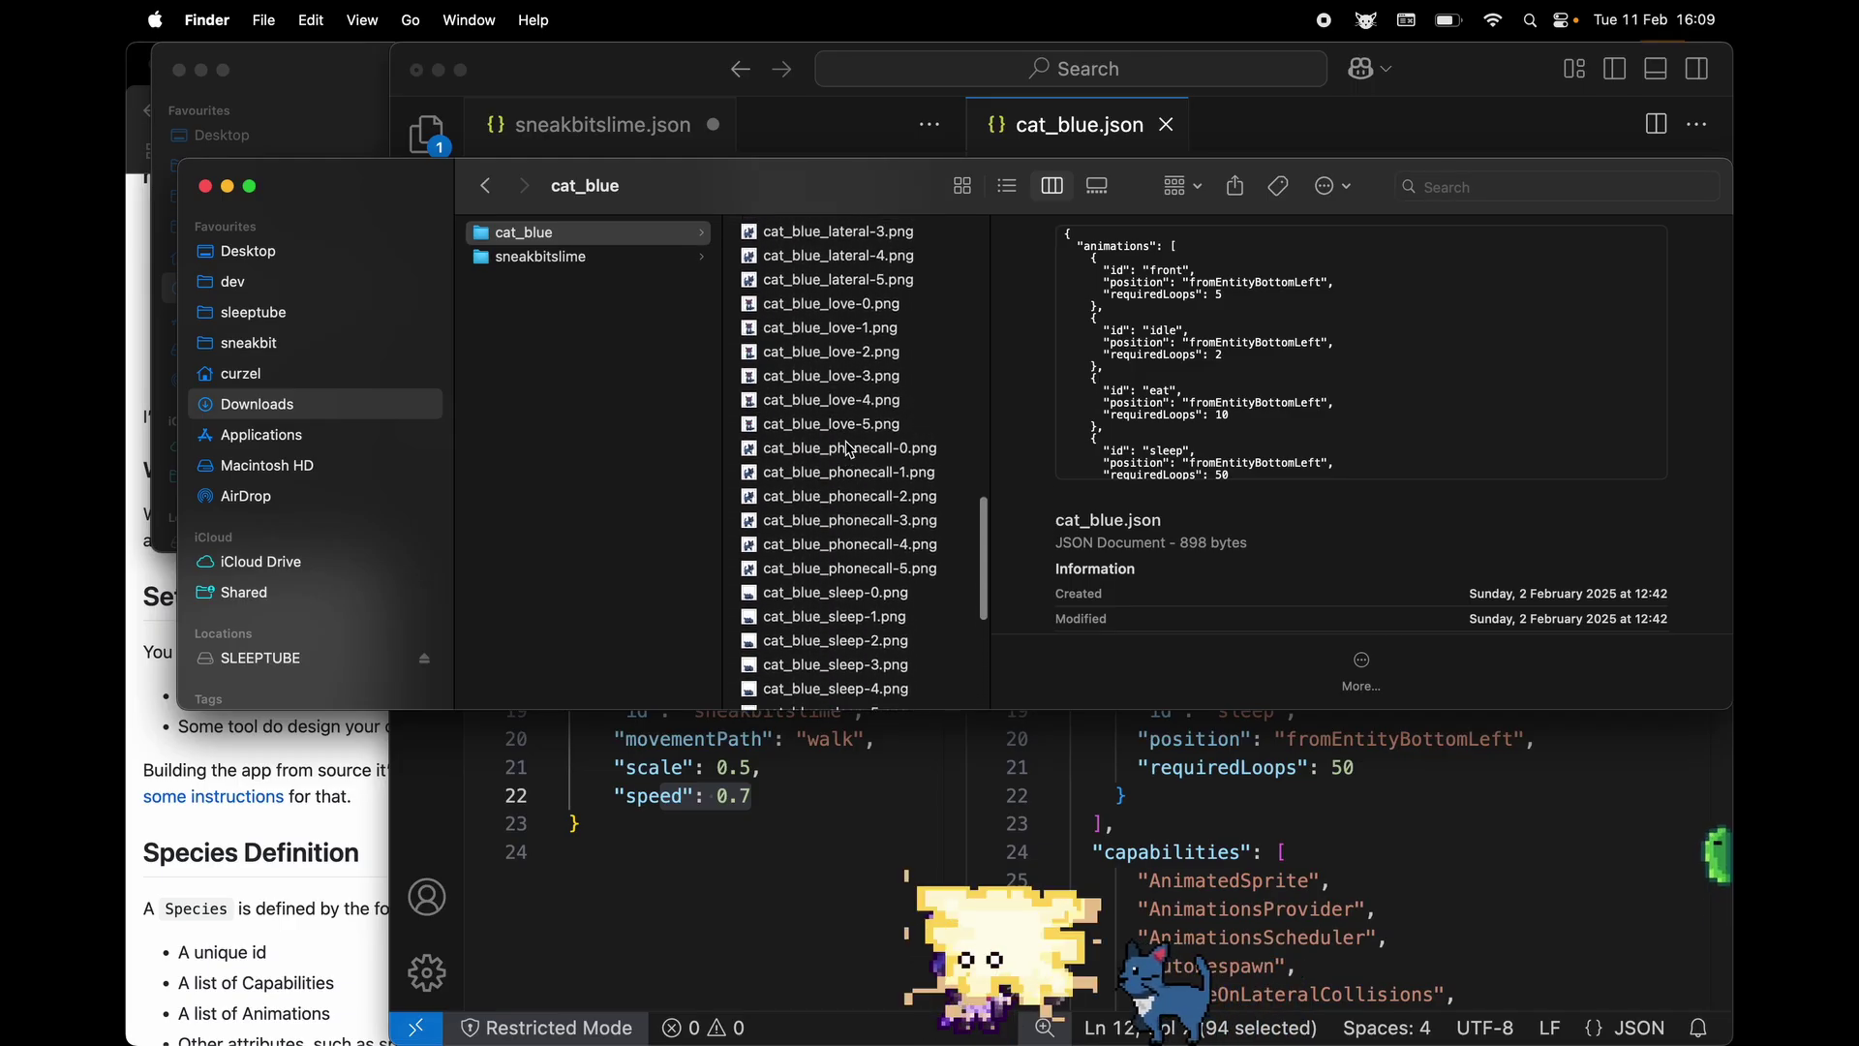
click(959, 364)
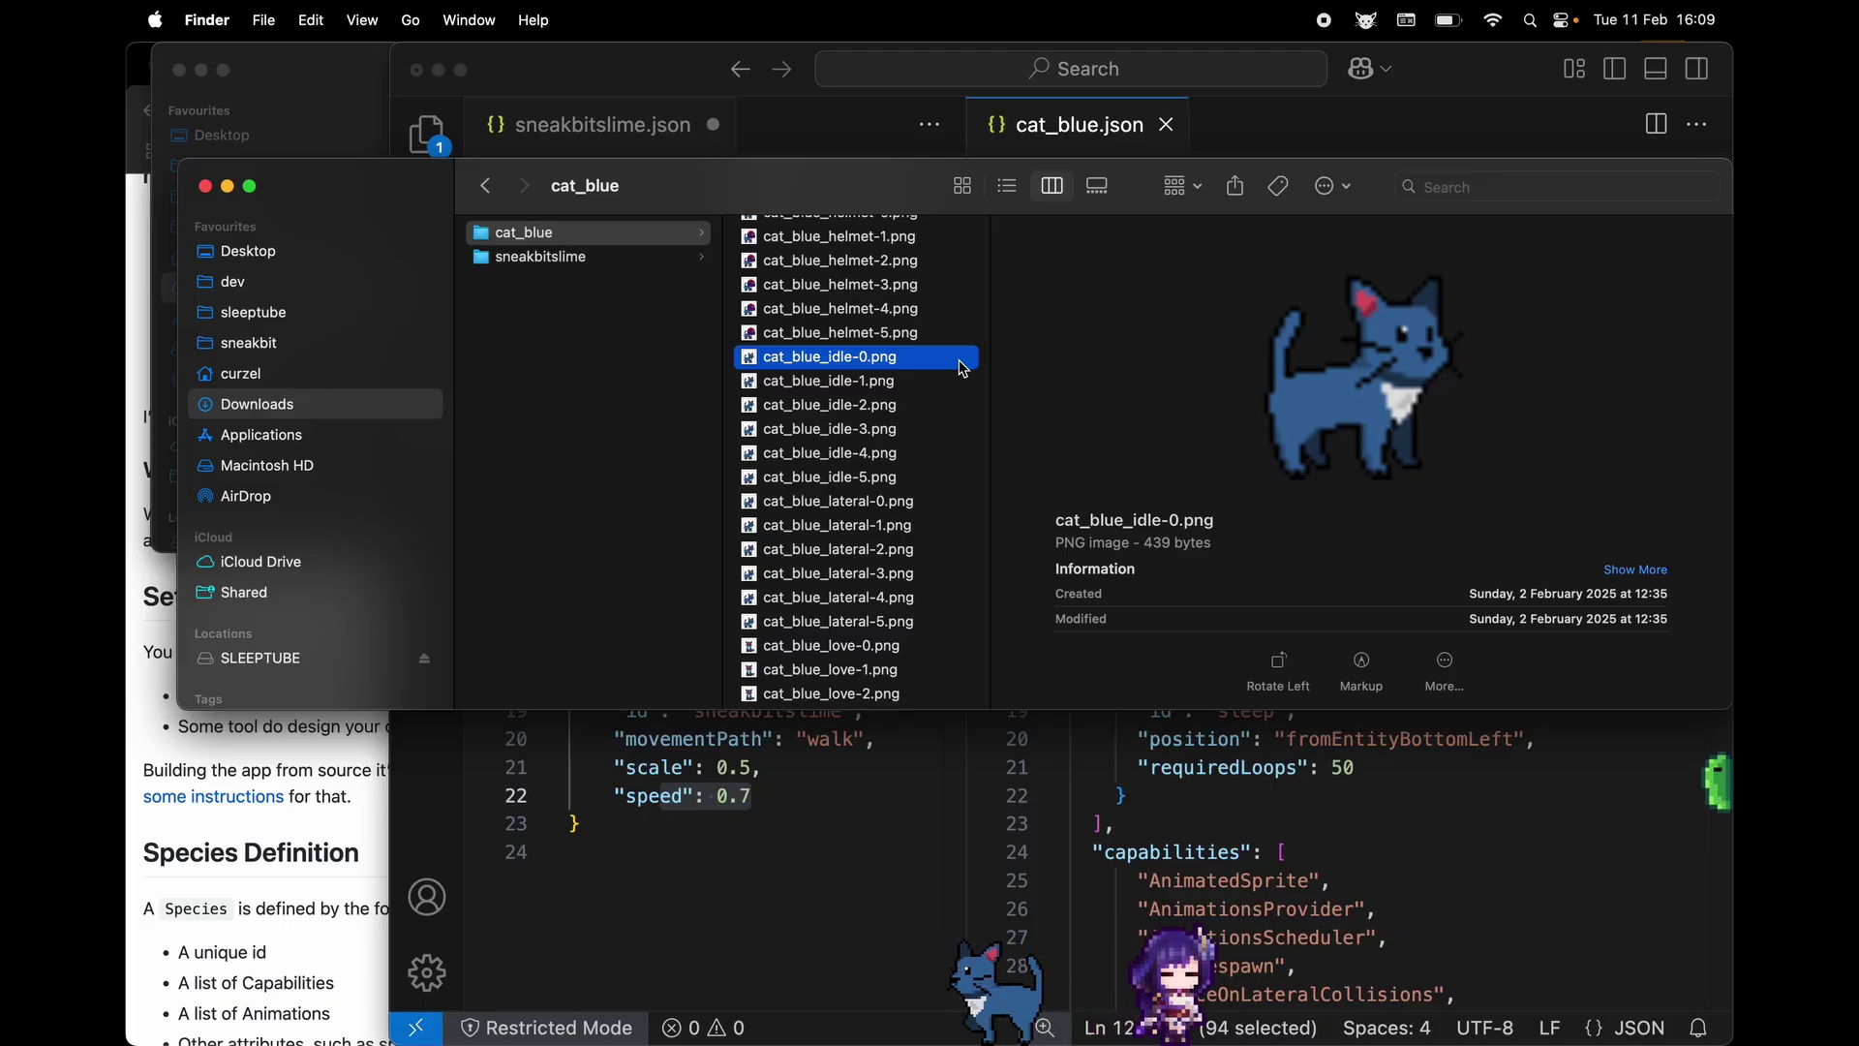
key(Down)
key(Down)
key(Down)
key(Down)
key(Down)
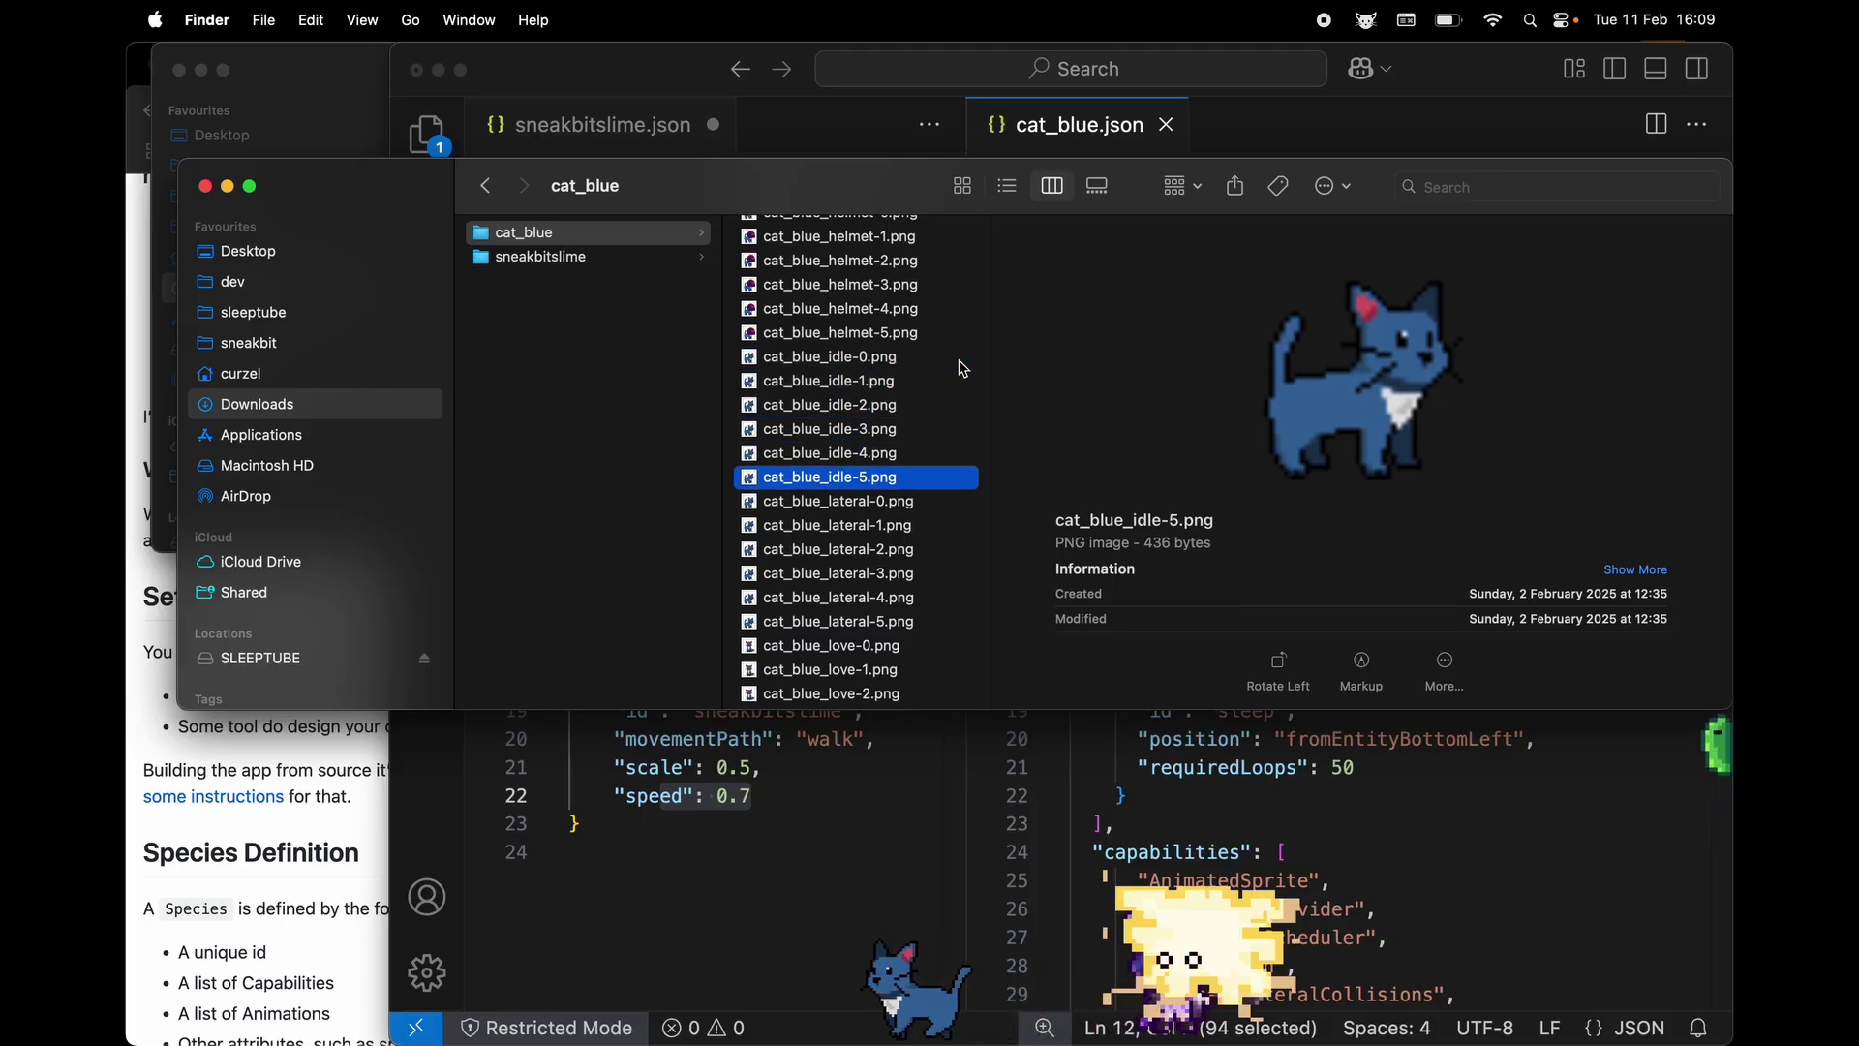
click(962, 364)
key(Down)
key(Down)
key(Down)
key(Down)
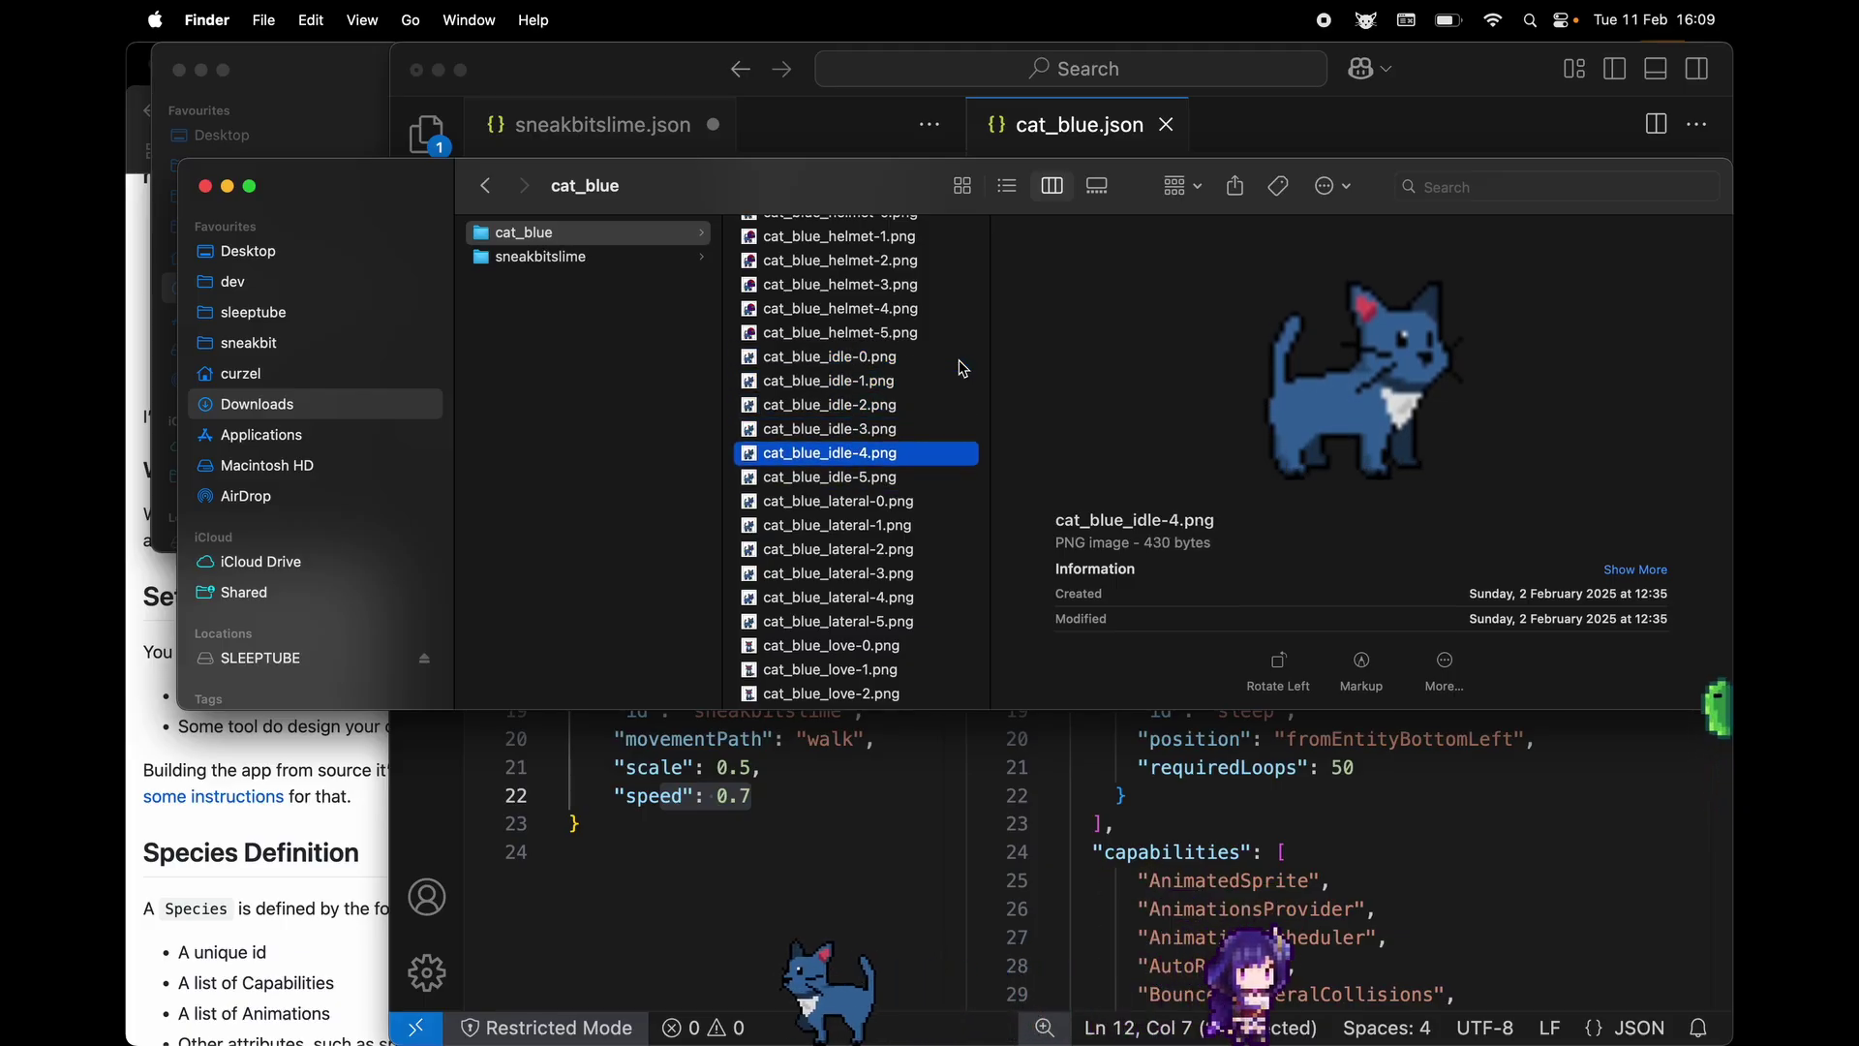
key(Down)
key(super+Tab)
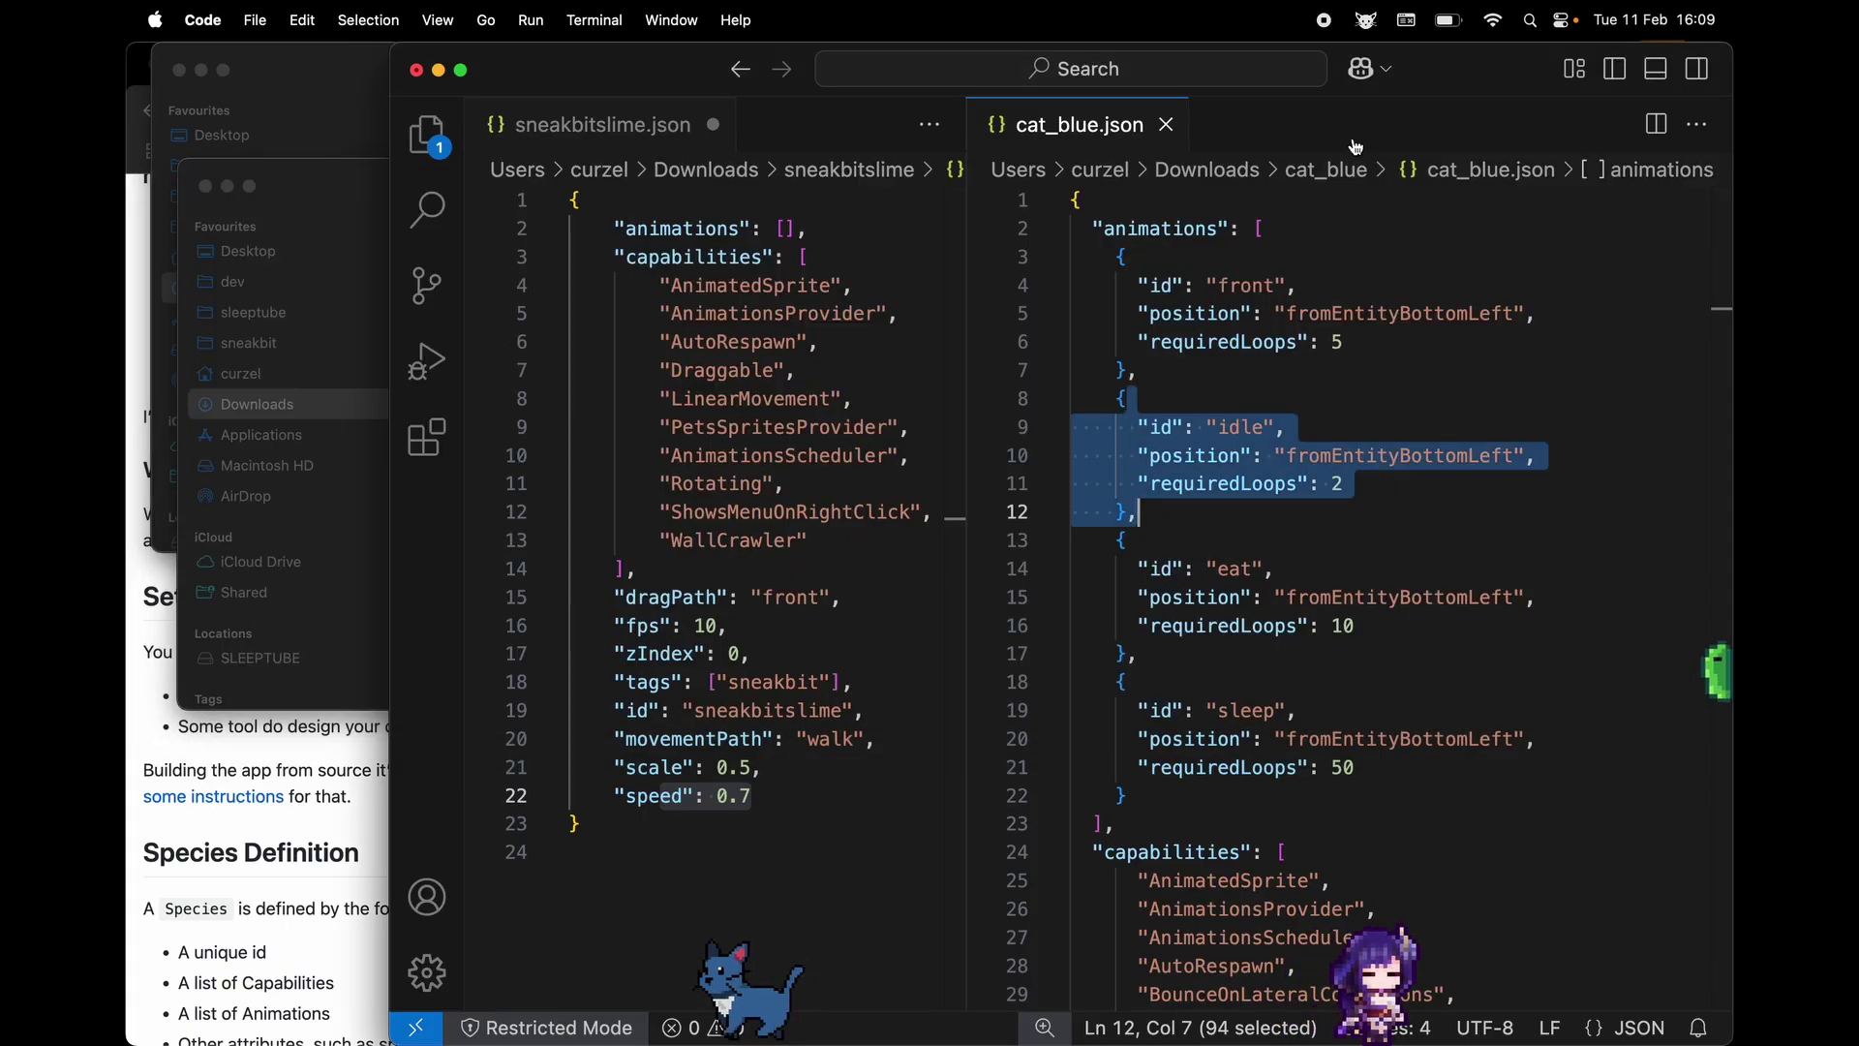
drag(1230, 661, 1213, 794)
click(1214, 794)
key(super+Tab)
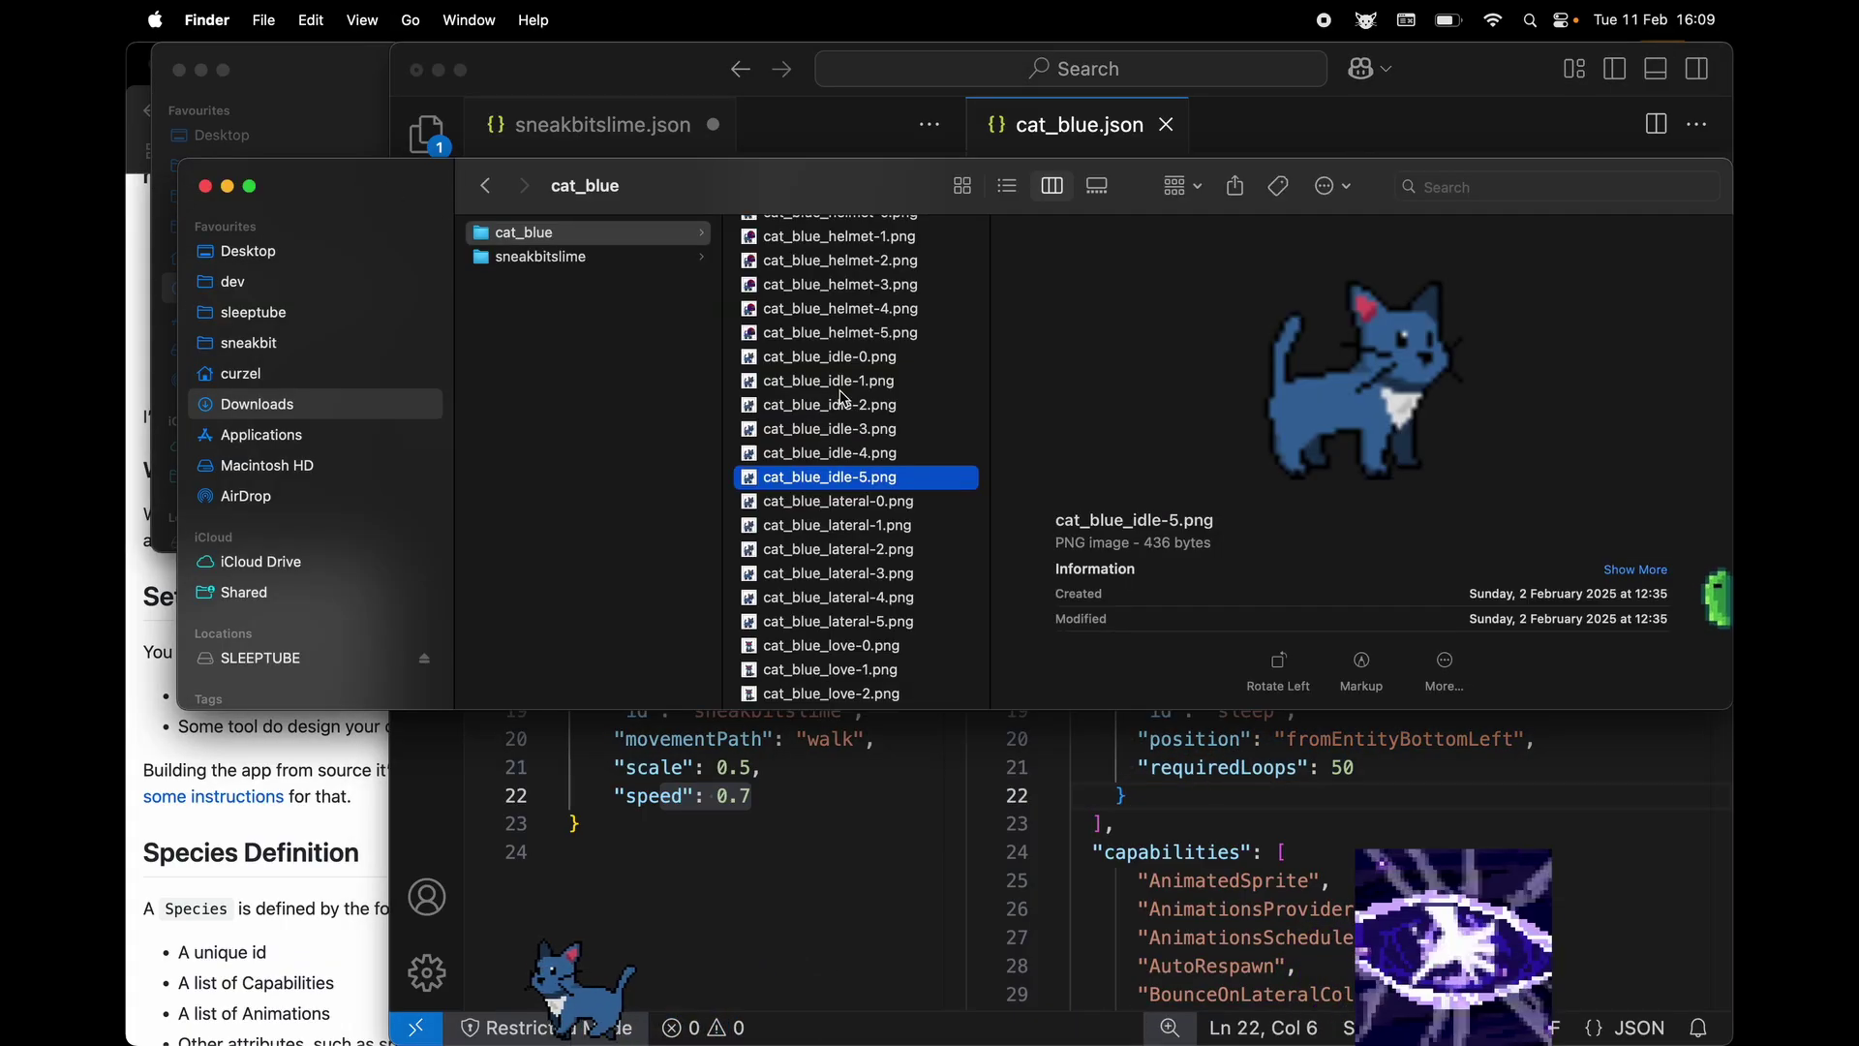
scroll(832, 647, down, 10)
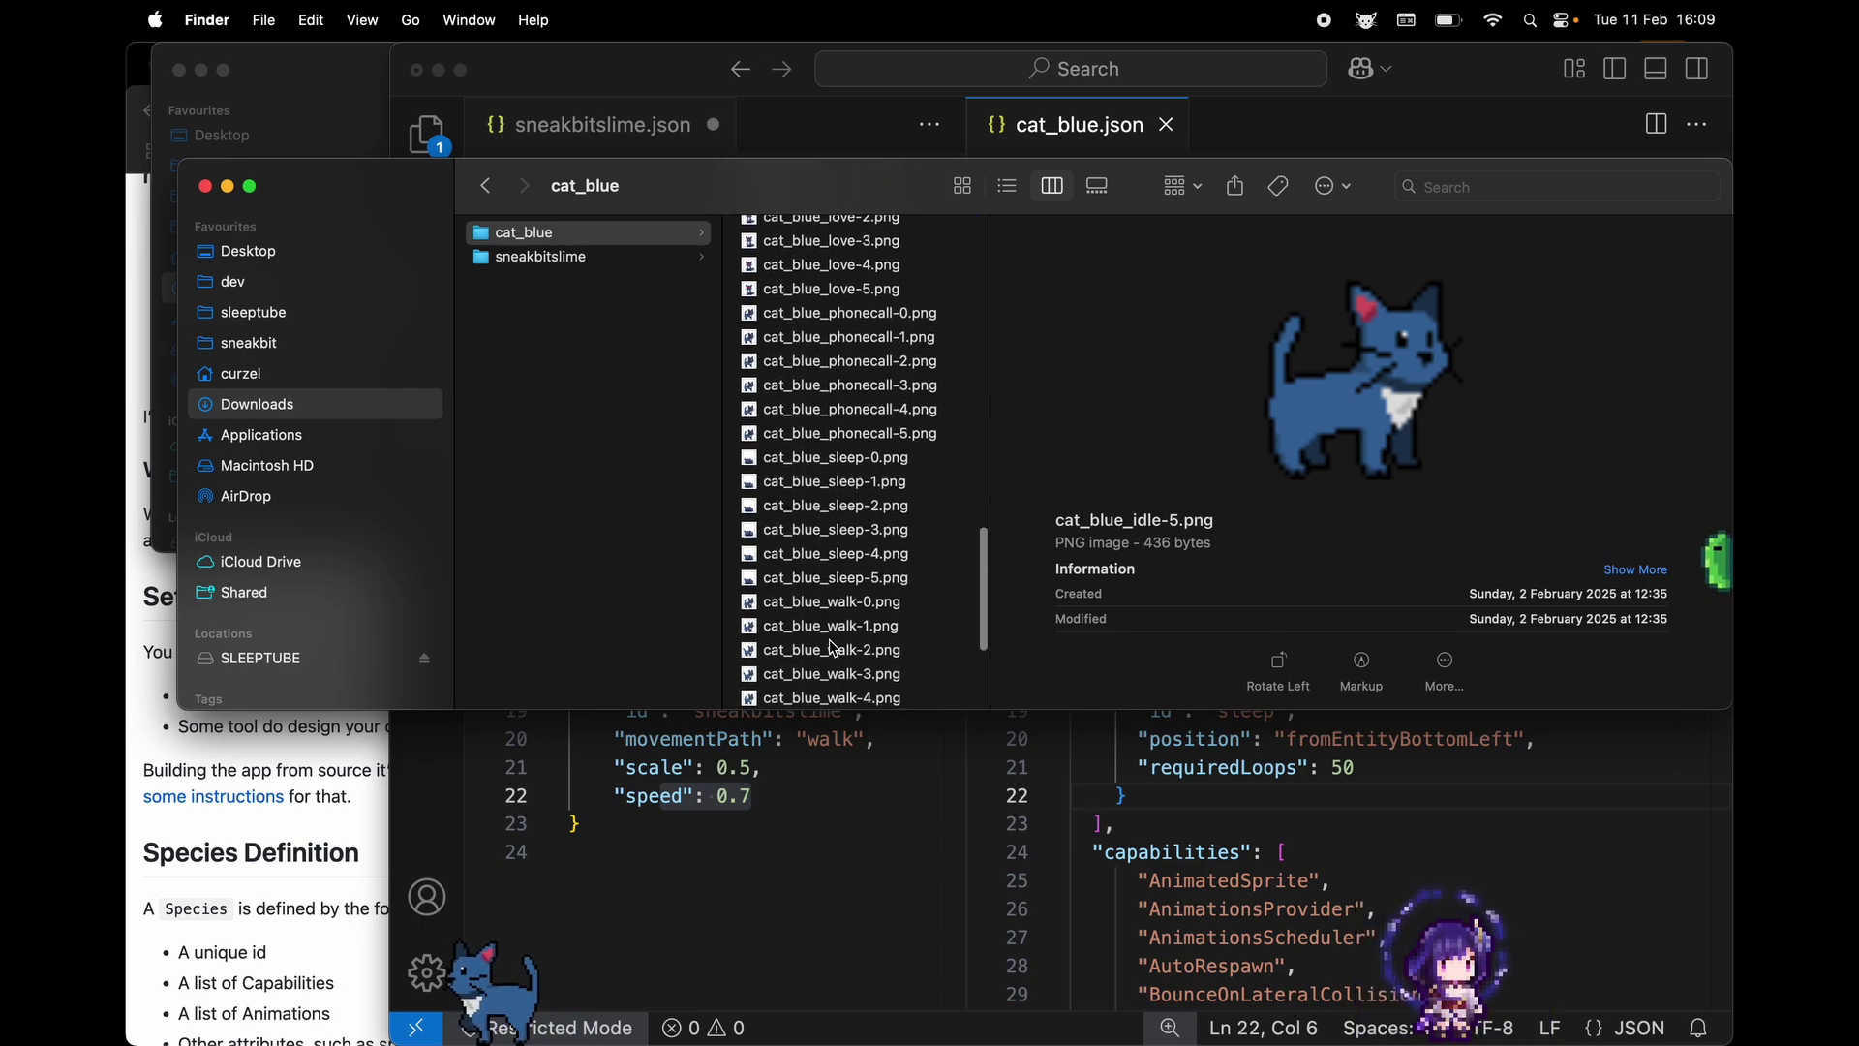
click(867, 357)
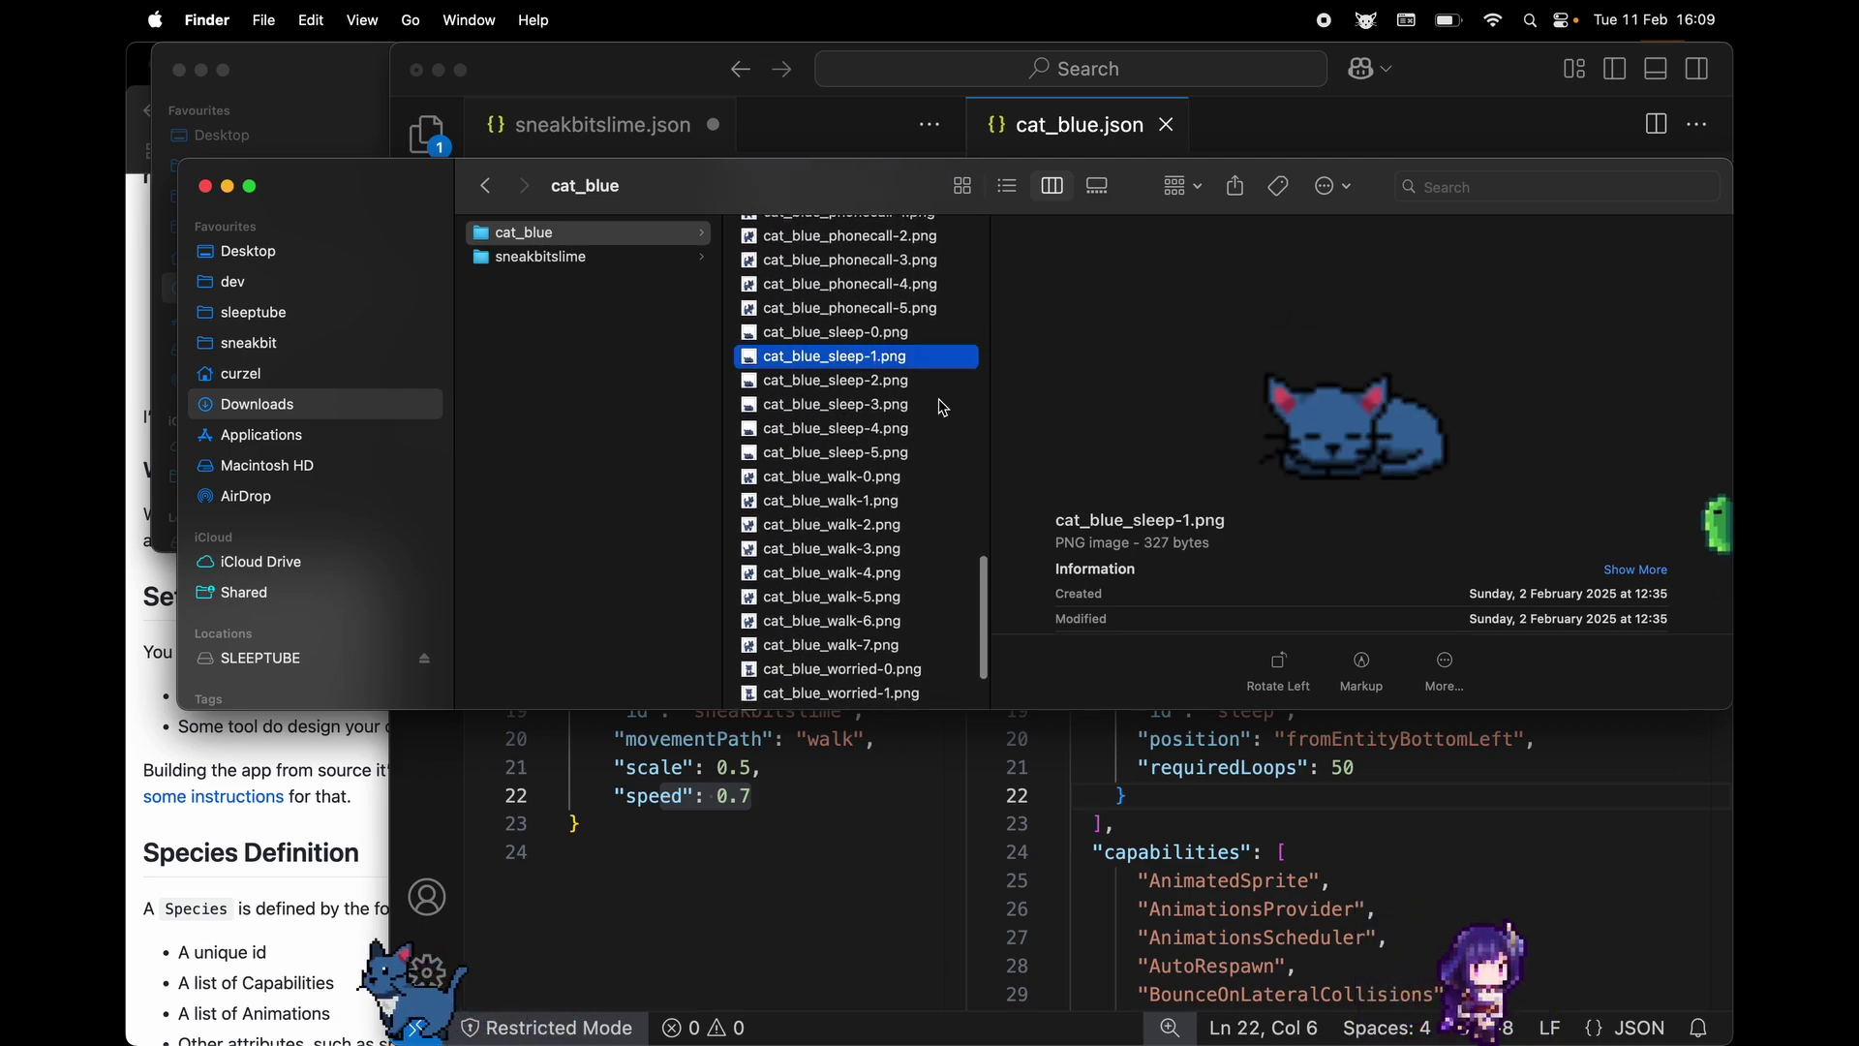
key(Down)
key(Down)
key(Down)
key(Down)
key(Down)
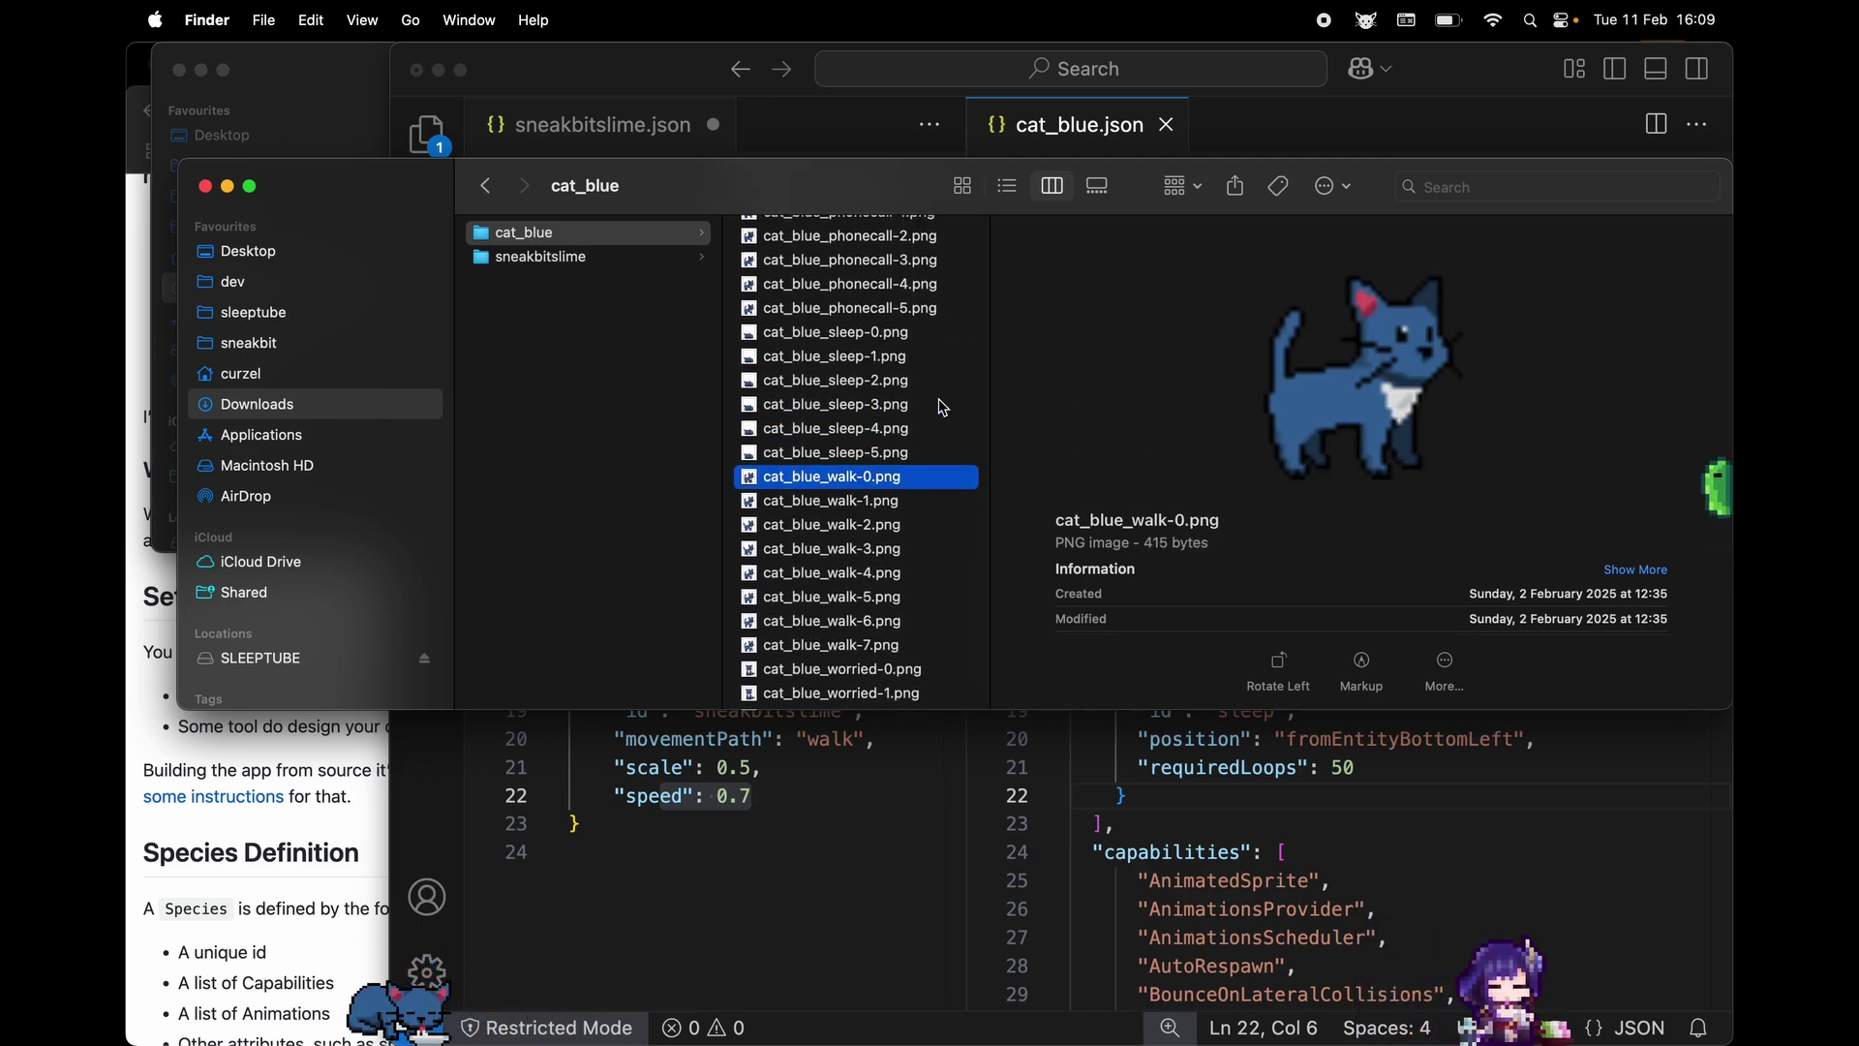
key(Up)
key(Up)
key(Up)
key(Up)
key(Up)
key(Up)
key(Down)
key(Down)
key(Down)
key(Down)
key(Down)
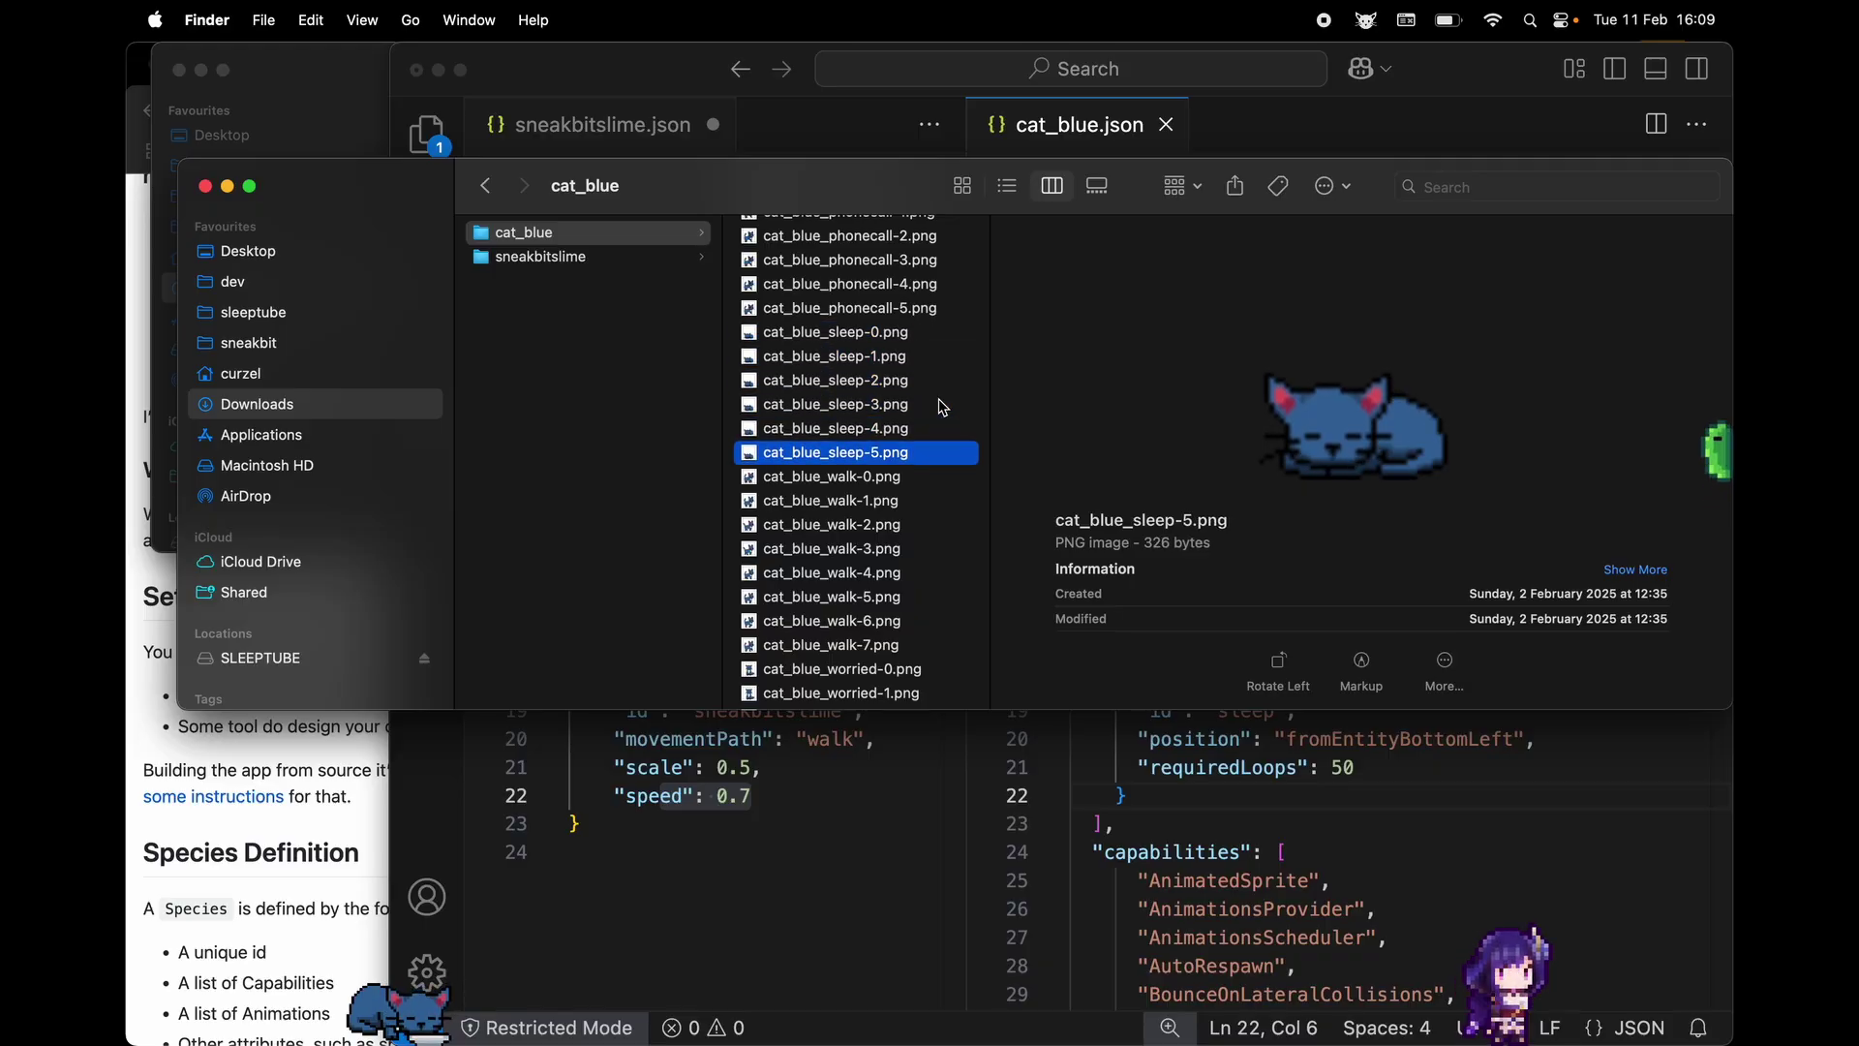
click(1272, 140)
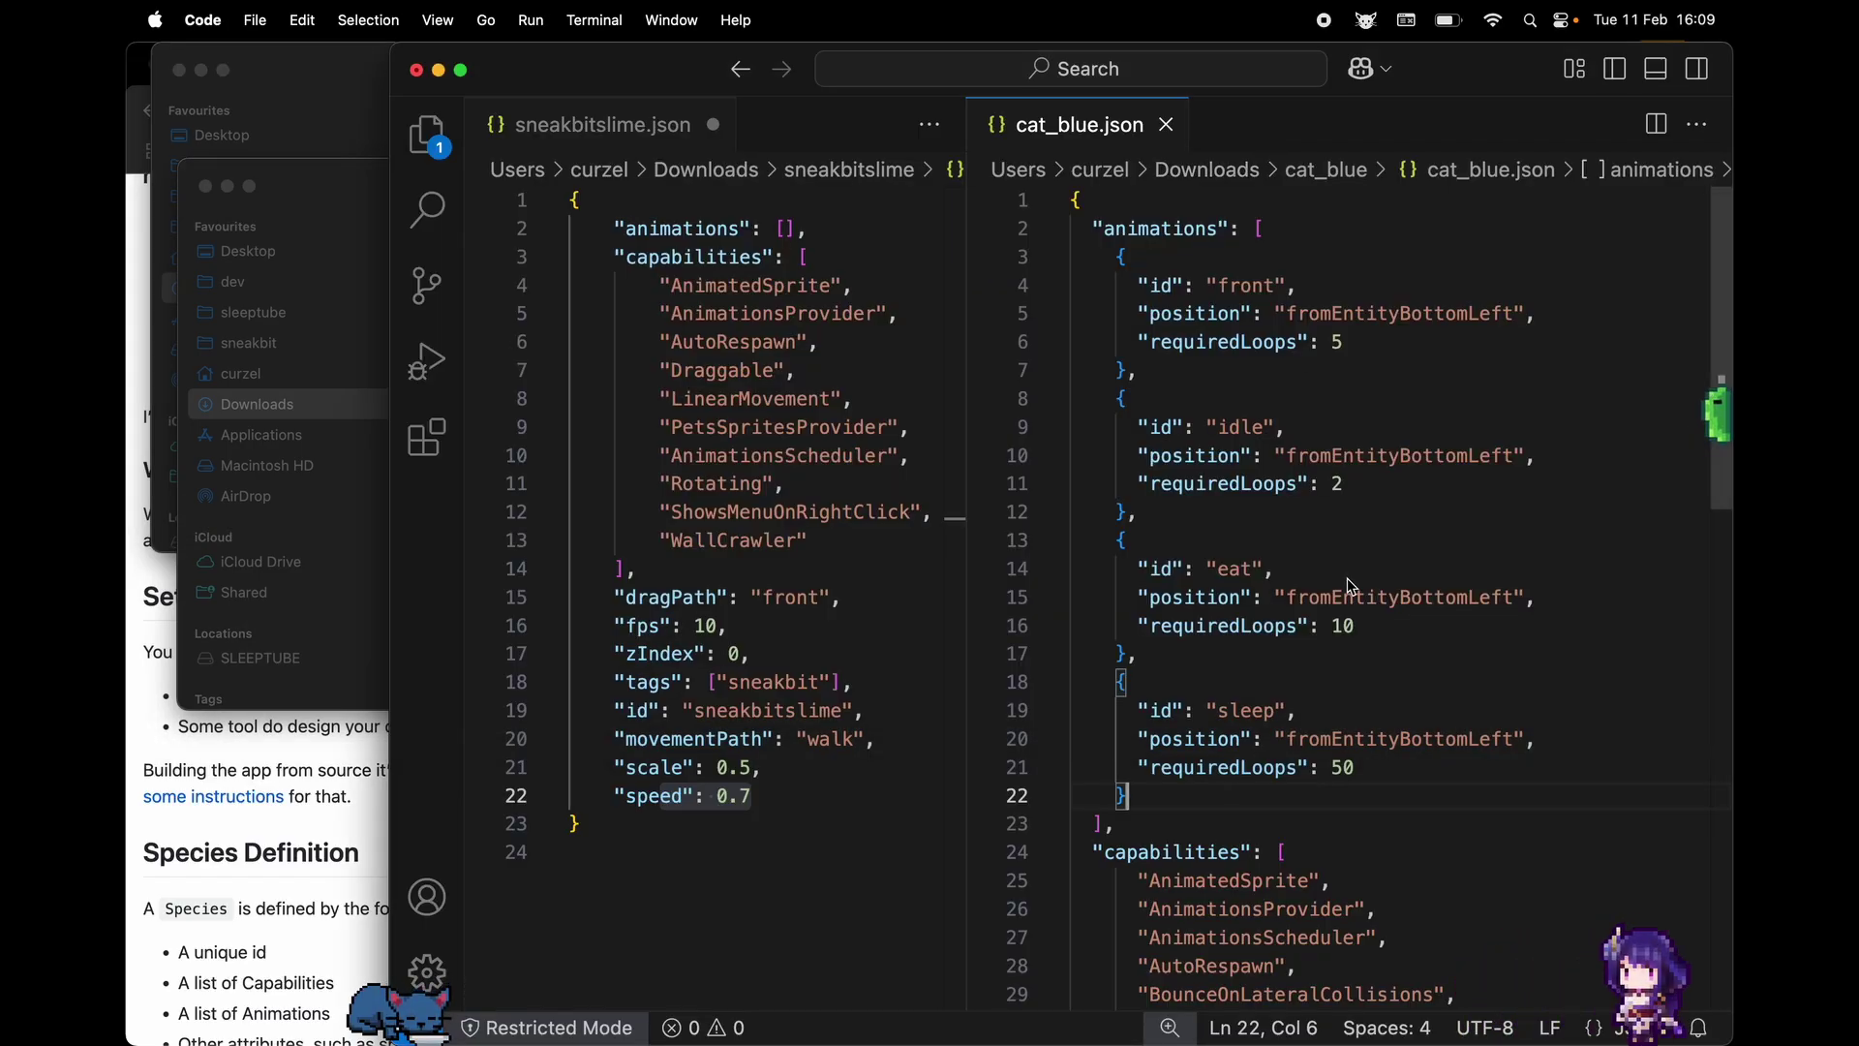
Inspect cat_blue.json's AnimationsScheduler, animation entries and sleep requiredLoops, then bring Finder forward
scroll(1369, 634, down, 5)
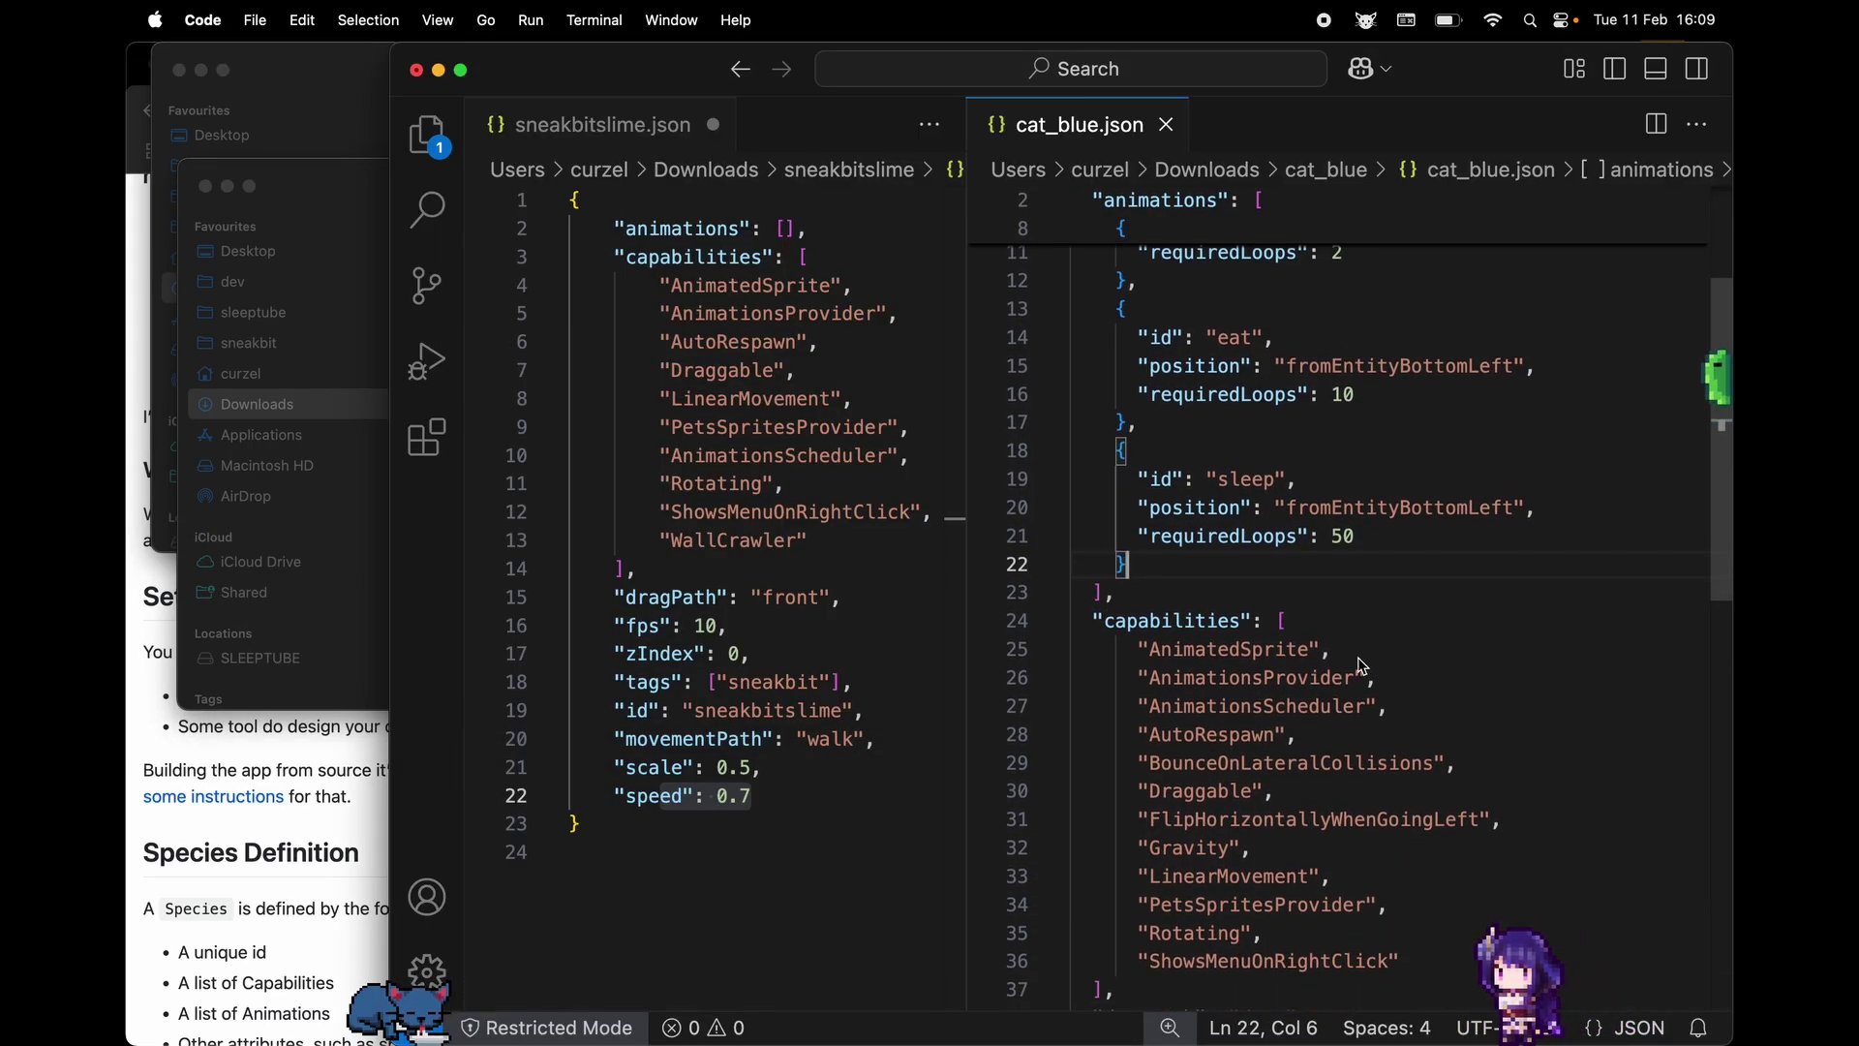
scroll(1362, 665, down, 1)
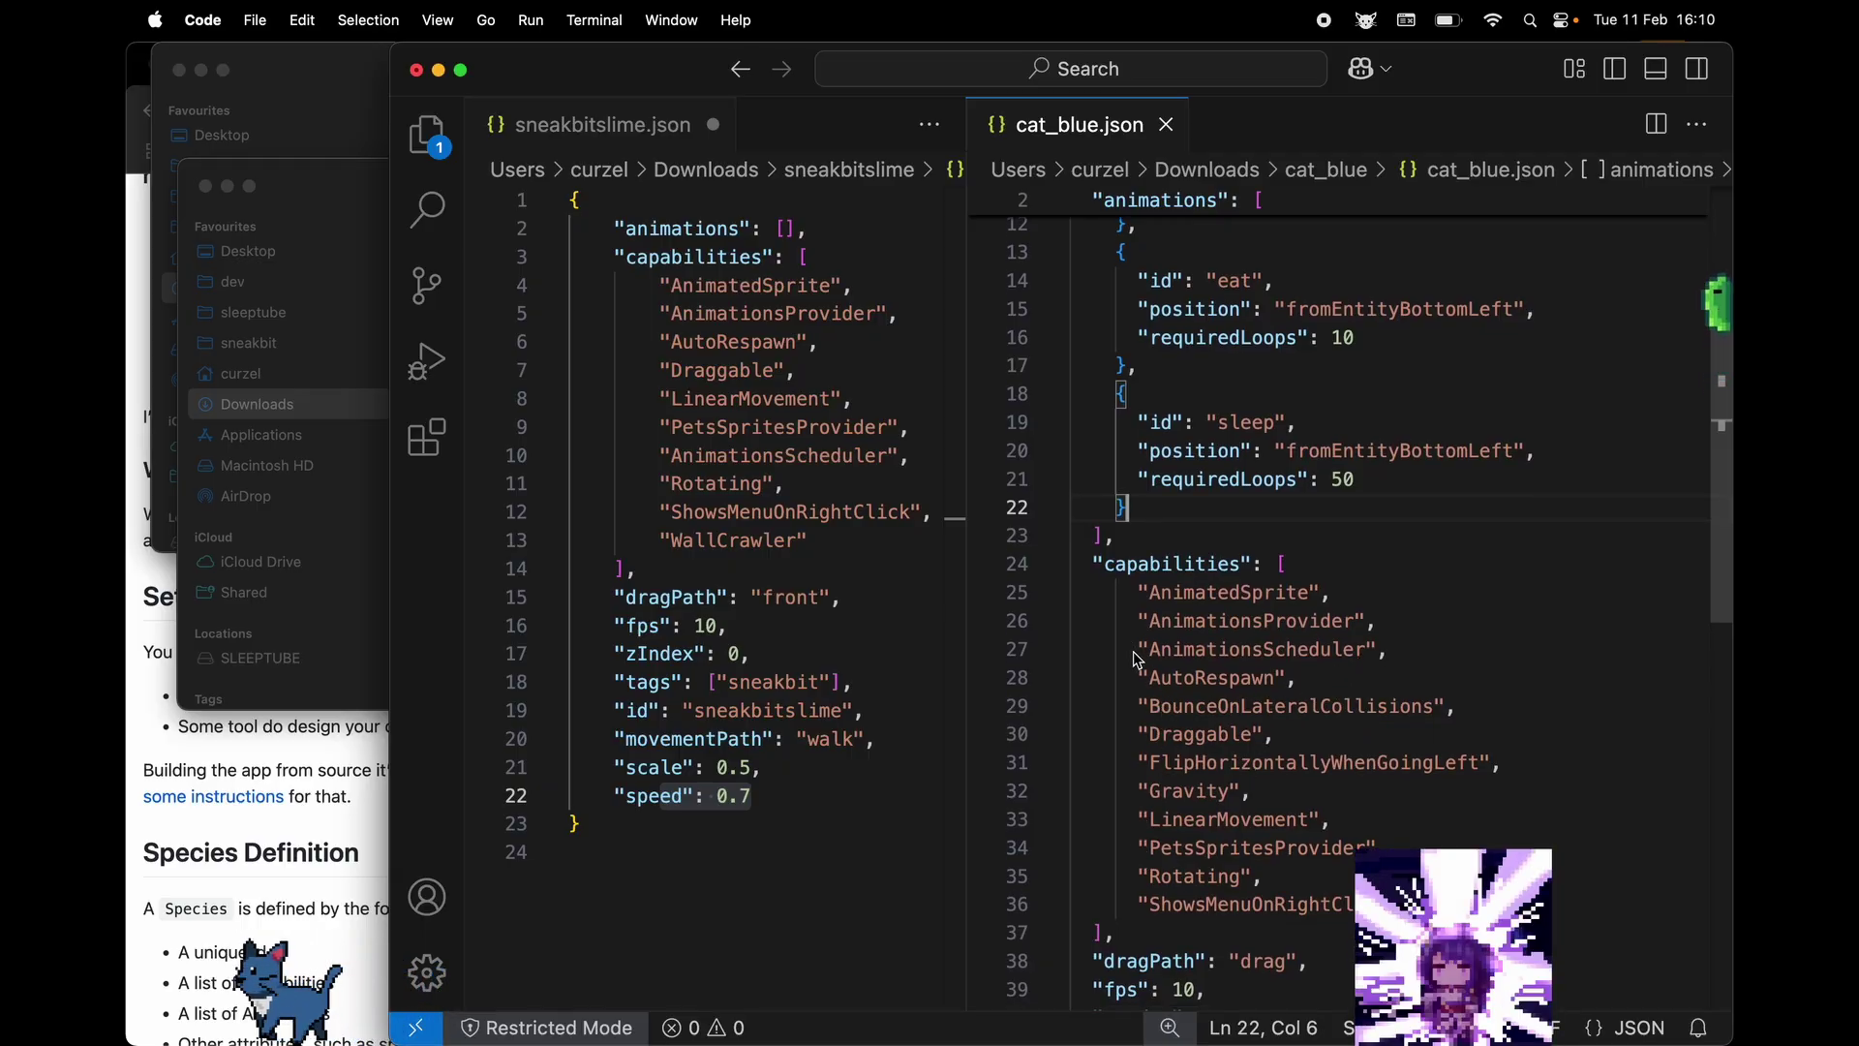
drag(1138, 649, 1394, 650)
scroll(1389, 566, up, 4)
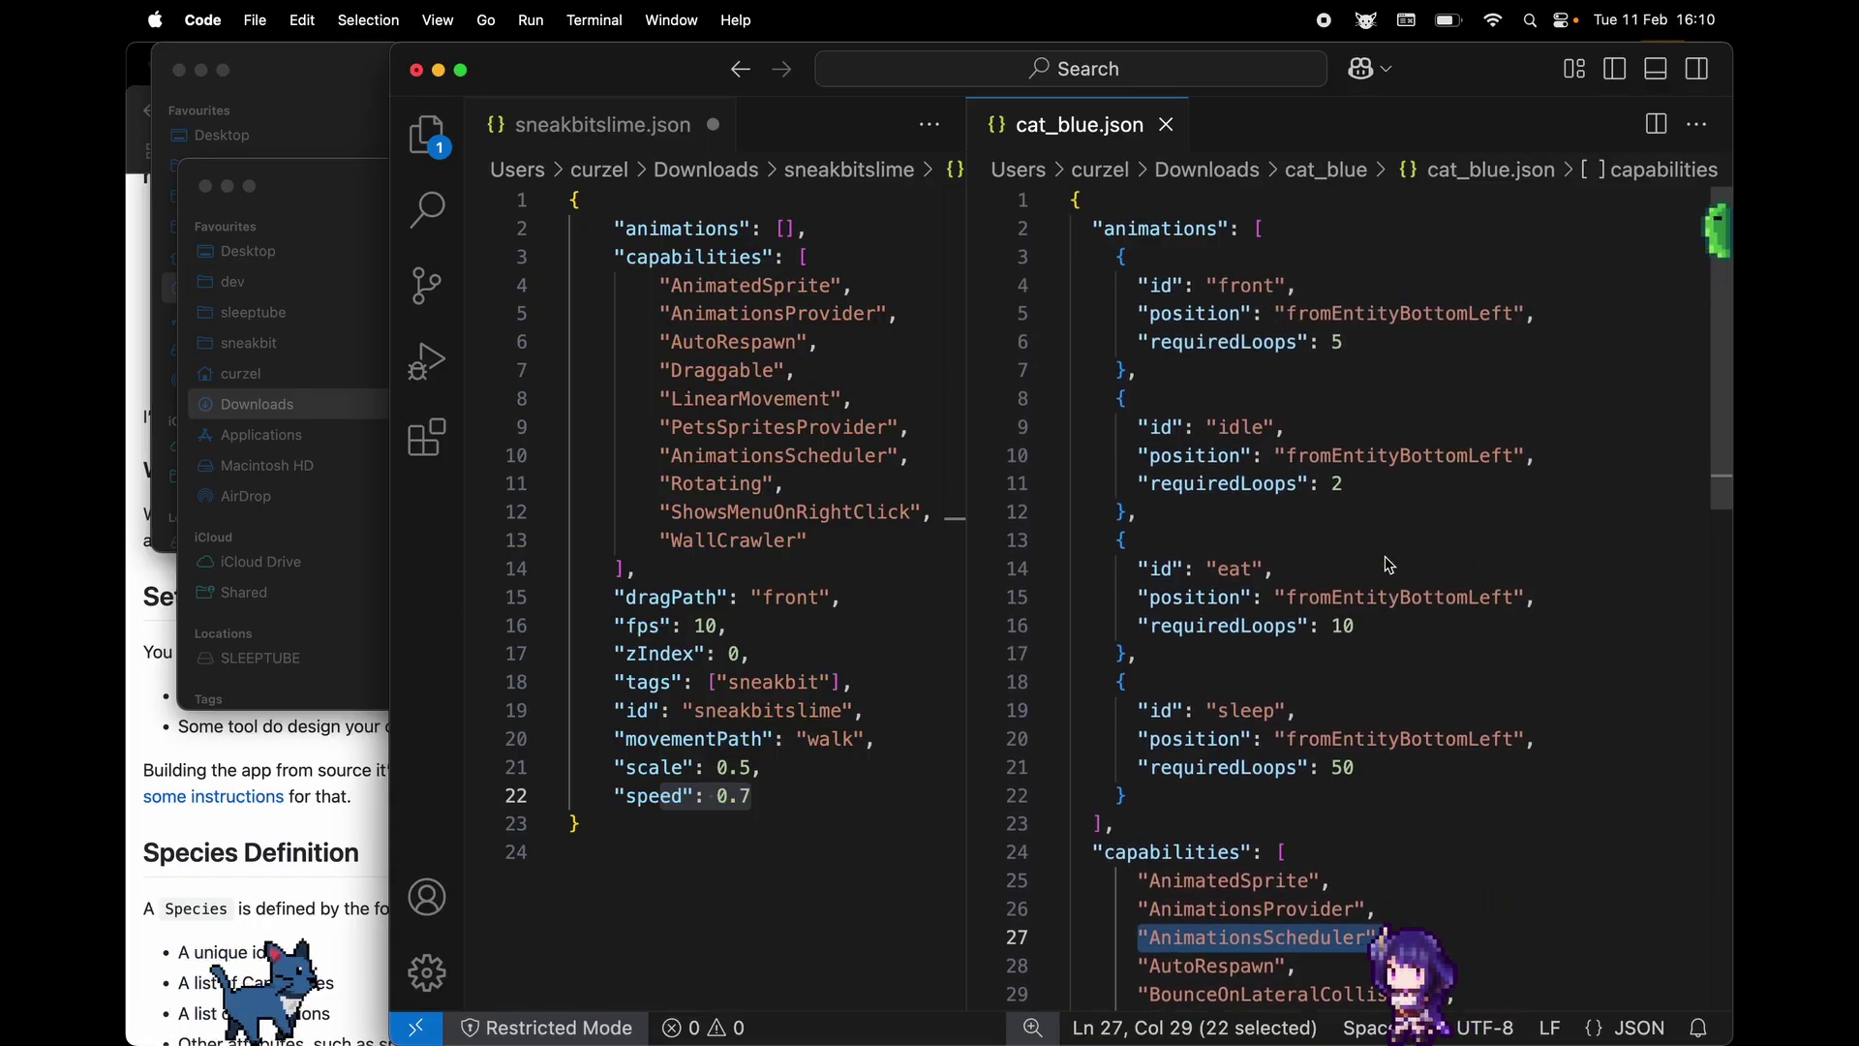
drag(1118, 258, 1242, 783)
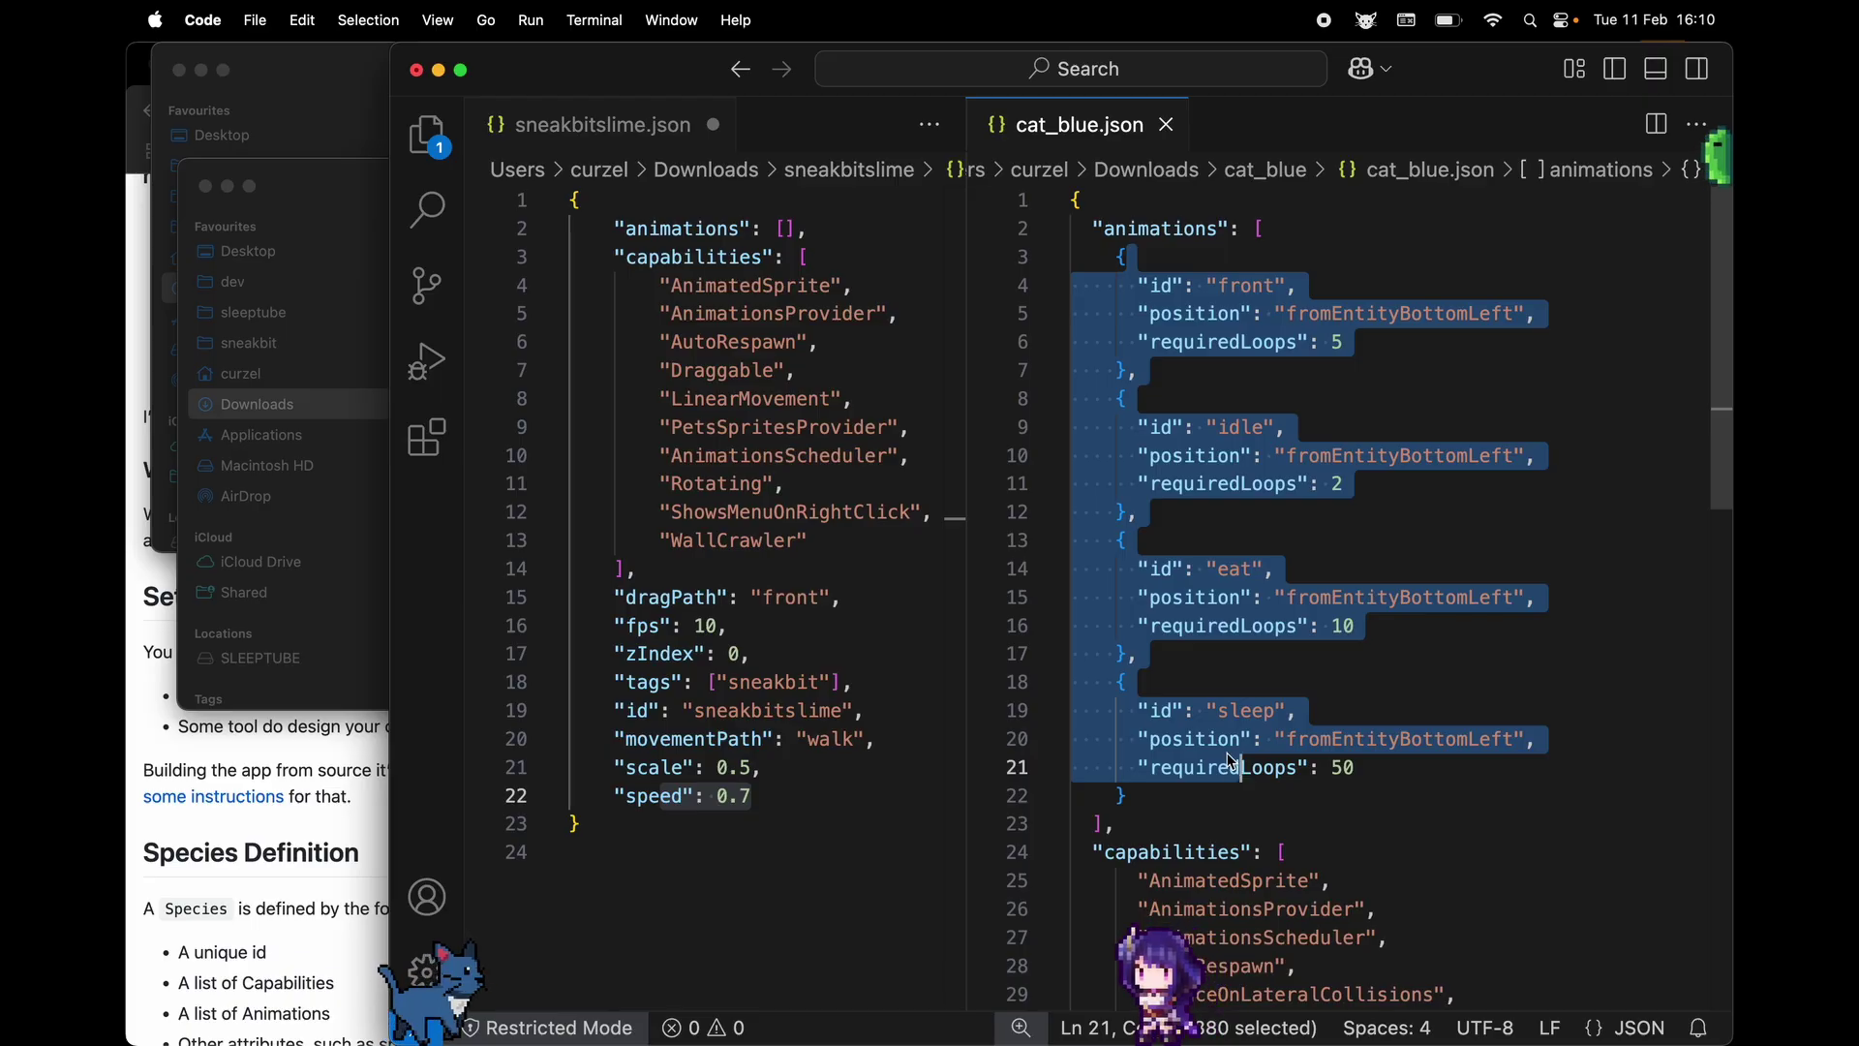
click(1163, 484)
drag(1199, 804, 1275, 659)
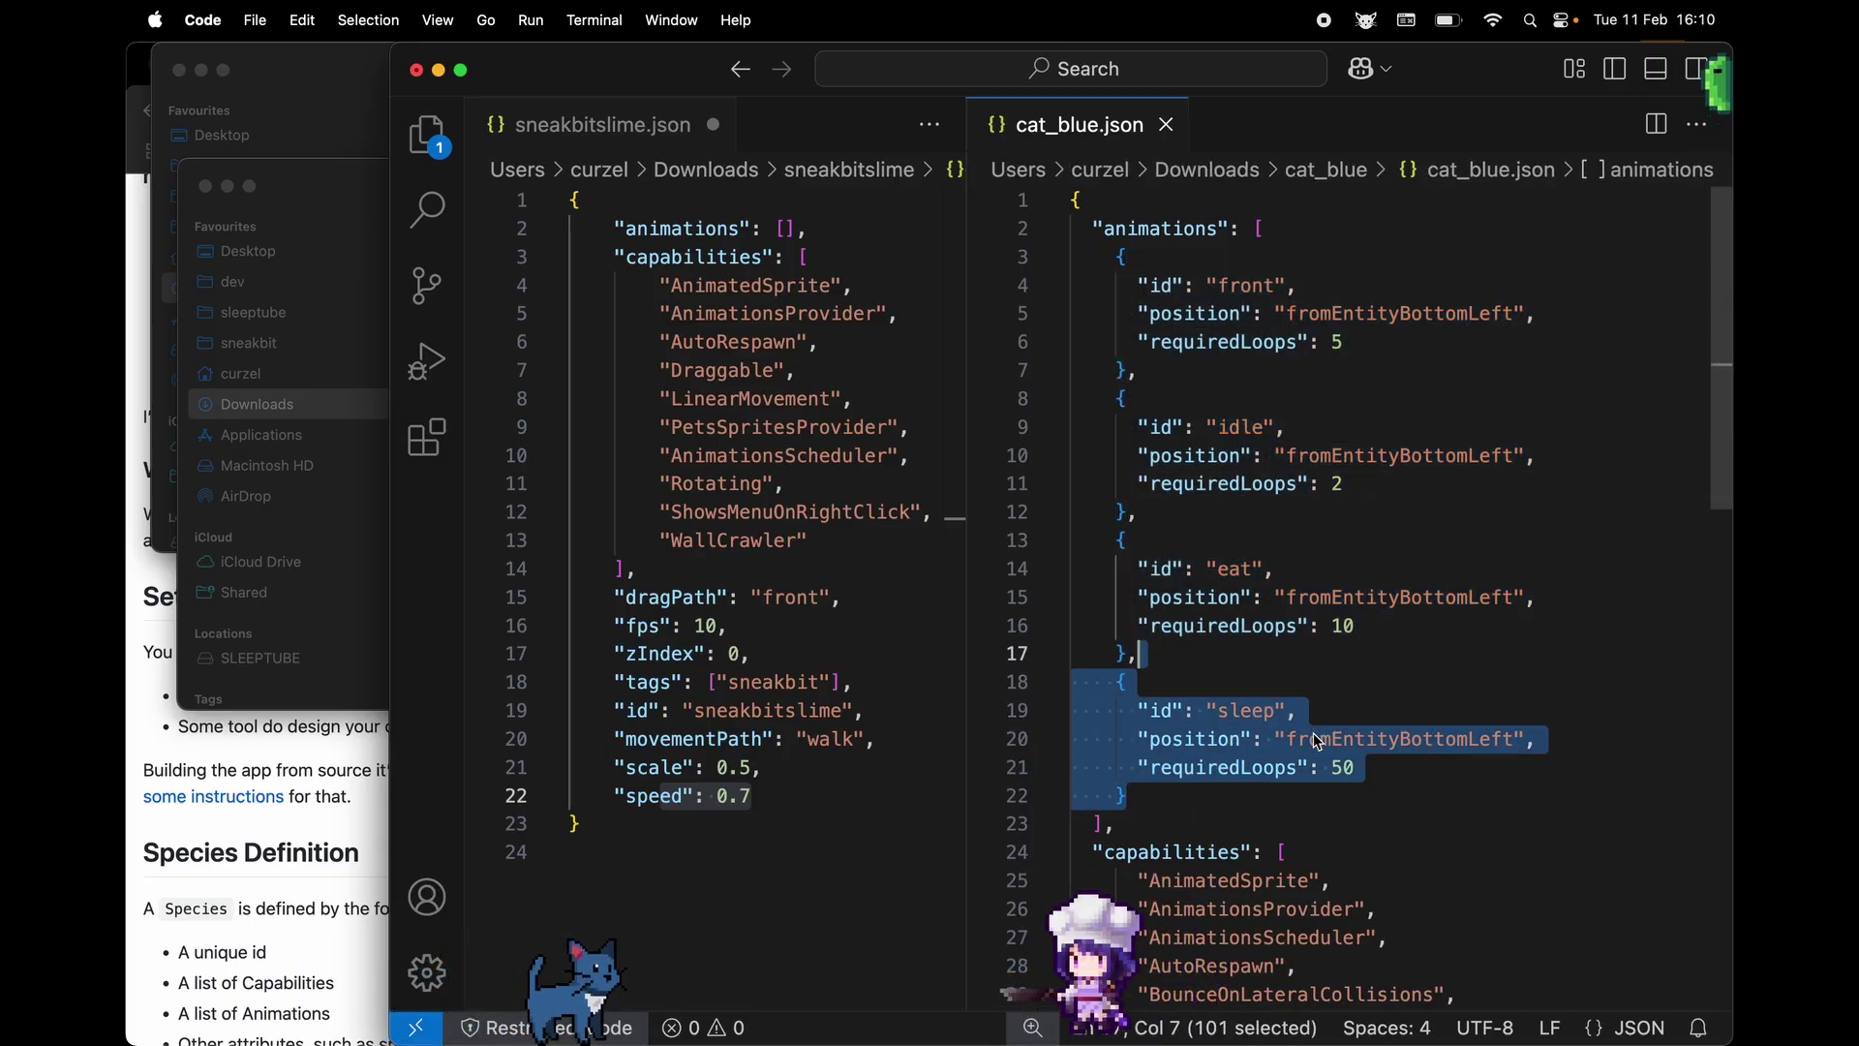
triple_click(1285, 780)
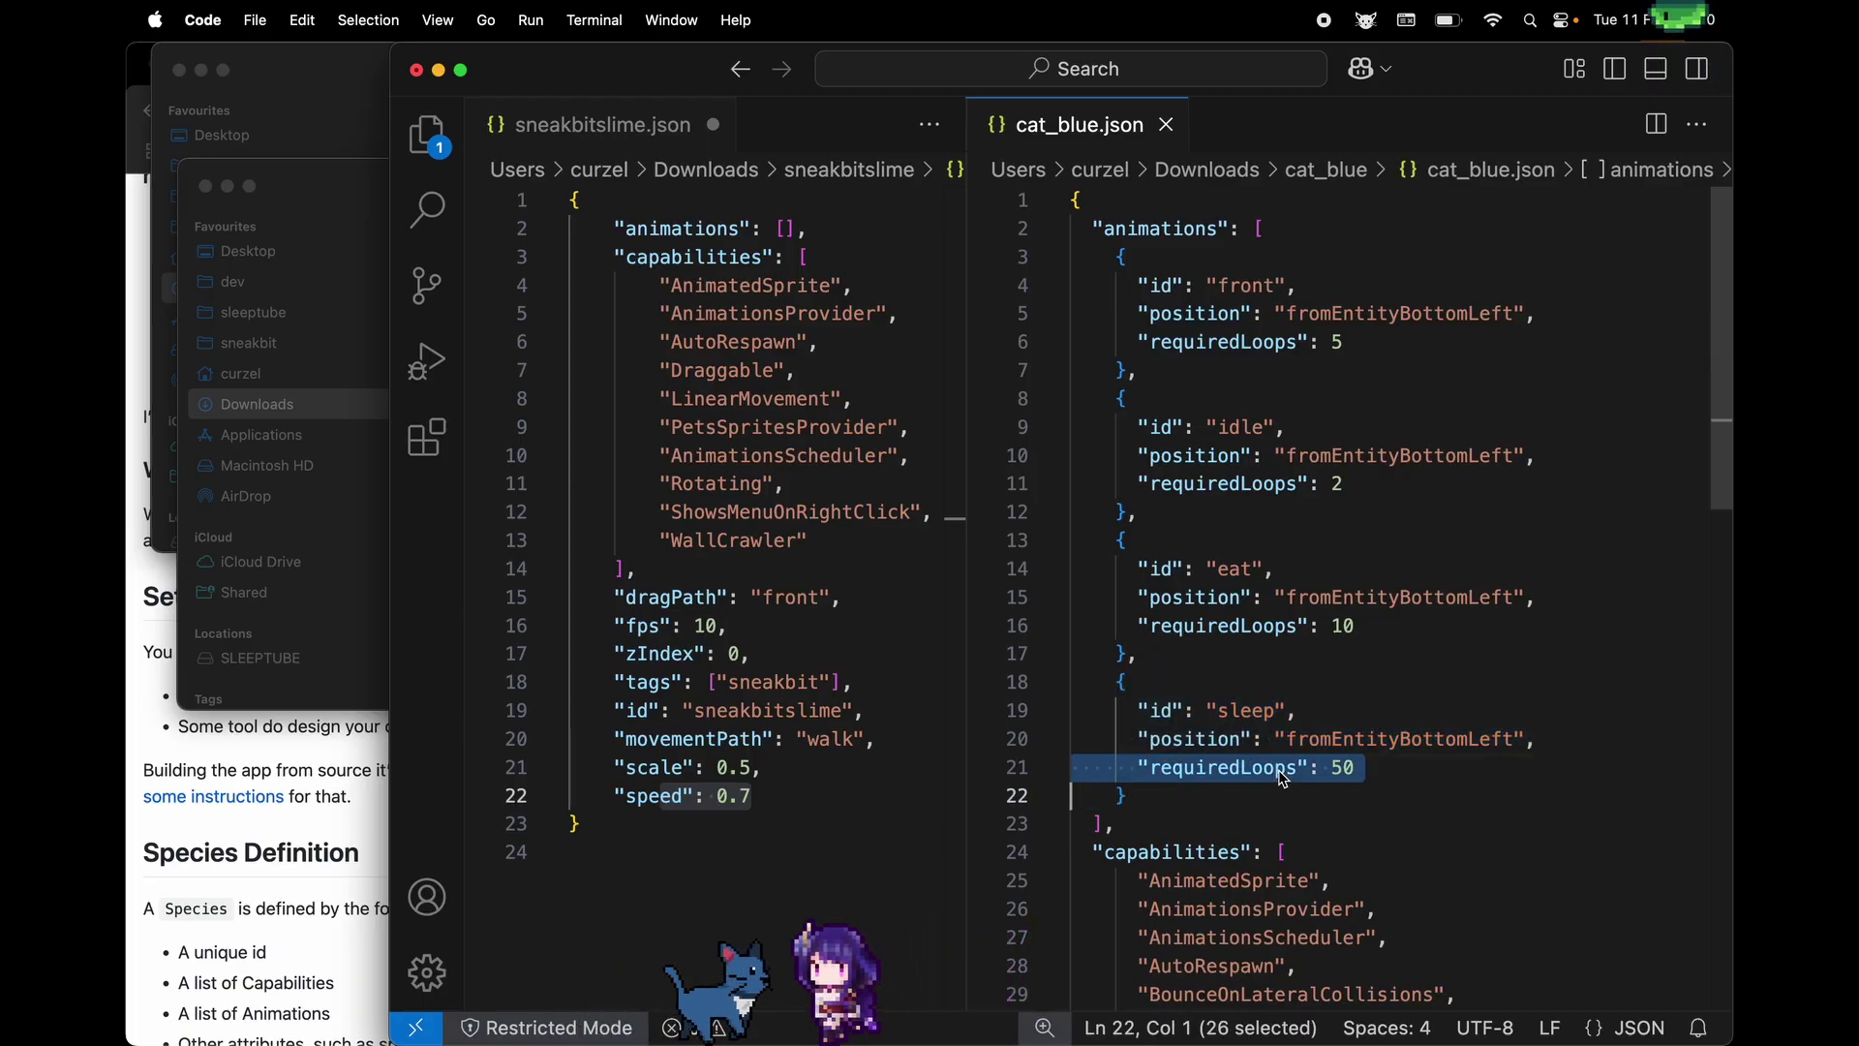
click(352, 216)
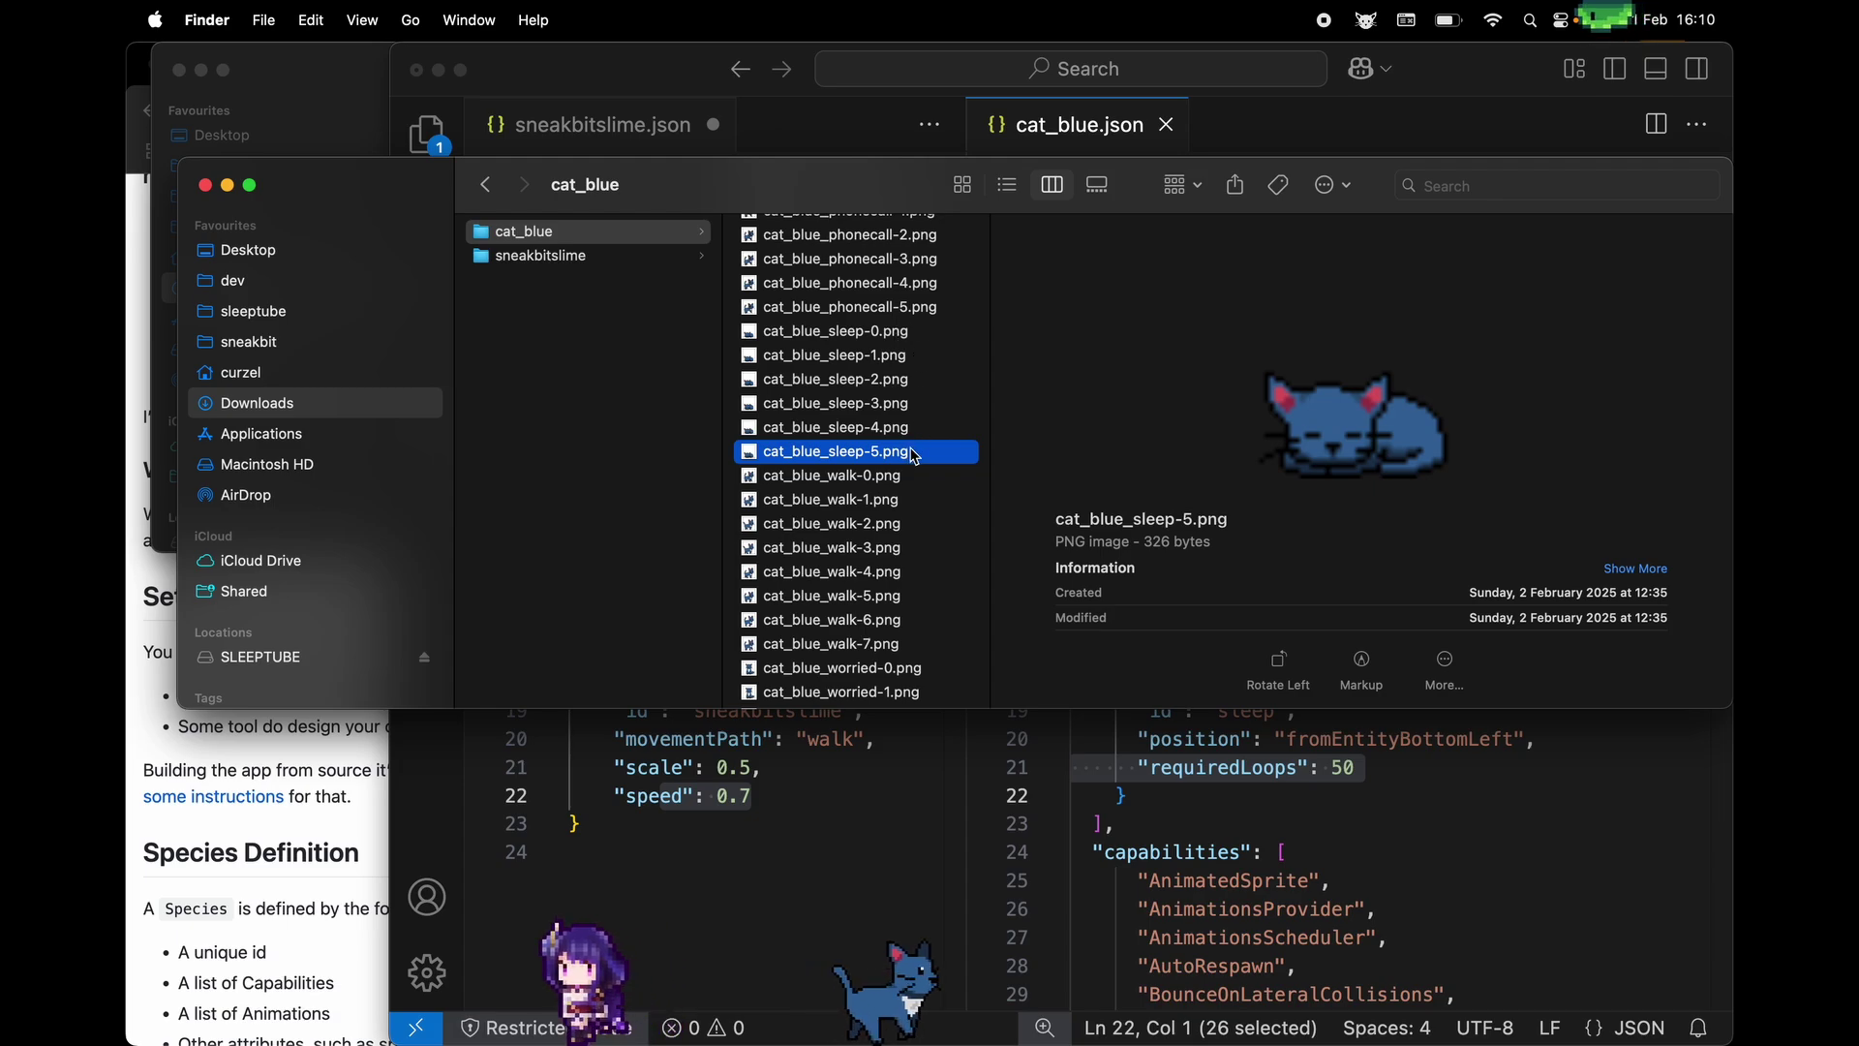
Calculate 50*6/10 in Spotlight to get 30, then dismiss it
key(super+space)
text(6)
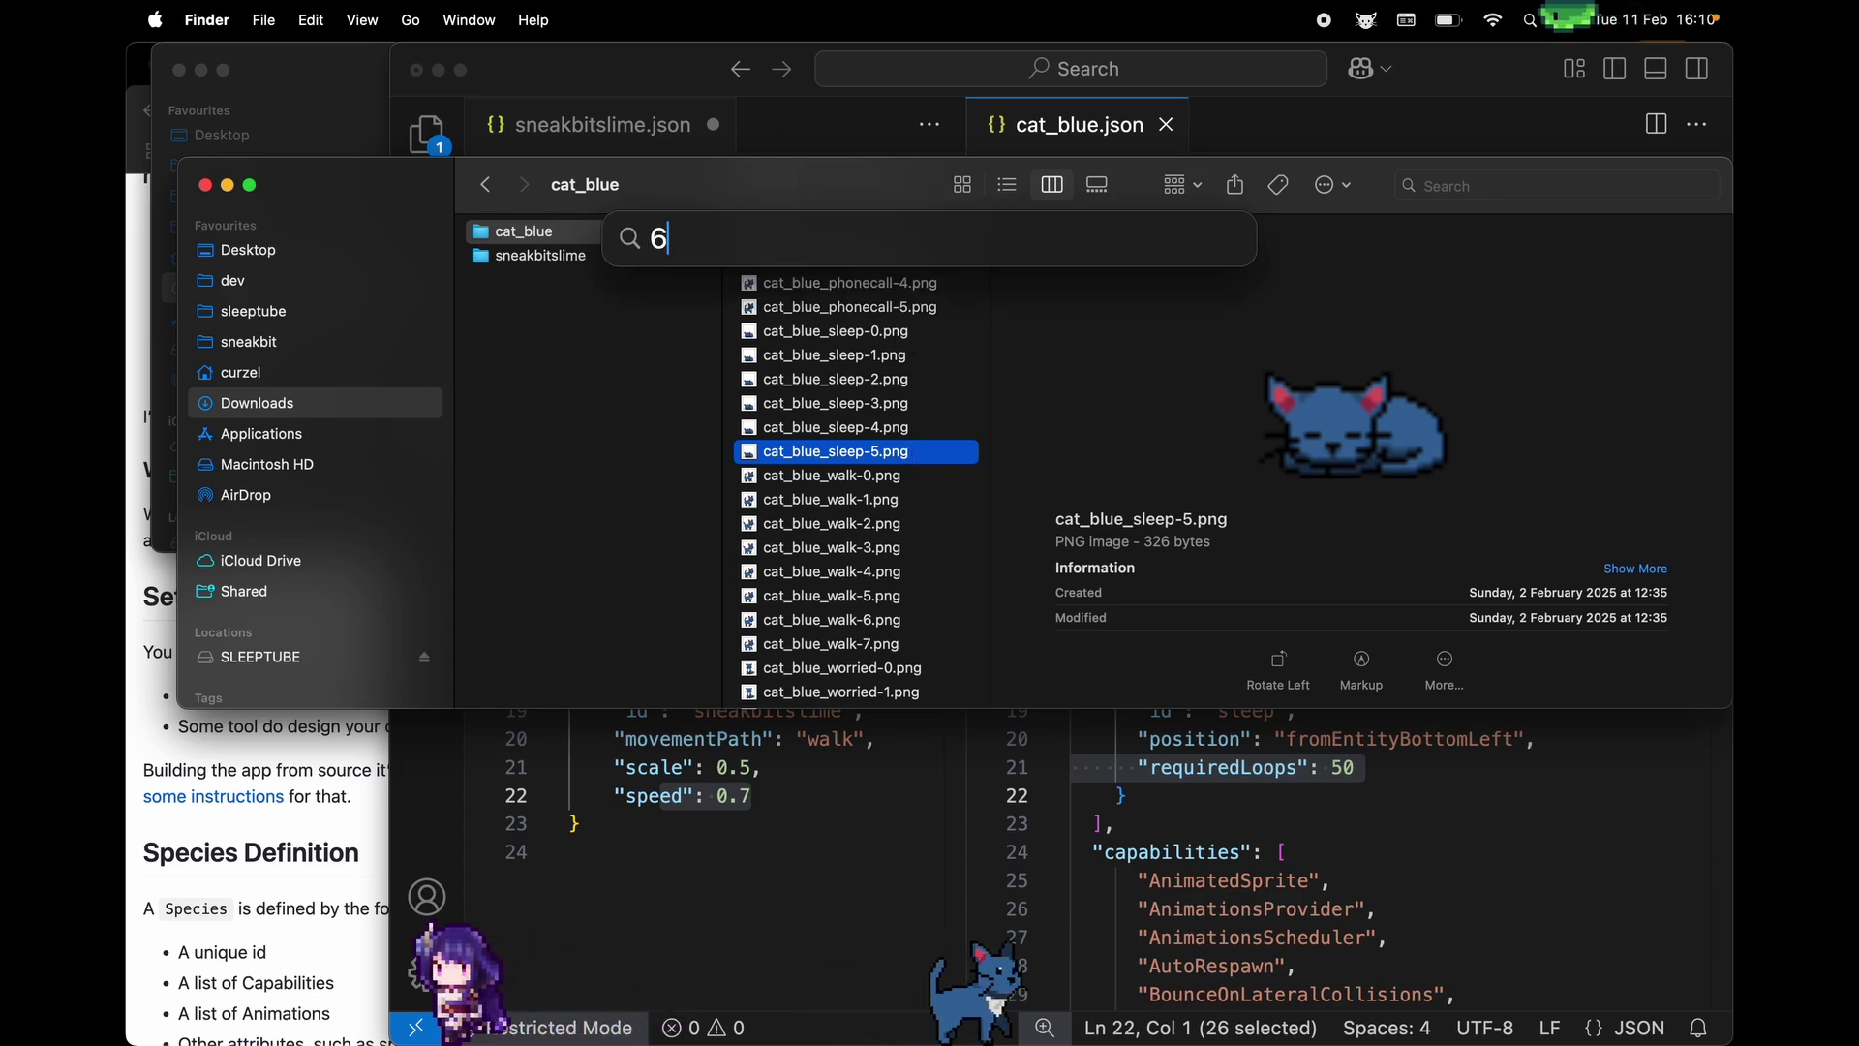
text(/)
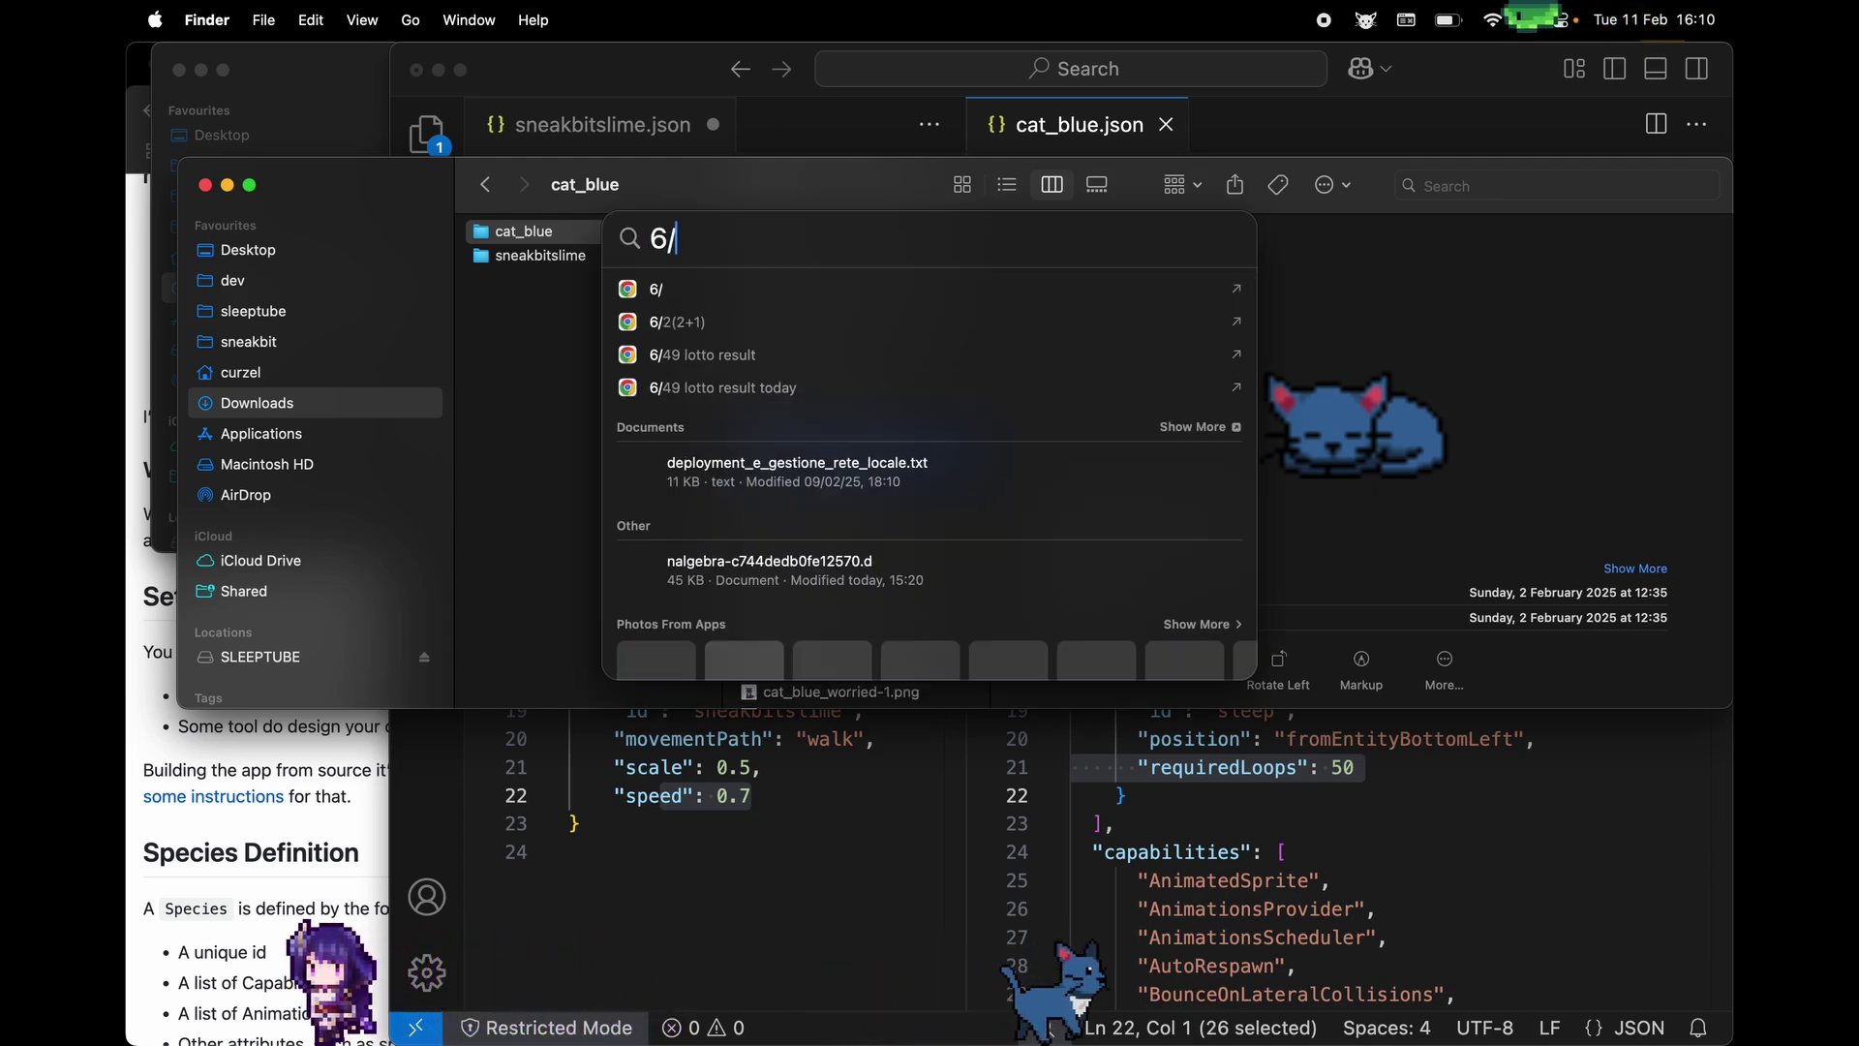
text(10)
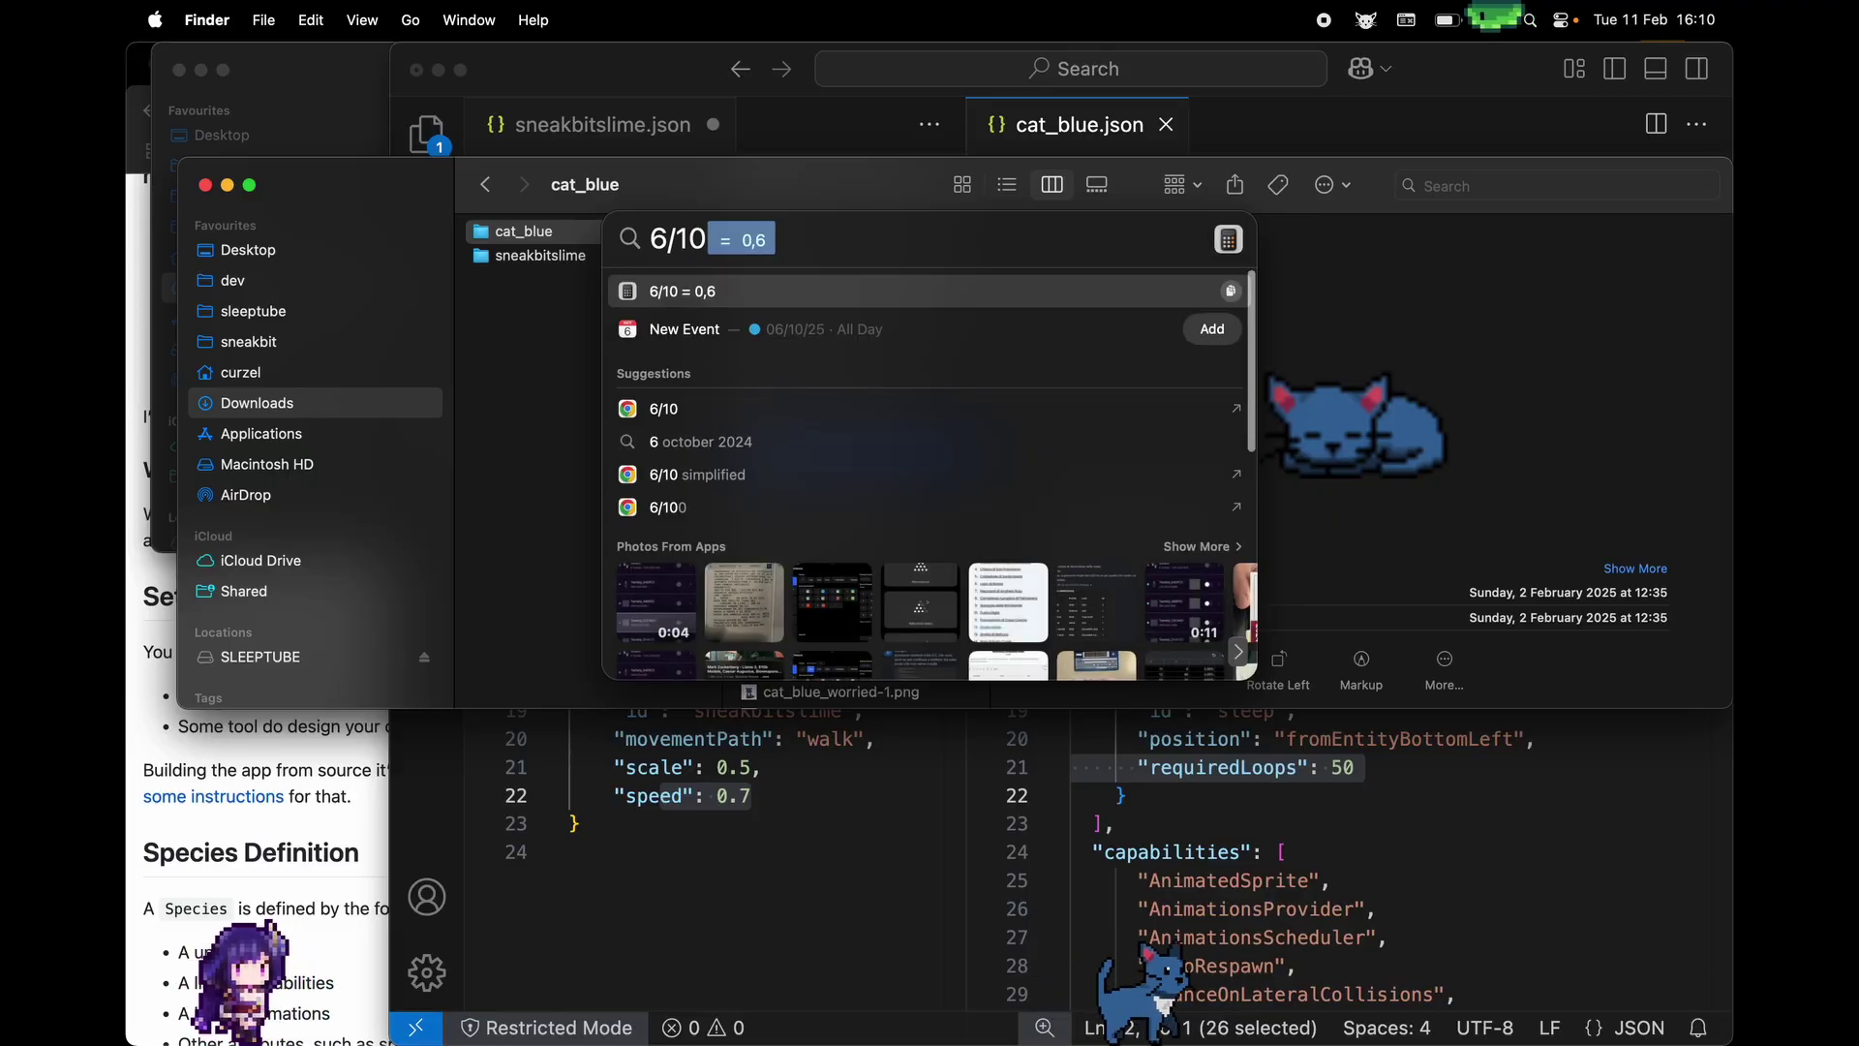
key(Left)
key(Left)
text(50)
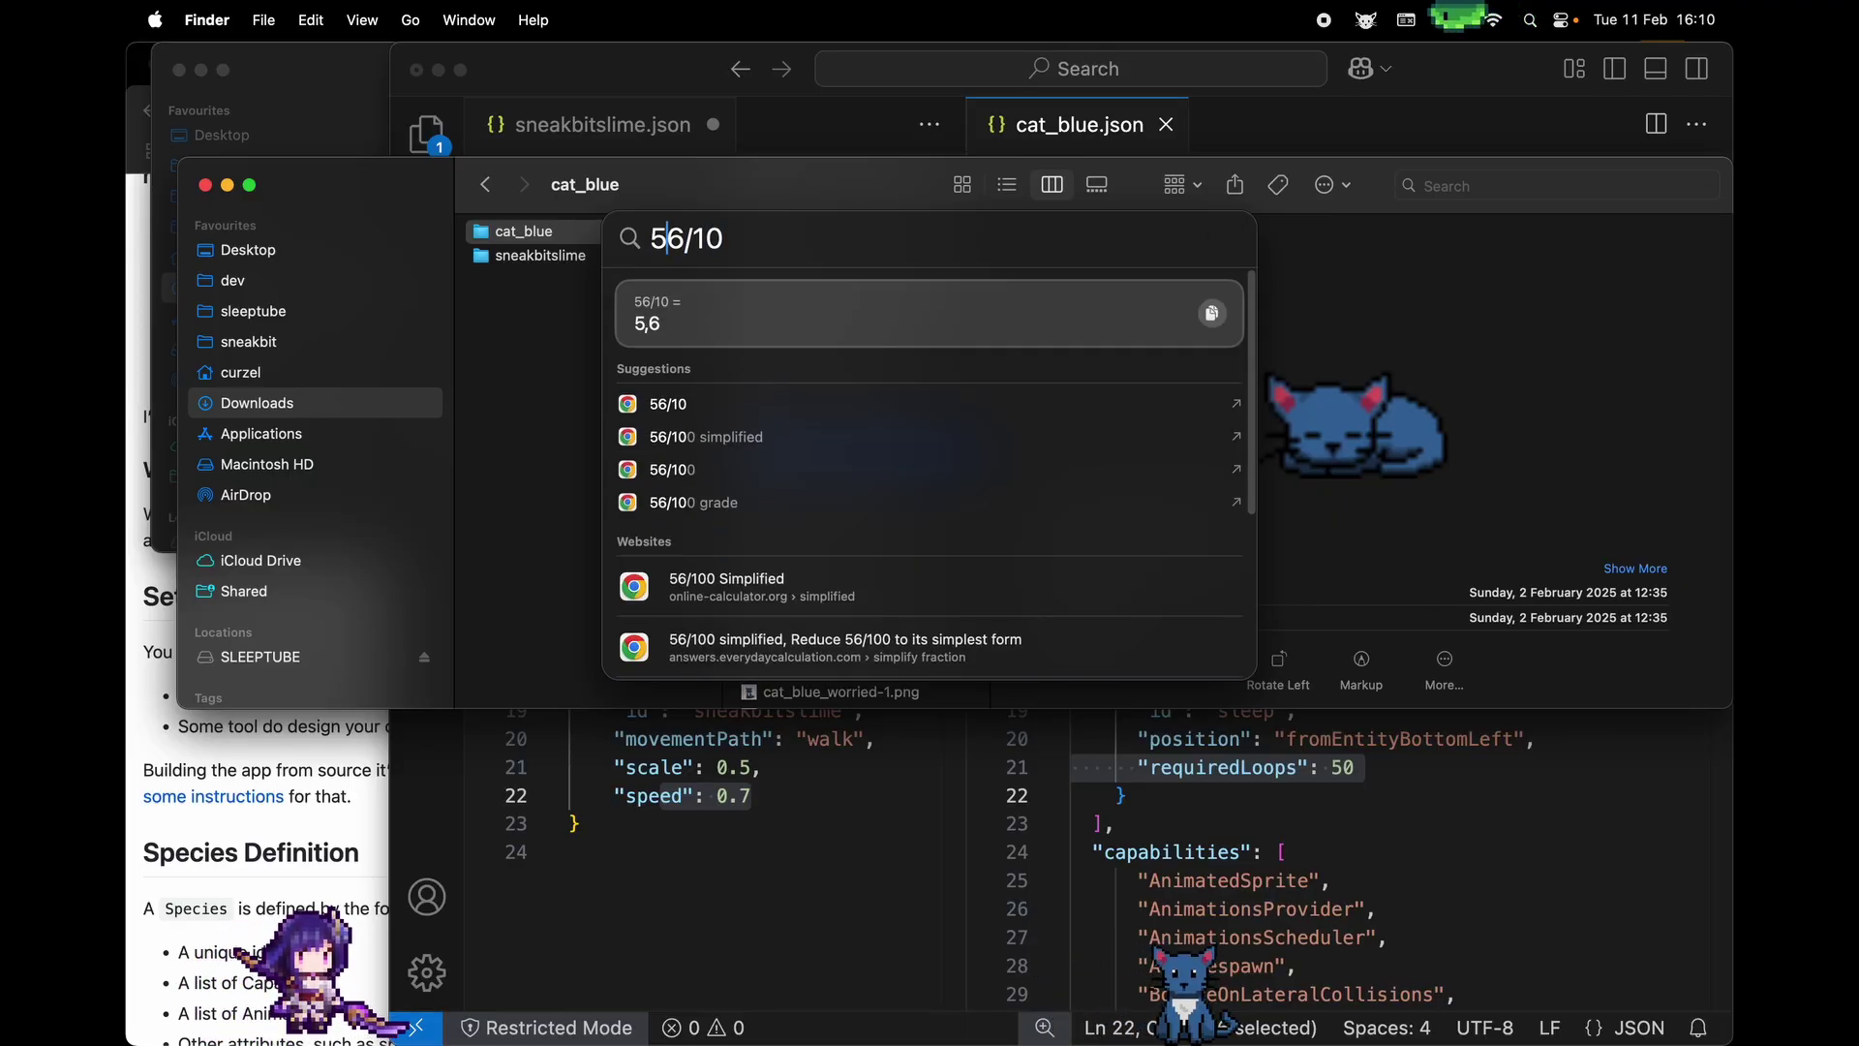
text(6)
key(BackSpace)
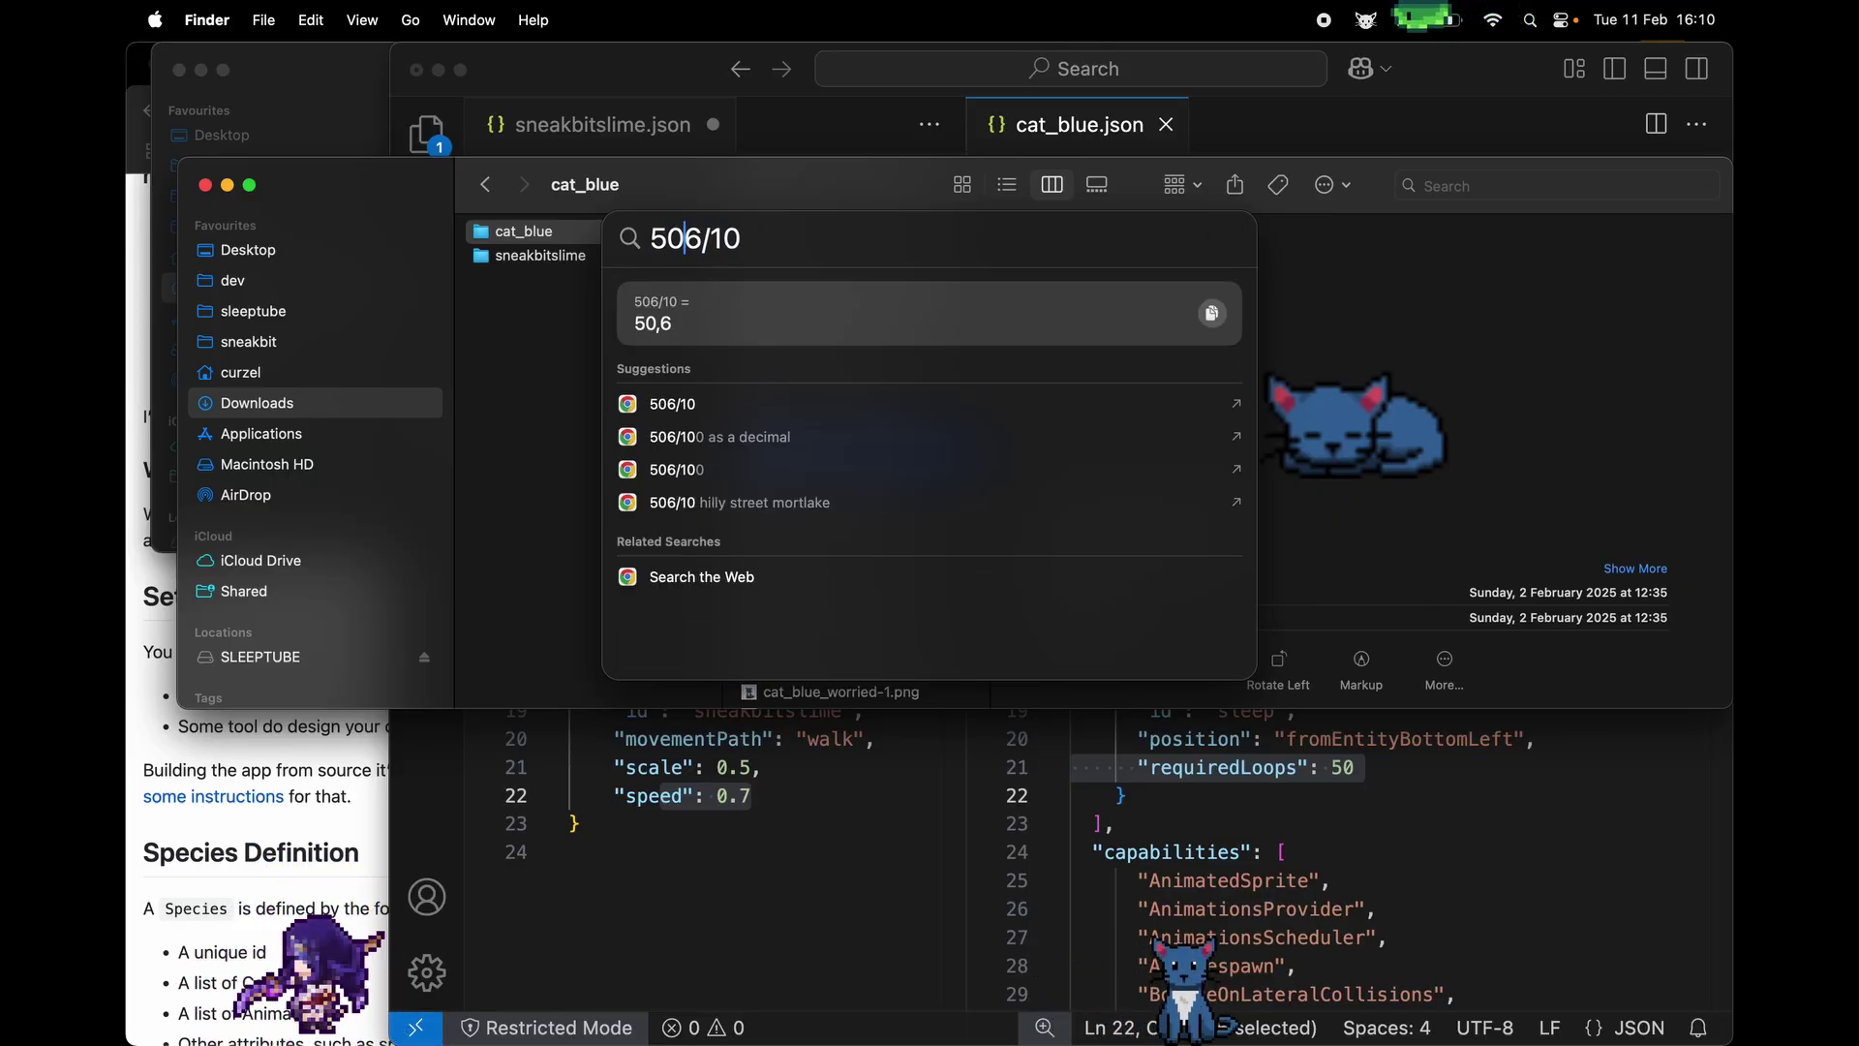
text(6)
key(BackSpace)
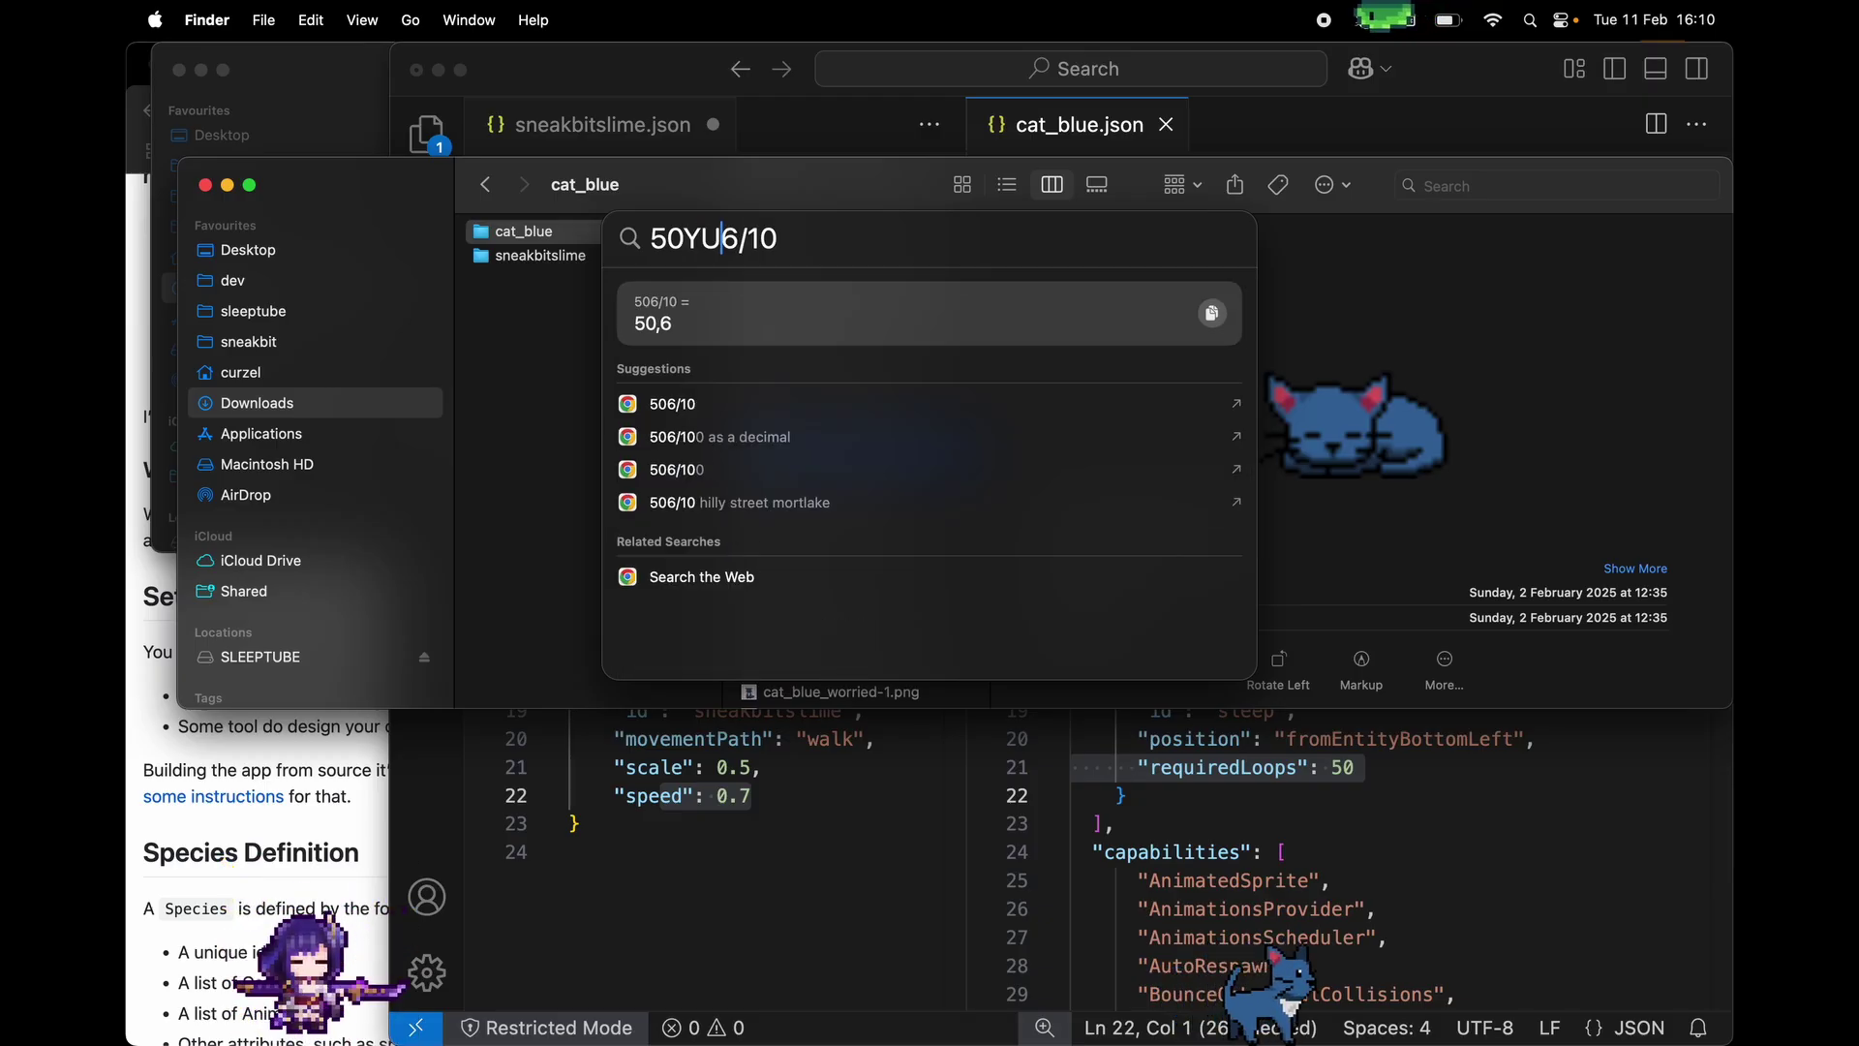
text(%^&)
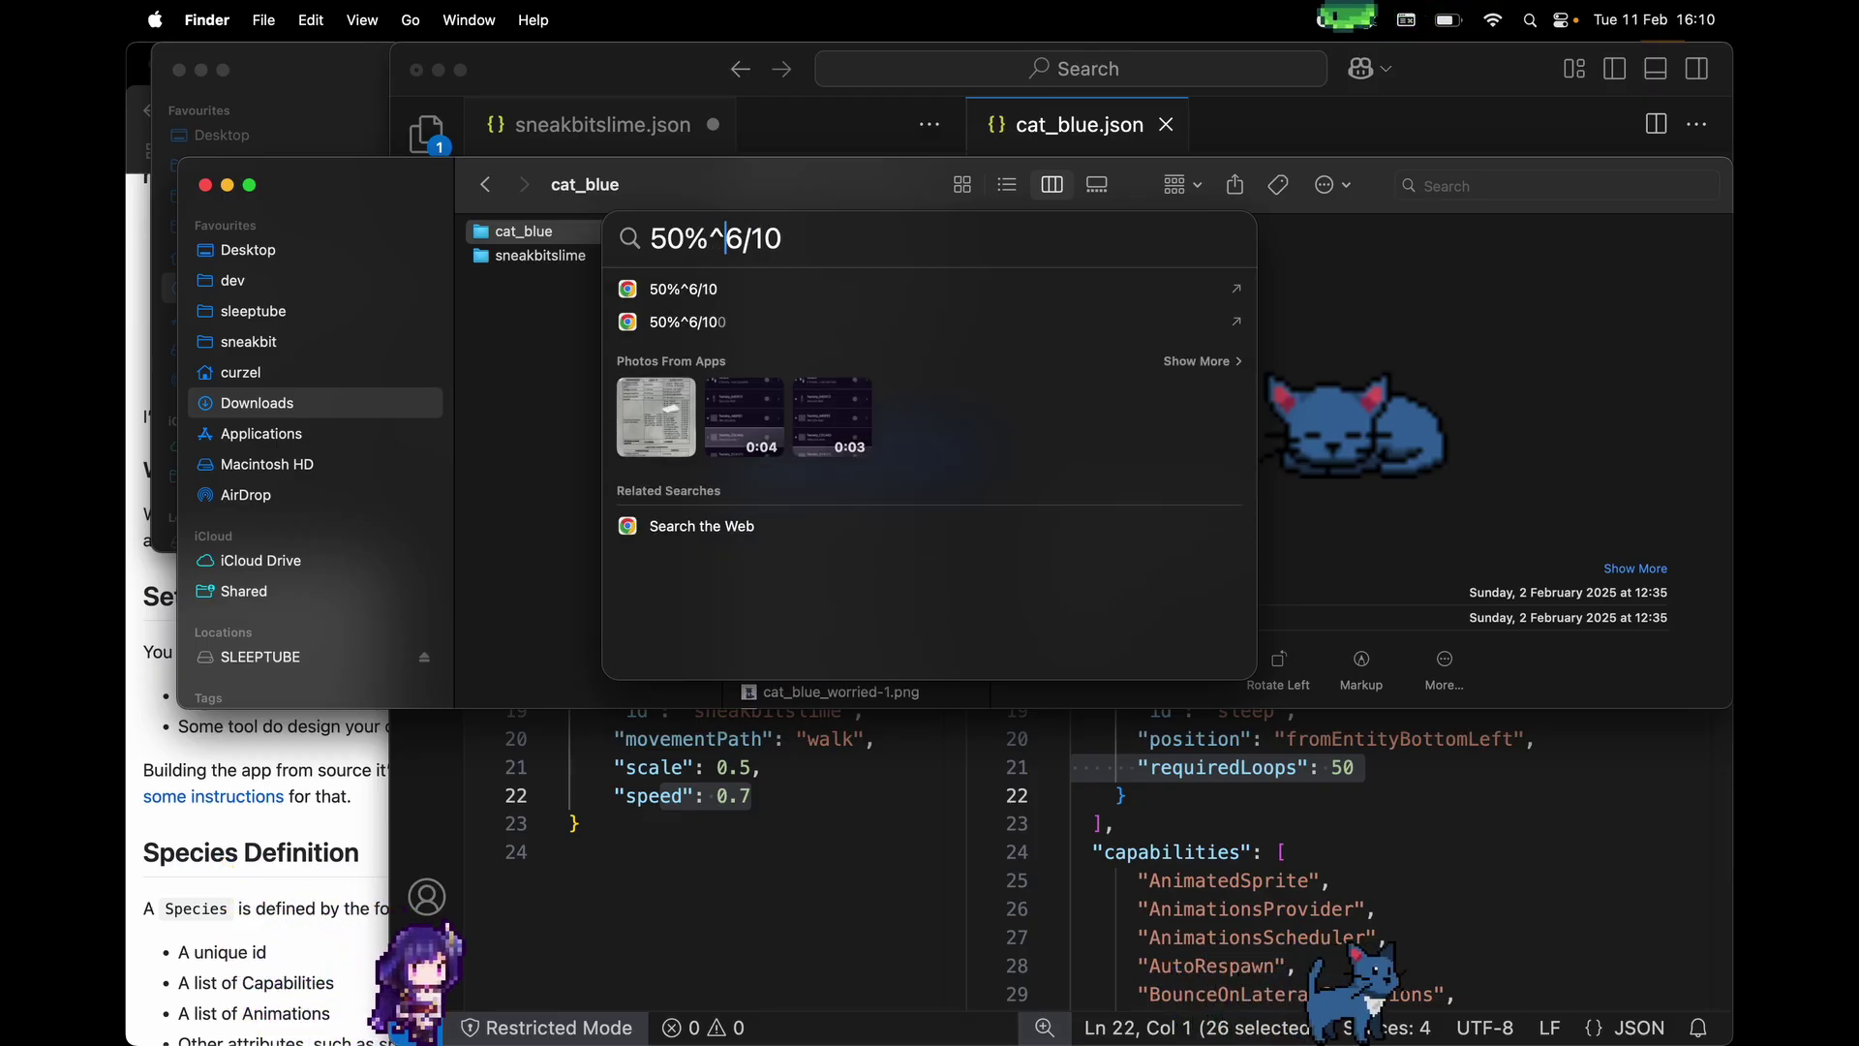
key(BackSpace)
key(BackSpace)
key(BackSpace)
text(*)
key(Left)
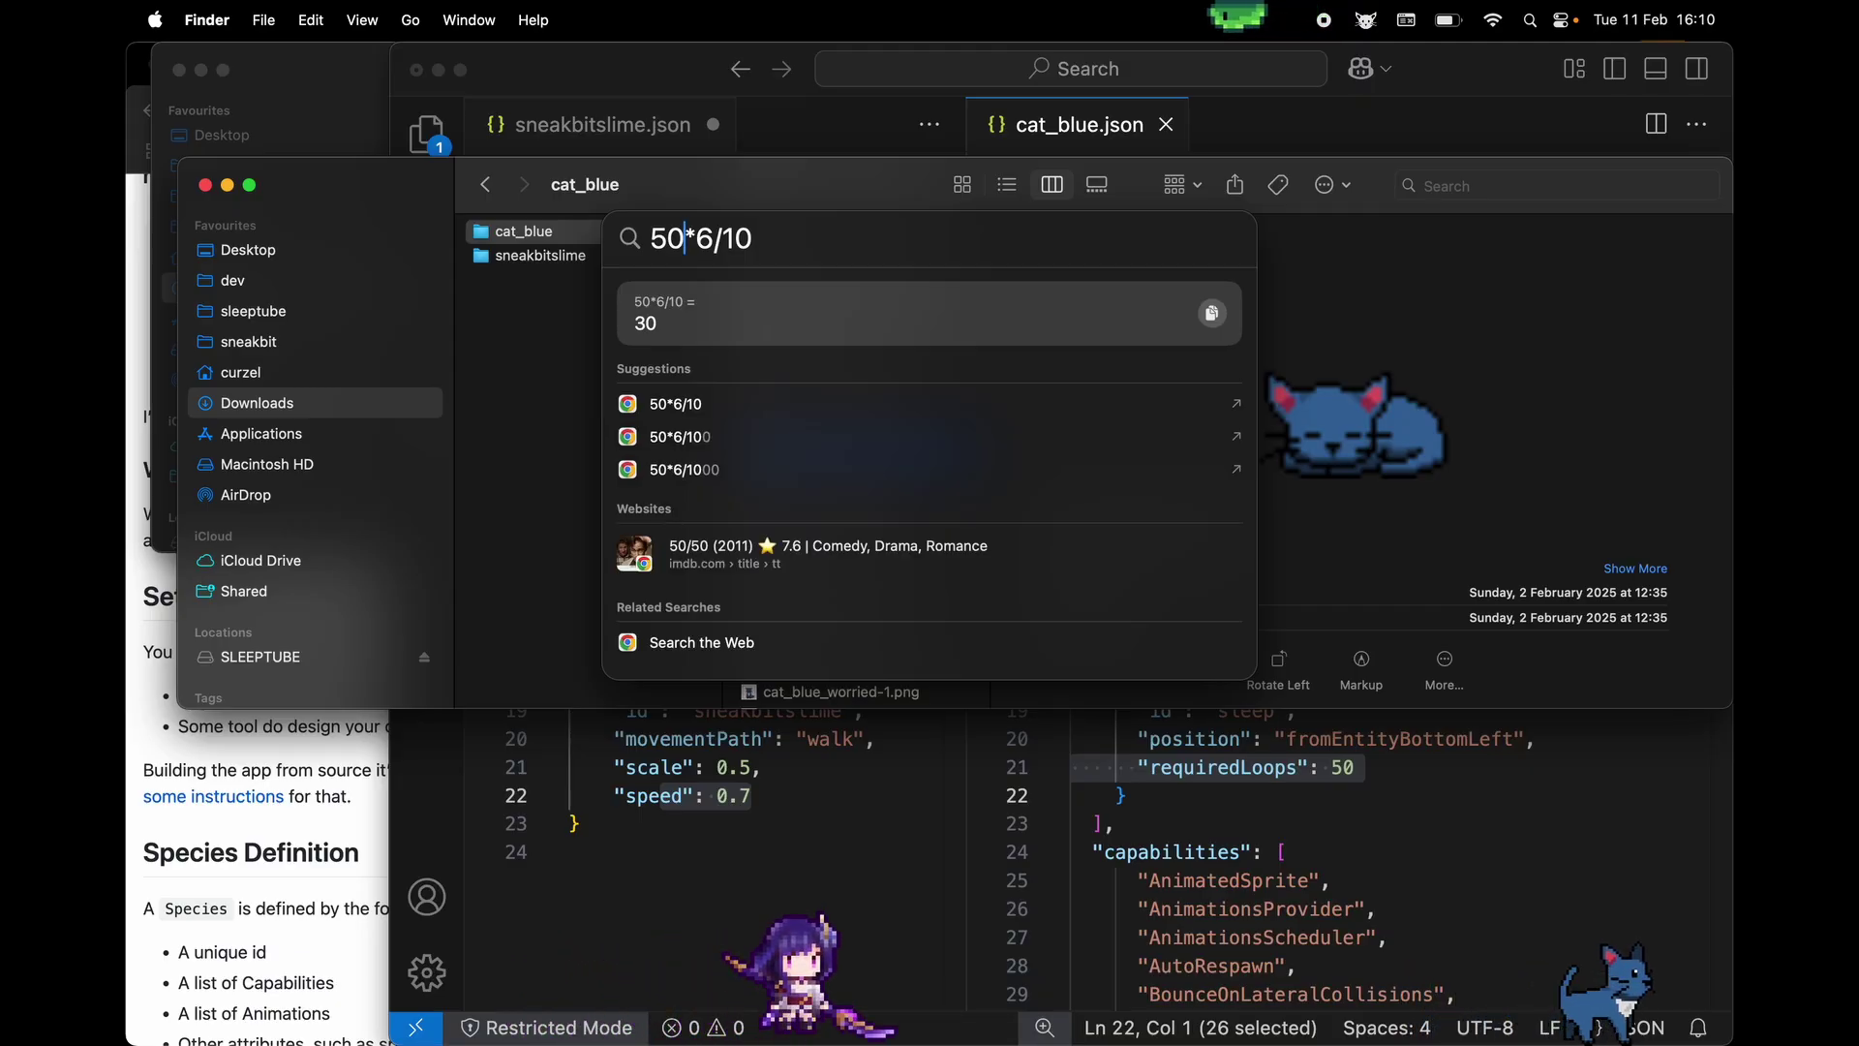
key(Escape)
Scroll cat_blue.json in VS Code to its twelve capabilities, dragPath "drag" and speed 0.8
click(1428, 133)
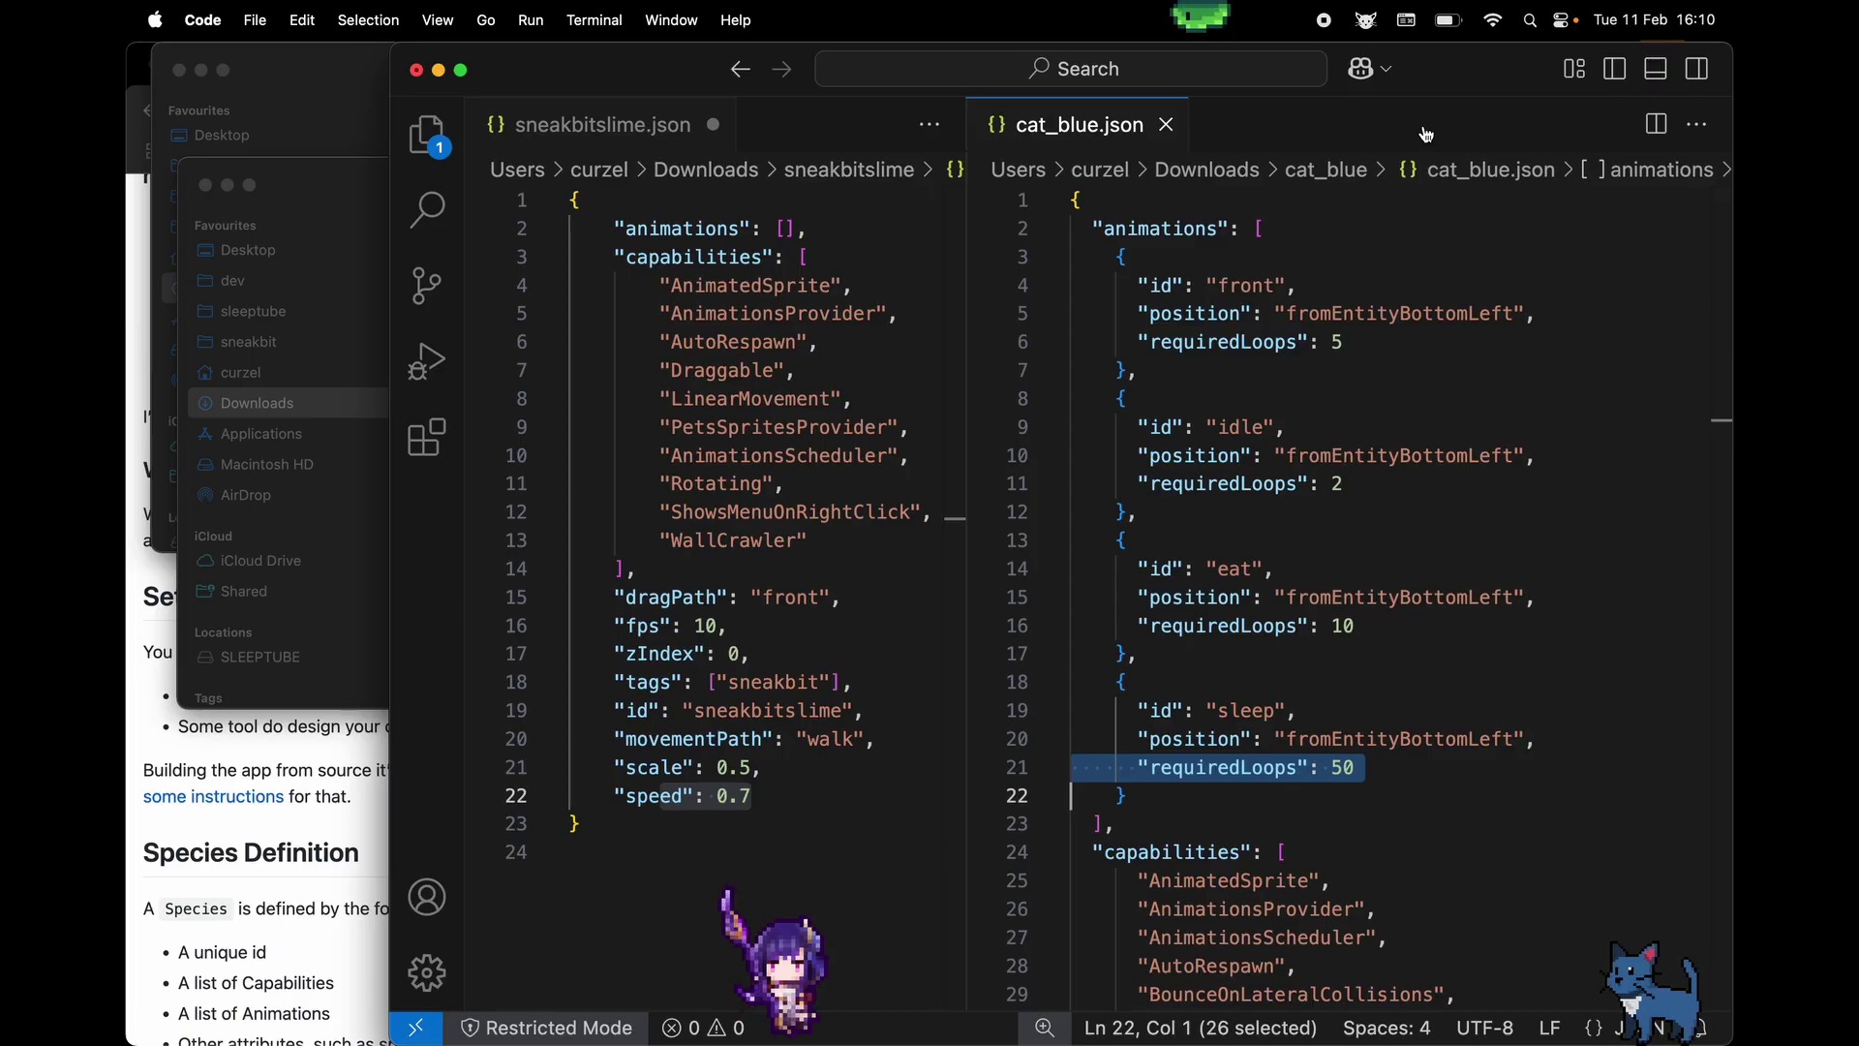
scroll(1432, 527, down, 5)
scroll(1433, 532, down, 2)
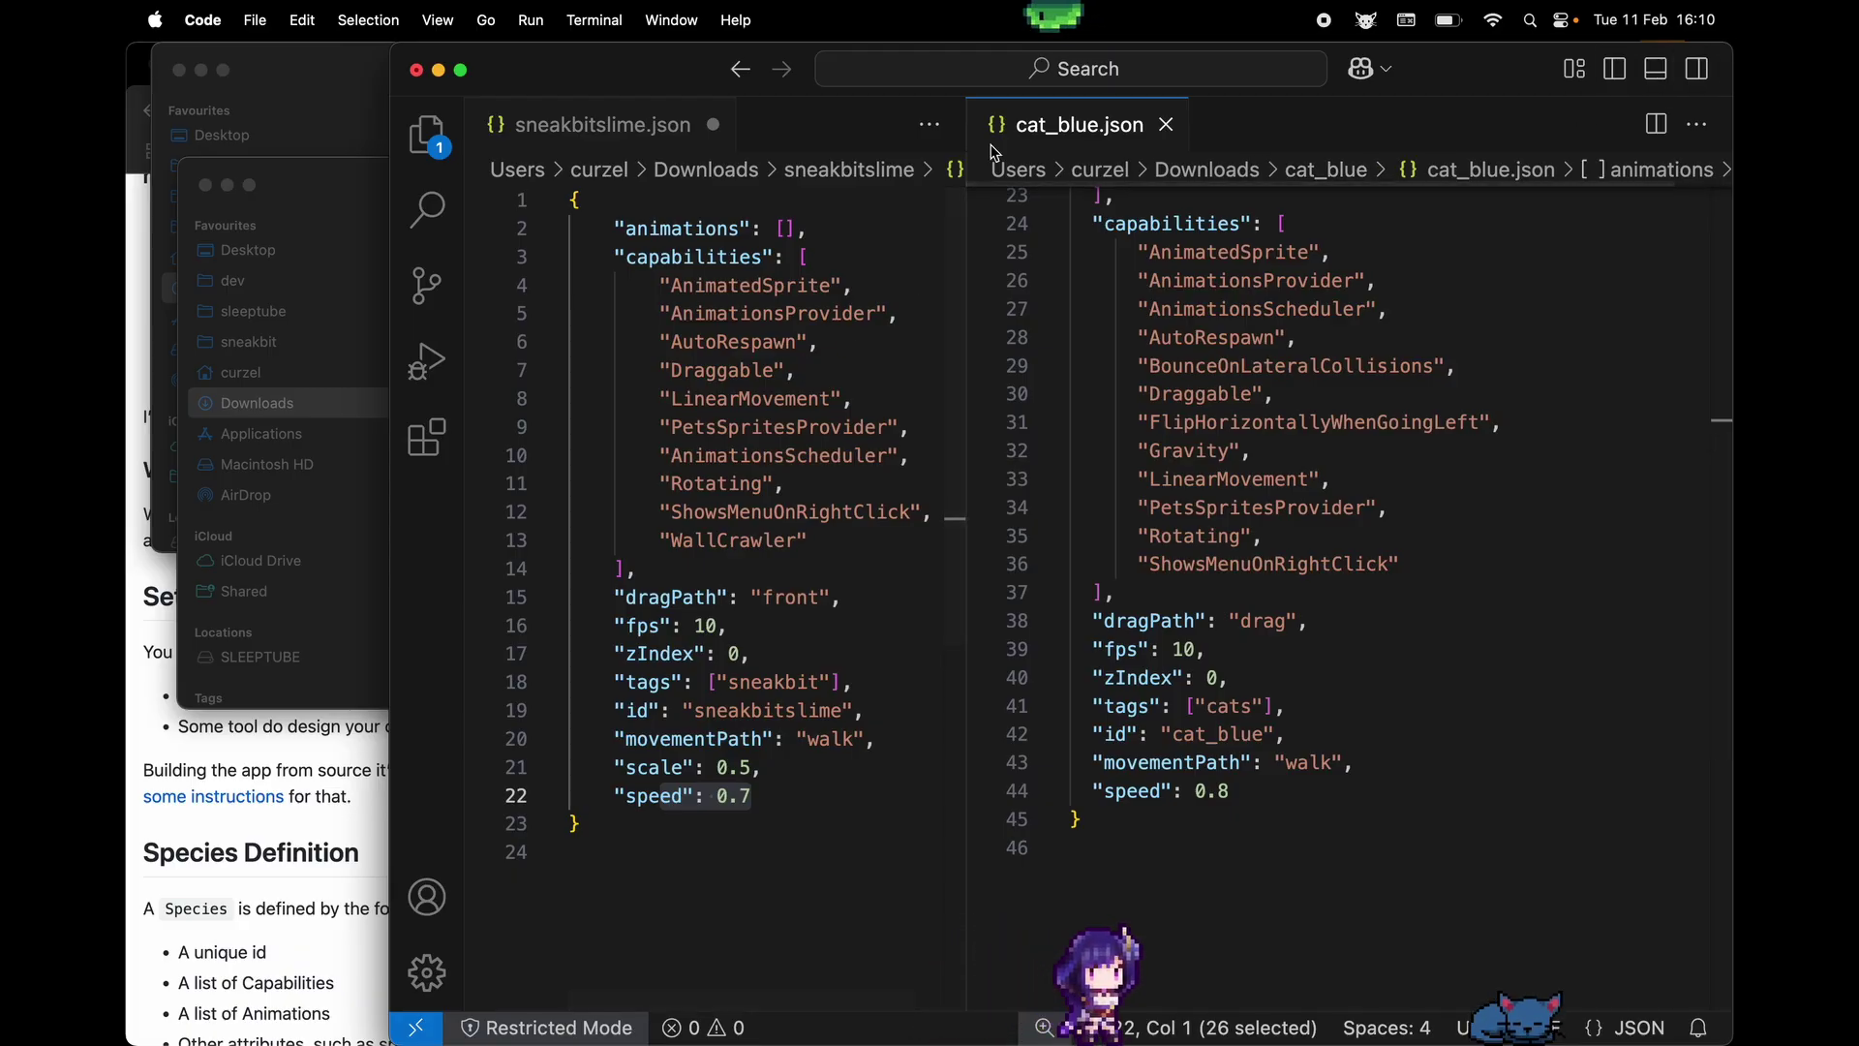
Close cat_blue.json, then close sneakbitslime.json without saving its changes
click(1165, 125)
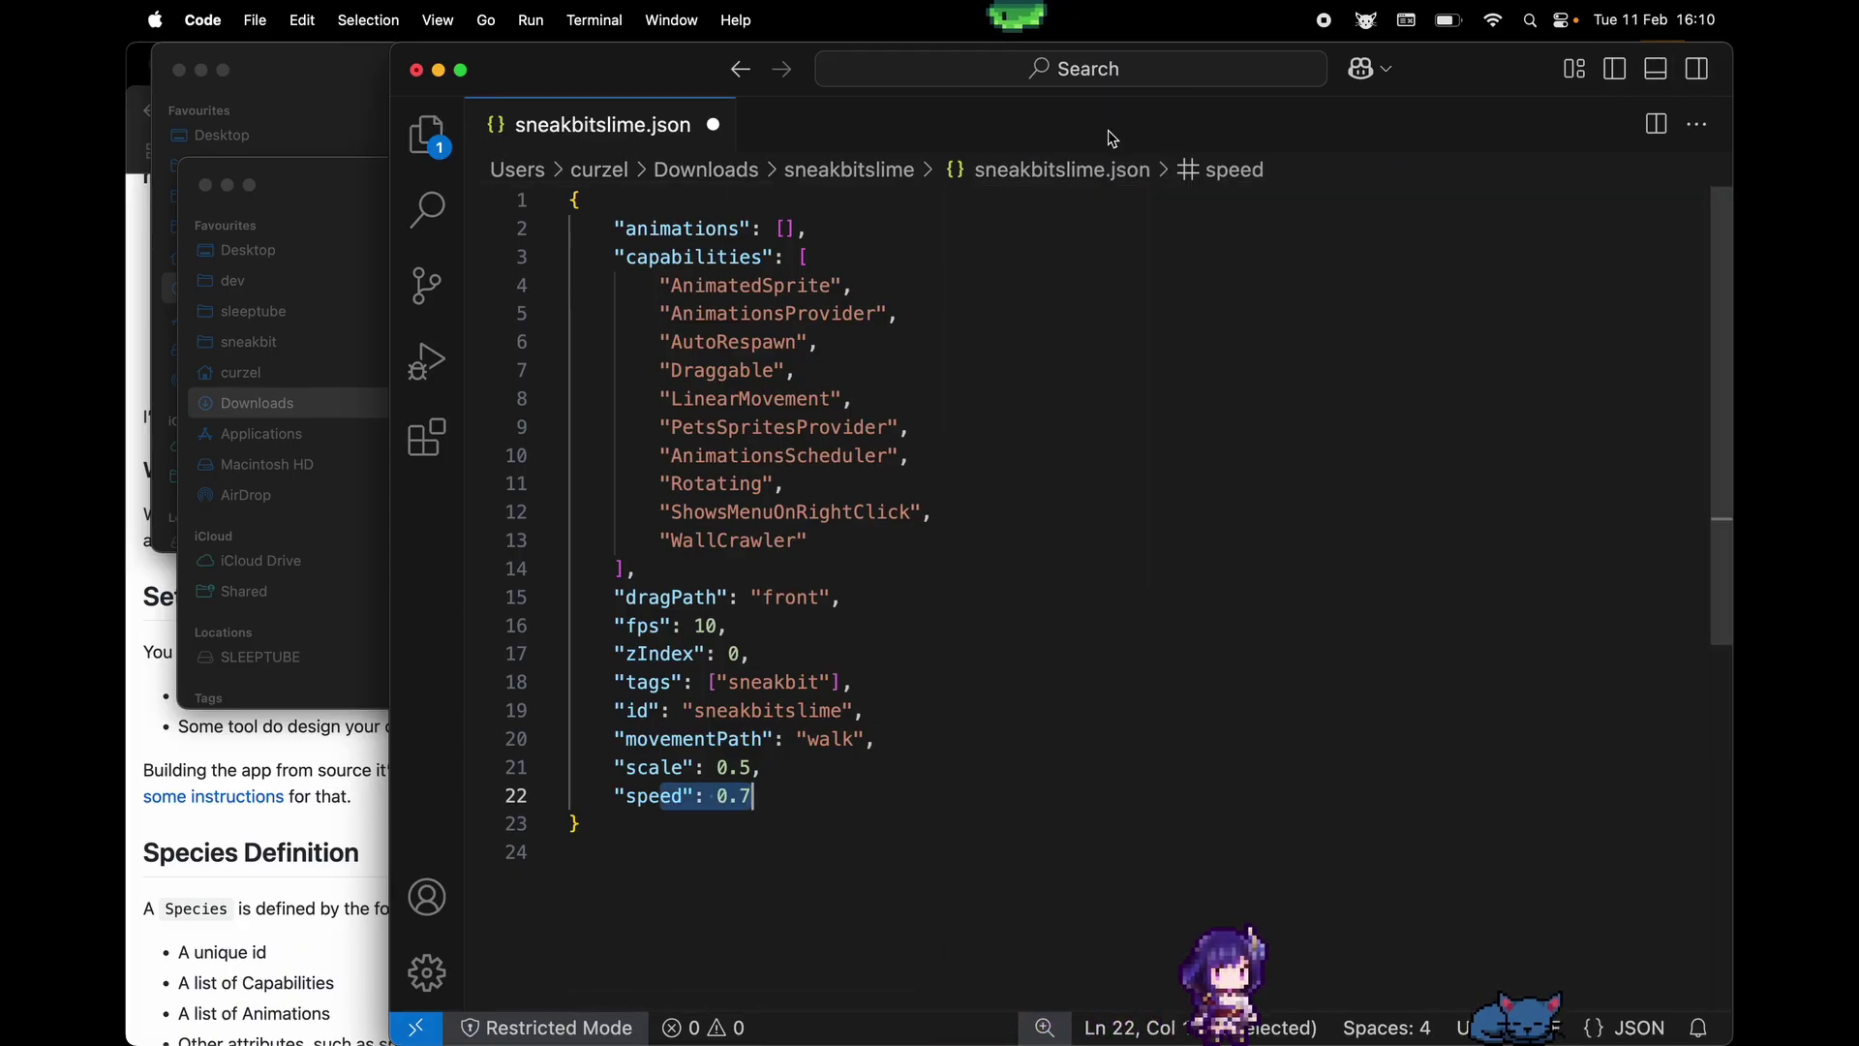
click(712, 126)
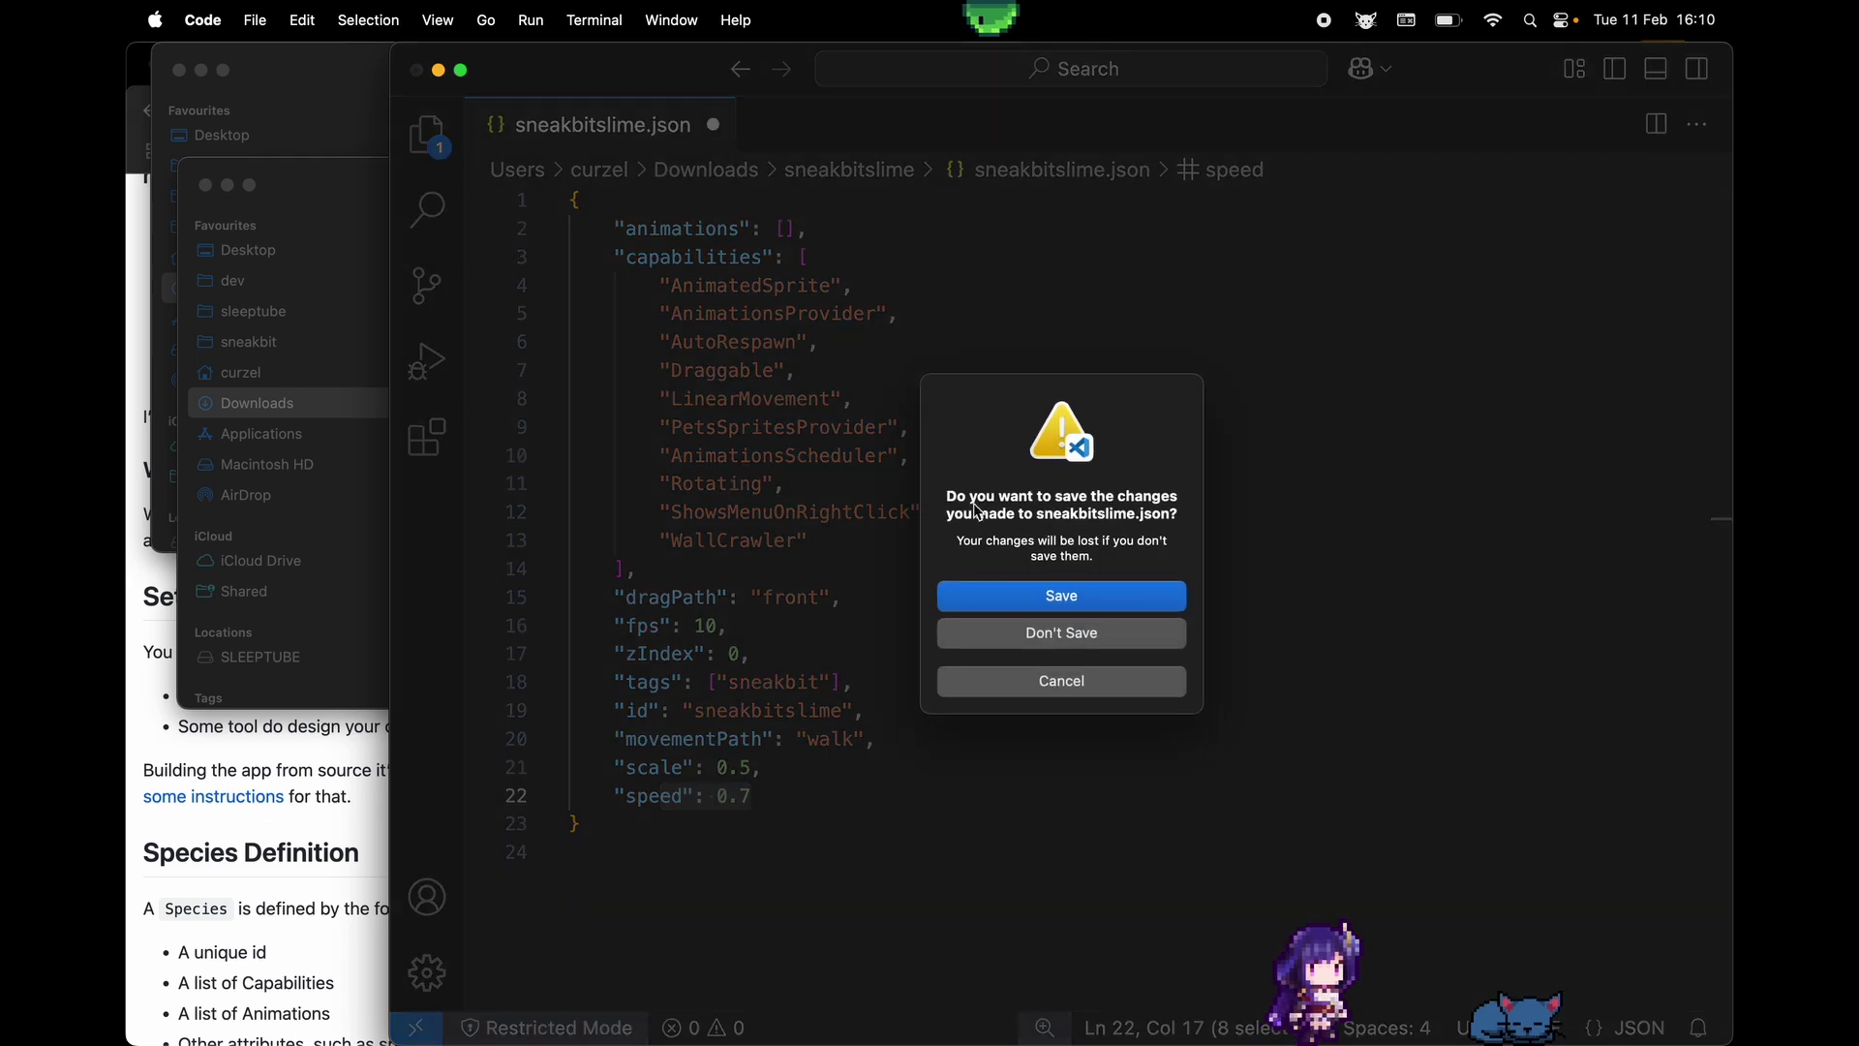
click(1031, 639)
Close the empty editor and extra Finder window, then duplicate the sneakbitslime folder
click(416, 69)
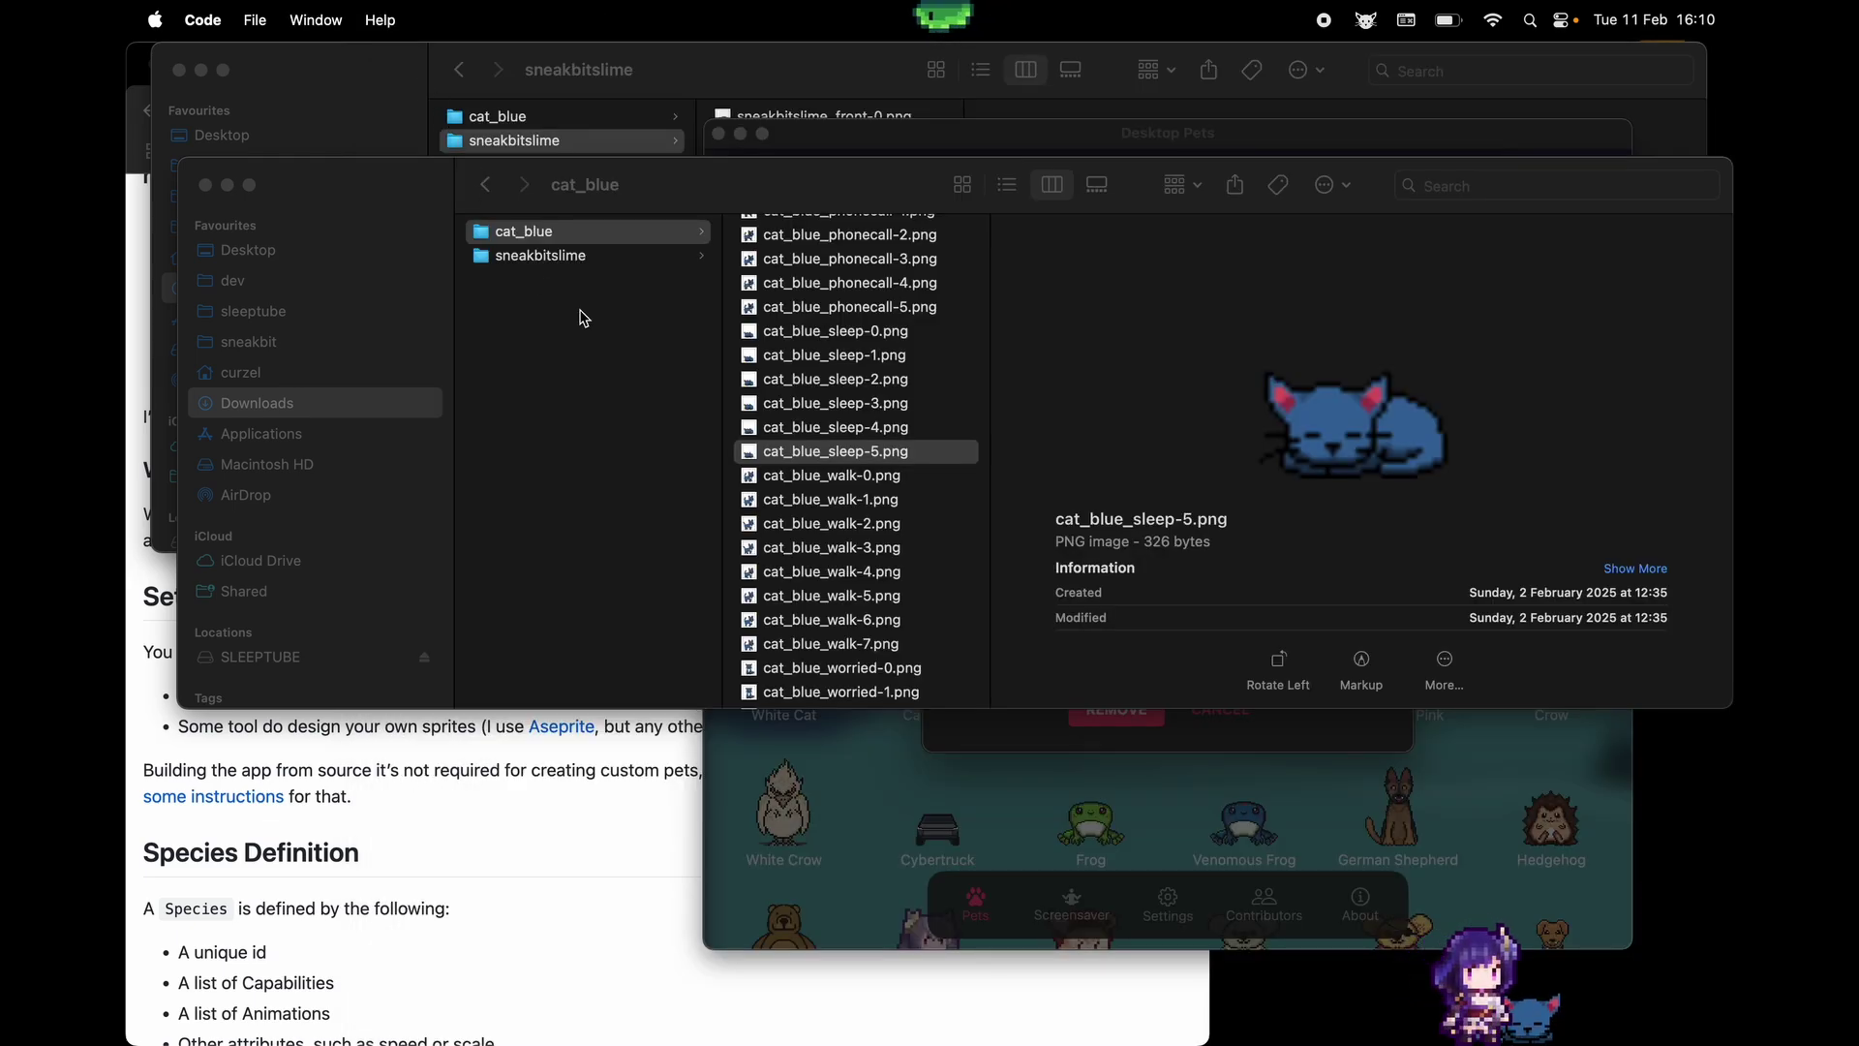
click(560, 224)
click(181, 71)
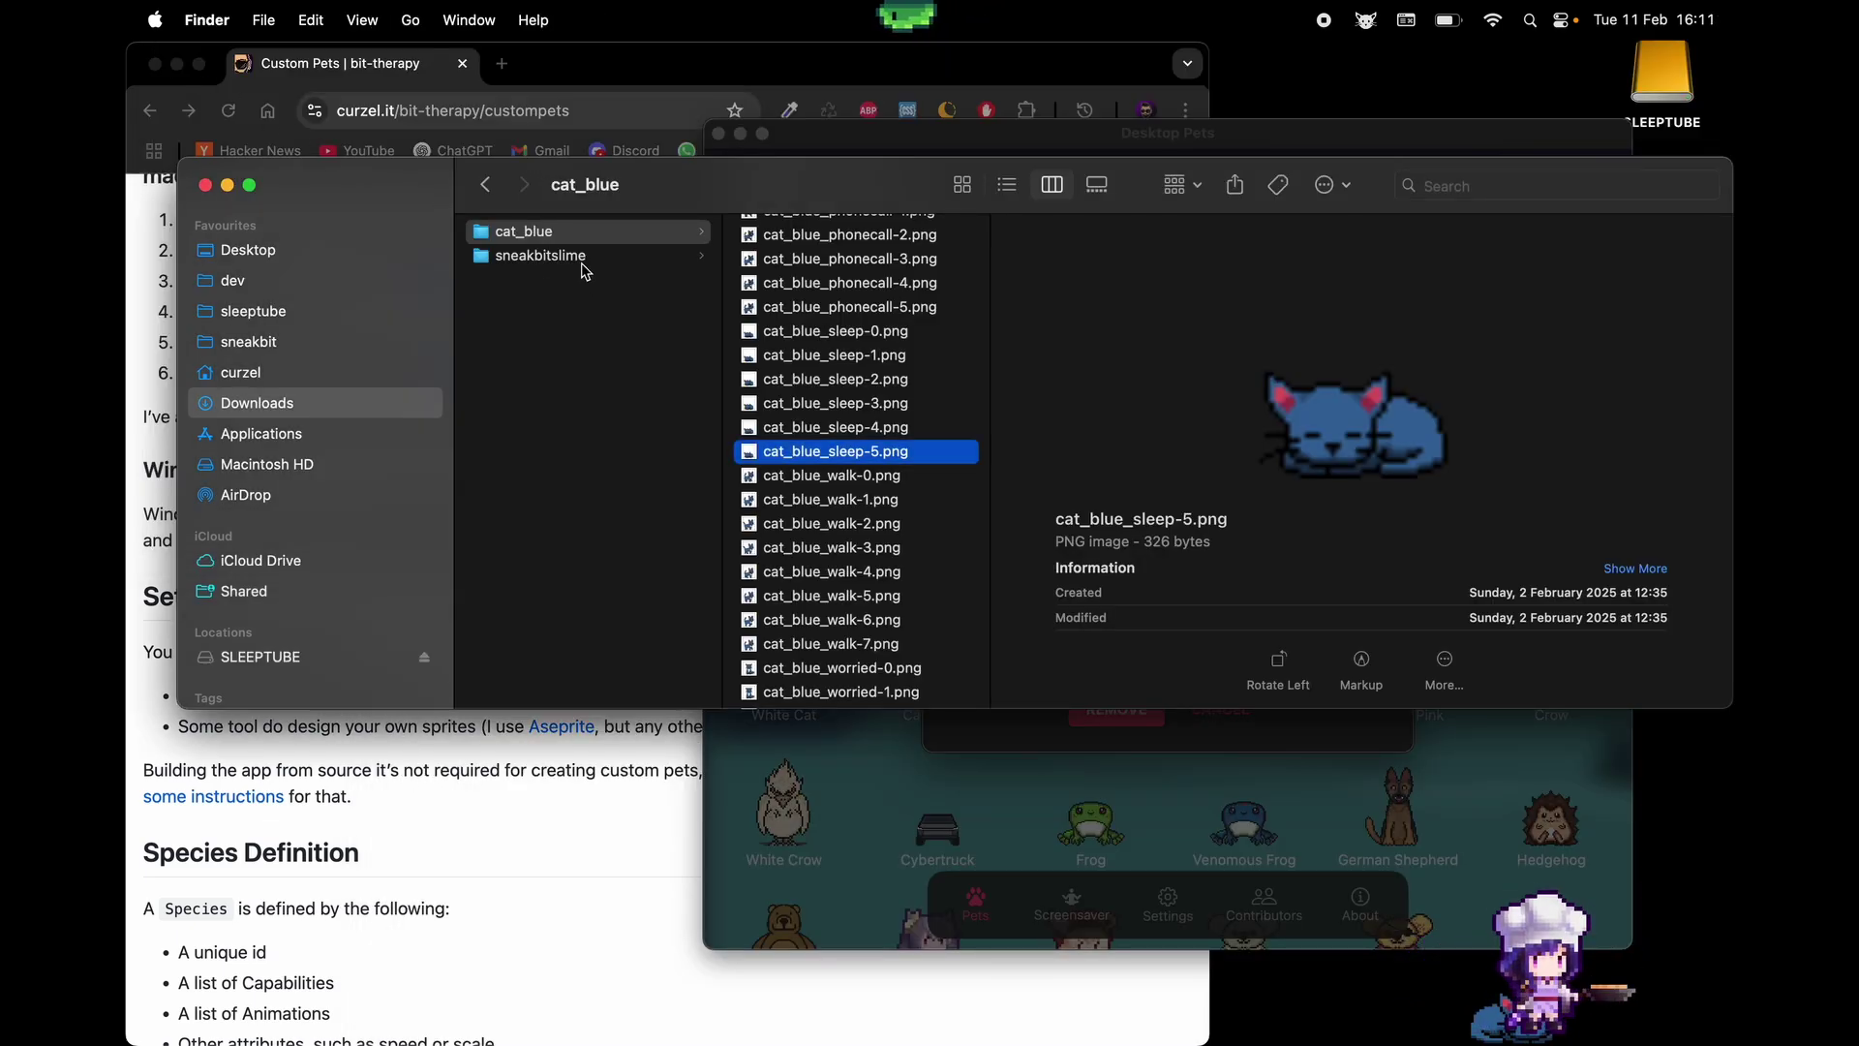
click(586, 257)
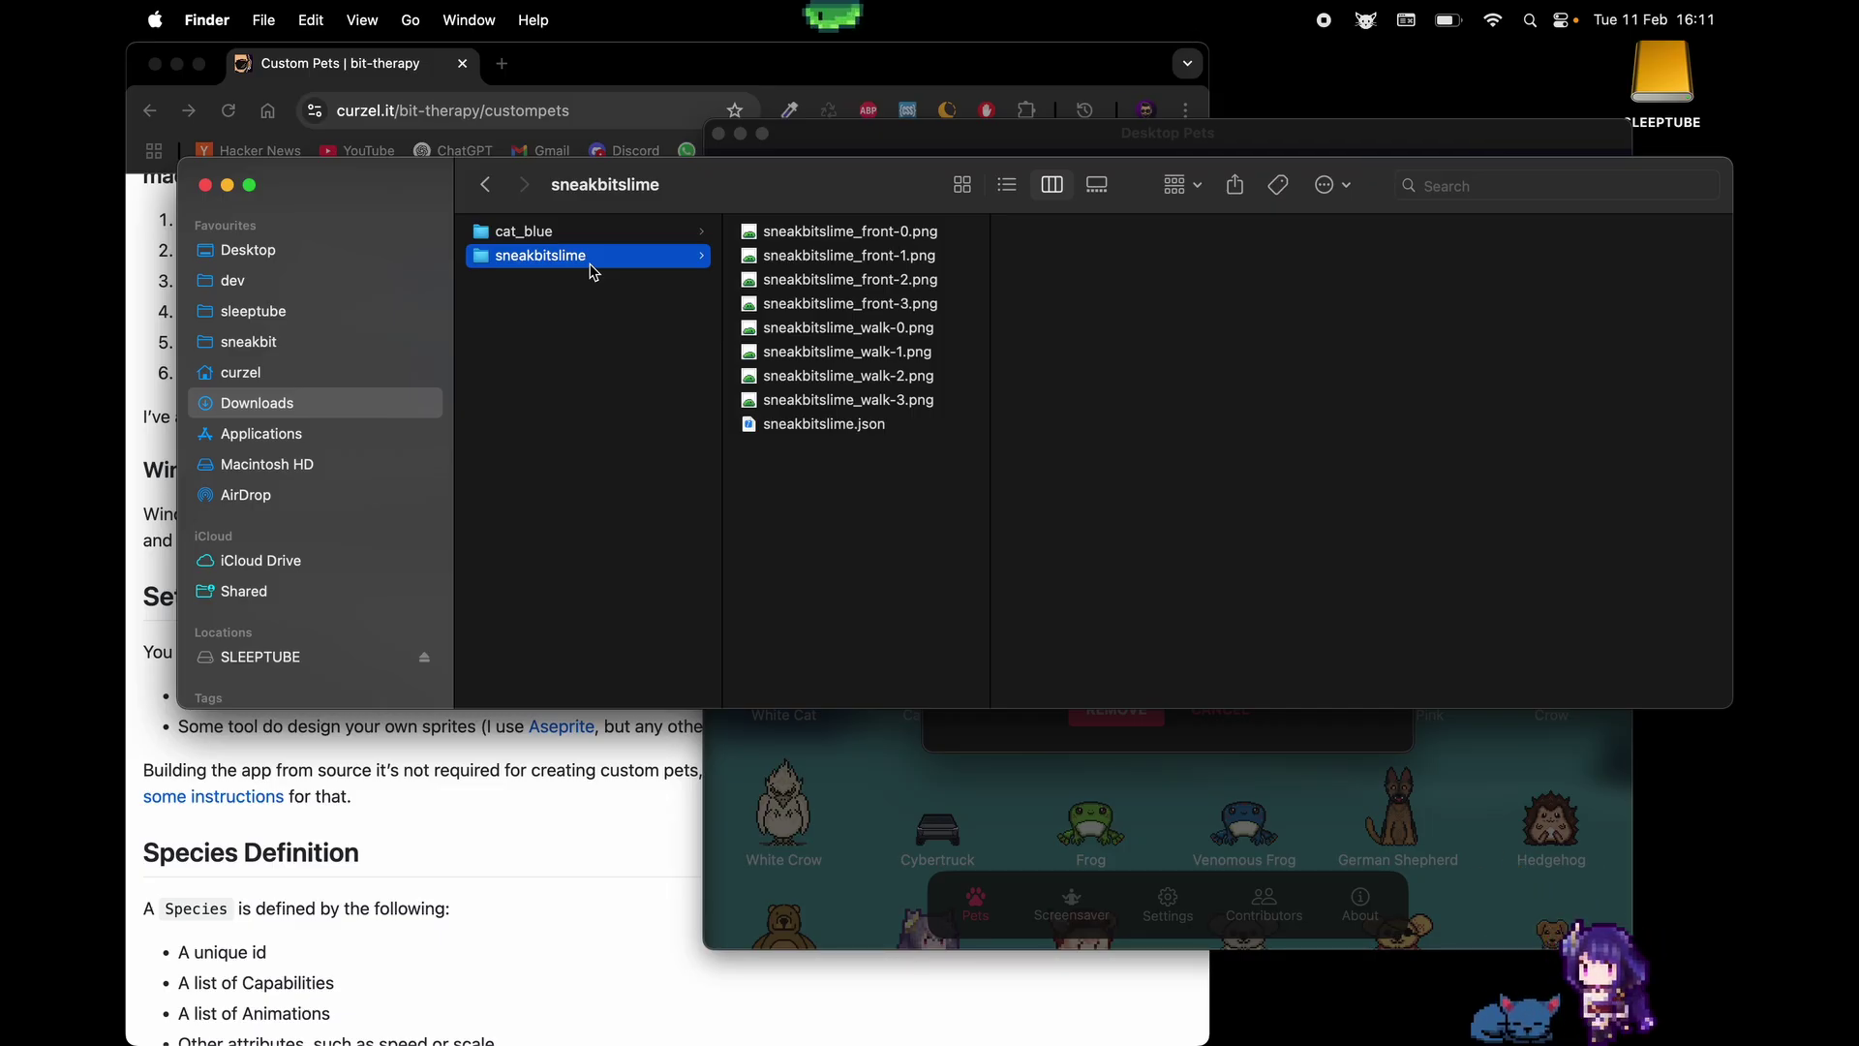
key(super+d)
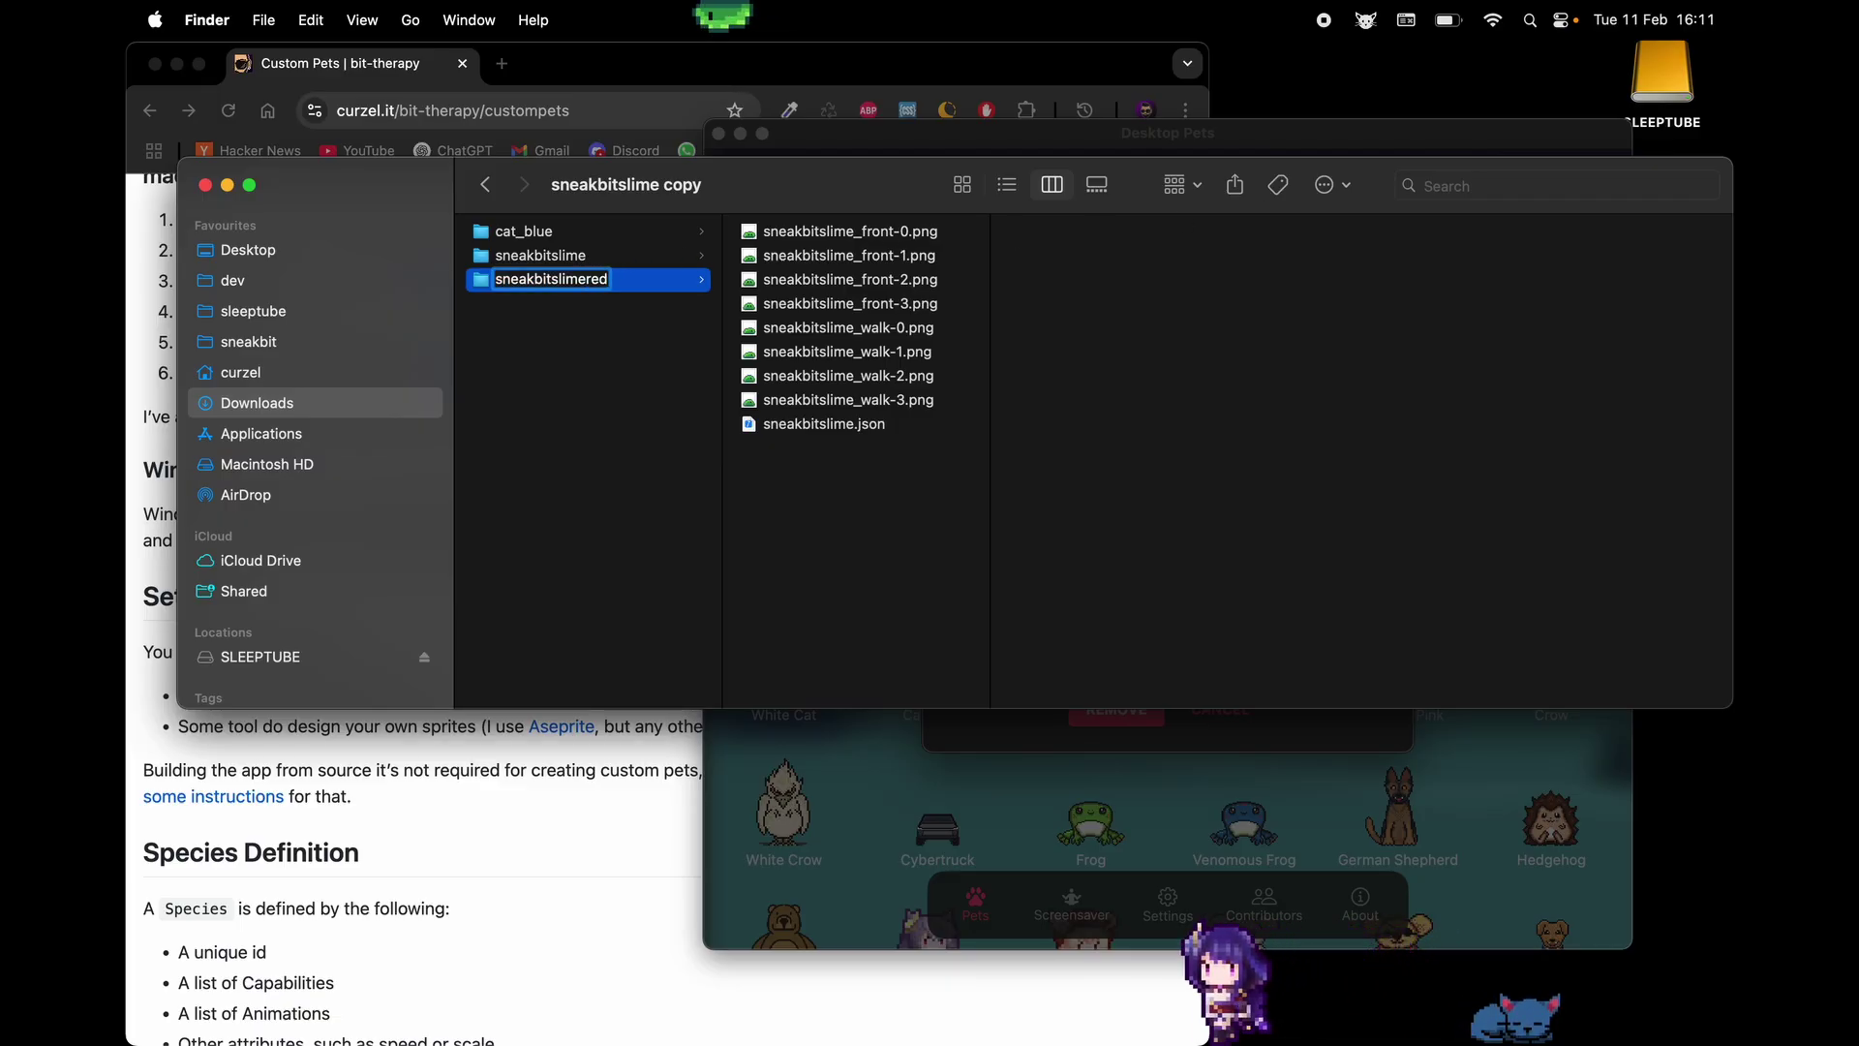
Batch-rename all nine files, replacing sneakbitslime with sneakbitslimered, and select sneakbitslimered.json
key(Right)
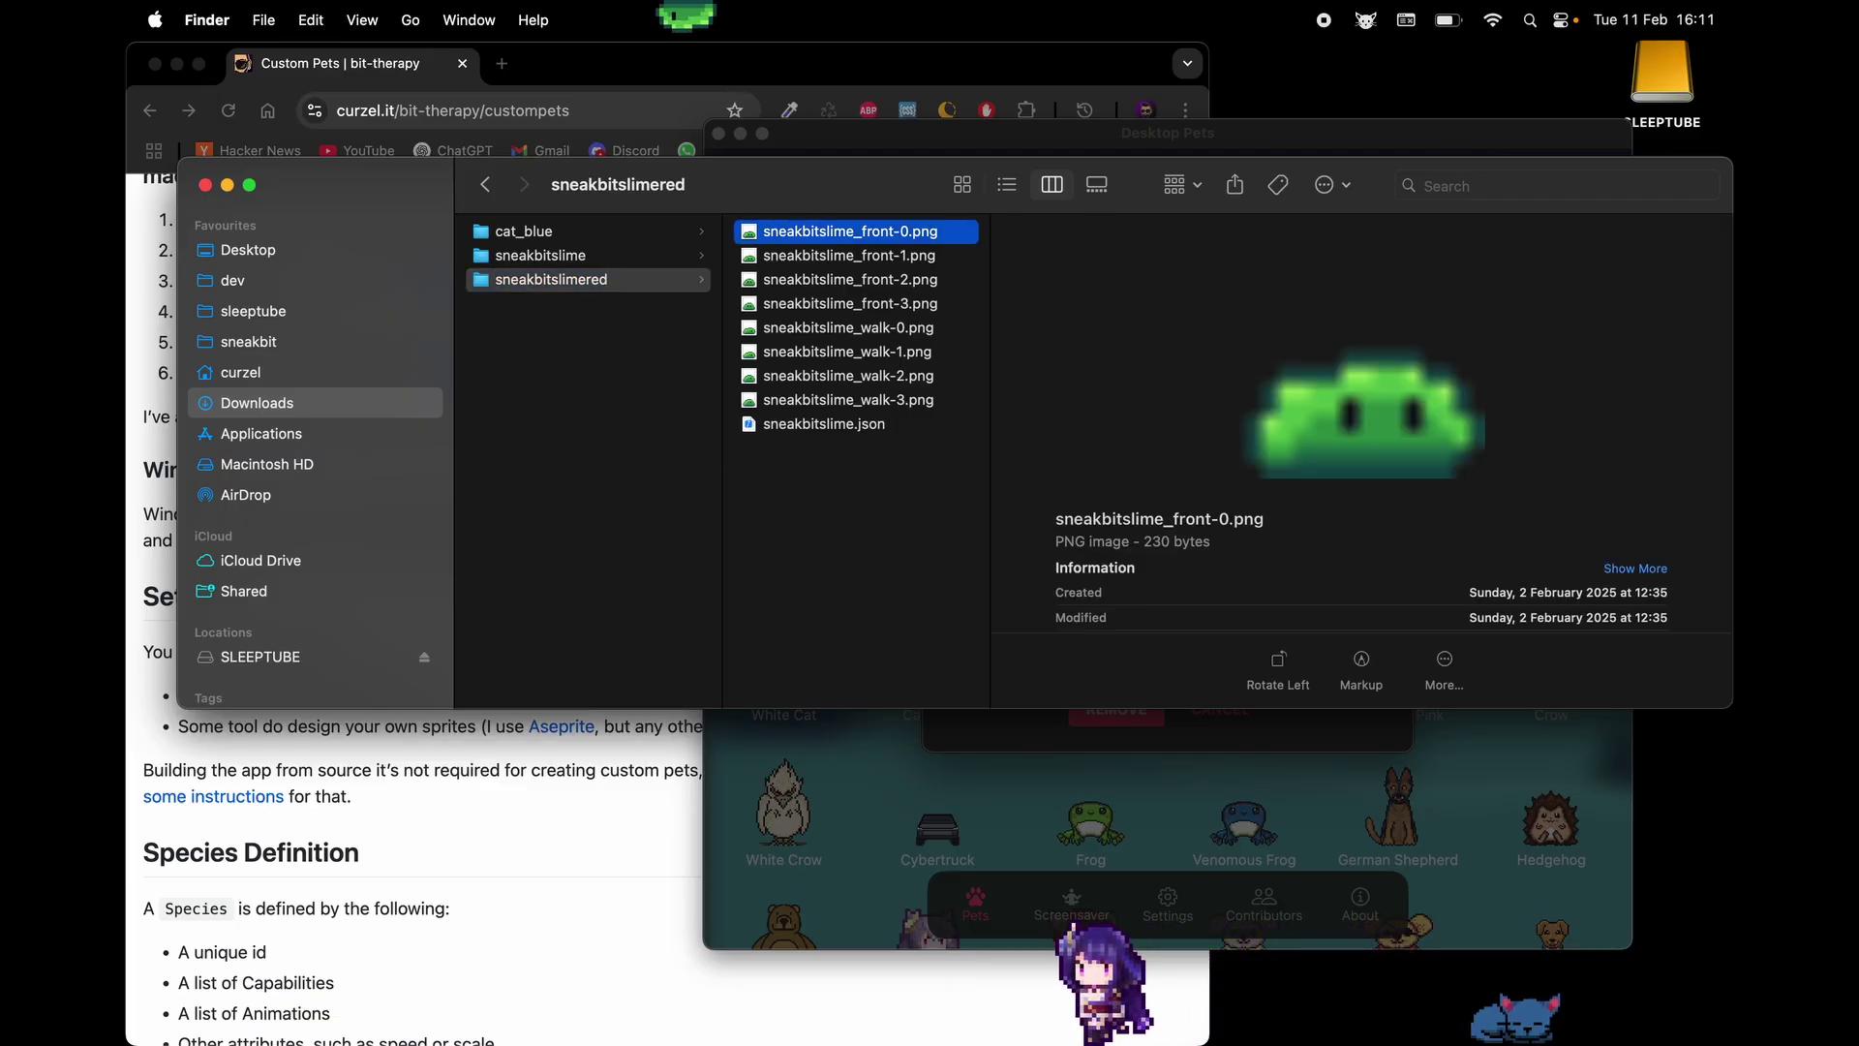
key(shift+Down)
key(shift+Down)
key(shift+Down)
key(shift+Down)
key(shift+Down)
key(shift+Down)
key(shift+Down)
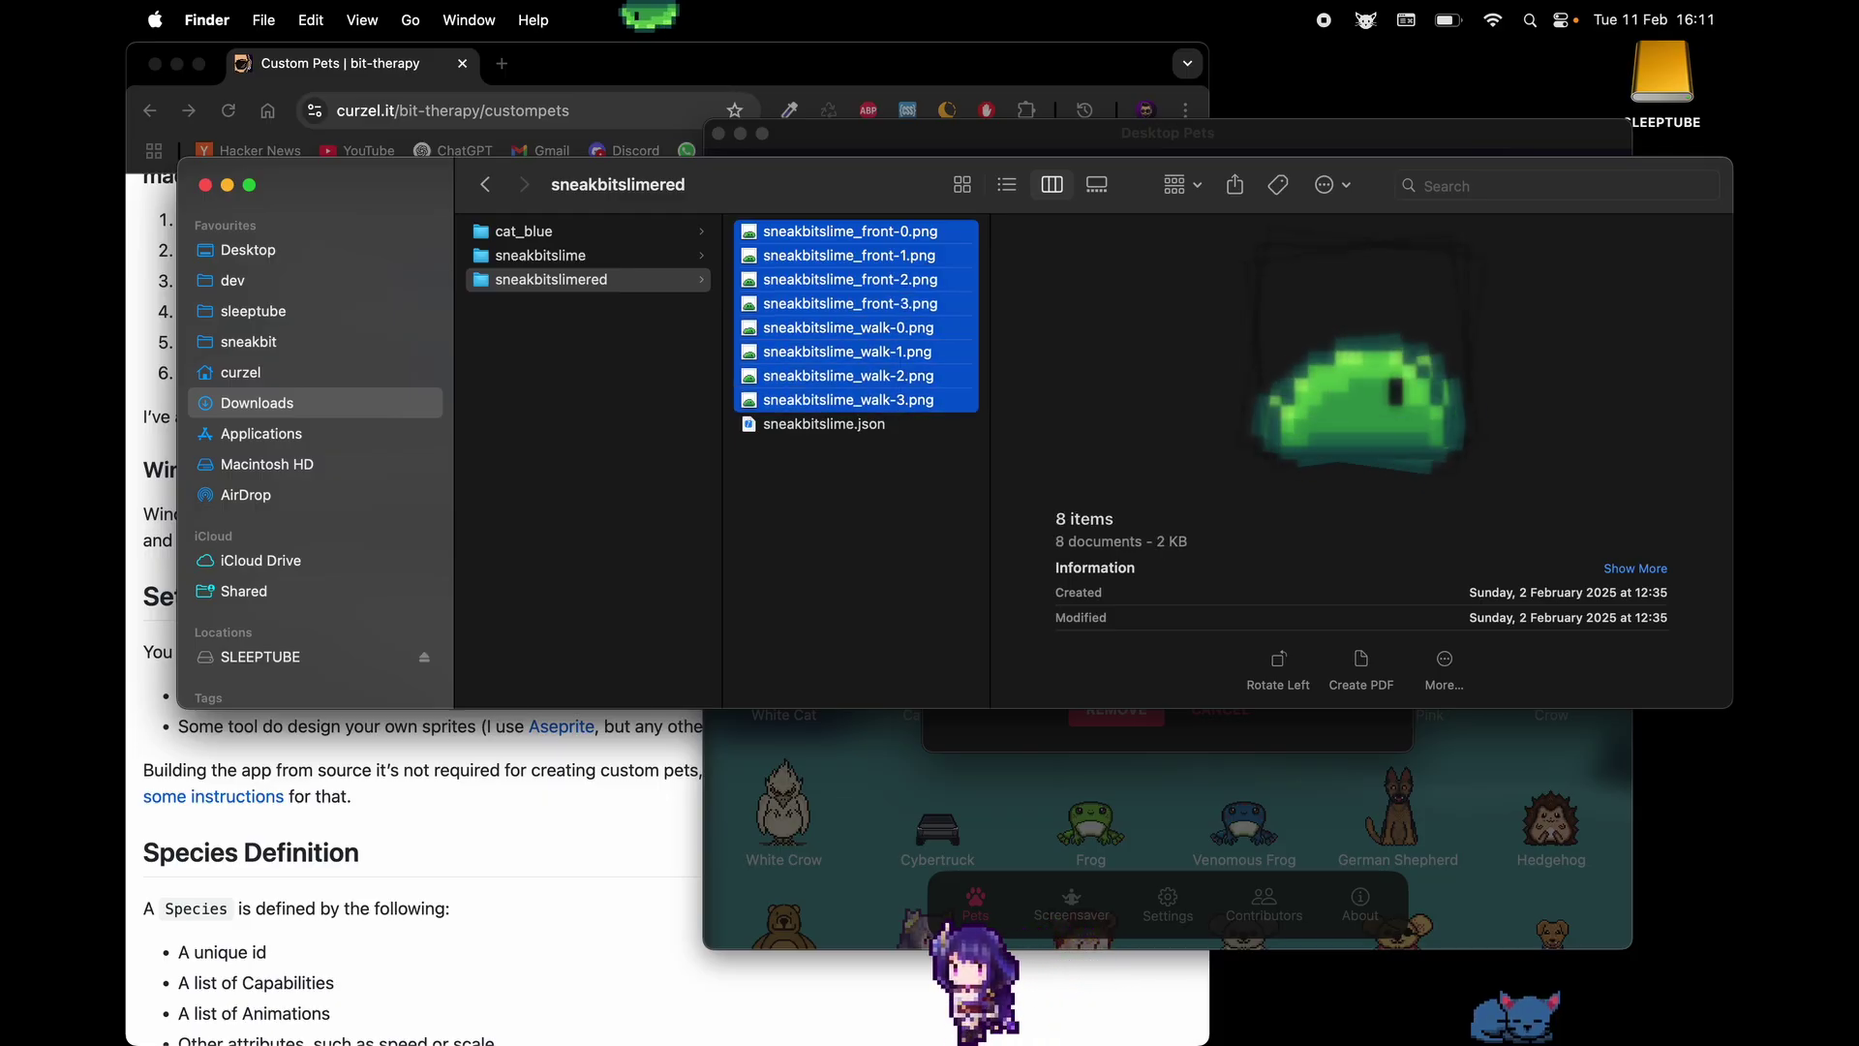
key(shift+Down)
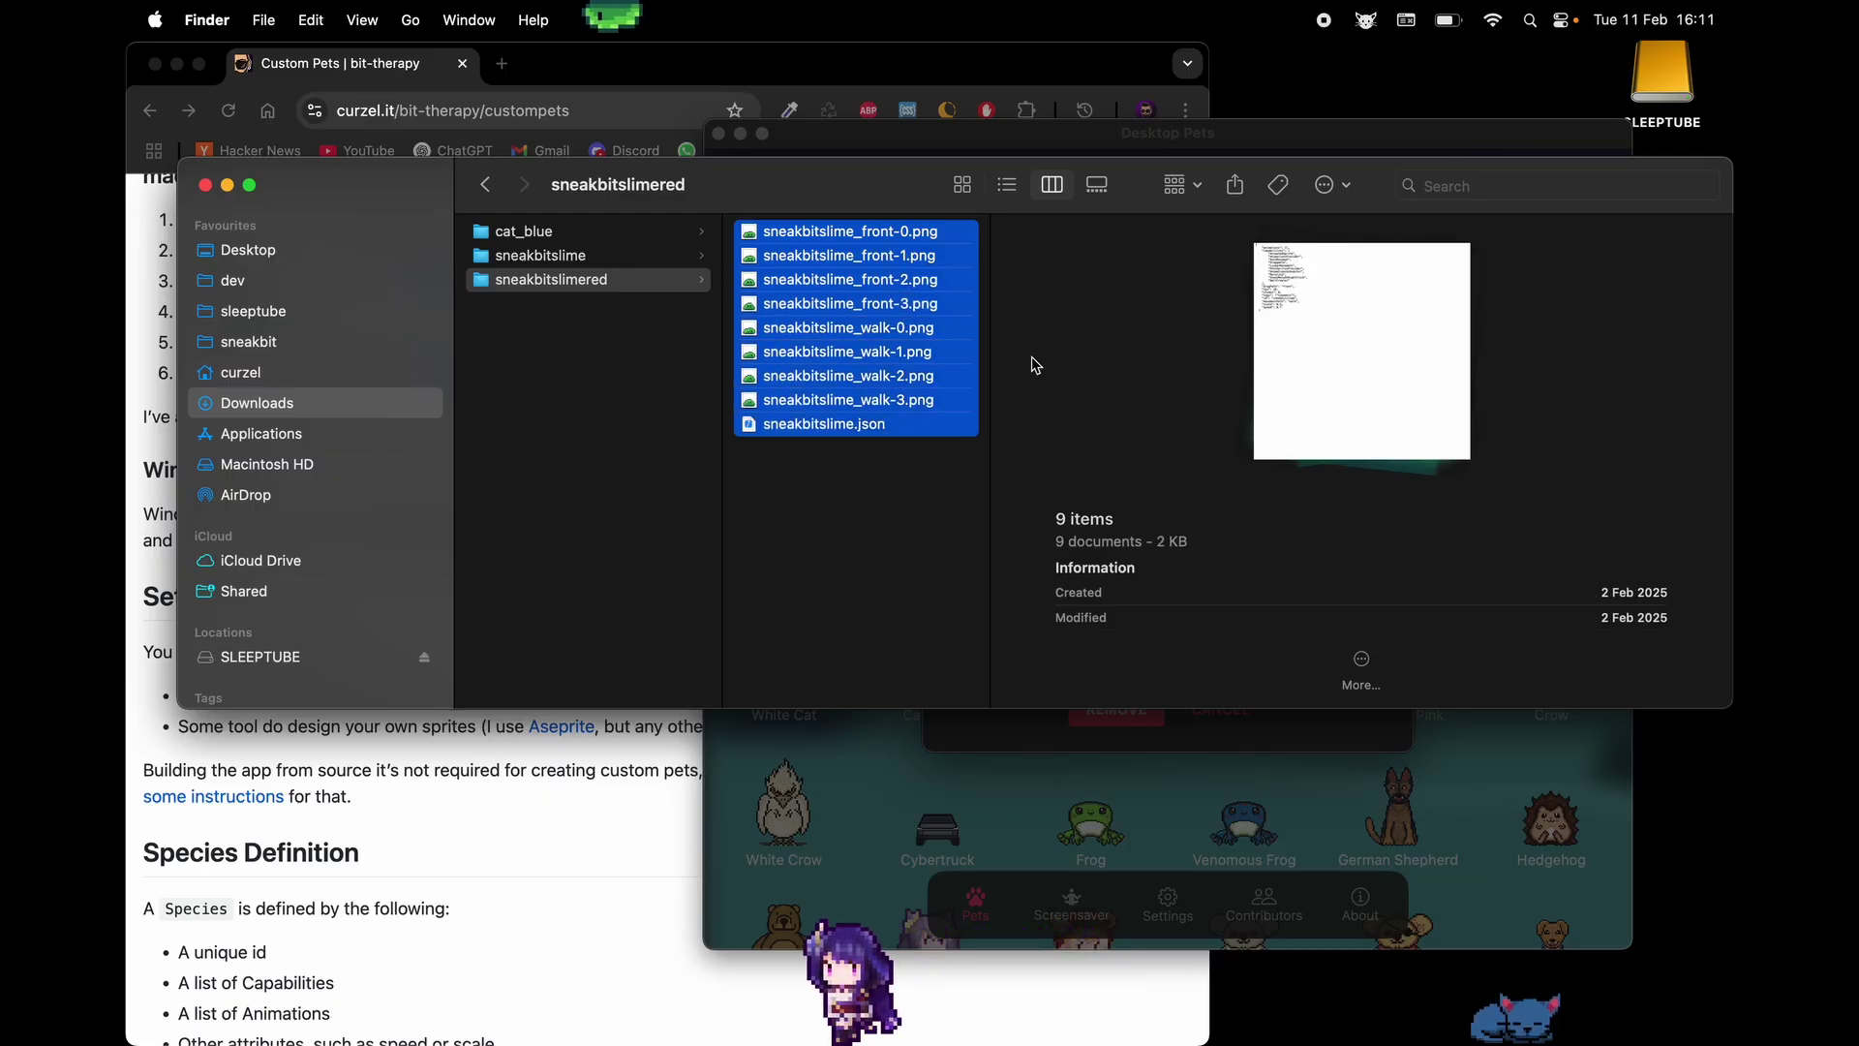
right_click(833, 392)
click(940, 560)
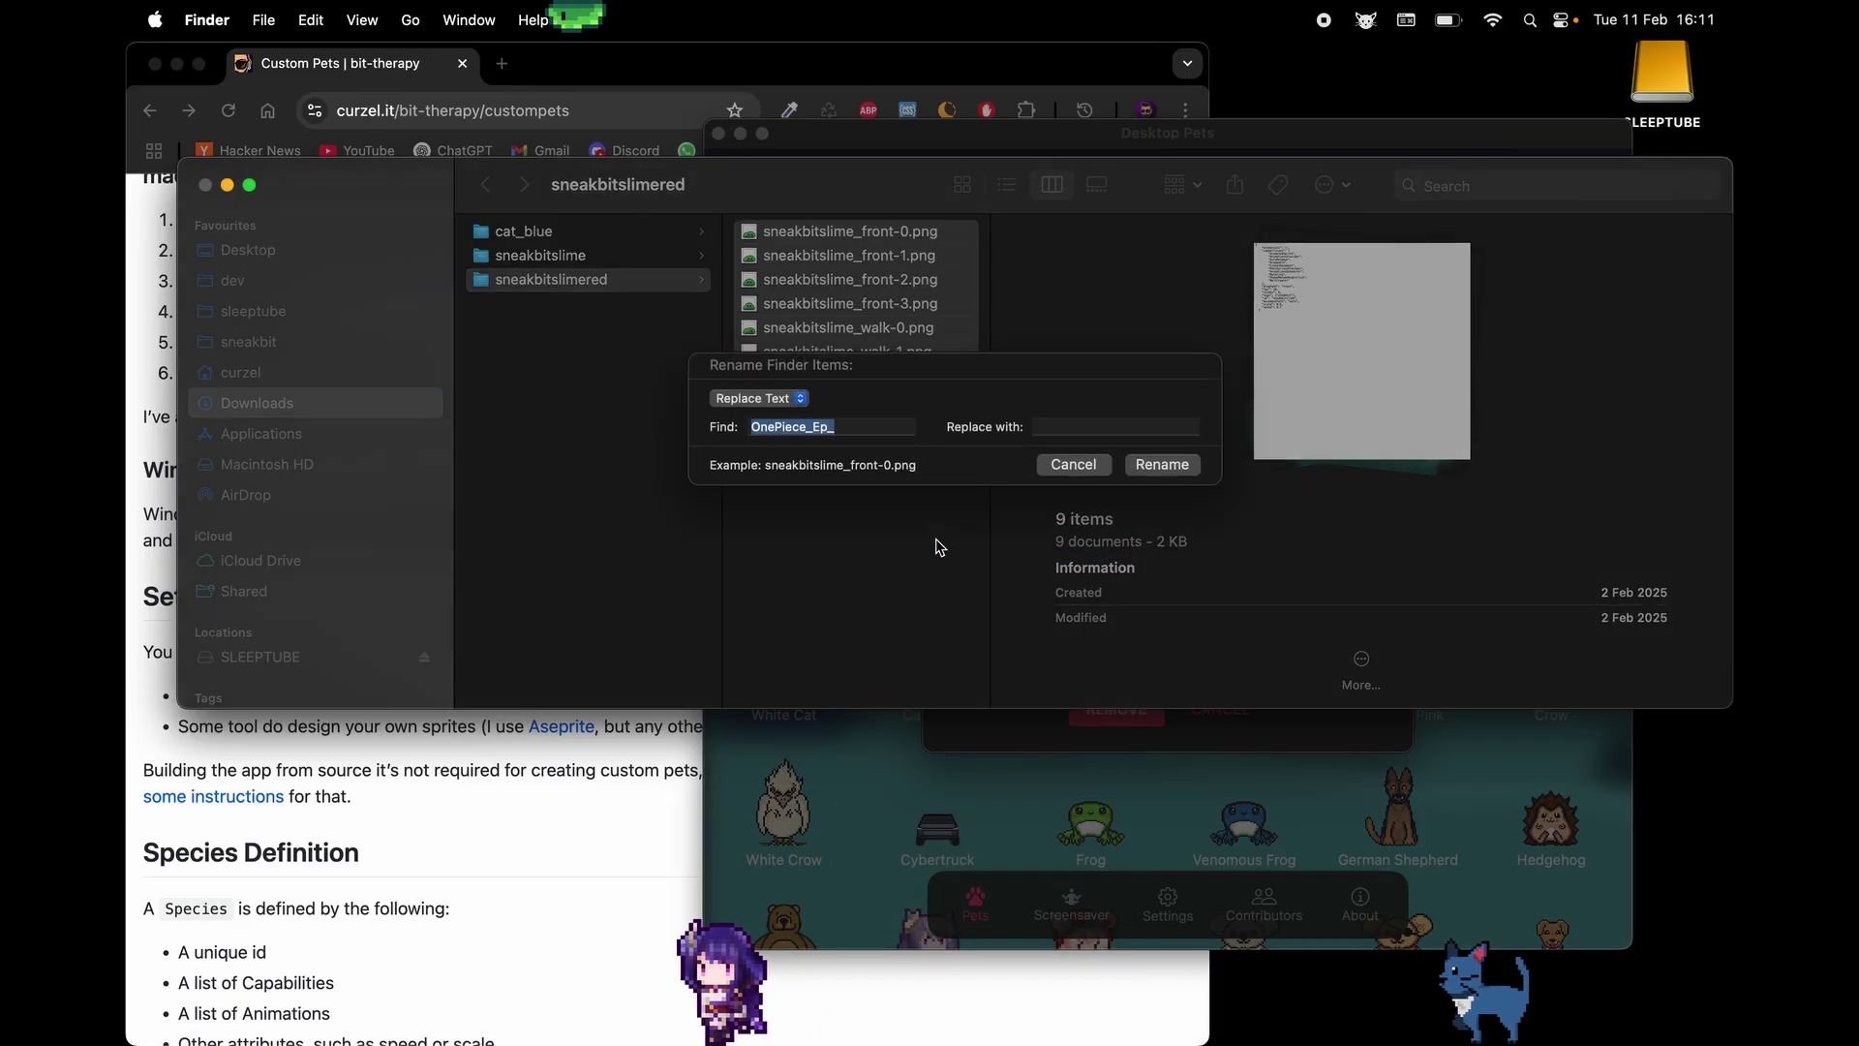
click(759, 412)
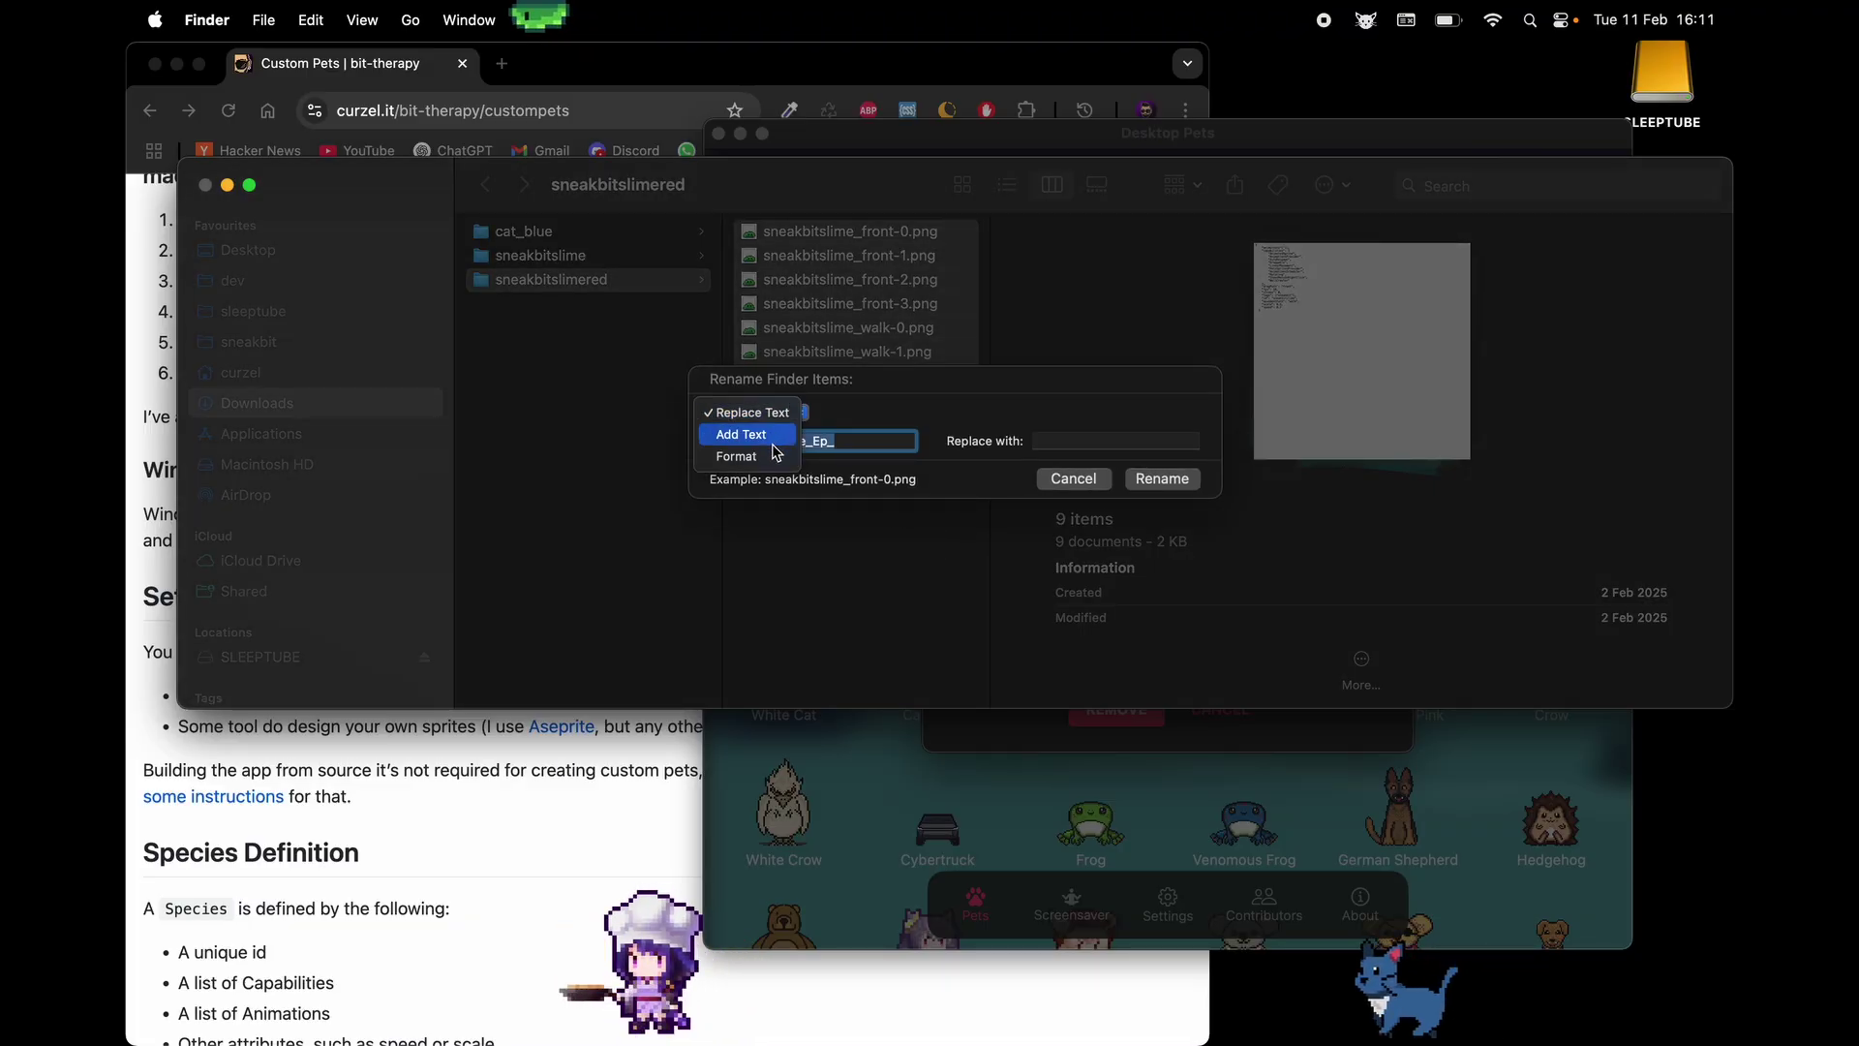
key(Escape)
text(sneakbitslimered)
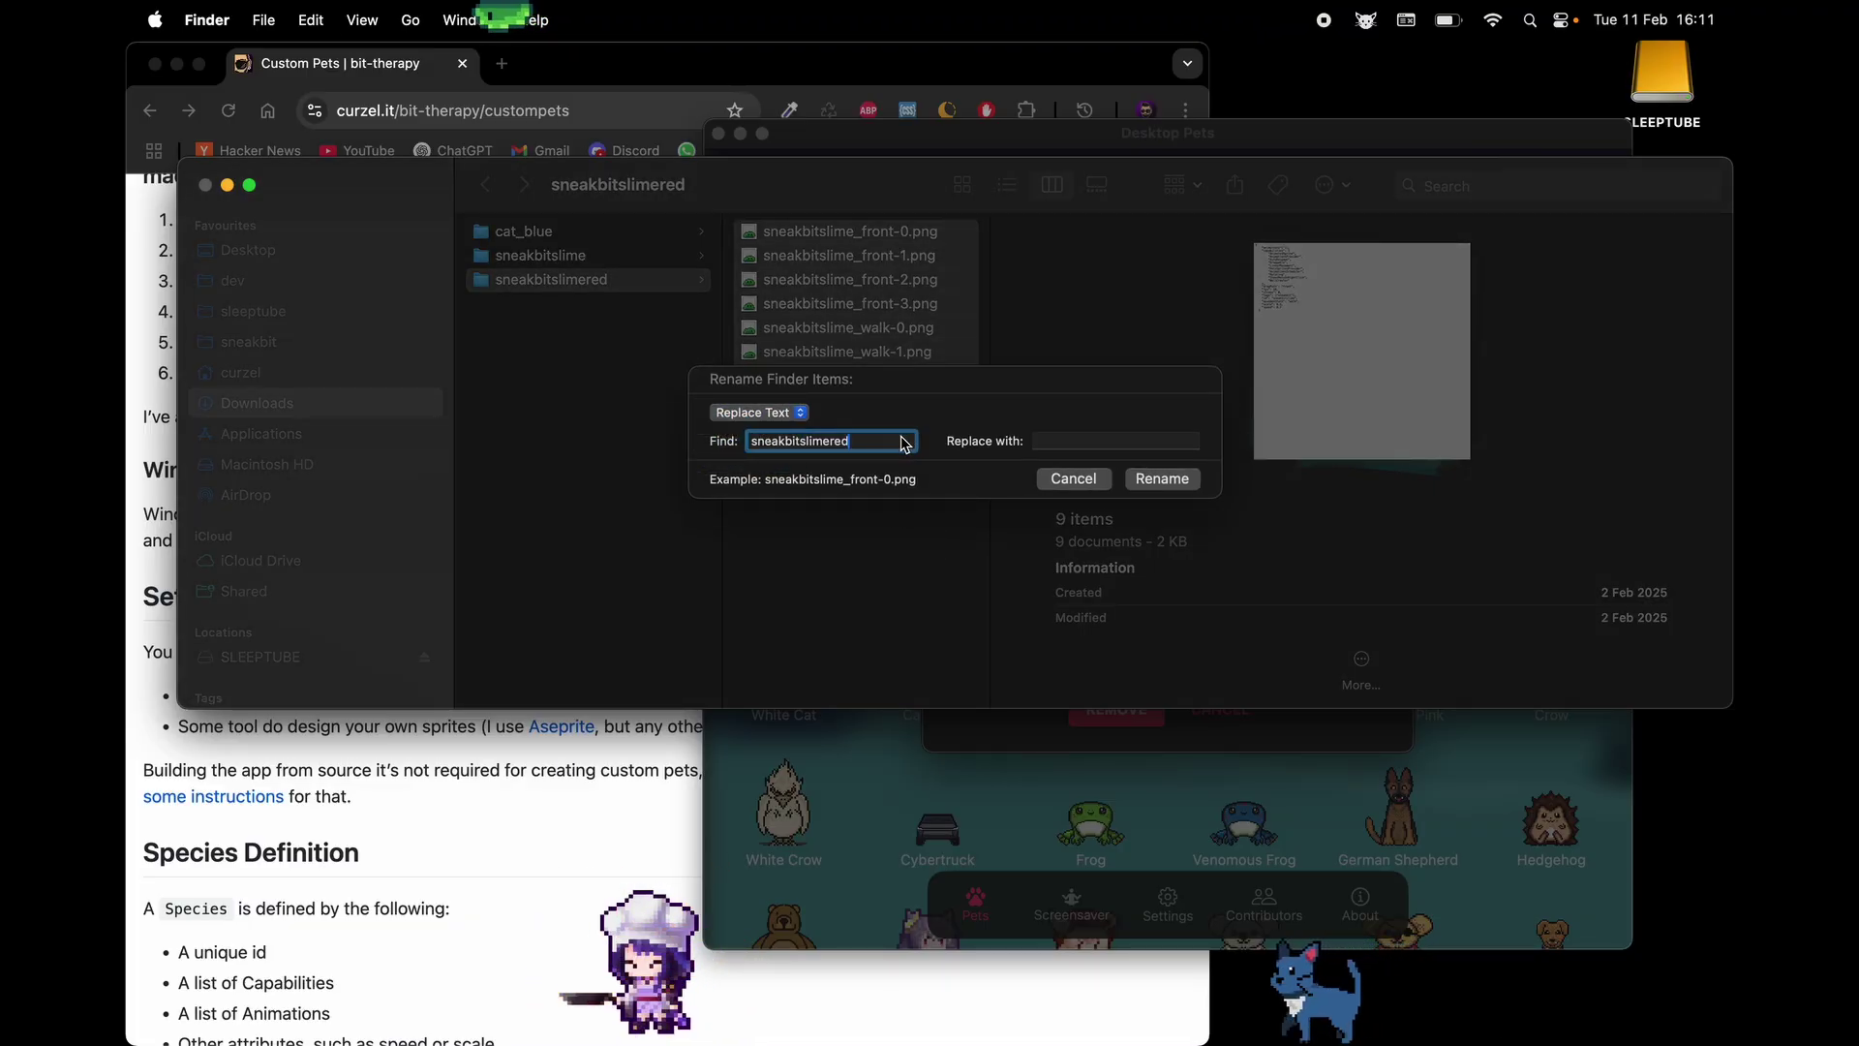
key(BackSpace)
key(BackSpace)
key(BackSpace)
key(Tab)
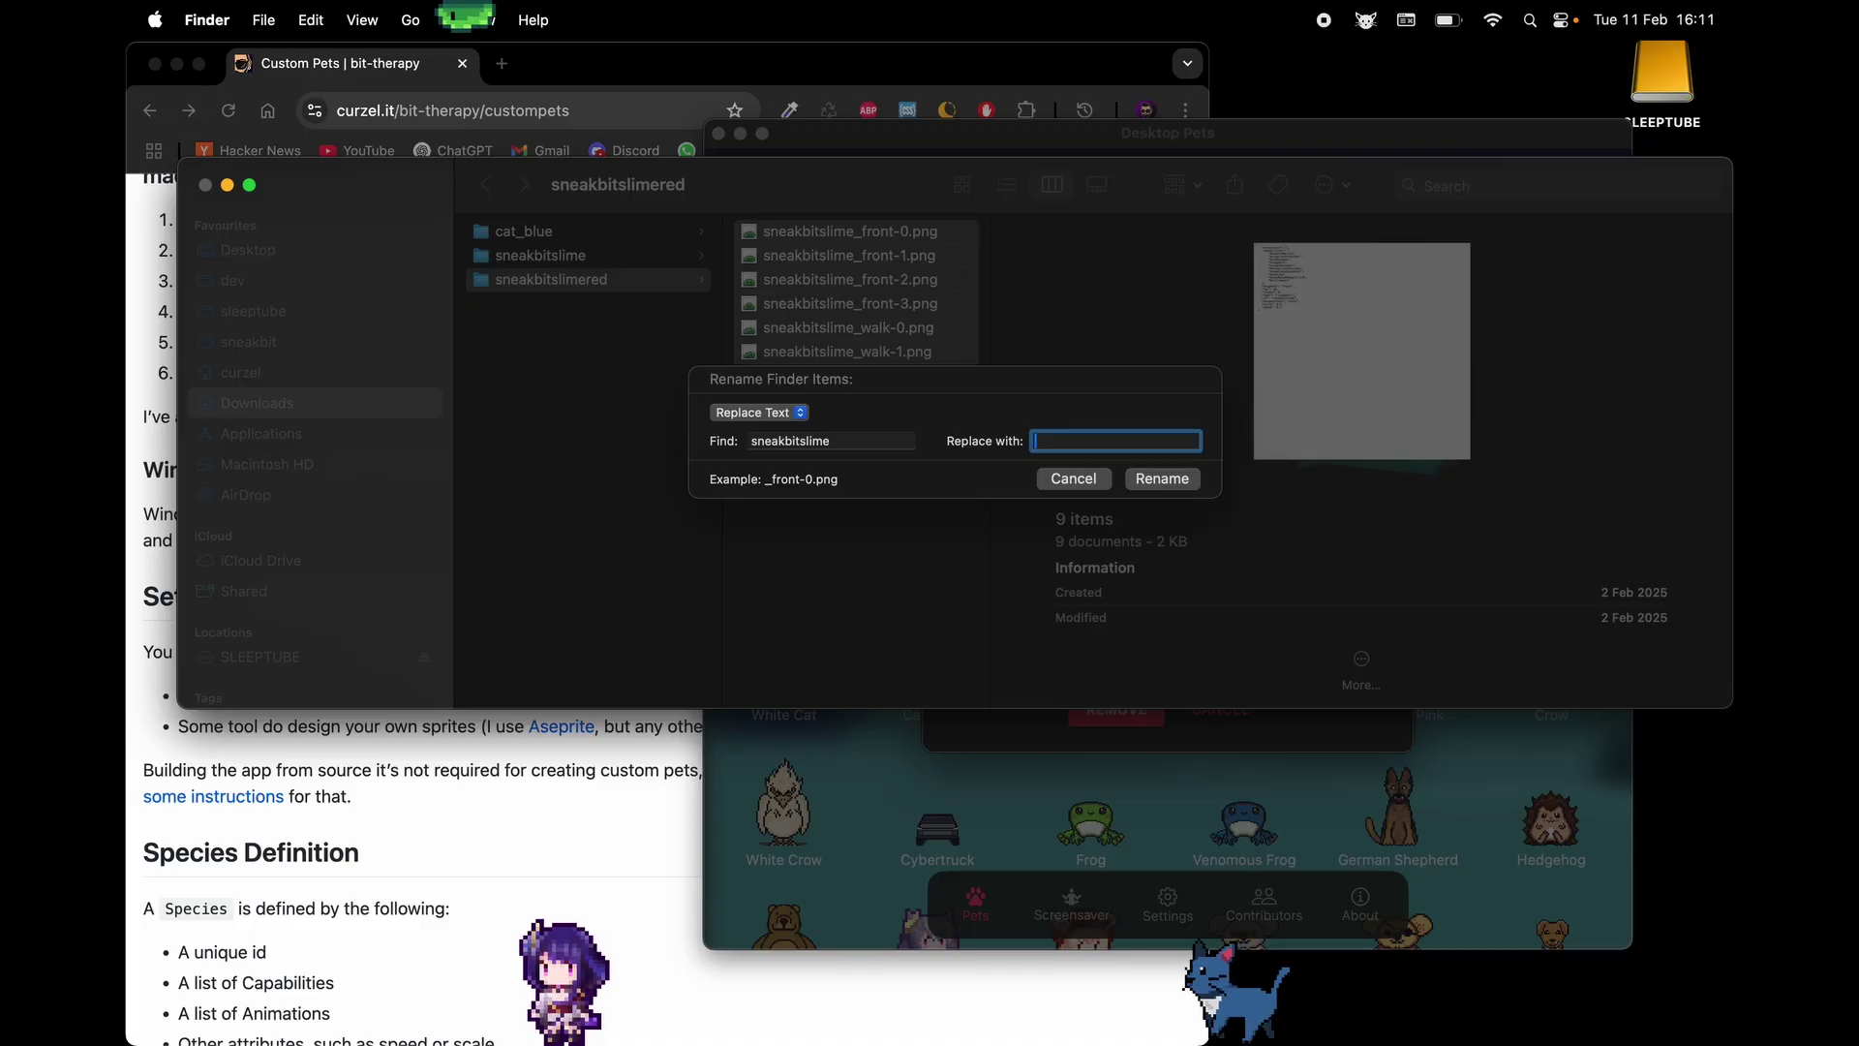
text(sneakbitslimered)
key(Return)
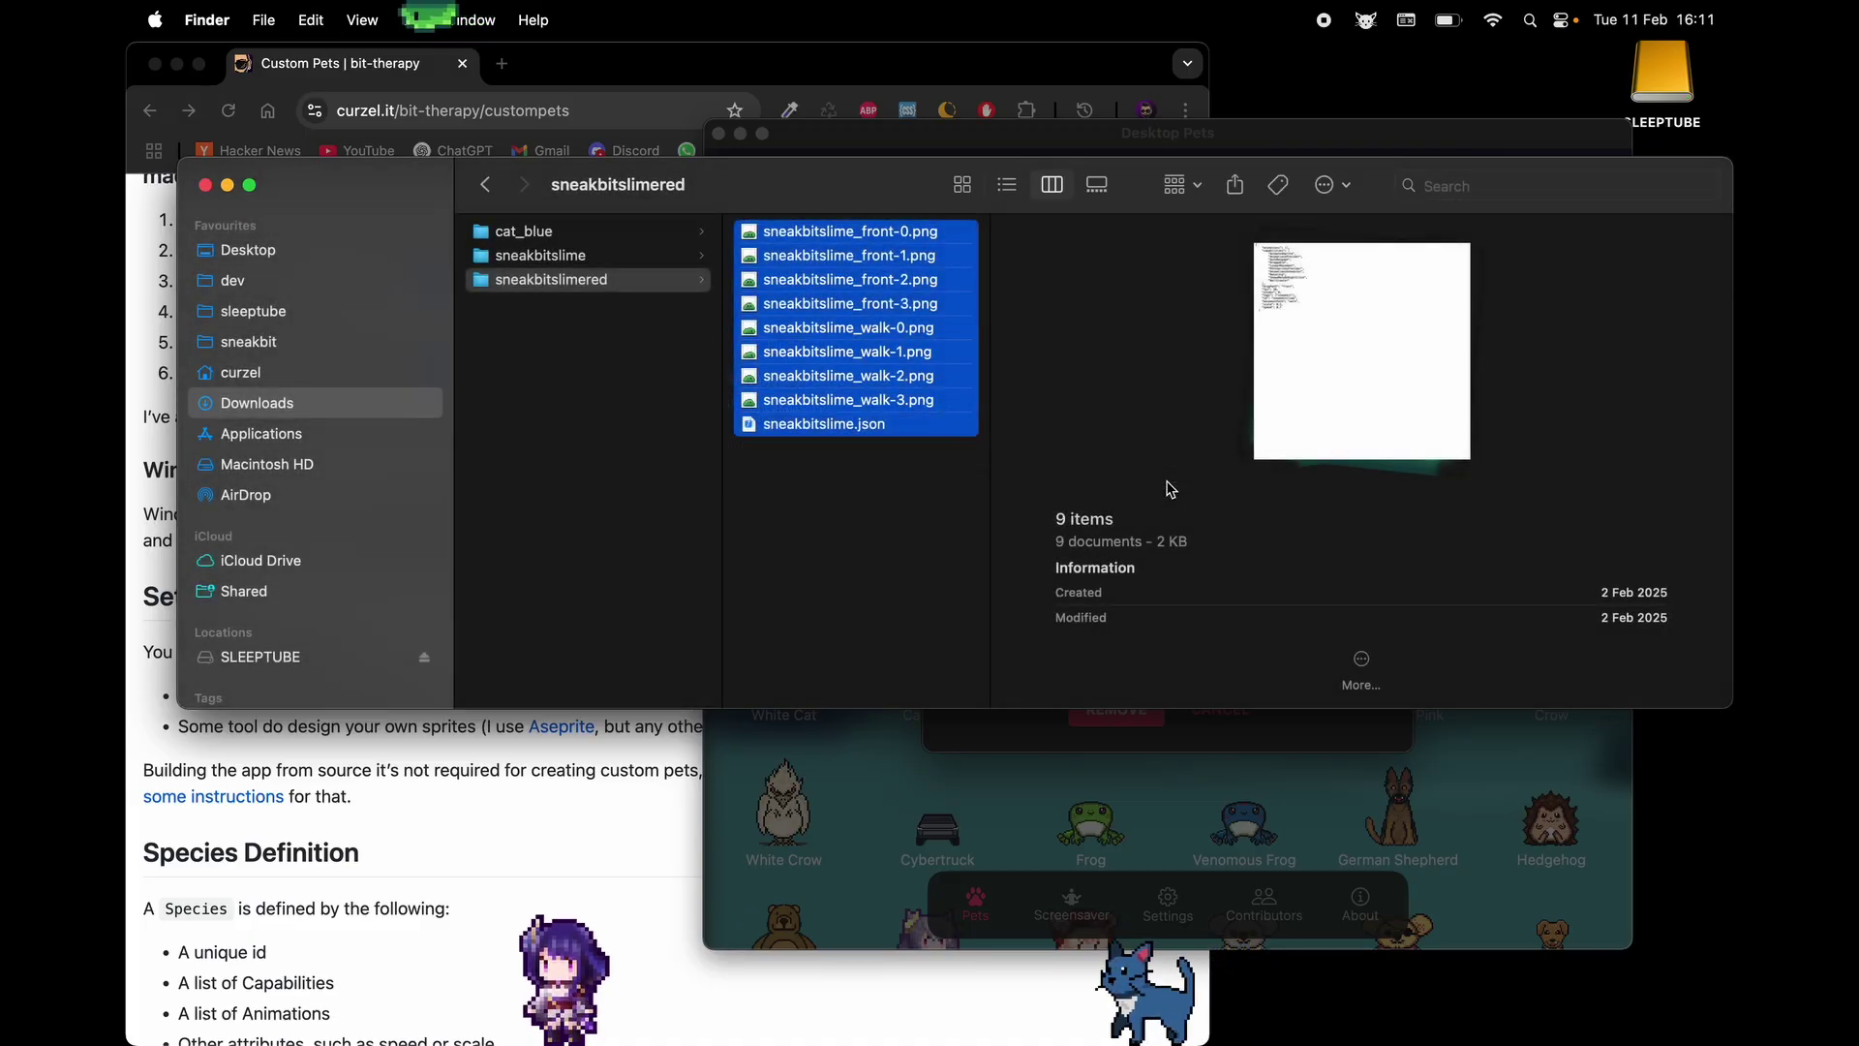
click(864, 504)
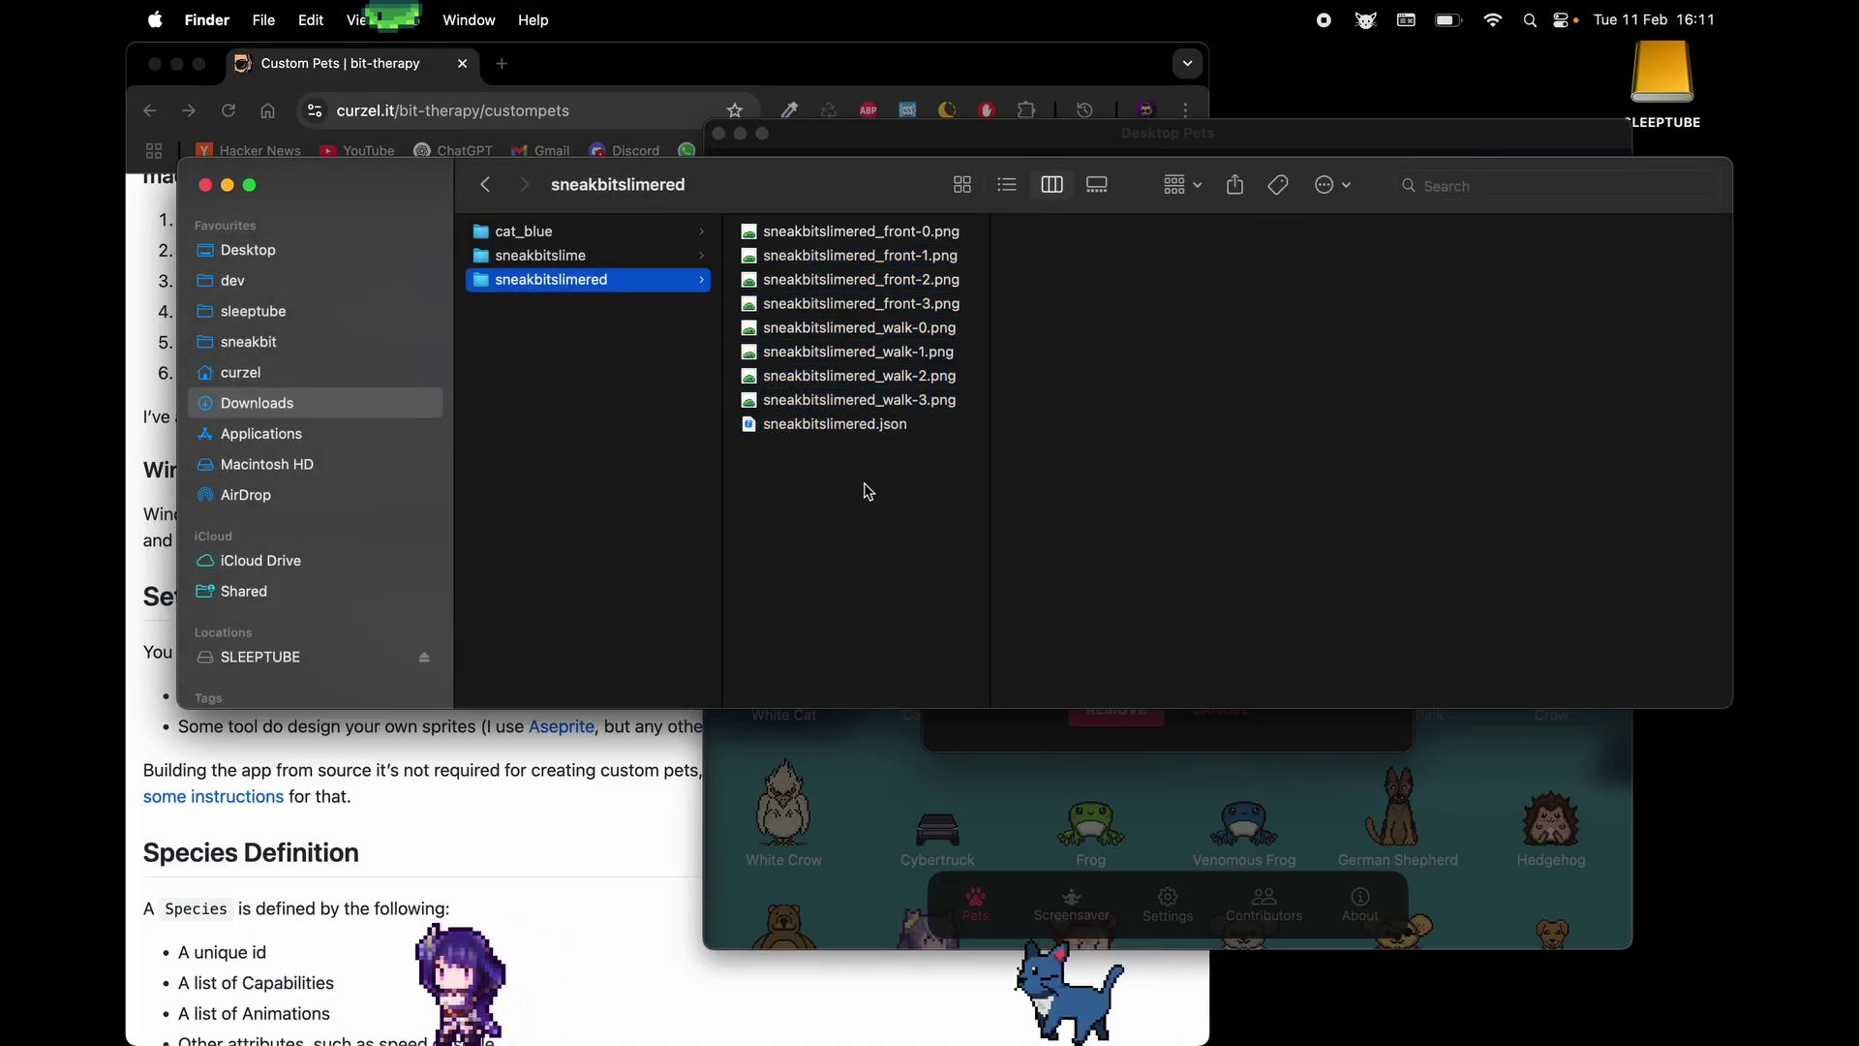
click(878, 429)
Open sneakbitslimered.json in Visual Studio Code
right_click(879, 429)
mouse_move(1017, 459)
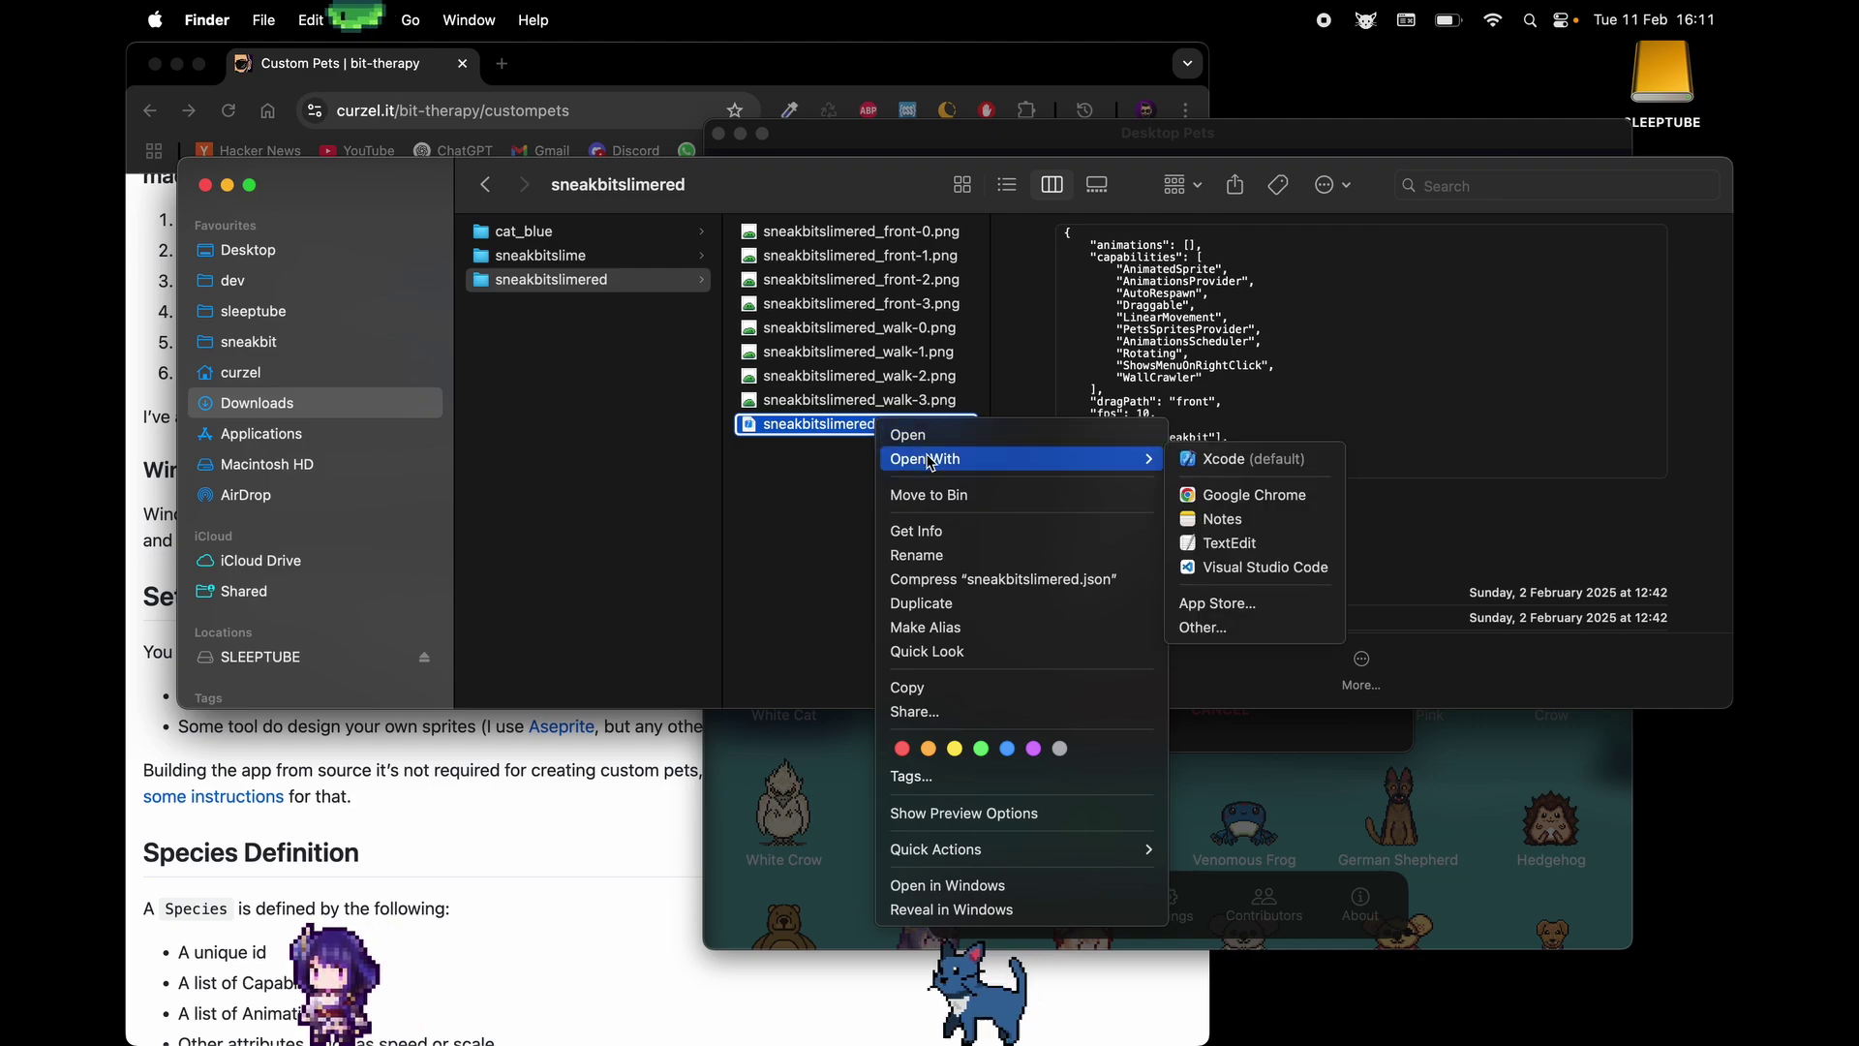
click(1258, 567)
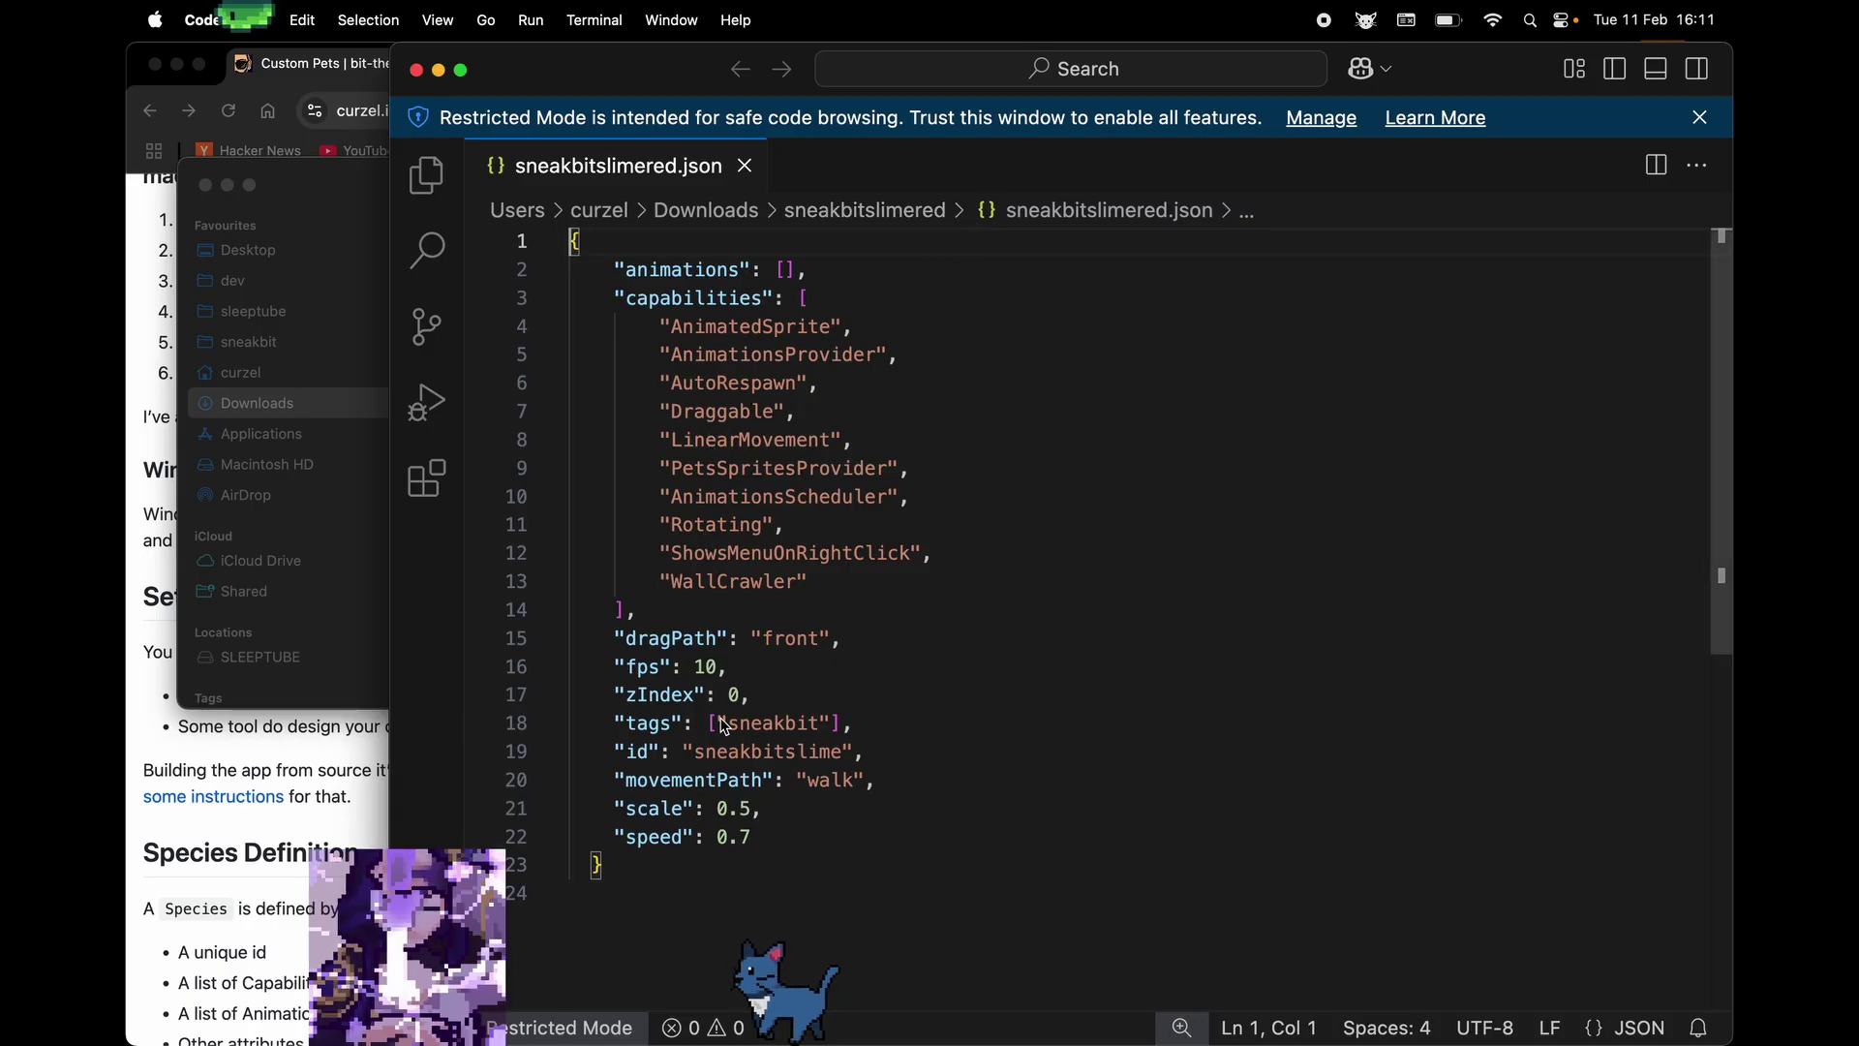
Change the JSON id from sneakbitslime to sneakbitslimered, then return to Finder
click(697, 756)
drag(695, 756, 845, 752)
text(sneakbitslimered)
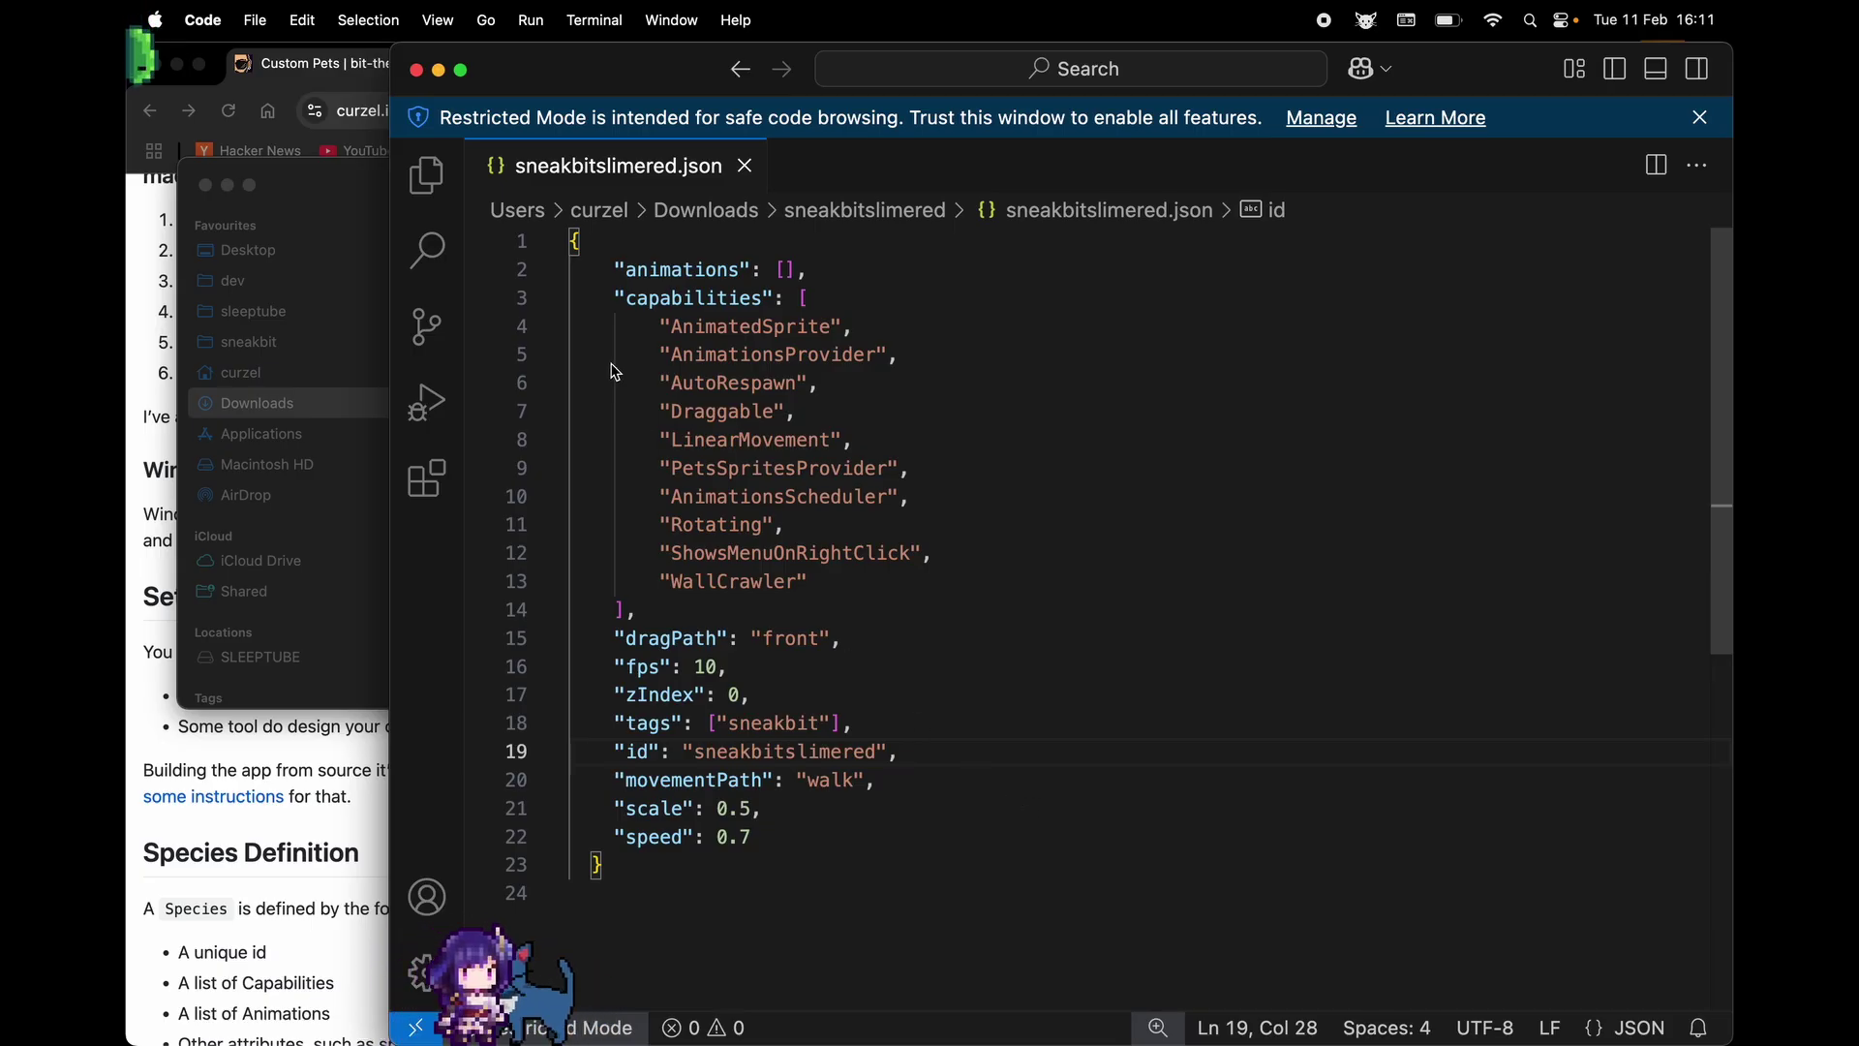
key(alt+shift+Left)
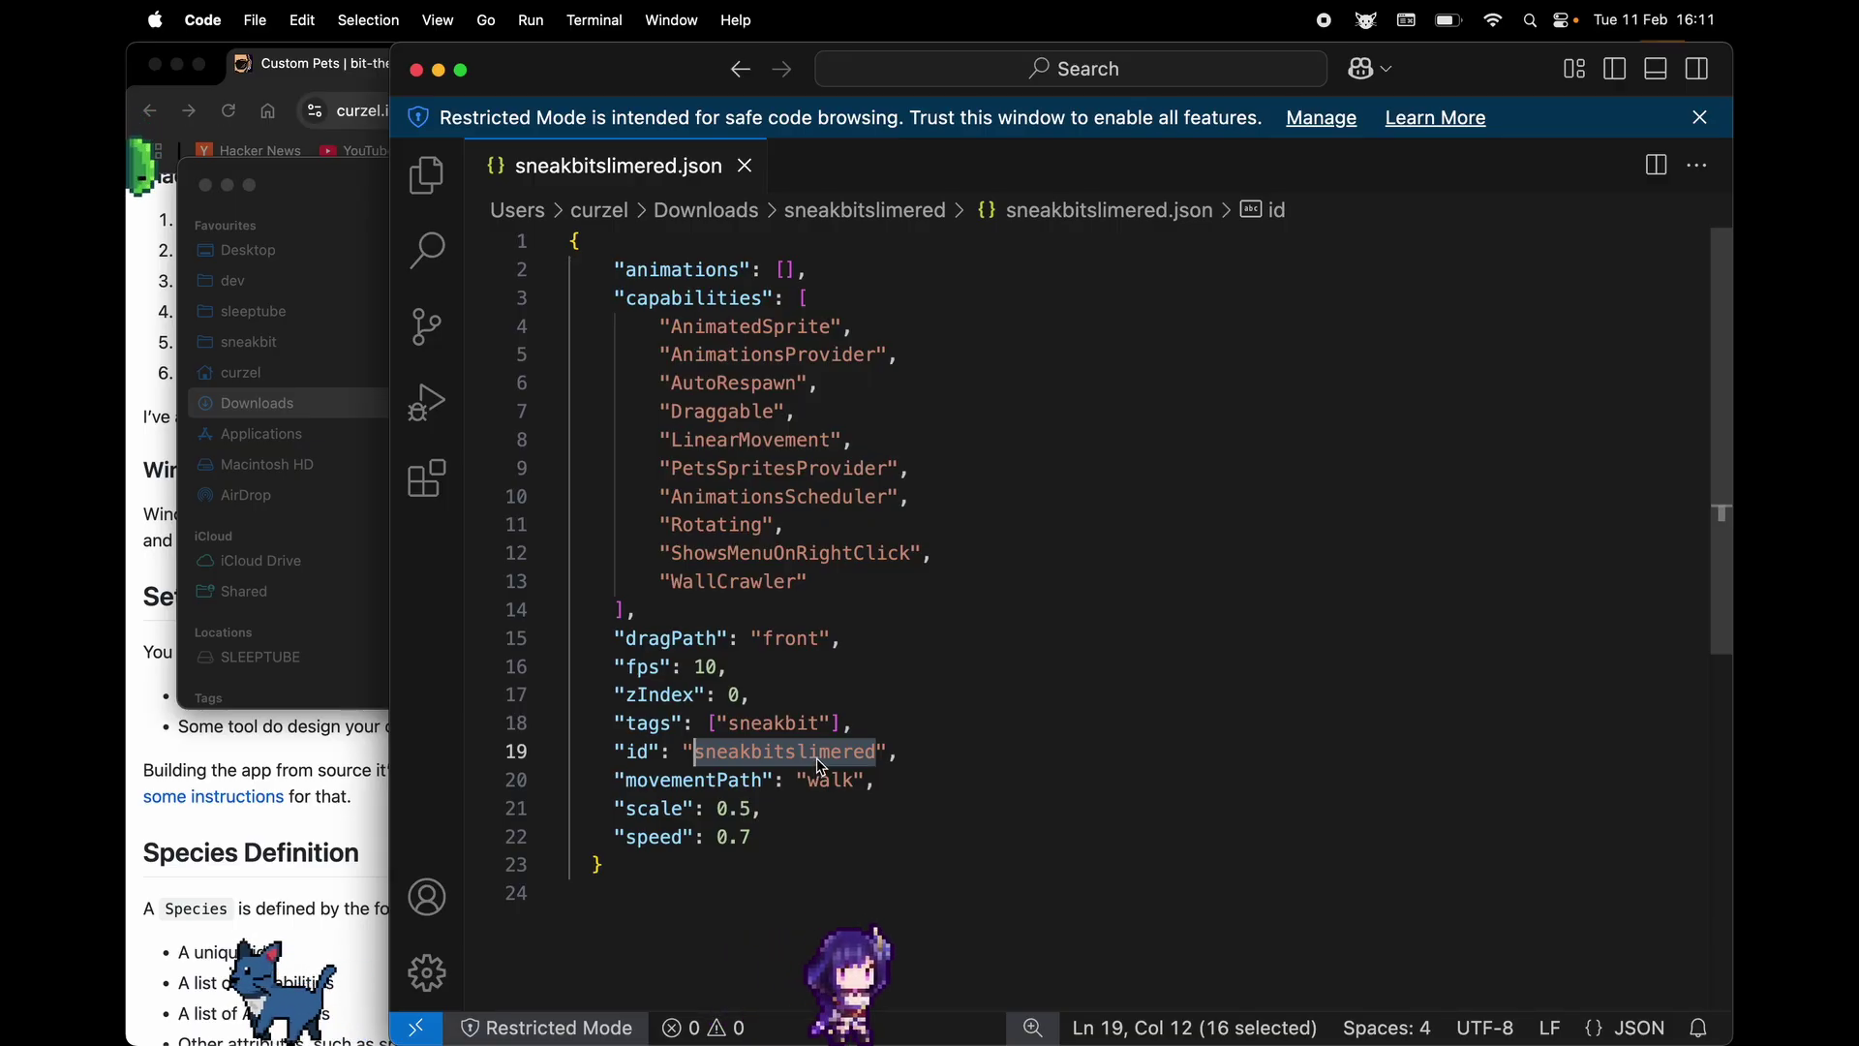
double_click(780, 755)
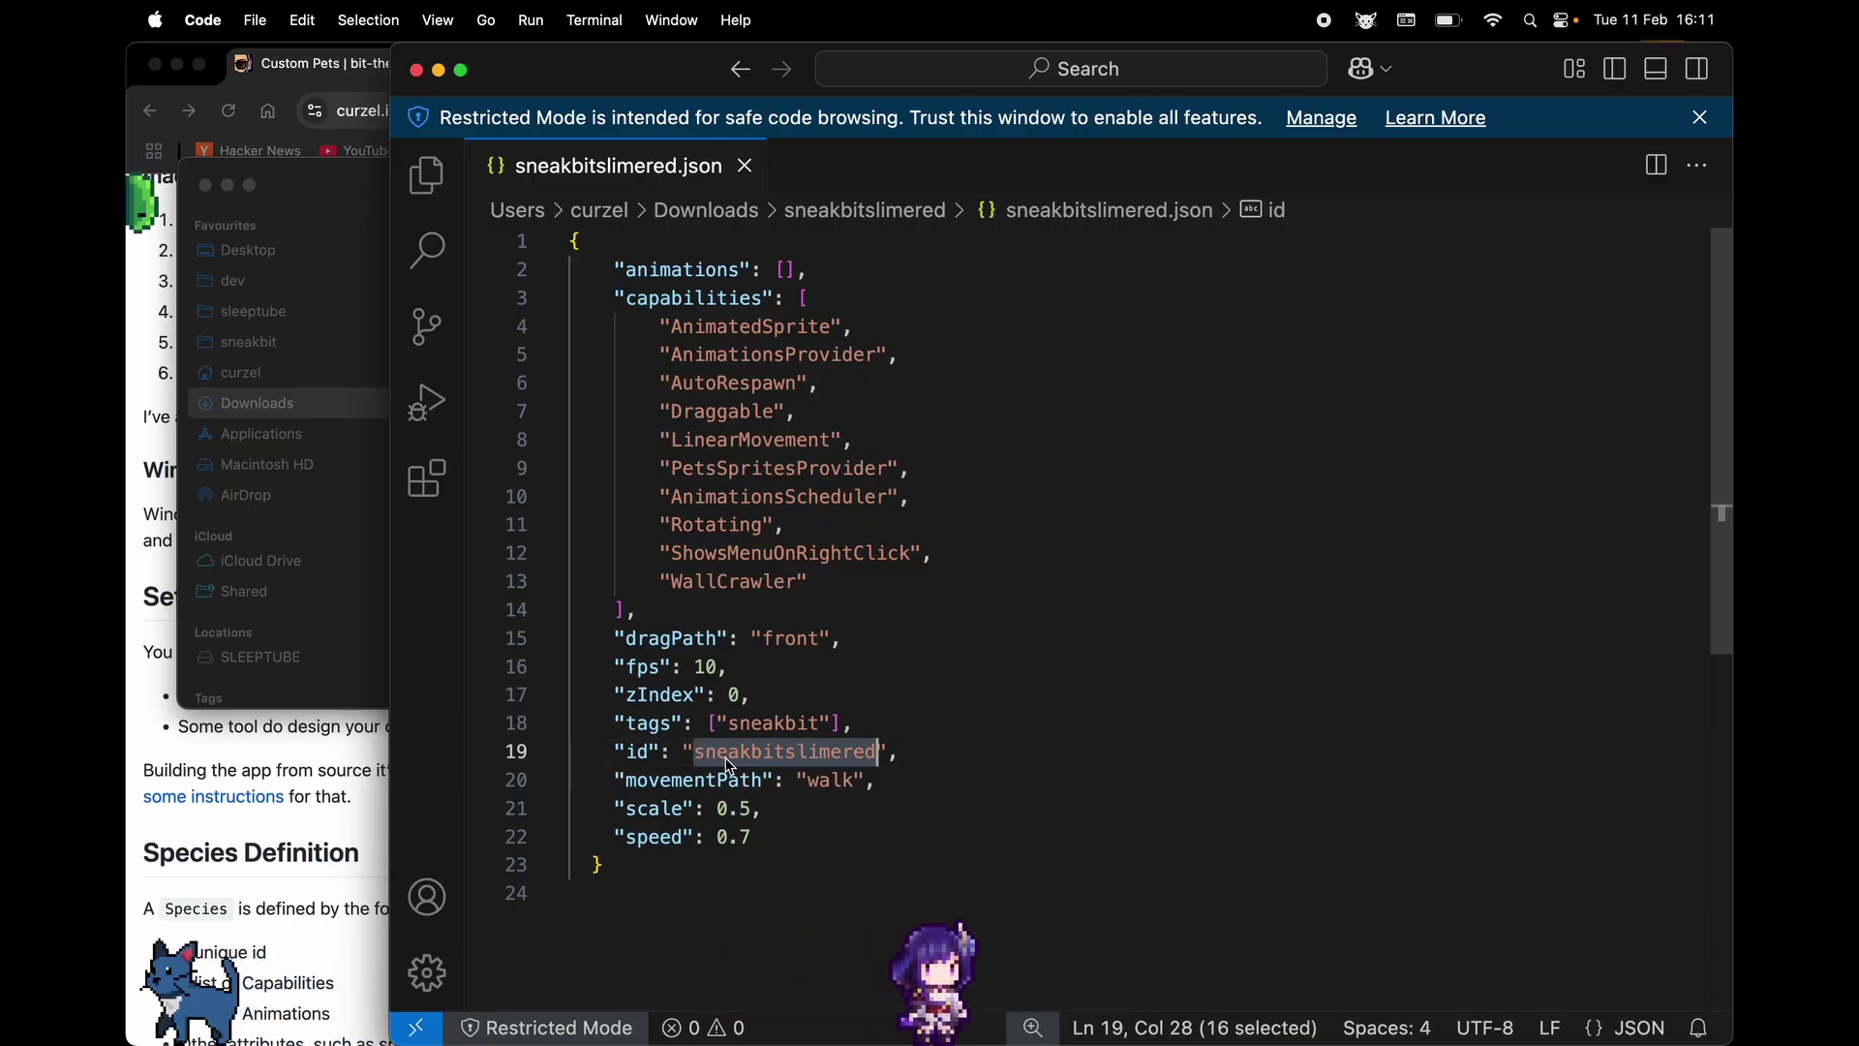
double_click(833, 782)
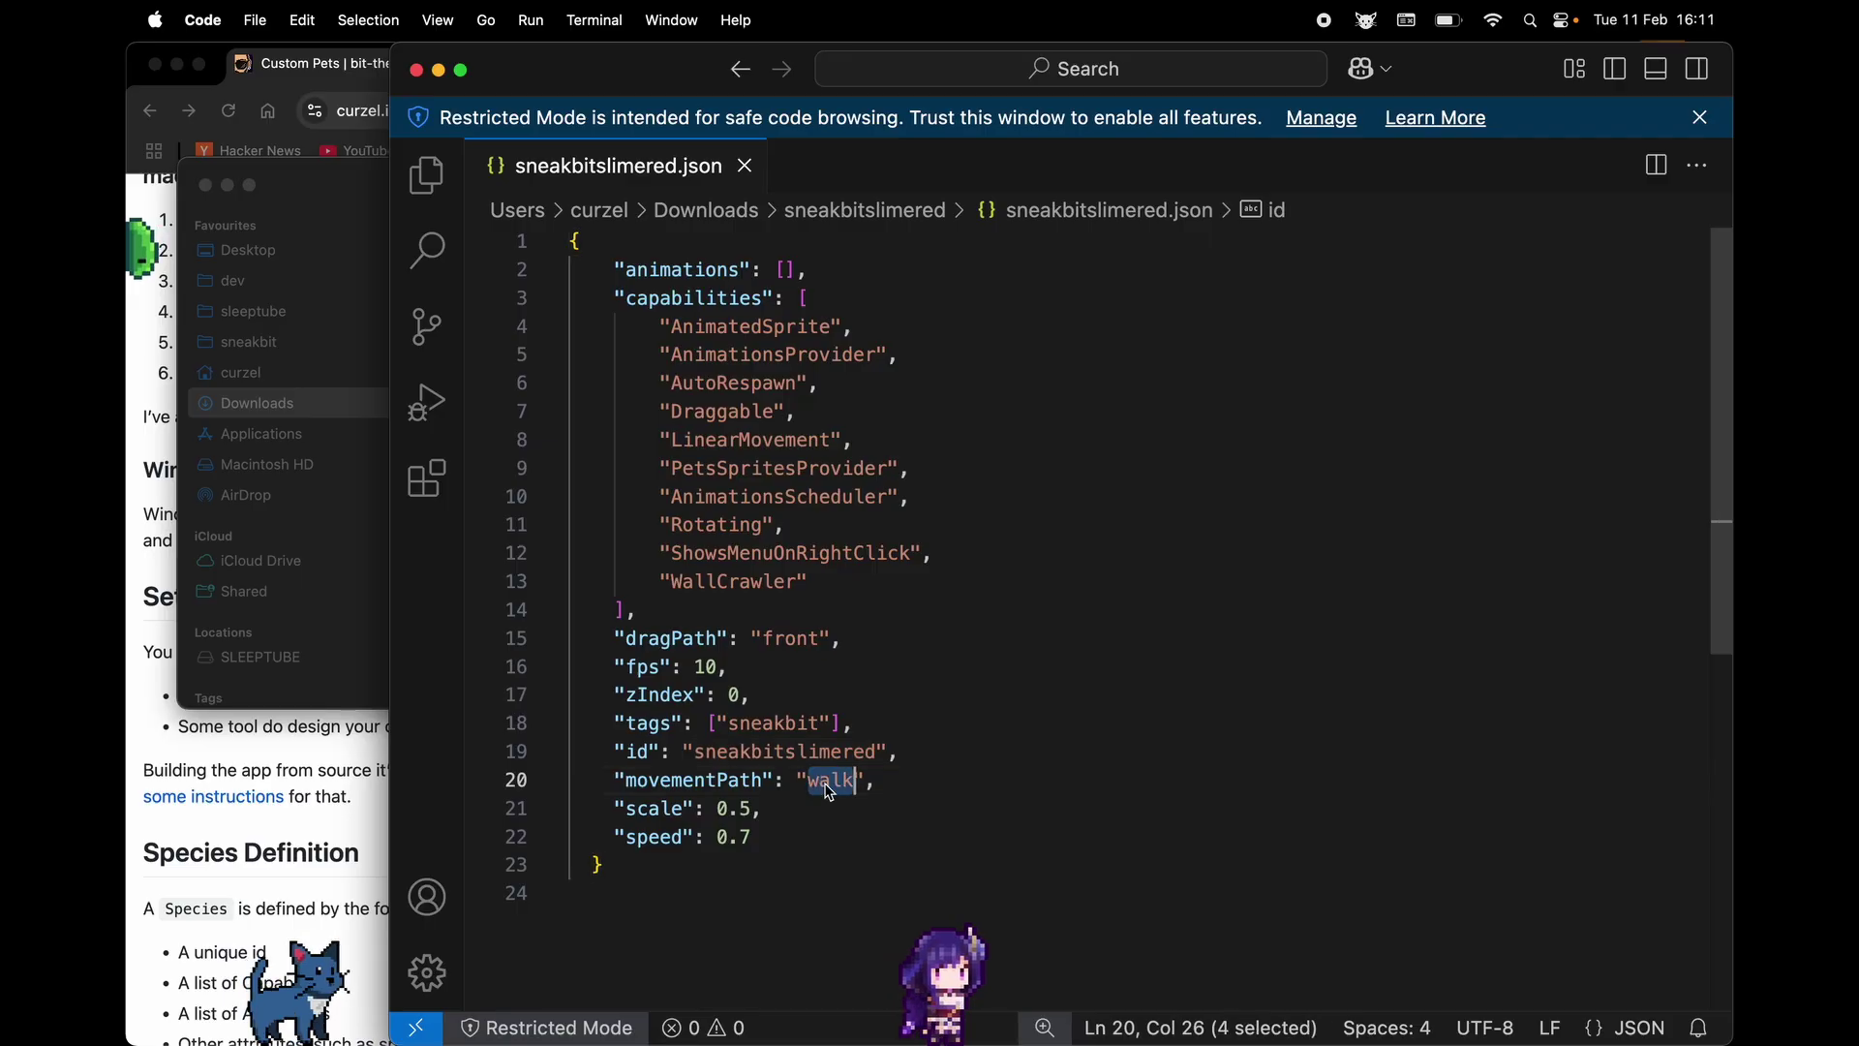
click(372, 195)
Preview the sneakbitslimered walk frames one by one in Finder
click(915, 331)
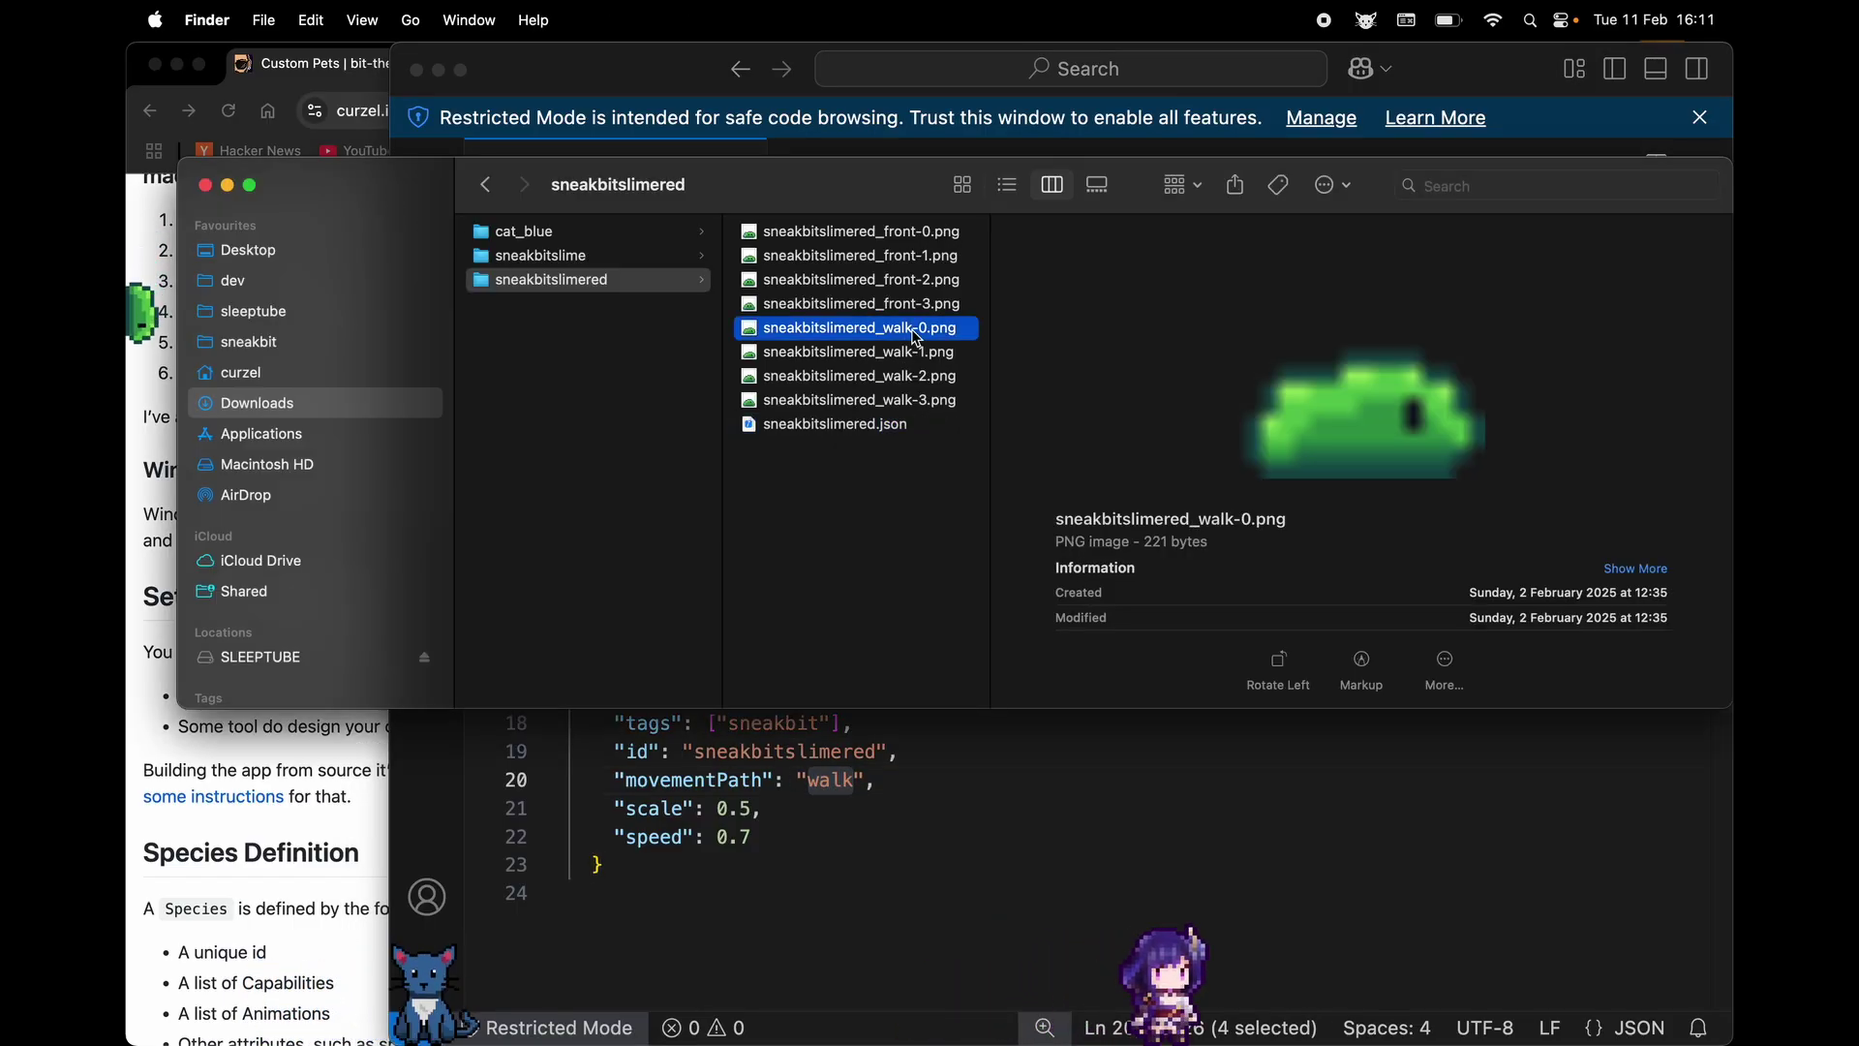
key(Down)
key(Down)
key(Down)
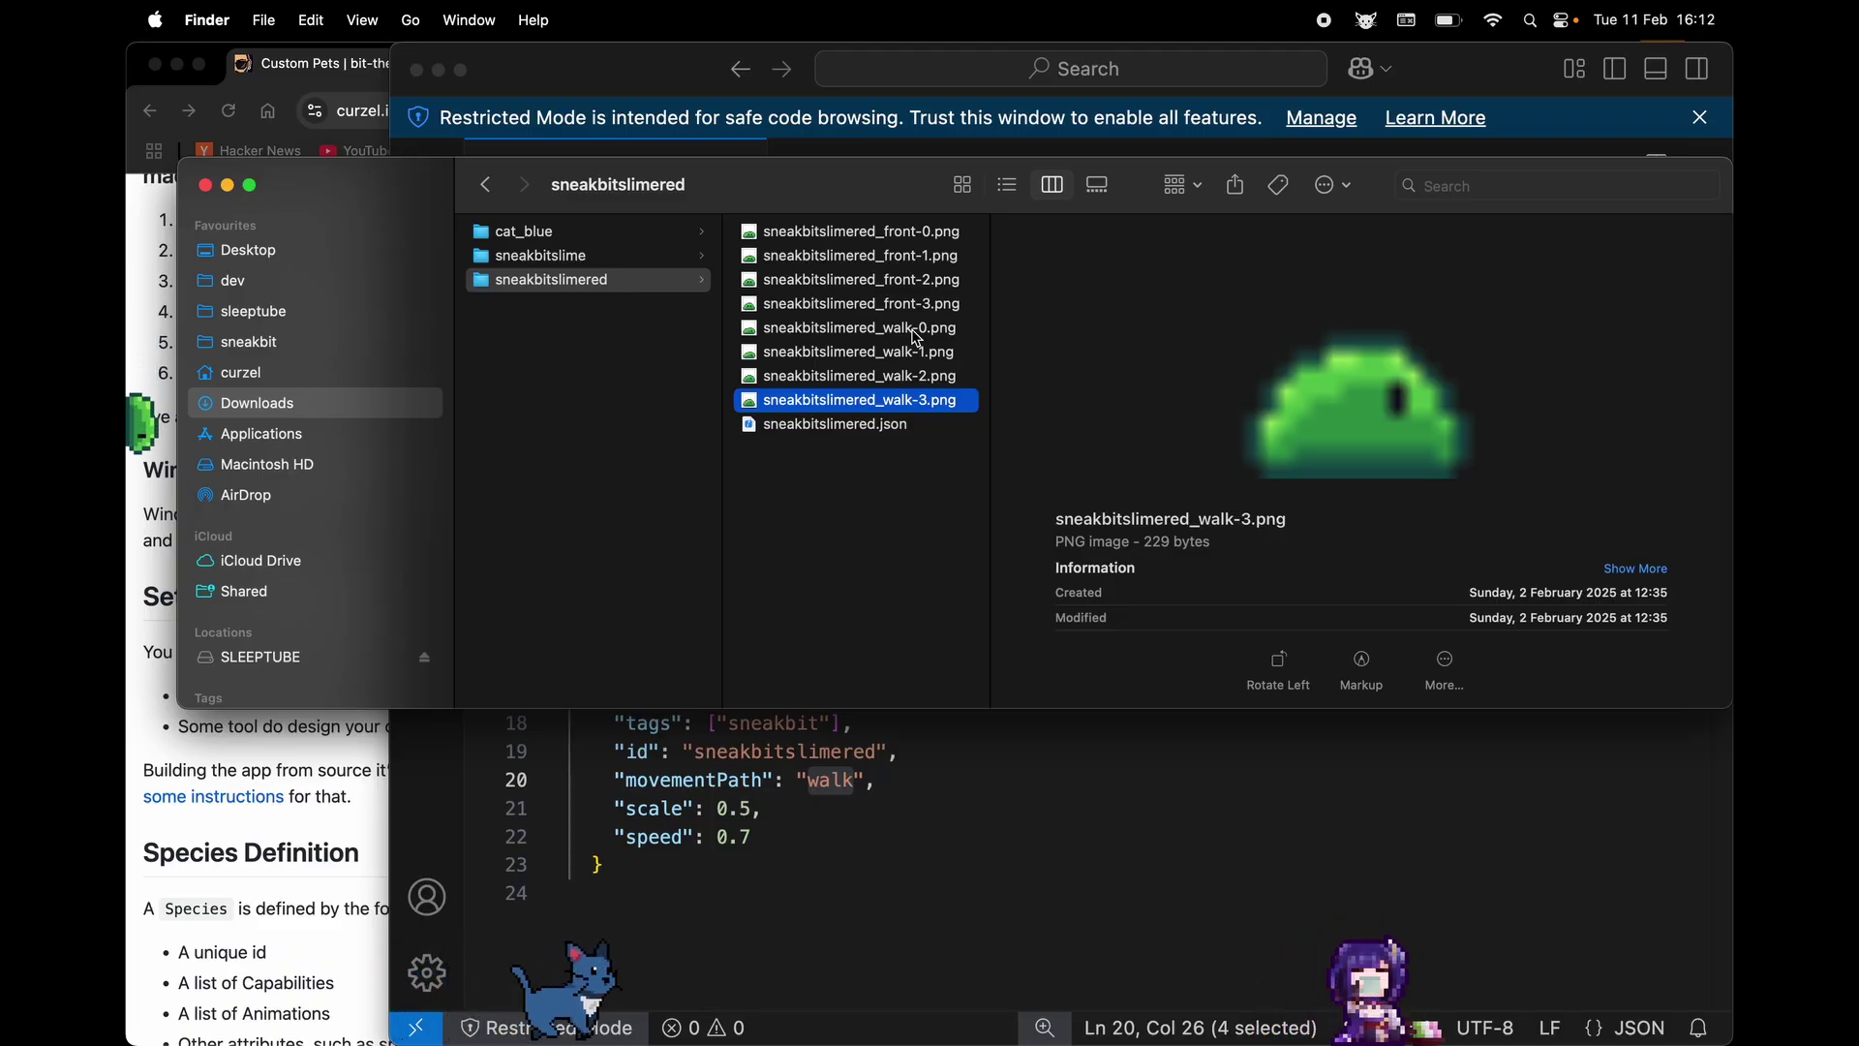
key(super+space)
text(gim)
key(Escape)
key(shift+Up)
key(shift+Up)
key(shift+Up)
key(shift+Up)
key(shift+Up)
key(shift+Up)
key(shift+Up)
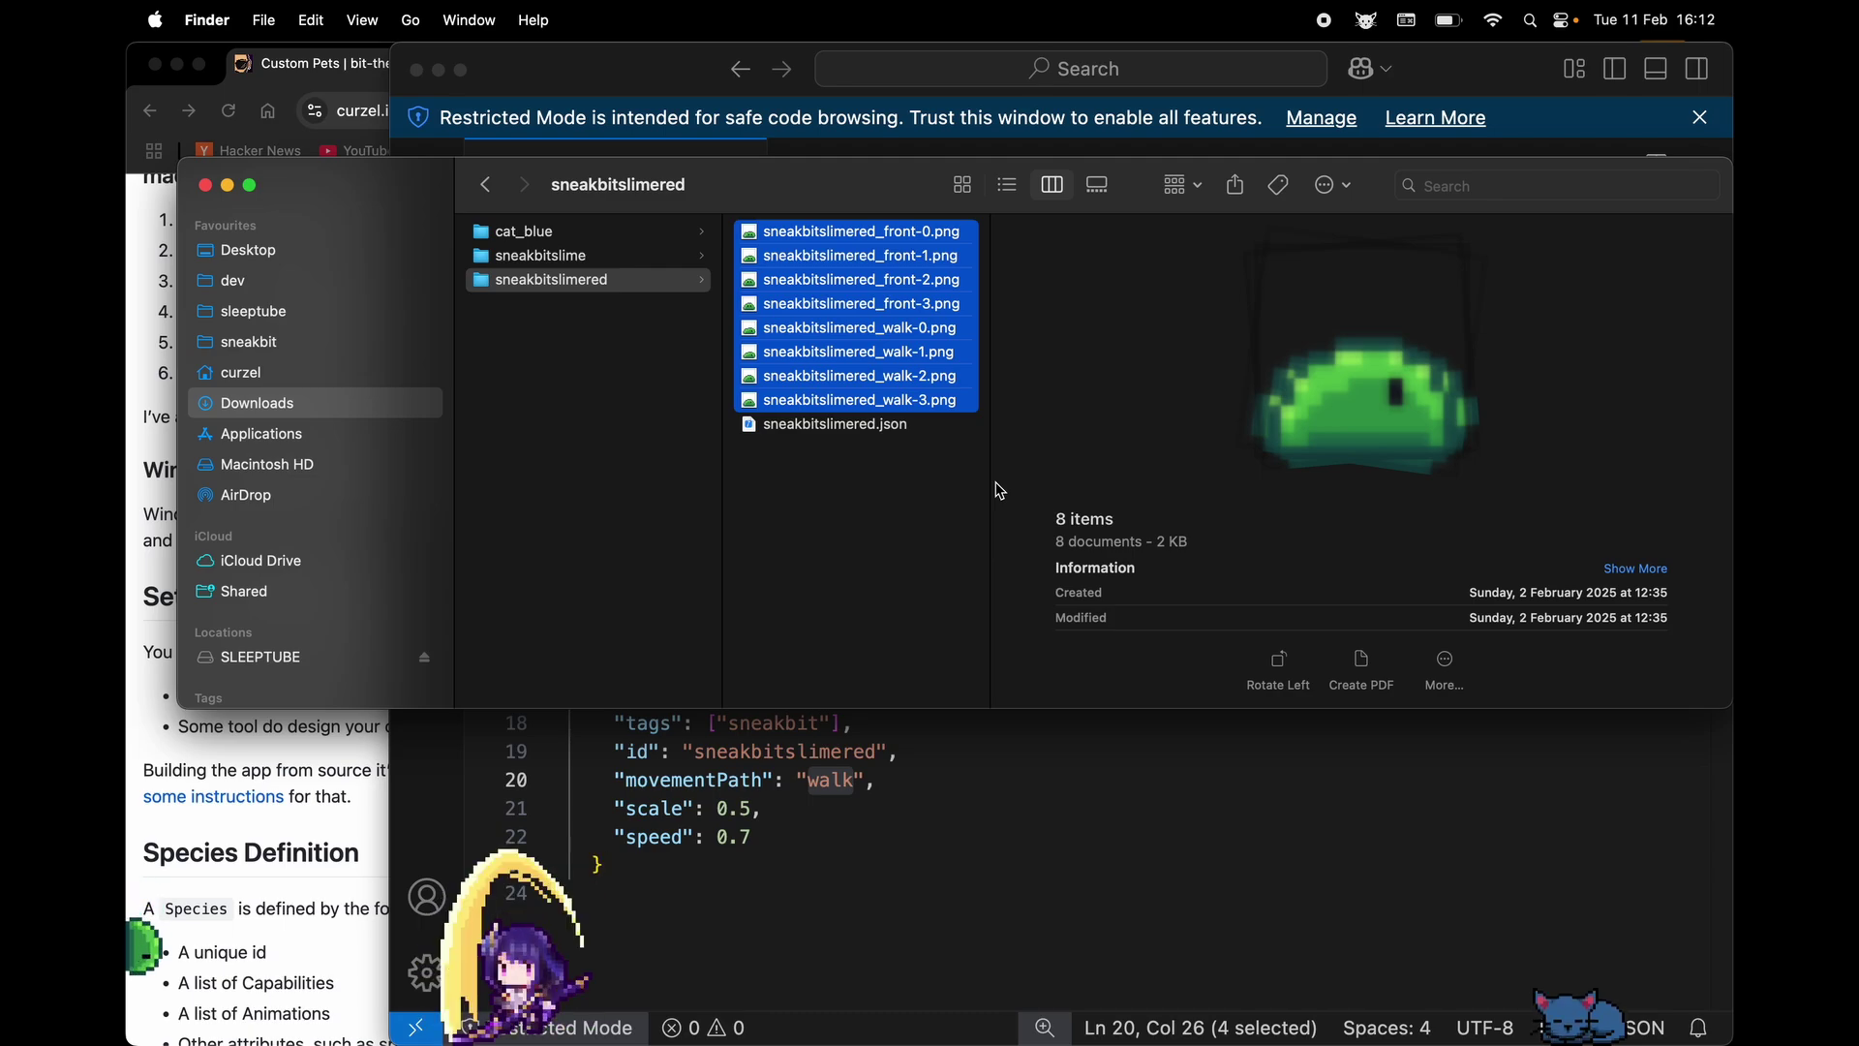
click(921, 507)
Launch GIMP from Spotlight by searching 'gim'
key(super+space)
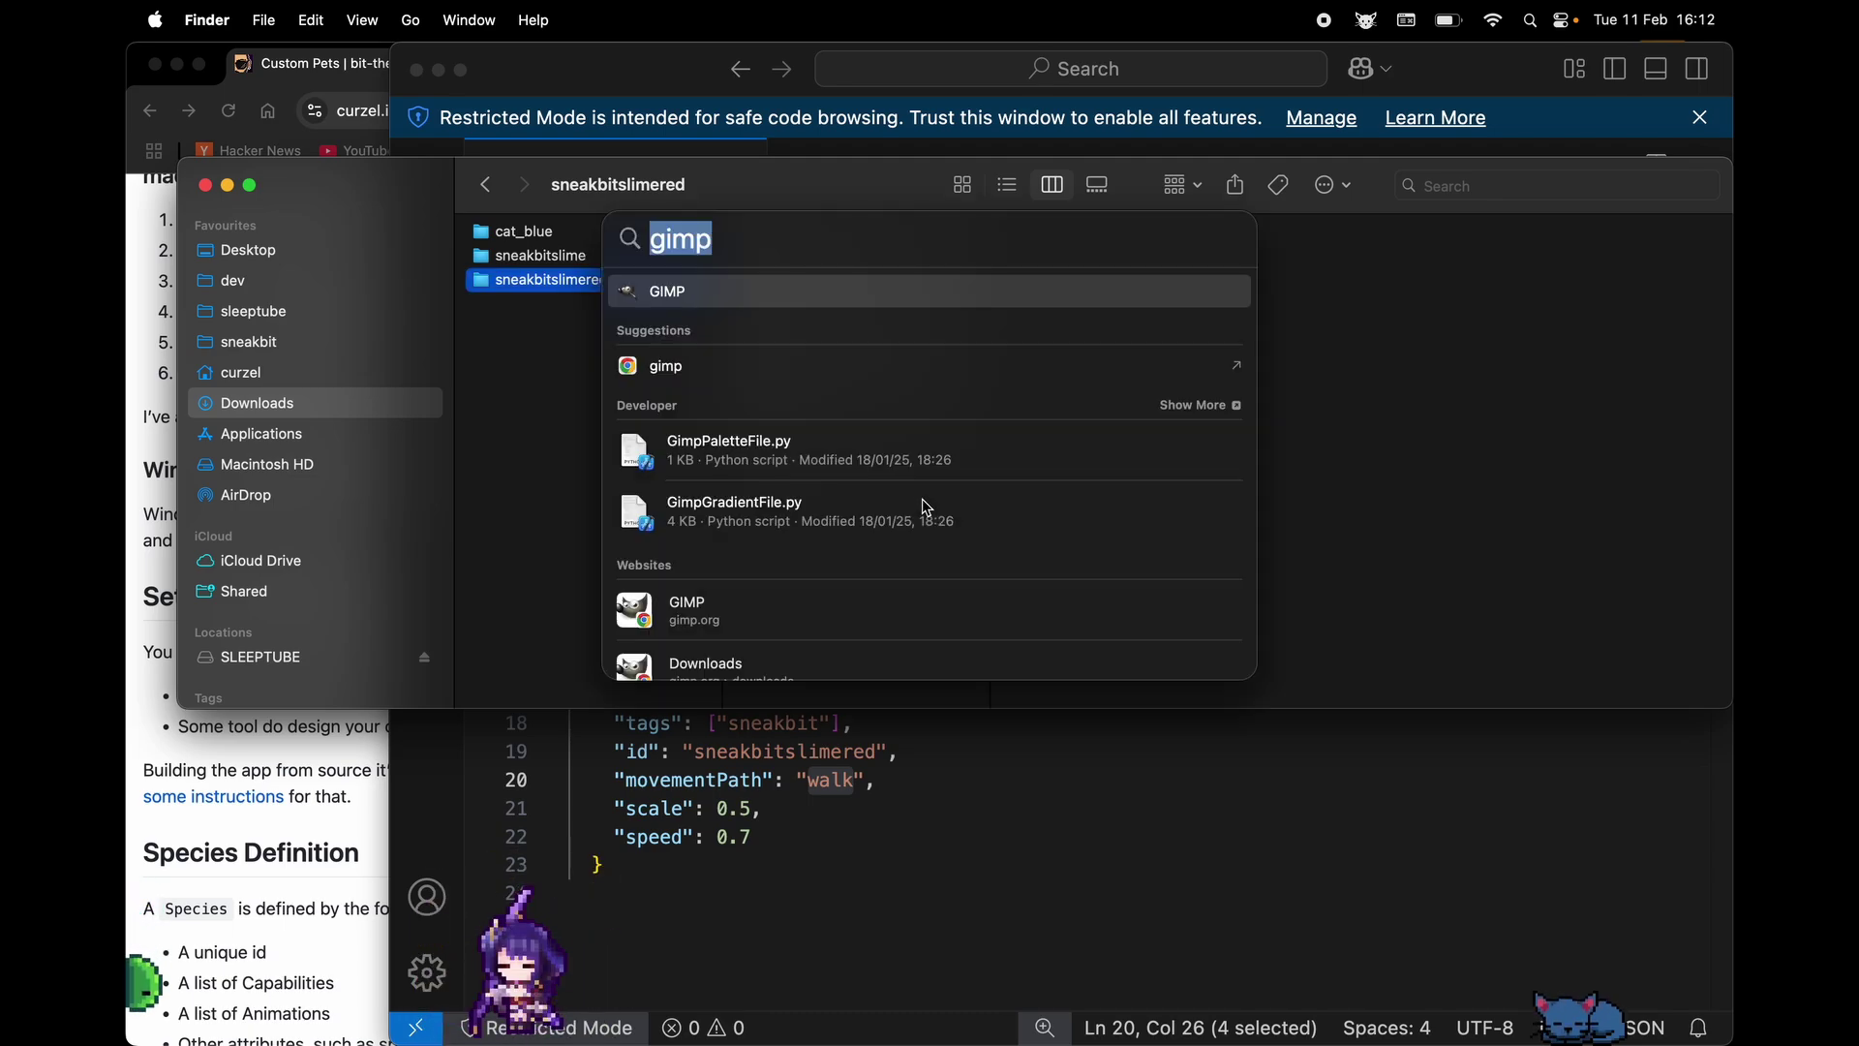
text(gim)
key(Return)
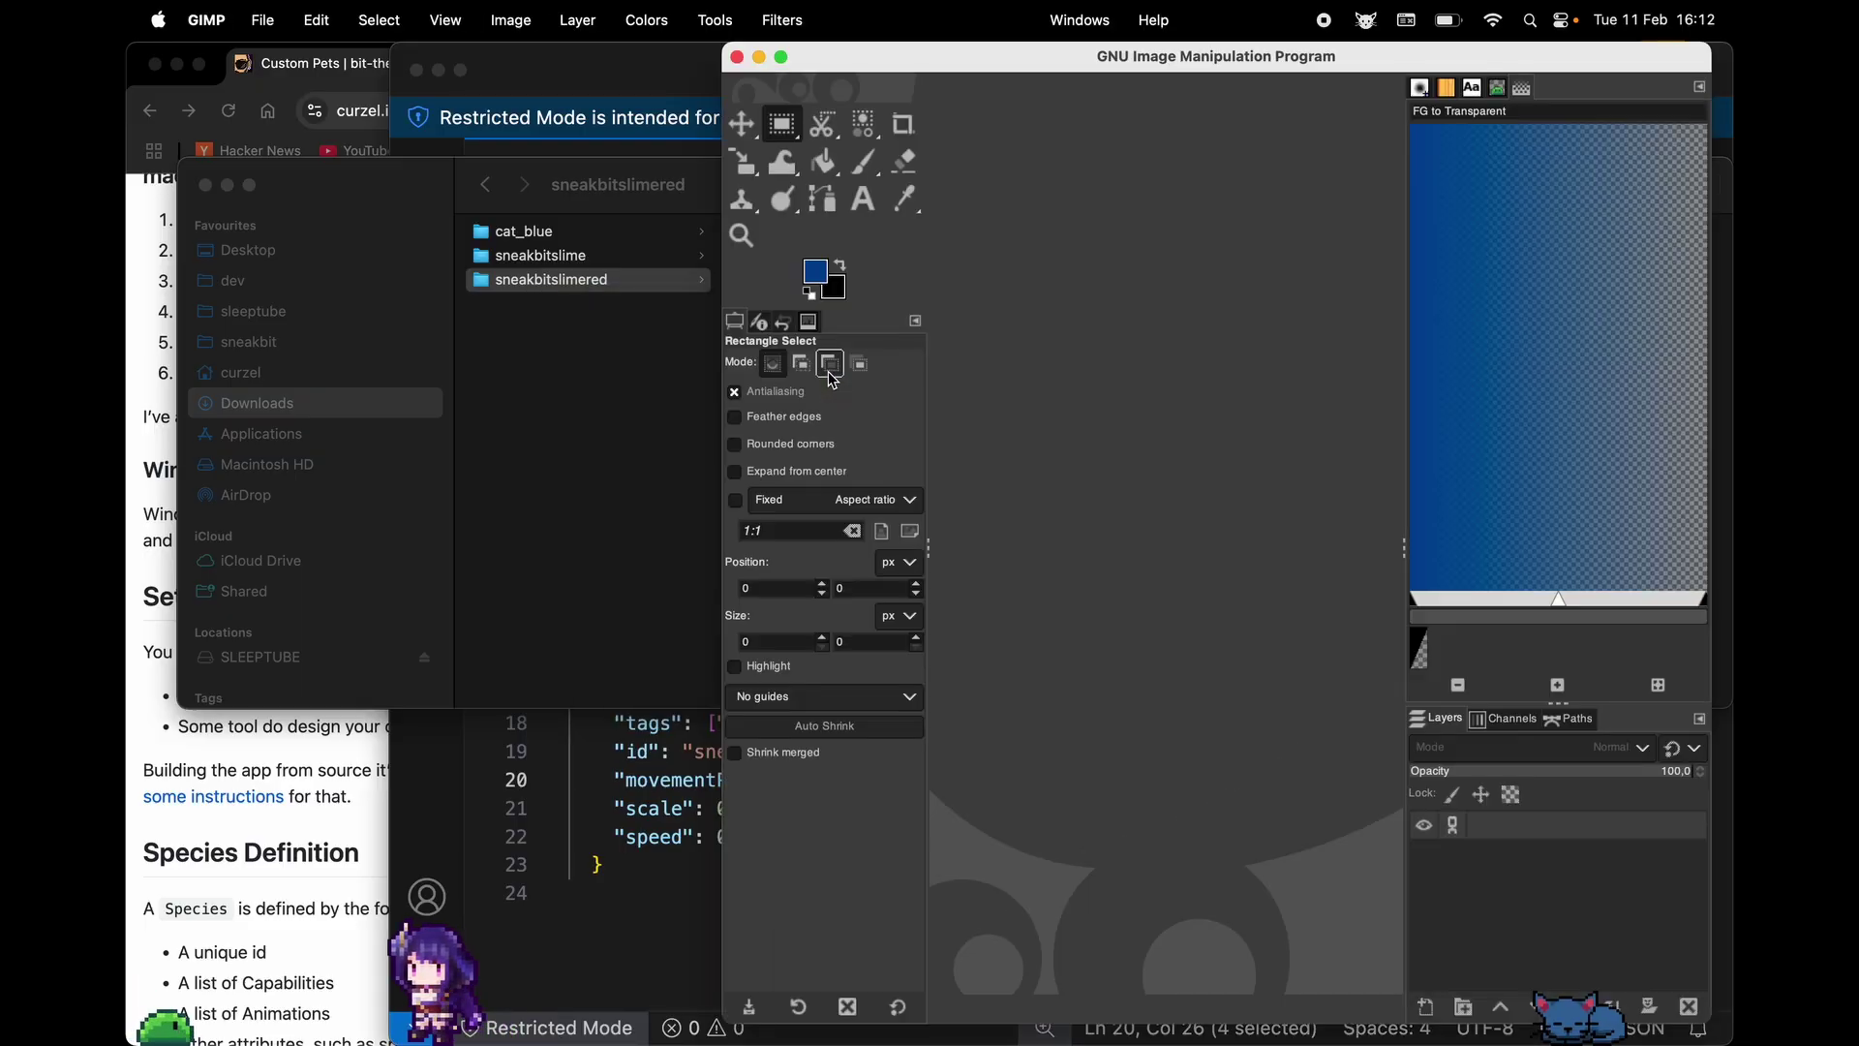
Open sneakbitslimered_front-3.png in GIMP and zoom in until the sprite fills the canvas
click(595, 441)
click(916, 306)
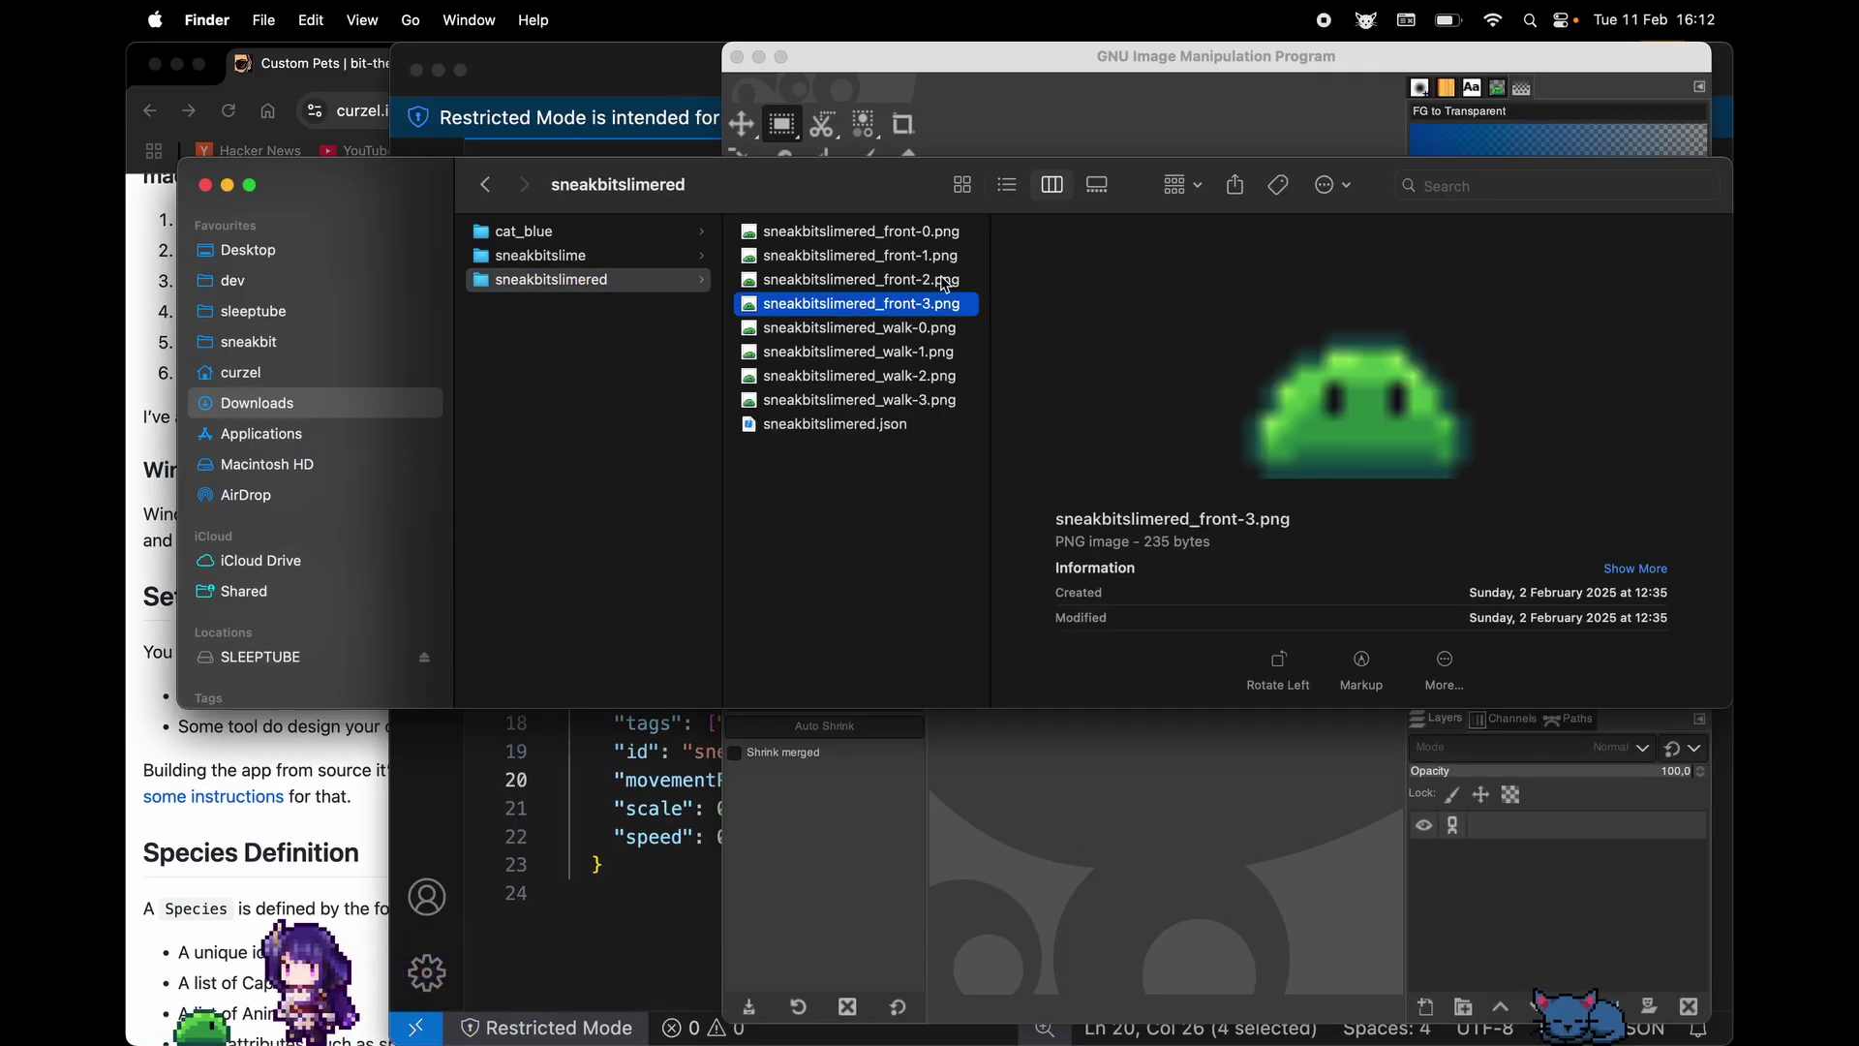
drag(945, 283, 1114, 145)
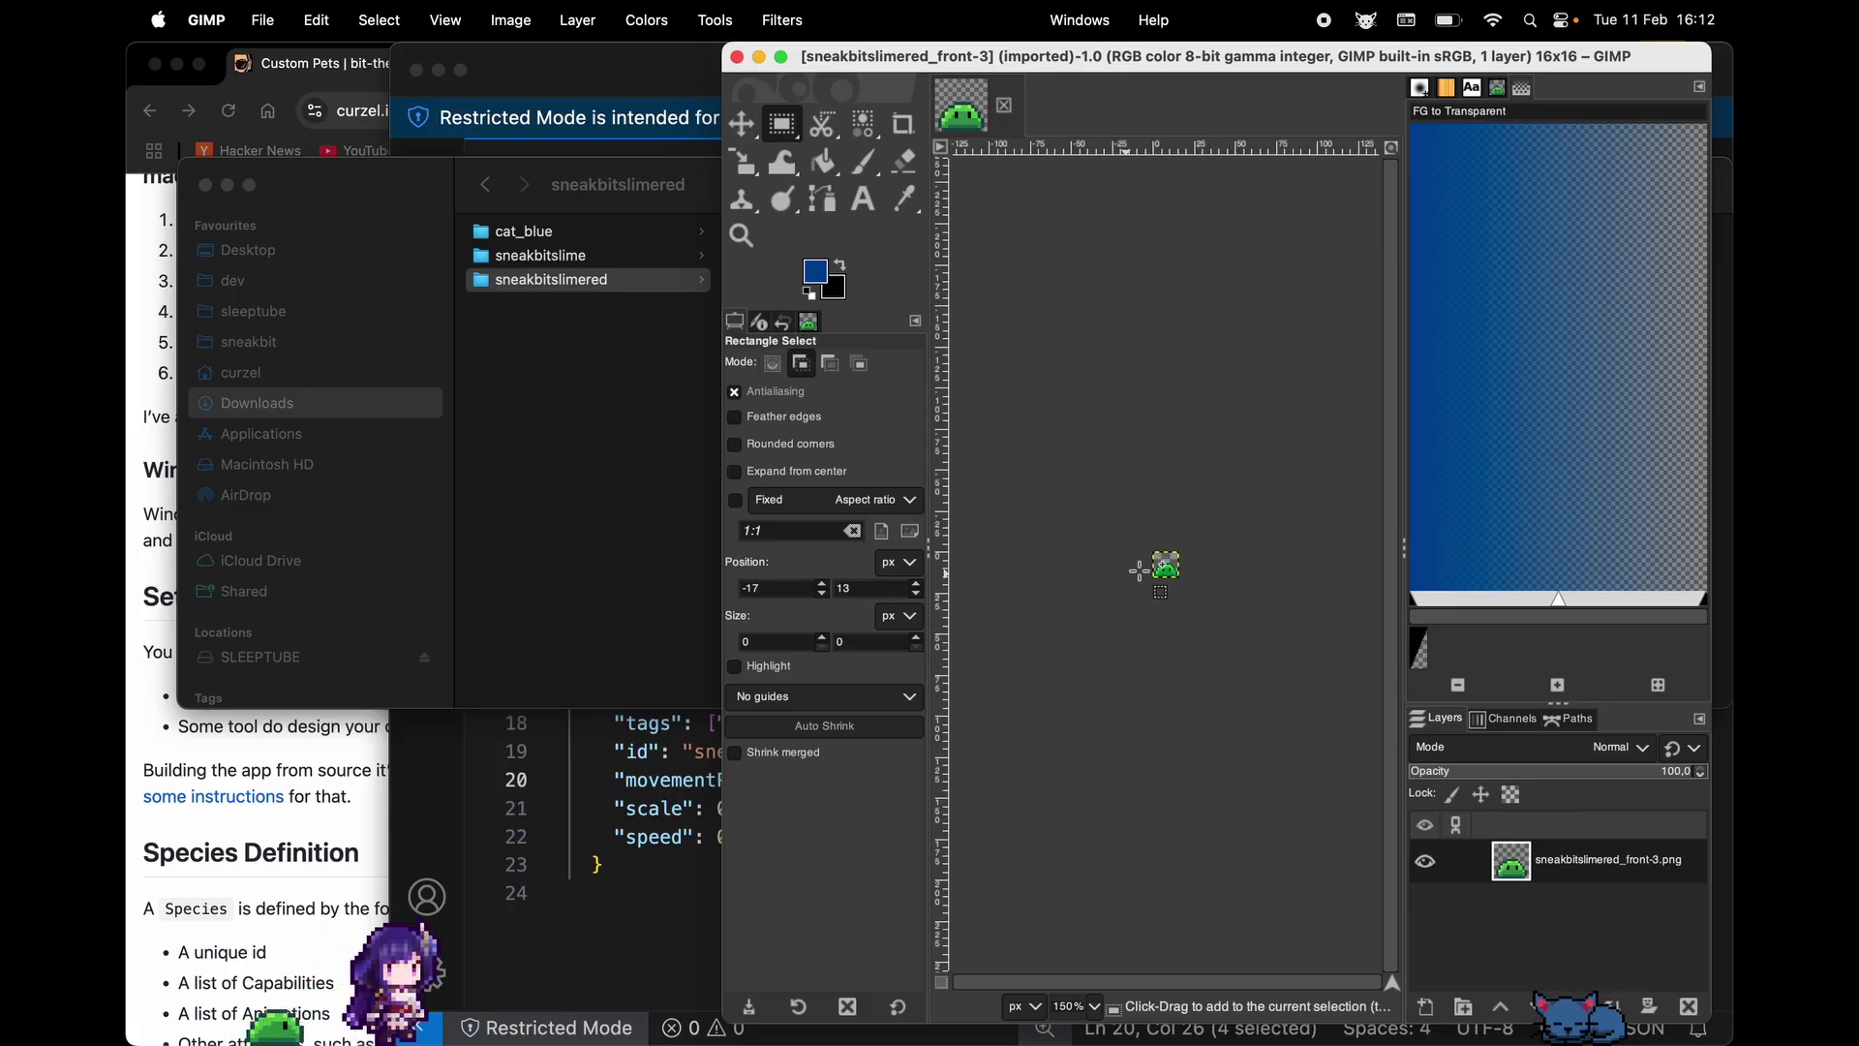
key(super+shift+j)
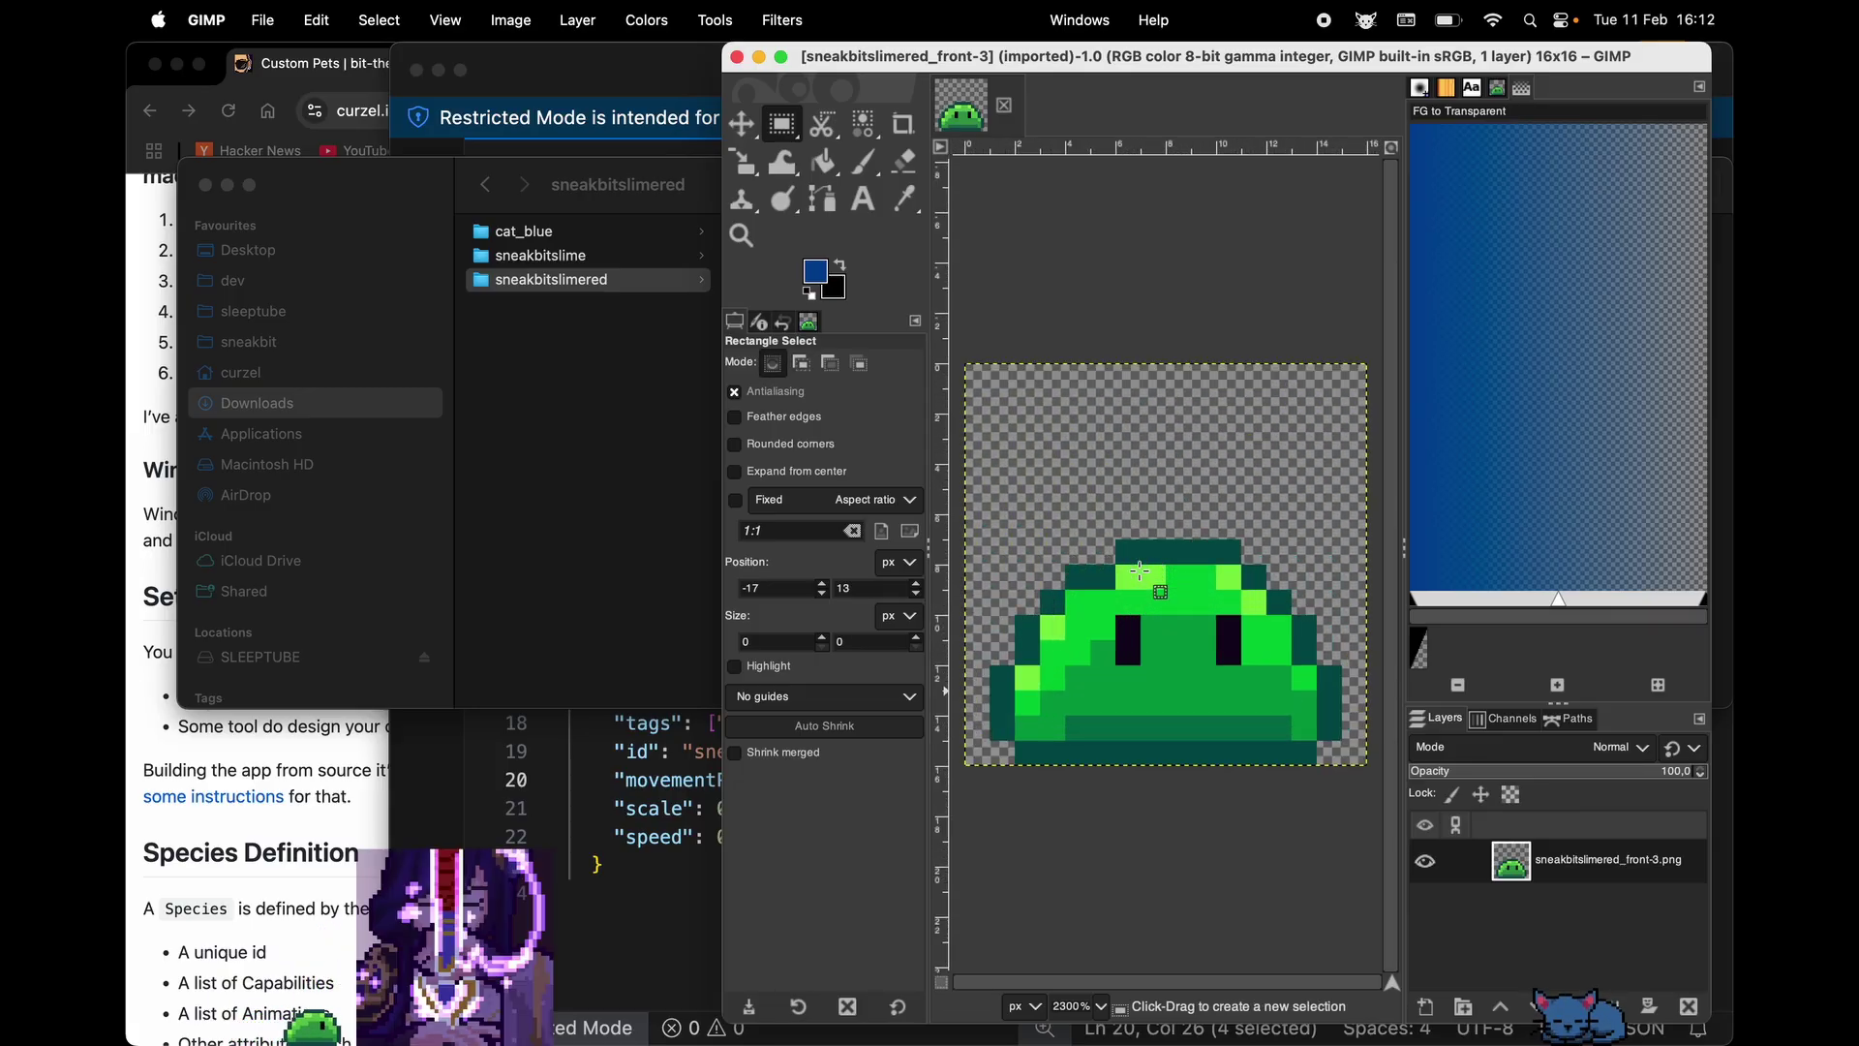
Sample the slime's dark green outline and change the foreground colour to dark red
key(o)
click(1150, 564)
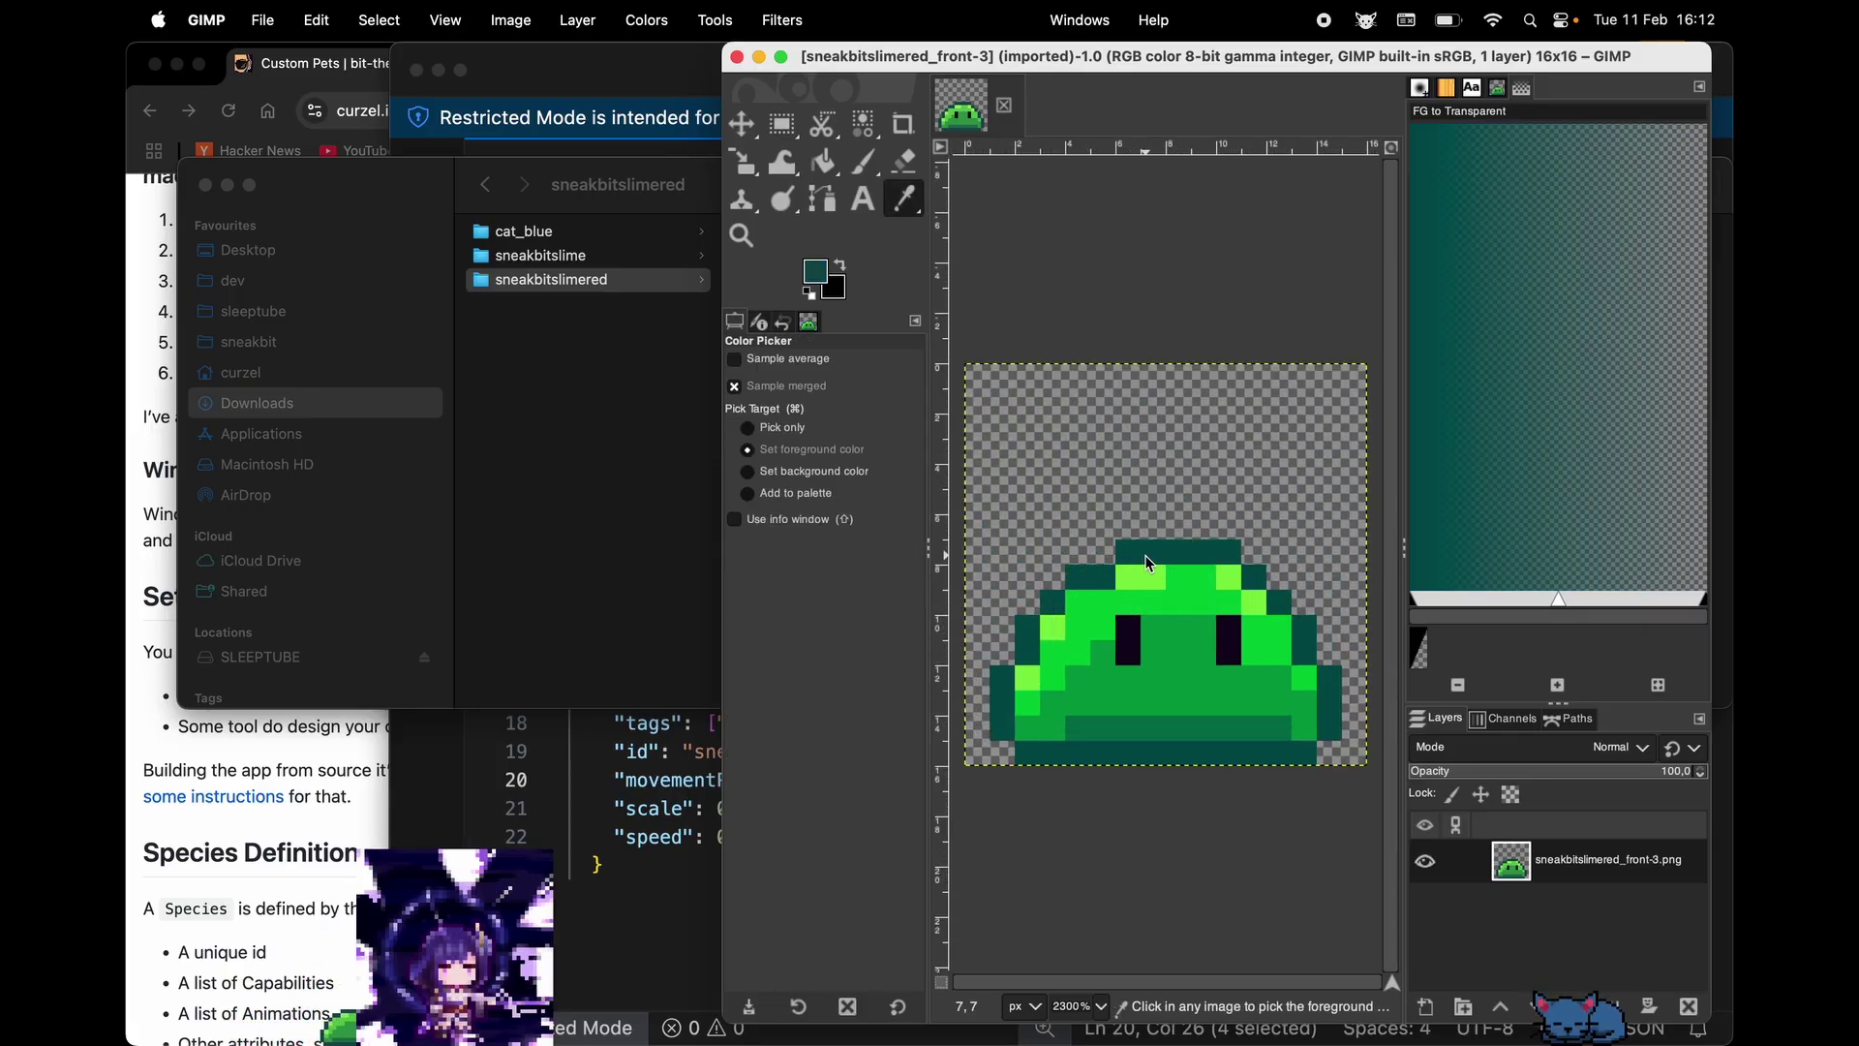
click(824, 283)
drag(794, 242, 797, 358)
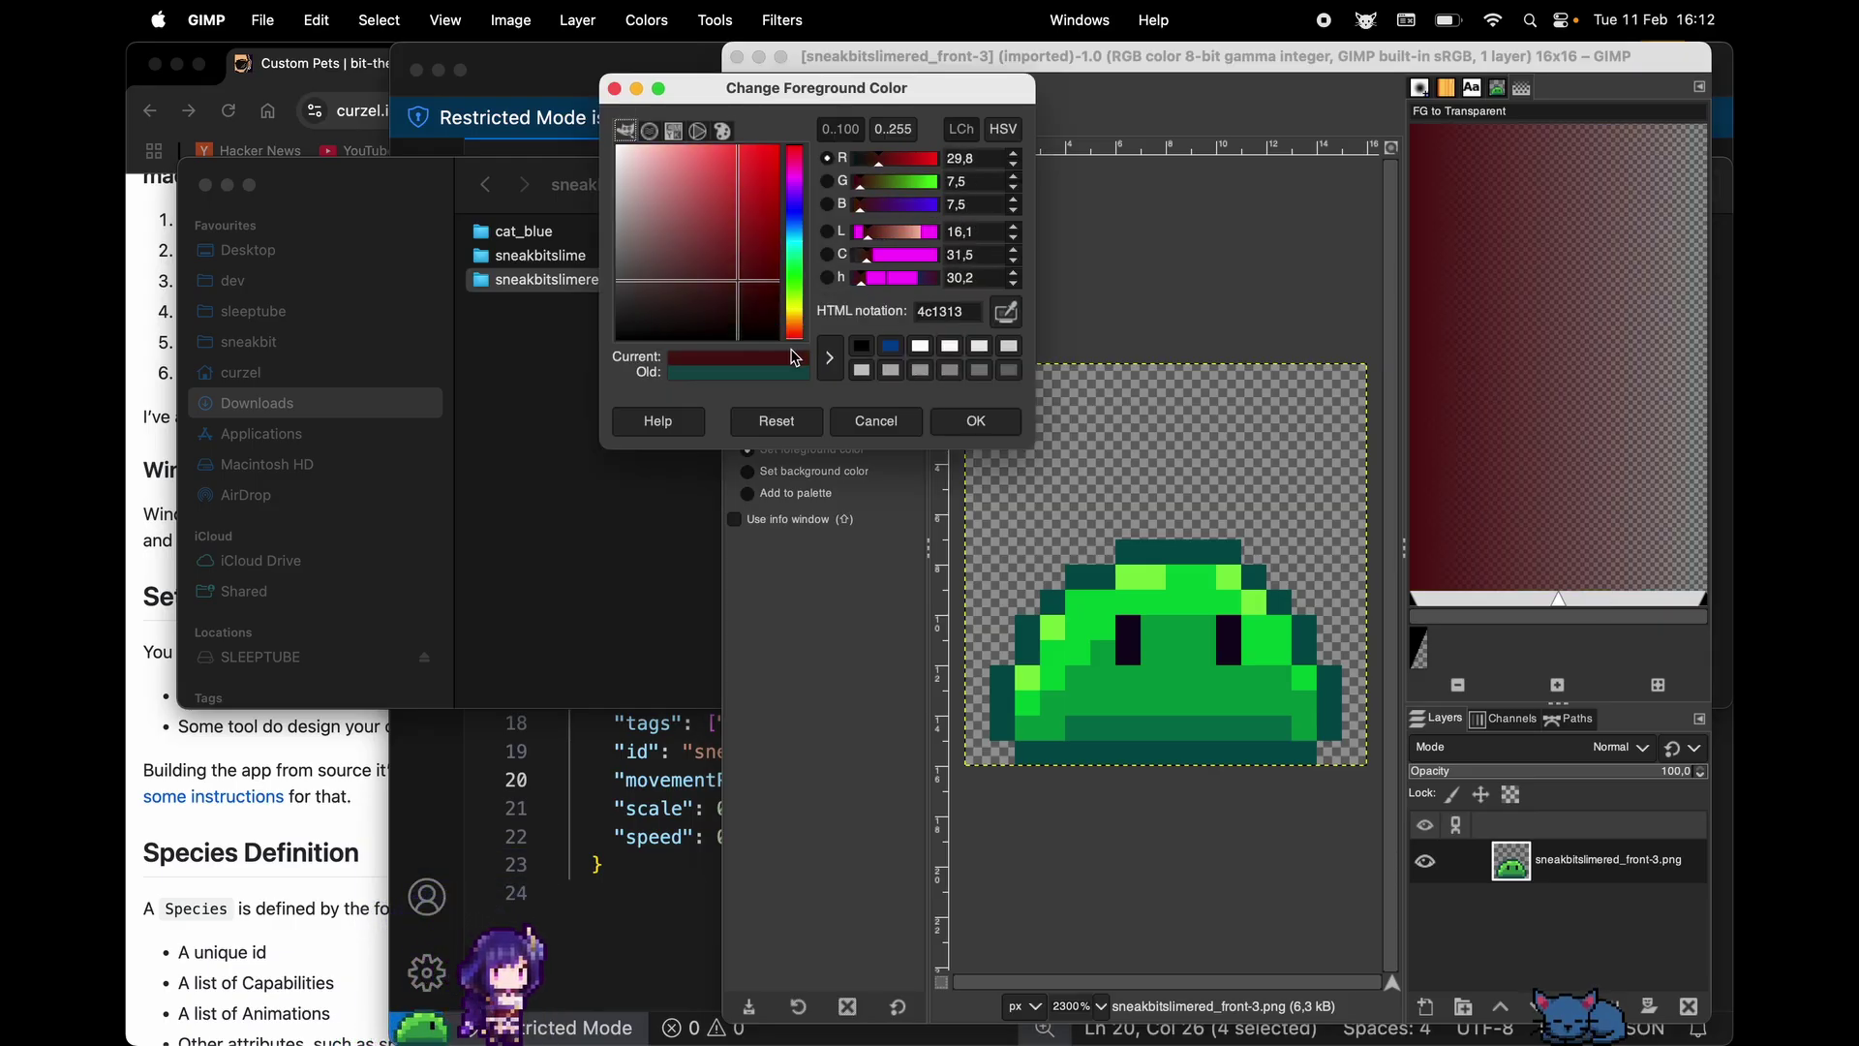
click(976, 421)
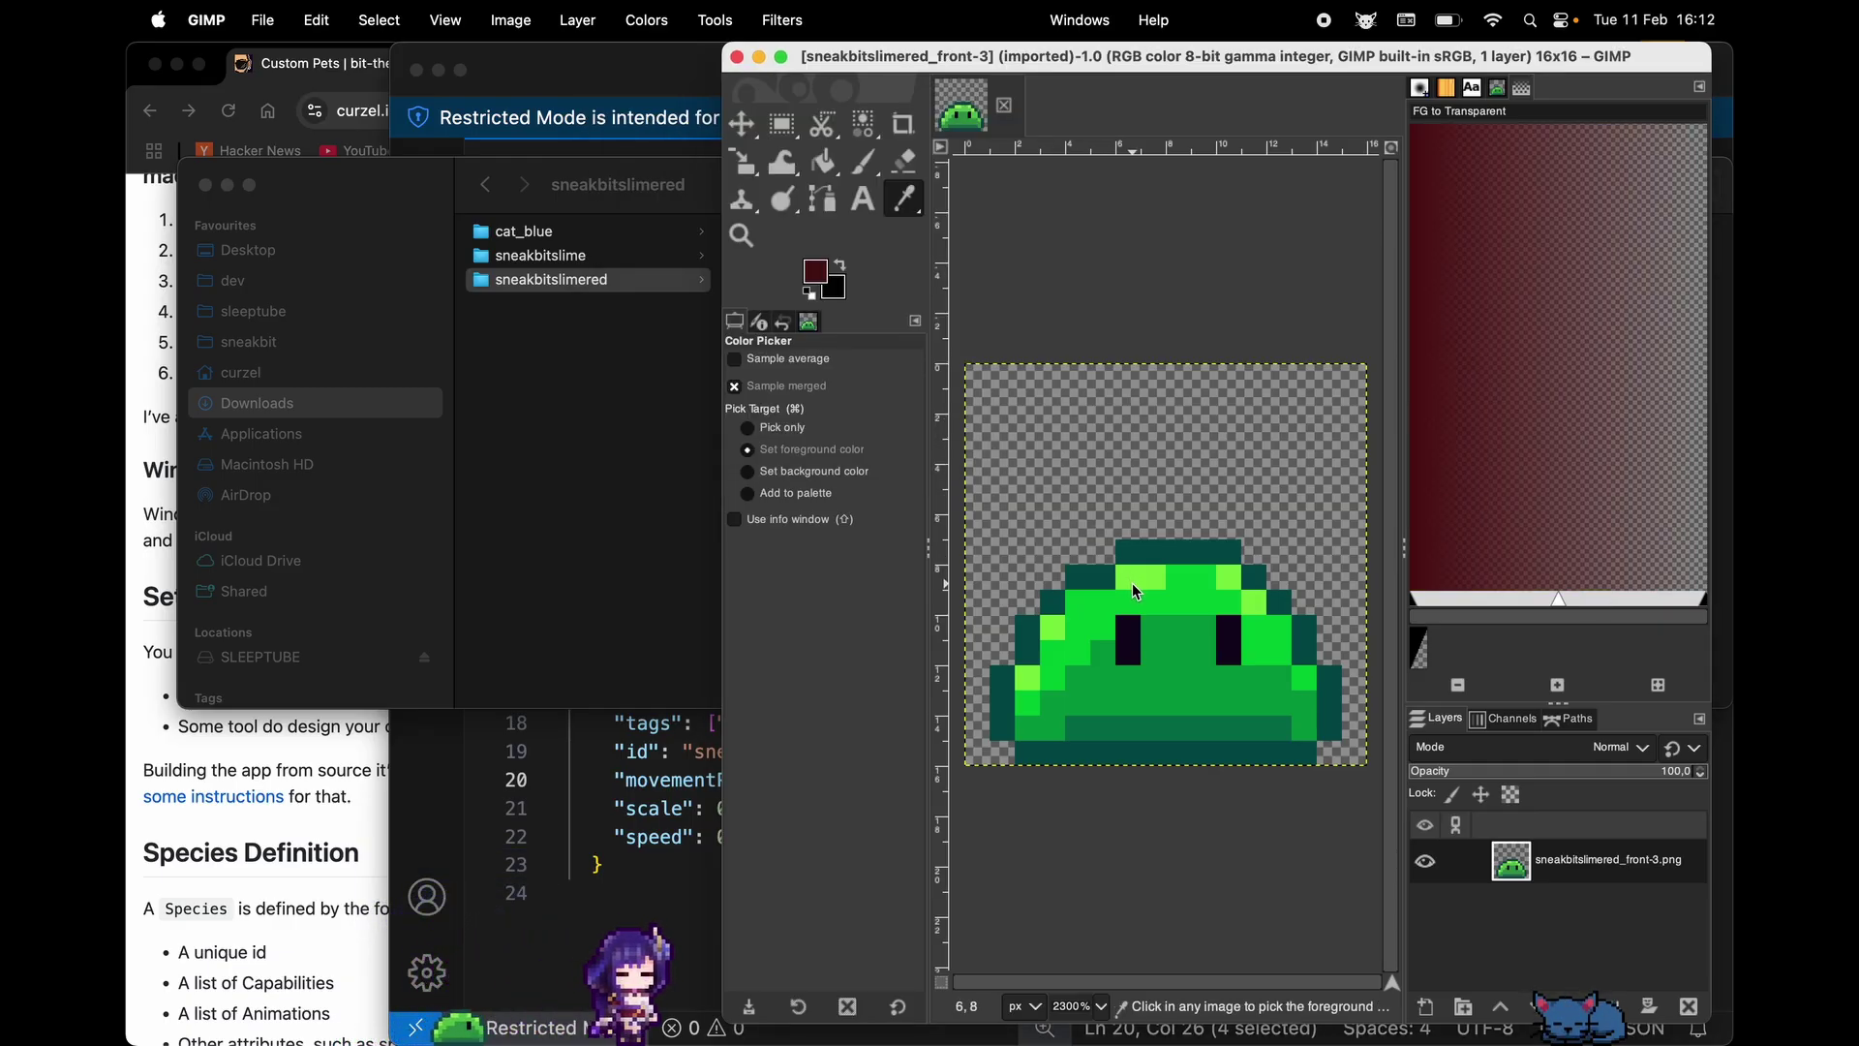
Bucket-fill the slime's outline dark red all the way around
key(shift+b)
click(1135, 558)
click(1083, 583)
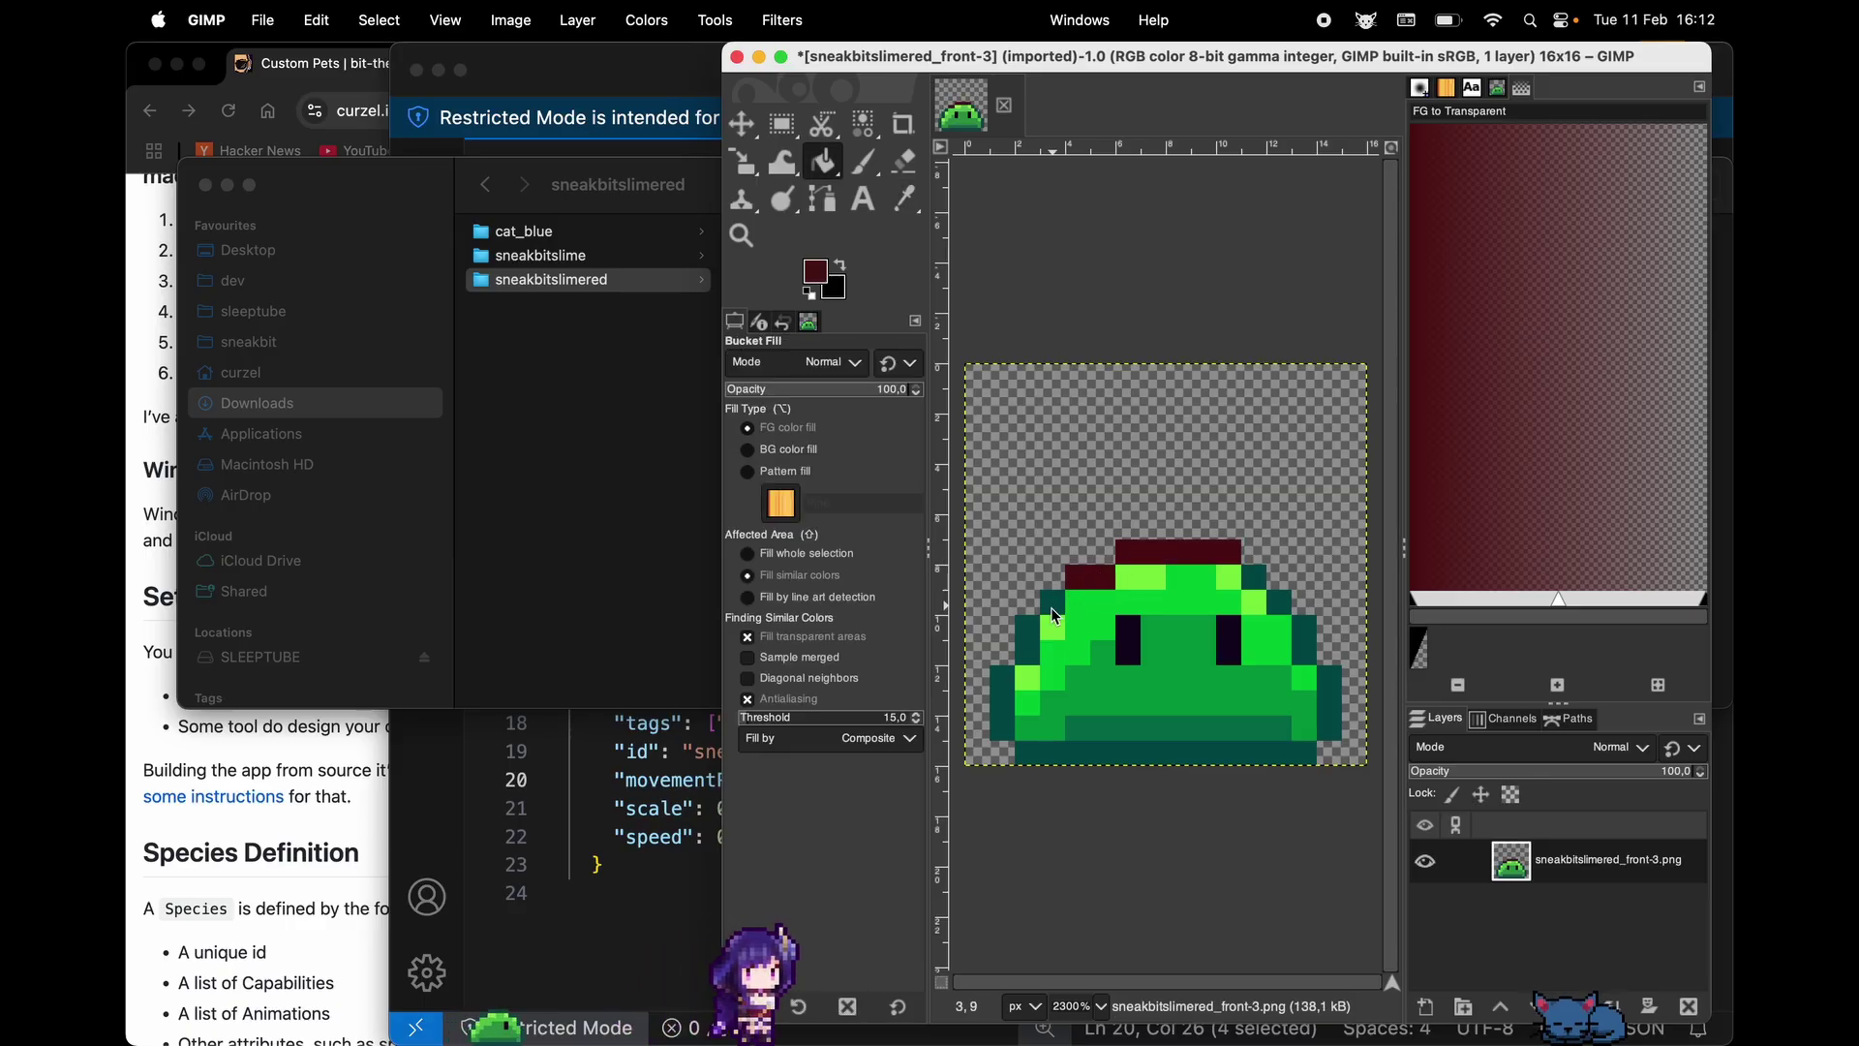
click(1027, 641)
click(1002, 702)
click(1142, 757)
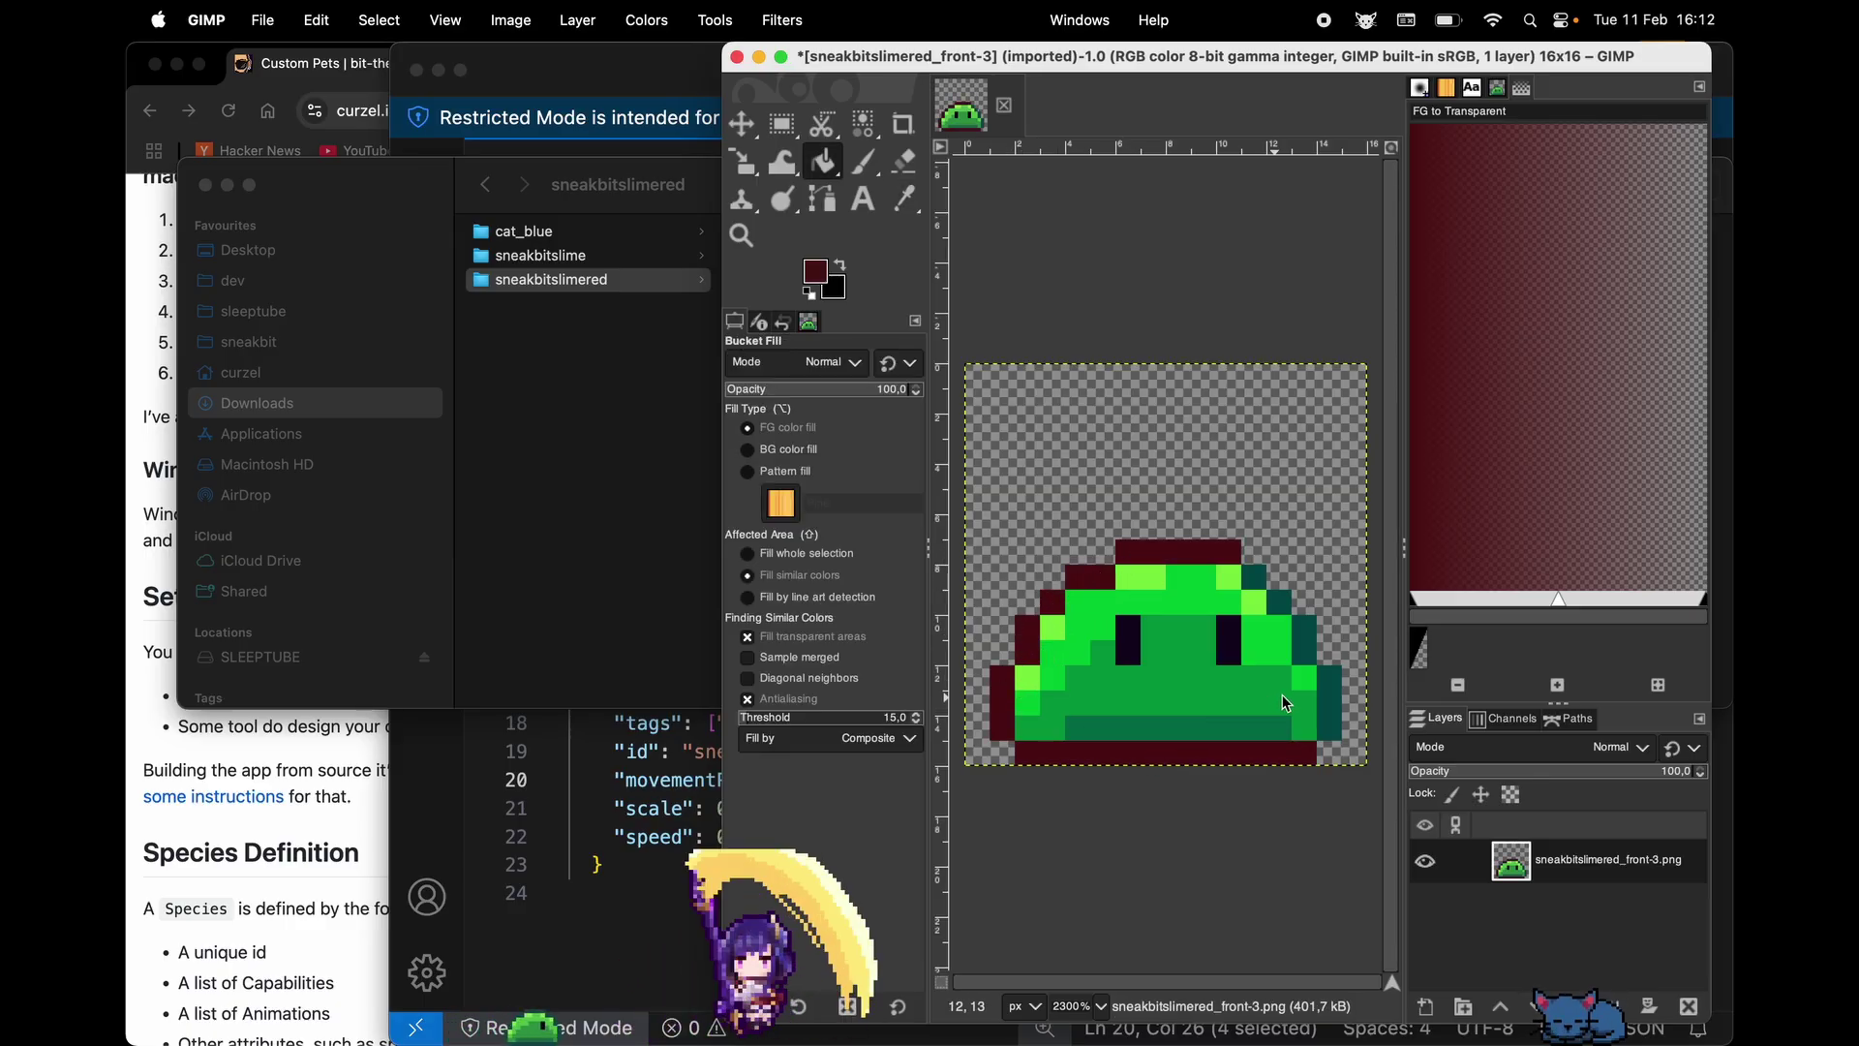
click(1327, 702)
click(1303, 635)
click(1278, 600)
click(1259, 578)
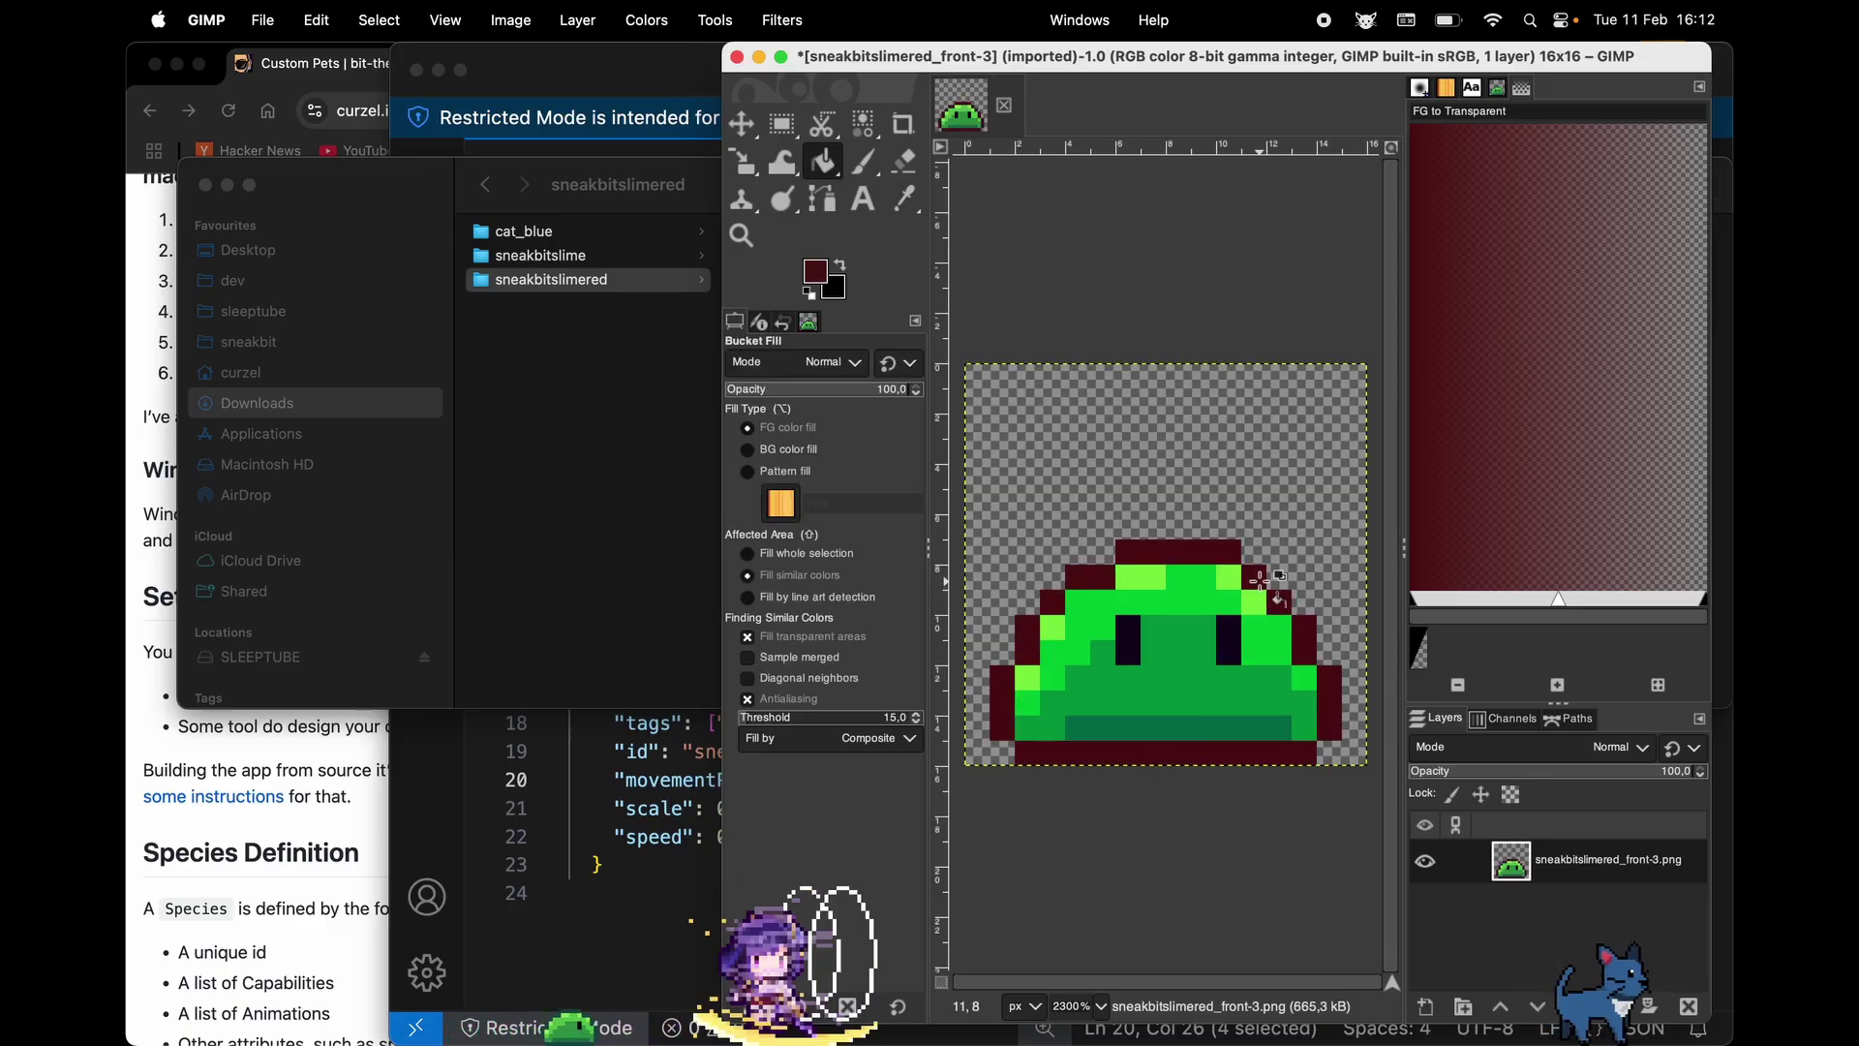
Fill the slime's bottom inner row and inner body with the 701616 dark red
click(816, 271)
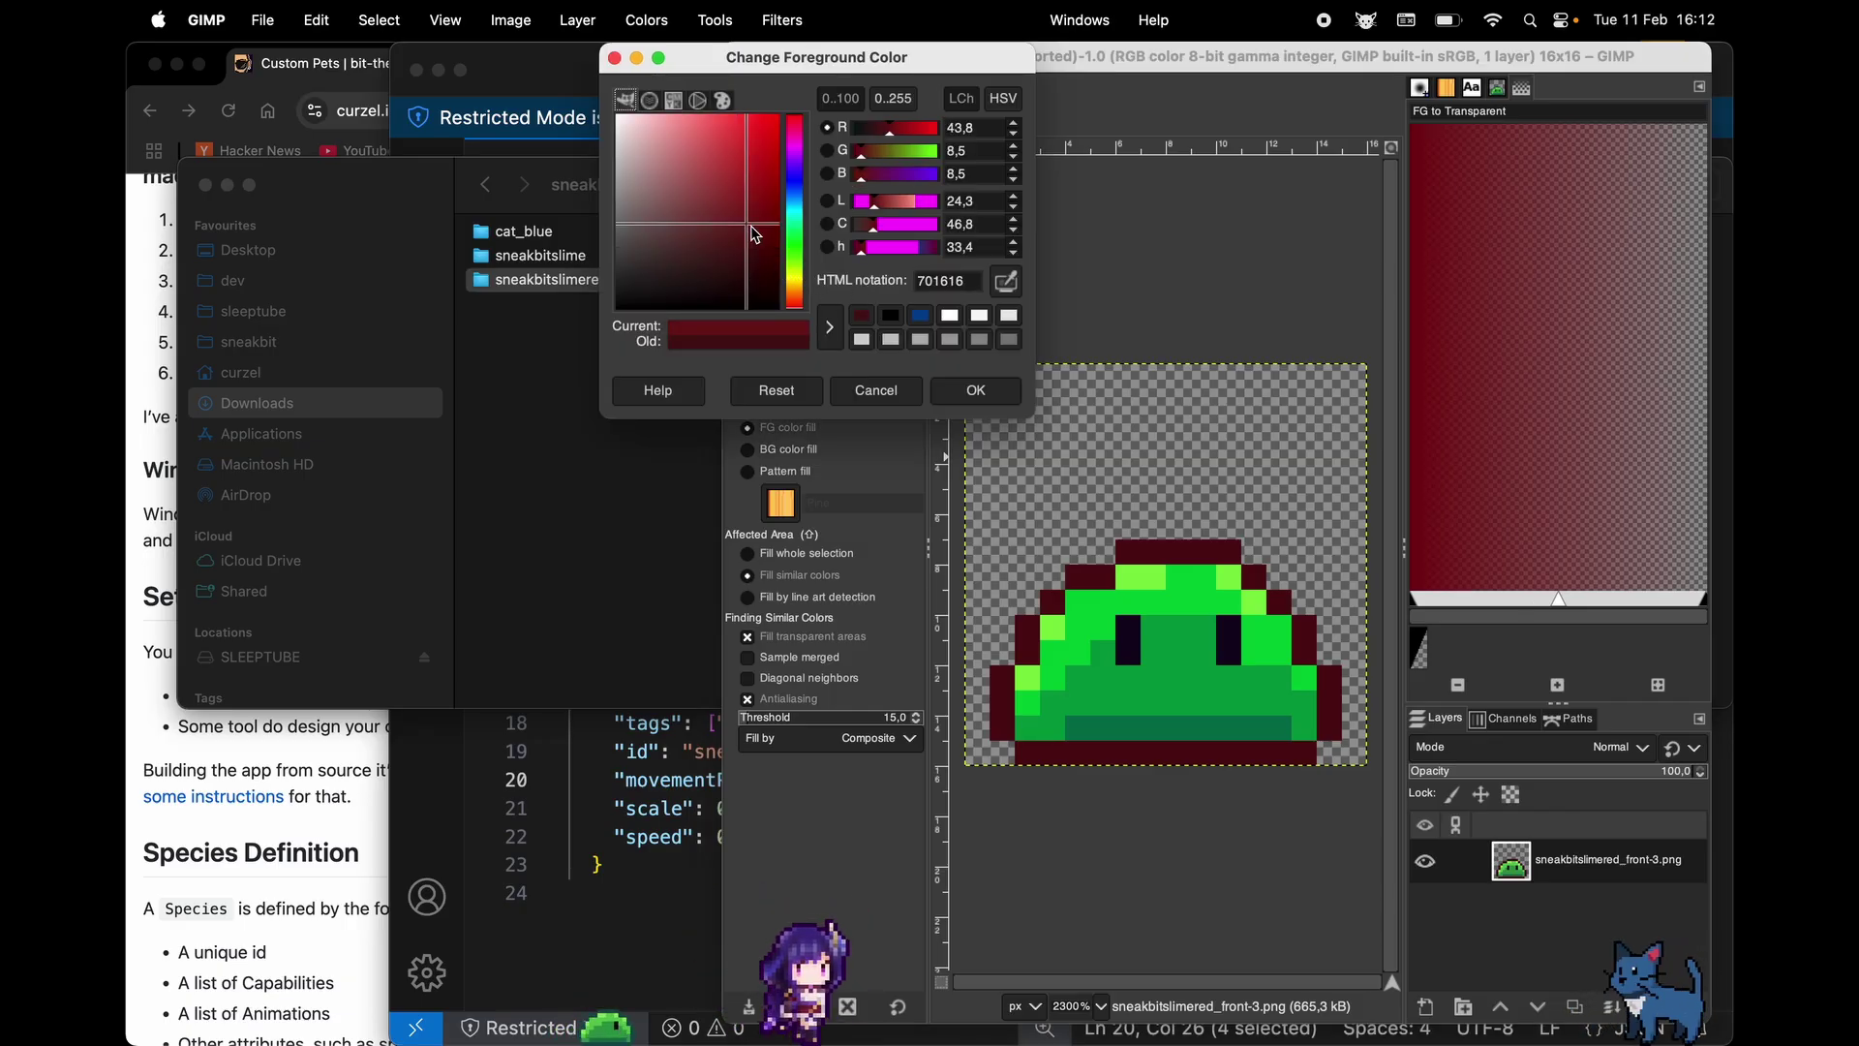
click(974, 388)
click(1137, 736)
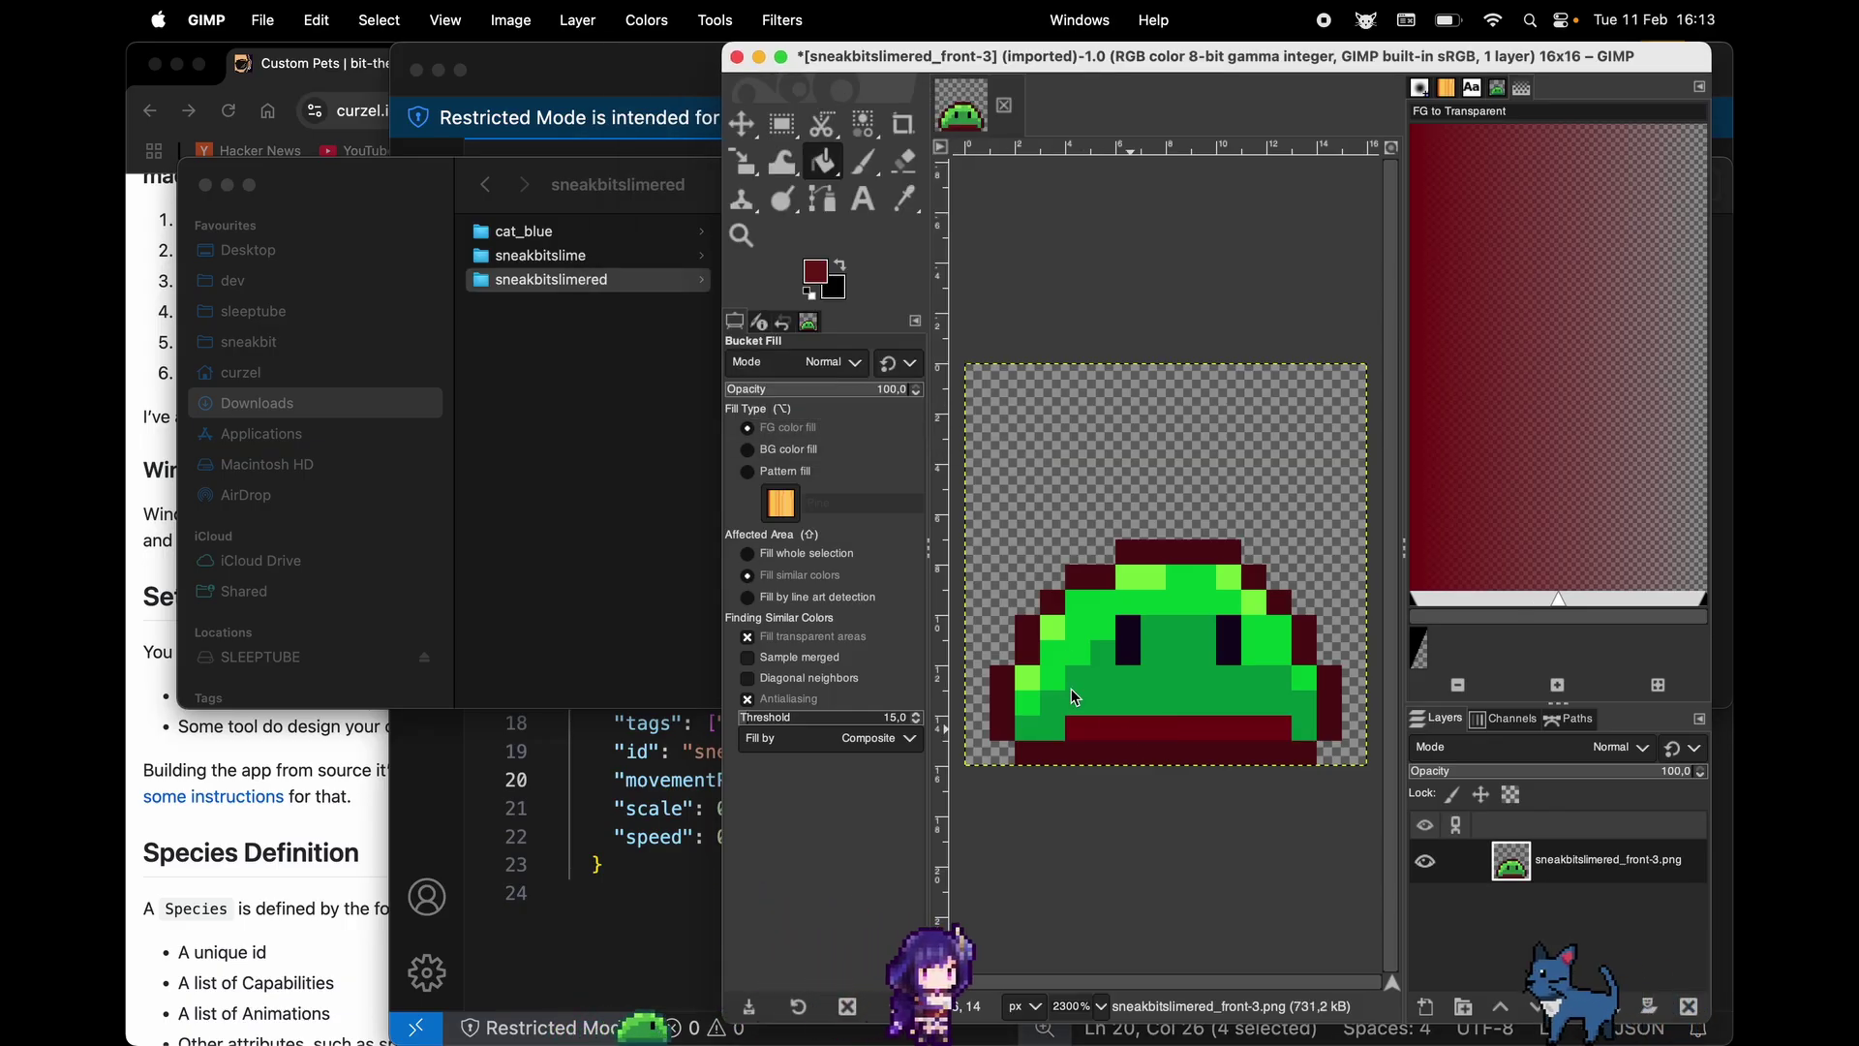
click(815, 271)
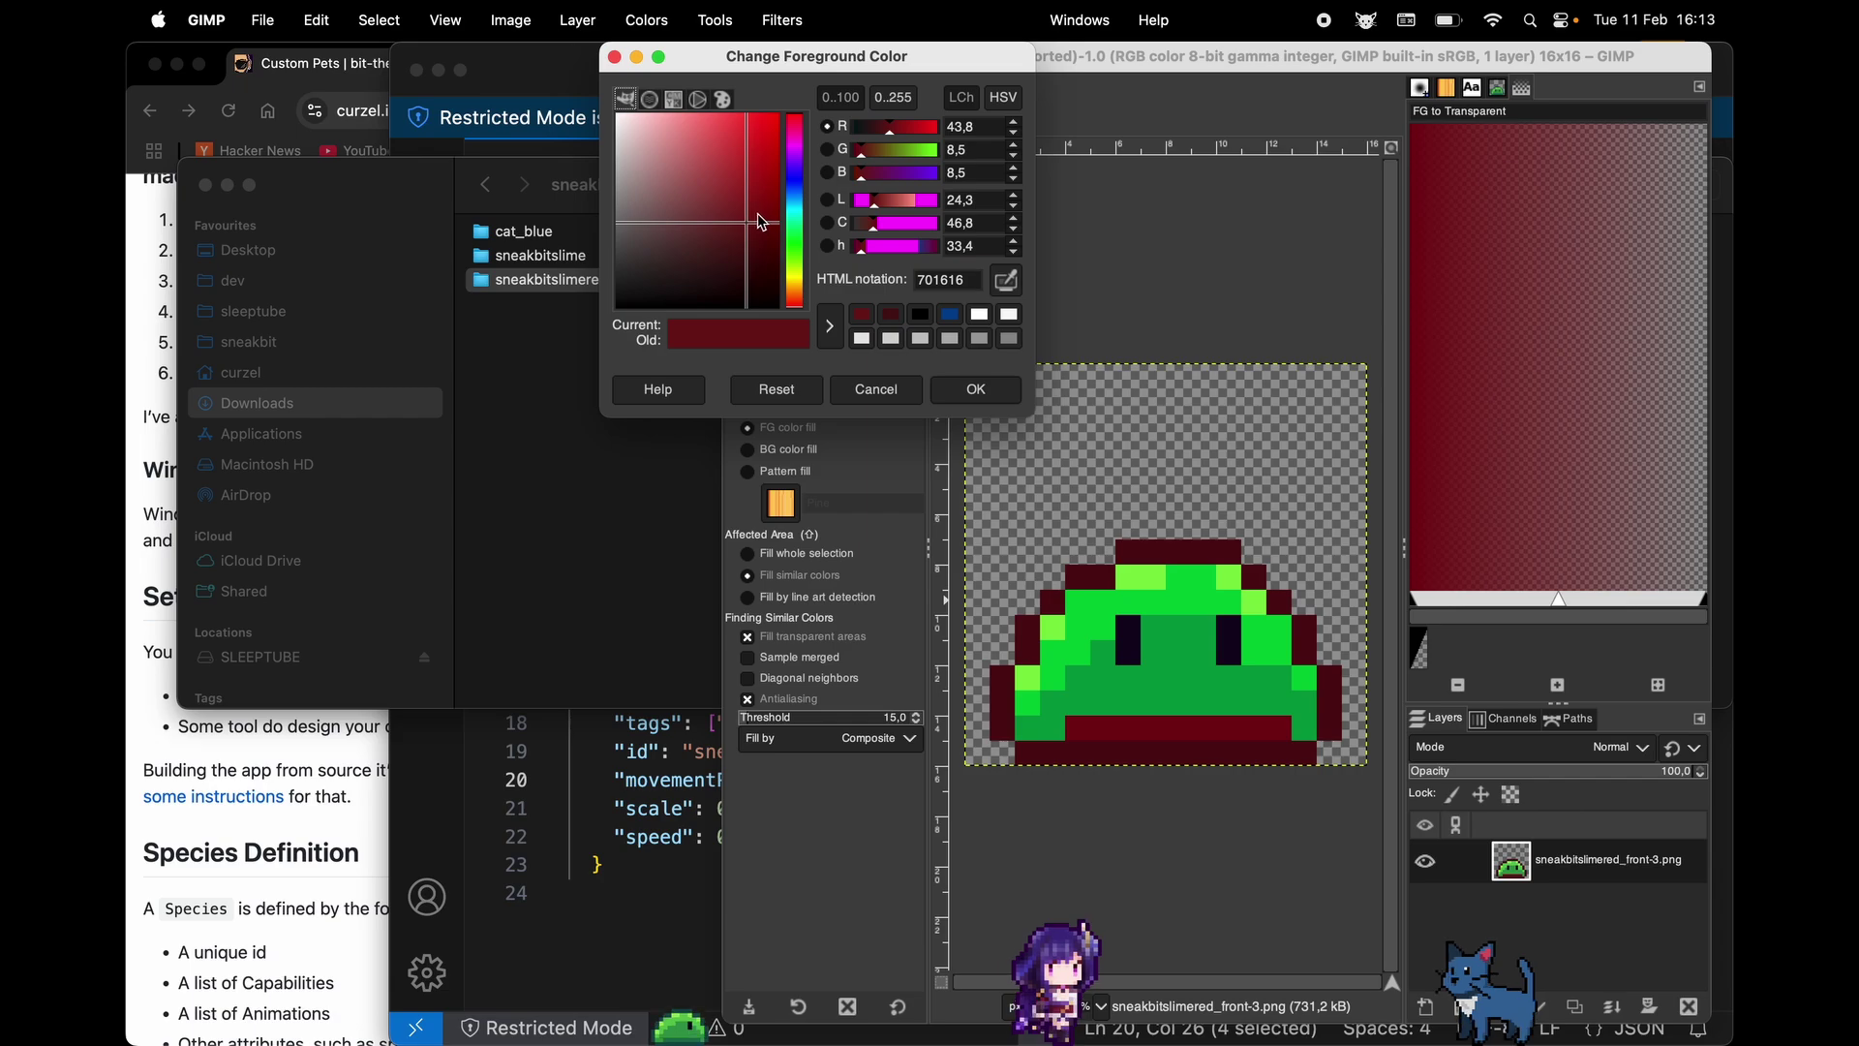
click(974, 388)
click(1163, 703)
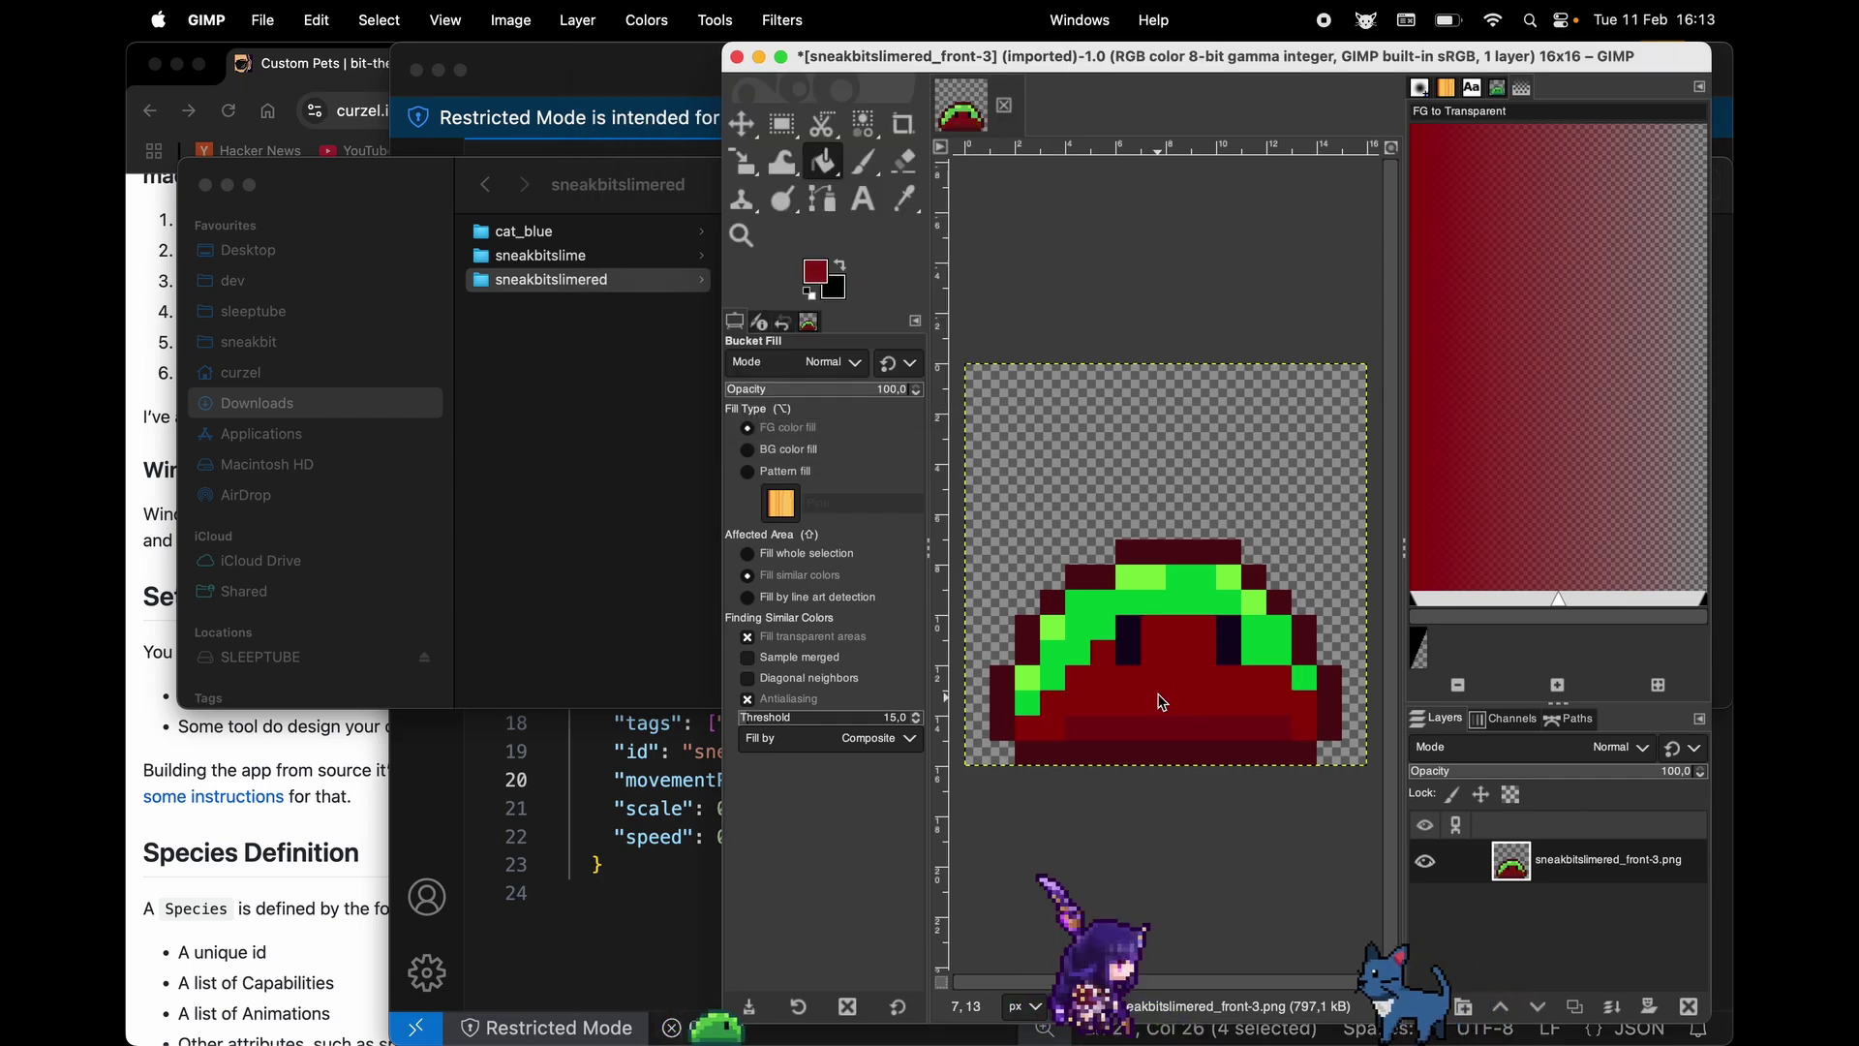
Switch to the brighter bd2424 red and fill the remaining green body pixels
click(815, 272)
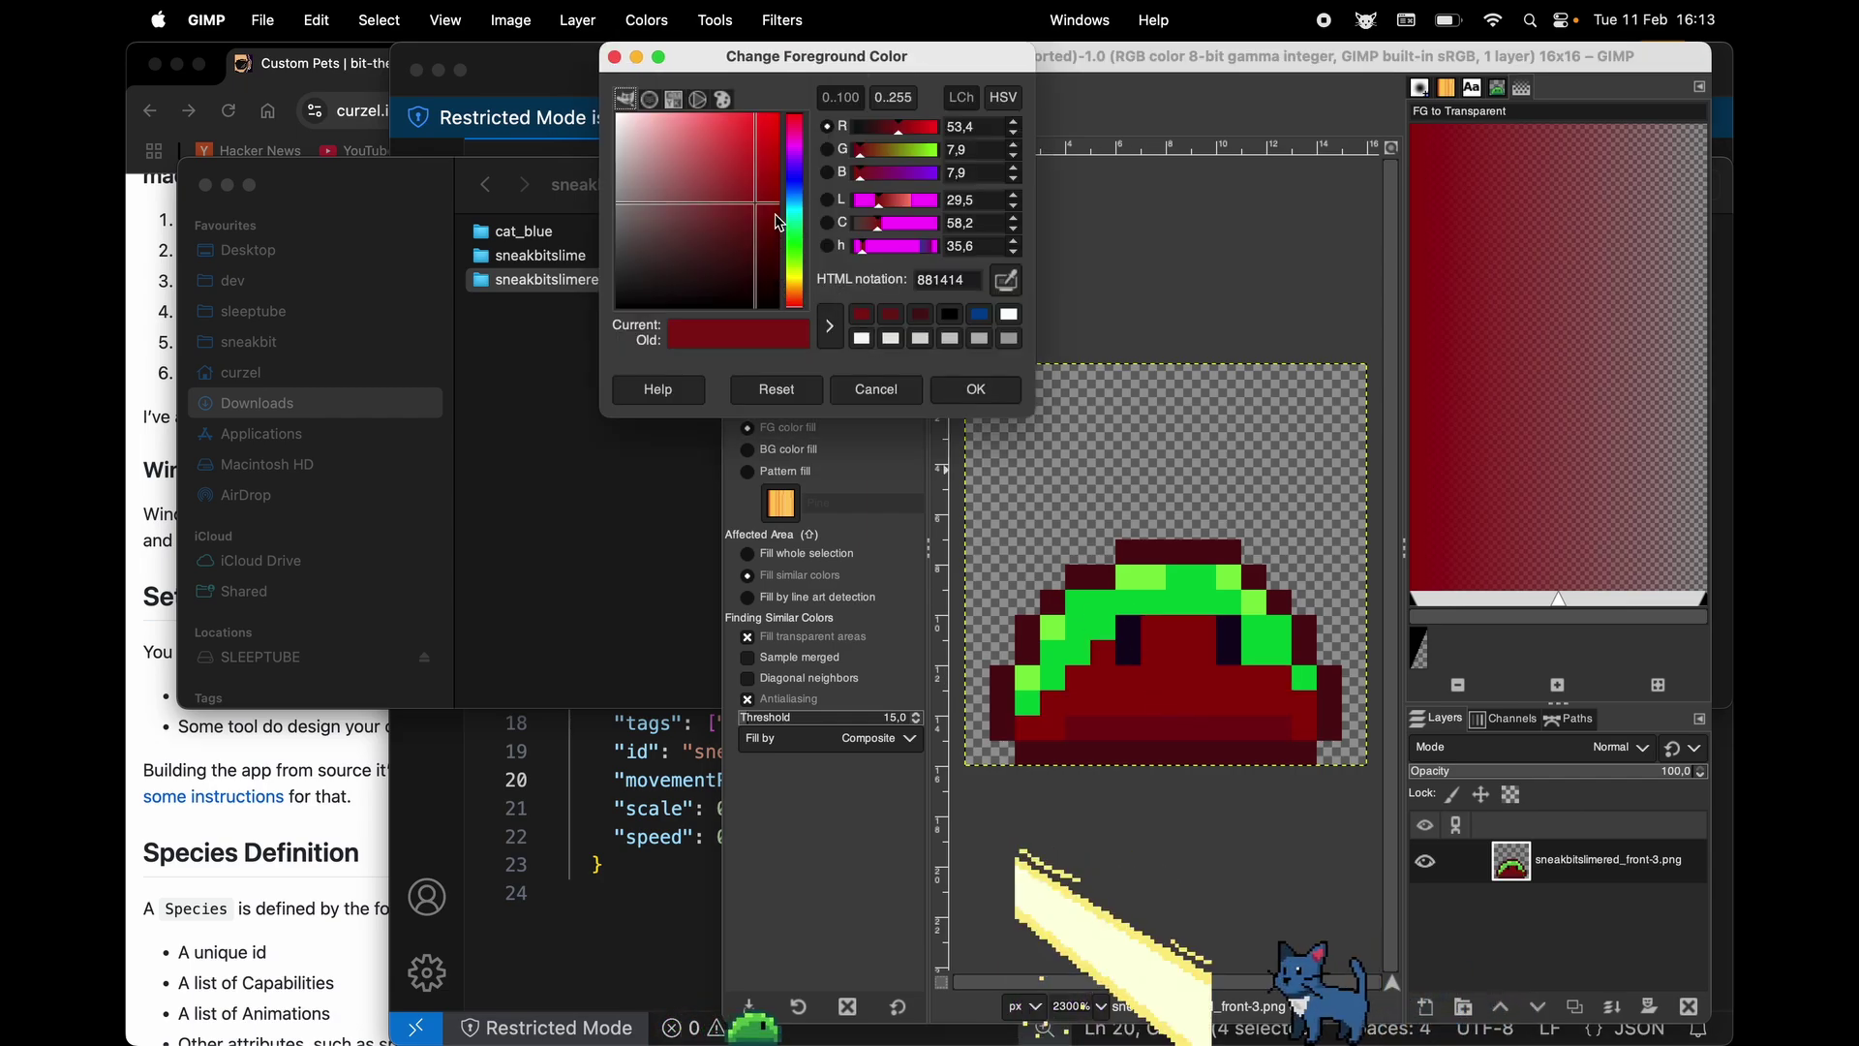
click(753, 184)
click(749, 164)
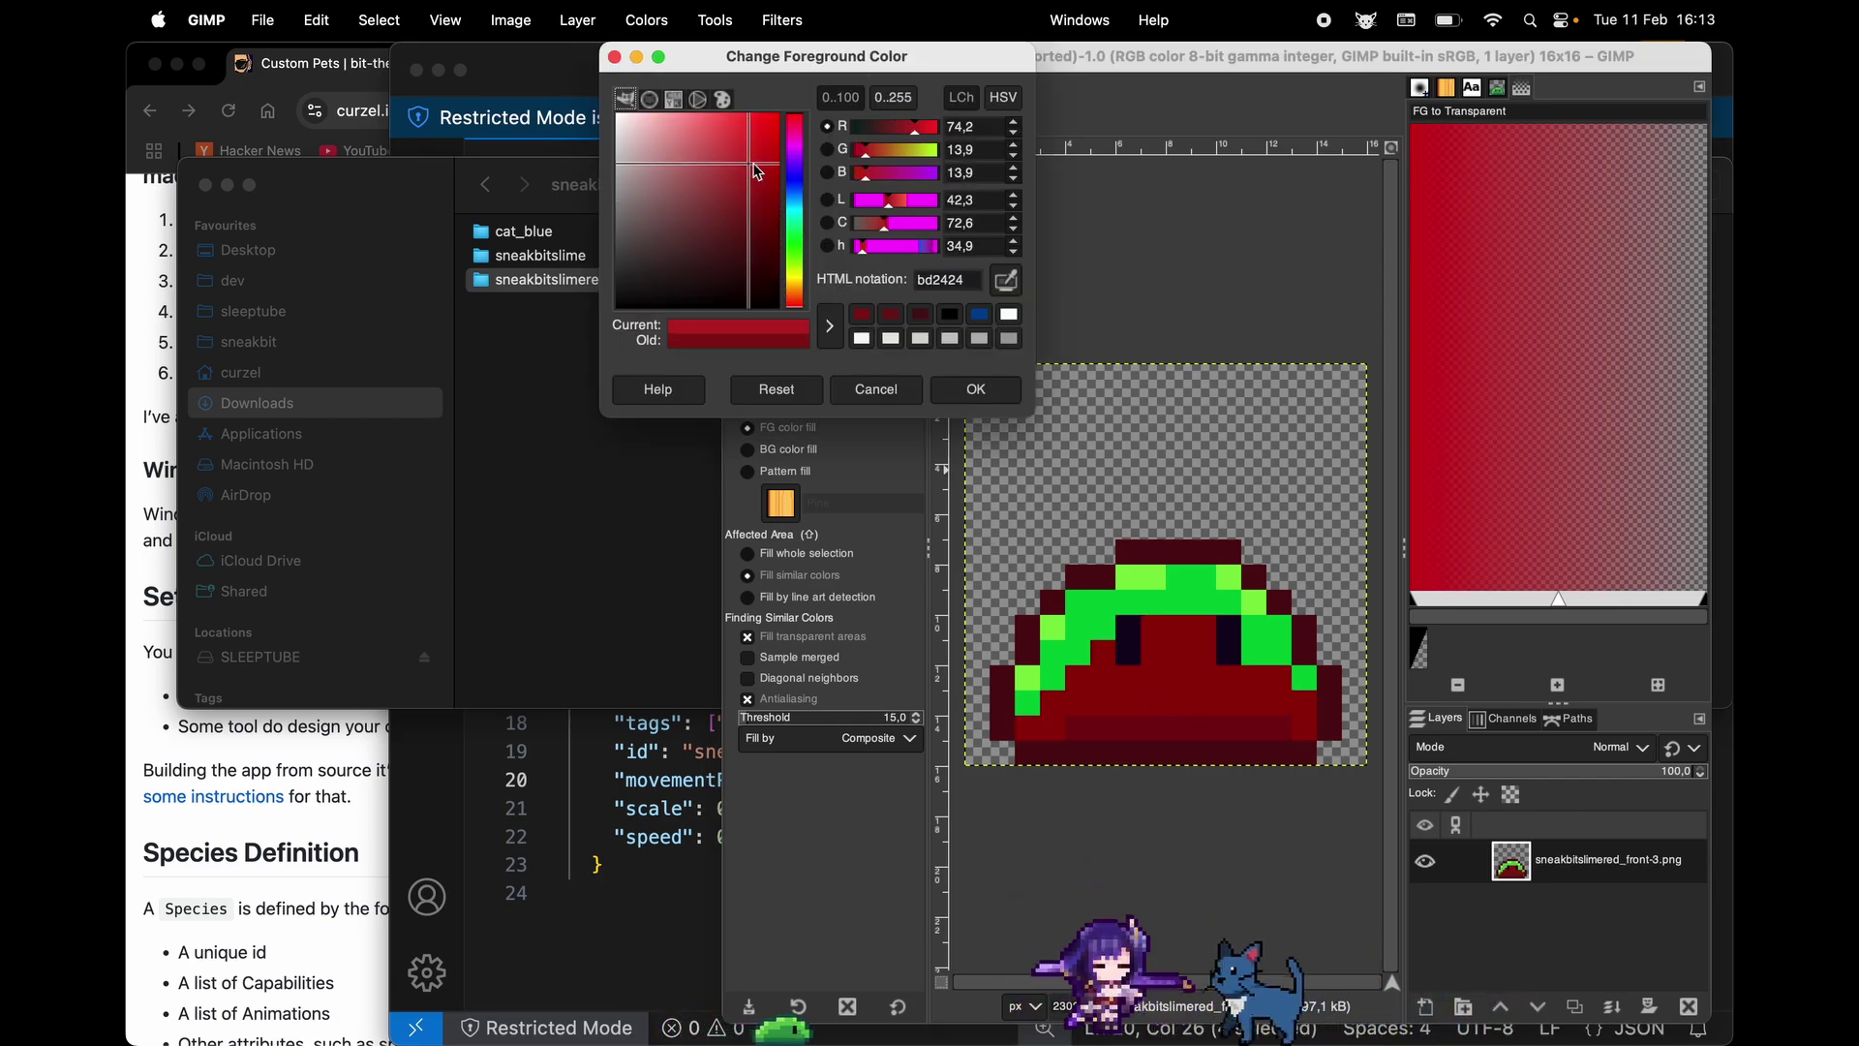
click(984, 389)
click(1200, 588)
click(1253, 641)
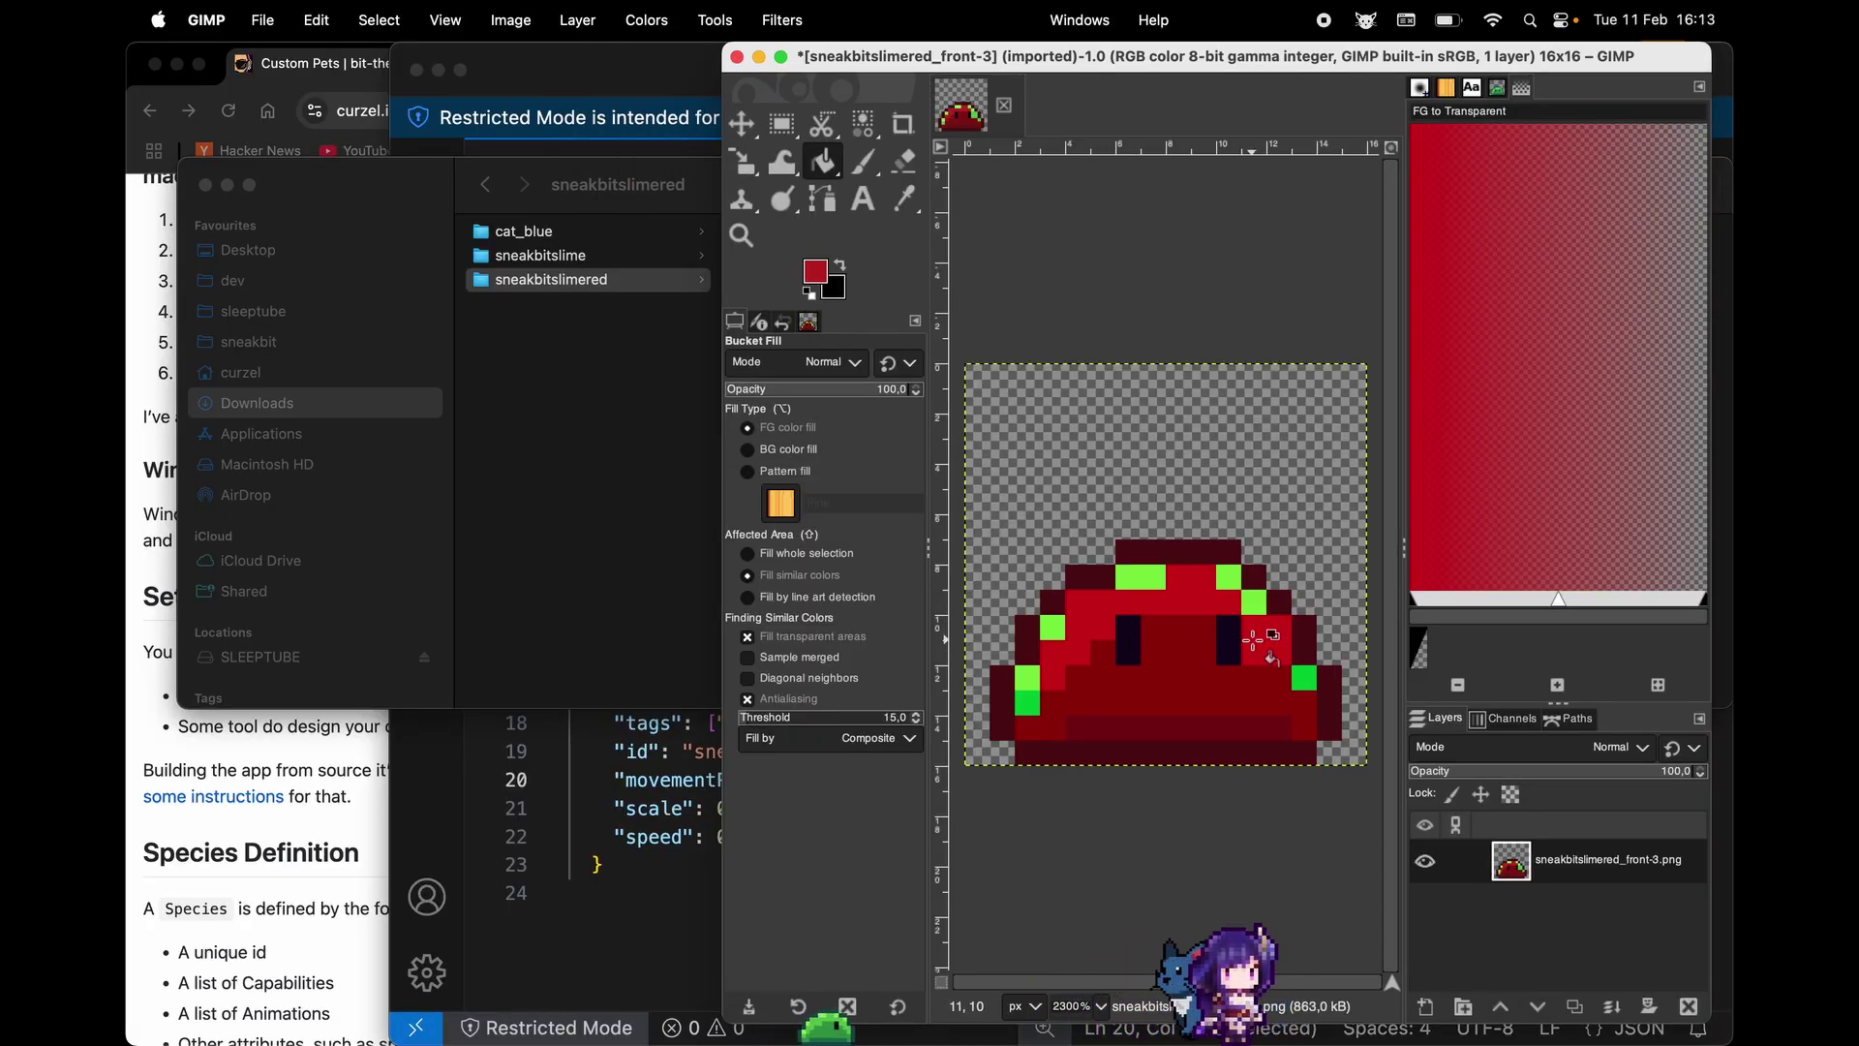
click(1304, 678)
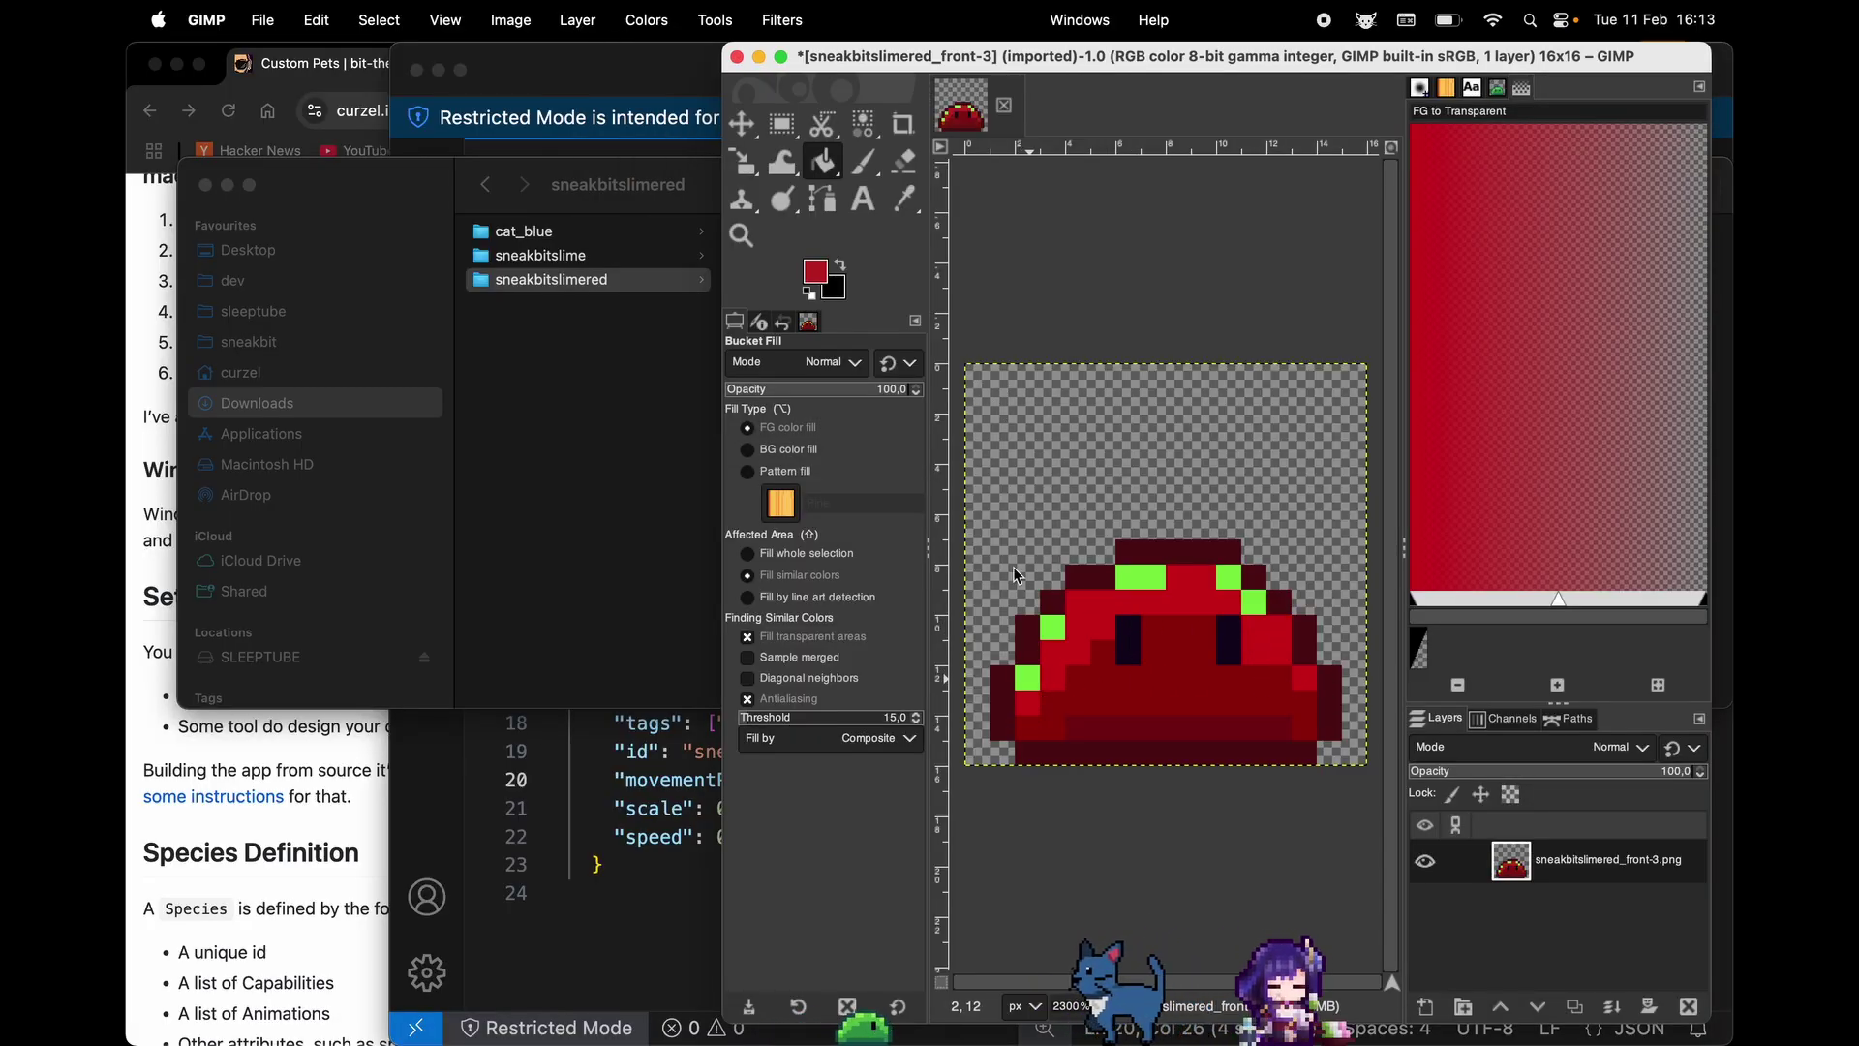
Fill the slime's green highlights with bright red ec2020
click(820, 275)
click(779, 115)
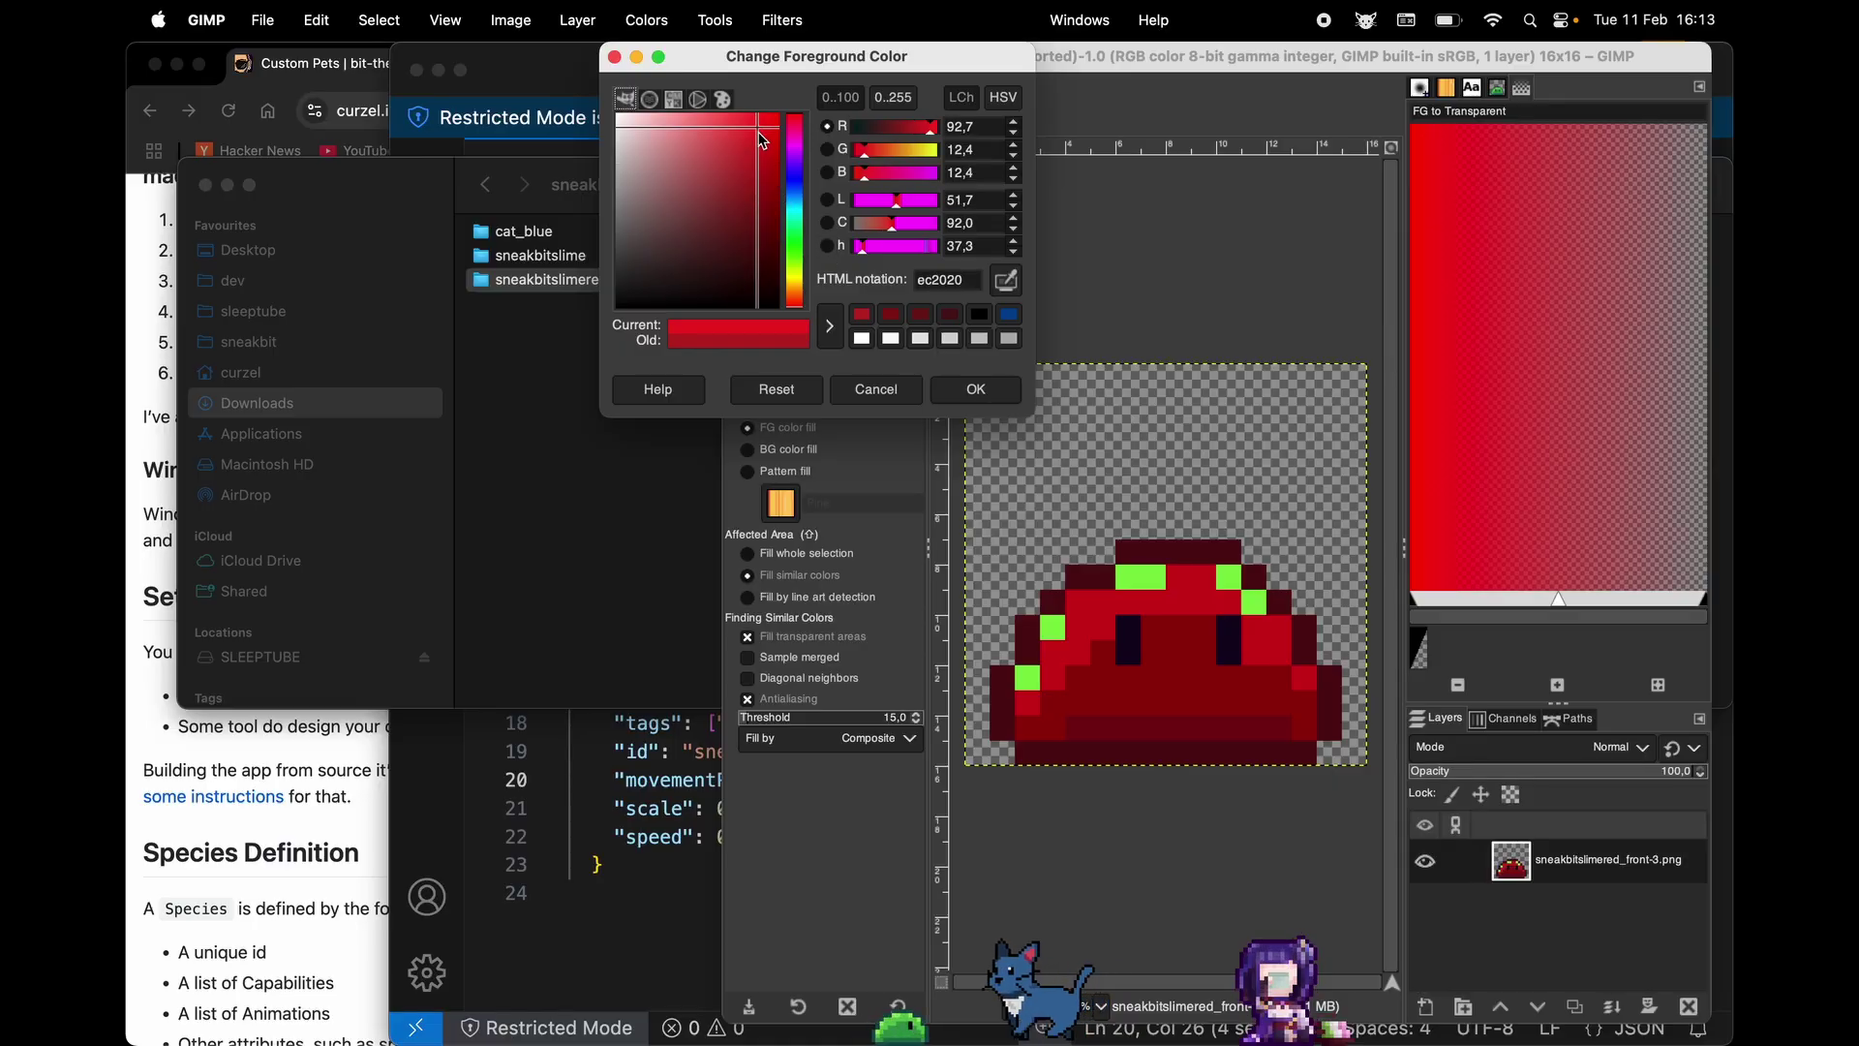
click(976, 389)
click(1029, 678)
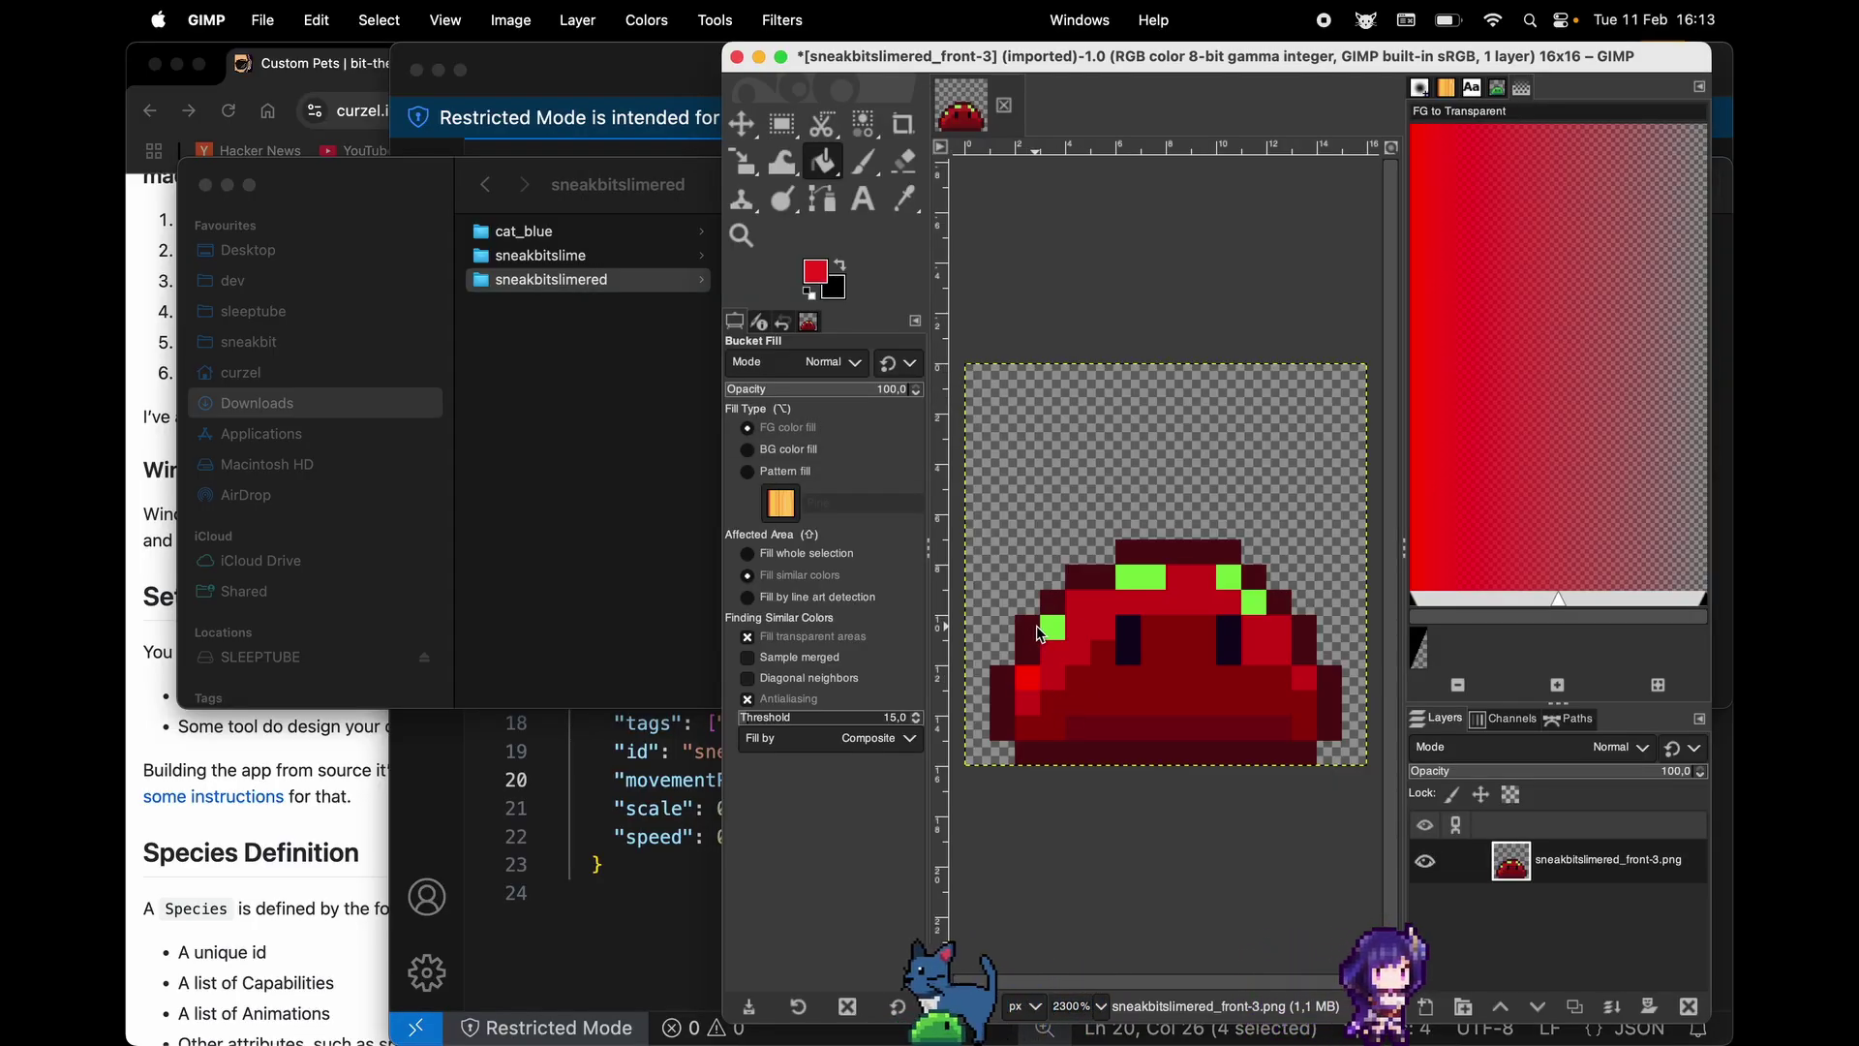
click(1052, 627)
click(1141, 577)
click(1237, 585)
click(1254, 603)
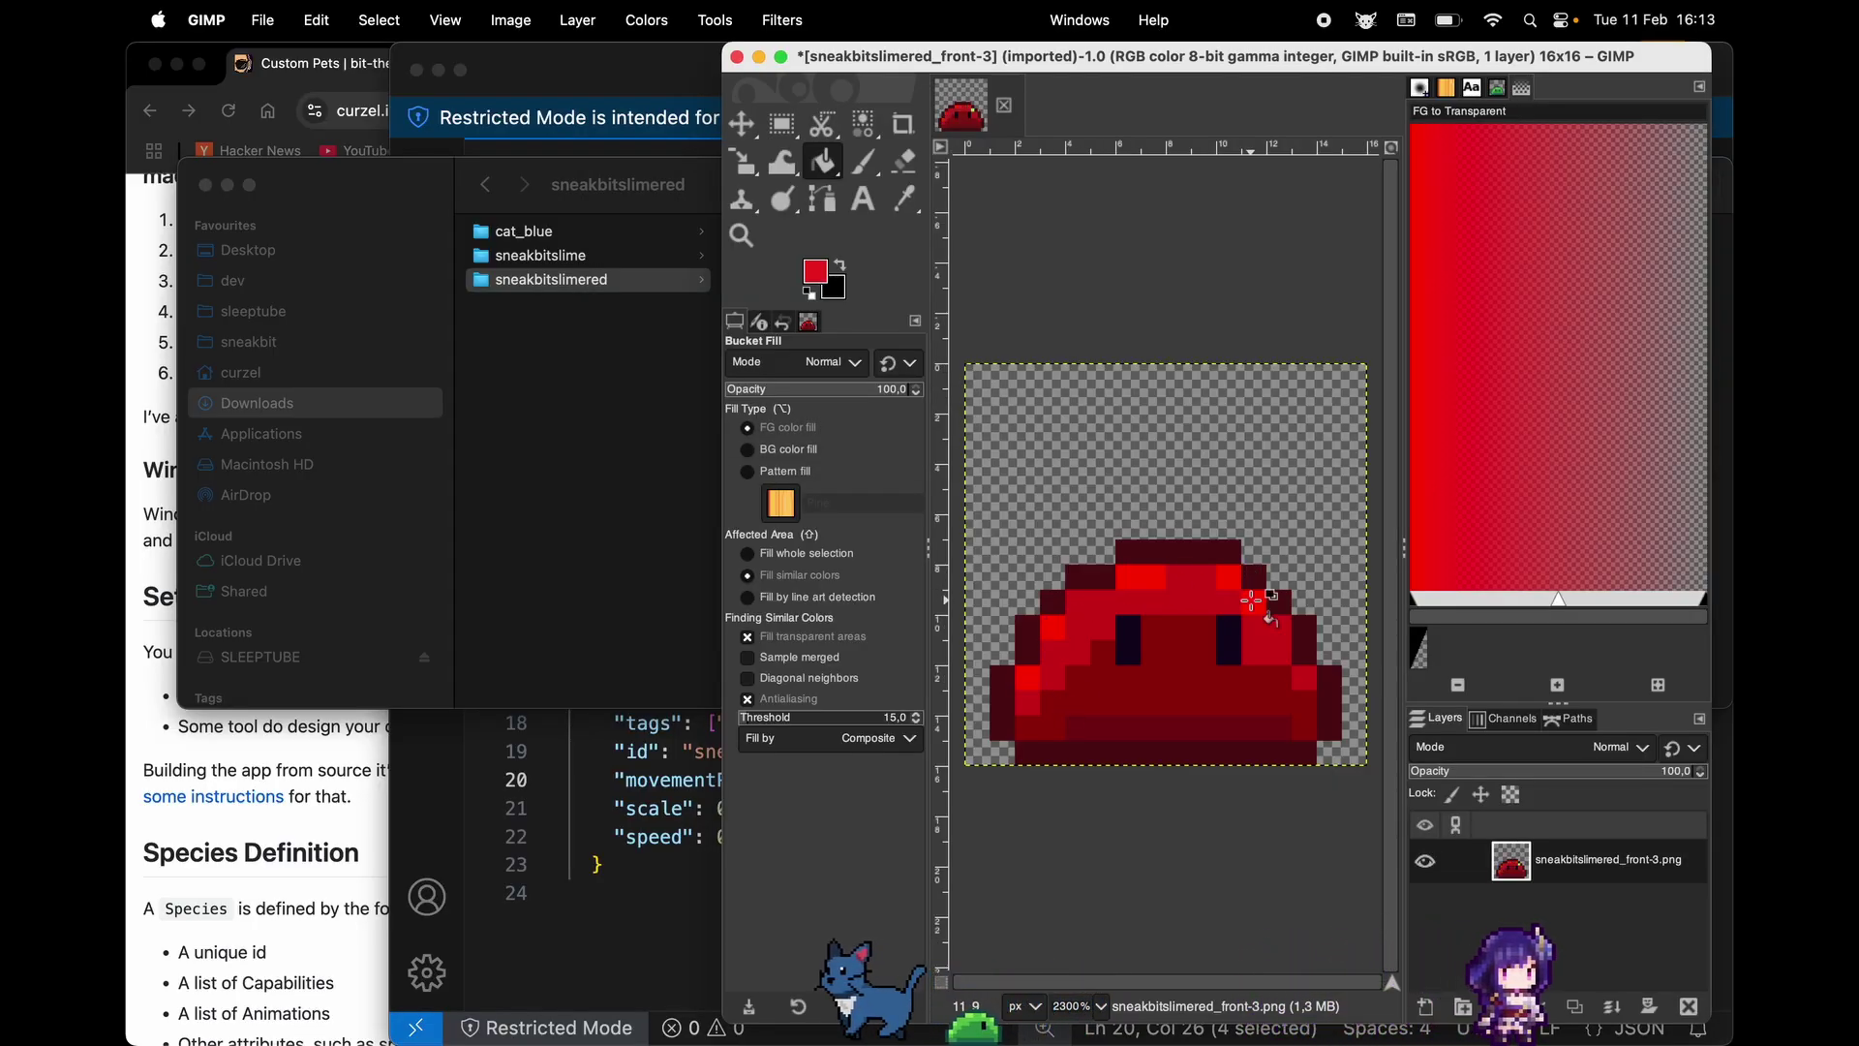
Colour both of the slime's eyes cyan
click(816, 271)
drag(794, 169, 794, 208)
click(976, 389)
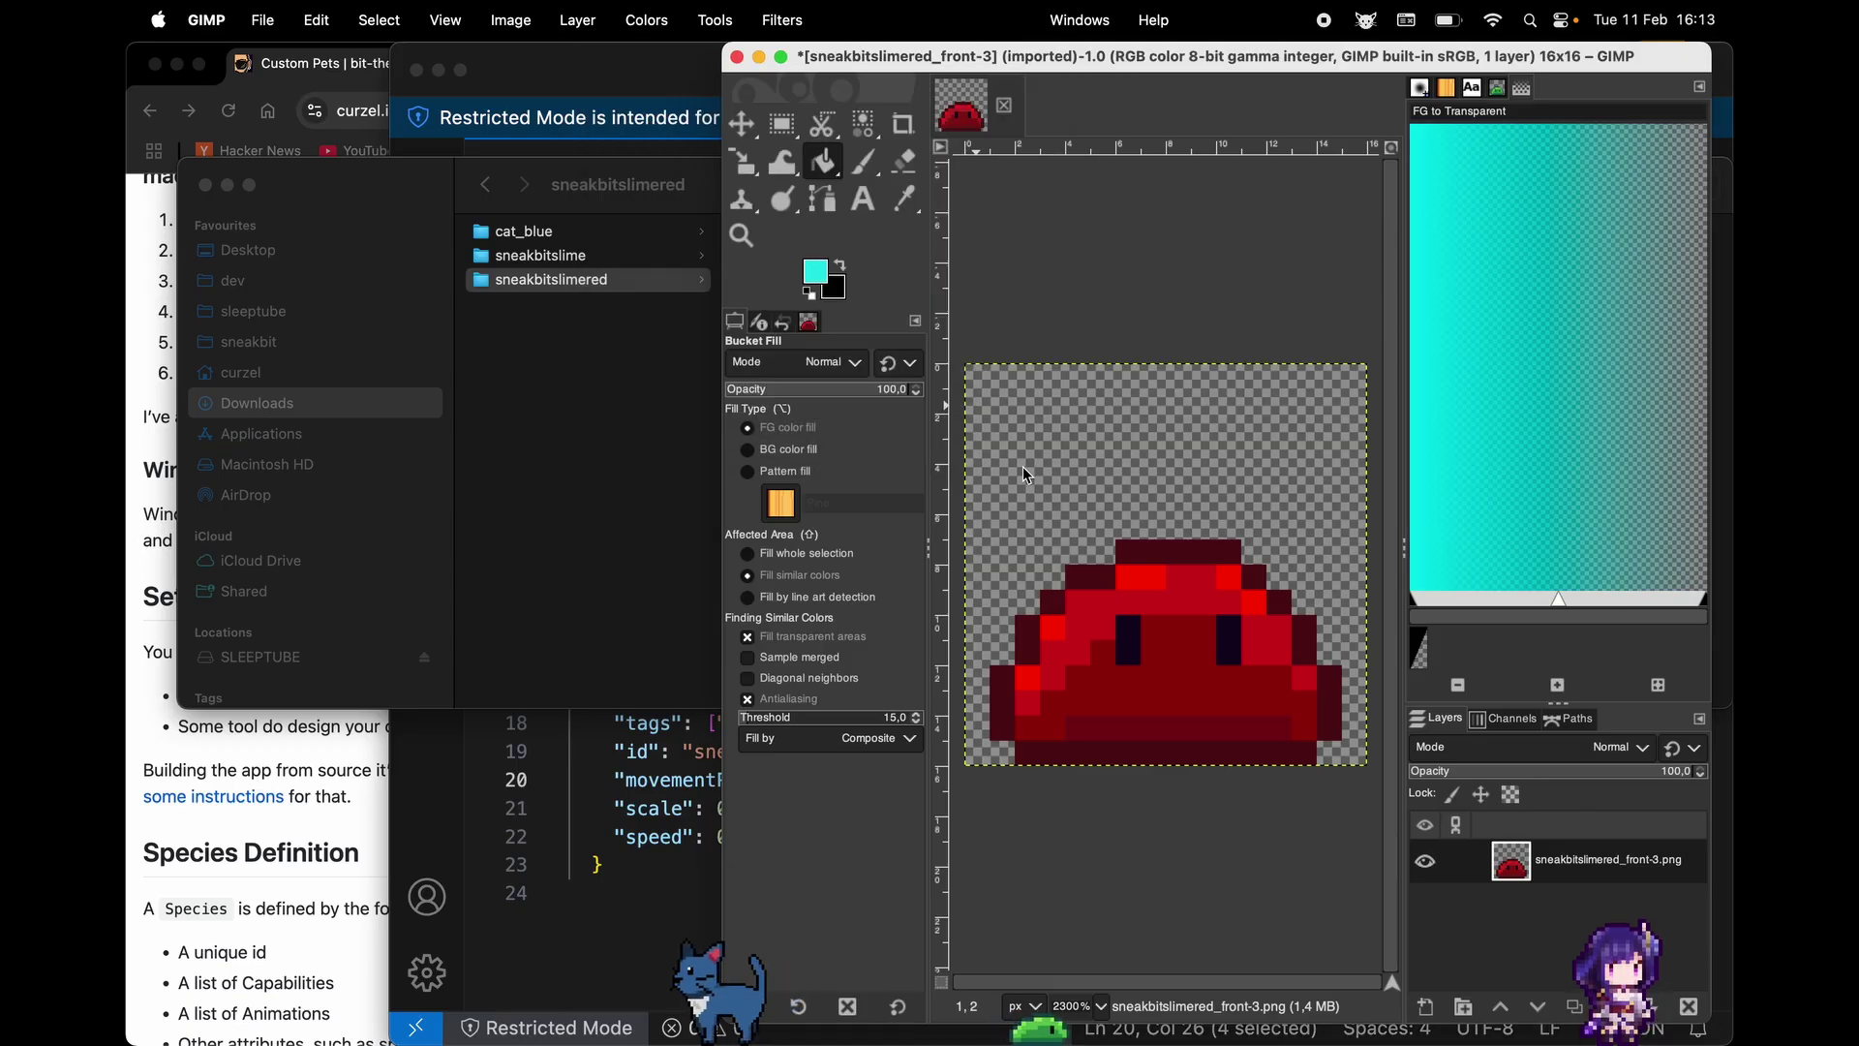
click(1129, 641)
click(1229, 641)
Export the image over the original sneakbitslimered_front-3.png and put GIMP away
key(super+shift+e)
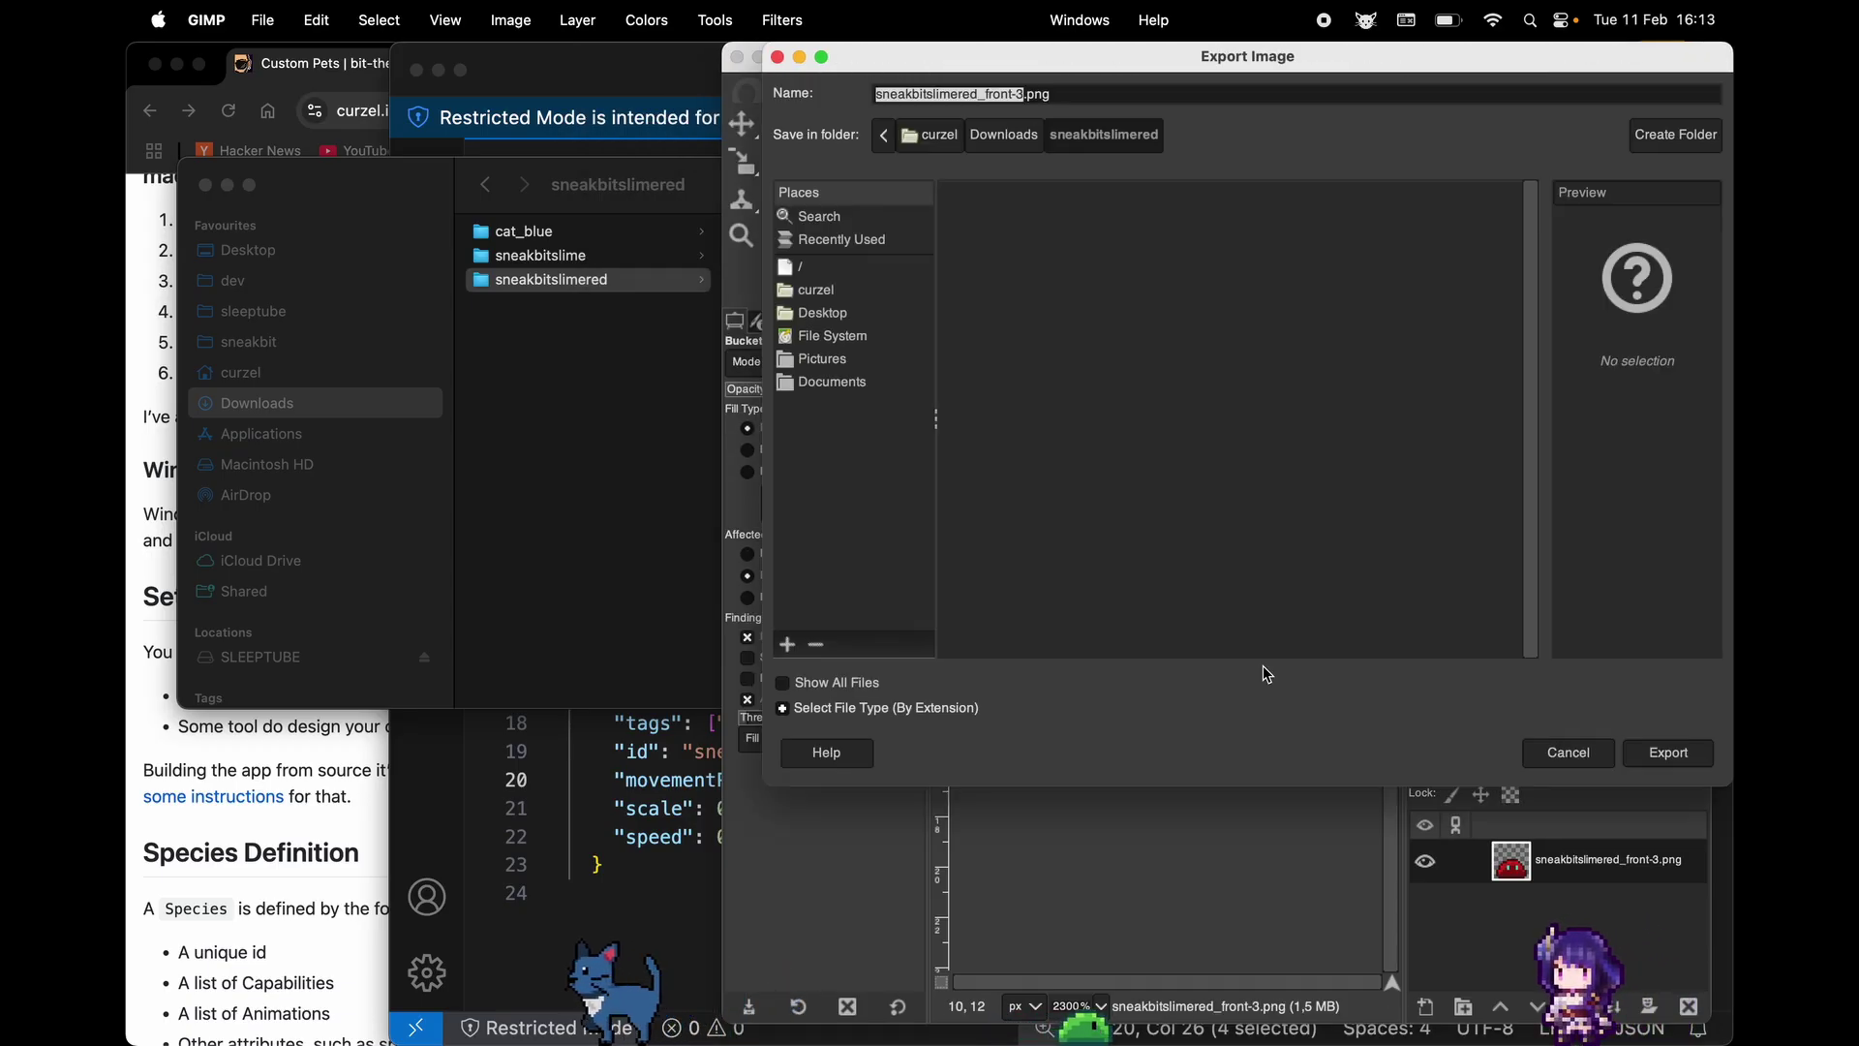
key(Return)
key(Return)
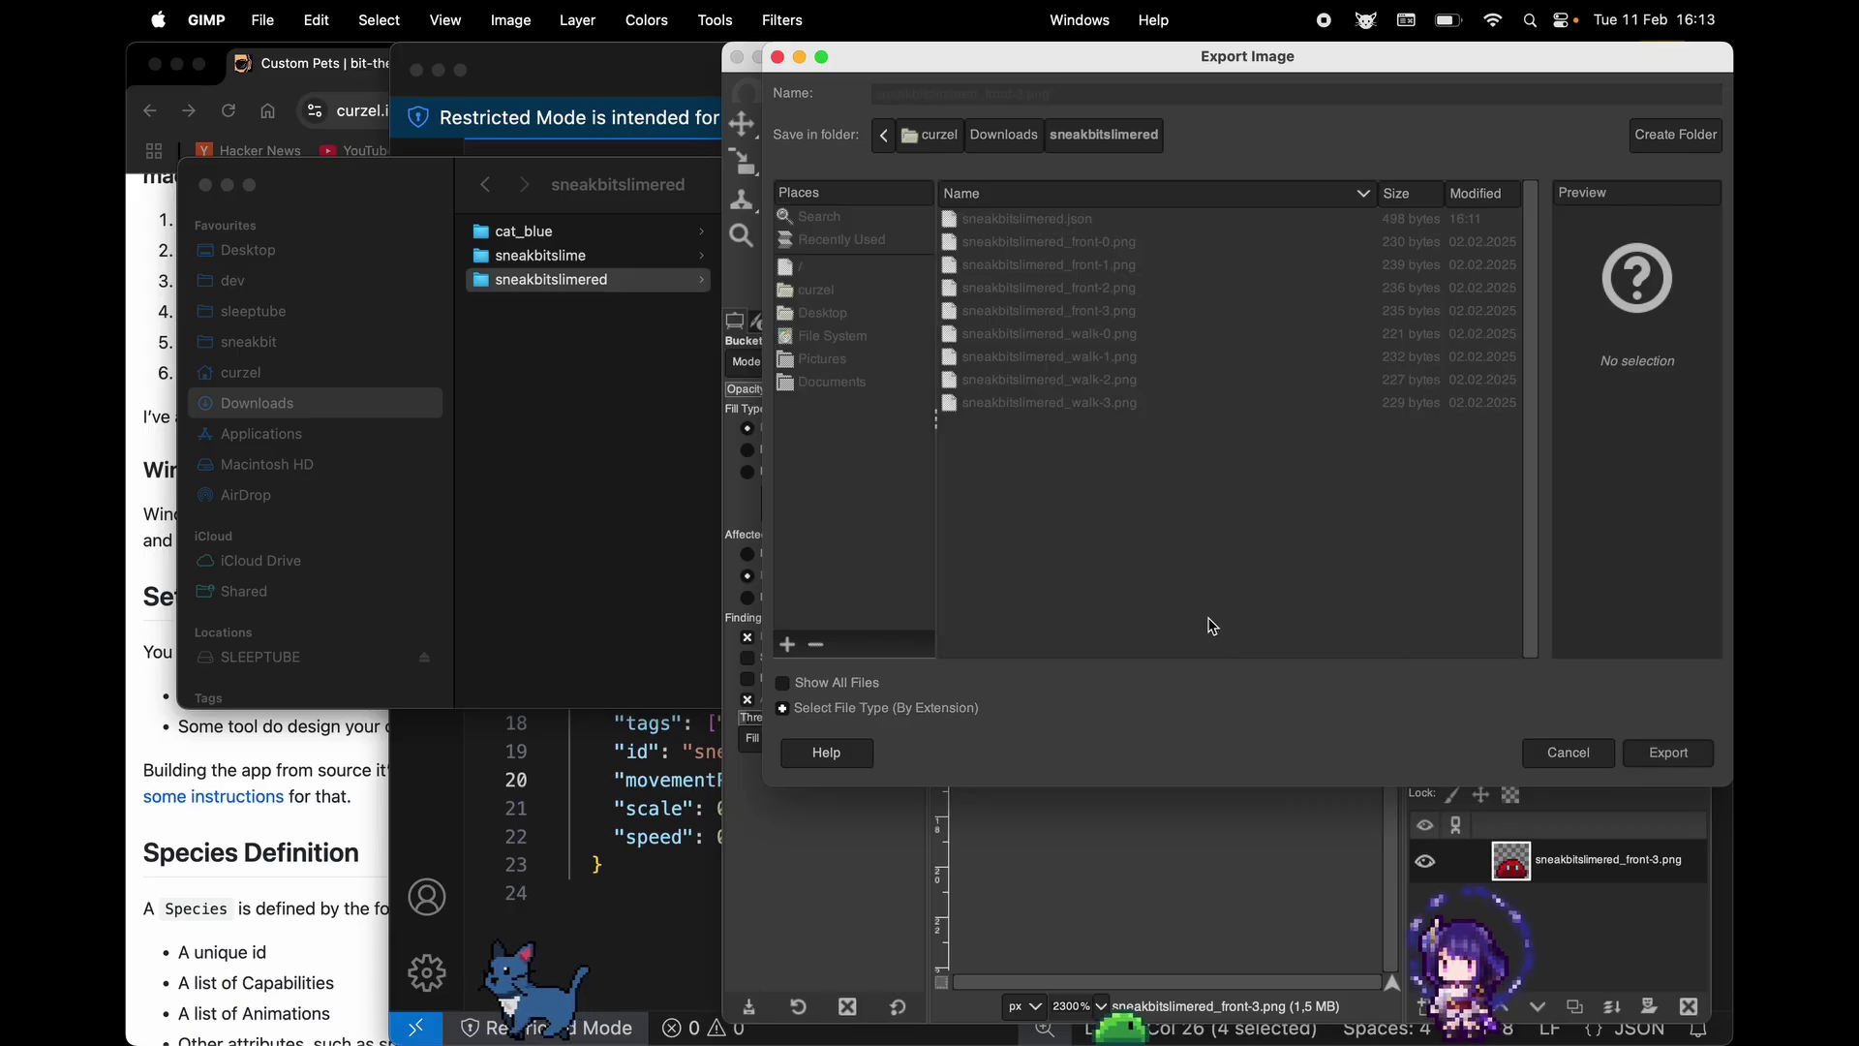
click(1027, 747)
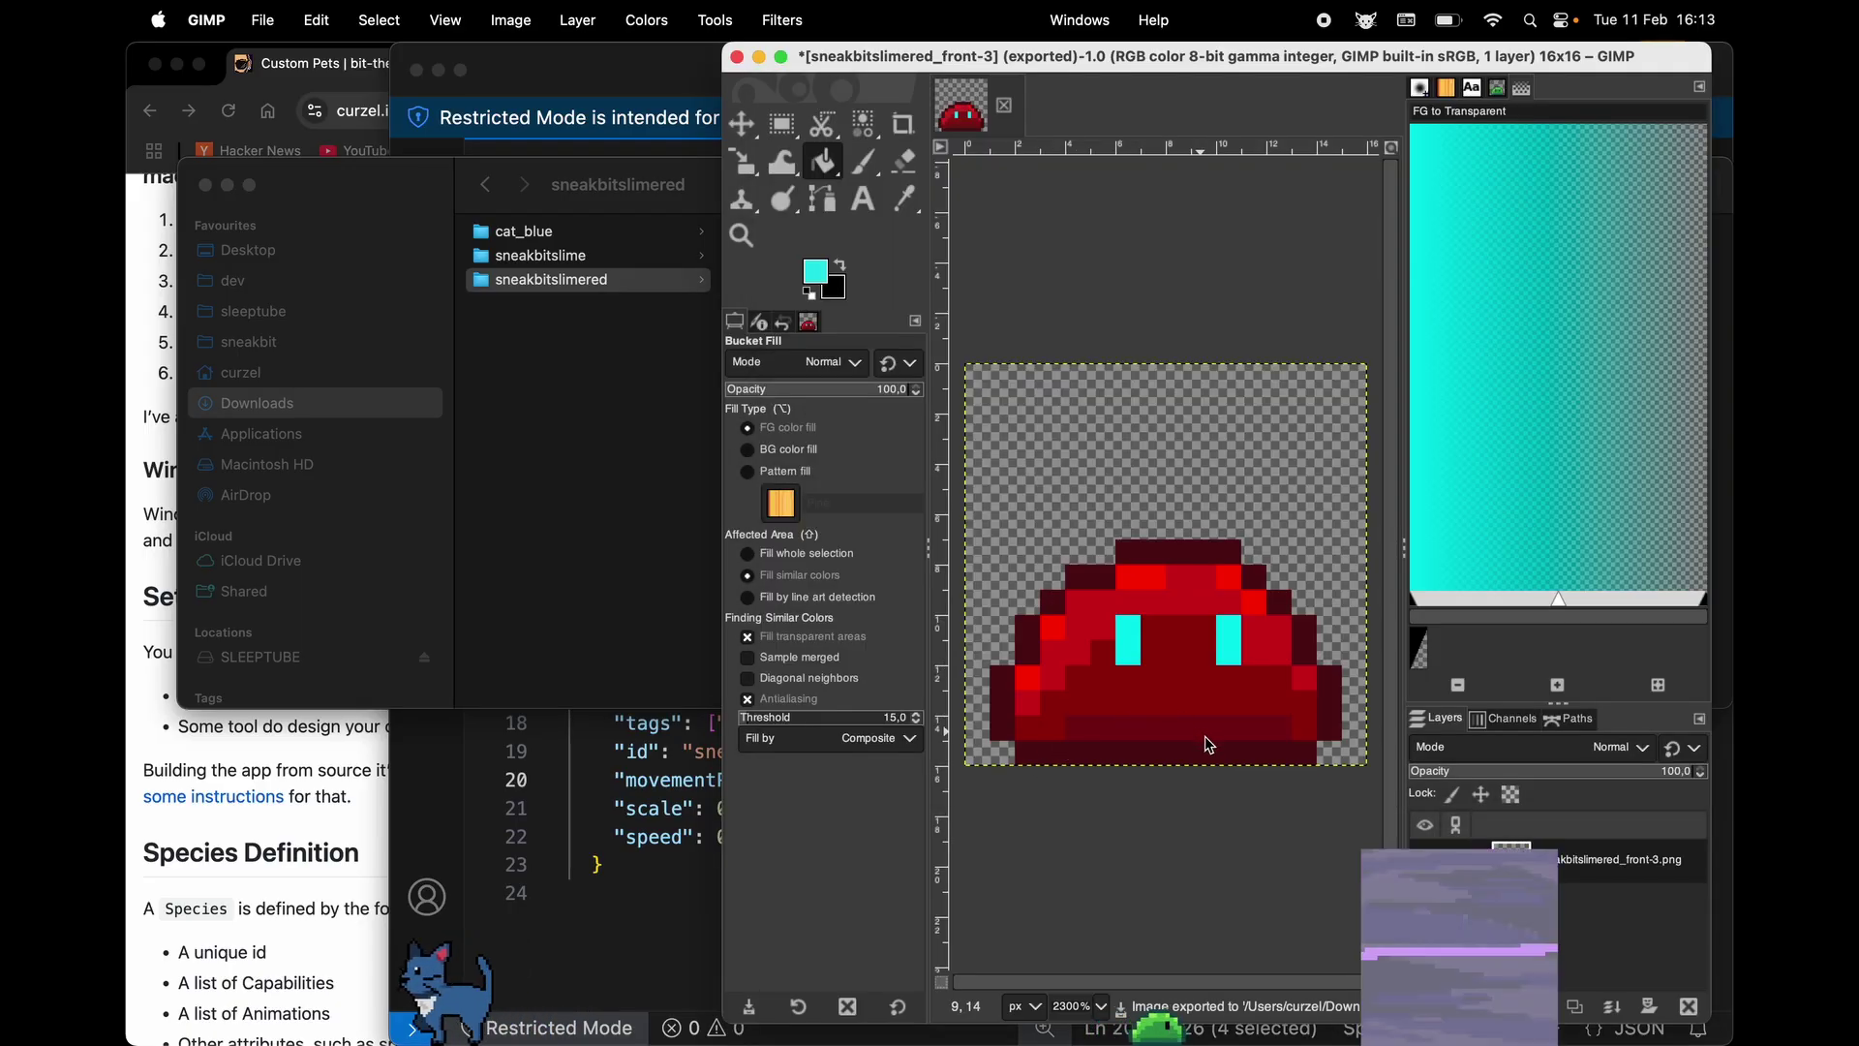
click(758, 56)
Preview the front sprite frames in Finder, comparing the green ones with the red front-3
click(885, 245)
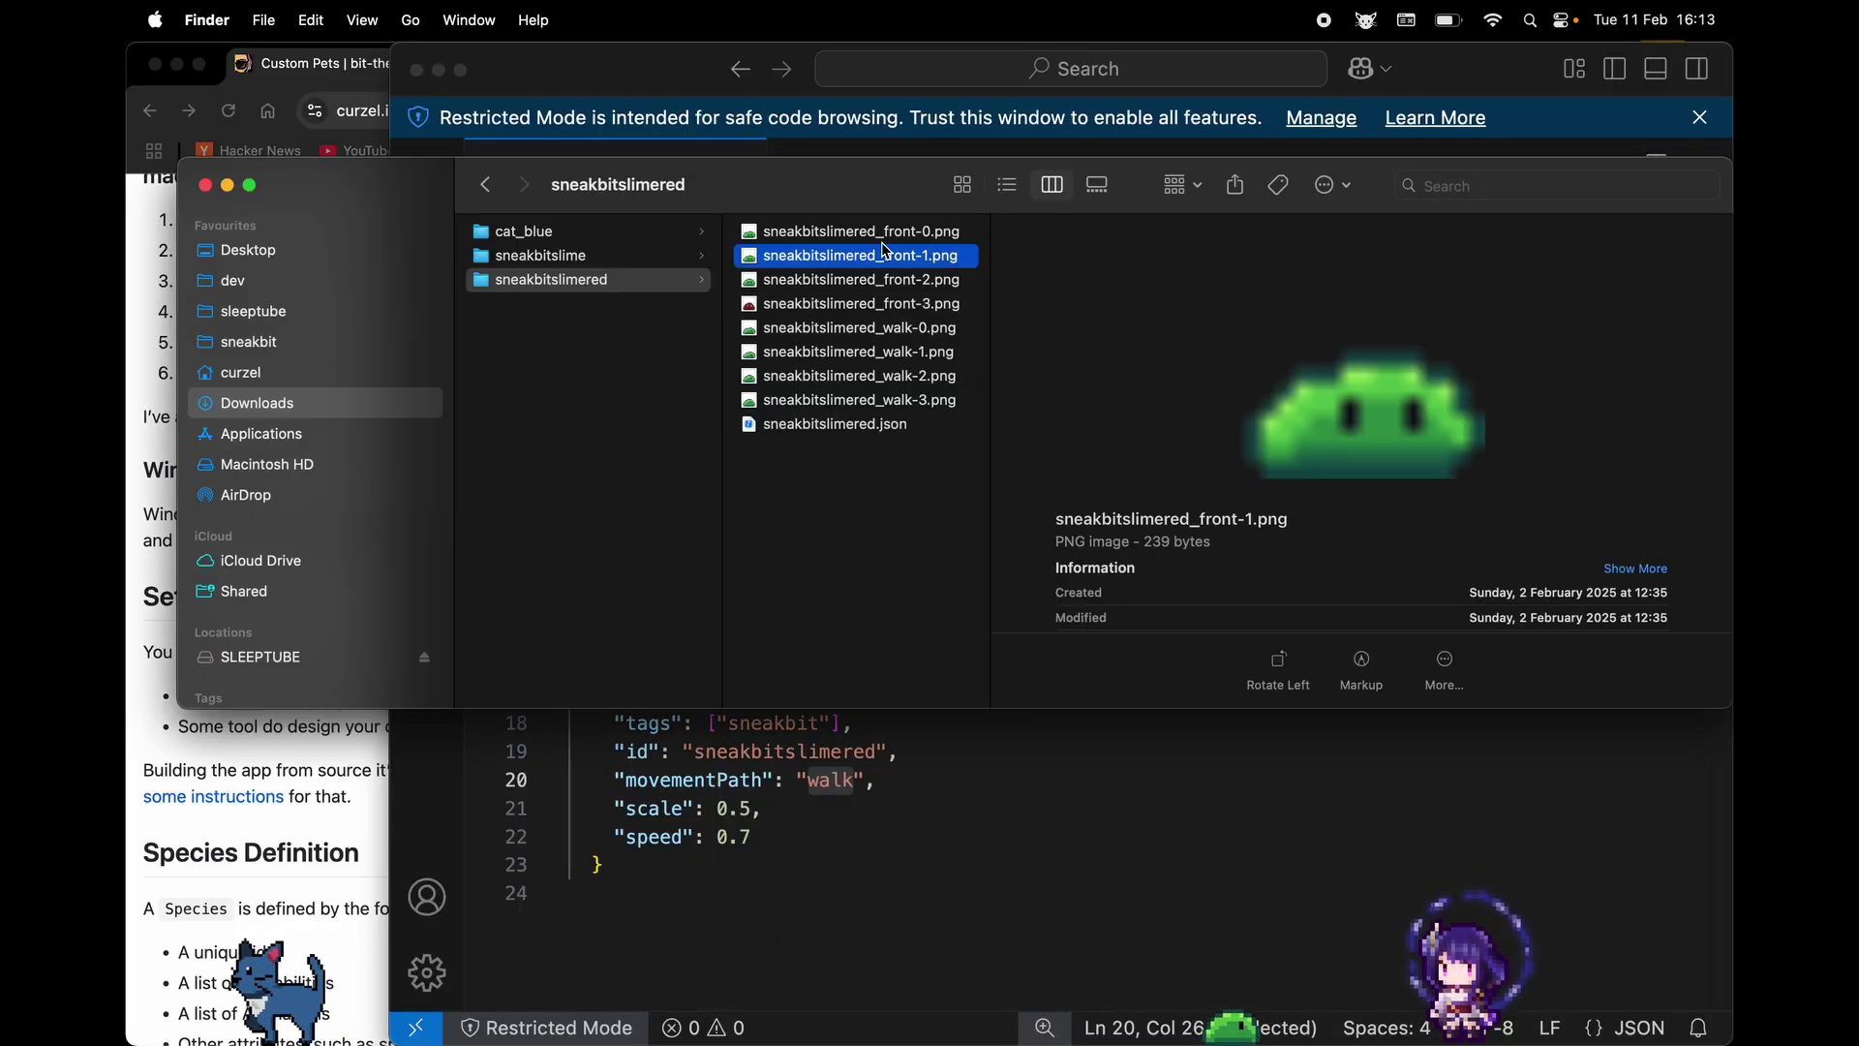
key(Up)
key(Down)
key(Down)
key(Down)
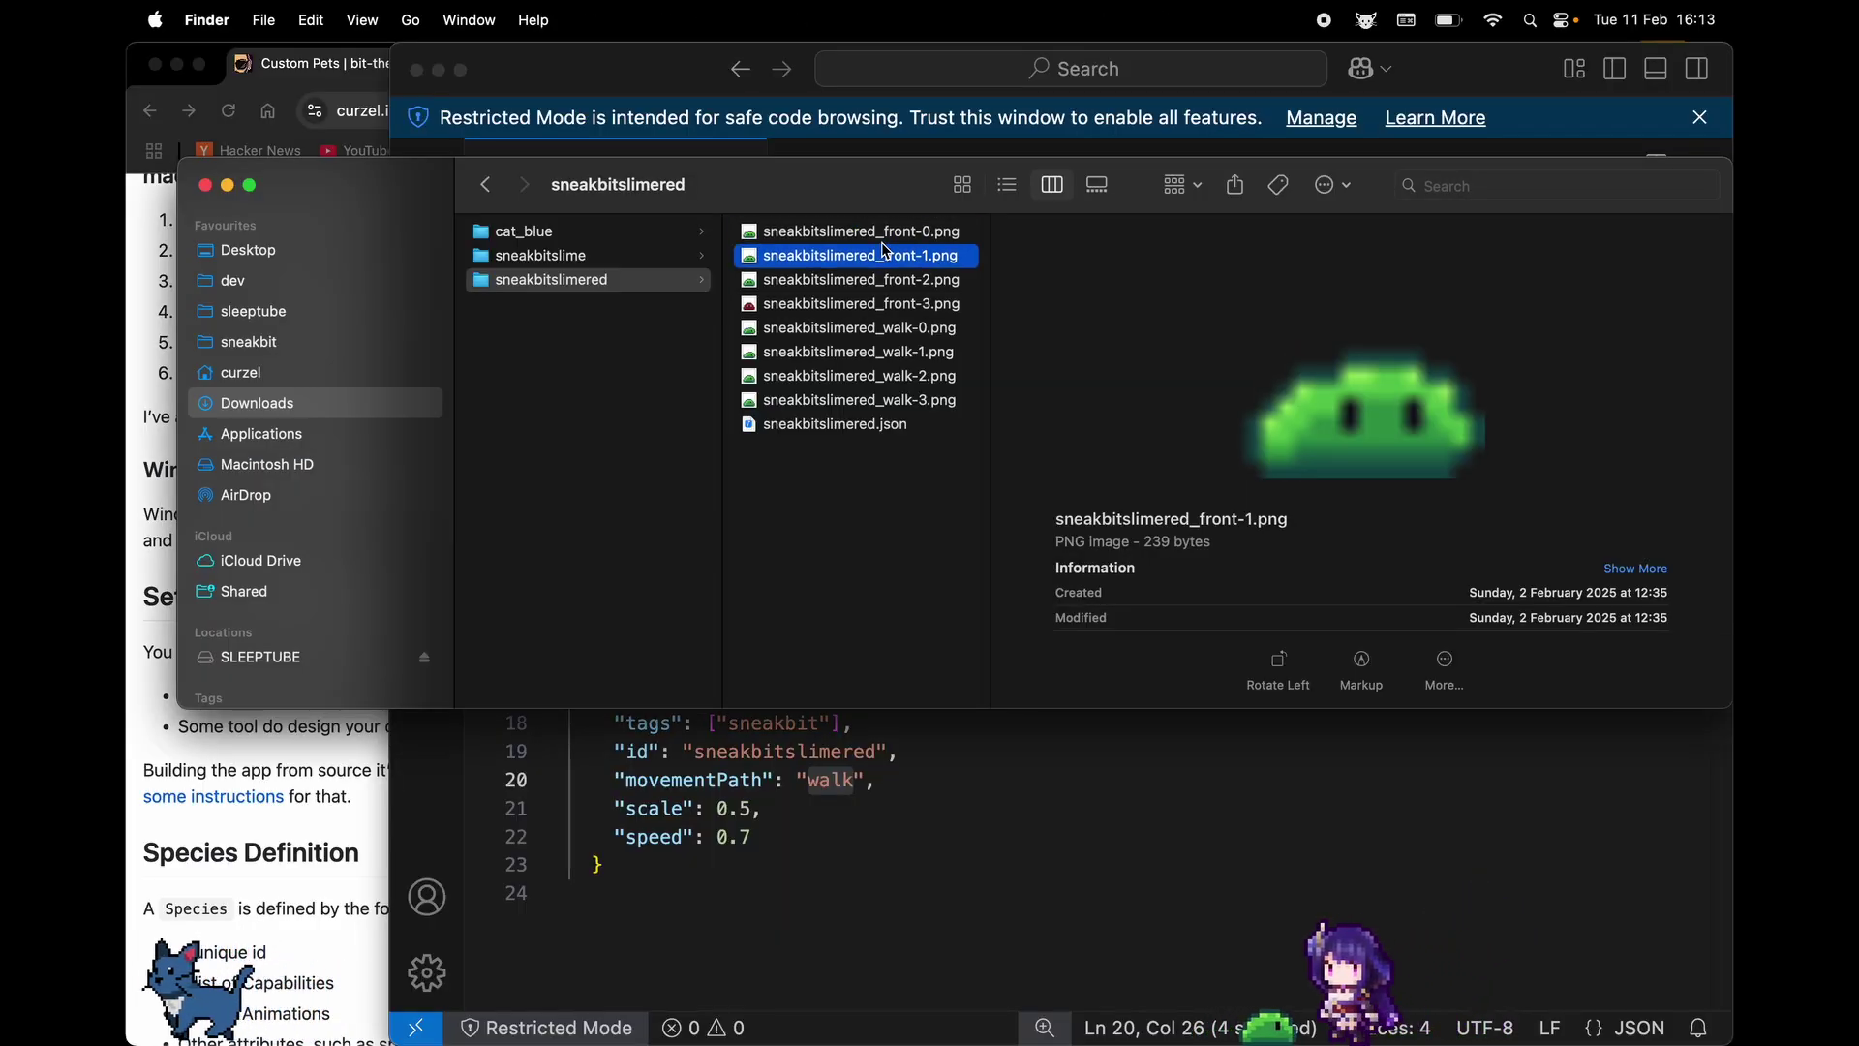
key(Down)
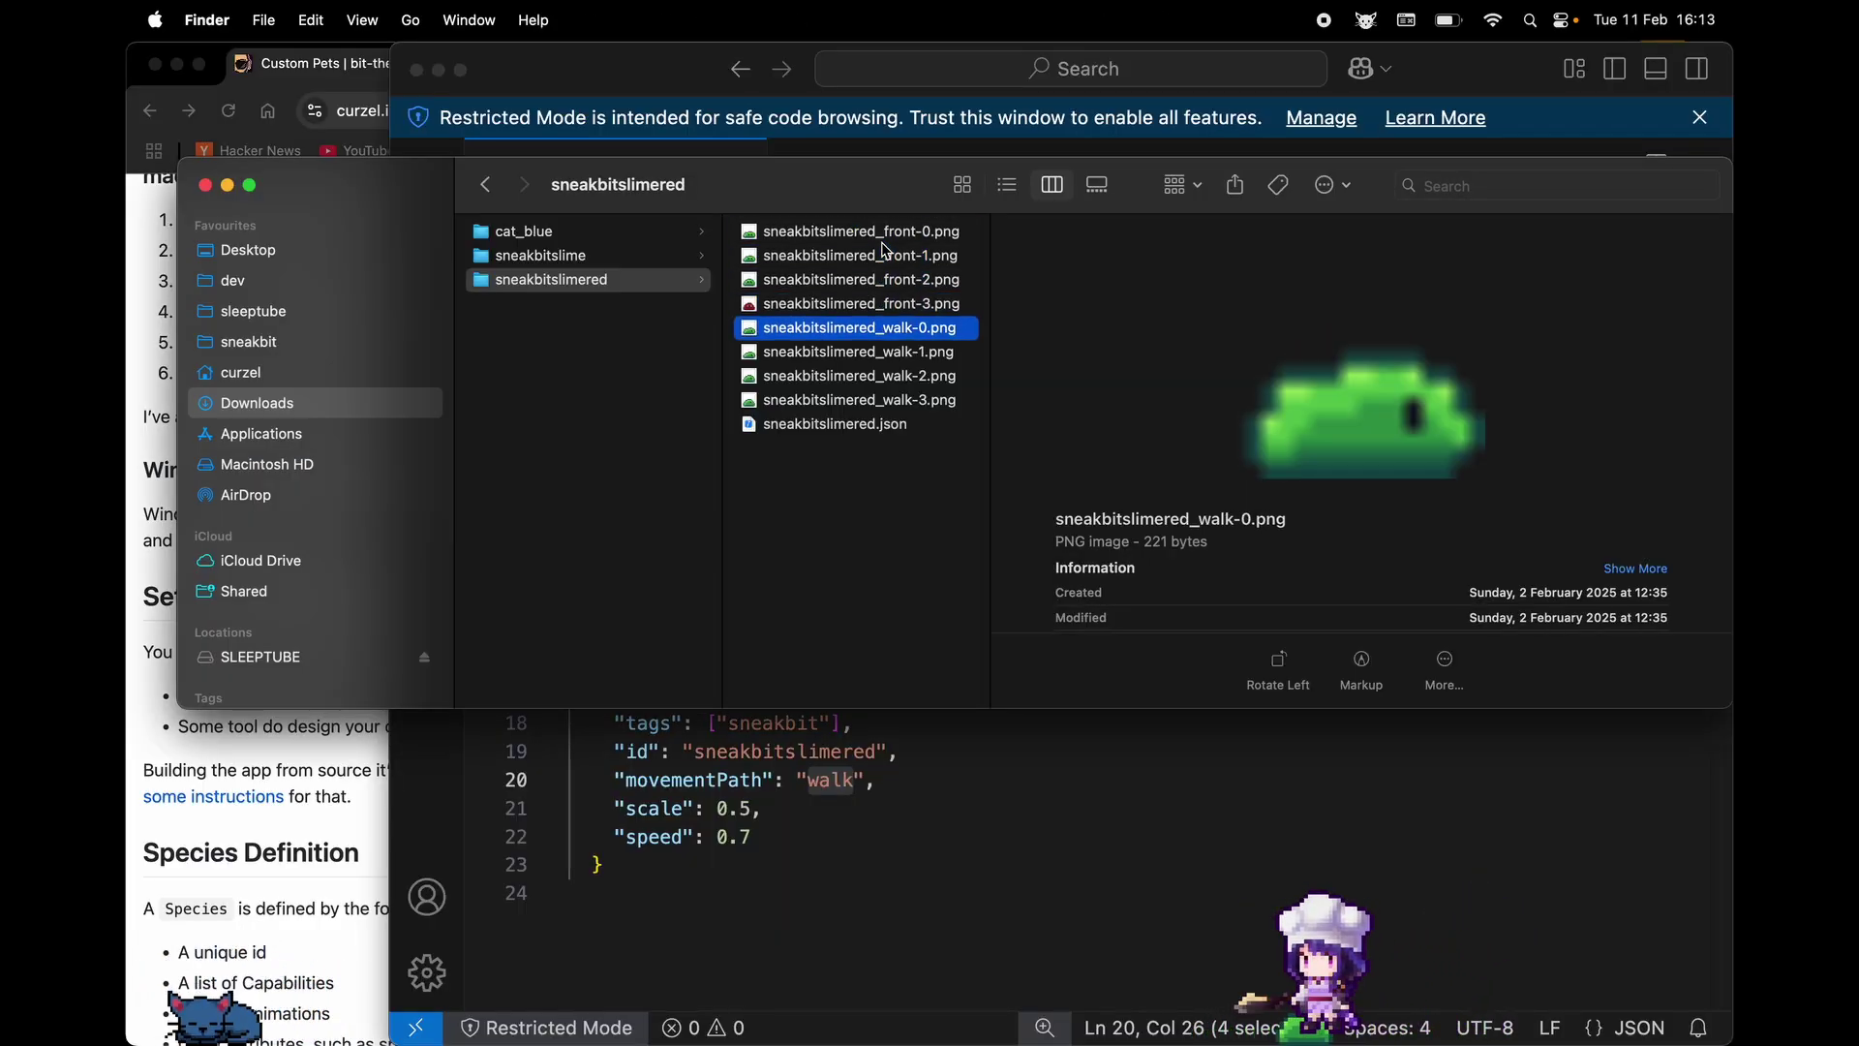
key(Up)
key(Up)
key(Up)
key(Down)
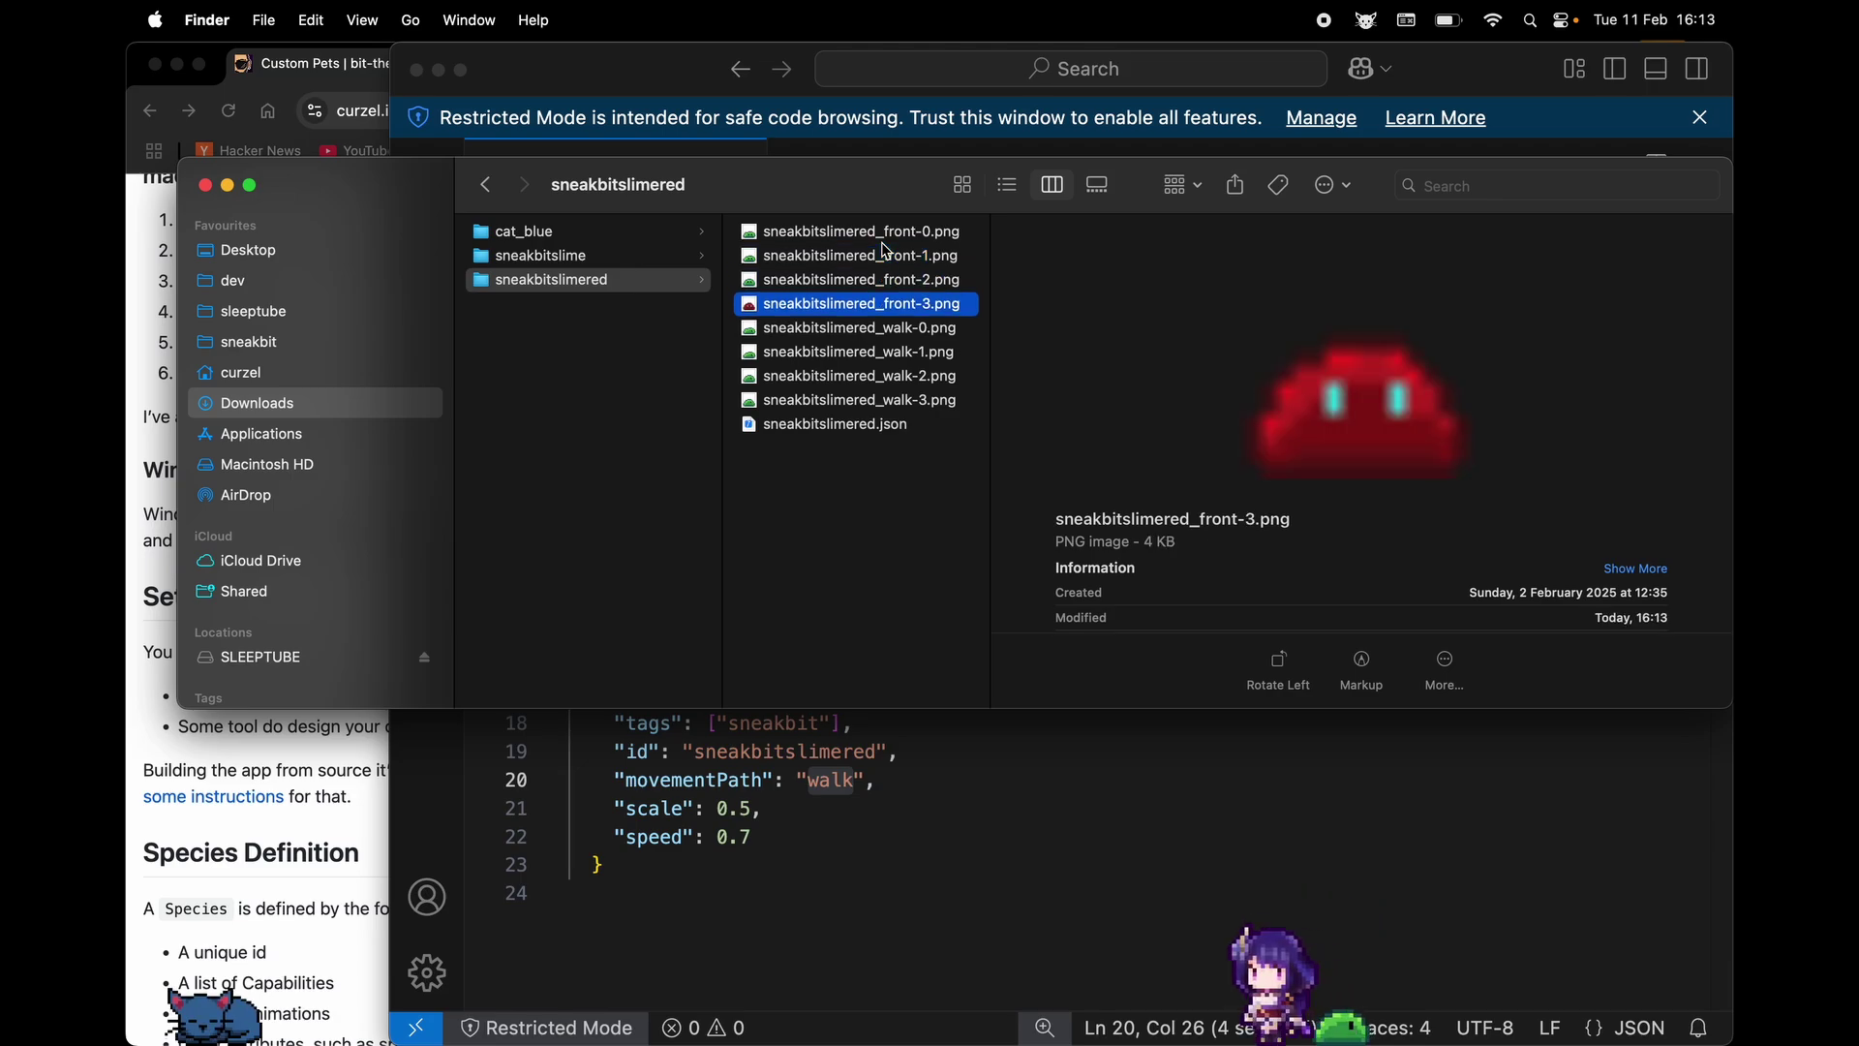
key(Up)
key(Down)
key(Down)
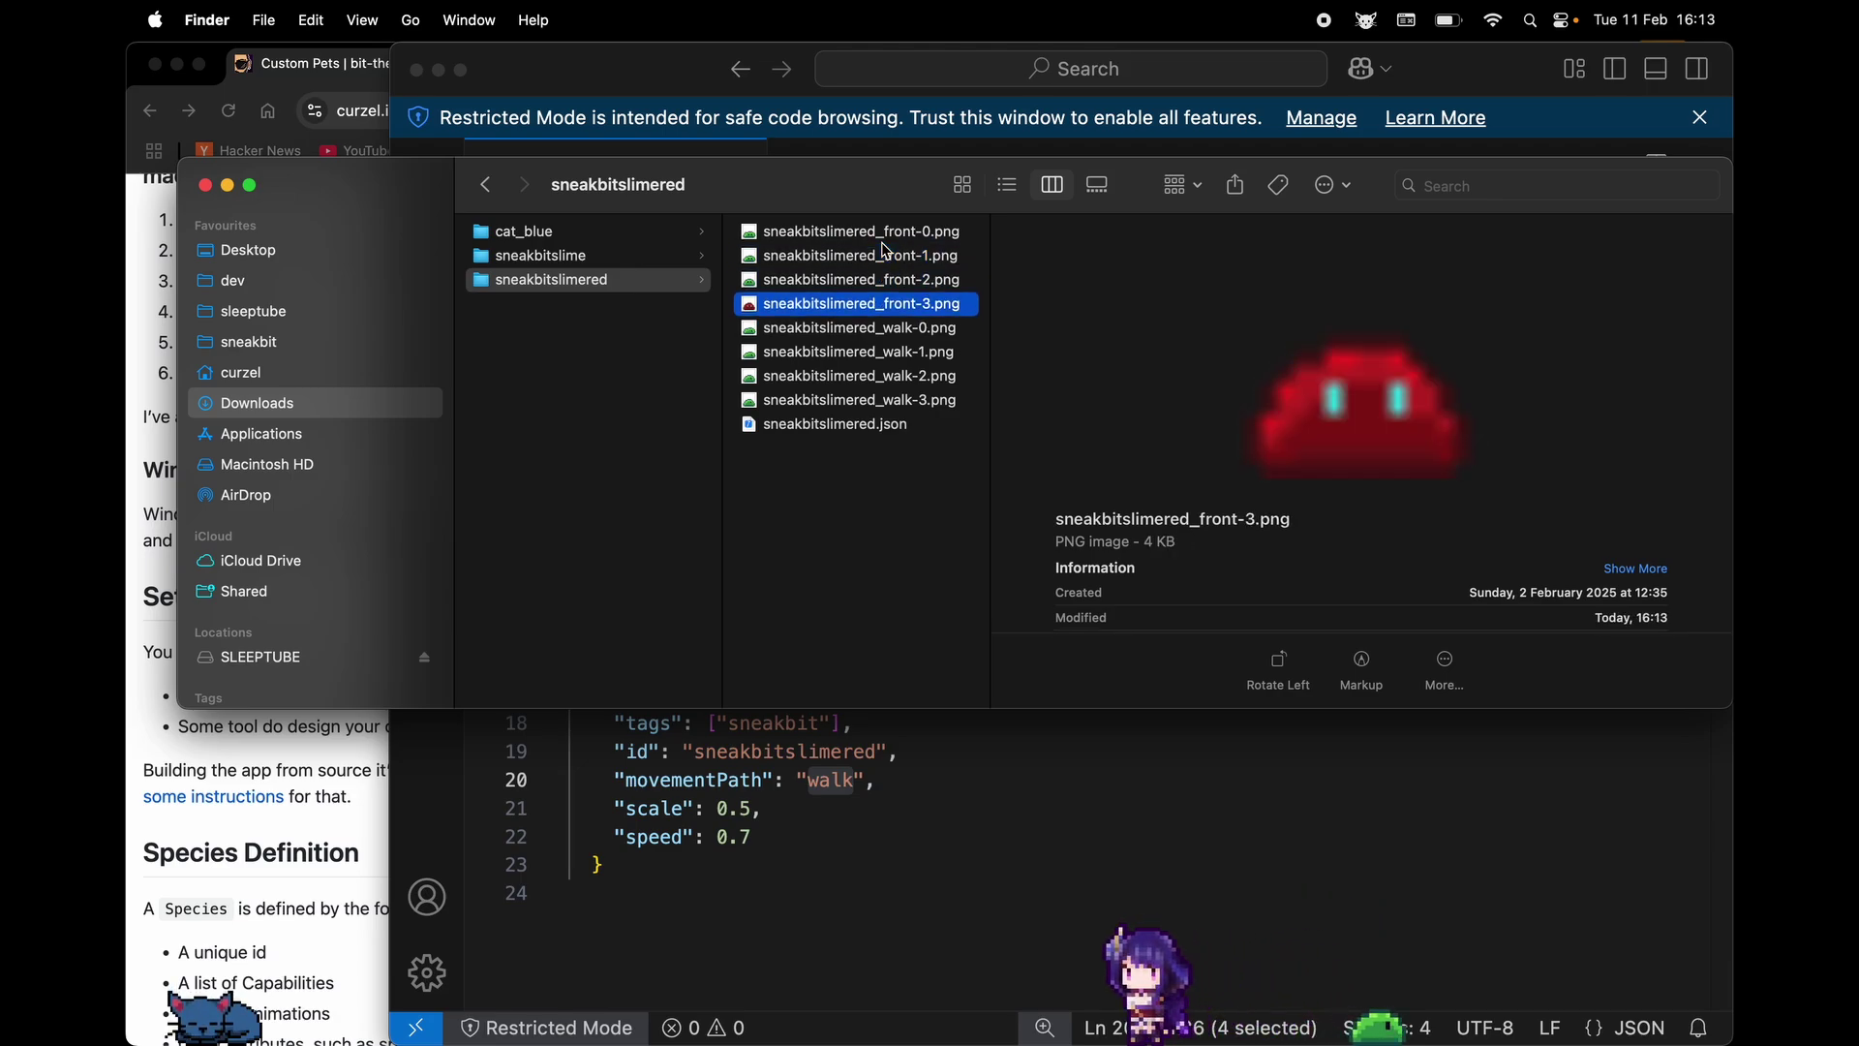
In Desktop Pets, dismiss the open panels and remove the Slime and Raiden pets
click(1083, 959)
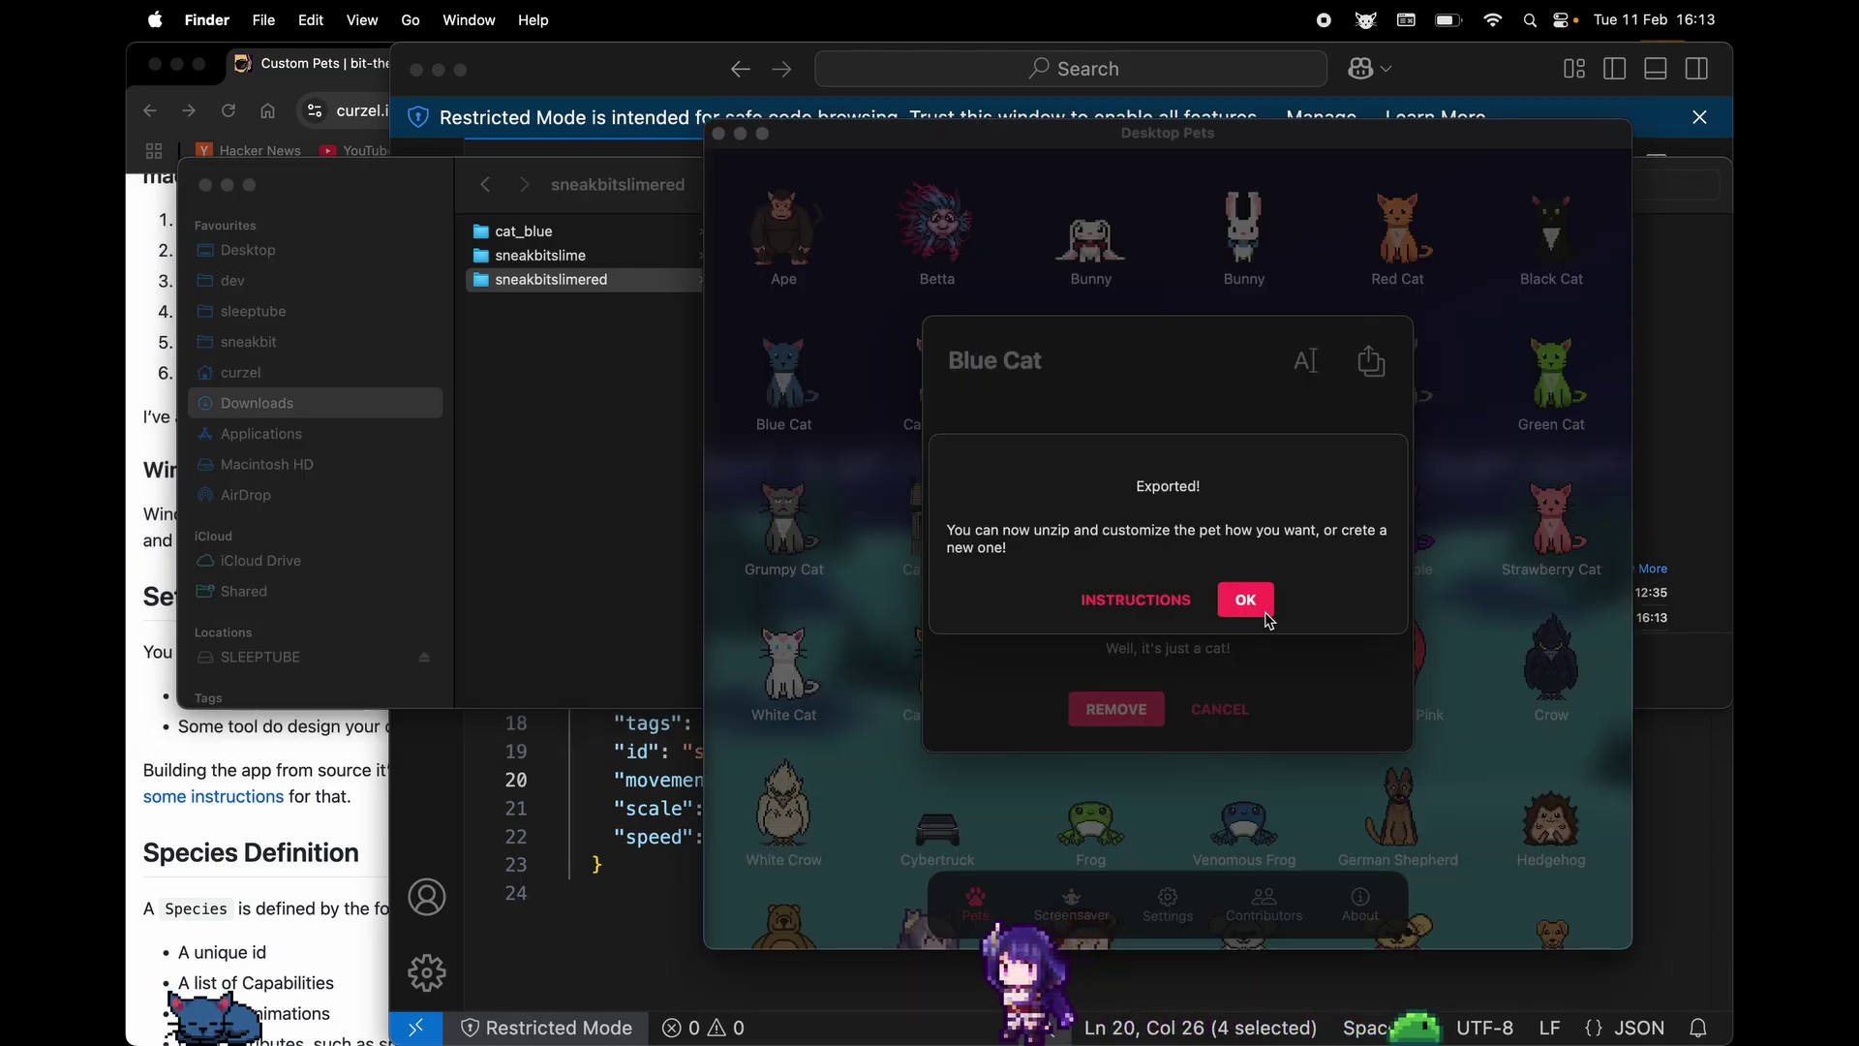
key(Return)
key(Escape)
scroll(1060, 362, up, 5)
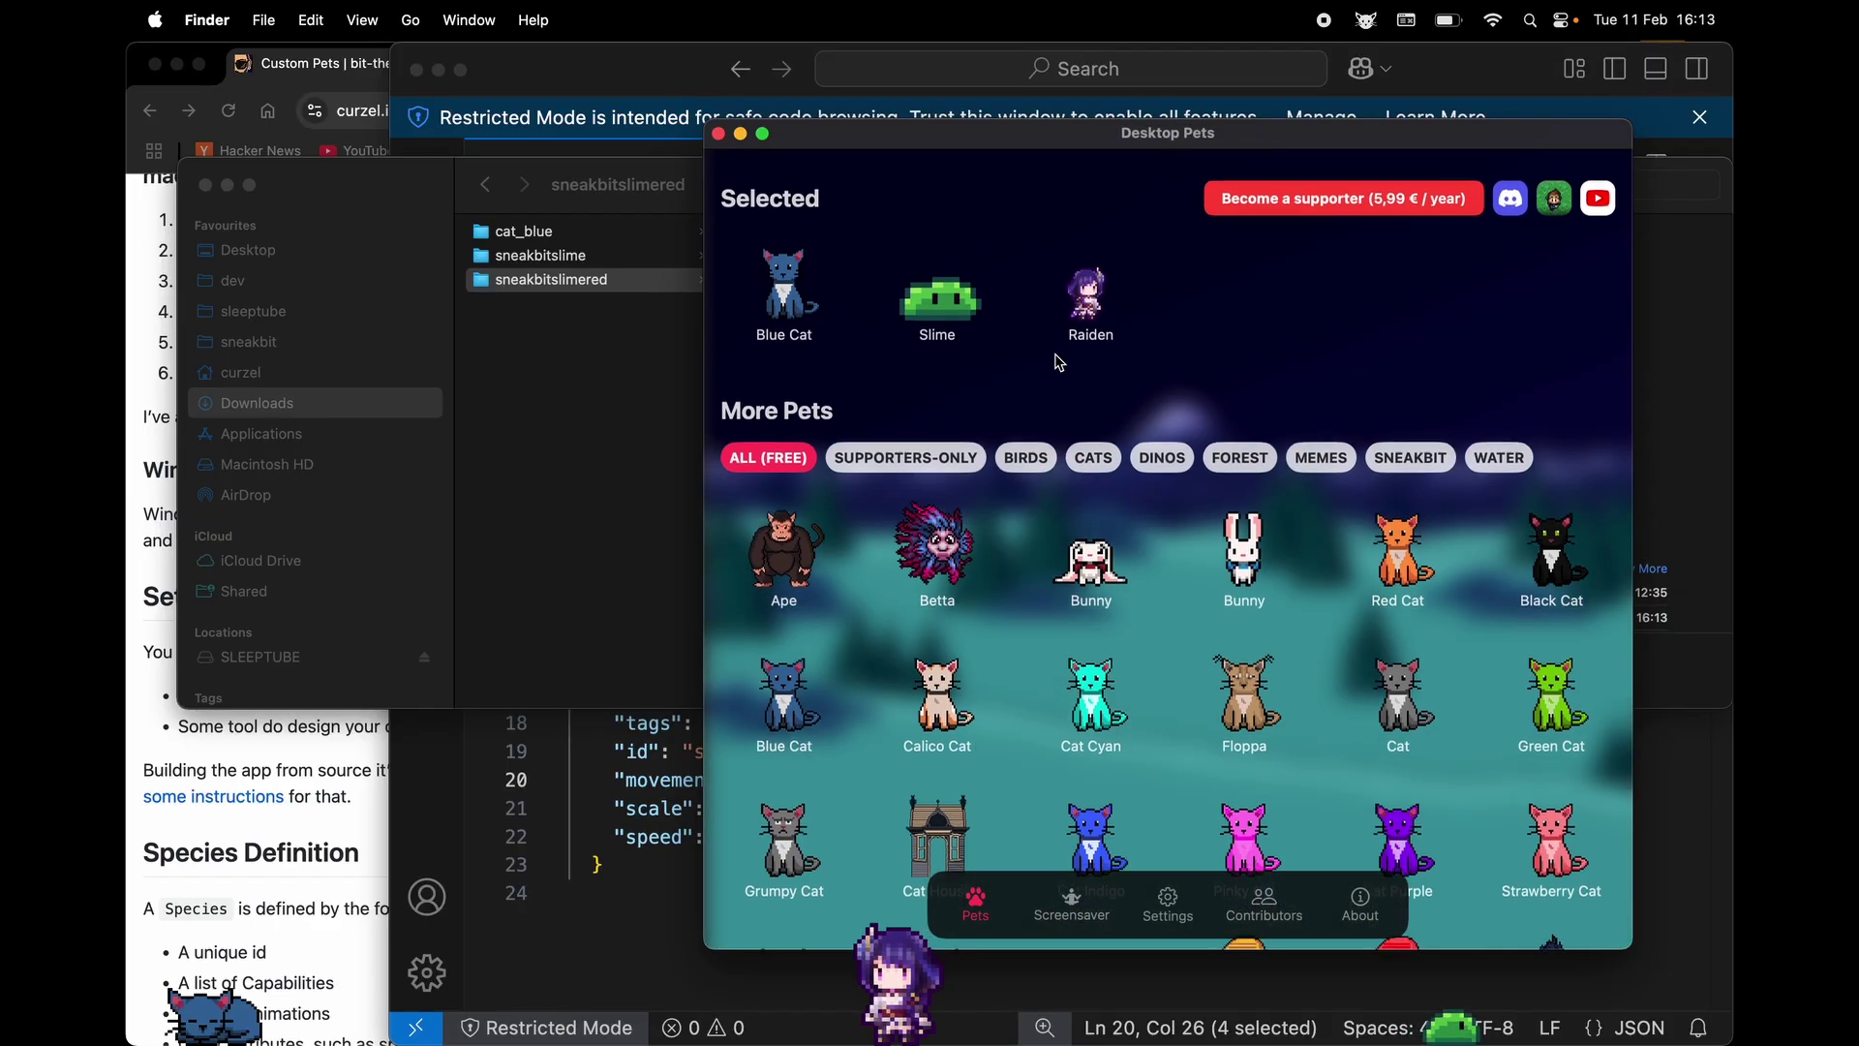
click(941, 285)
click(1116, 717)
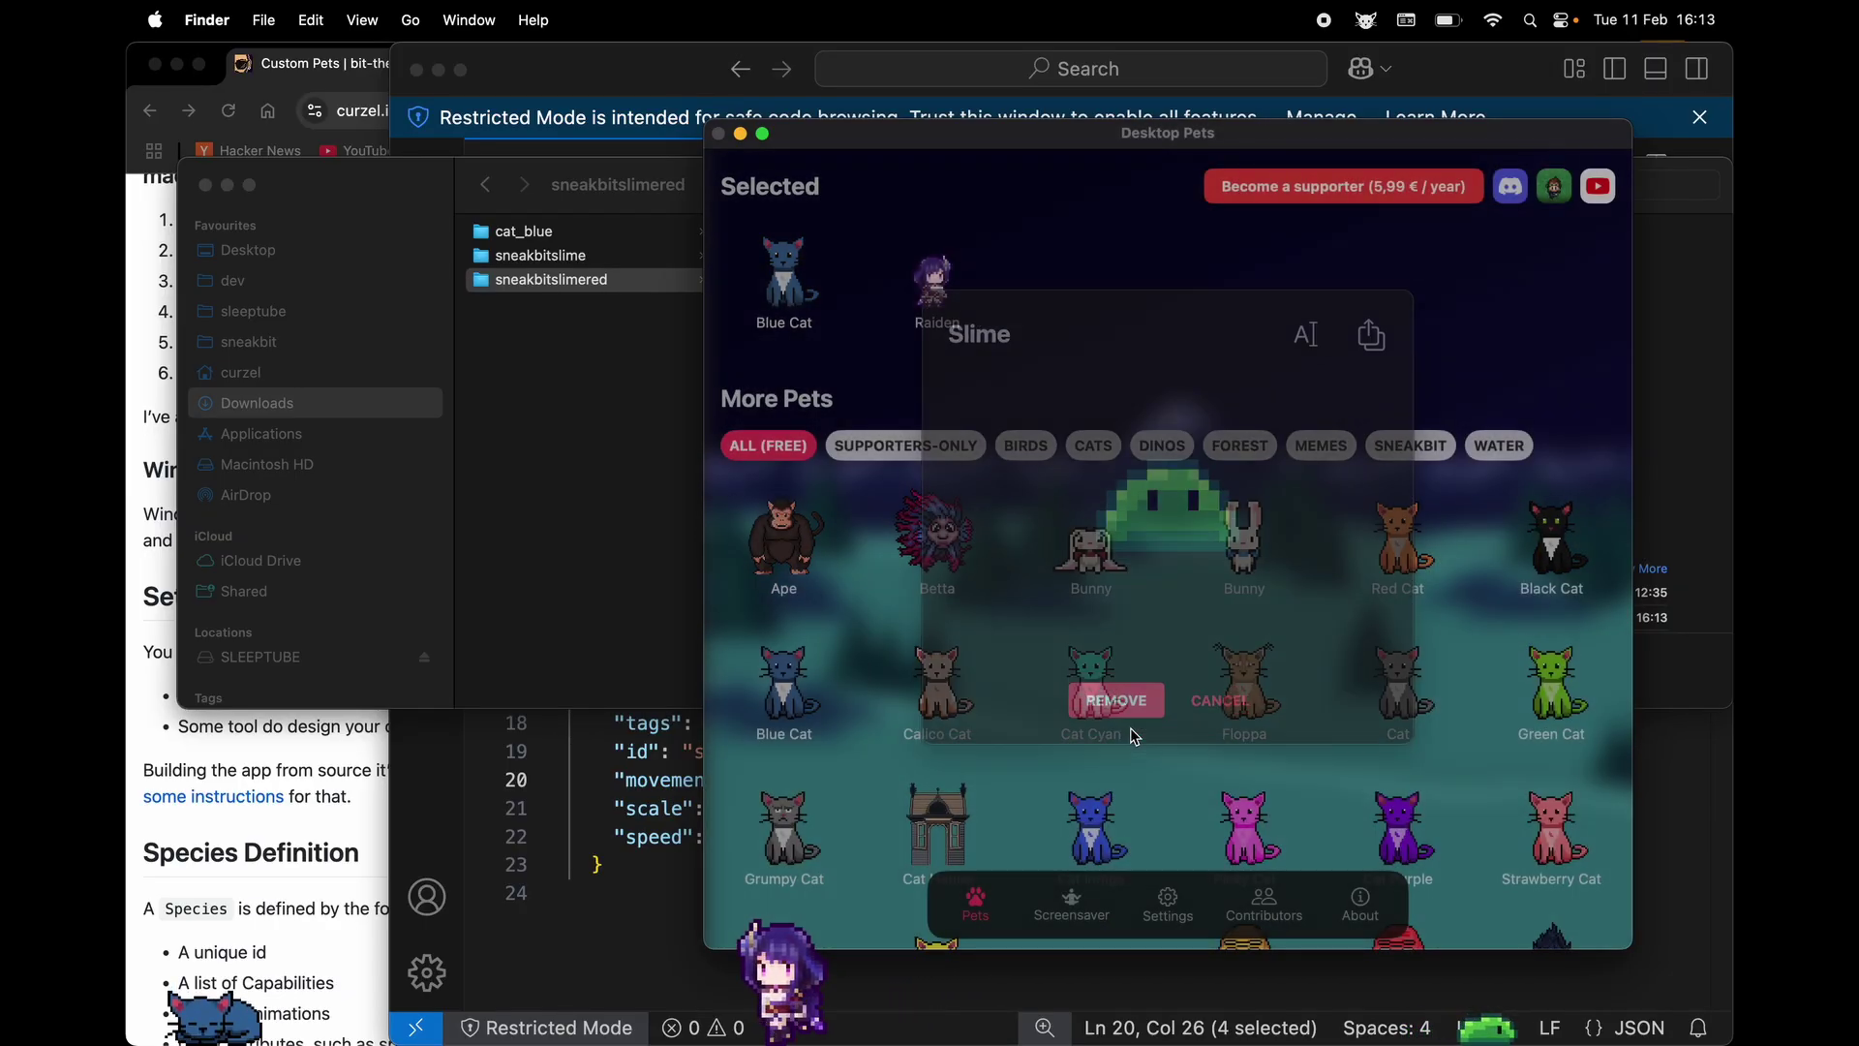
click(923, 250)
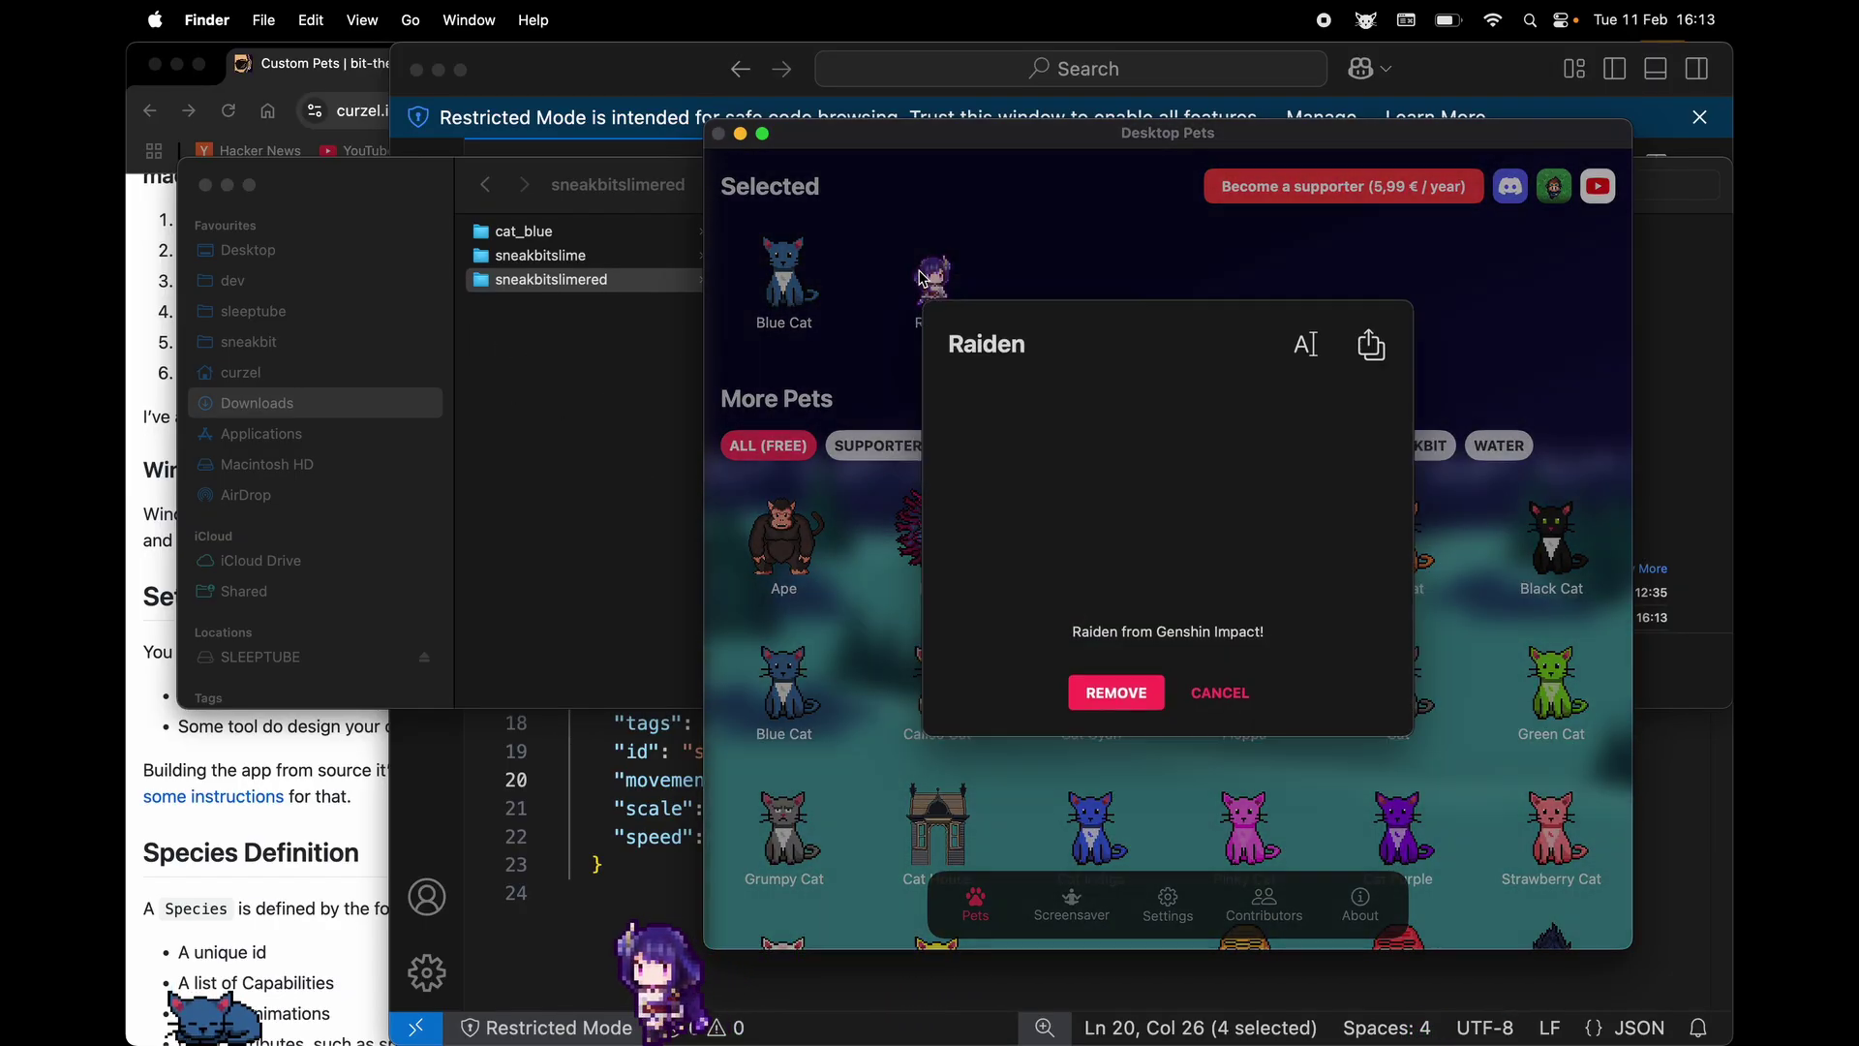
click(1113, 693)
click(555, 376)
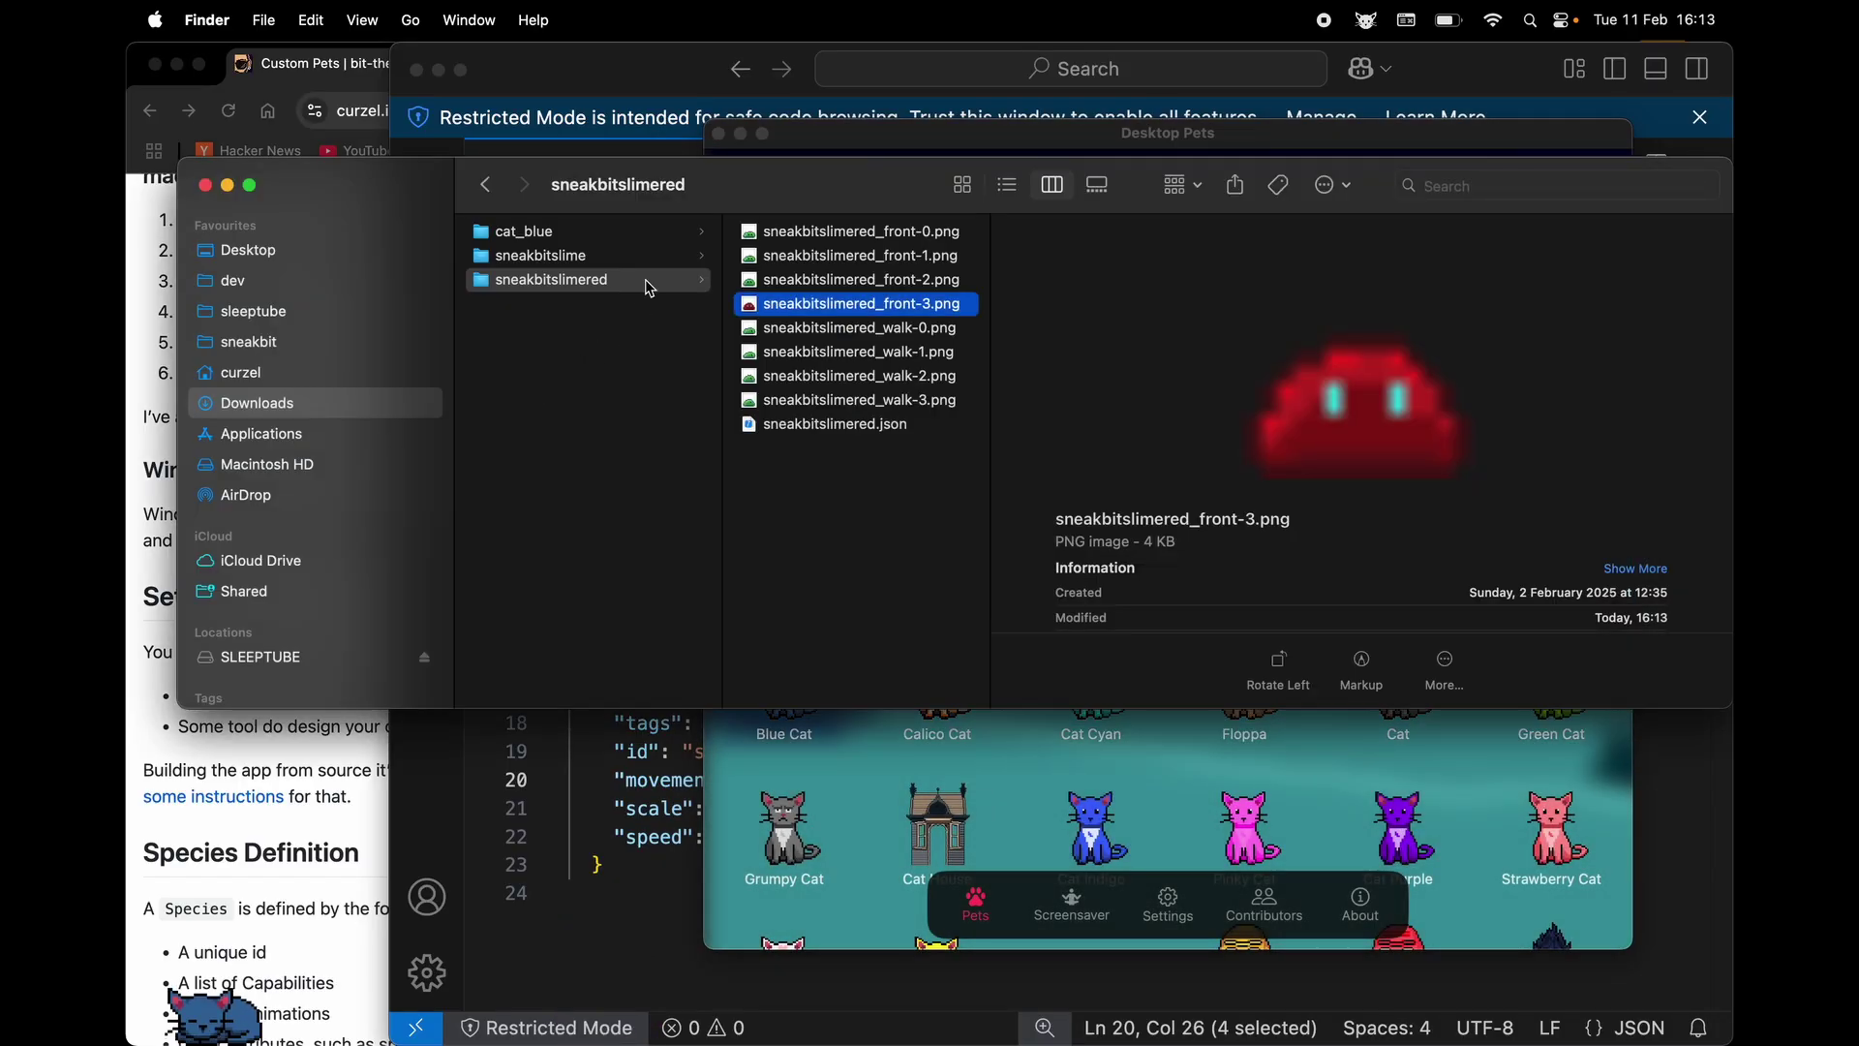
Compress the sneakbitslimered folder into sneakbitslimered.zip
click(643, 280)
right_click(642, 283)
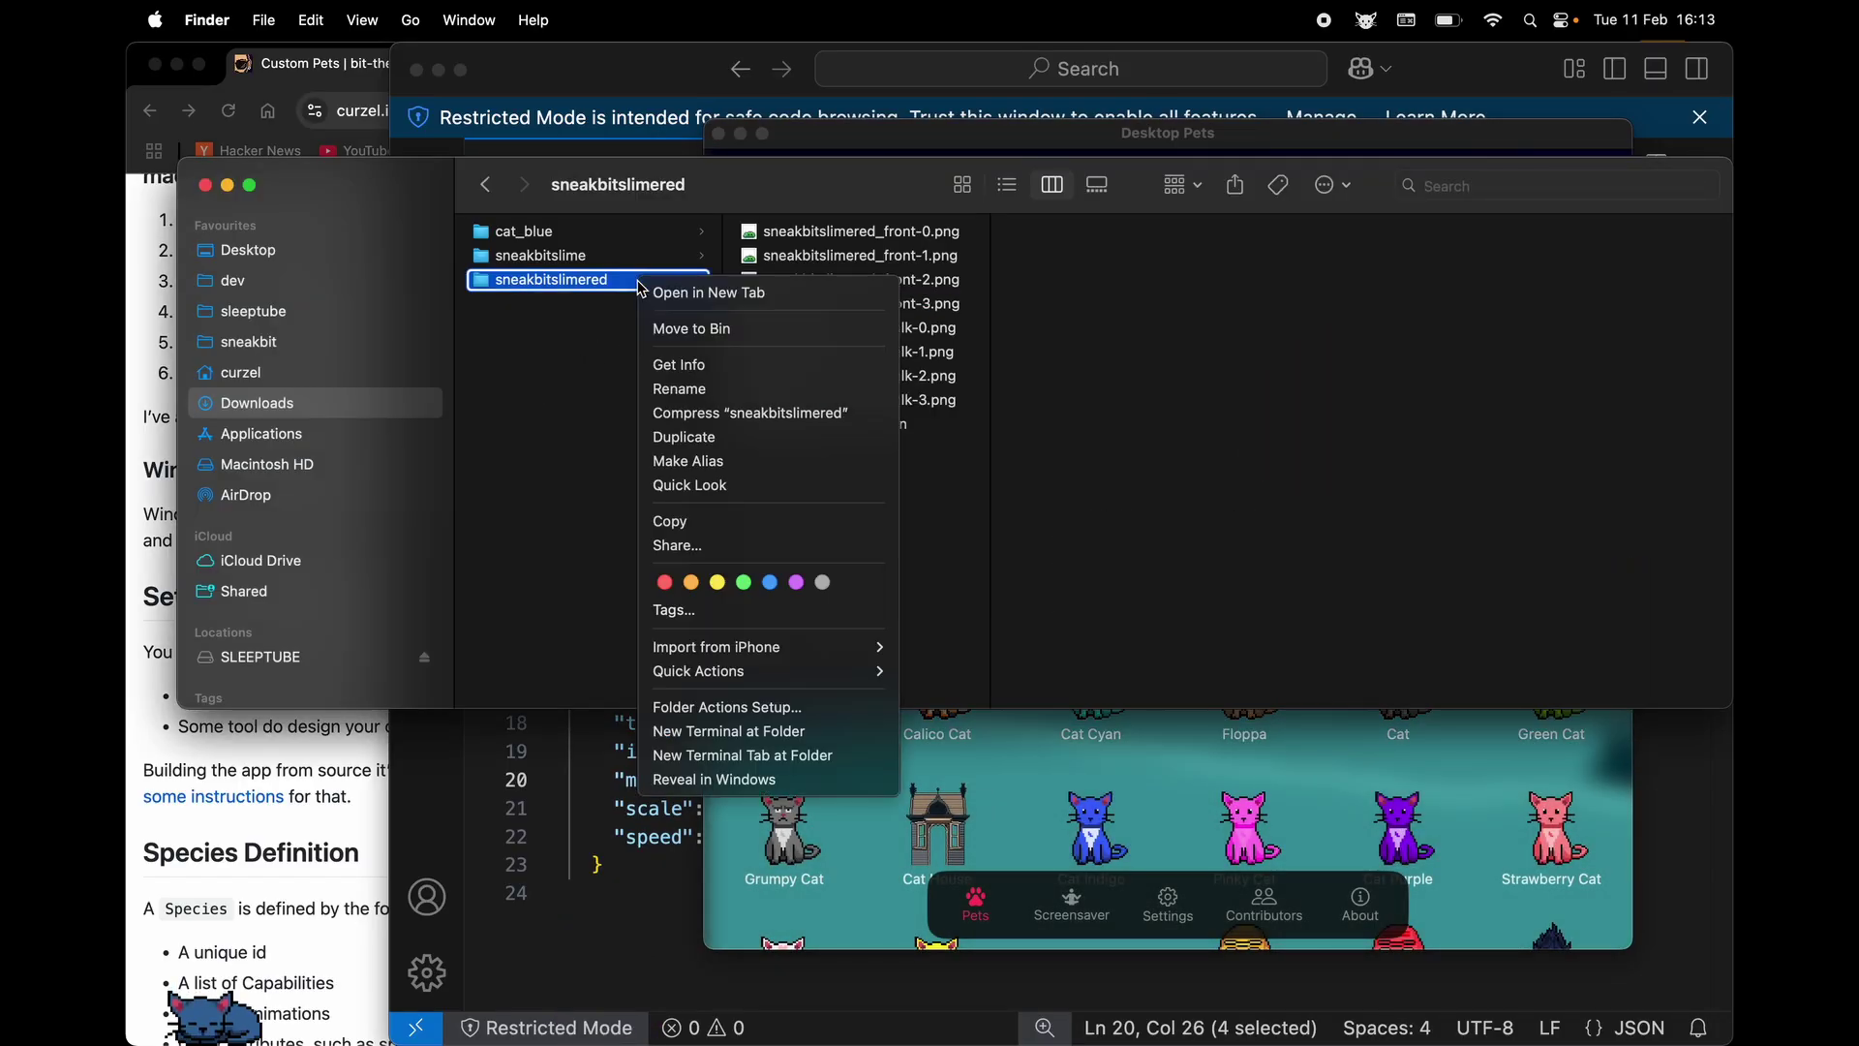
click(697, 428)
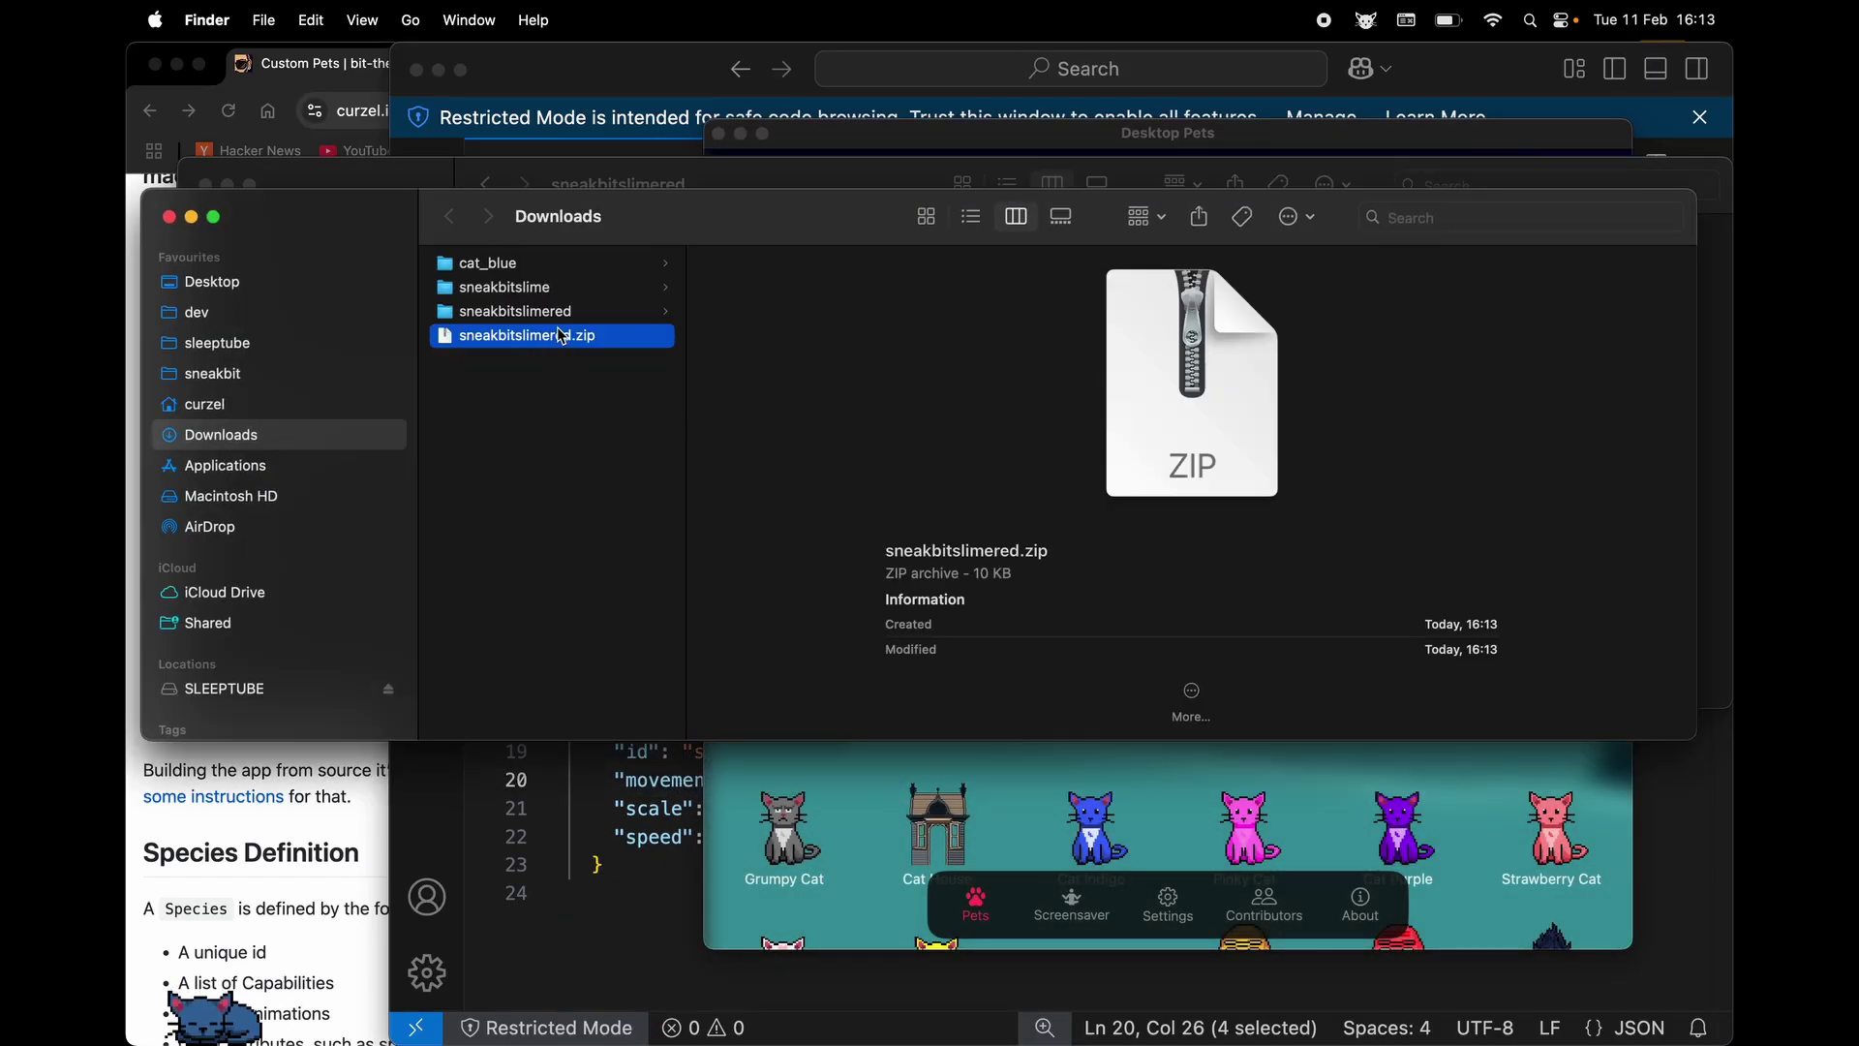
Import sneakbitslimered.zip into Desktop Pets and open the new Sneakbitslimered pet's details
click(1117, 764)
scroll(1118, 763, down, 10)
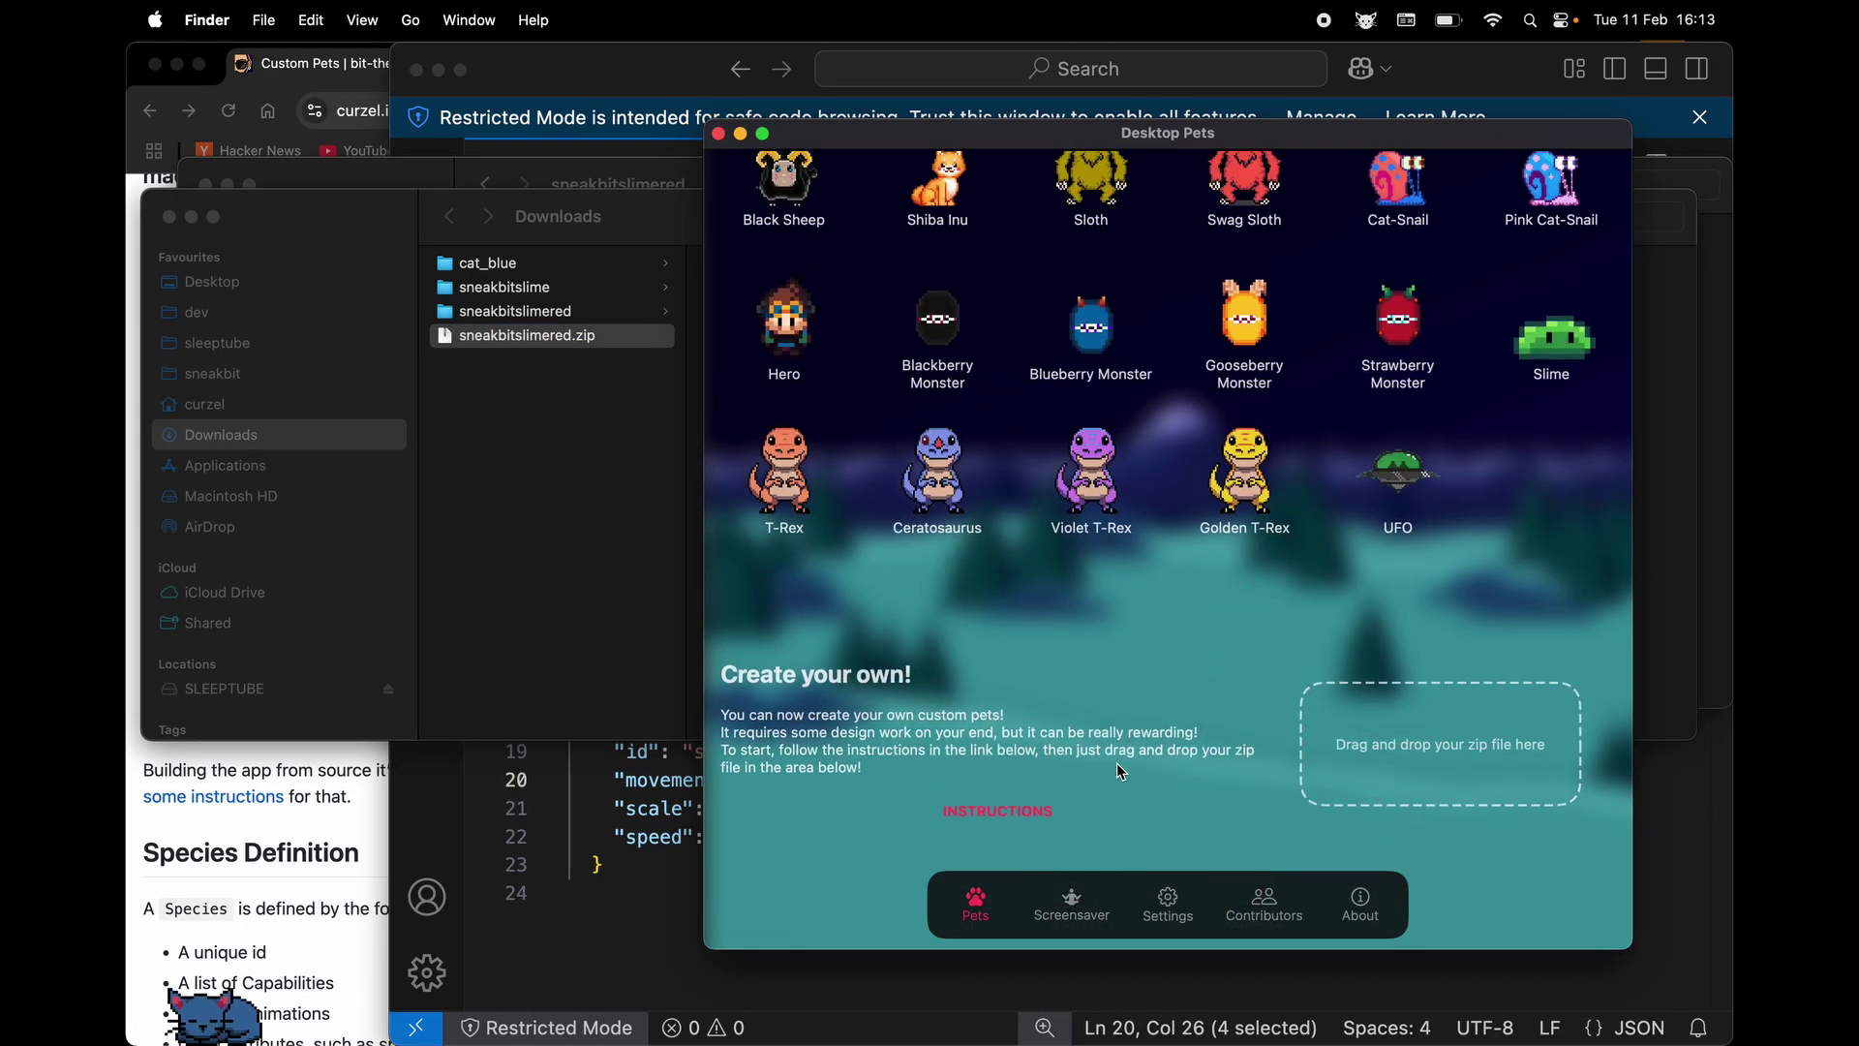
drag(1502, 783, 1502, 782)
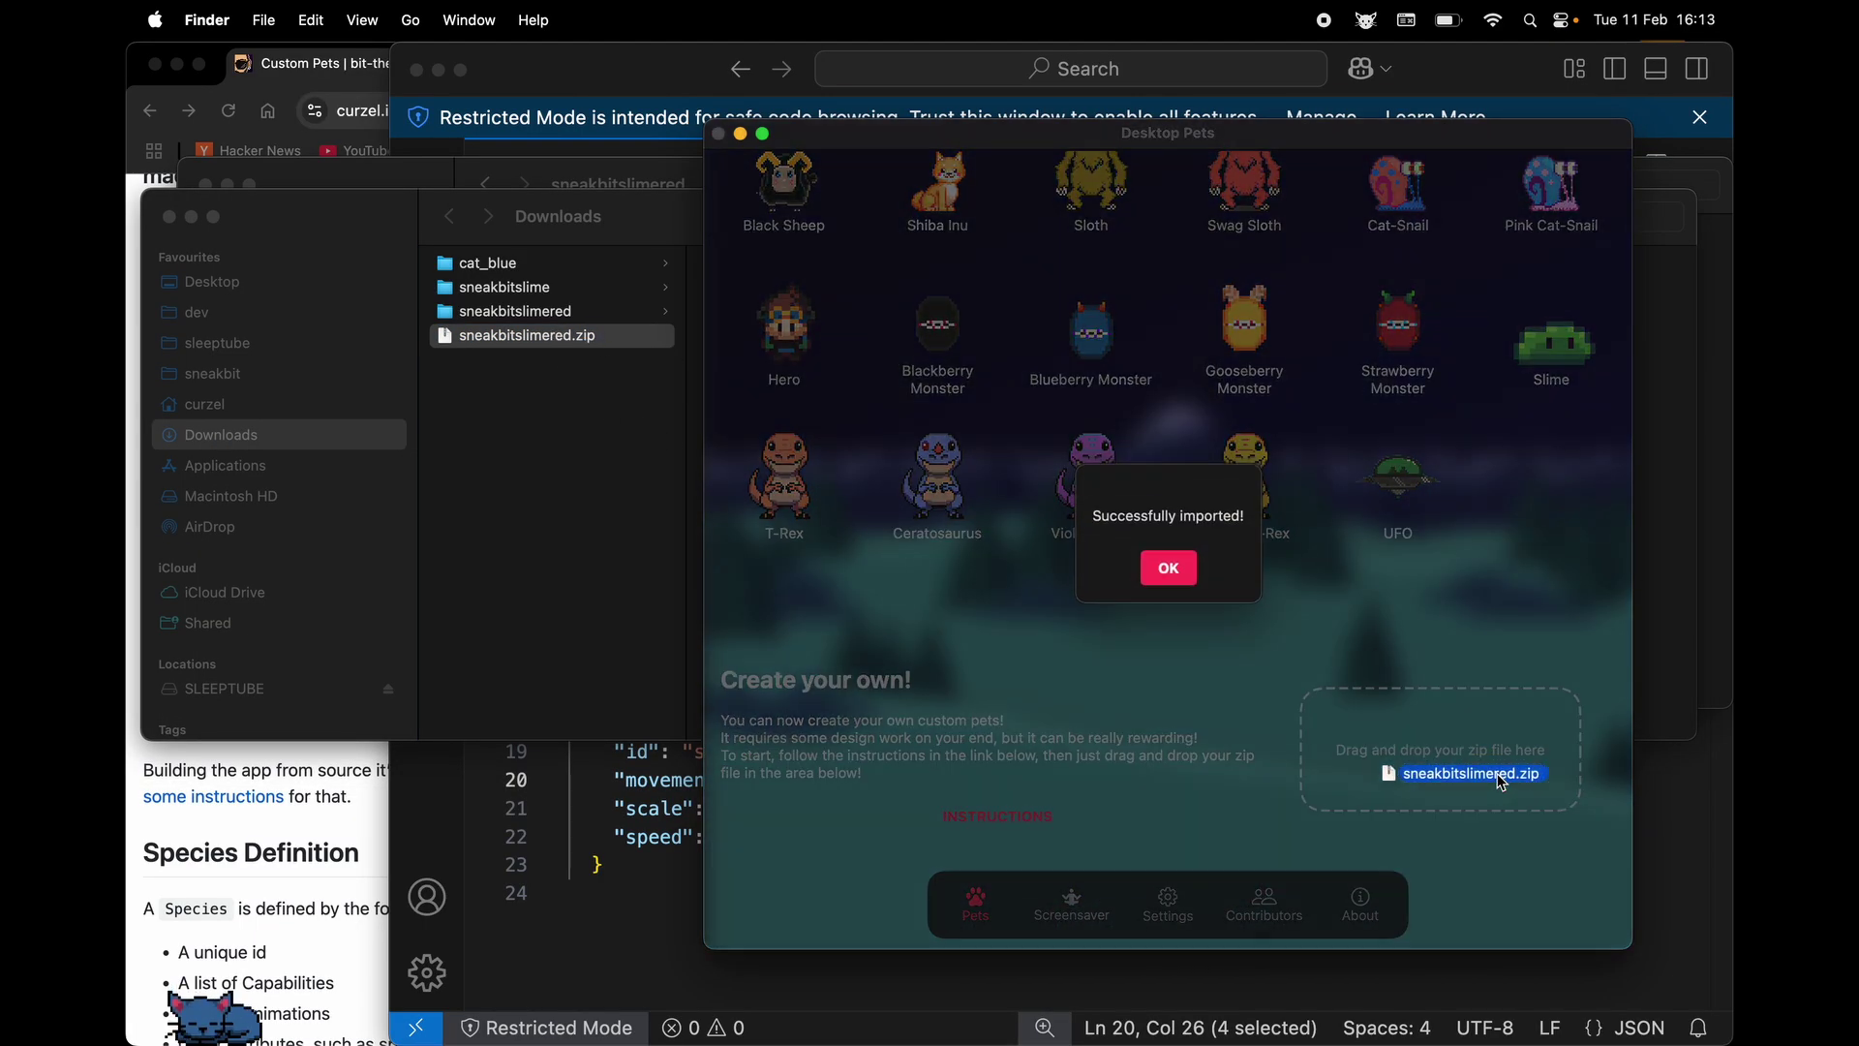
click(1170, 564)
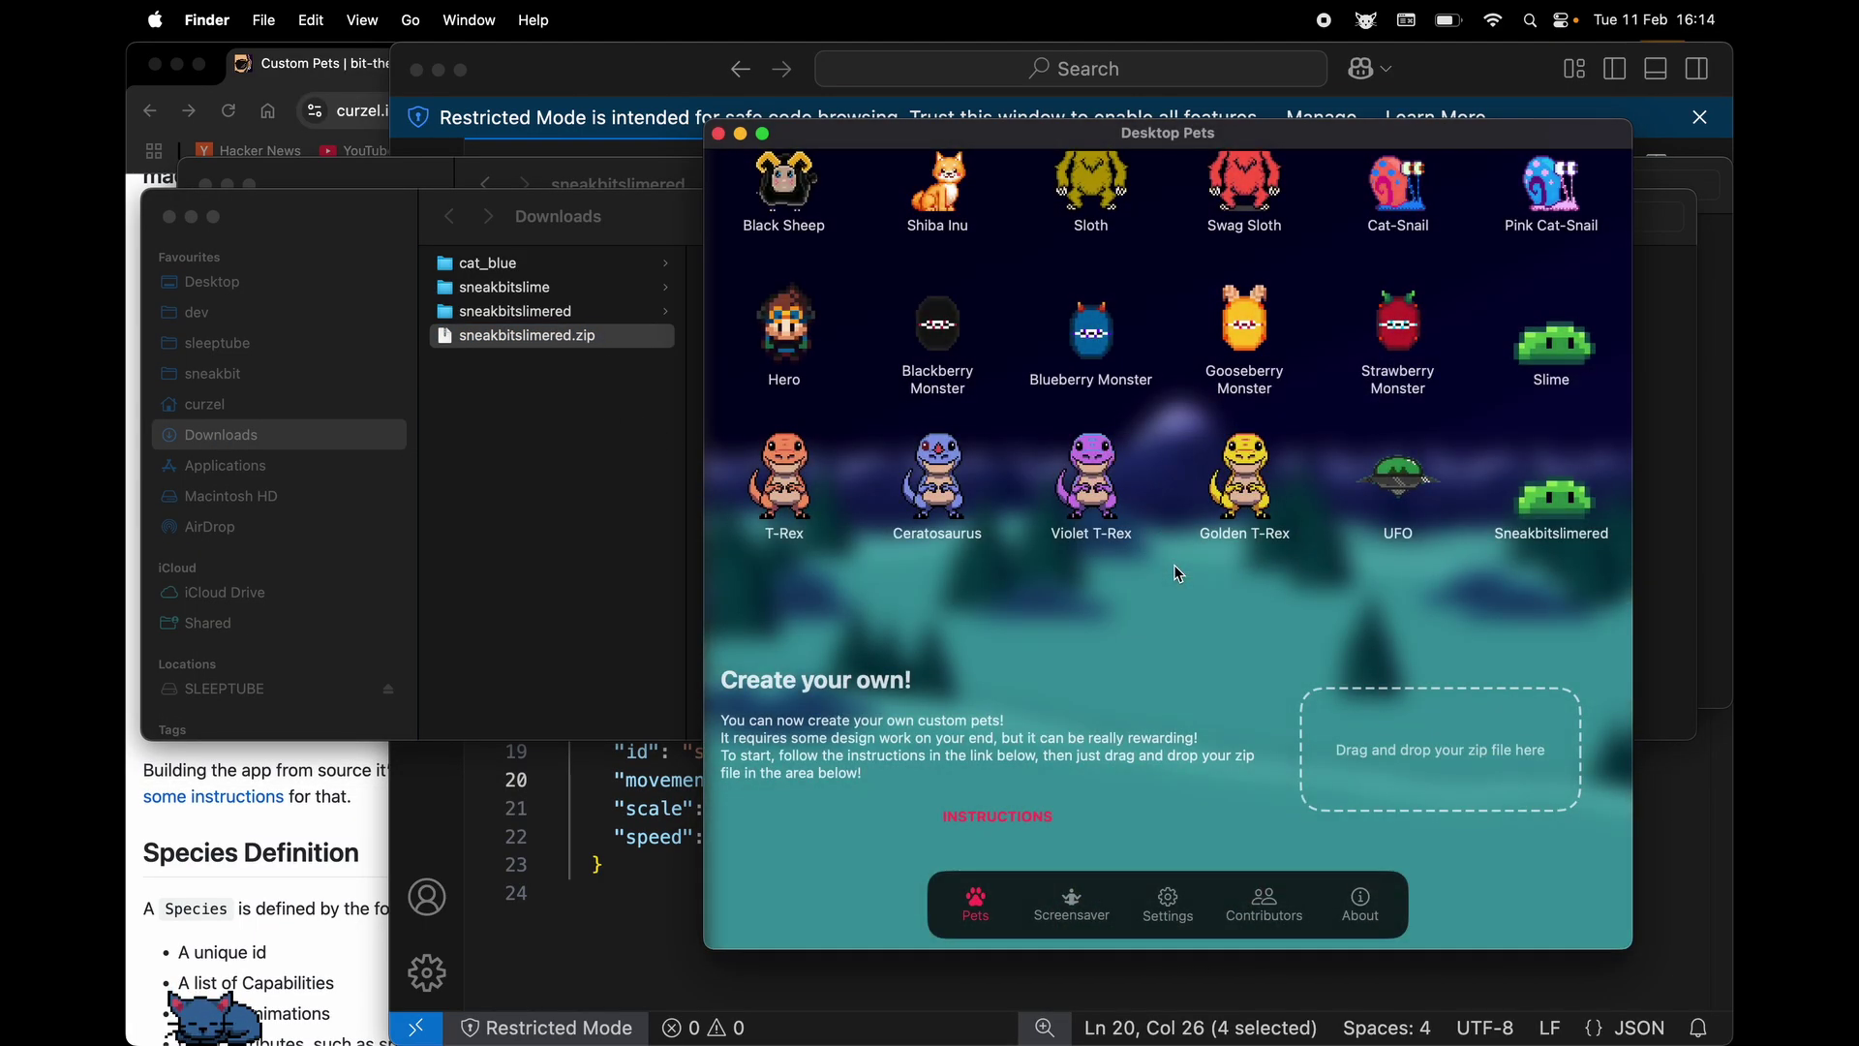
click(1534, 531)
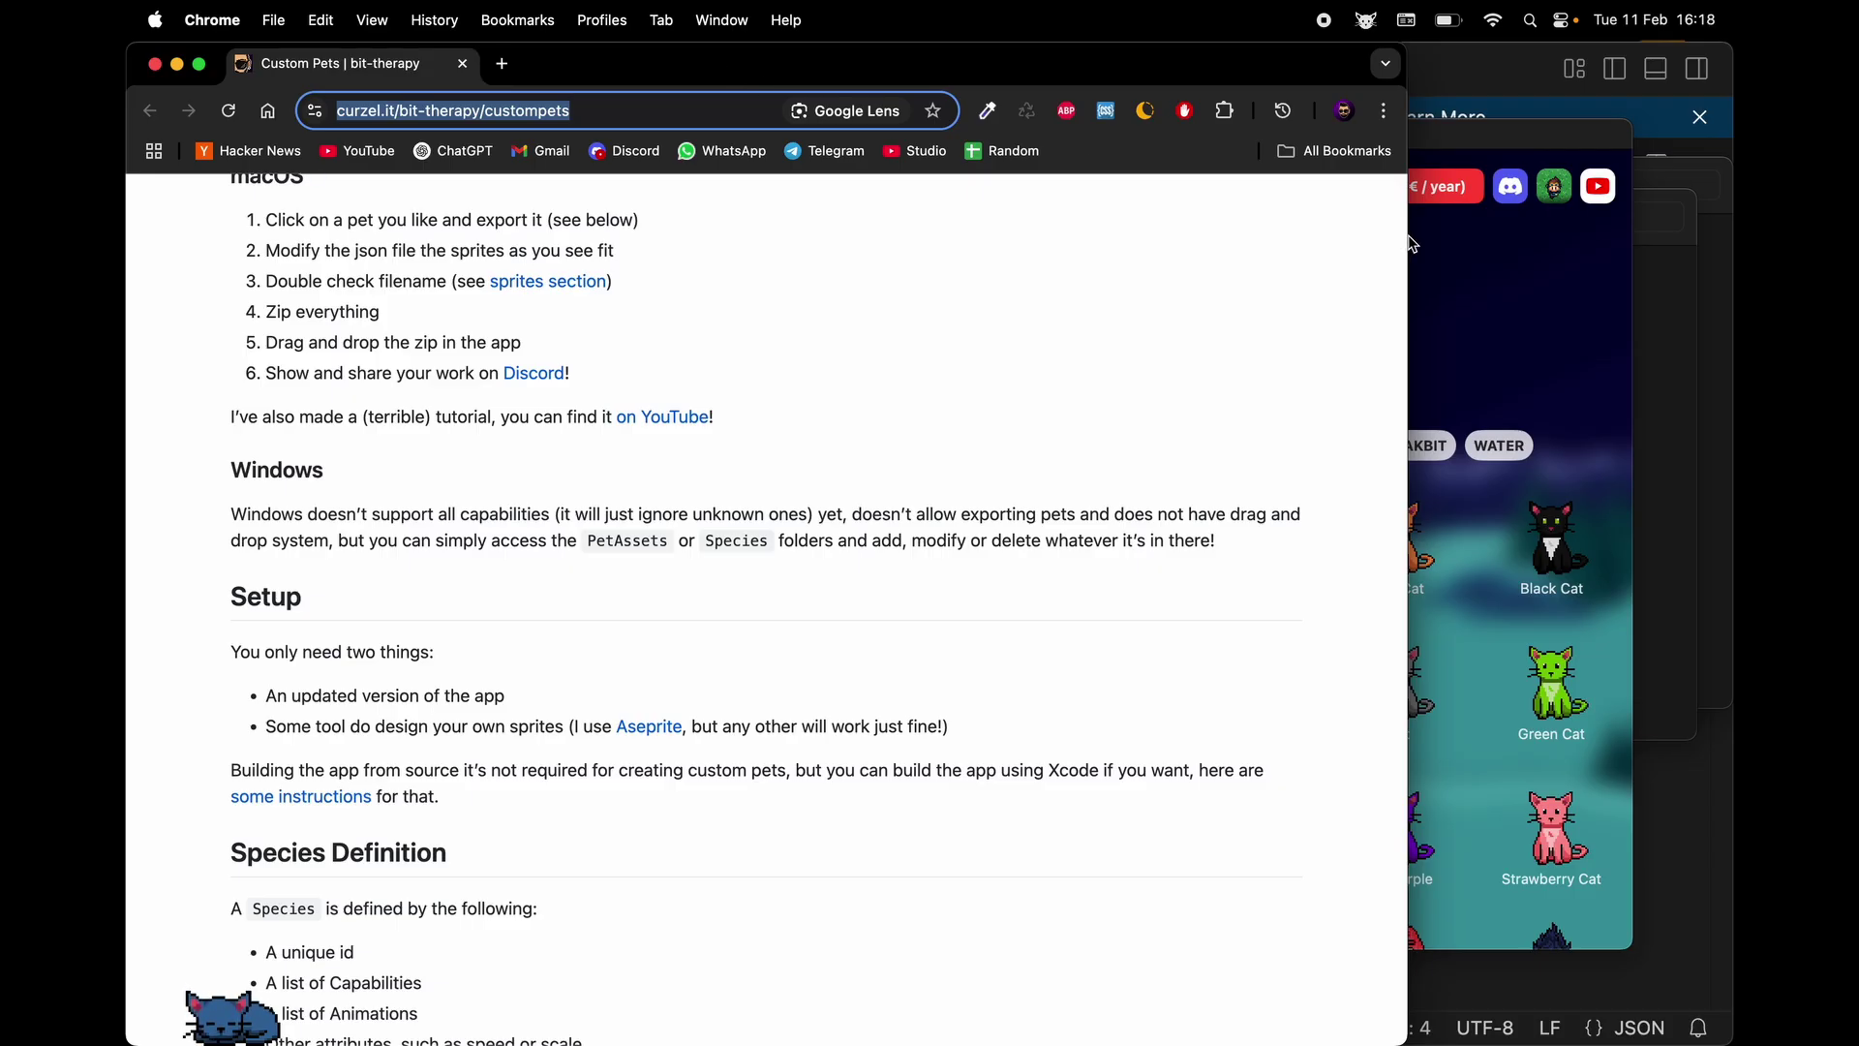
Narrow the Chrome Custom Pets guide and bring Desktop Pets back in front of it
drag(1412, 242, 1055, 232)
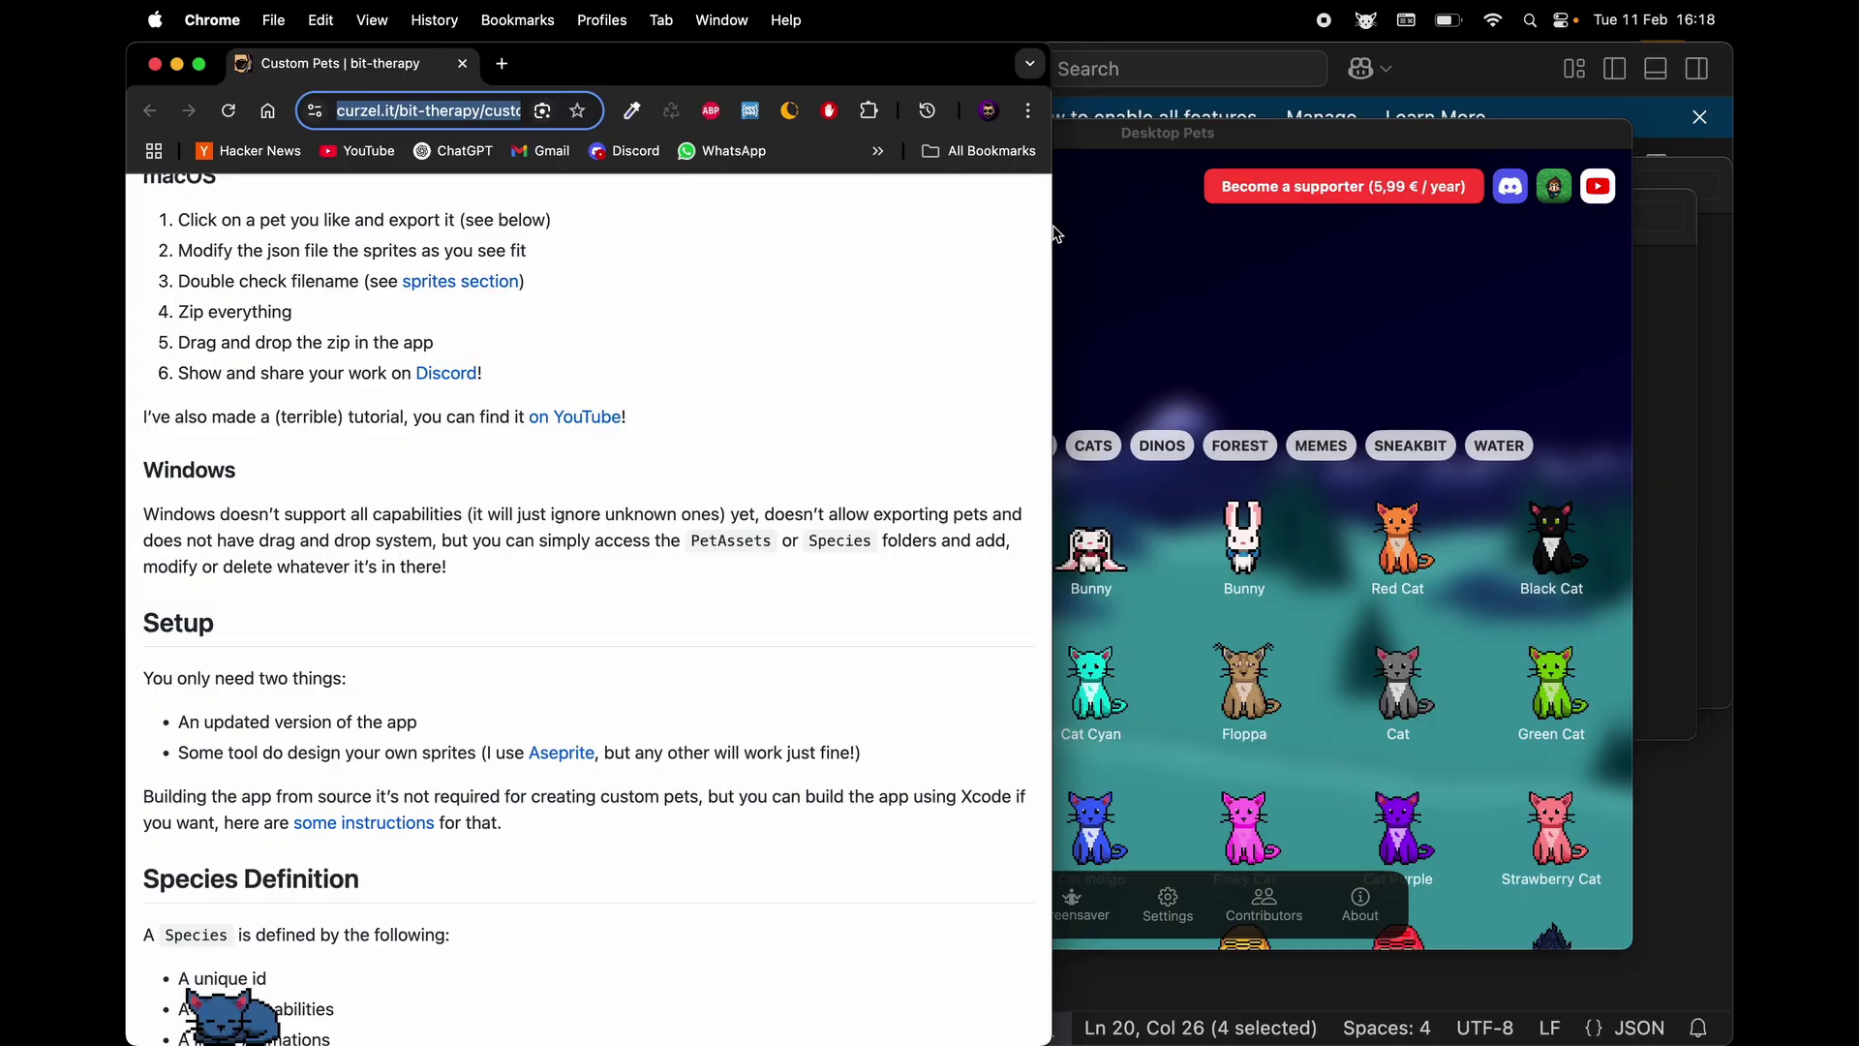
click(1272, 281)
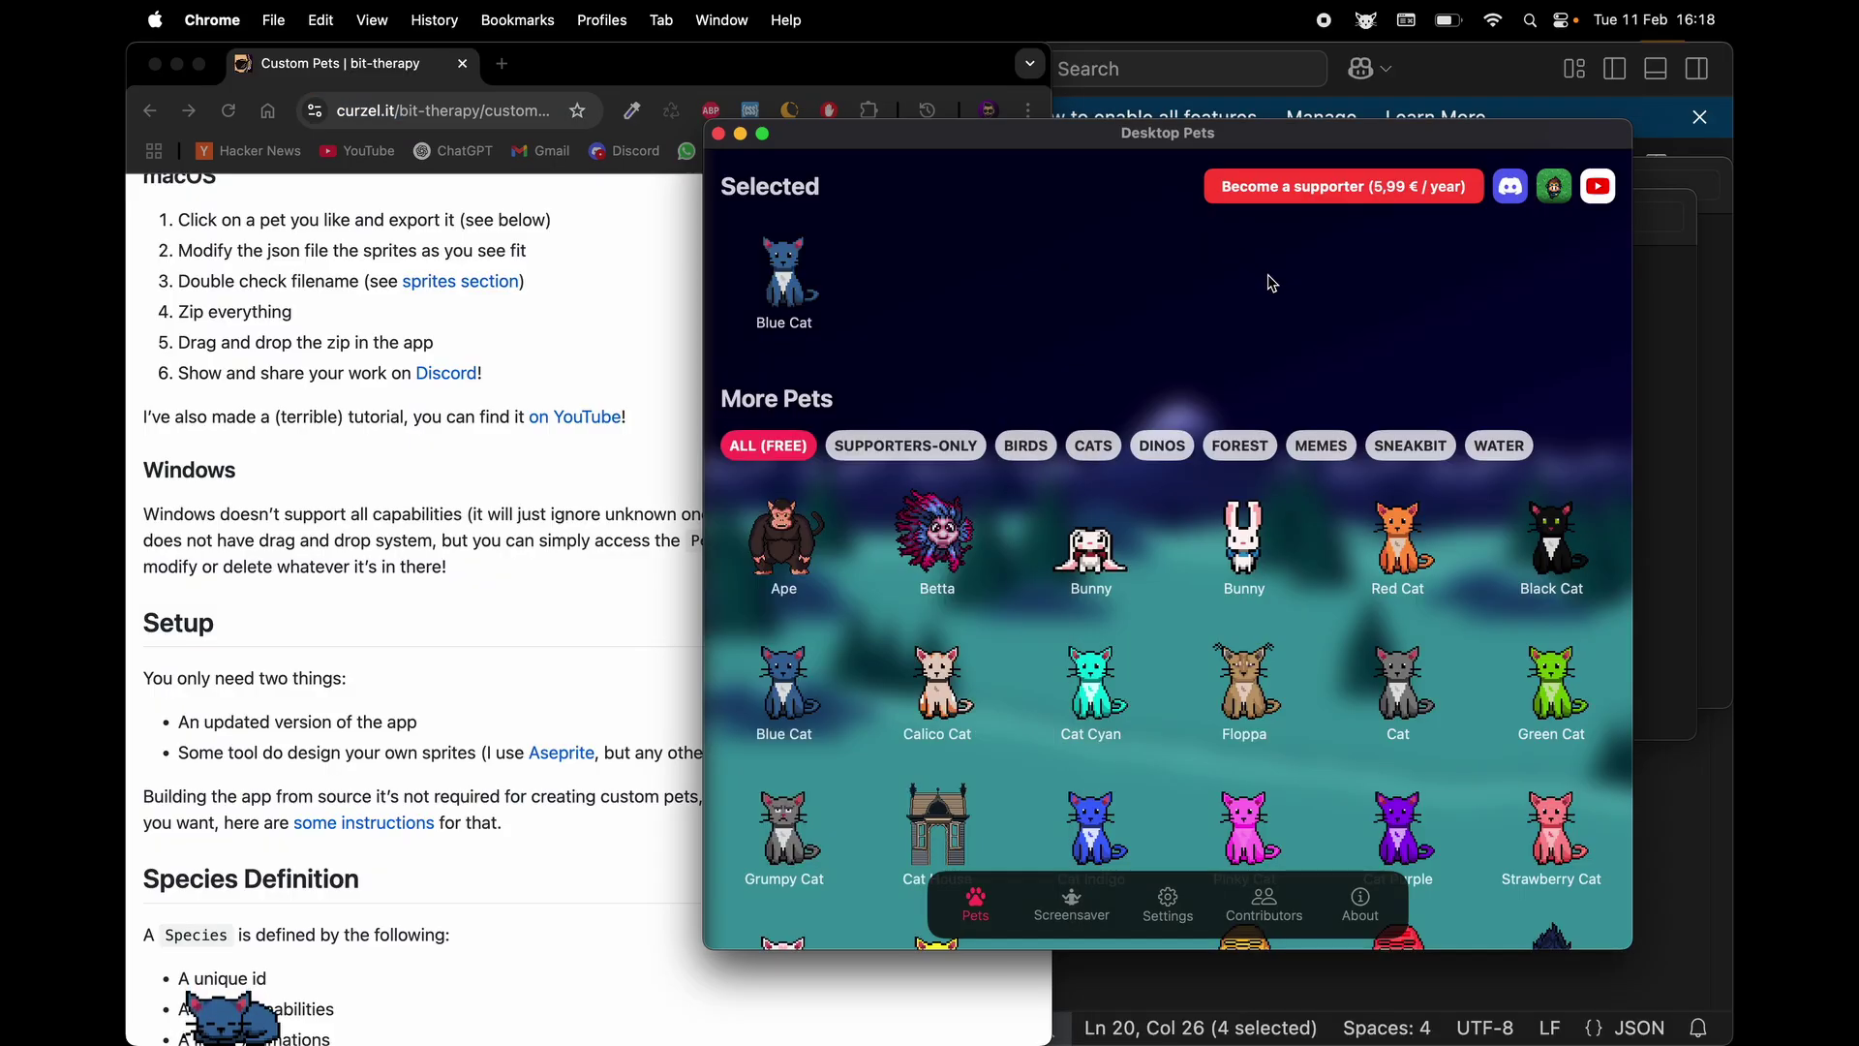
Launch Aseprite via Spotlight and open sneakbitslime_walk.aseprite from recent files
key(super+space)
text(aseprite)
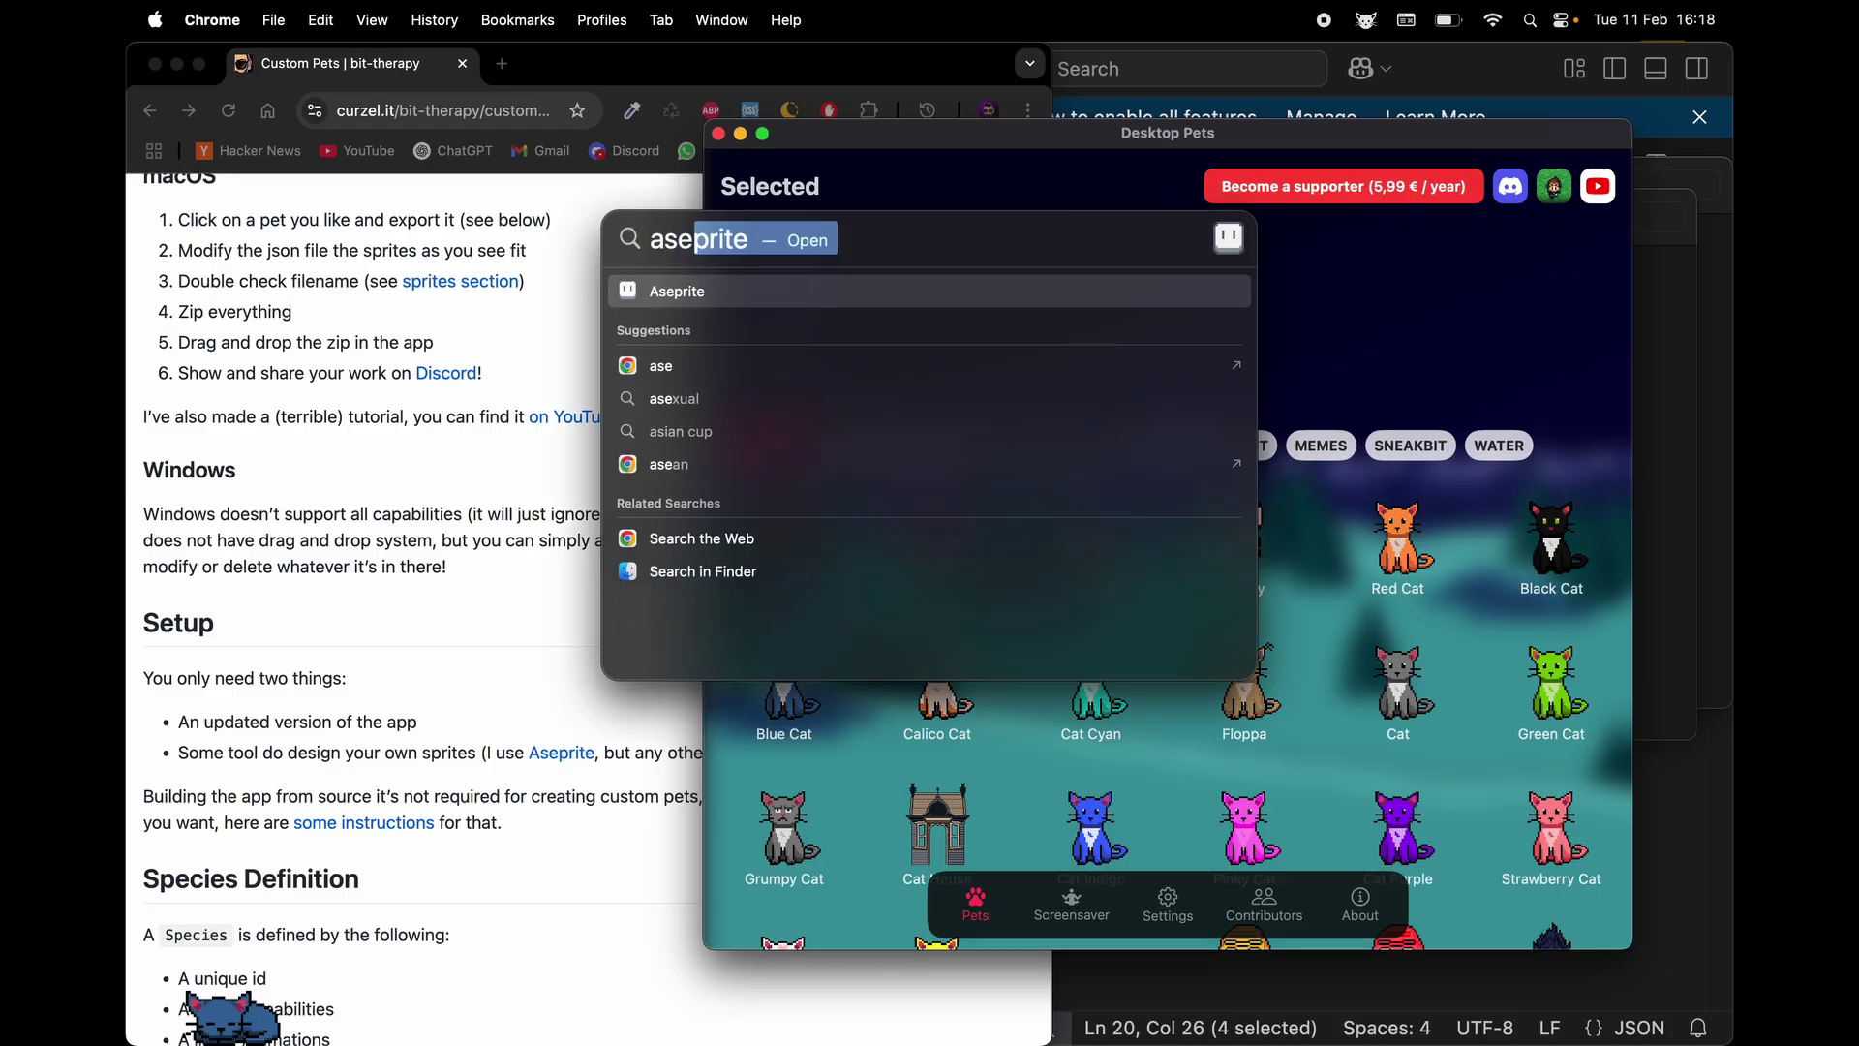
key(Return)
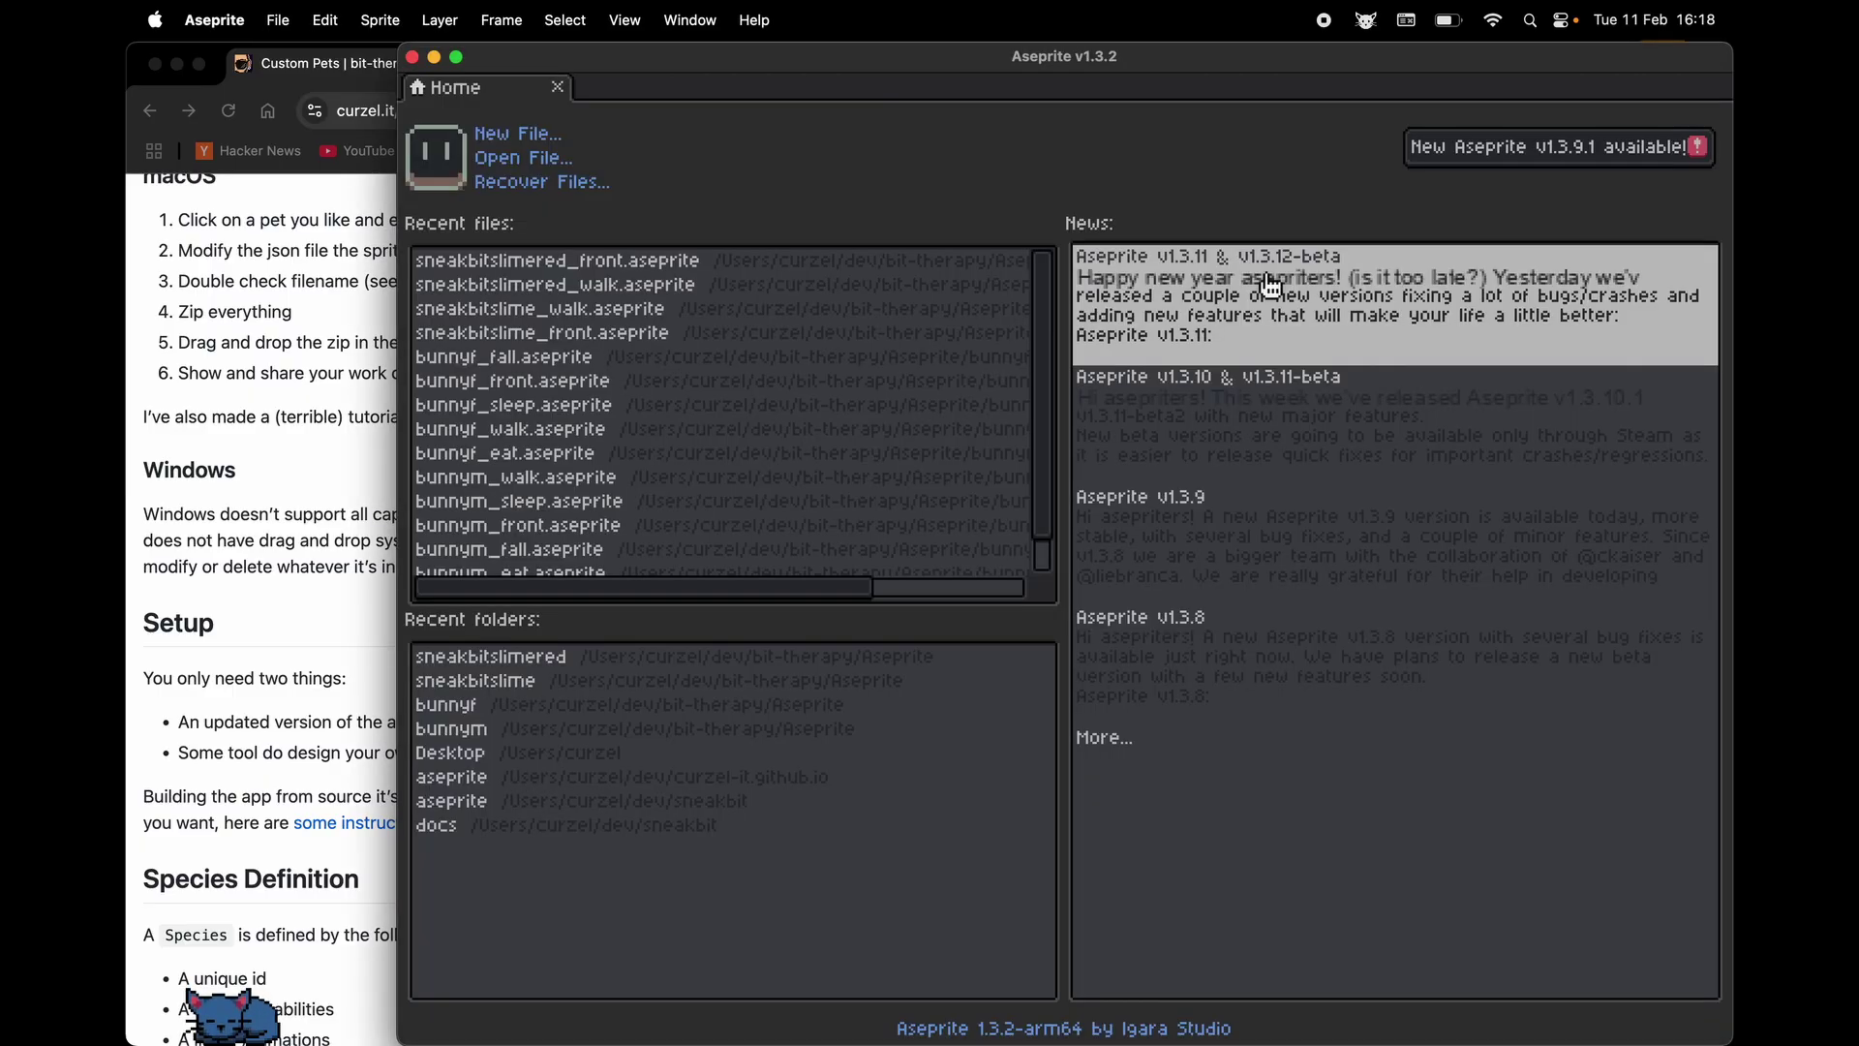
click(688, 310)
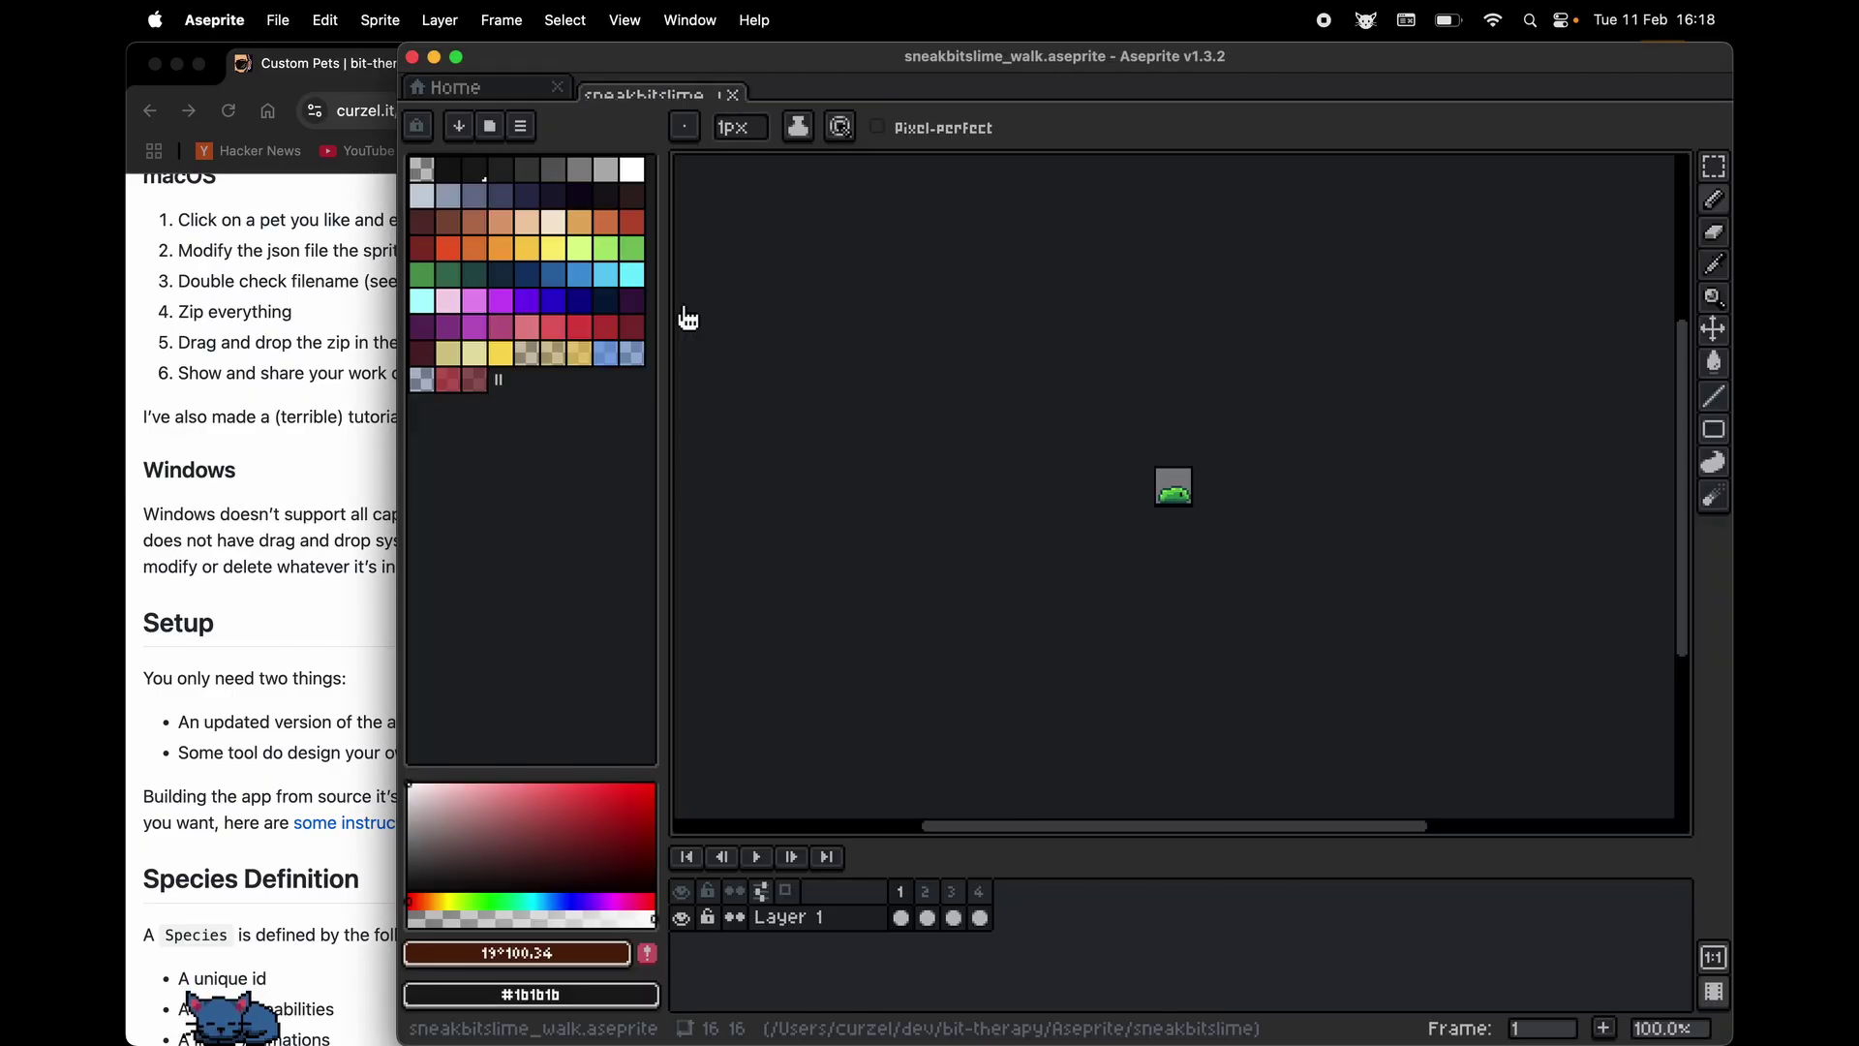
Build a new palette from the sprite's colours
scroll(1346, 471, up, 4)
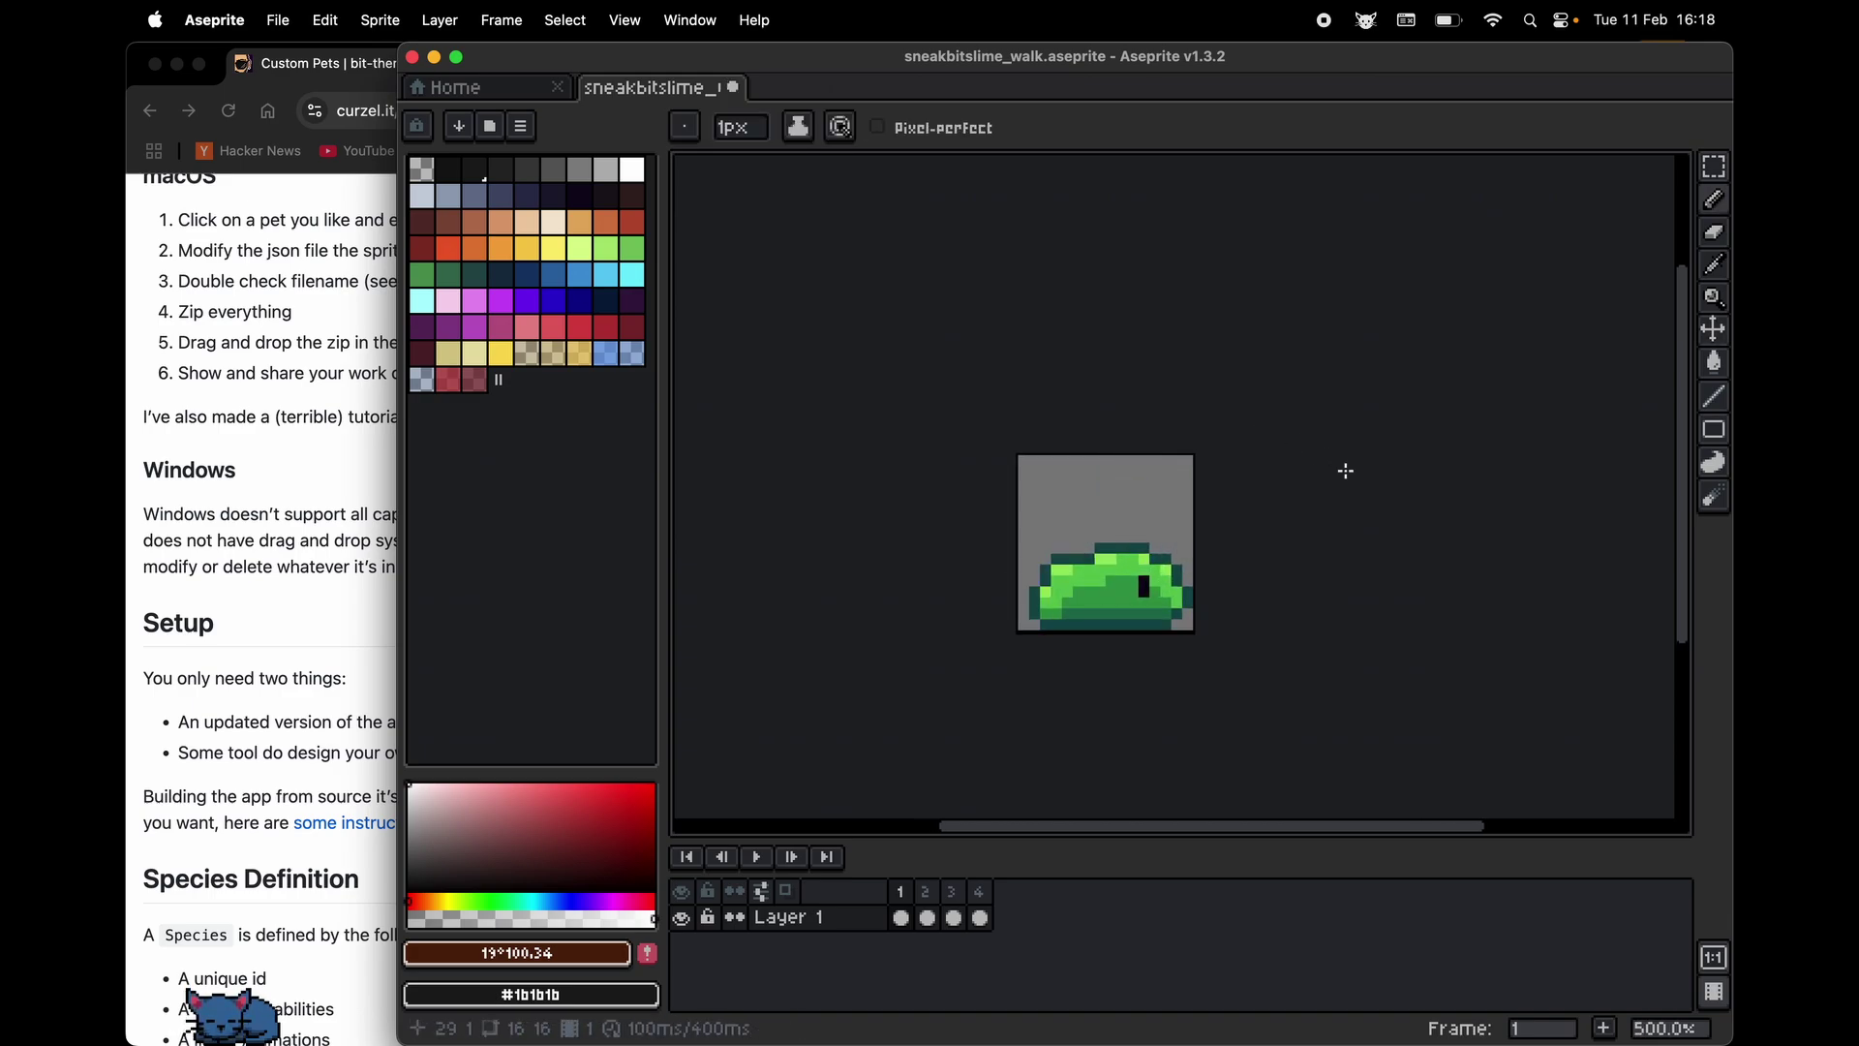
click(521, 127)
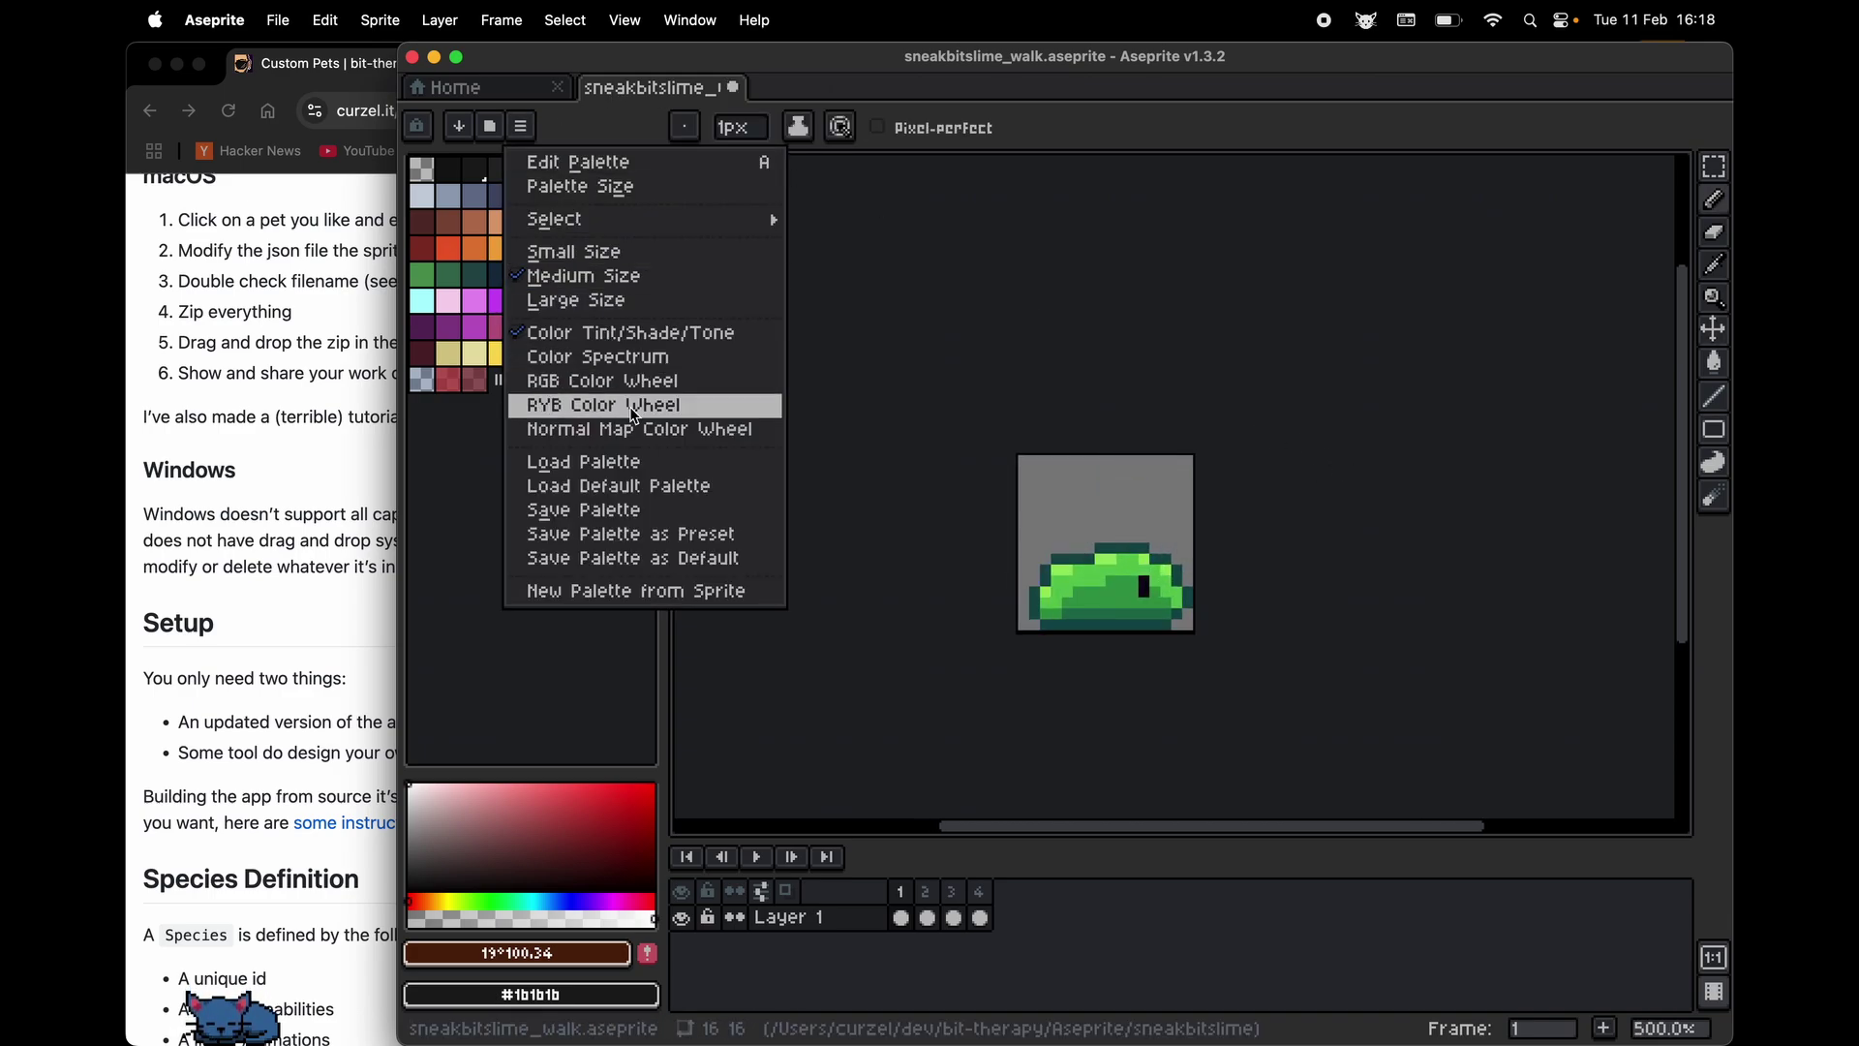
click(651, 591)
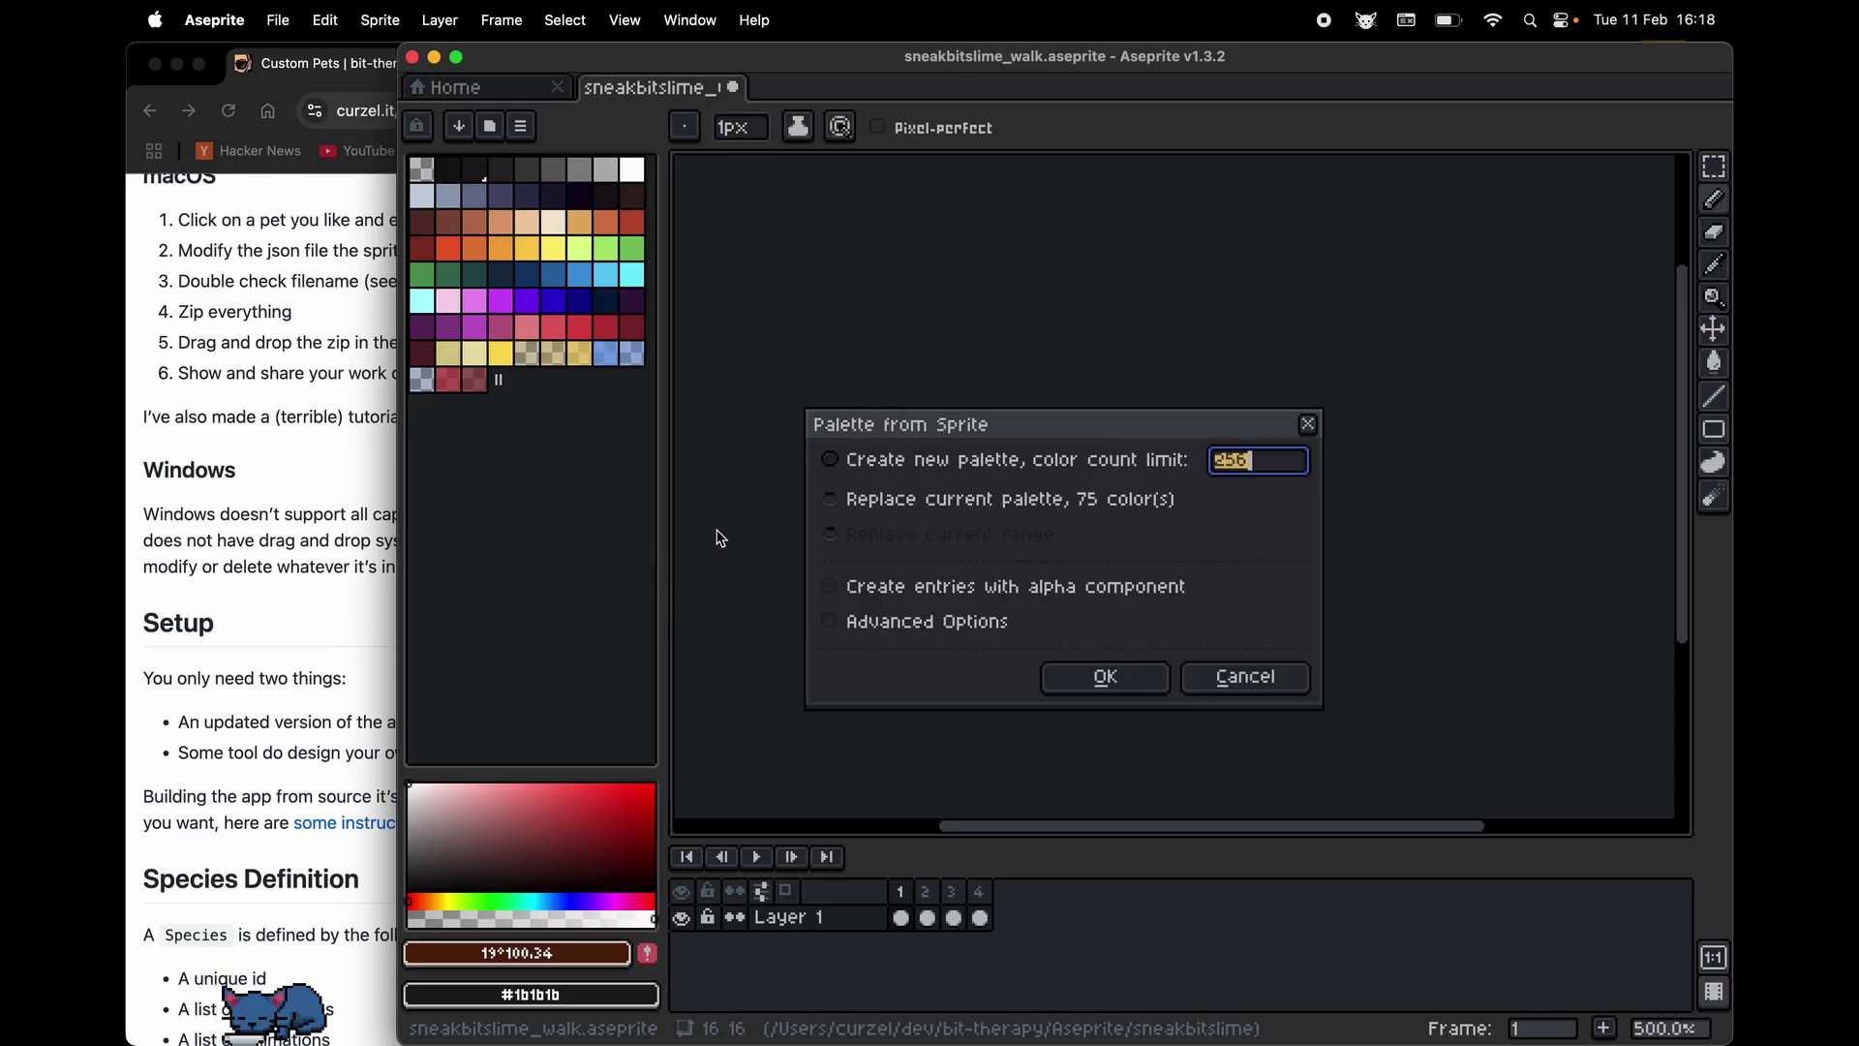
click(1113, 682)
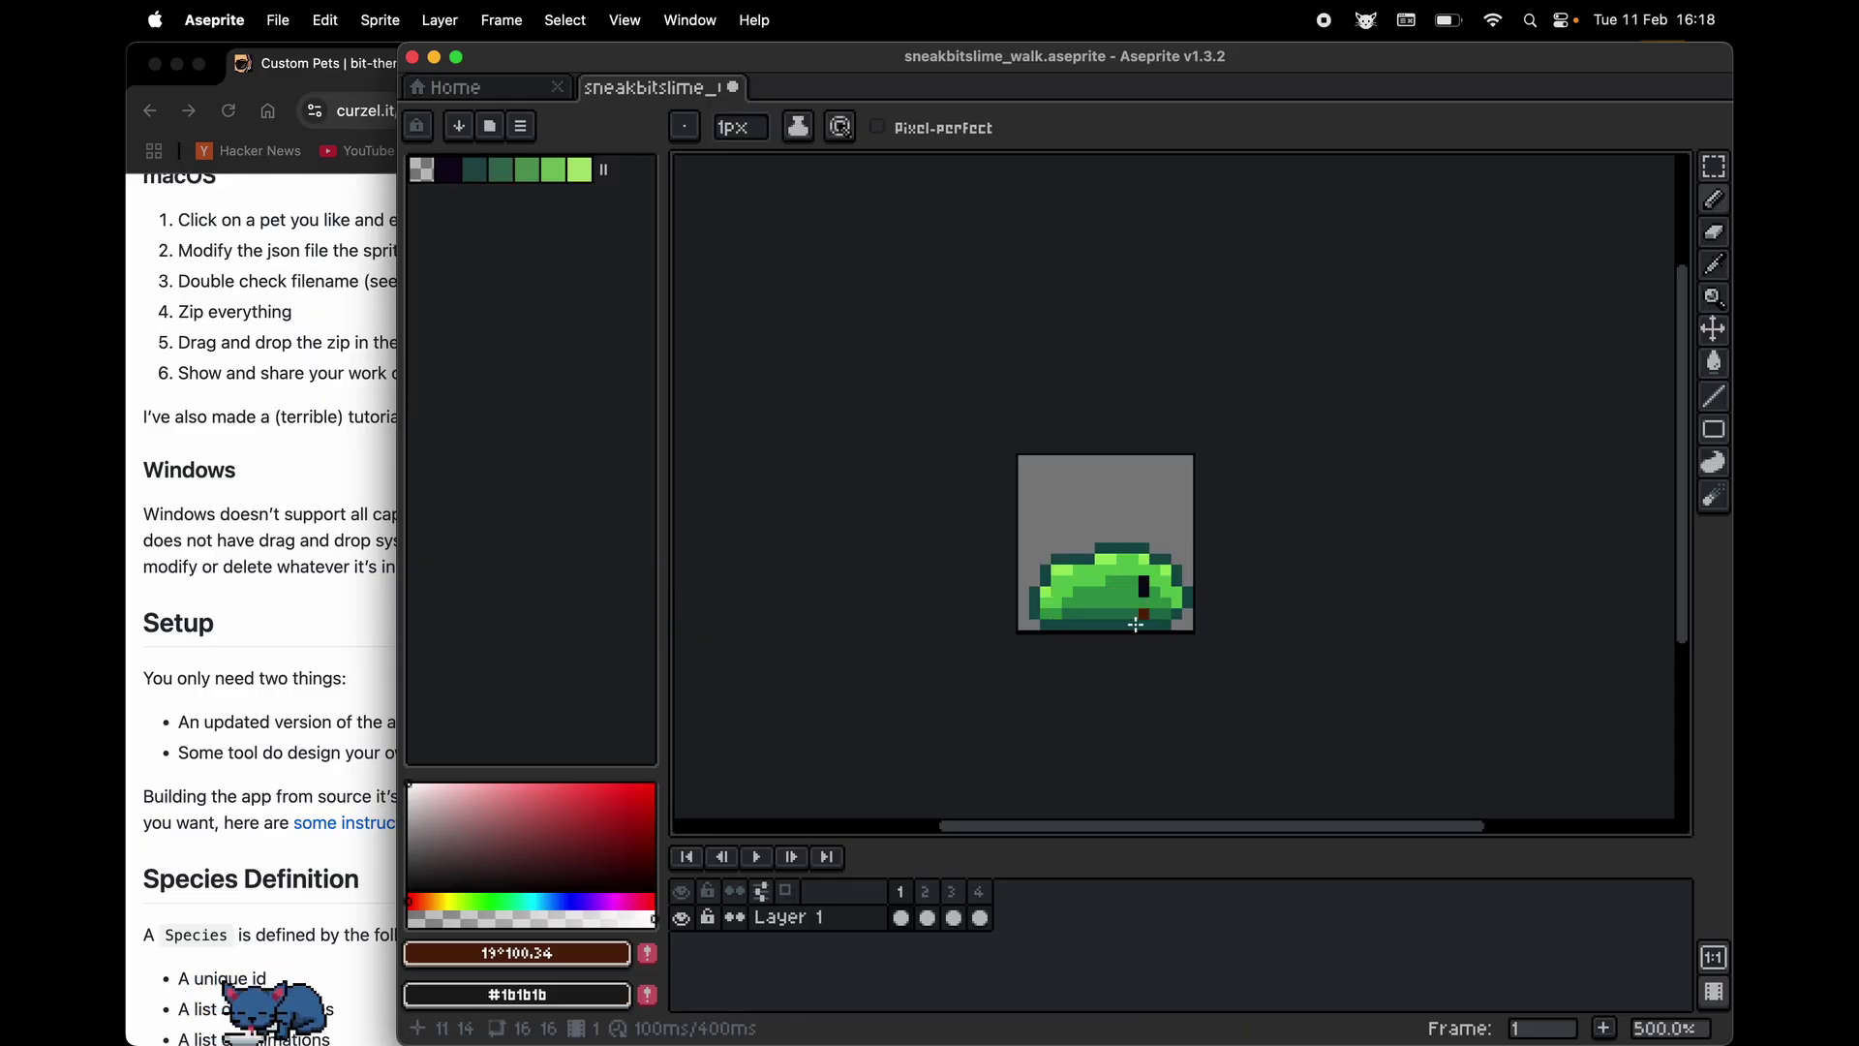
Try shifting the outline colour's hue to dark red, then undo the change
click(474, 171)
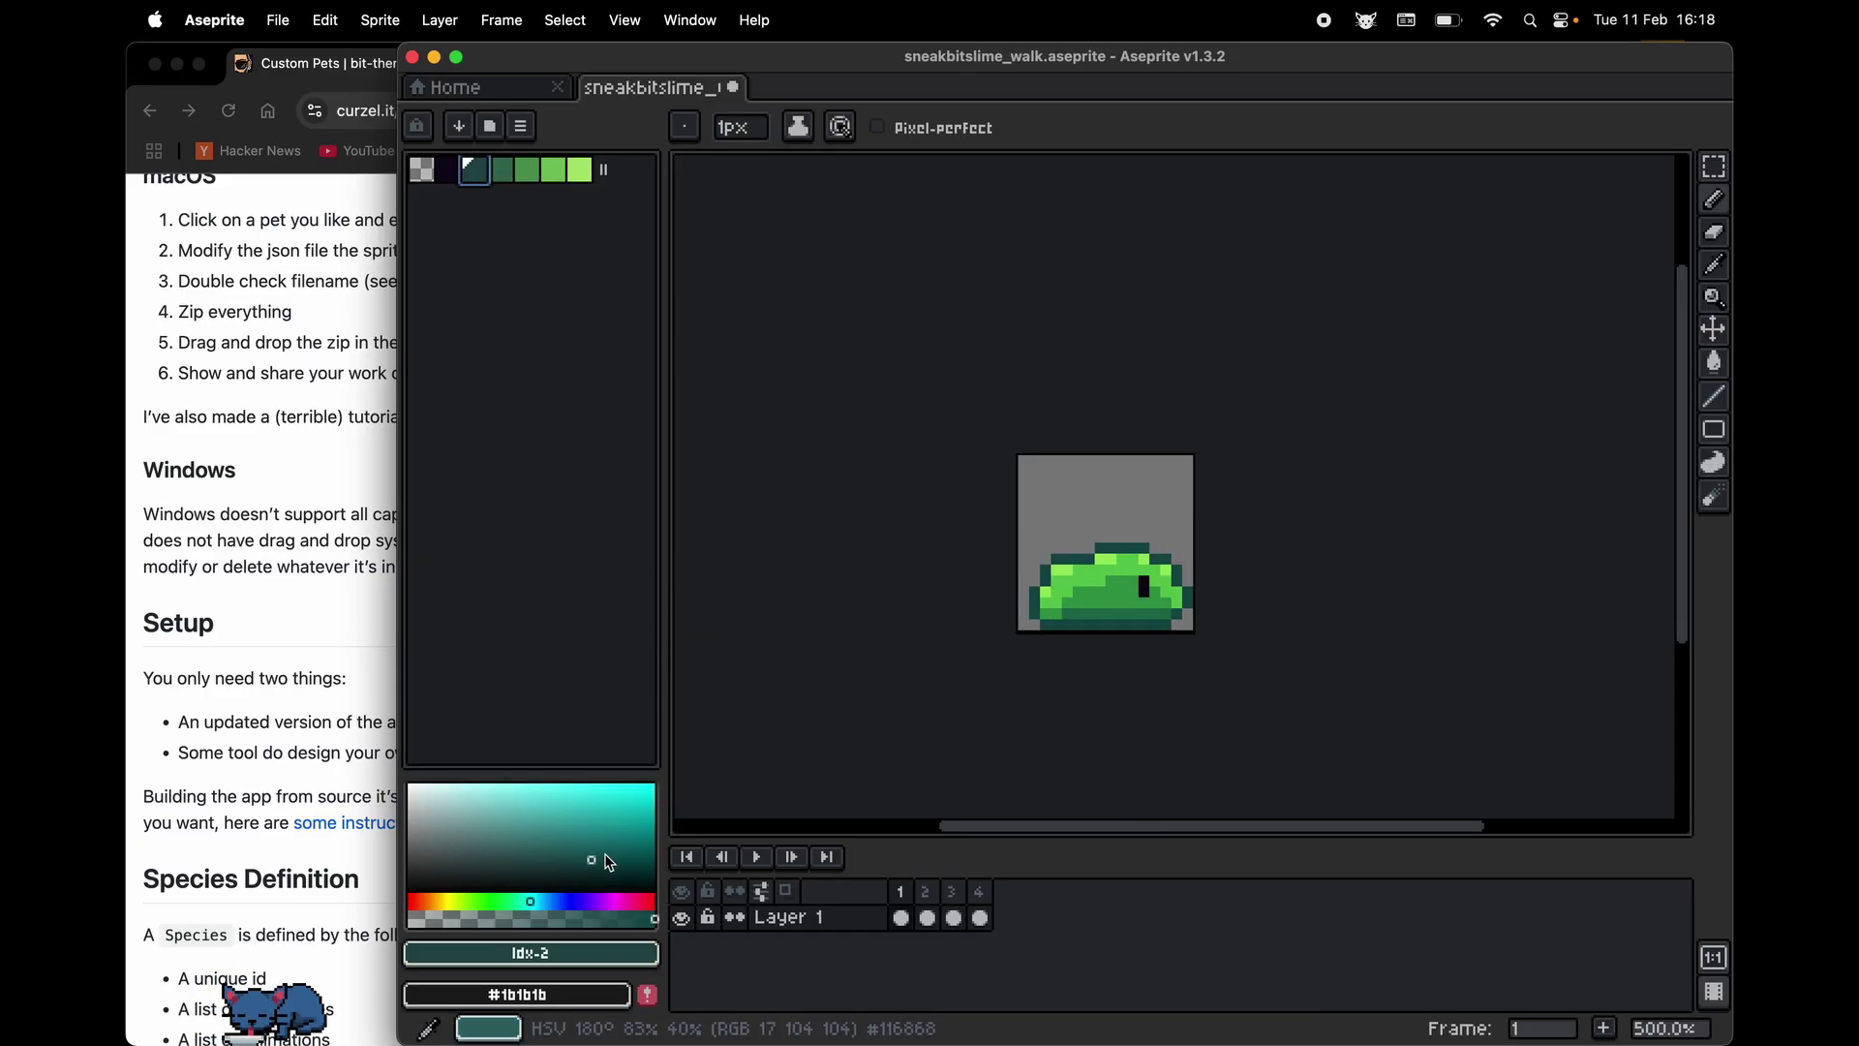
key(F4)
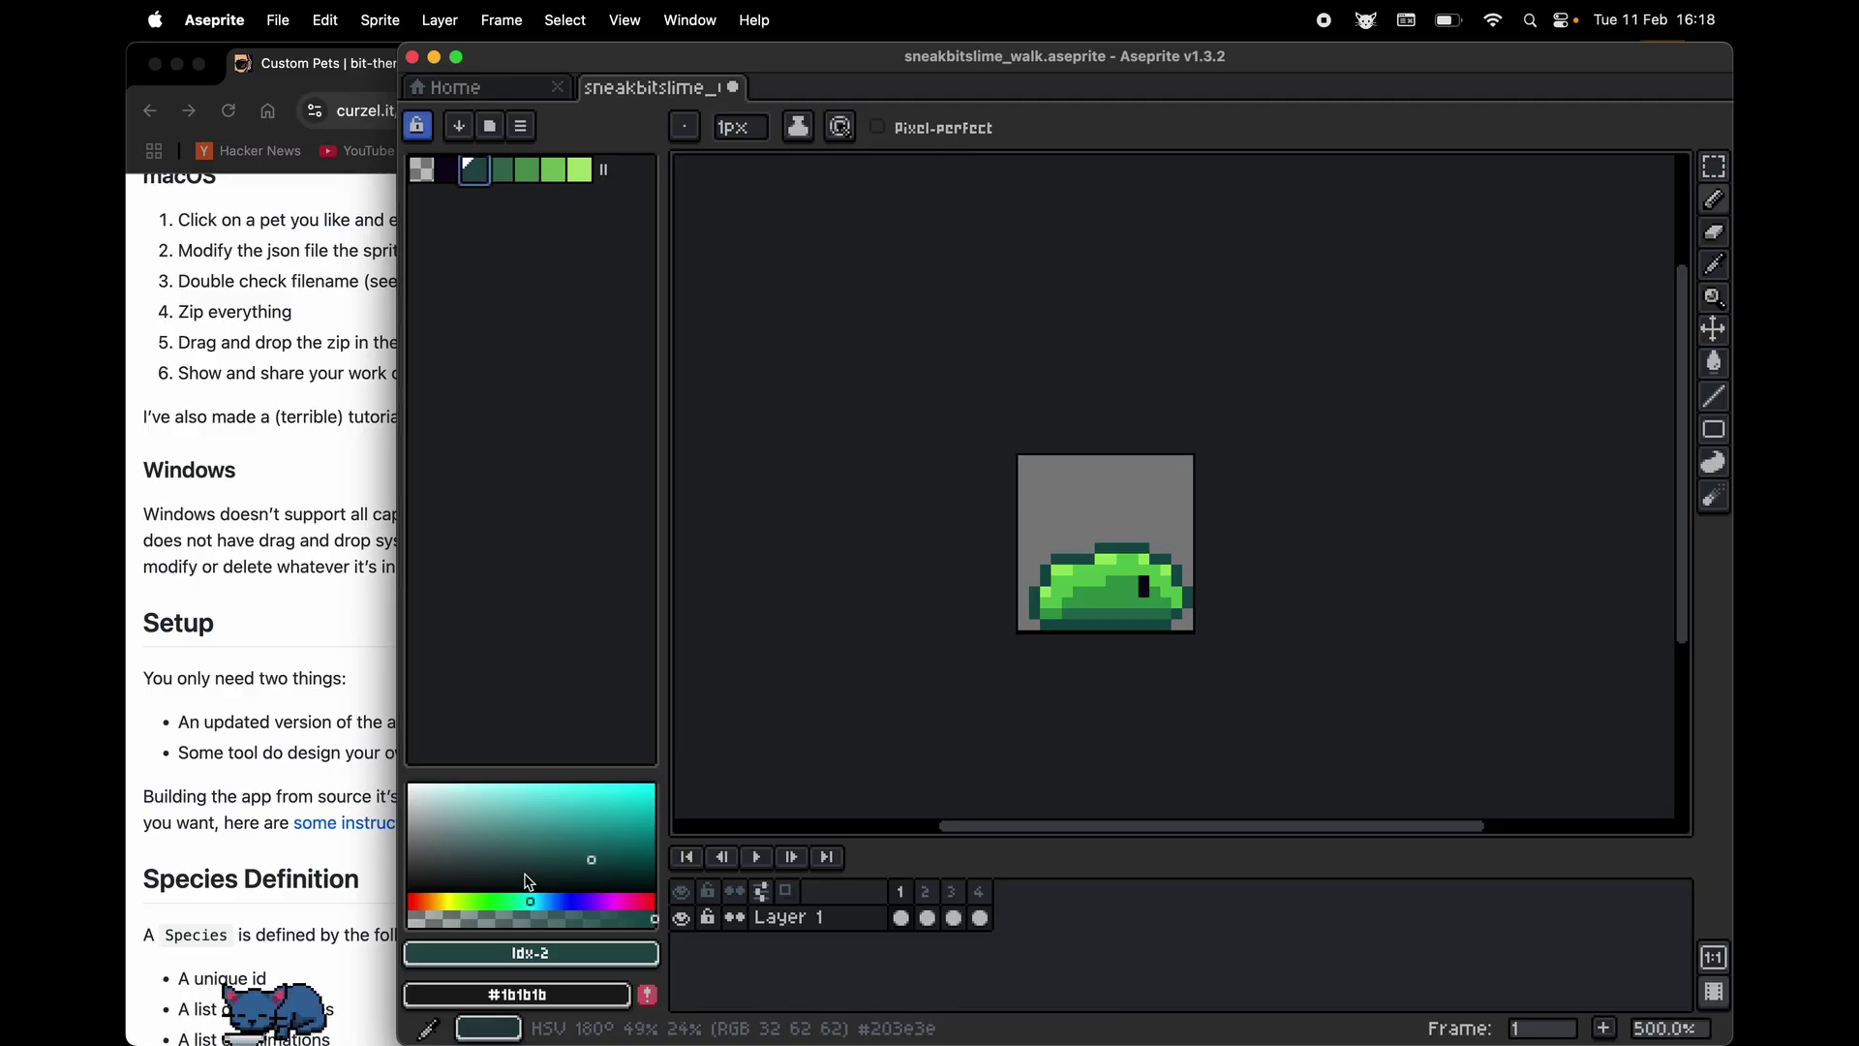
drag(433, 909, 375, 901)
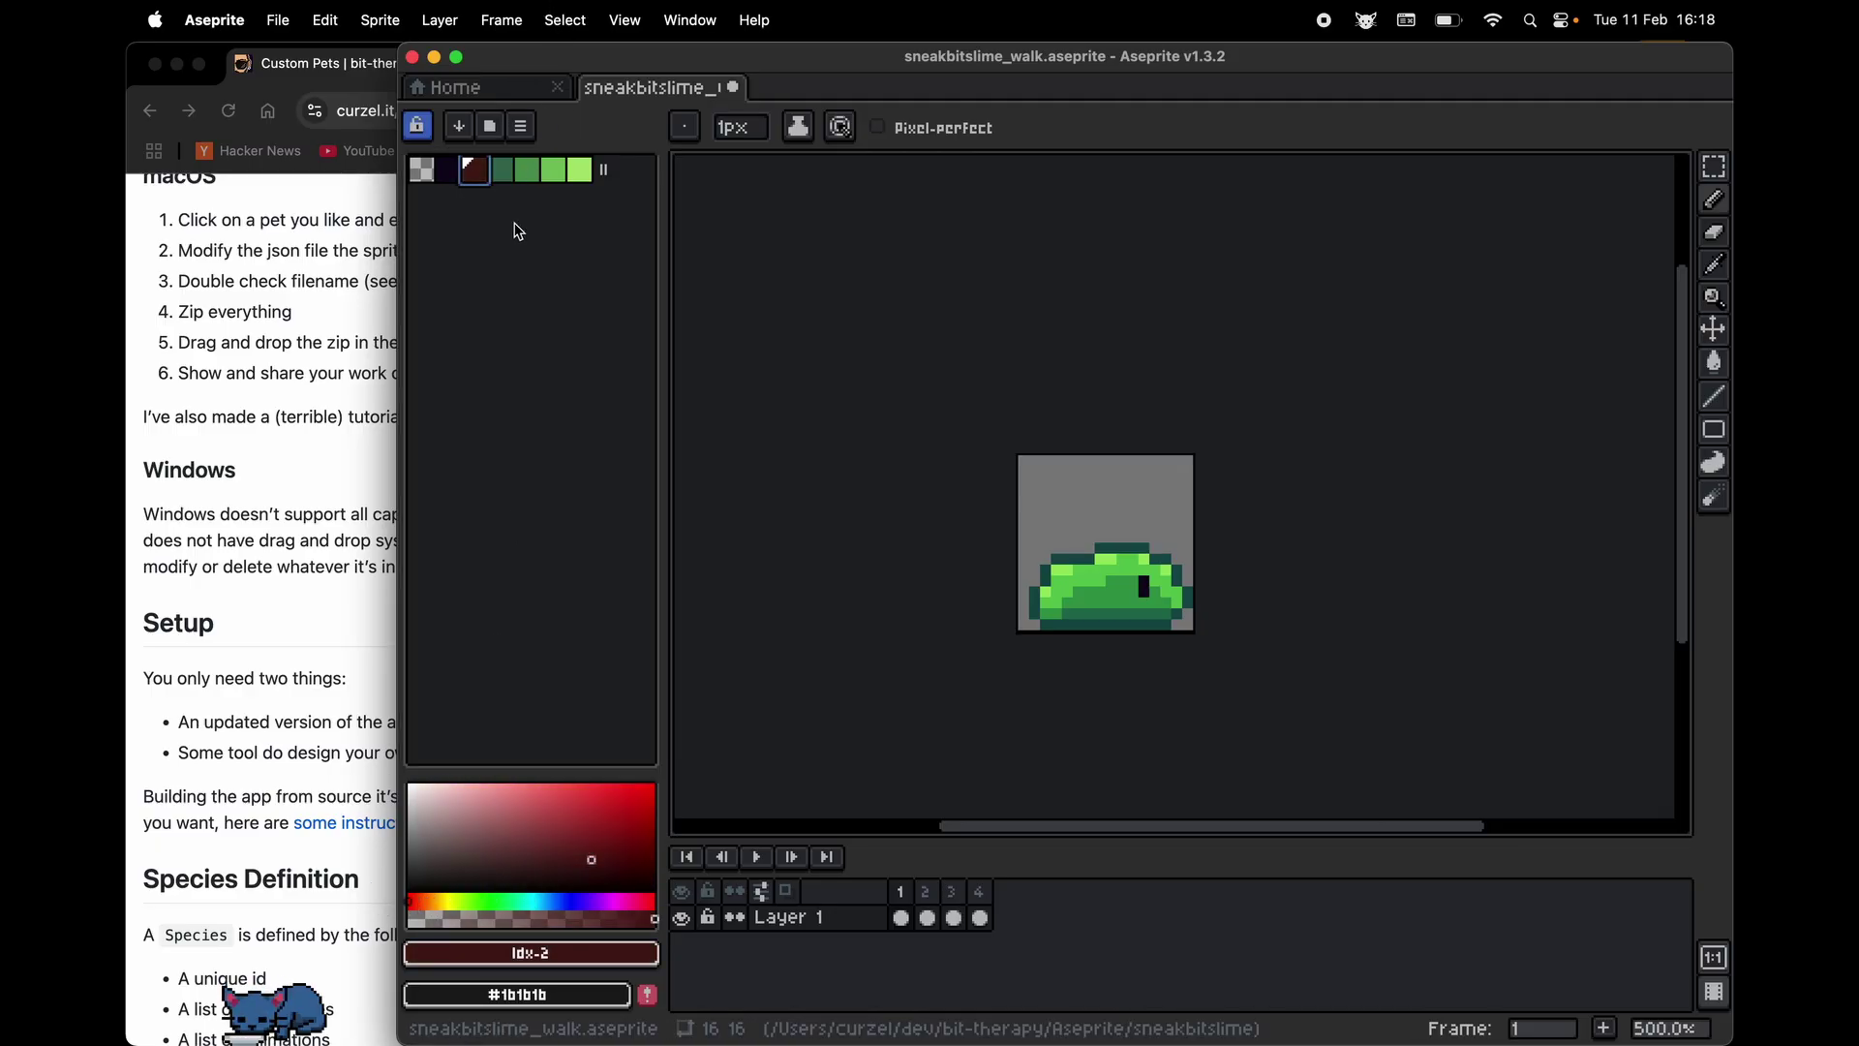
key(bracketright)
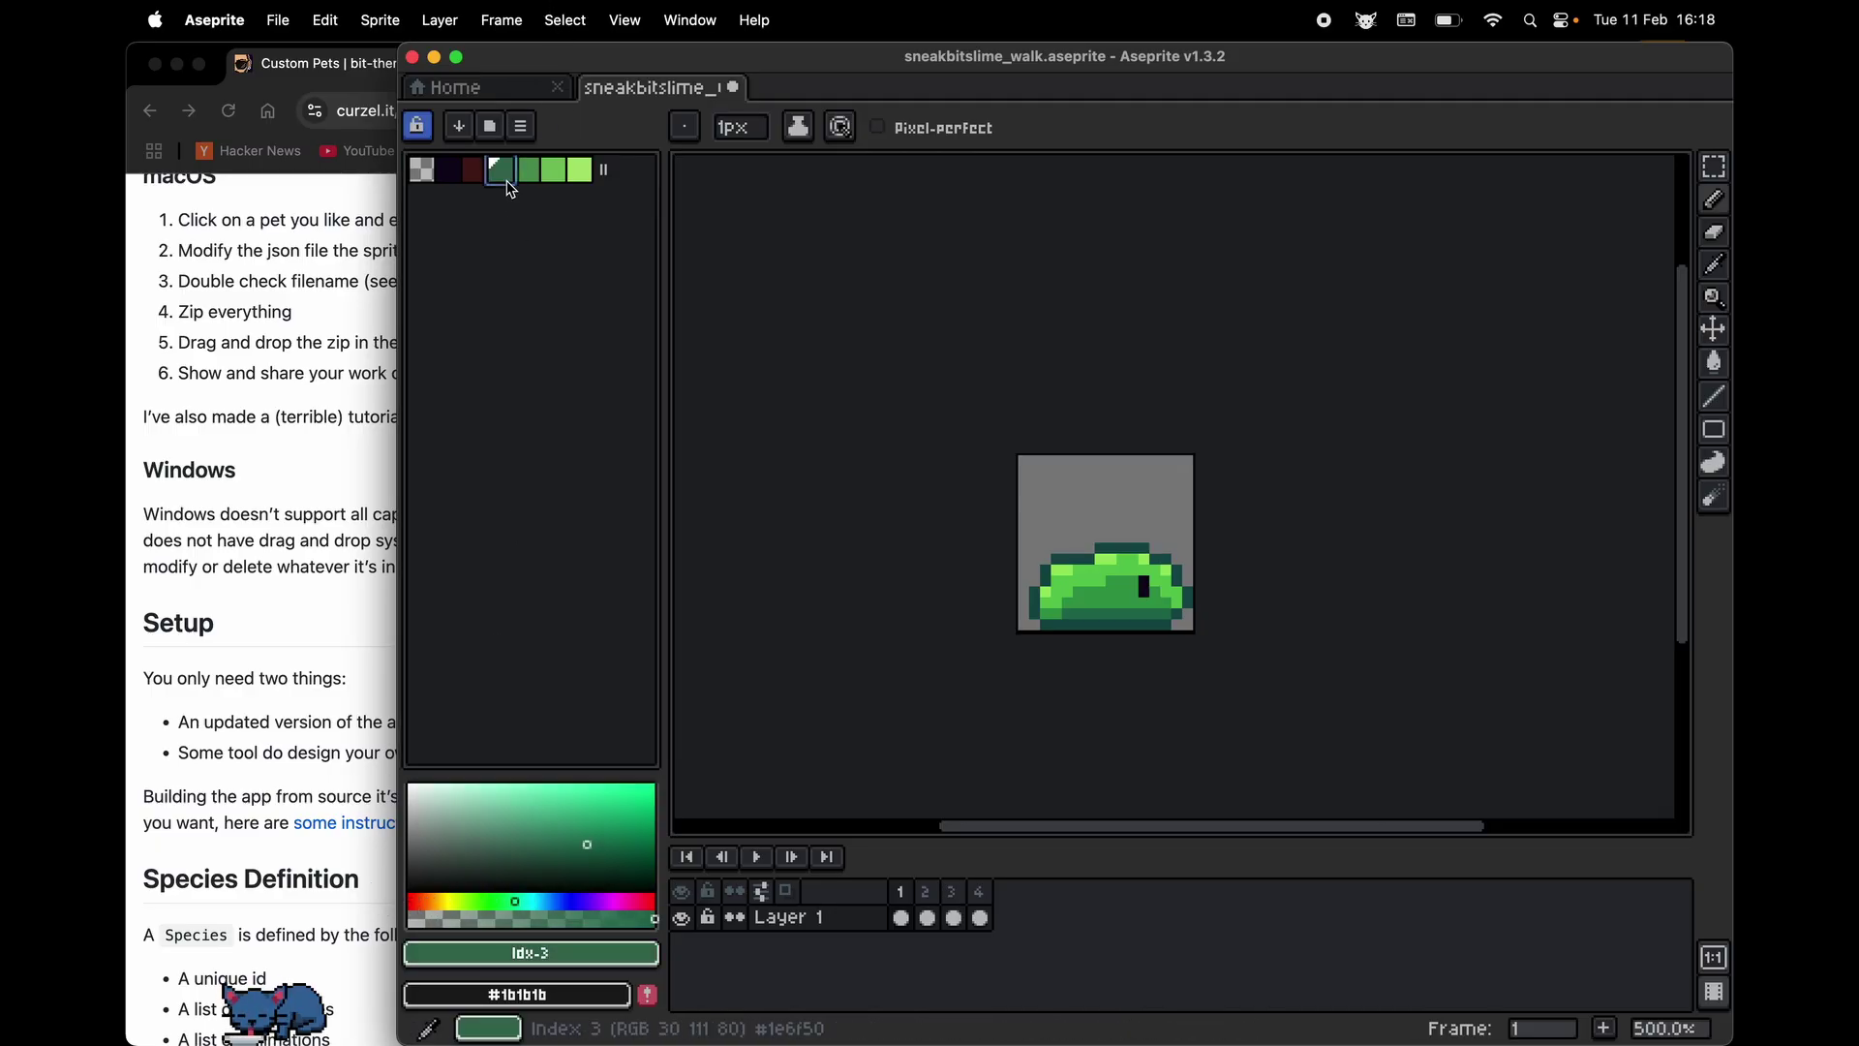
click(381, 20)
key(Escape)
key(super+z)
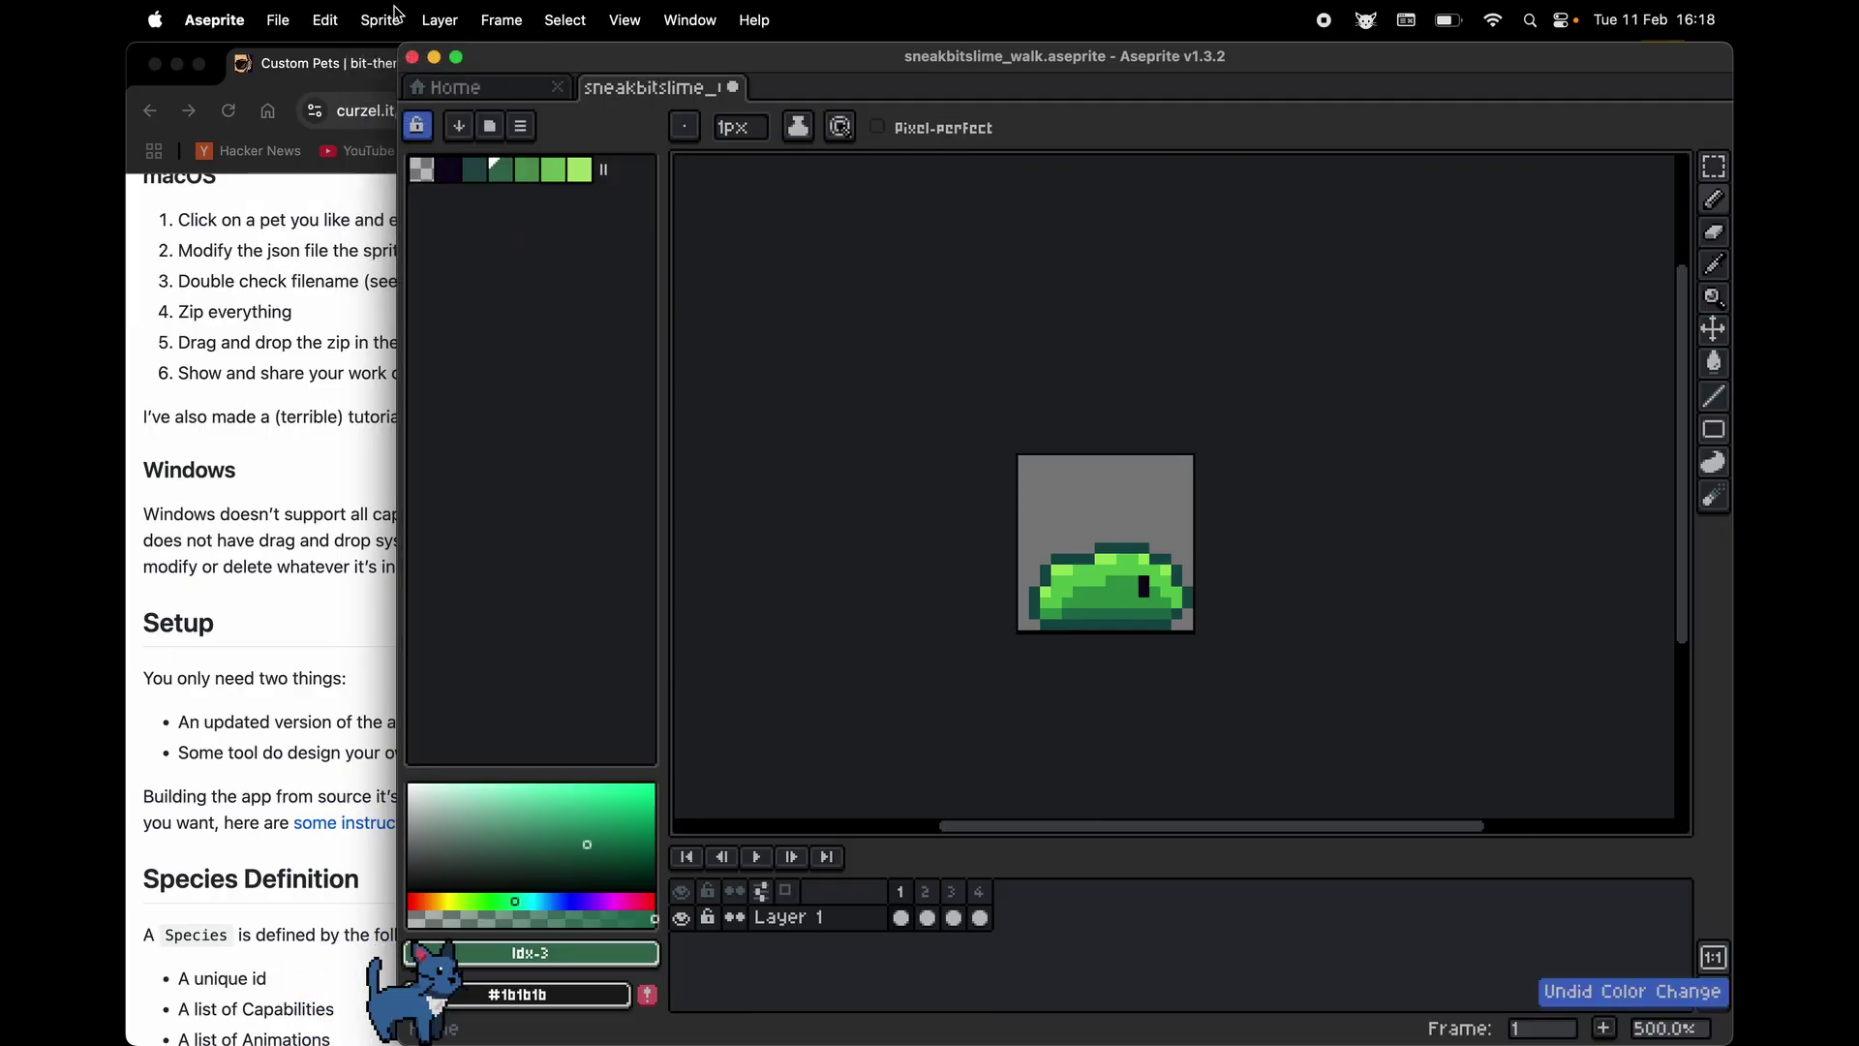
Switch the sprite to indexed colour mode and recolour the outline dark red
click(381, 19)
mouse_move(465, 84)
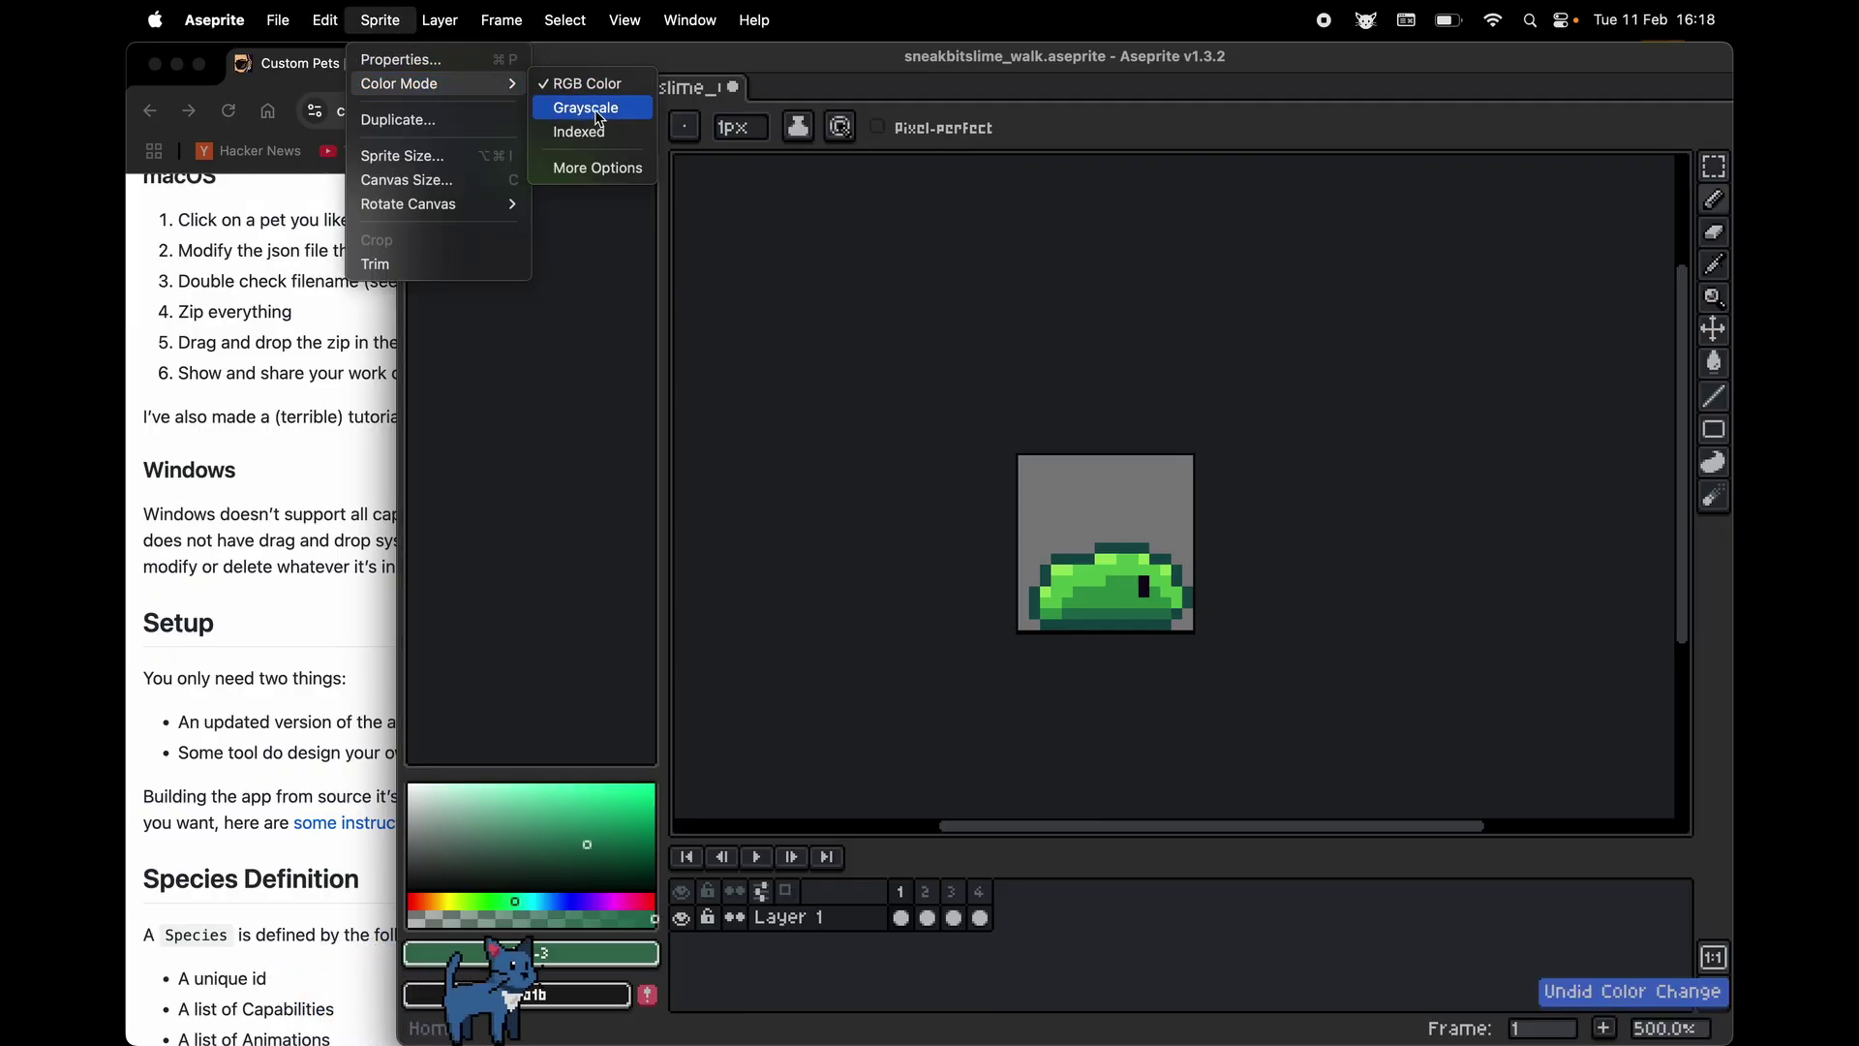
click(612, 144)
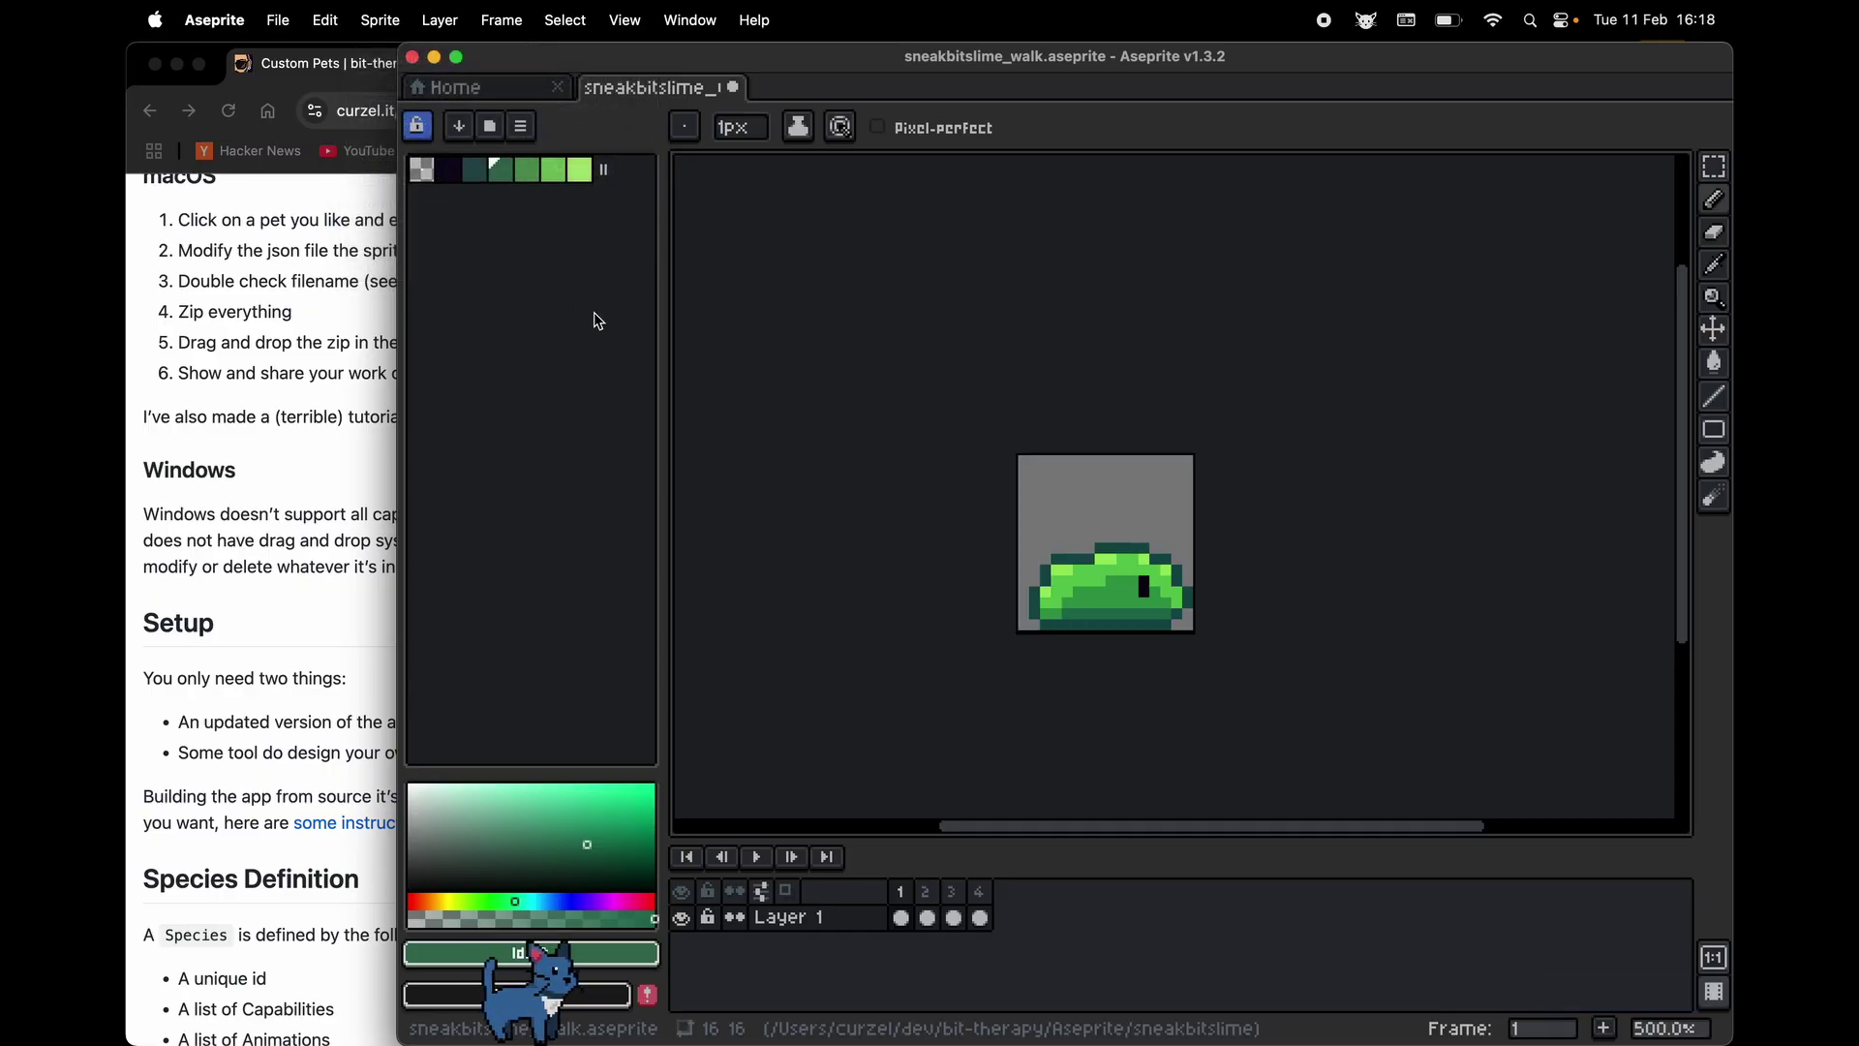
click(474, 170)
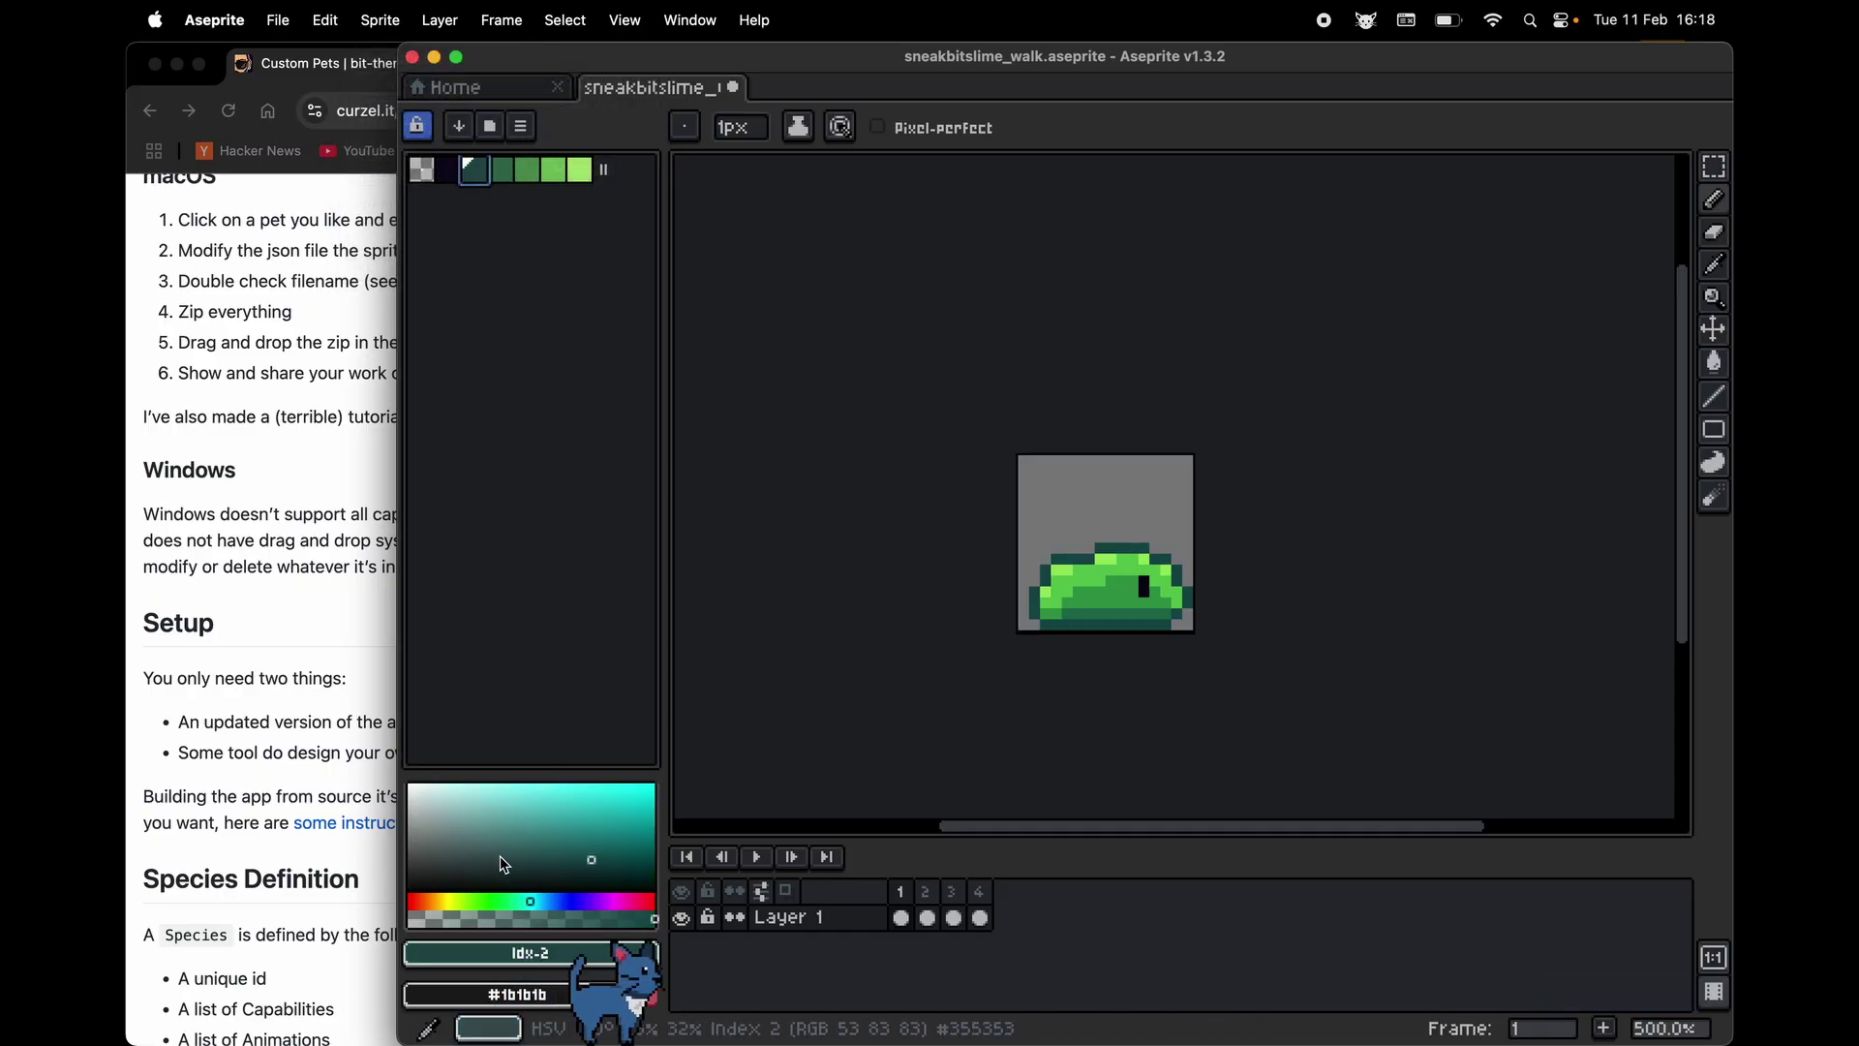
click(406, 902)
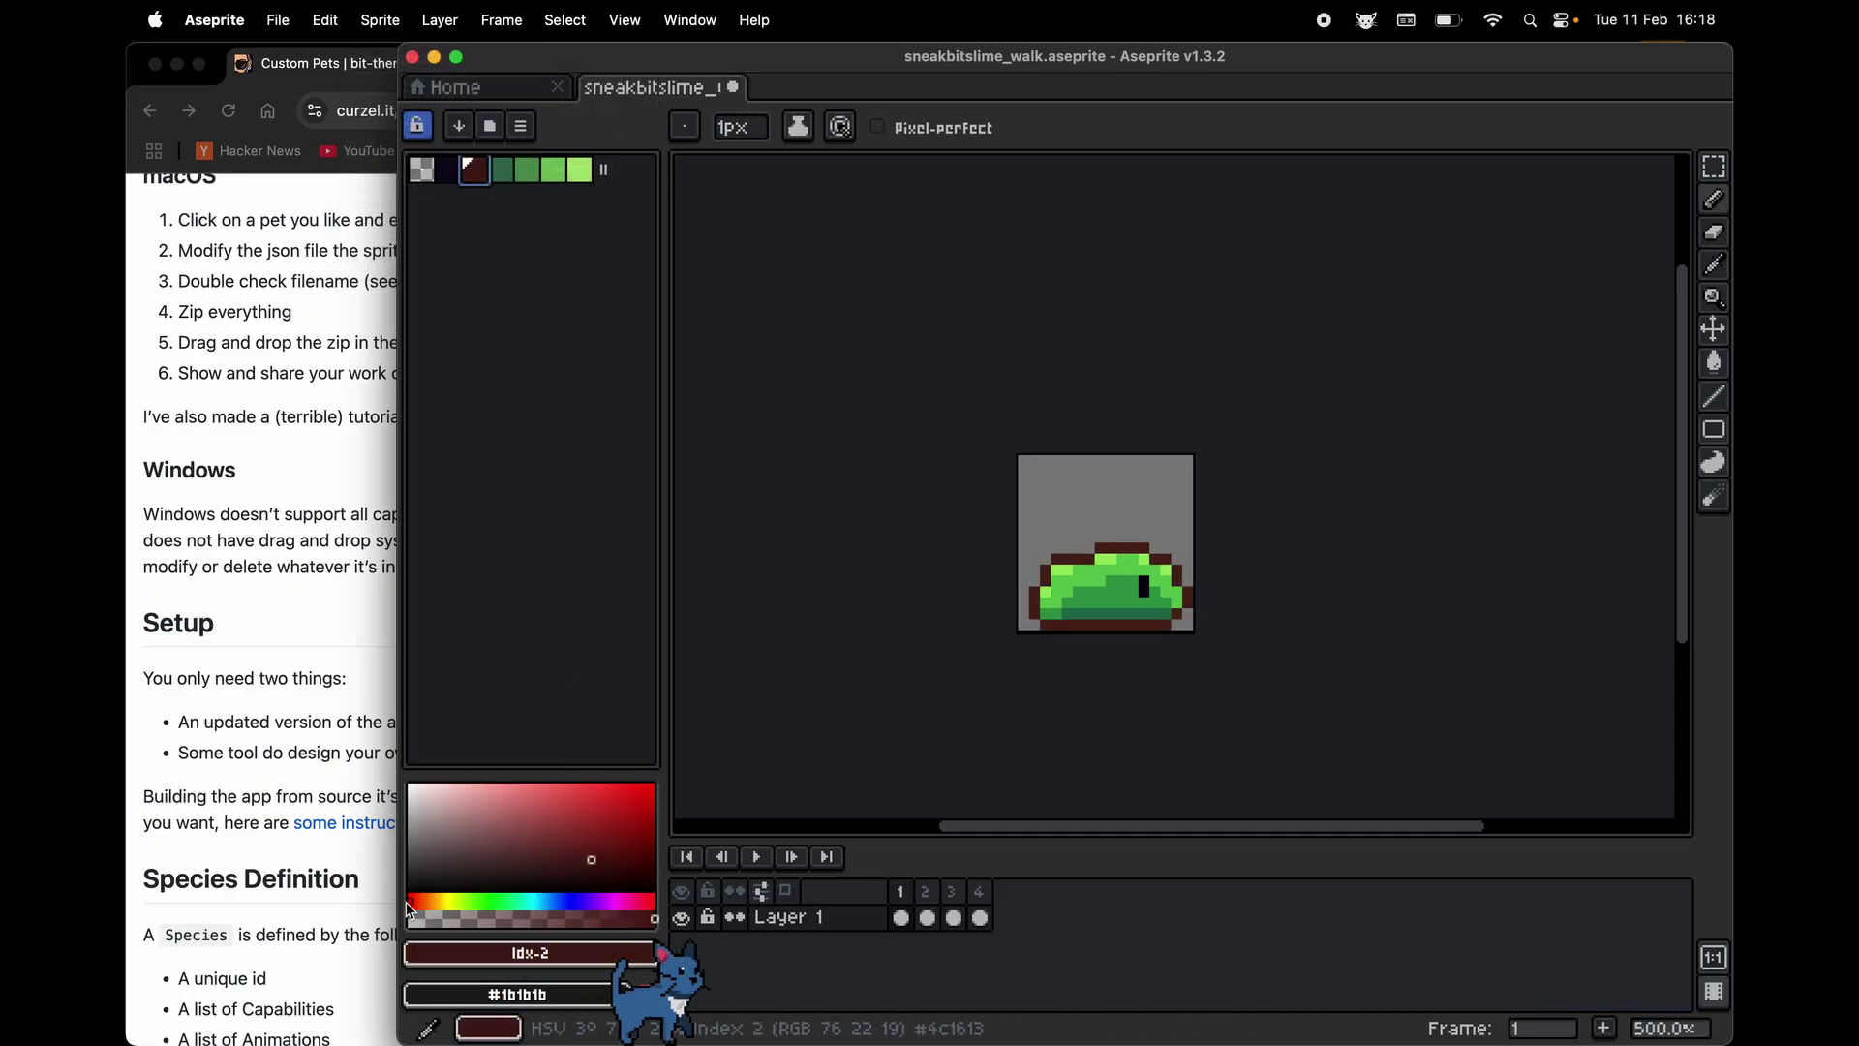
Recolour the remaining green body and highlight palette shades red
click(516, 177)
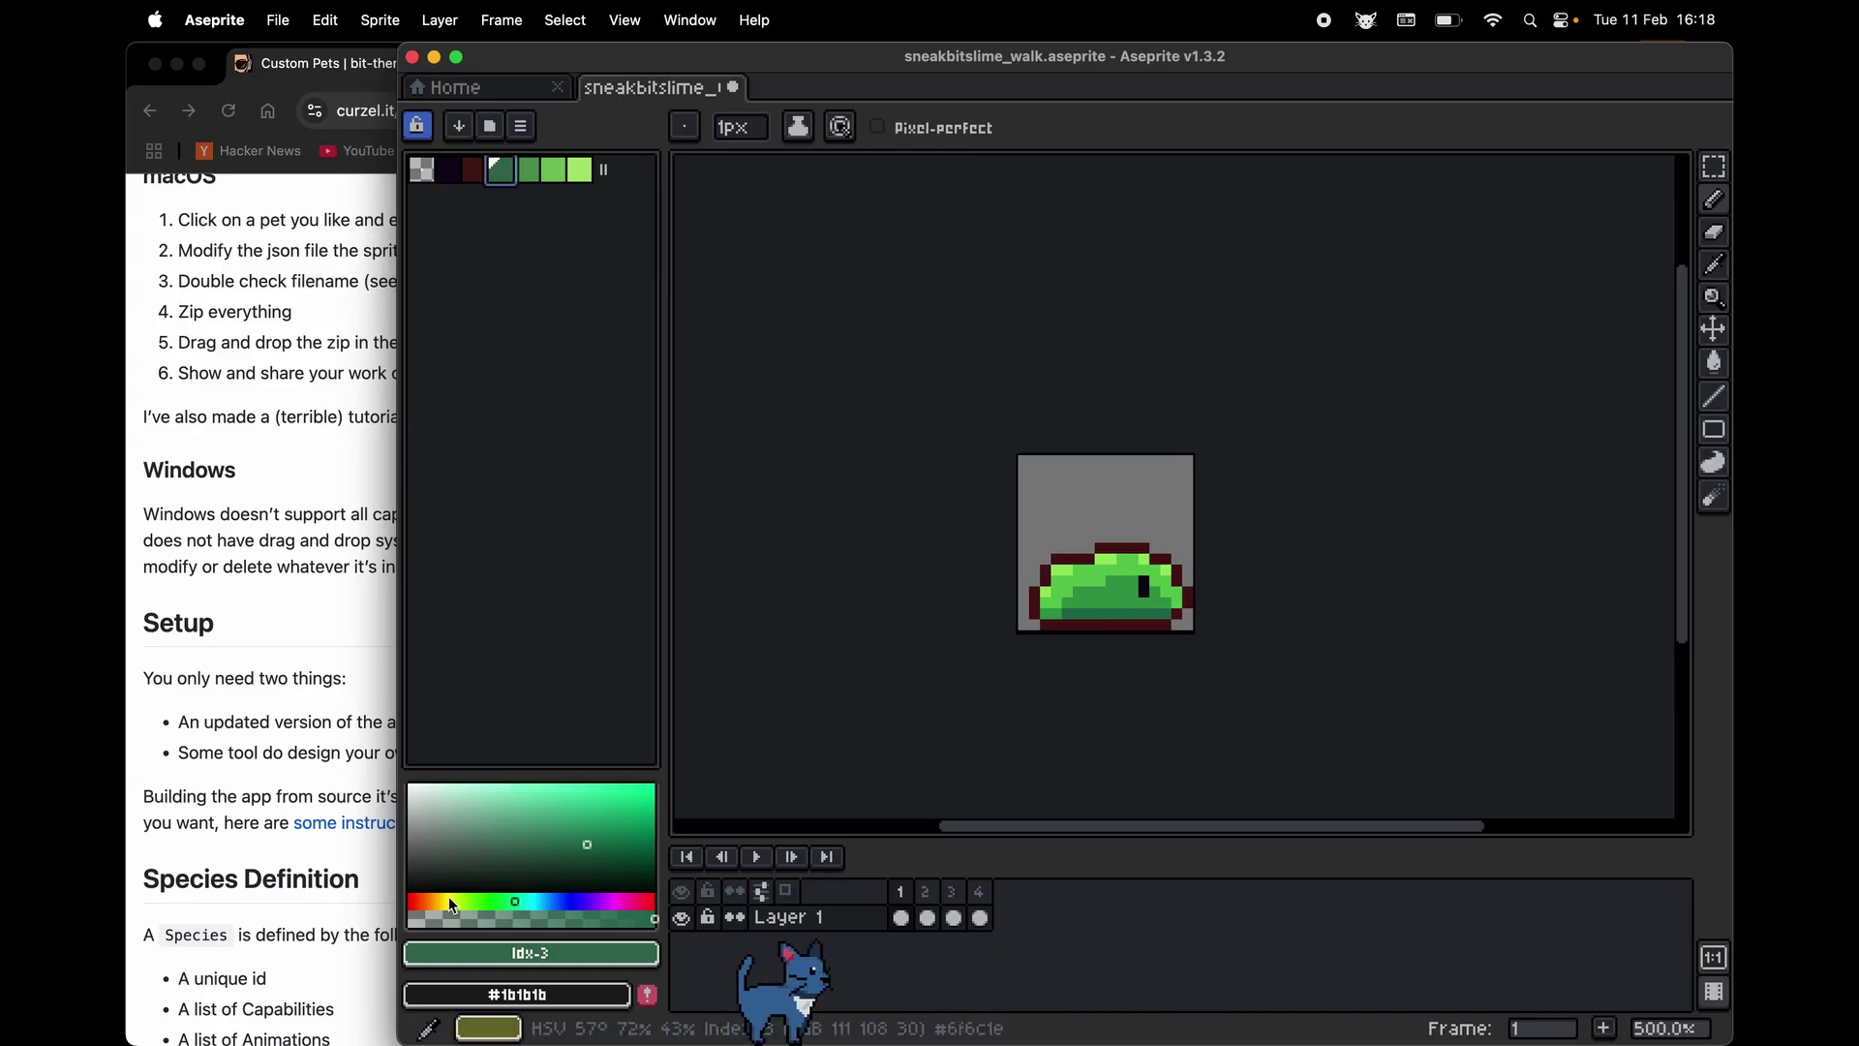
key(bracketleft)
key(bracketright)
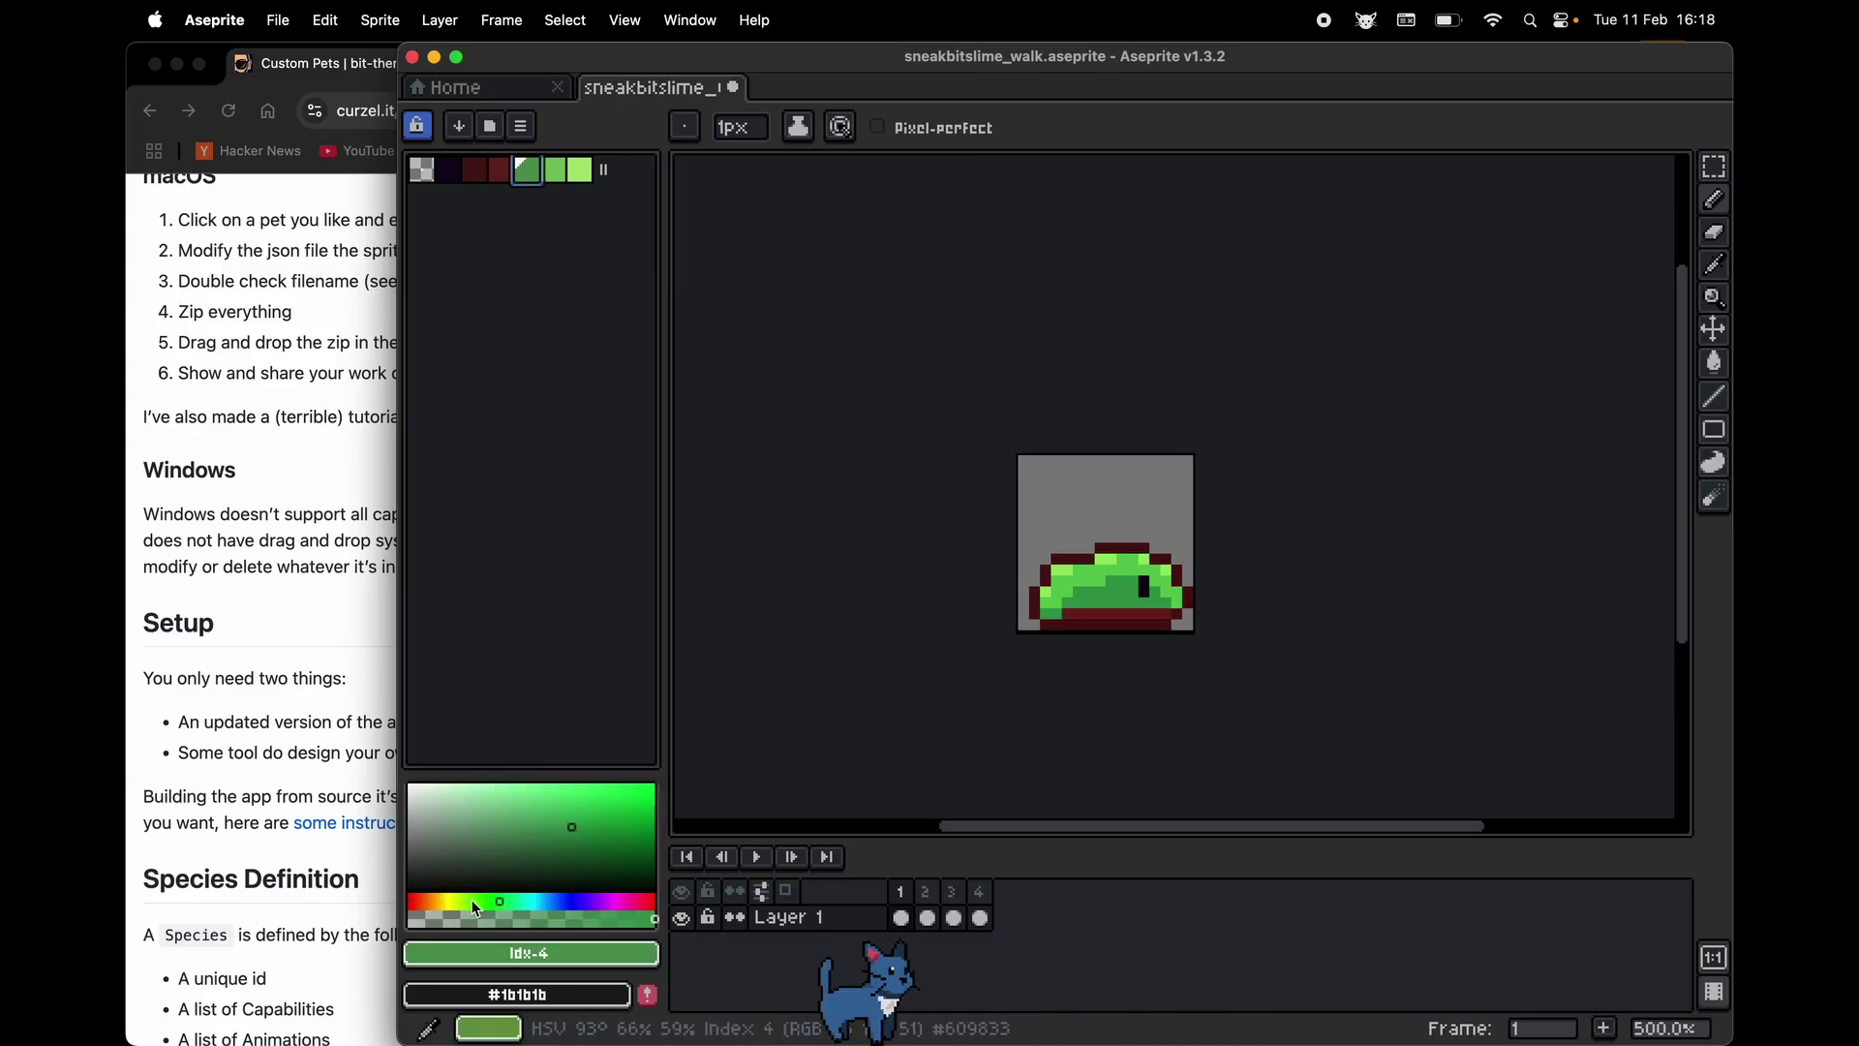
click(407, 901)
key(bracketright)
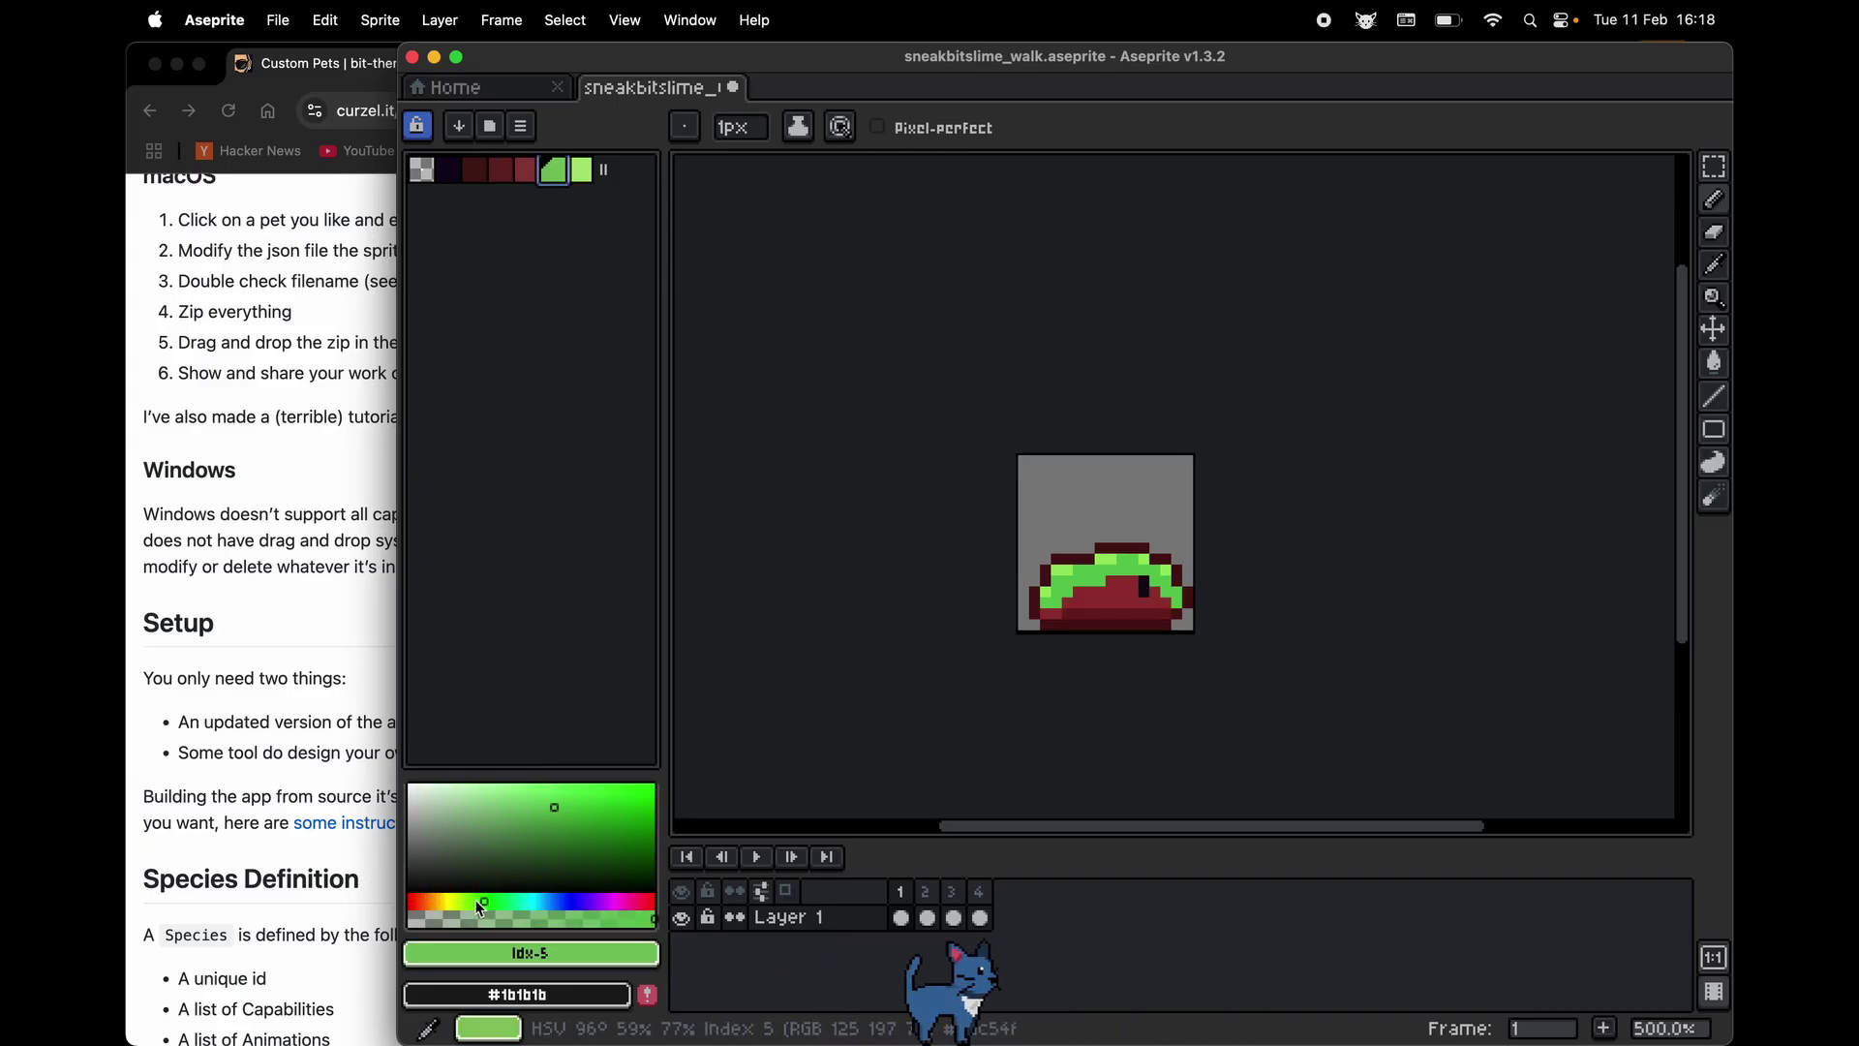
click(408, 901)
key(bracketright)
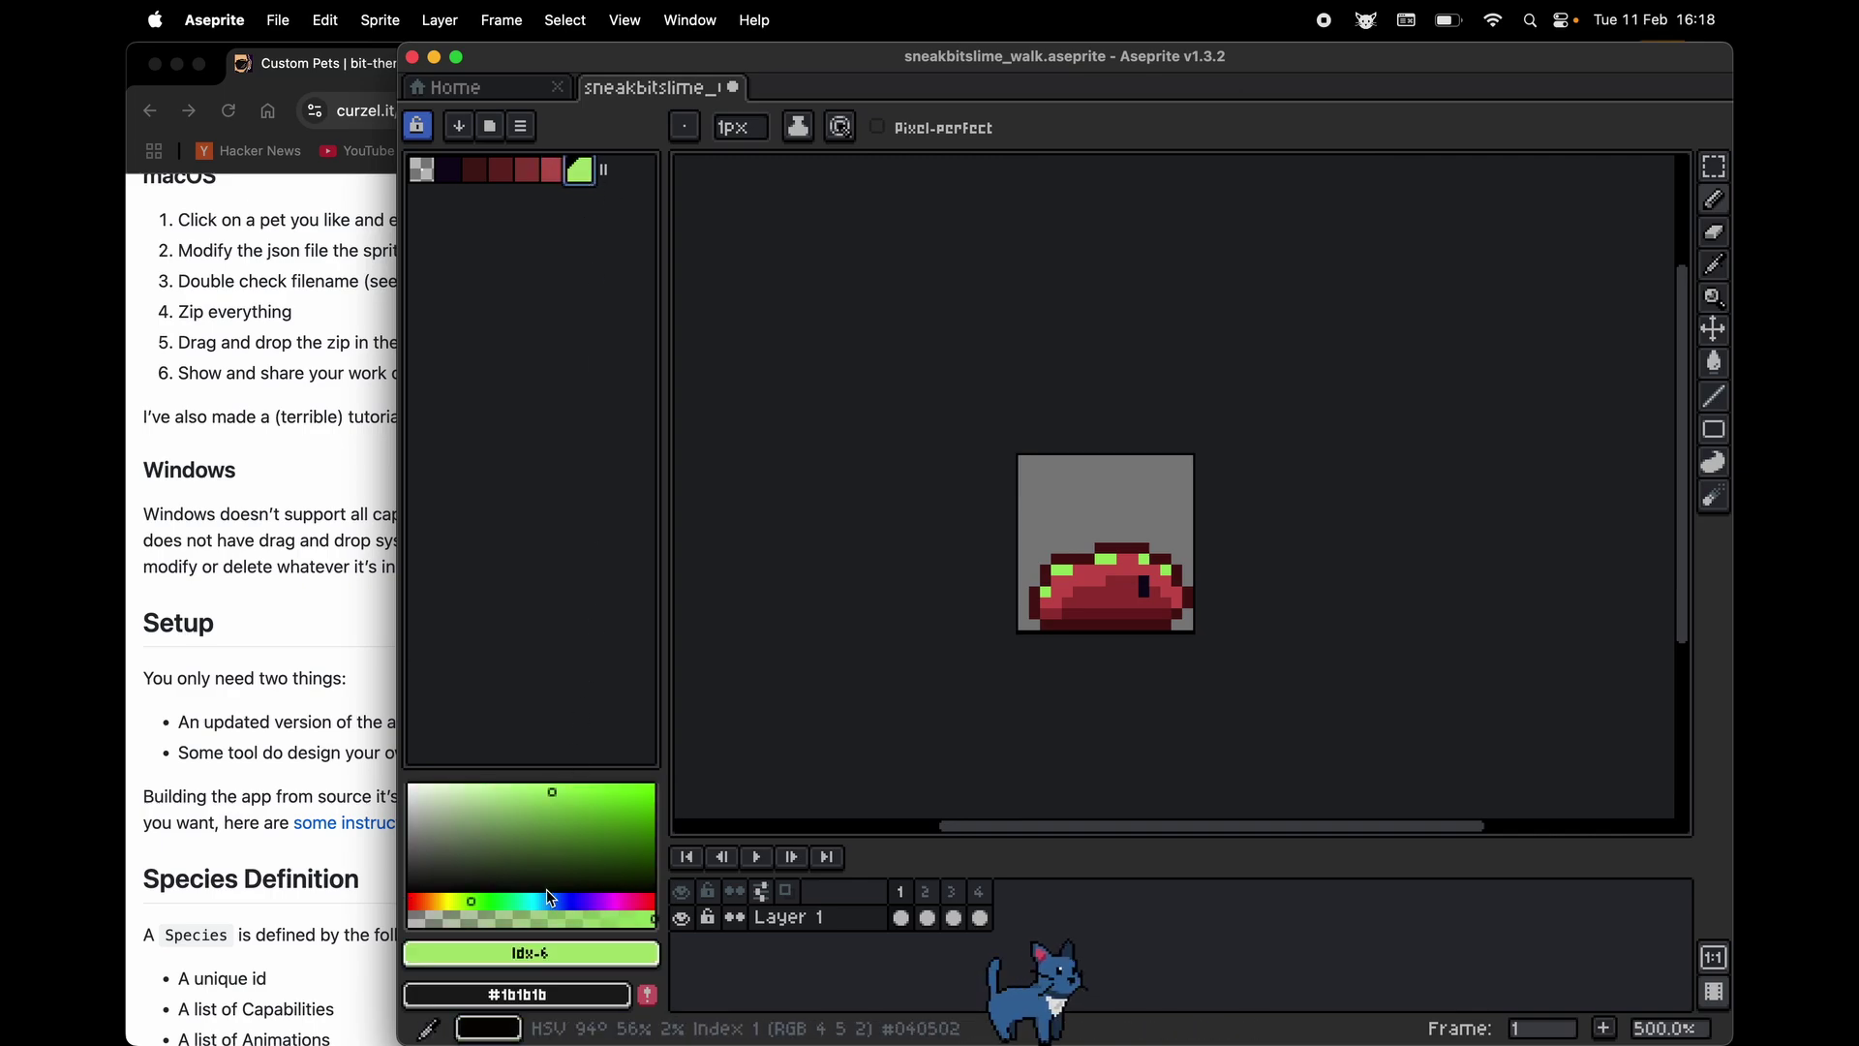
click(445, 901)
click(408, 902)
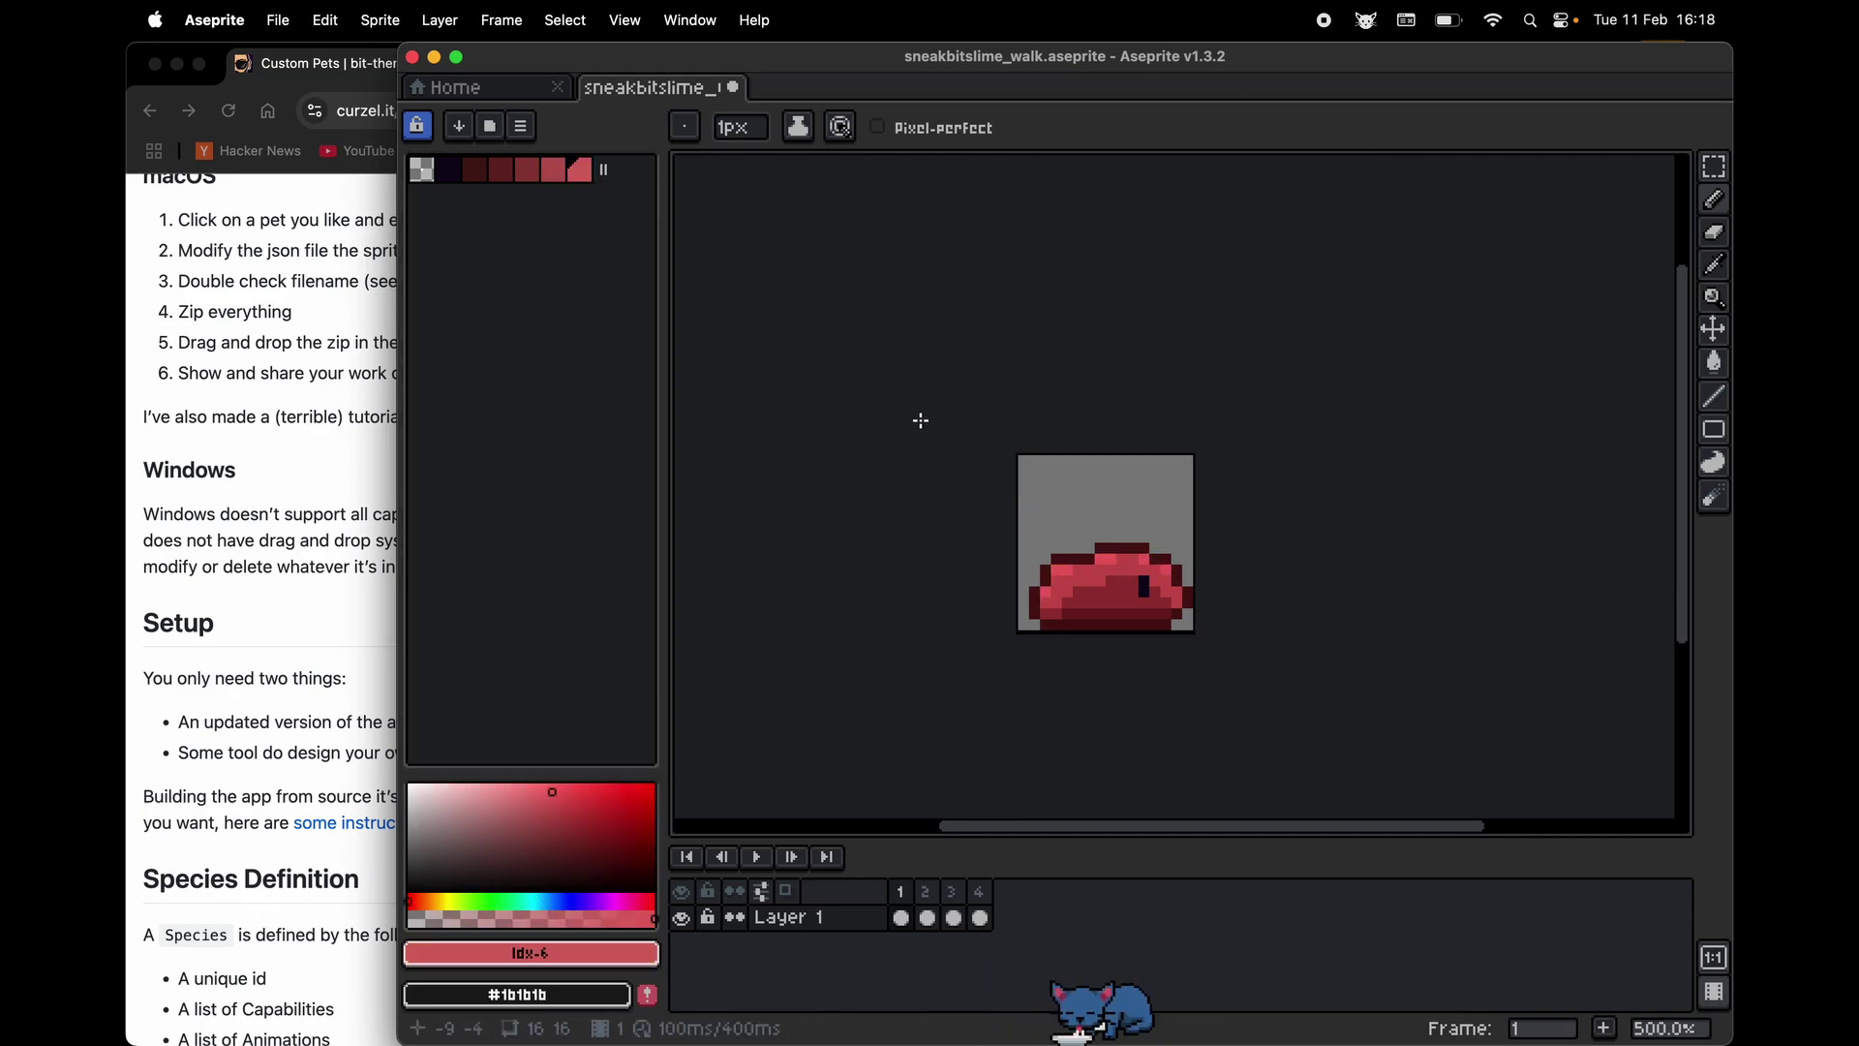
Step through the walk frames to confirm every frame is red
click(963, 912)
click(988, 912)
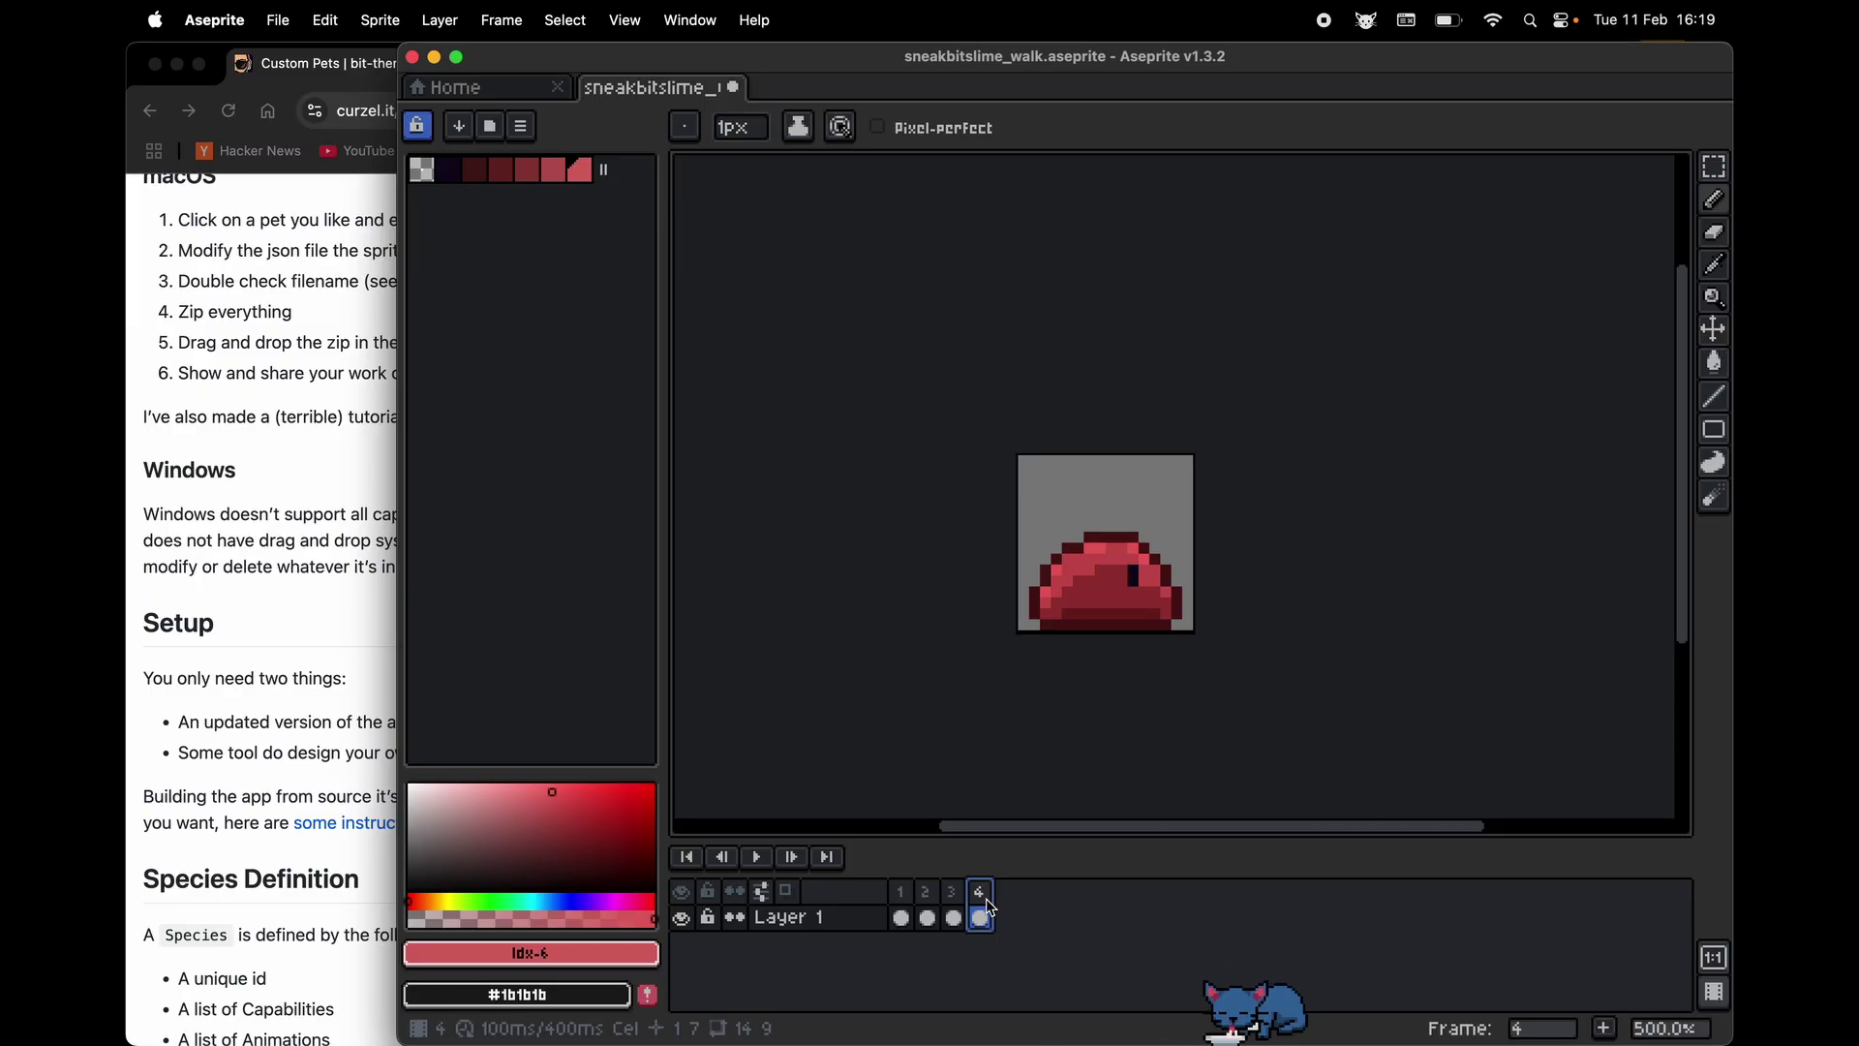
mouse_move(592, 1007)
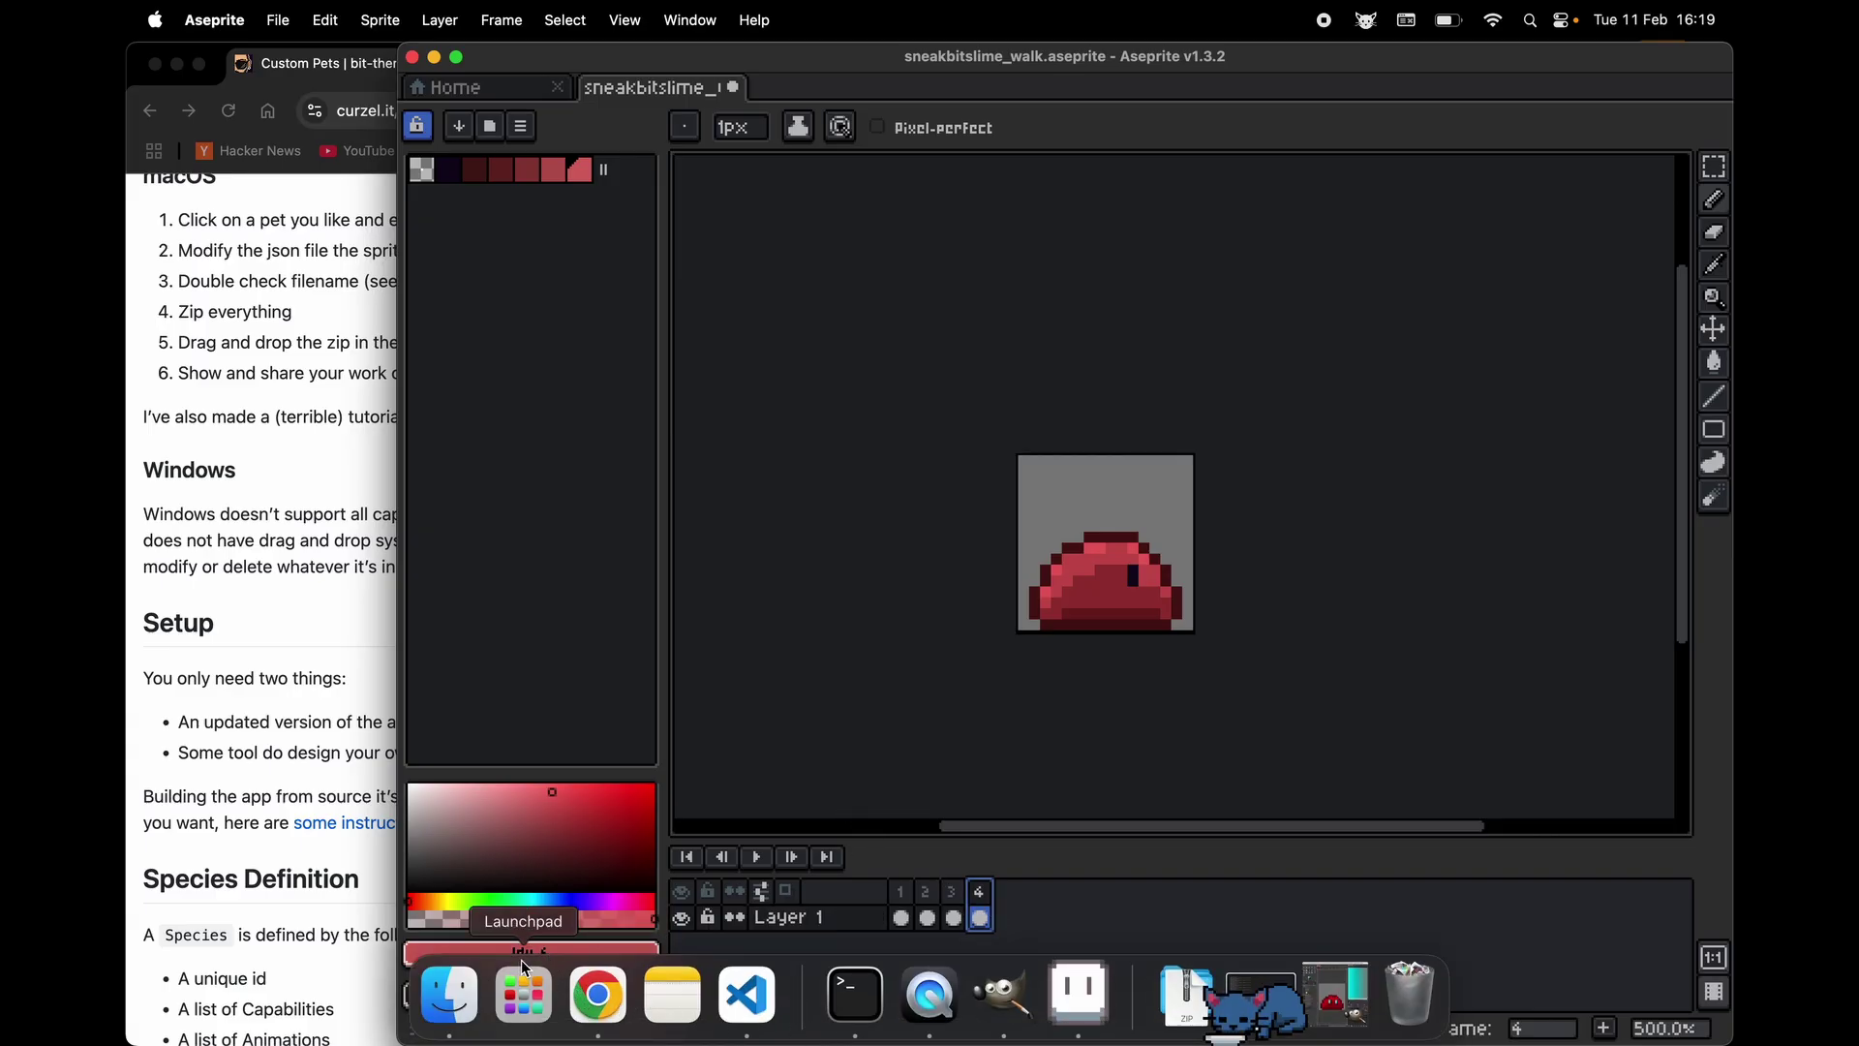
Export the walk animation as sneakbitslime_walk-.png to the Desktop, agreeing to four frame files
click(279, 19)
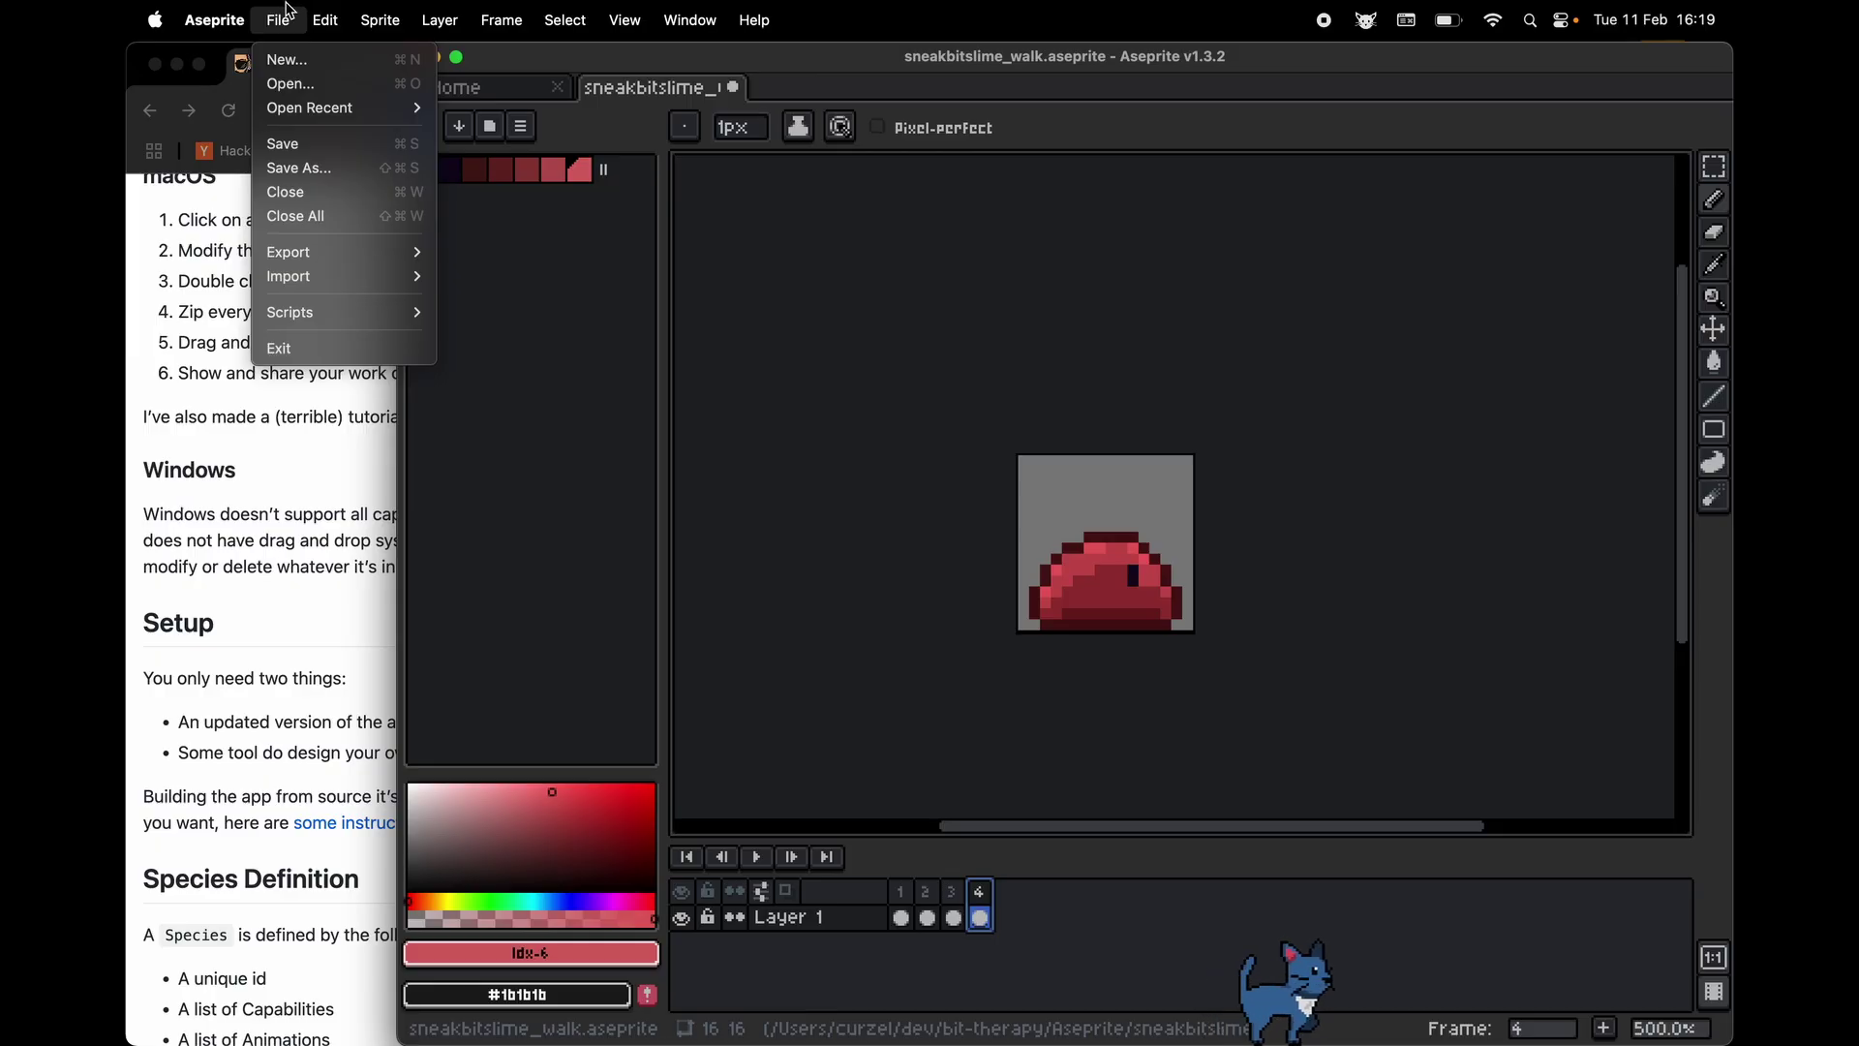
click(325, 19)
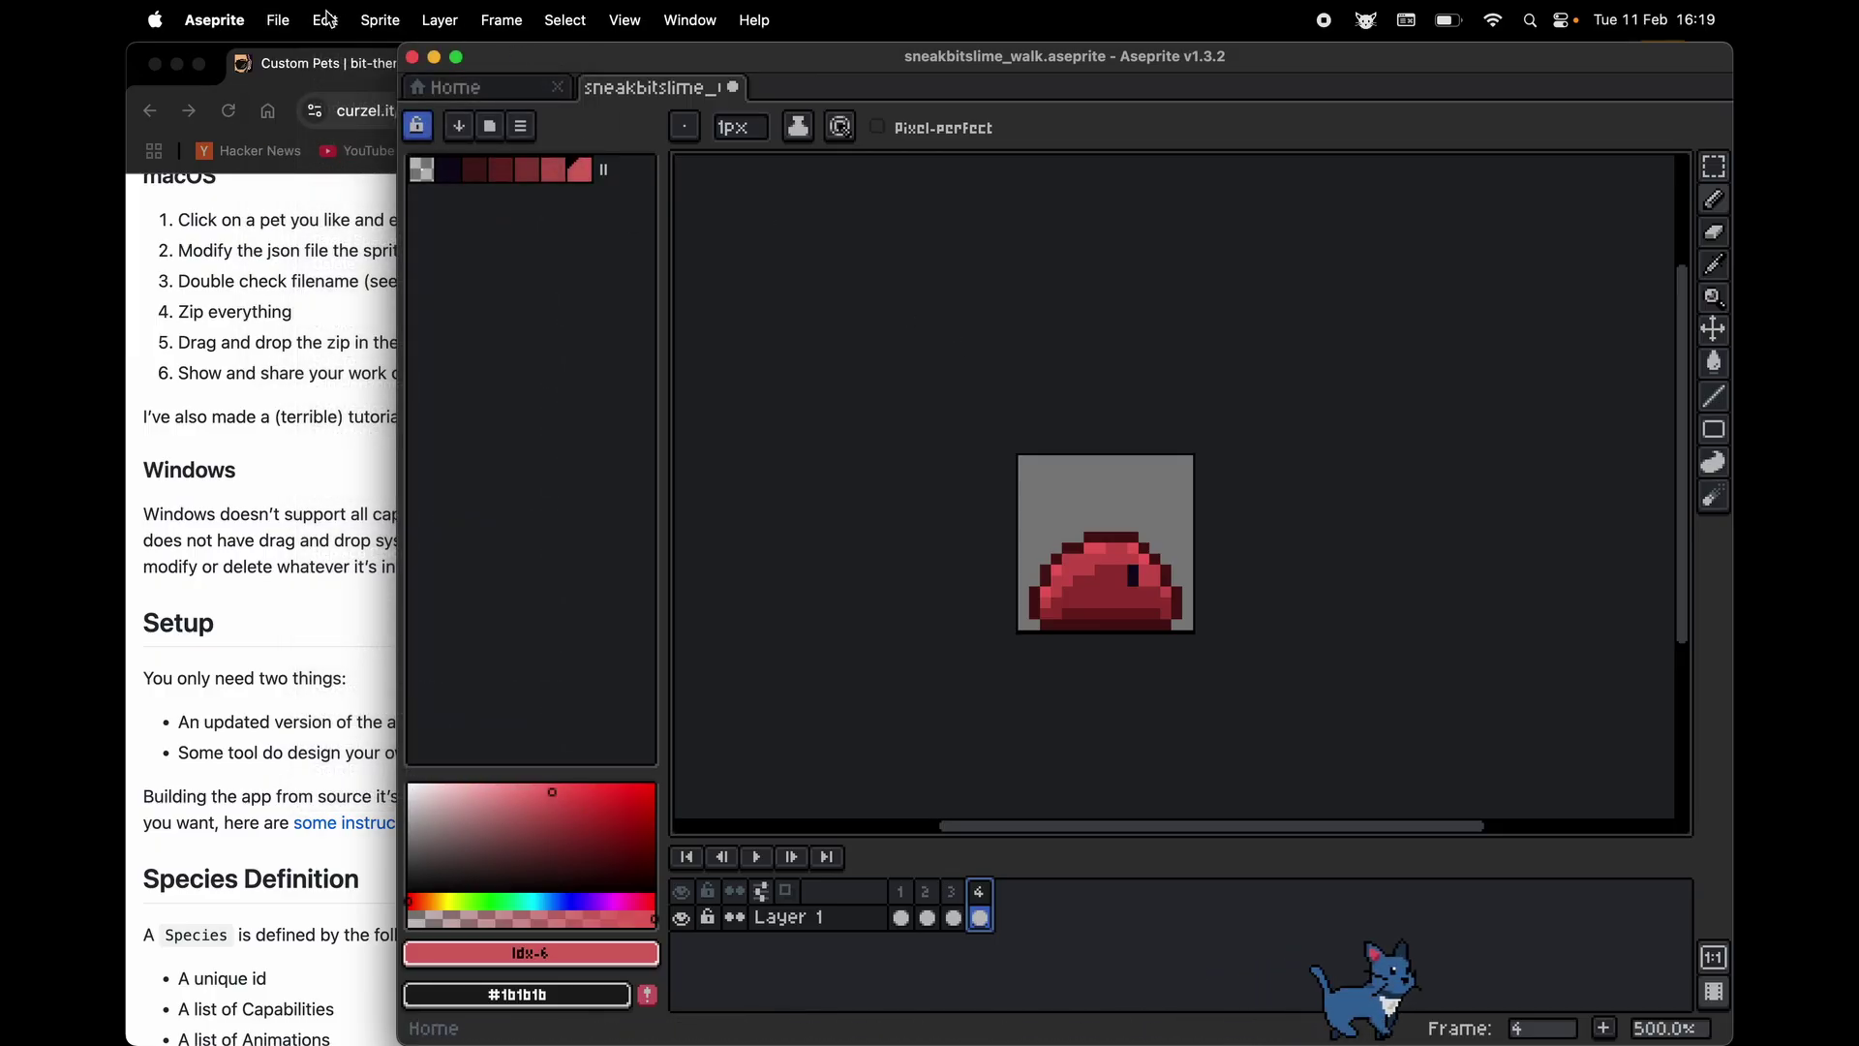
click(279, 19)
mouse_move(352, 248)
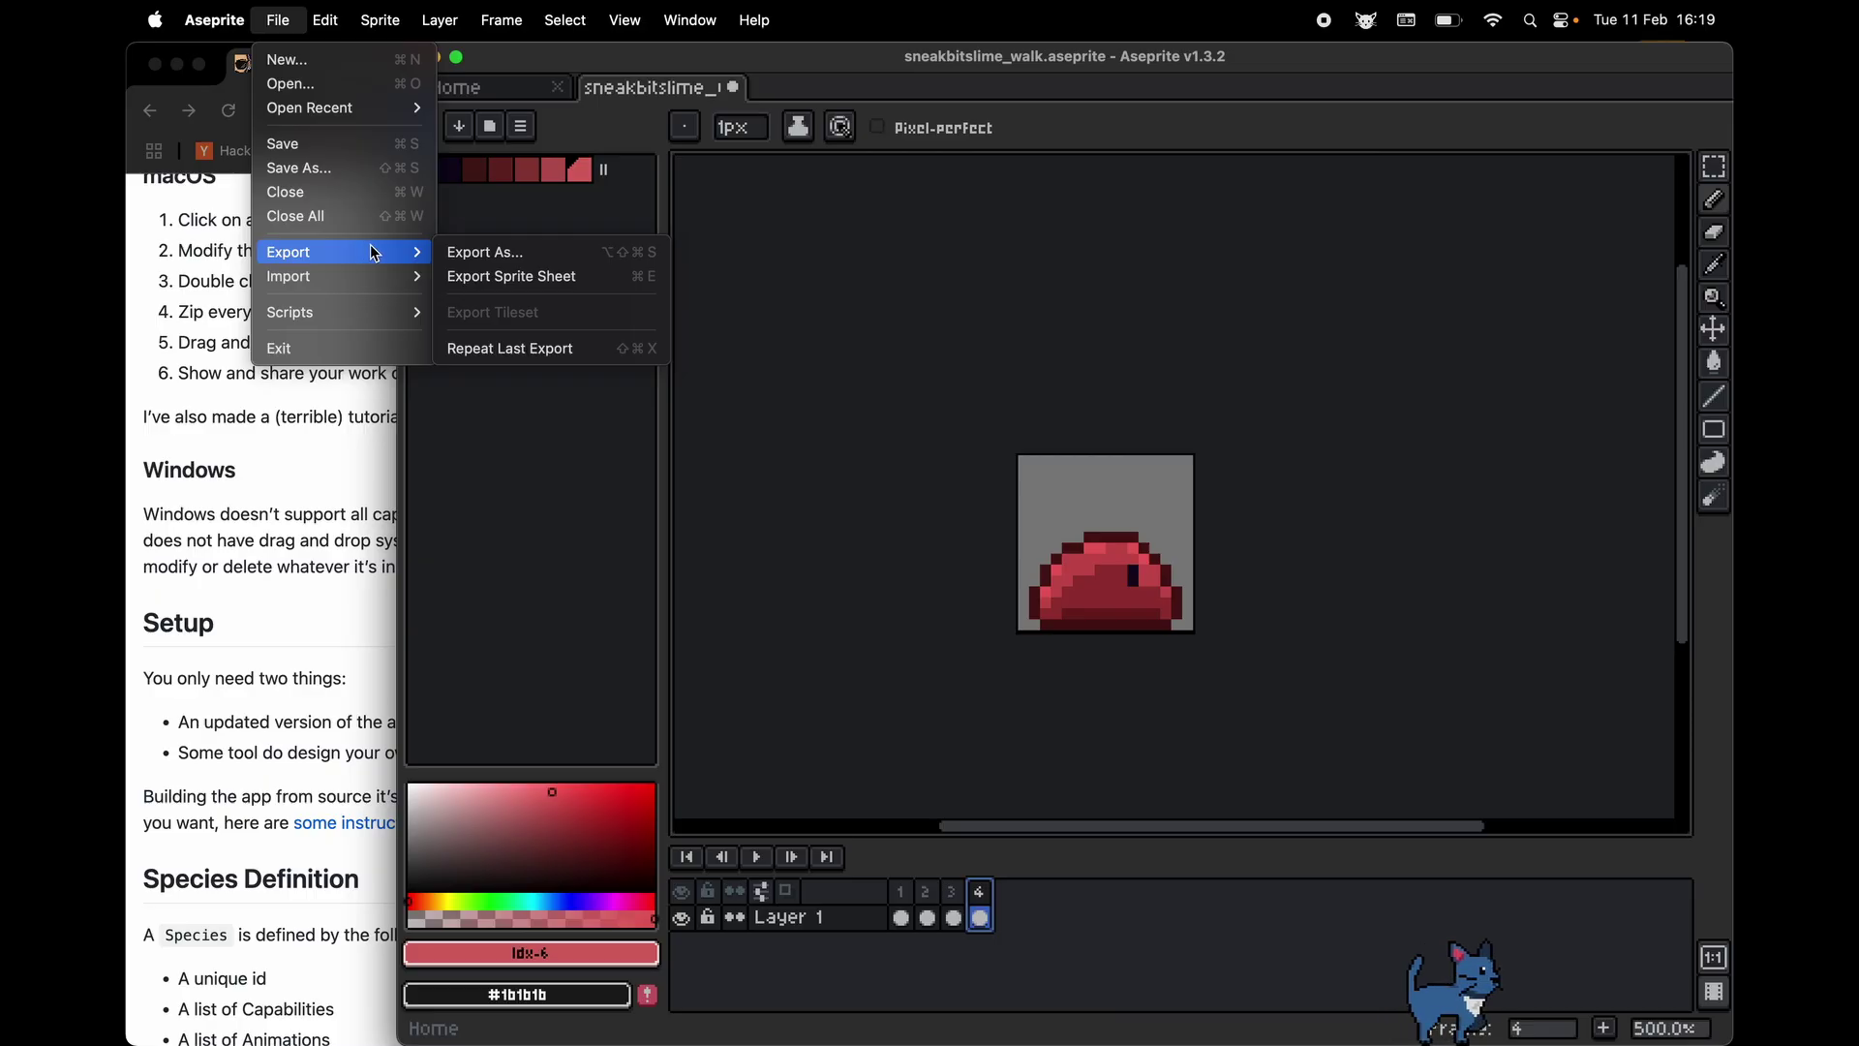
click(469, 257)
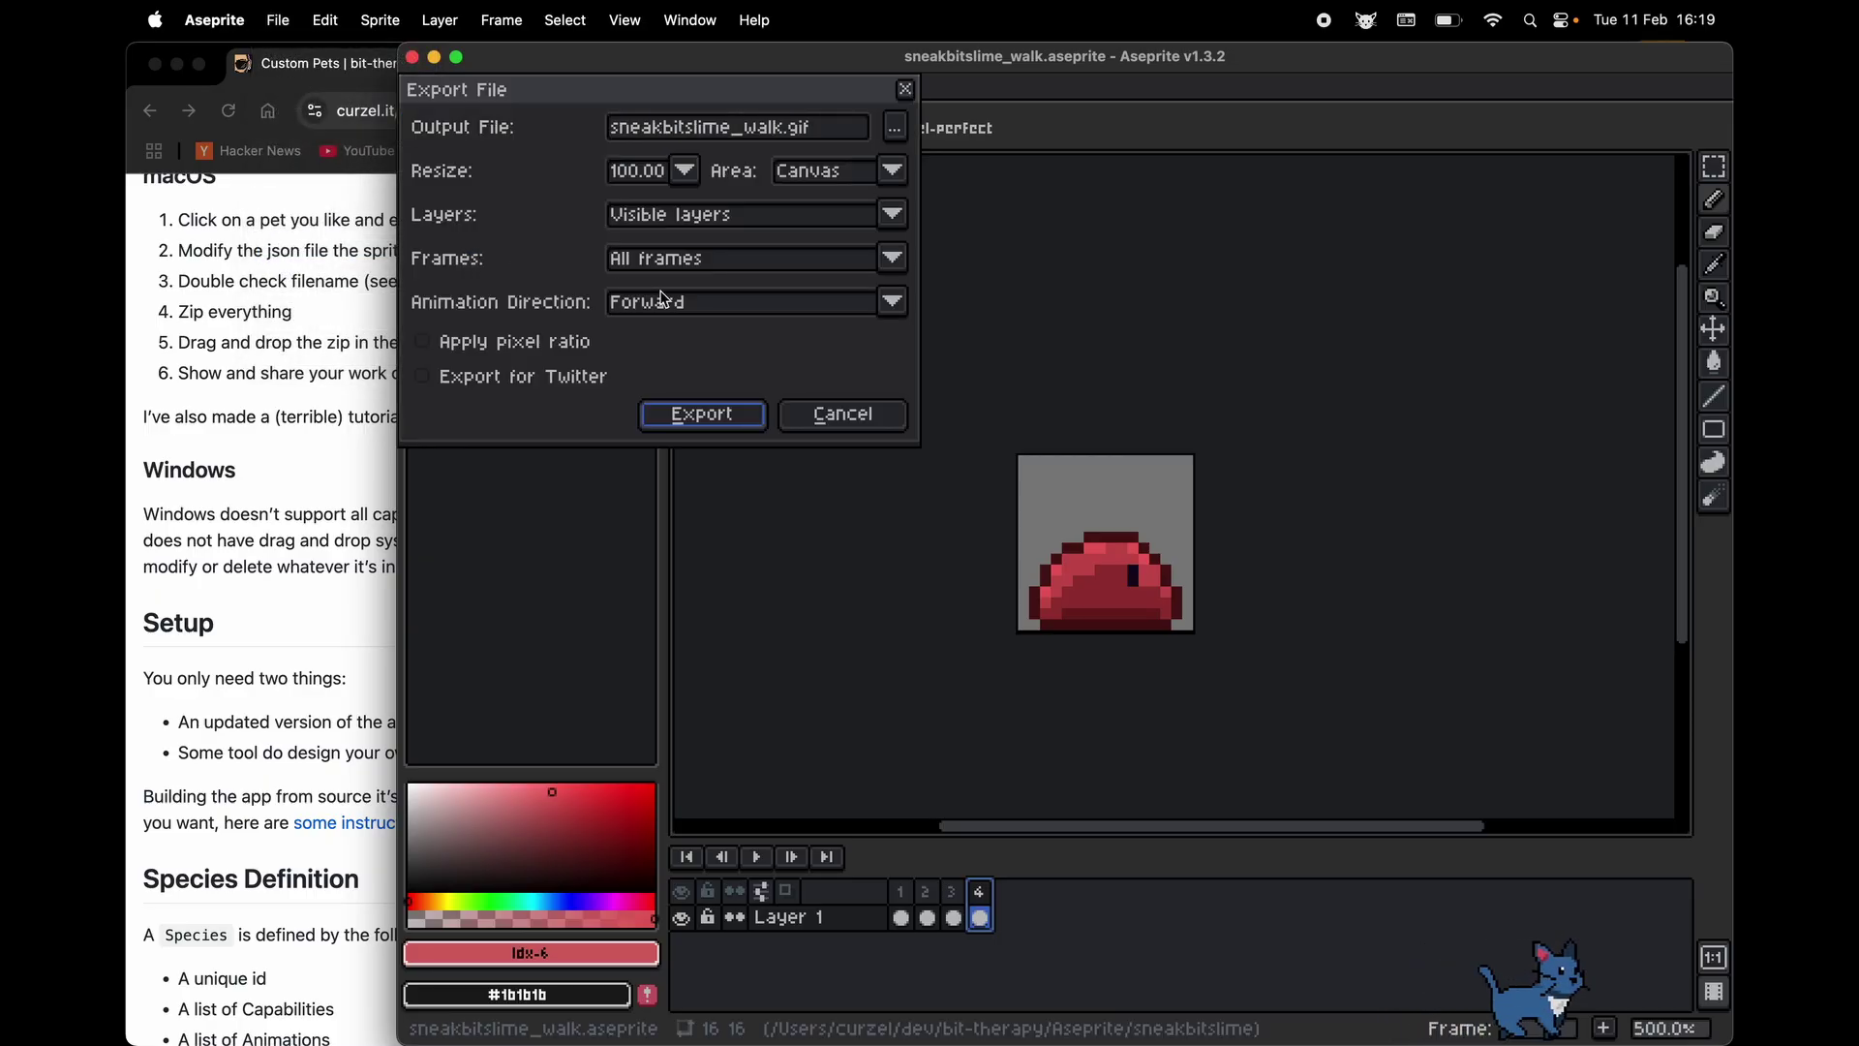
click(794, 129)
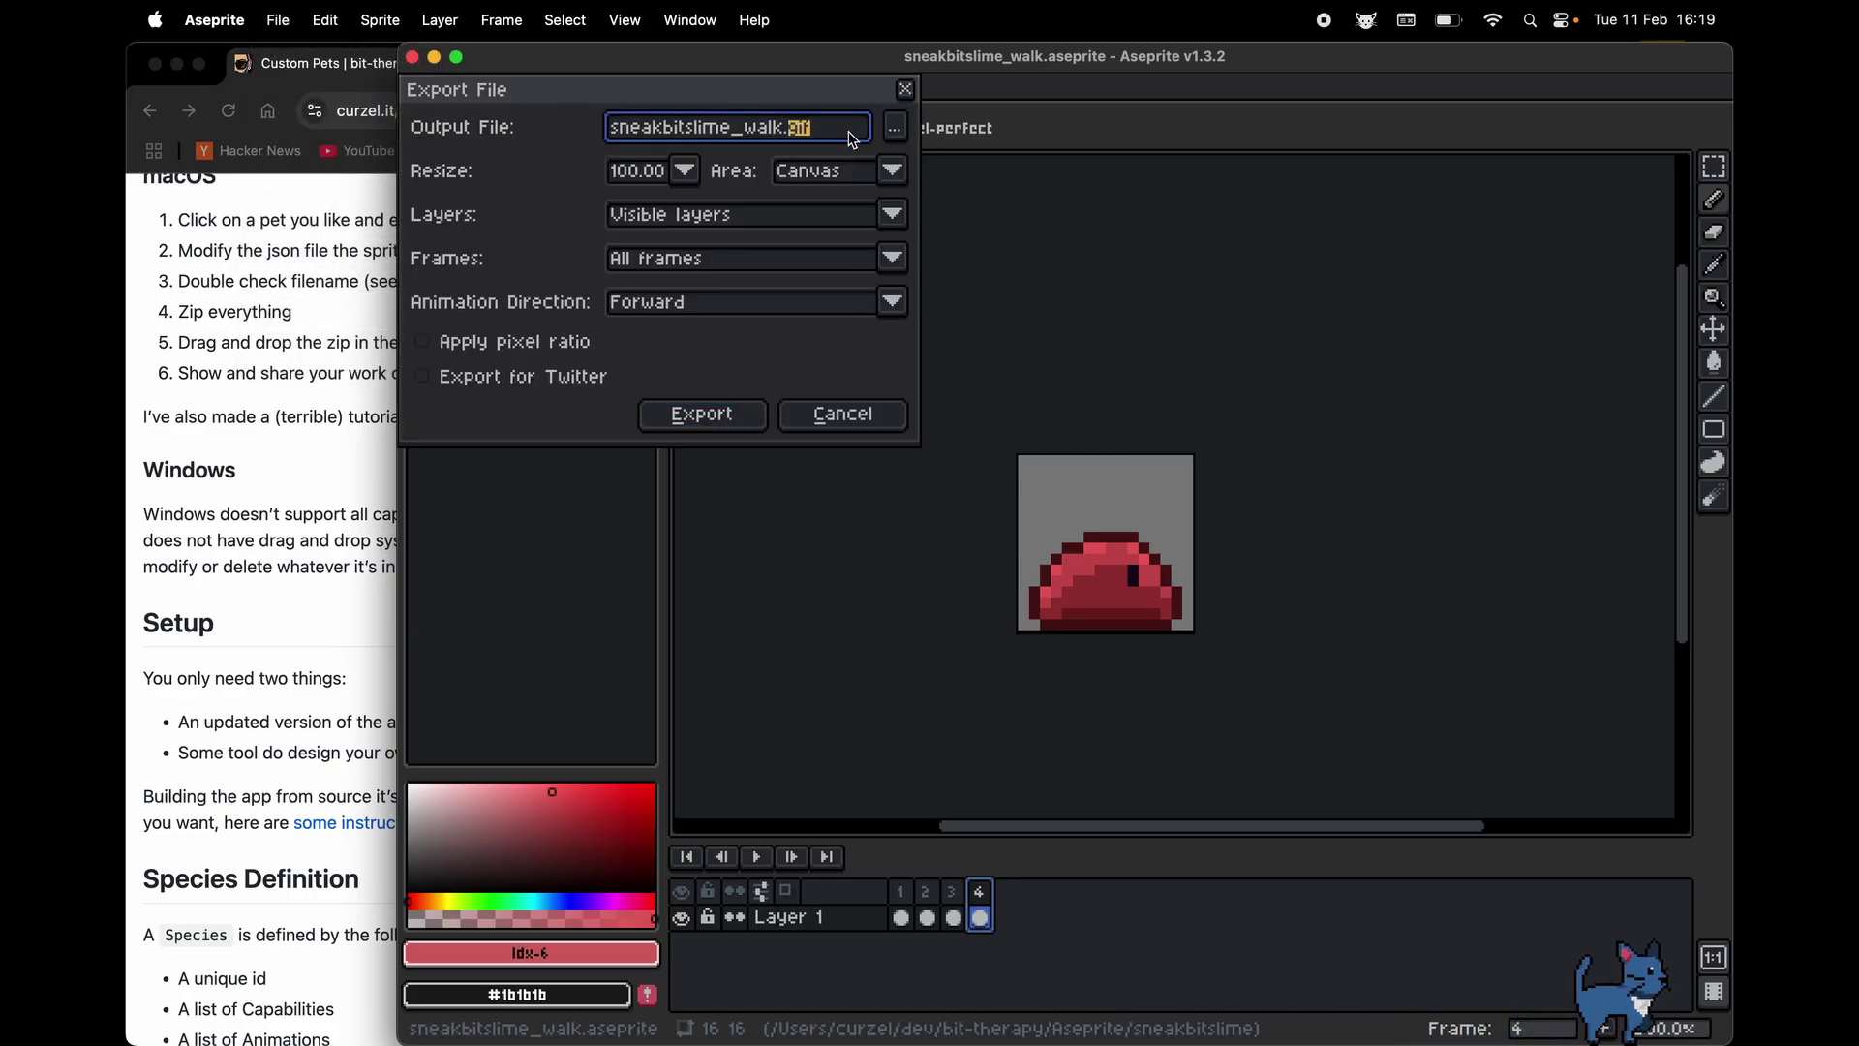
key(Left)
key(Left)
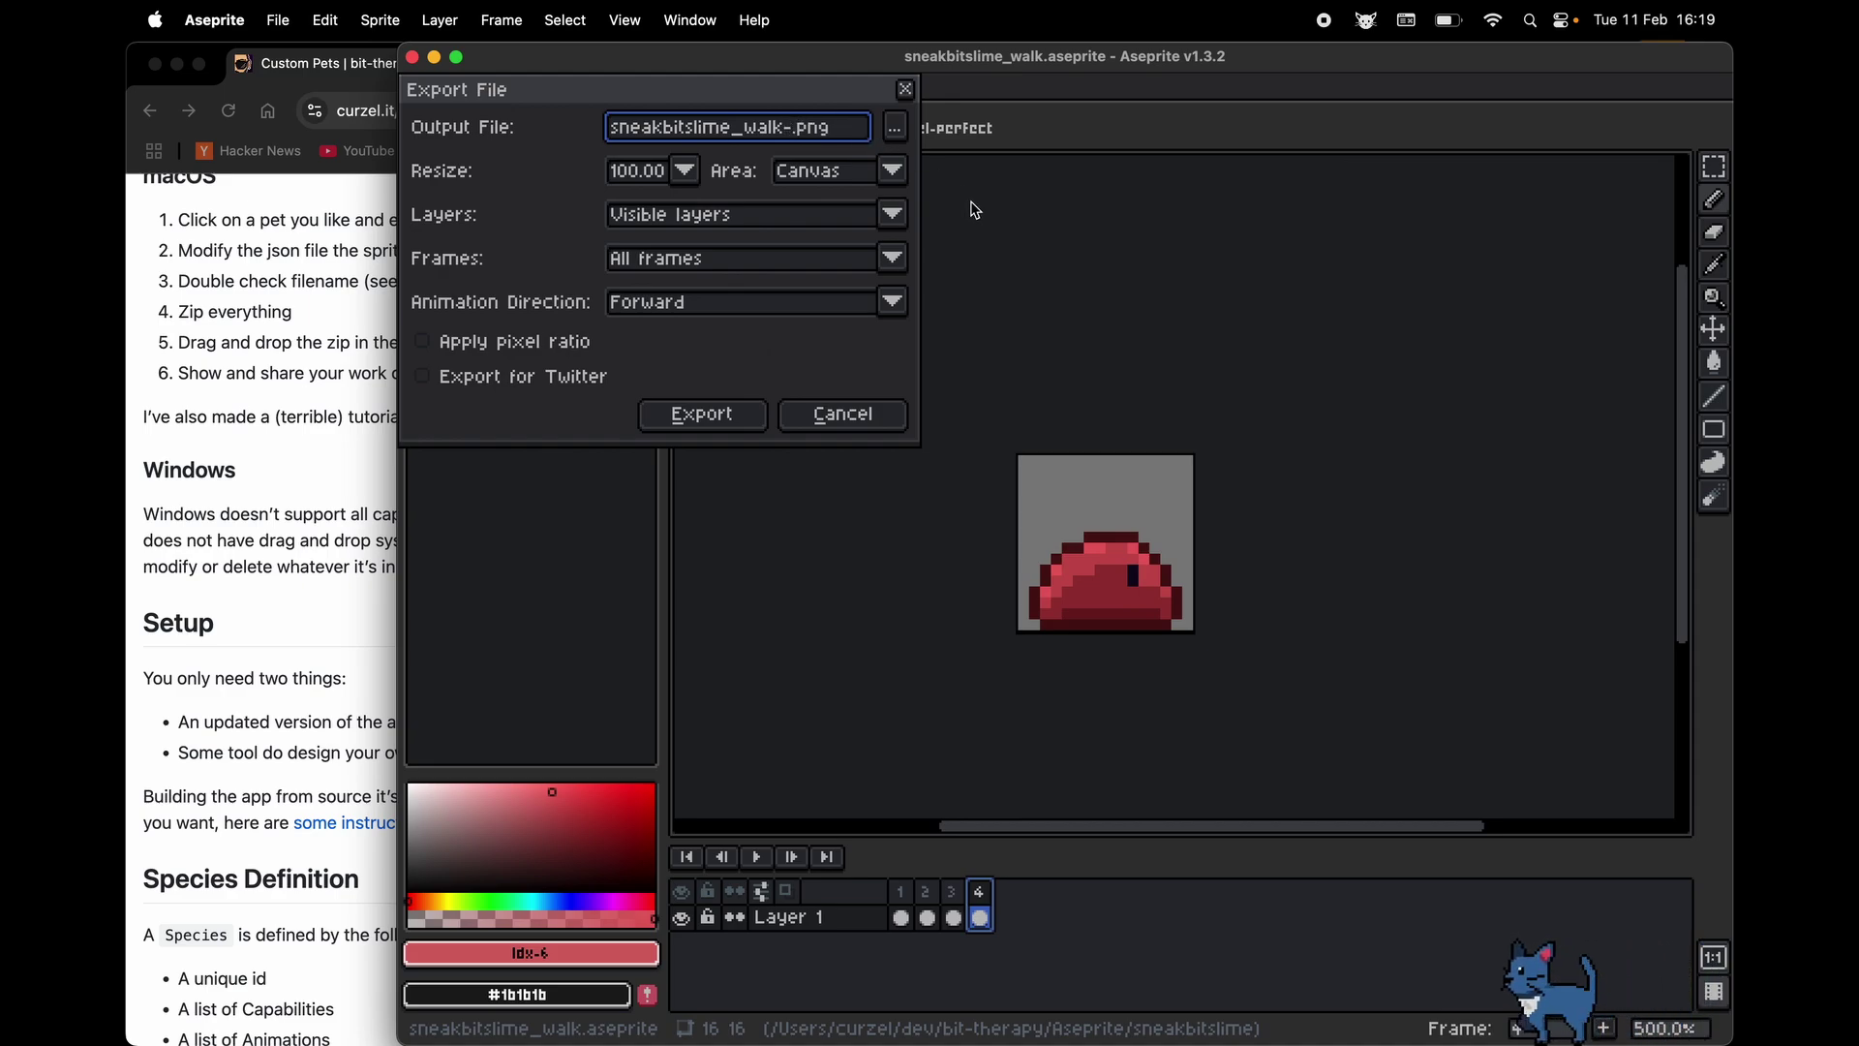
click(893, 129)
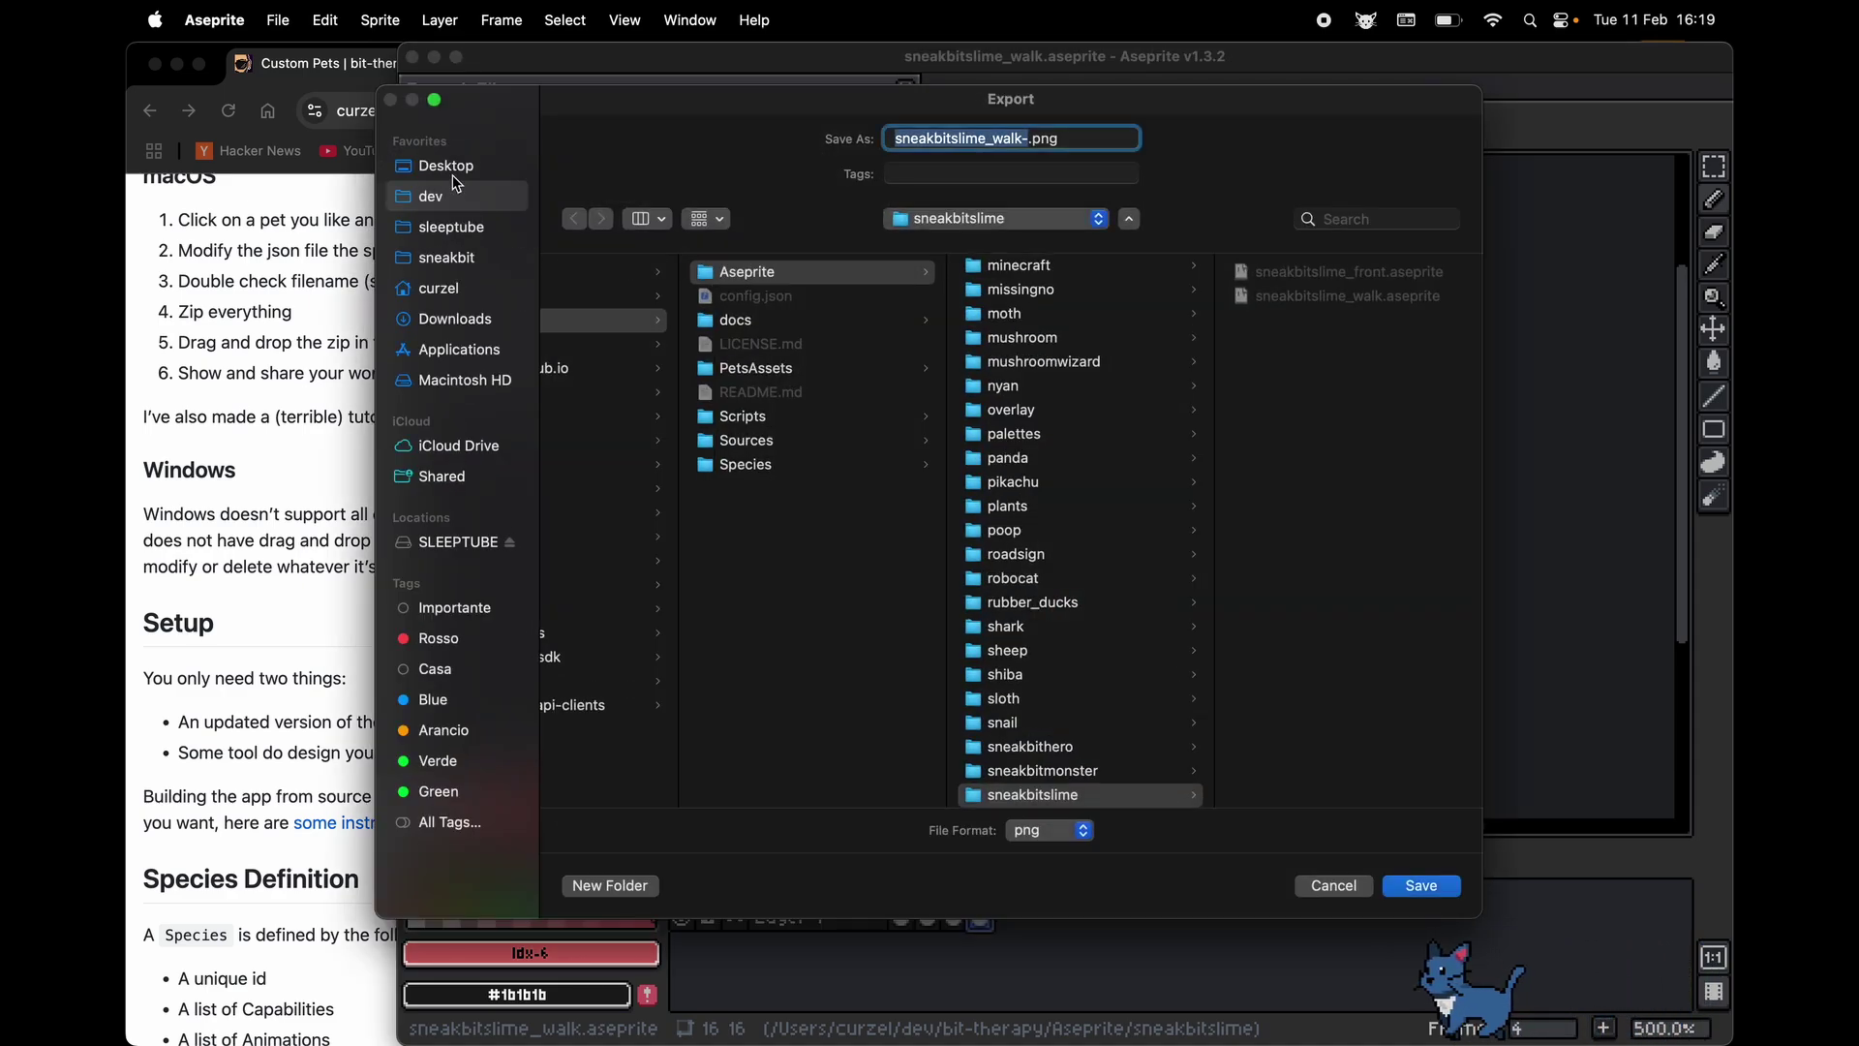
click(454, 174)
click(1421, 885)
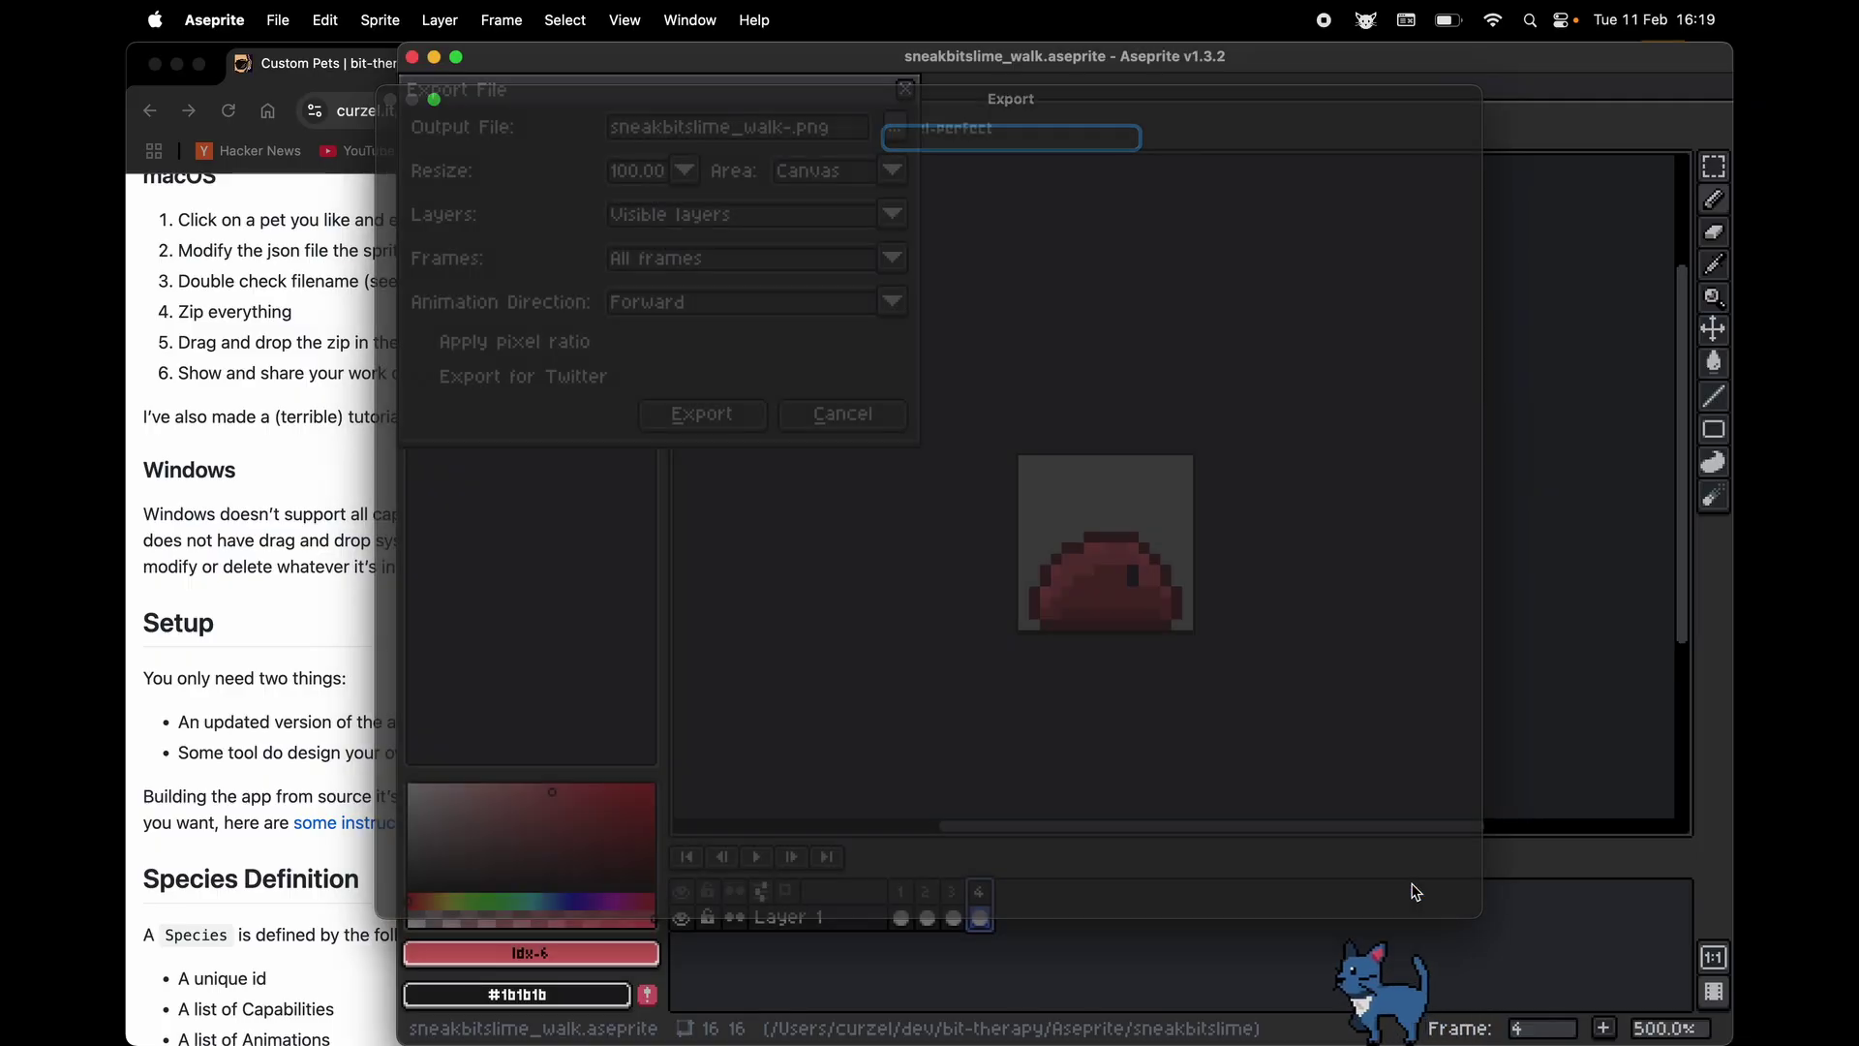
click(703, 415)
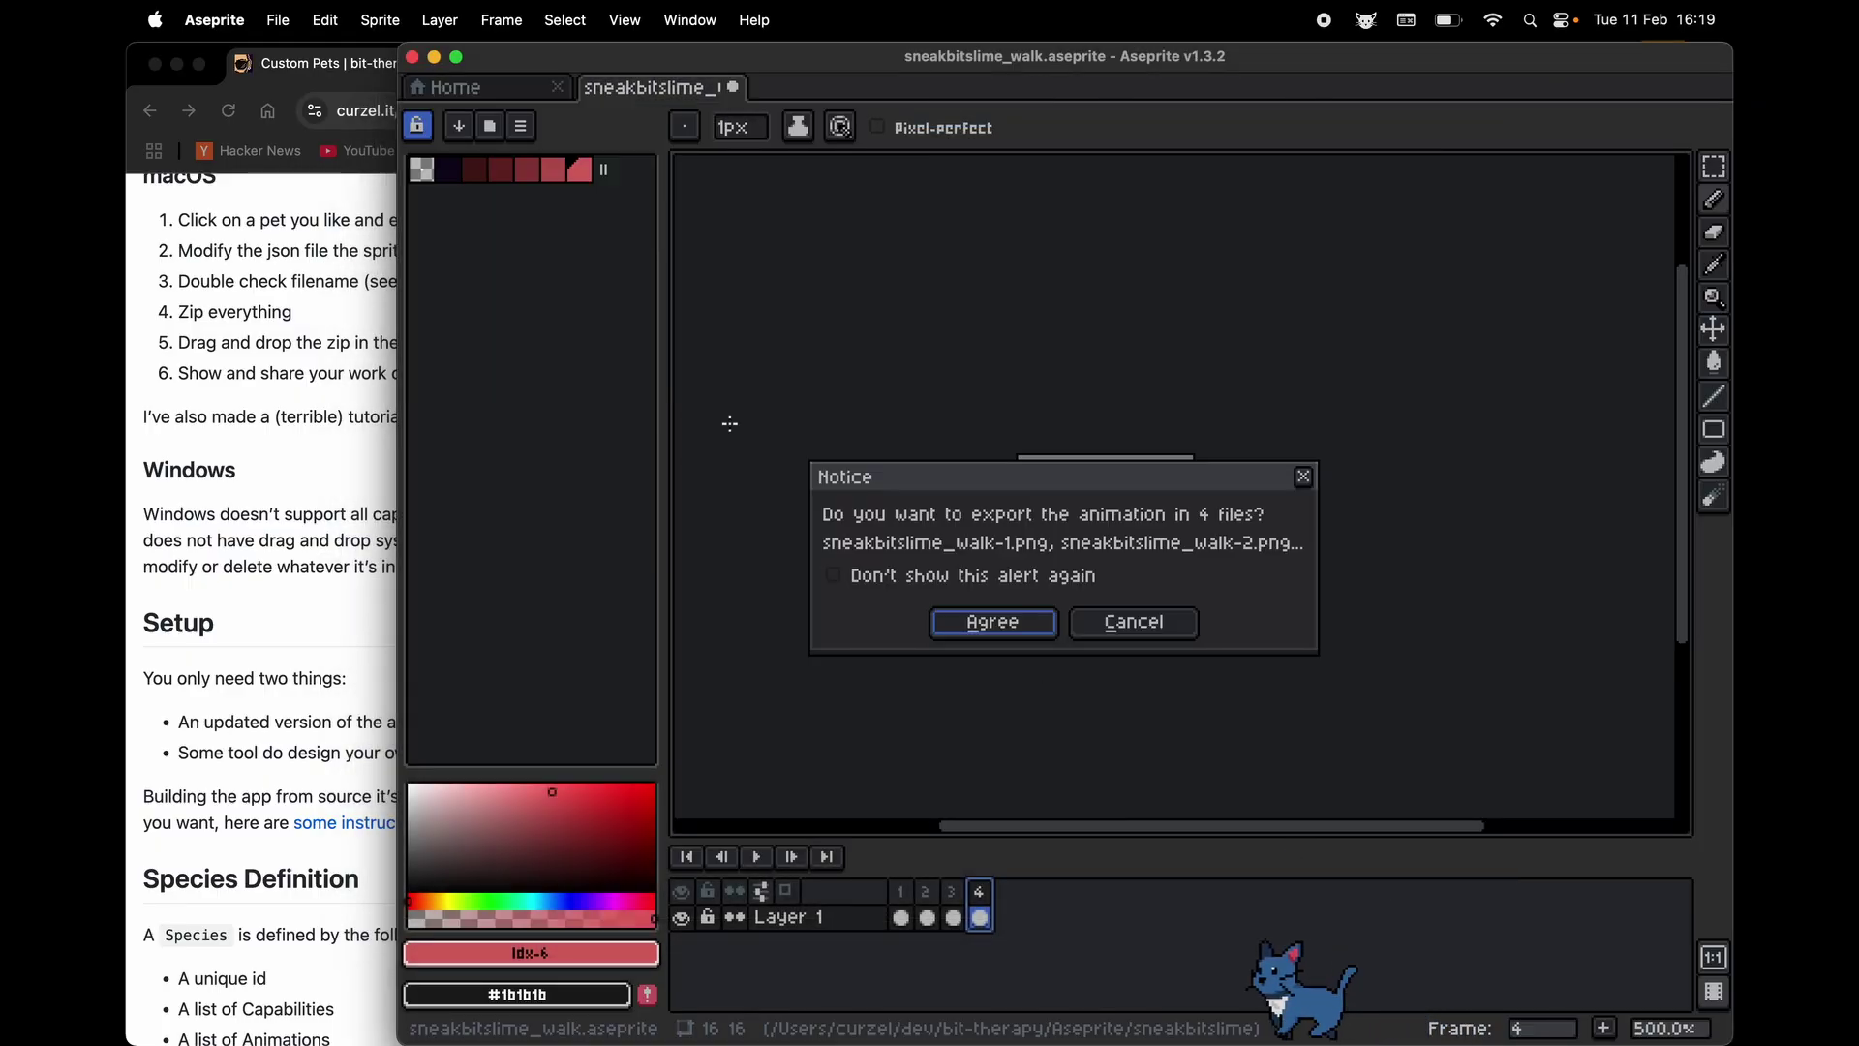
click(1027, 636)
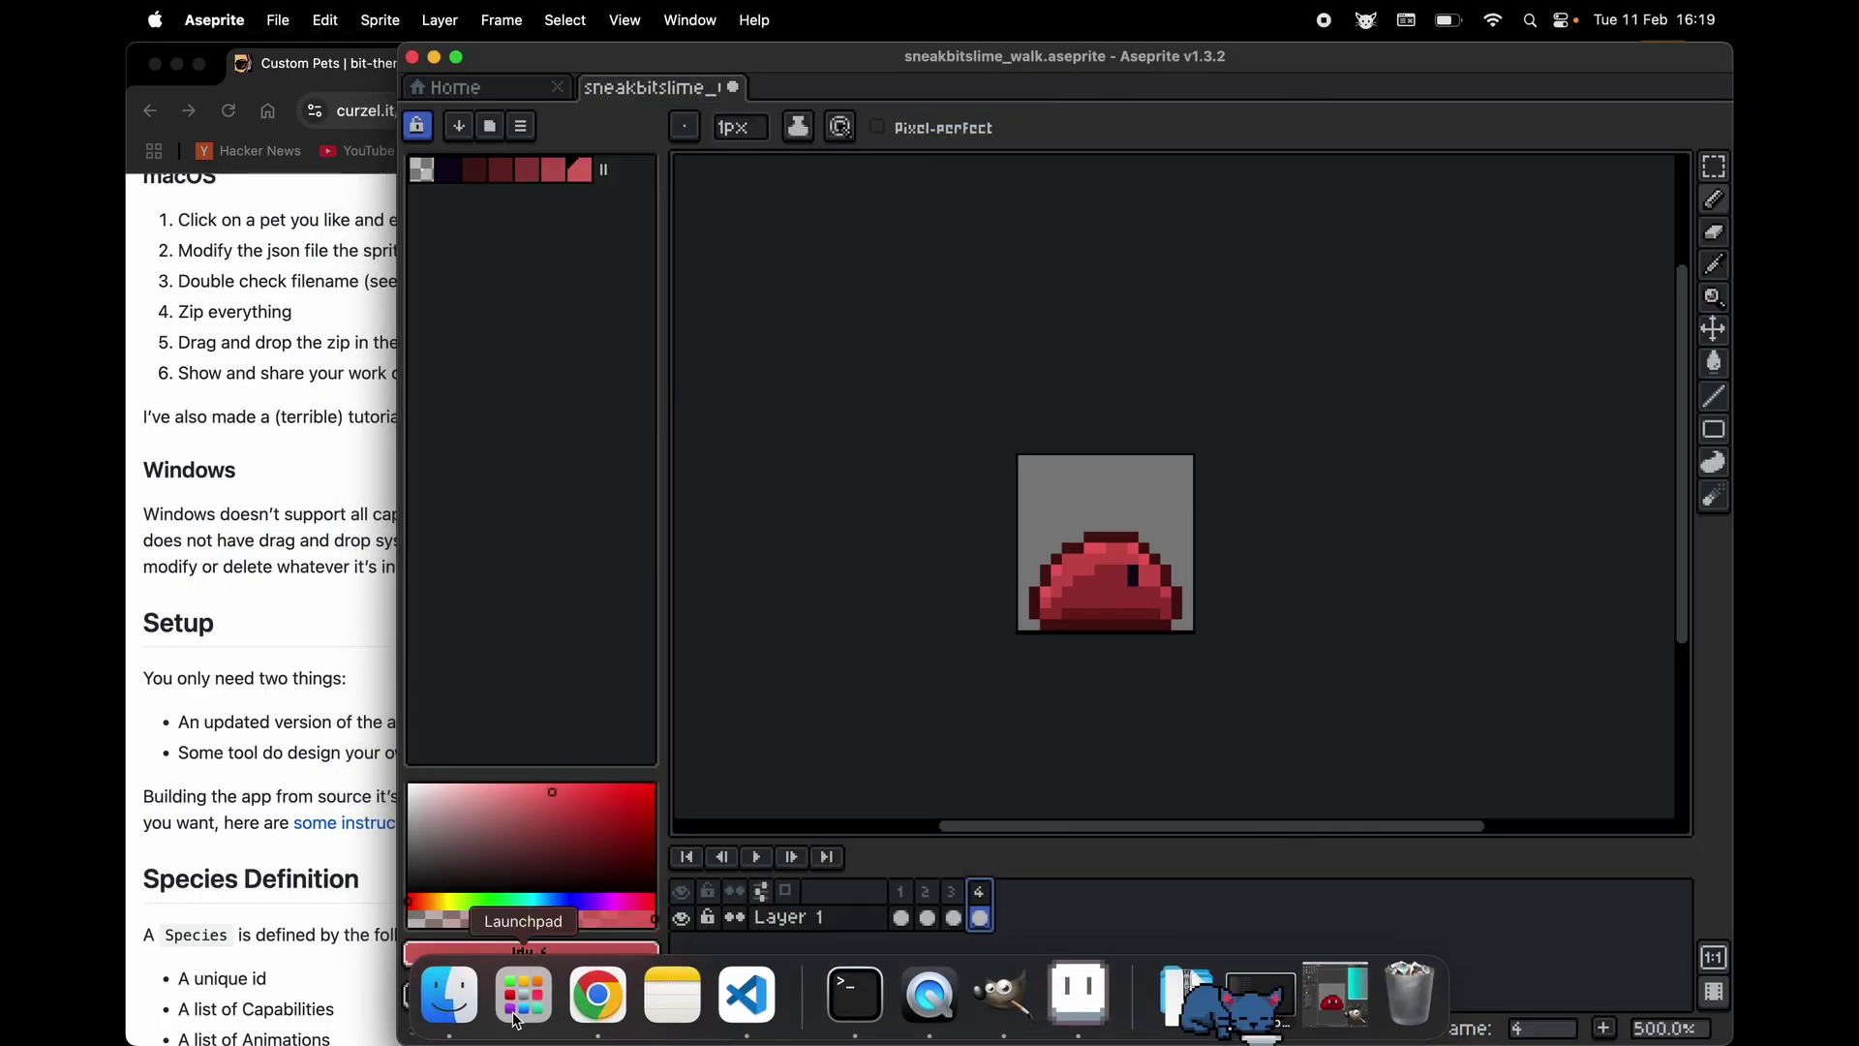
Show the Desktop in Finder and preview sneakbitslime_walk-1.png through -4.png
click(479, 1017)
click(399, 284)
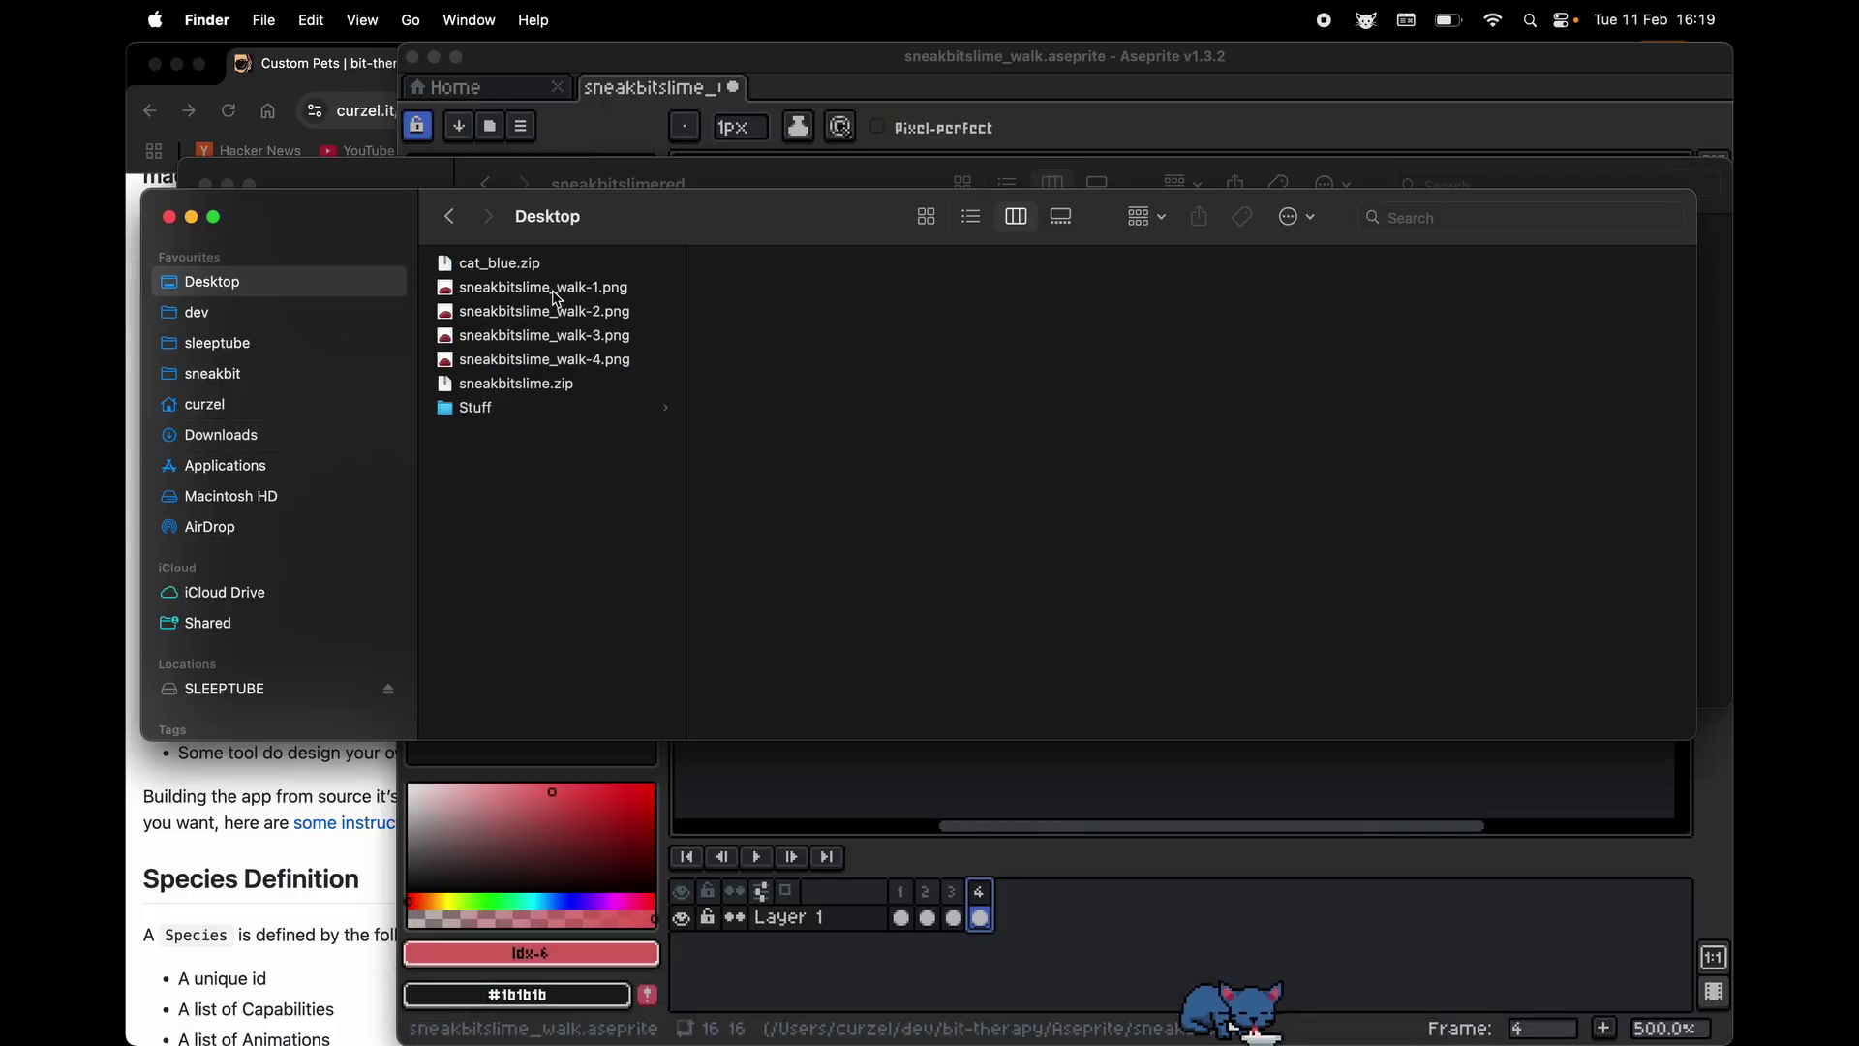
click(556, 300)
key(Down)
key(Down)
key(Down)
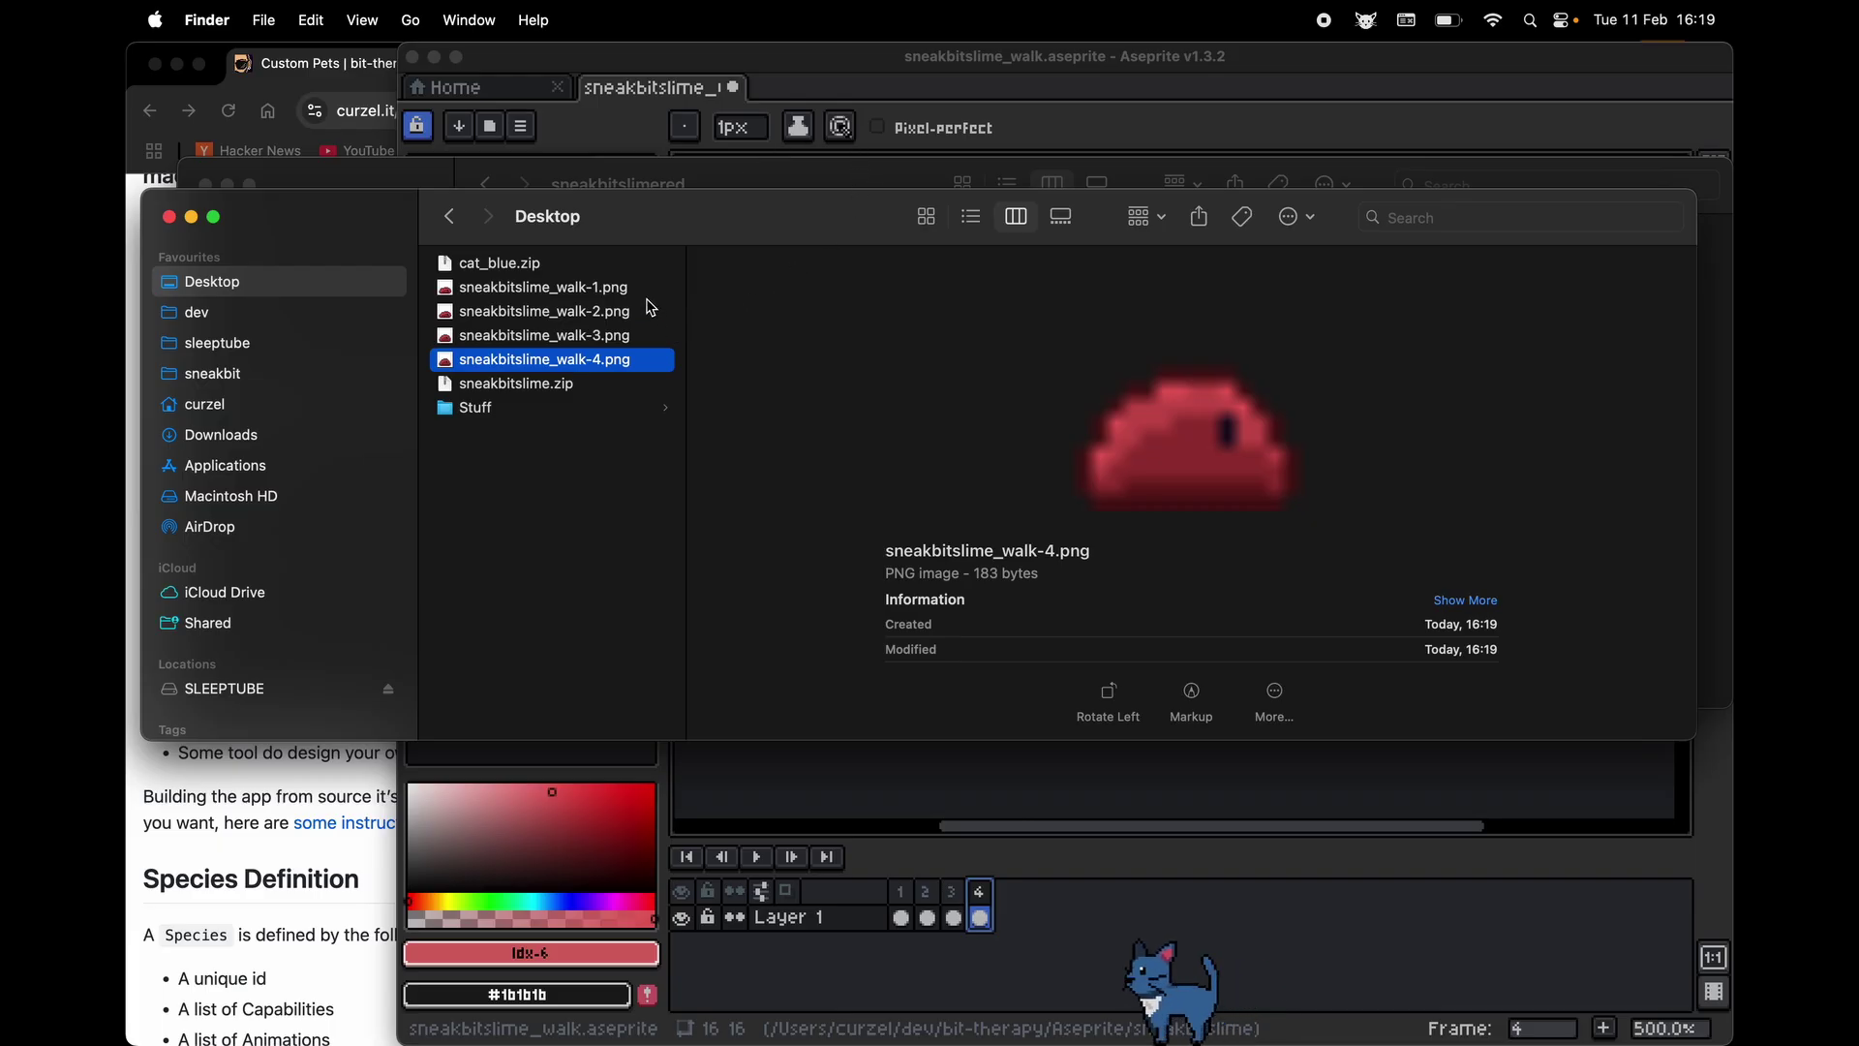
Open sneakbitslime_front.aseprite from dev > bit-therapy > Aseprite > sneakbitslime in Aseprite
click(842, 90)
key(v)
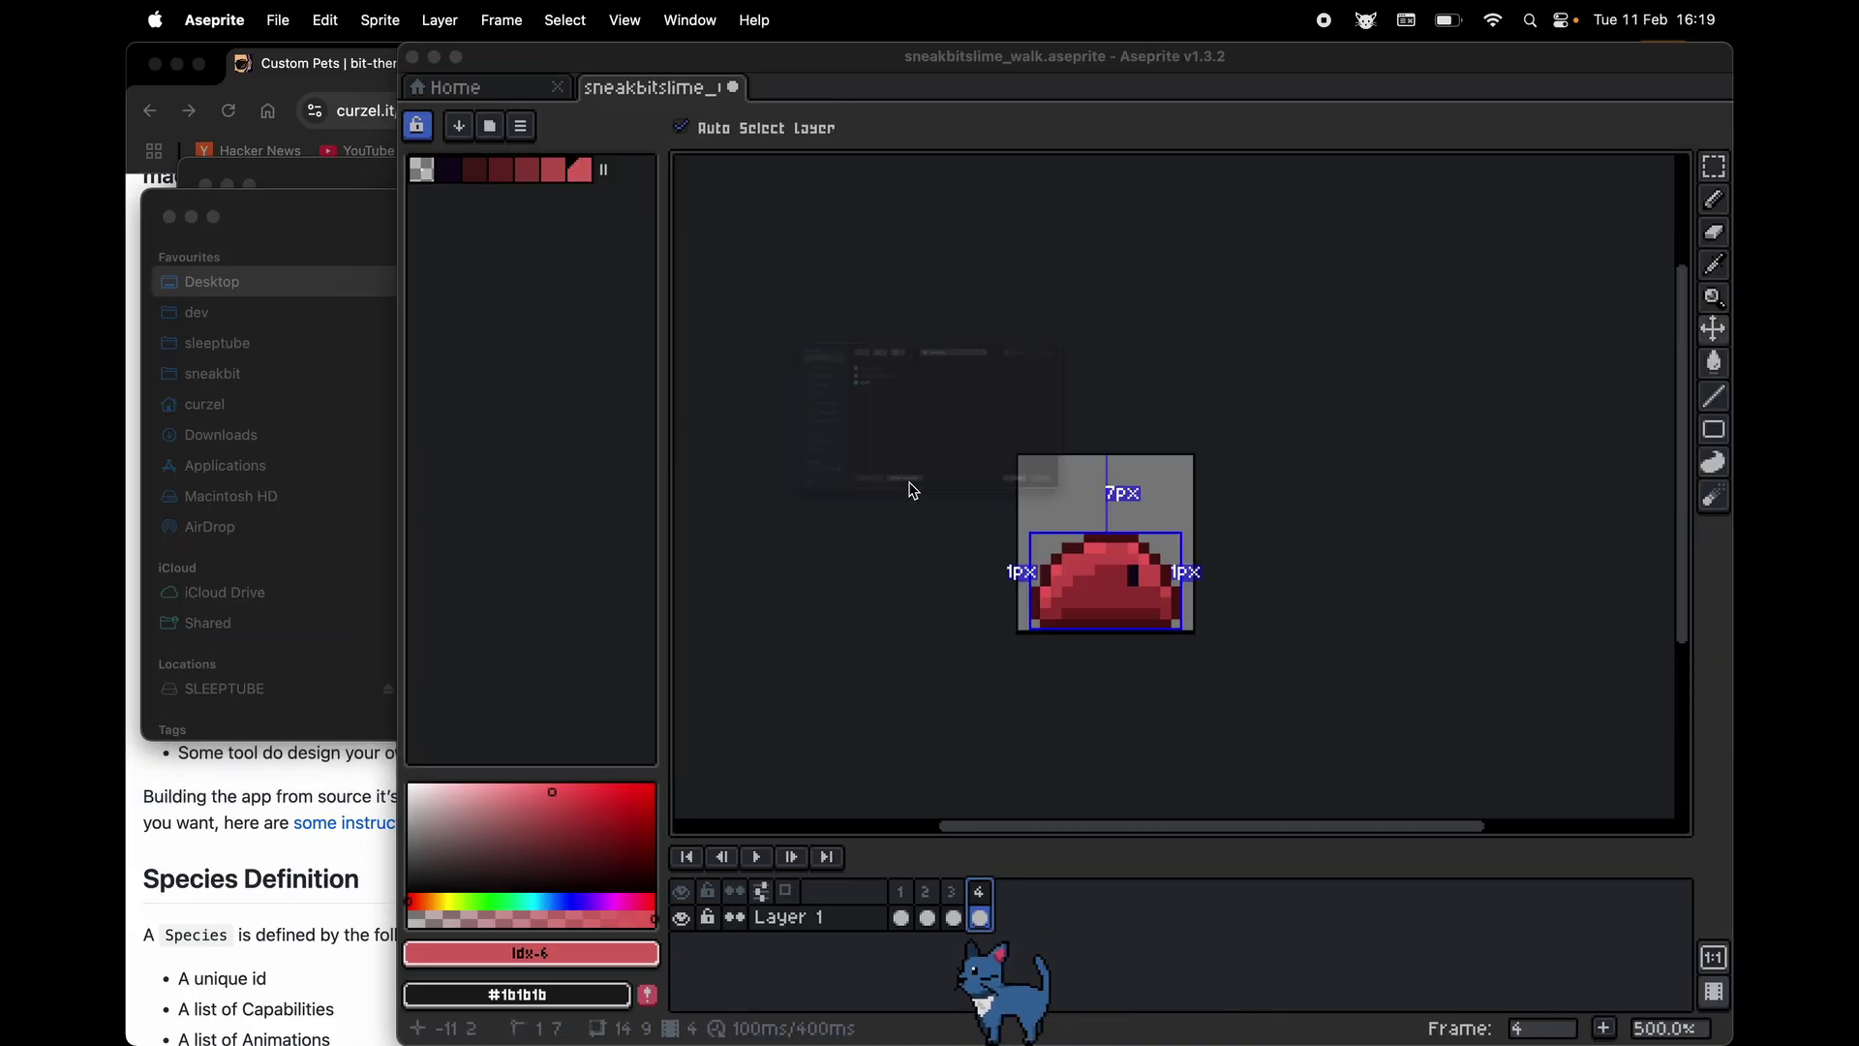
key(super+o)
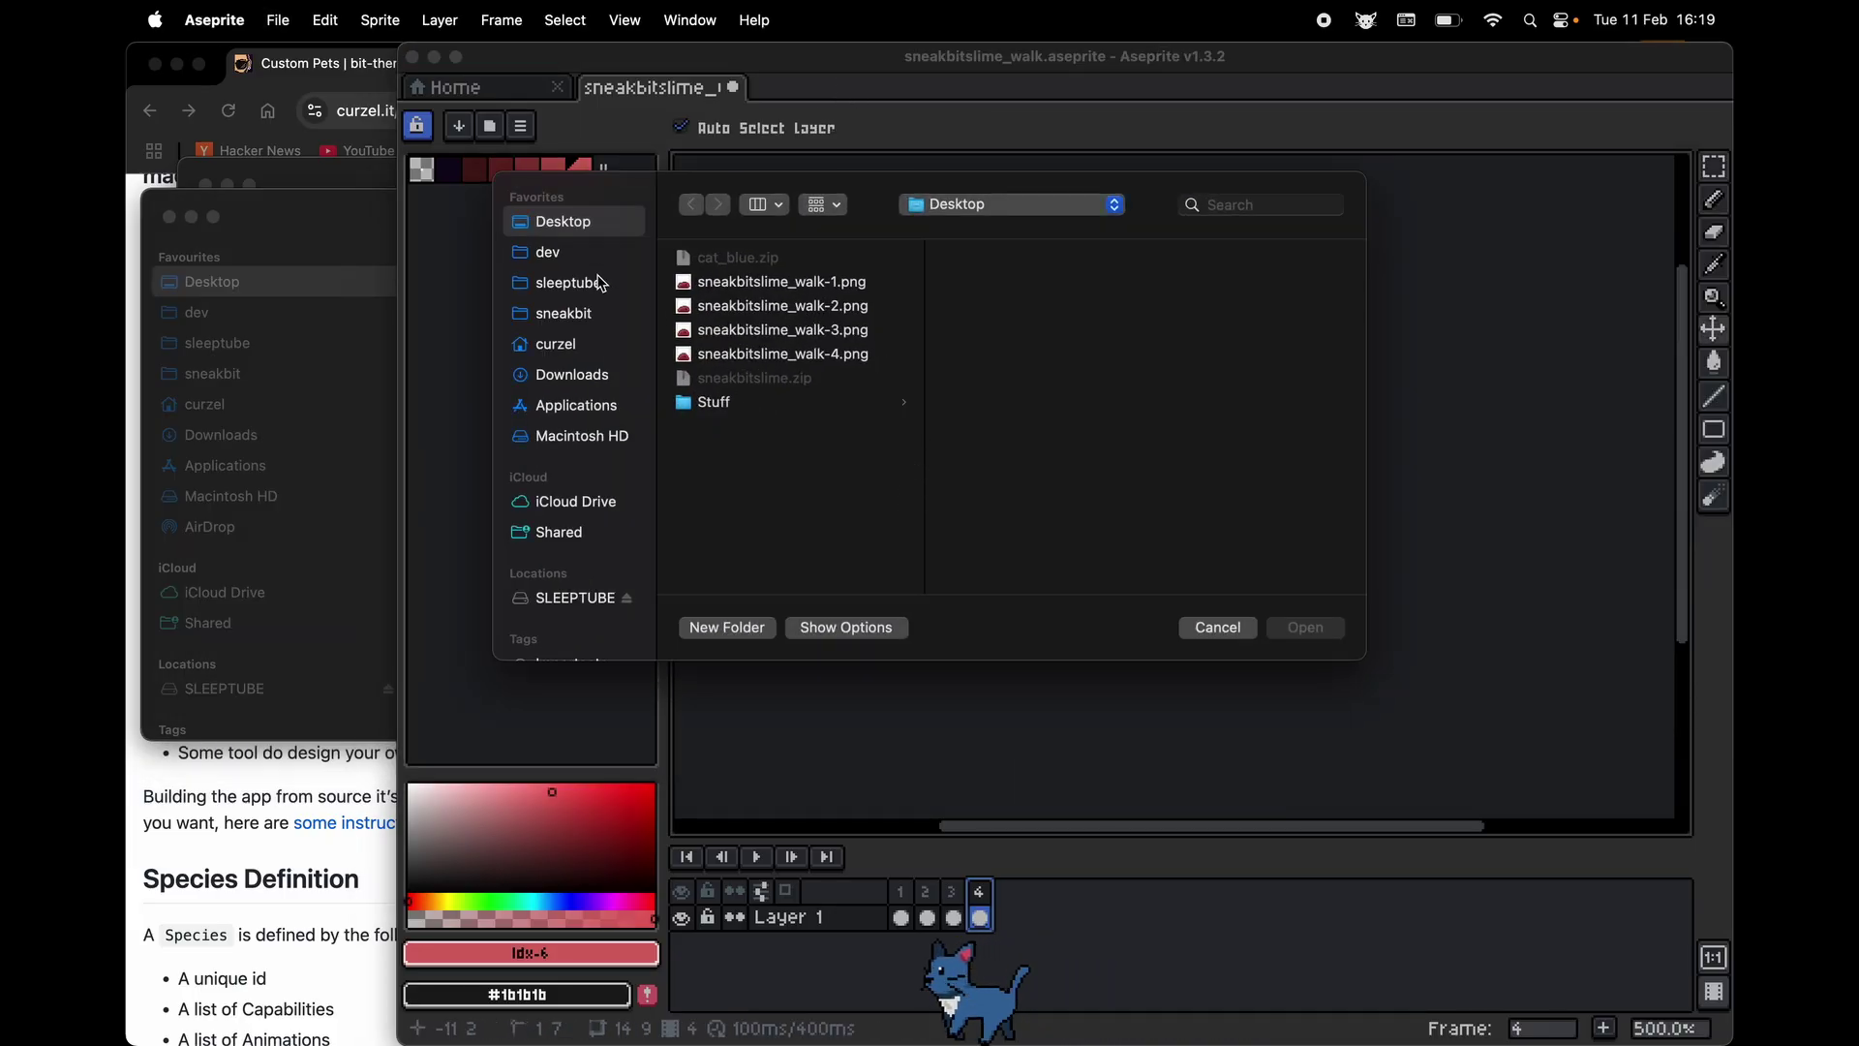
click(593, 312)
click(766, 308)
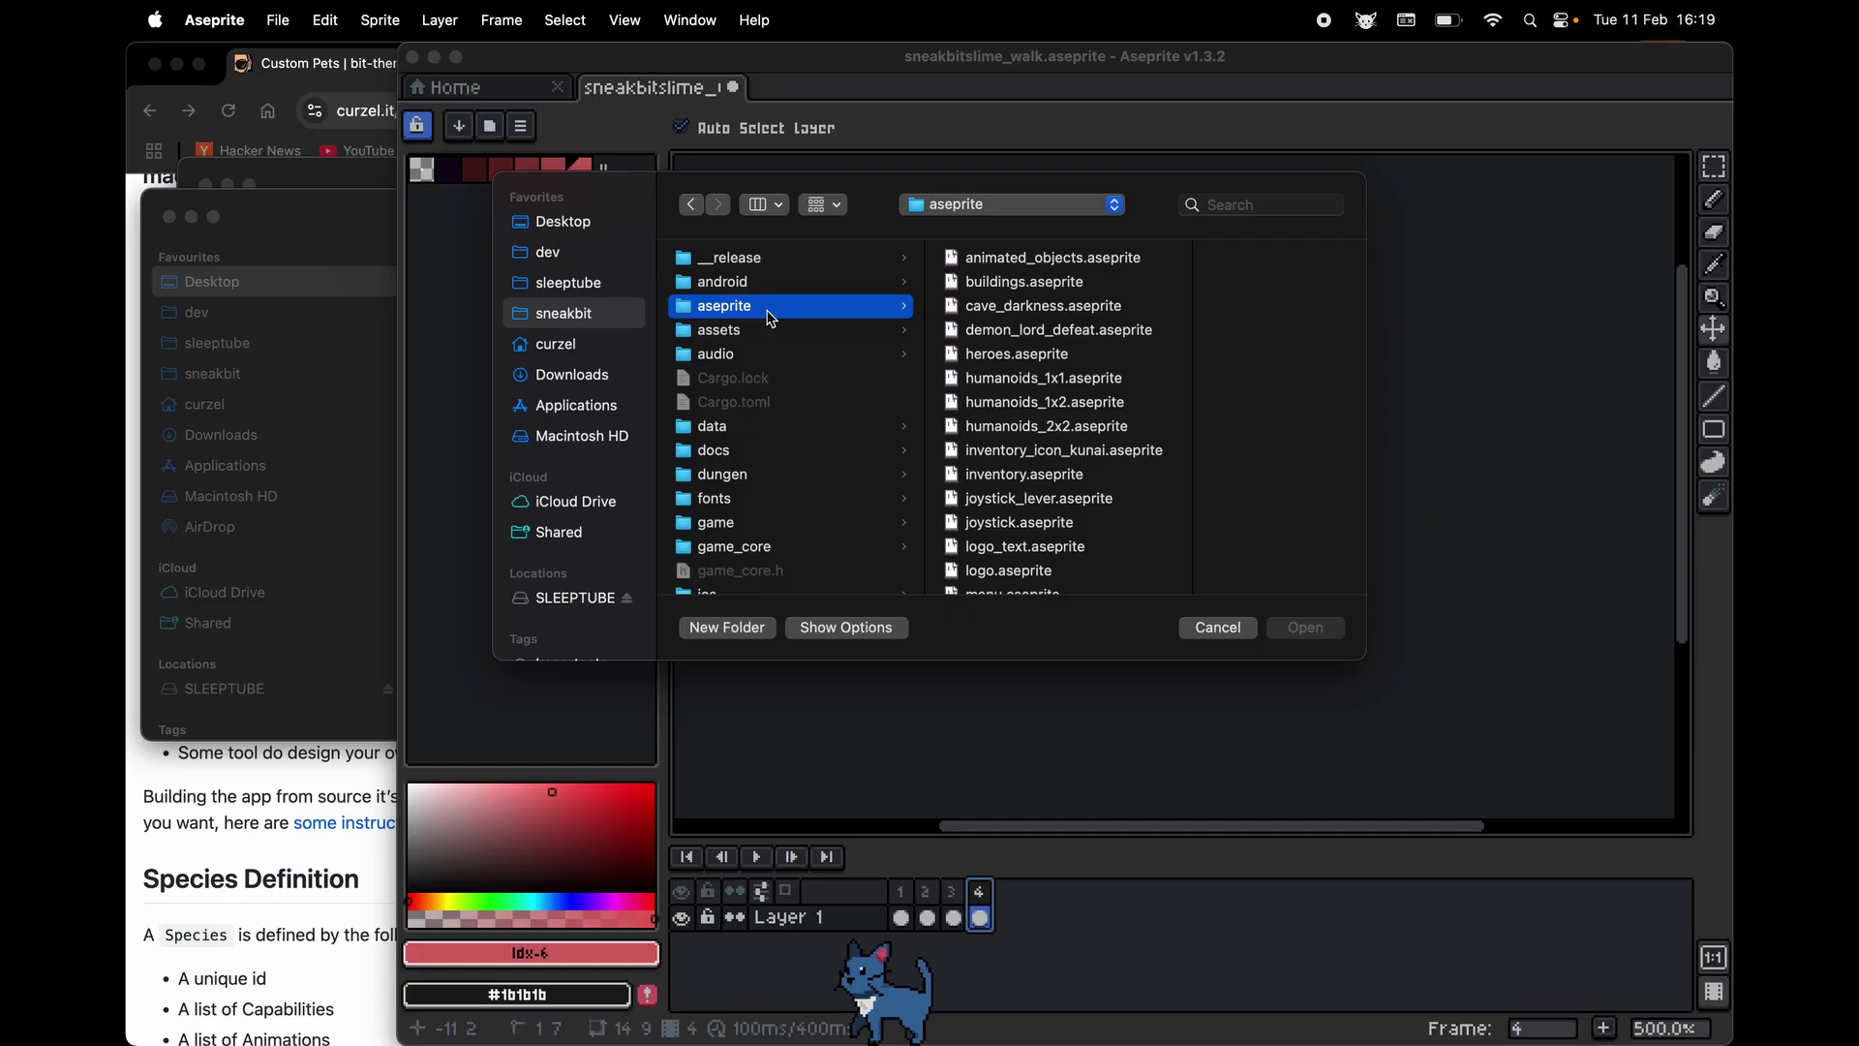
click(635, 257)
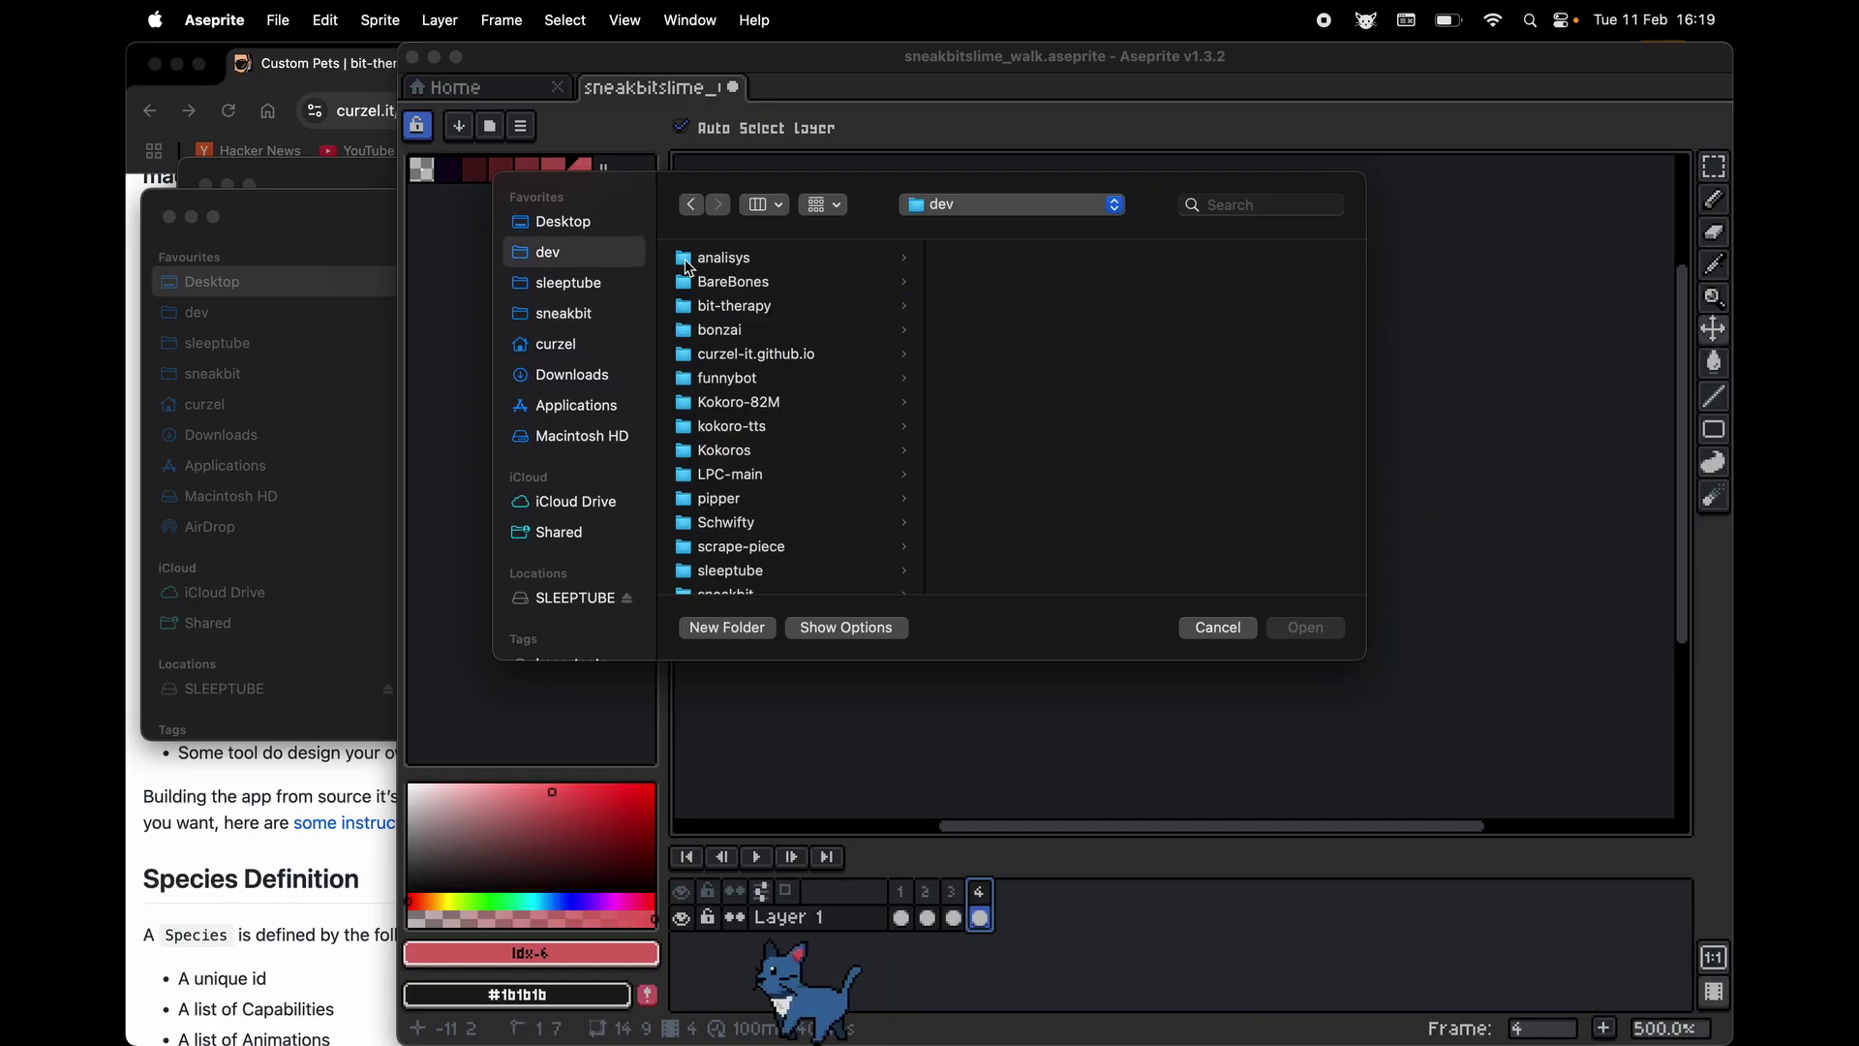
click(772, 305)
key(Right)
key(Right)
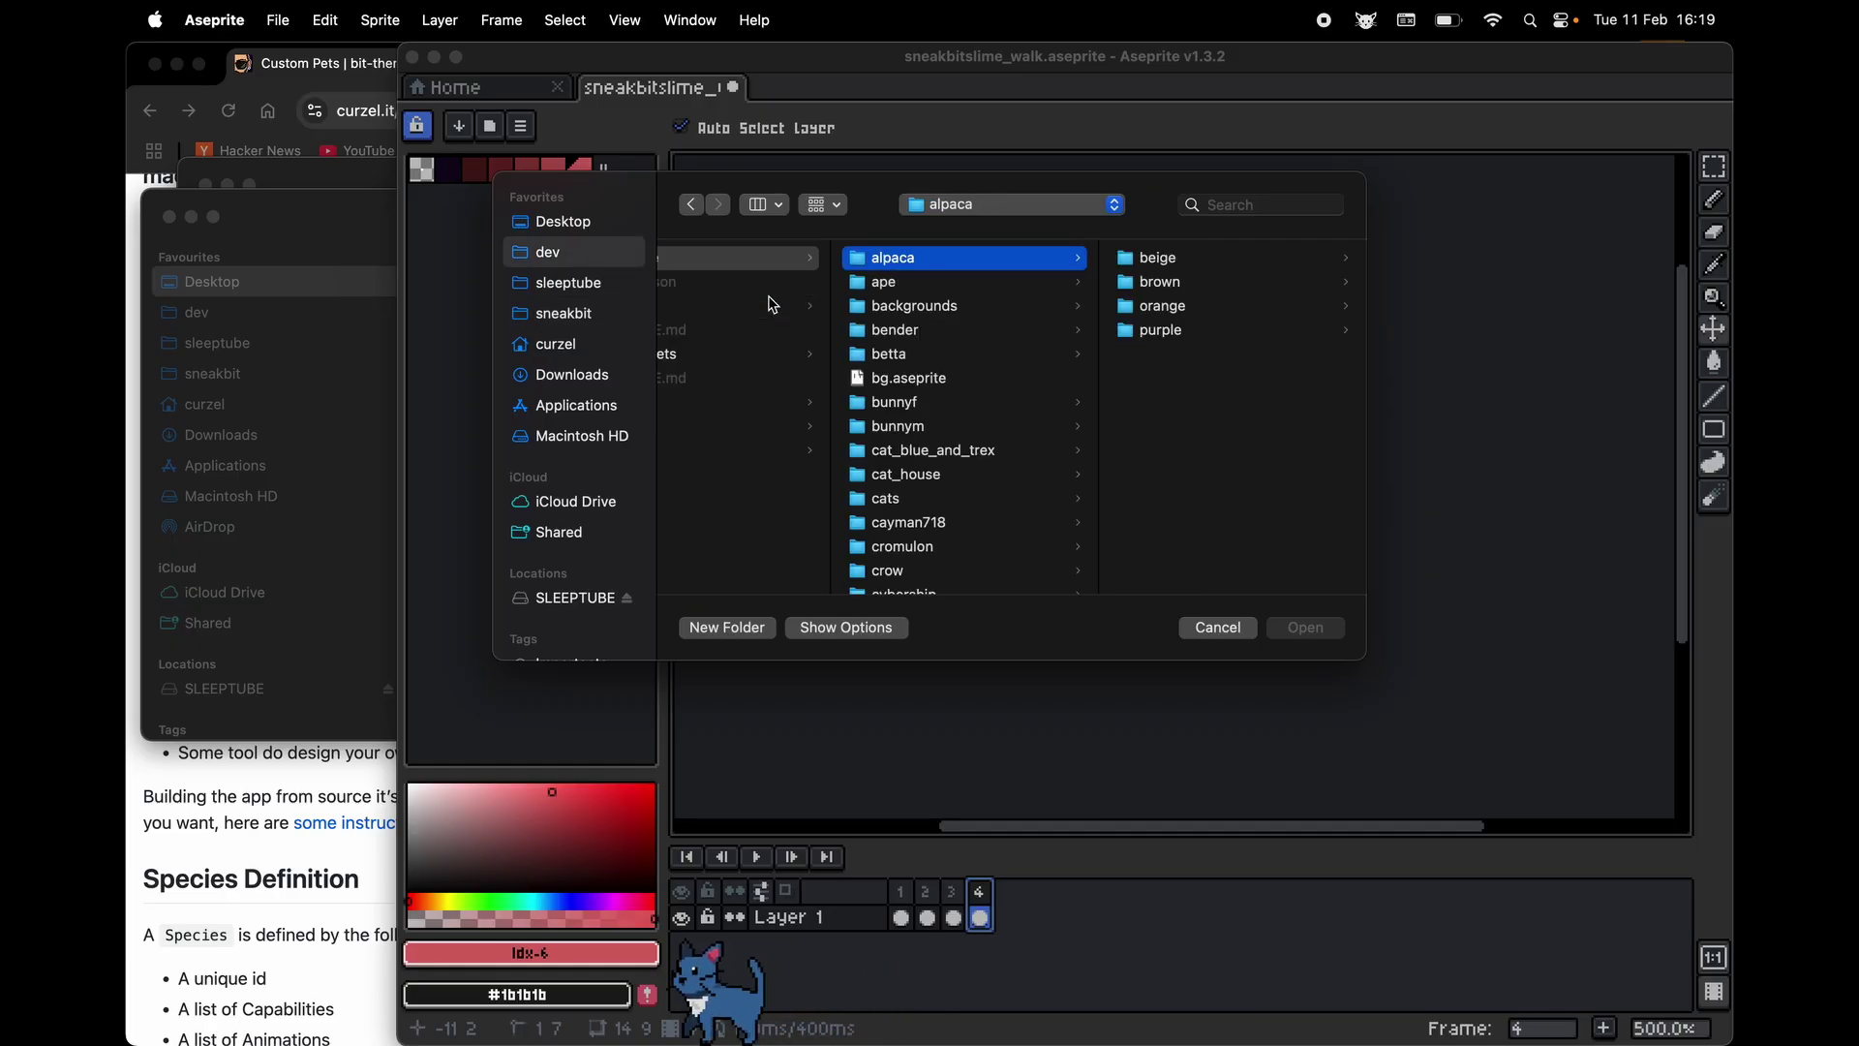
scroll(1065, 542, down, 10)
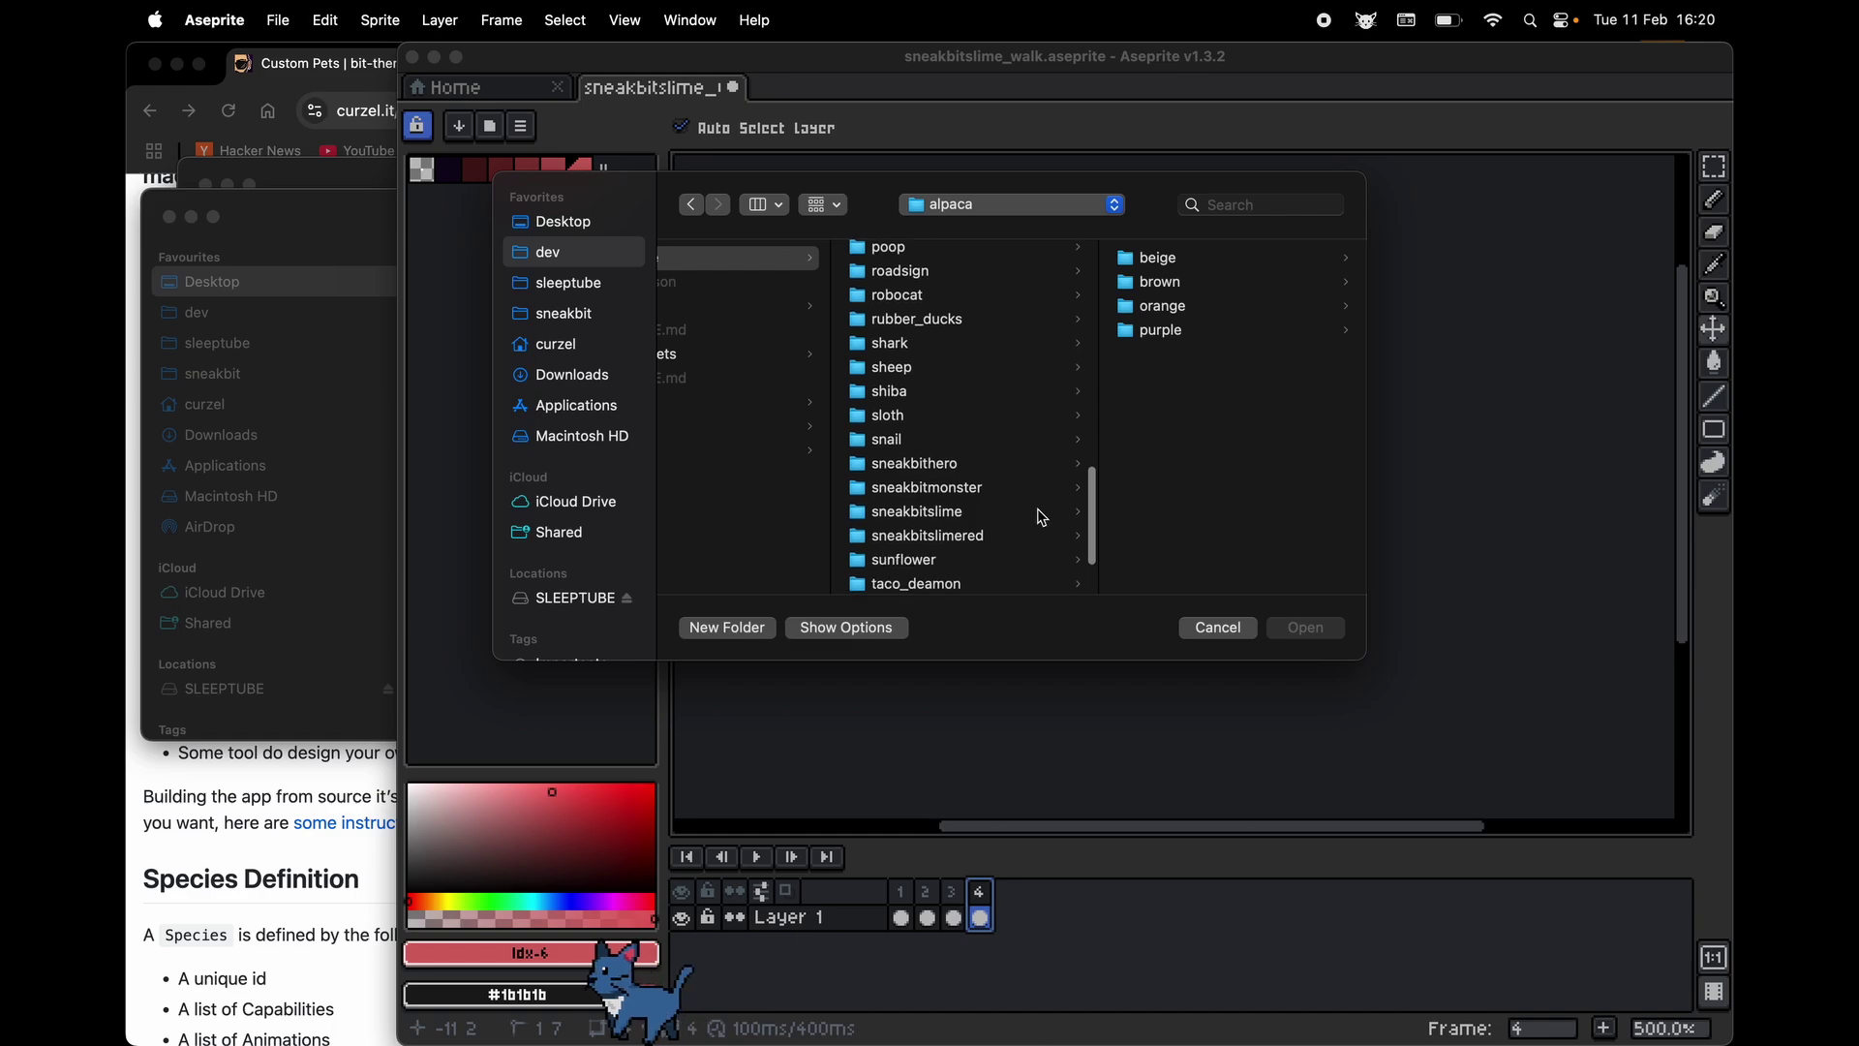
click(1025, 521)
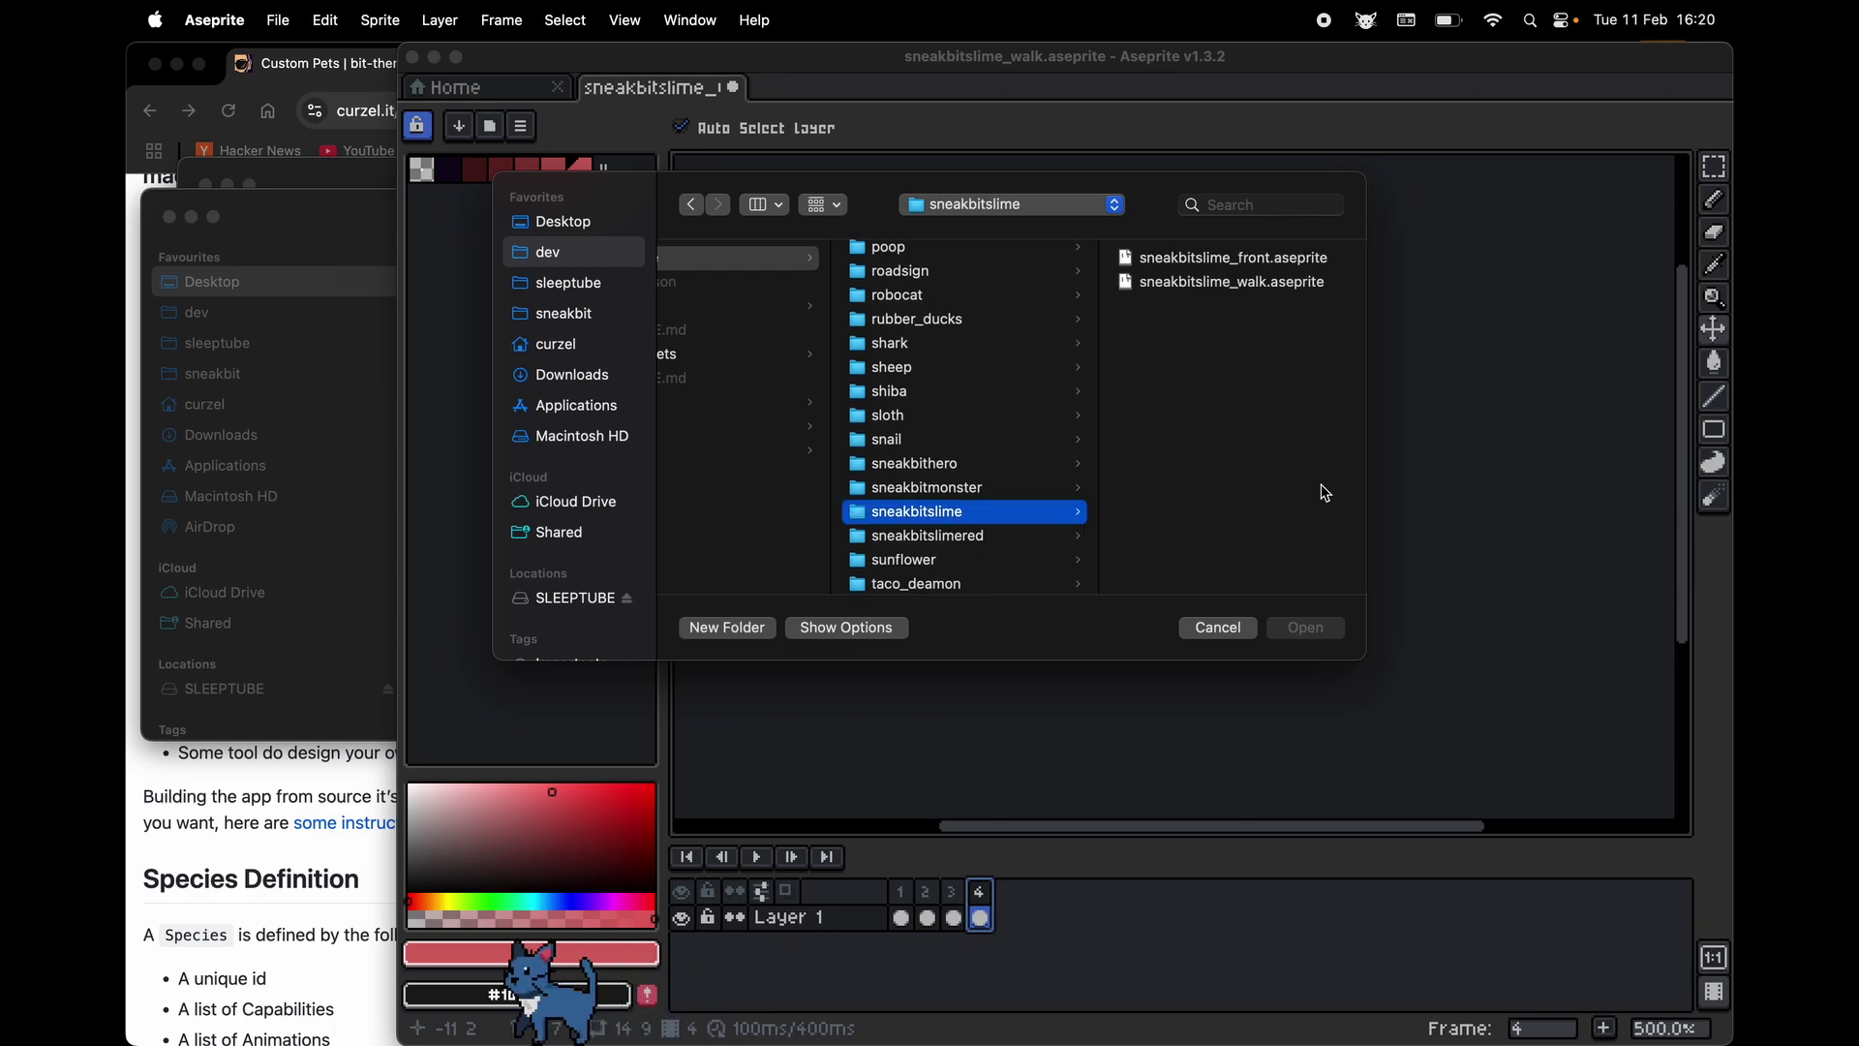
key(Right)
Open sneakbitslime_front.aseprite, build a palette from the sprite's colours, and convert it to indexed colour
key(Return)
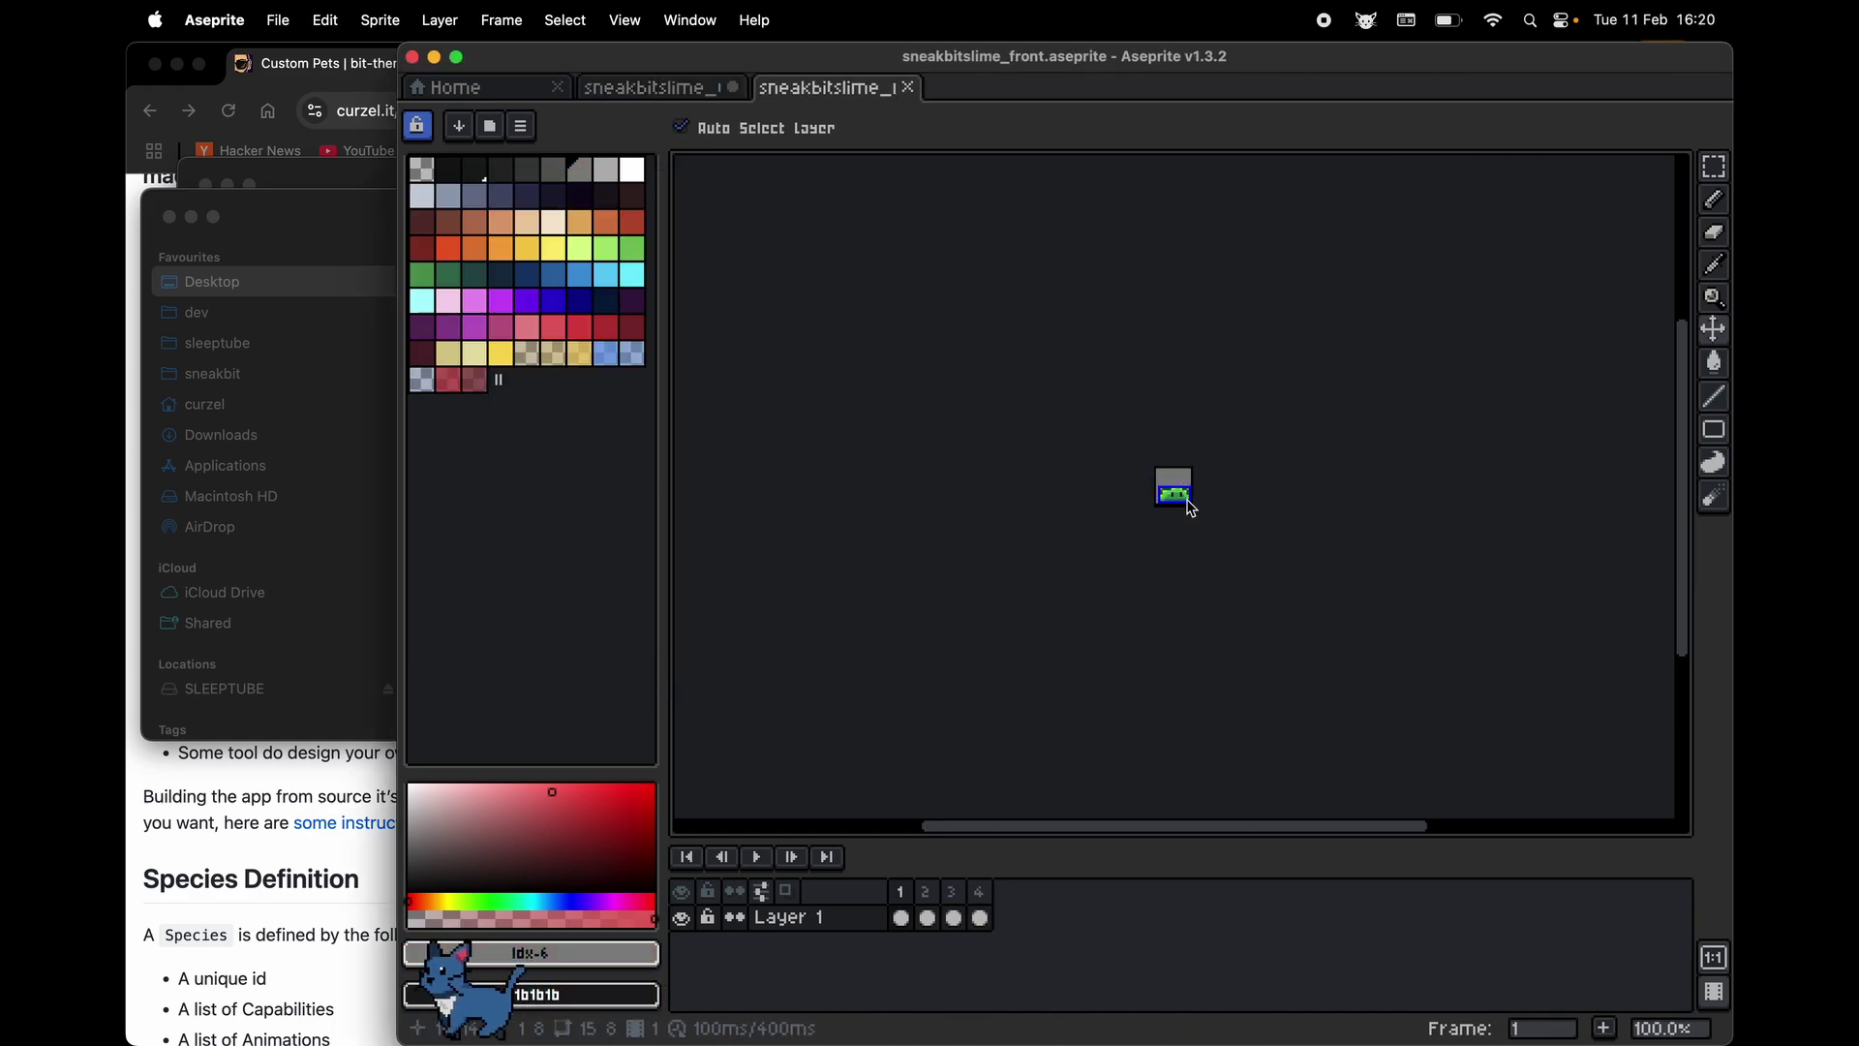
scroll(1175, 485, up, 5)
scroll(1192, 507, up, 2)
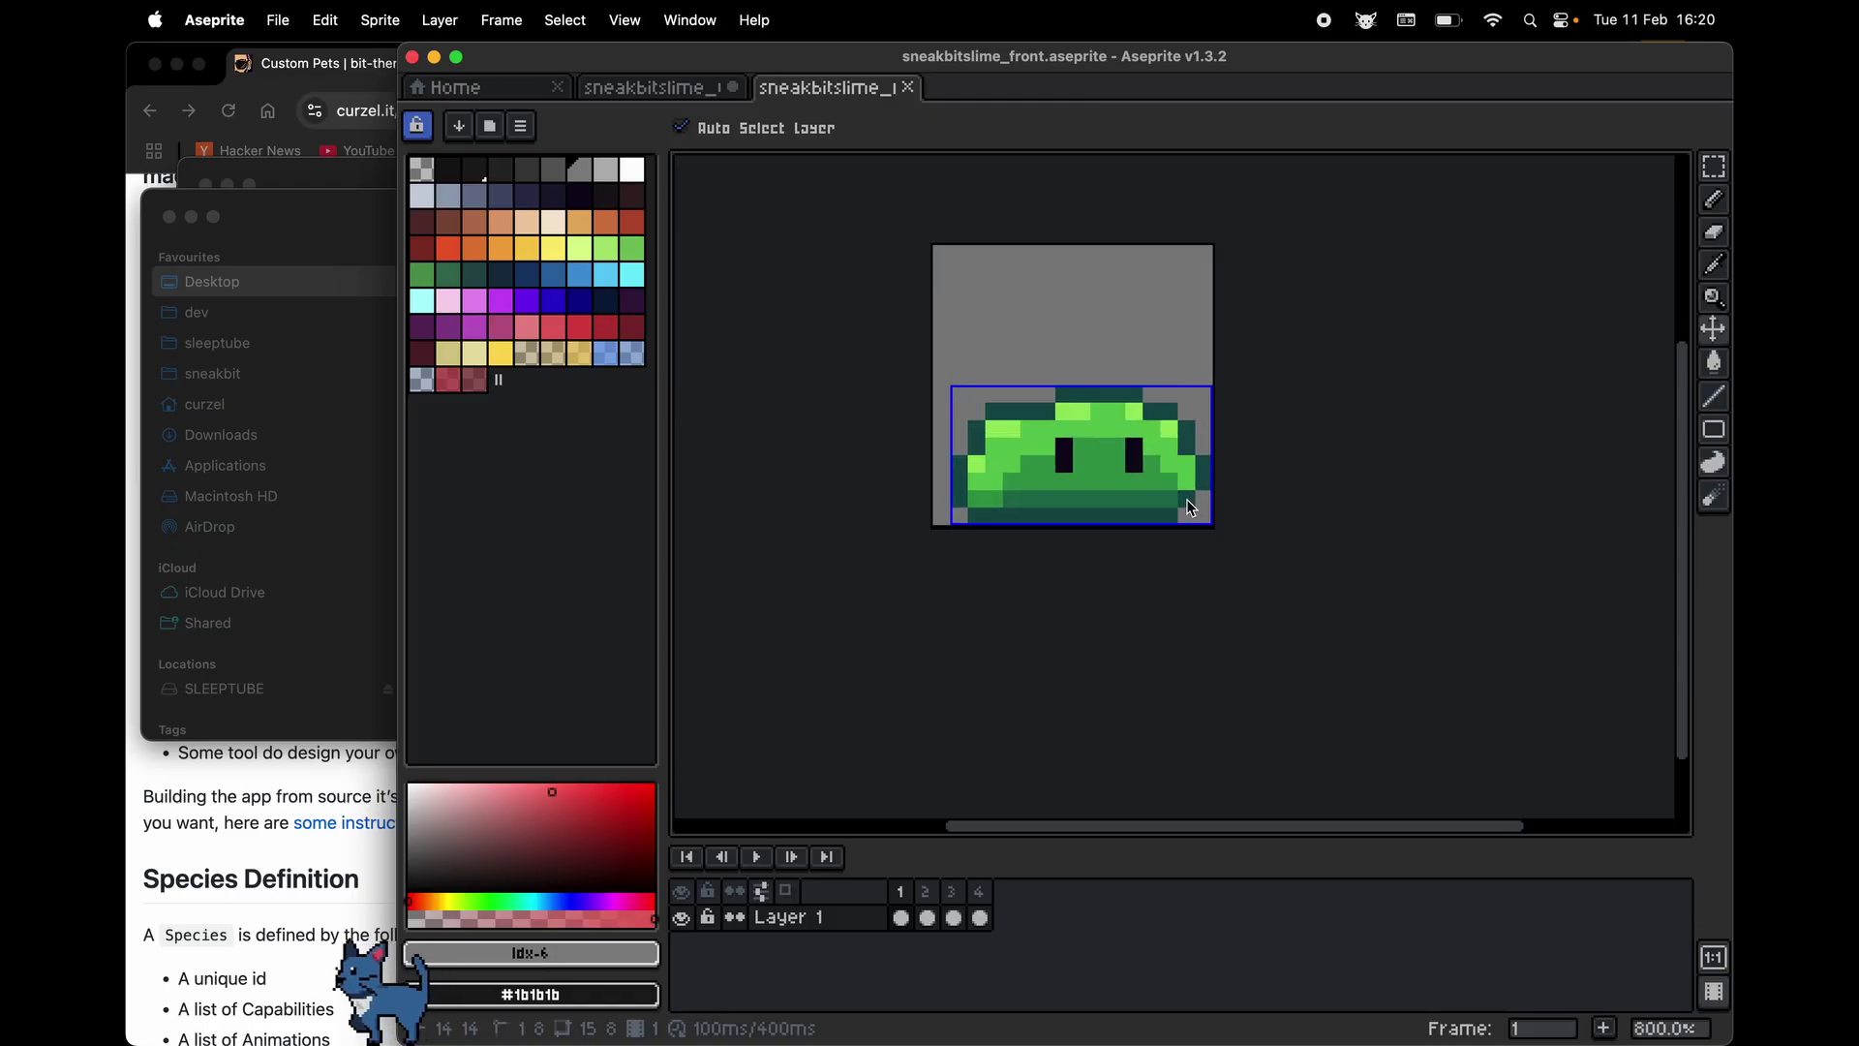
click(383, 22)
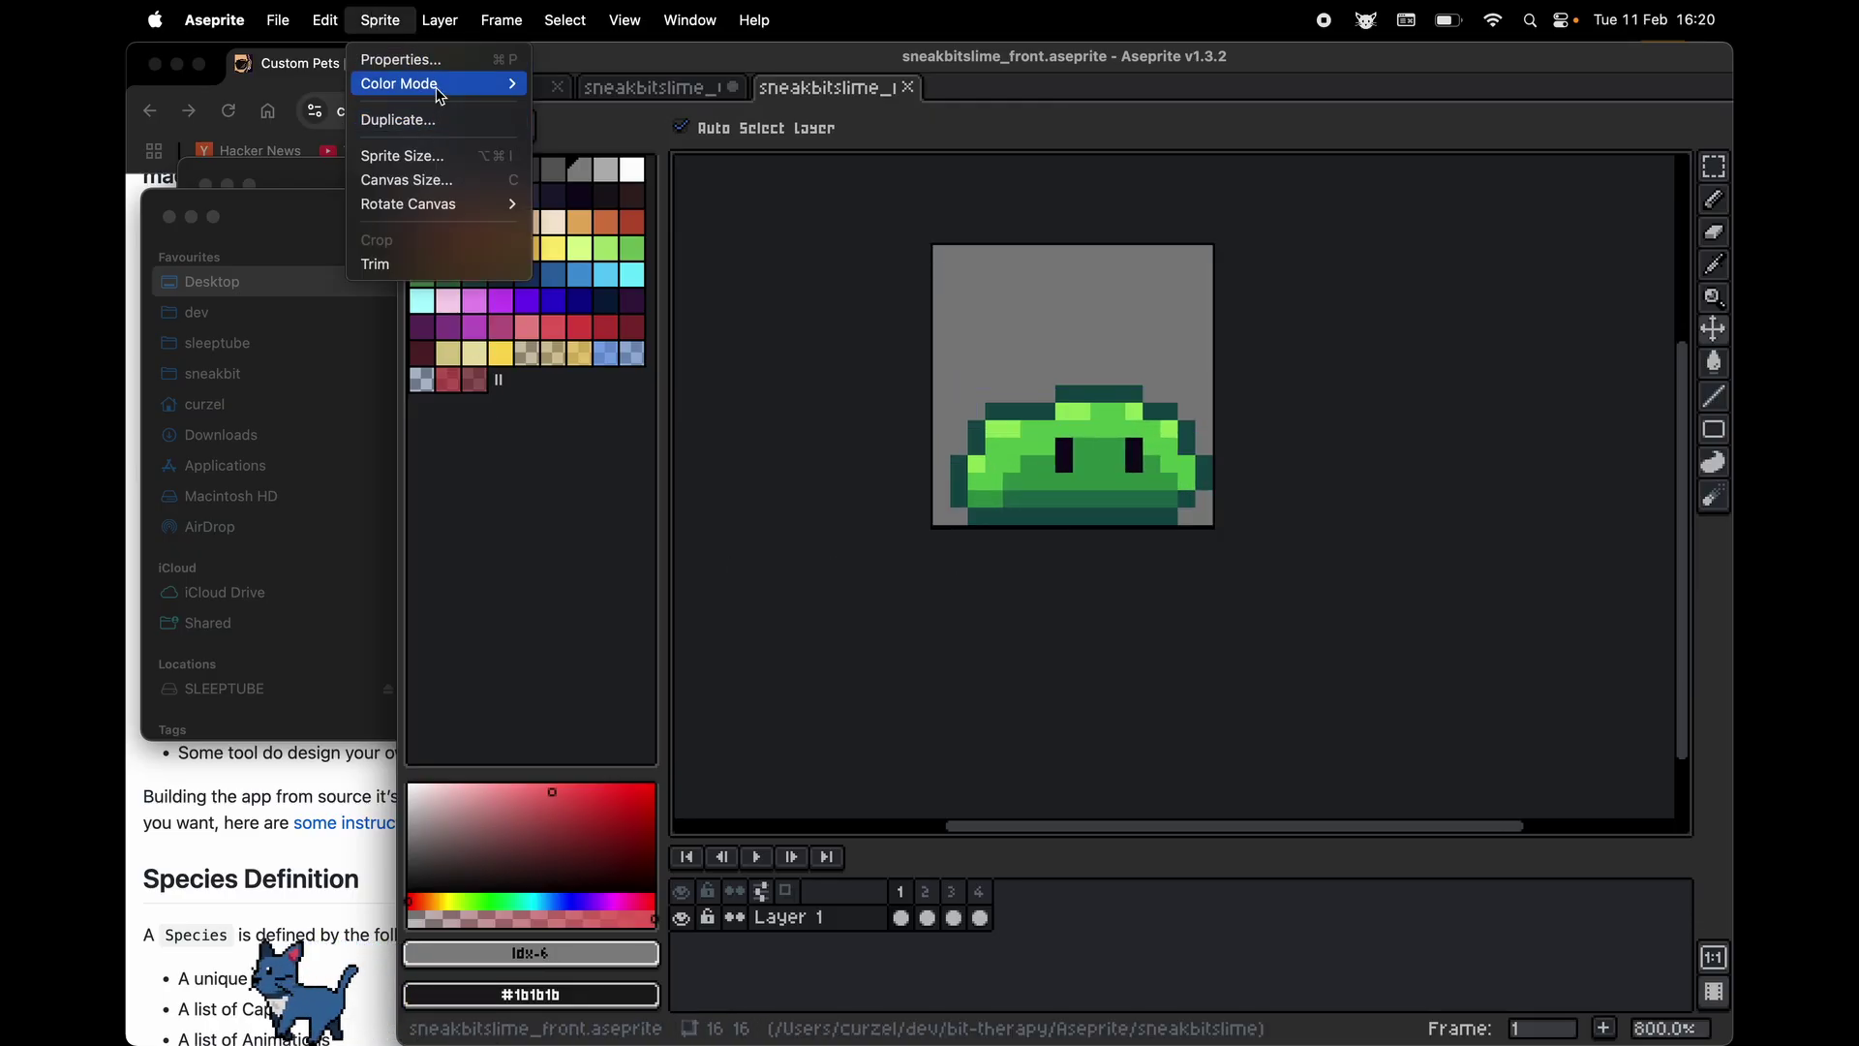
mouse_move(455, 84)
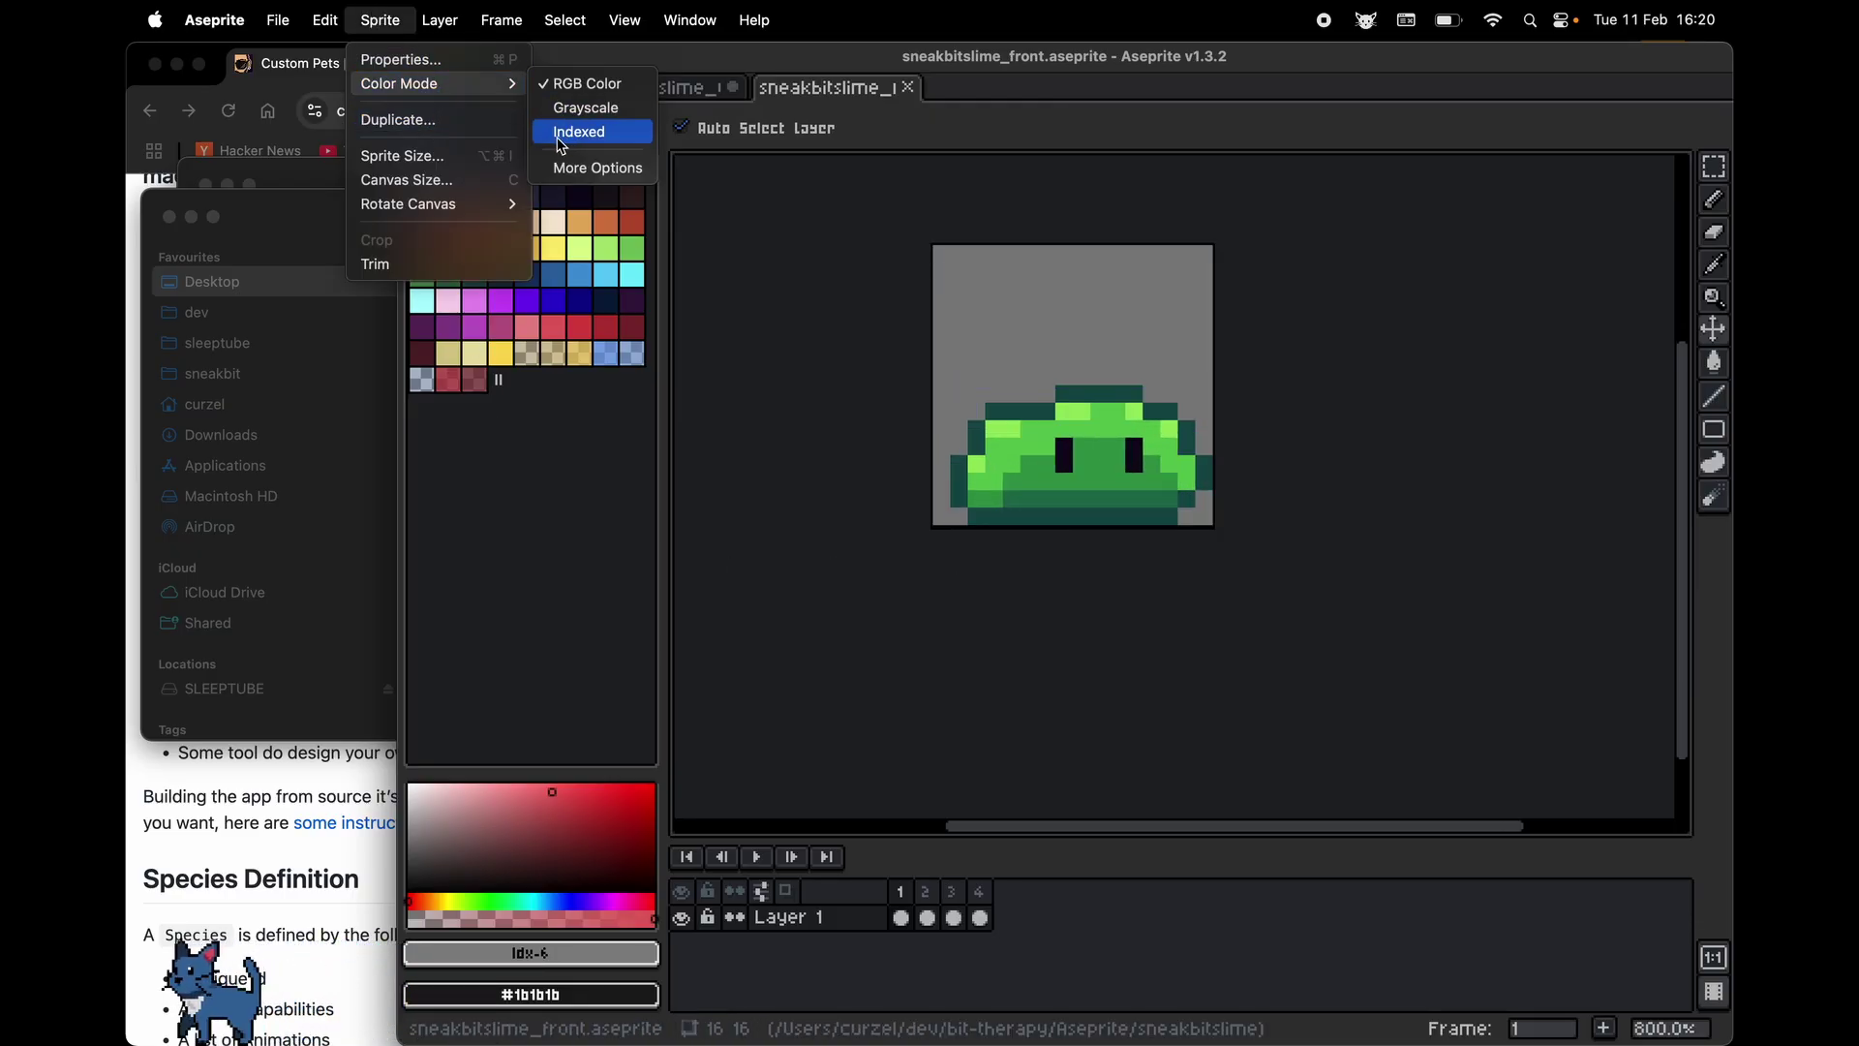
click(521, 126)
click(601, 585)
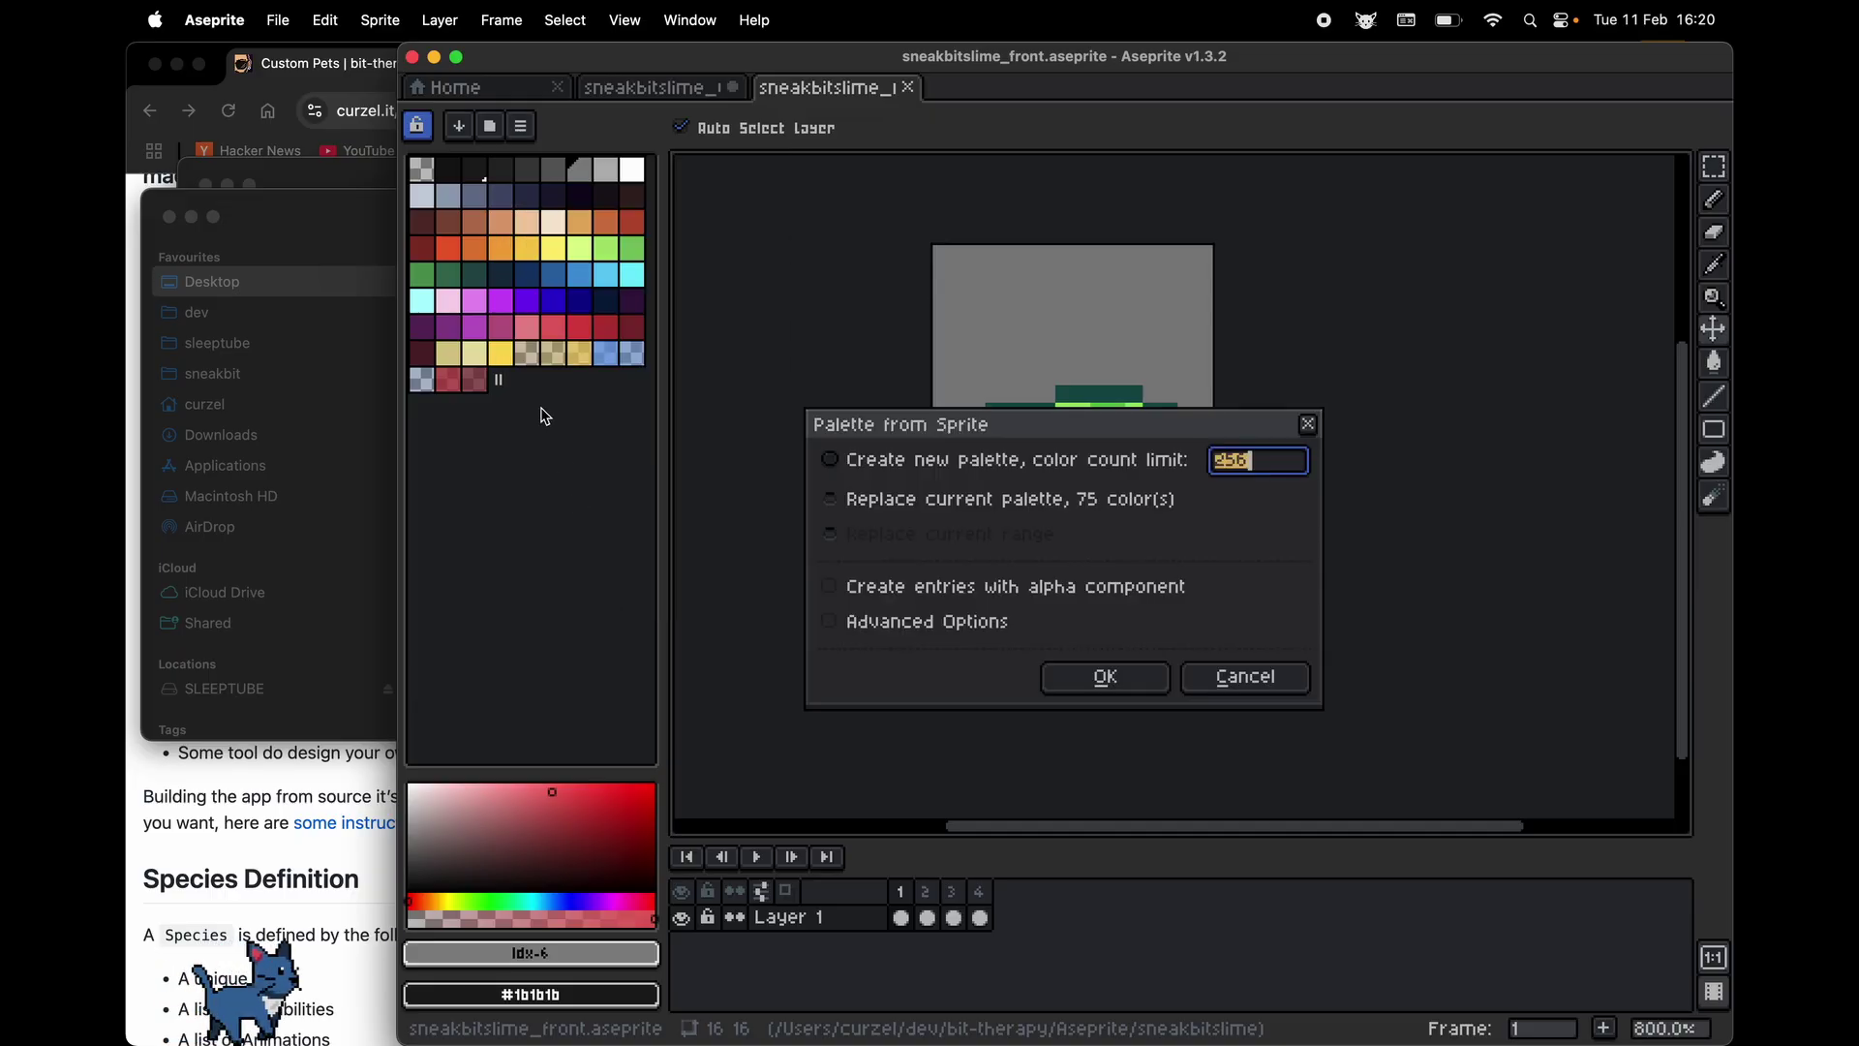
click(1104, 676)
click(379, 20)
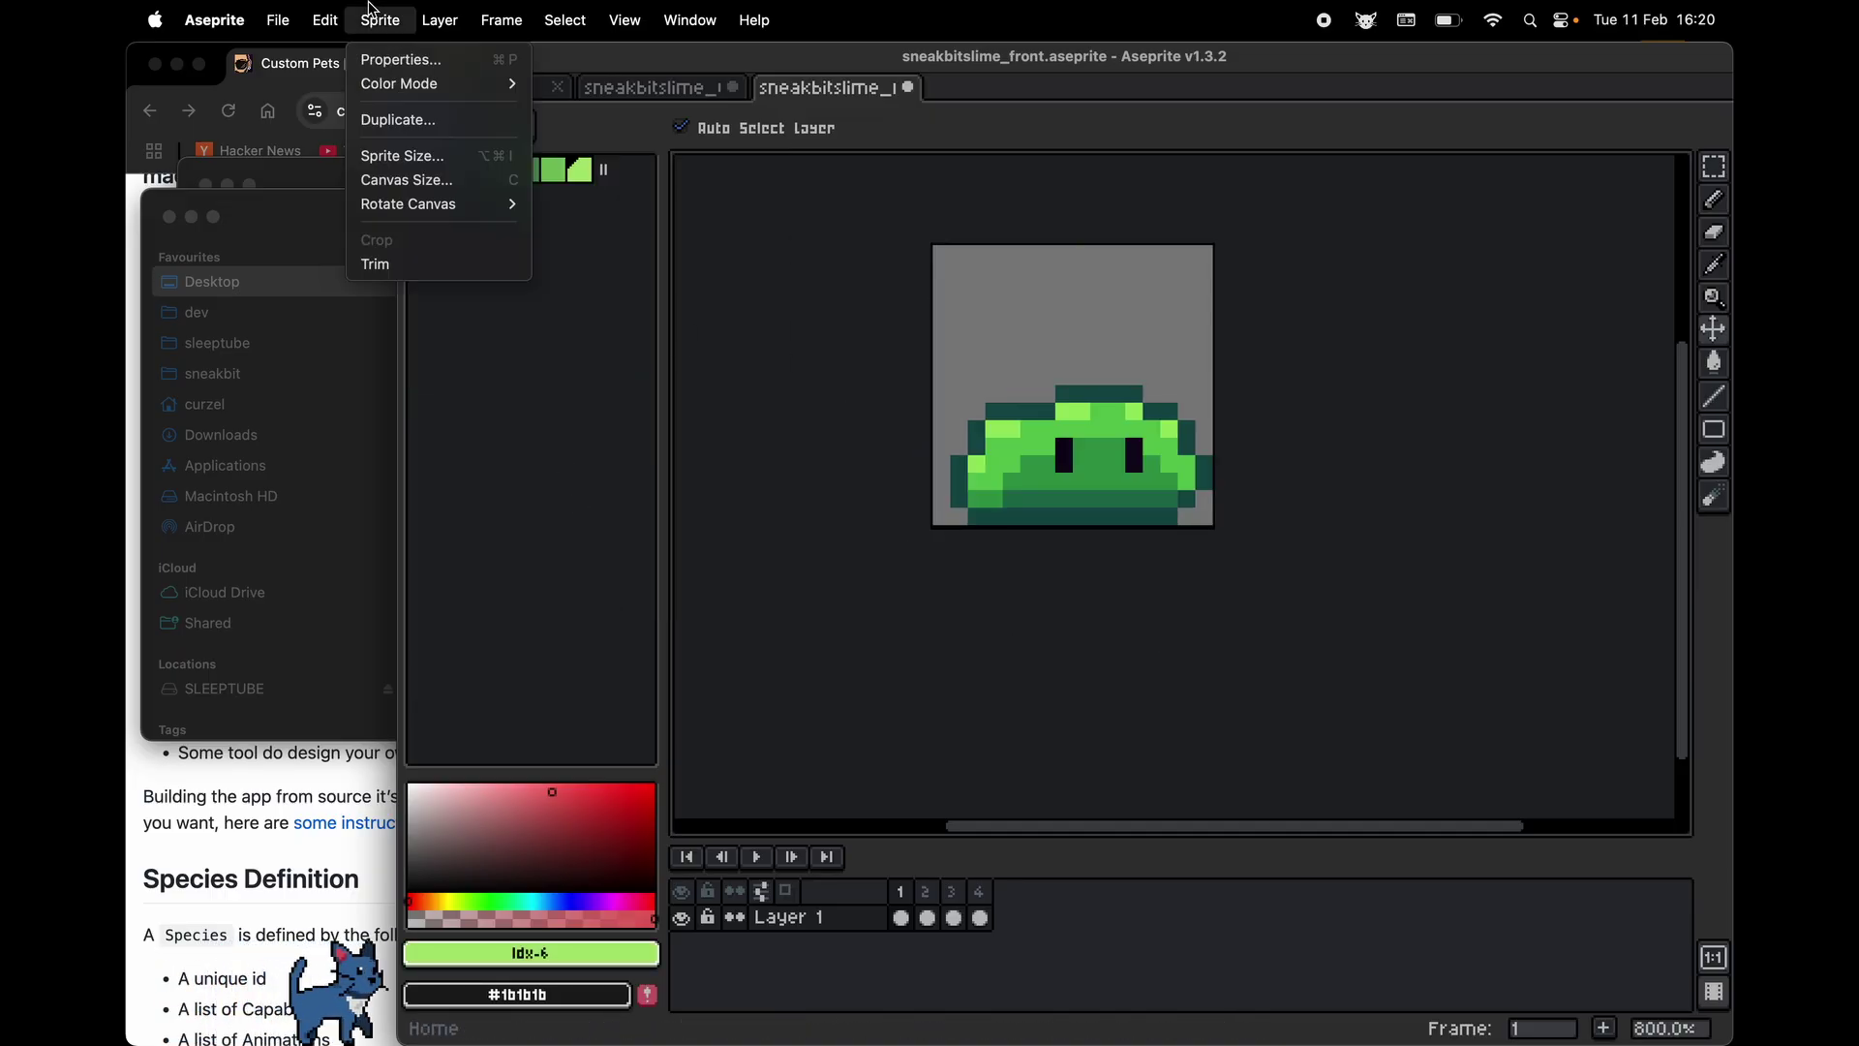
mouse_move(456, 84)
click(598, 132)
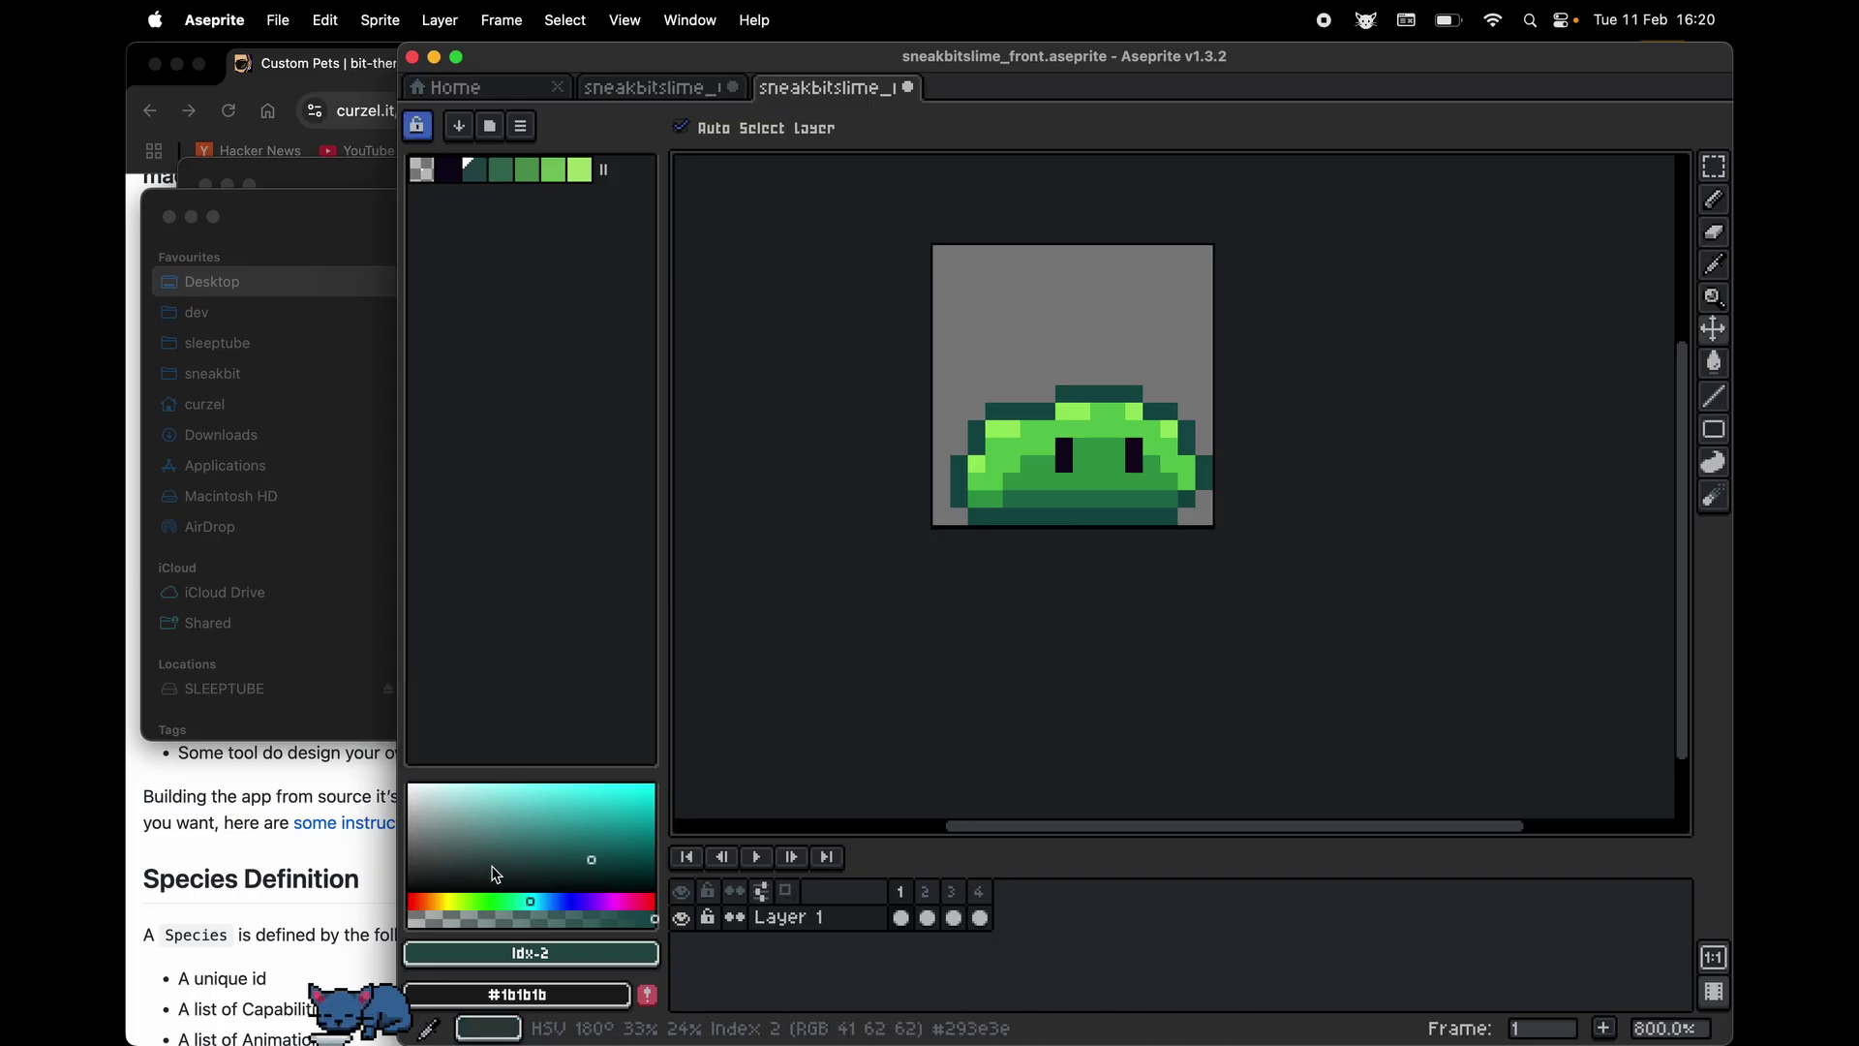
Recolour the outline, bottom band, face area, top and light-green palette colours to red shades
click(456, 913)
click(500, 170)
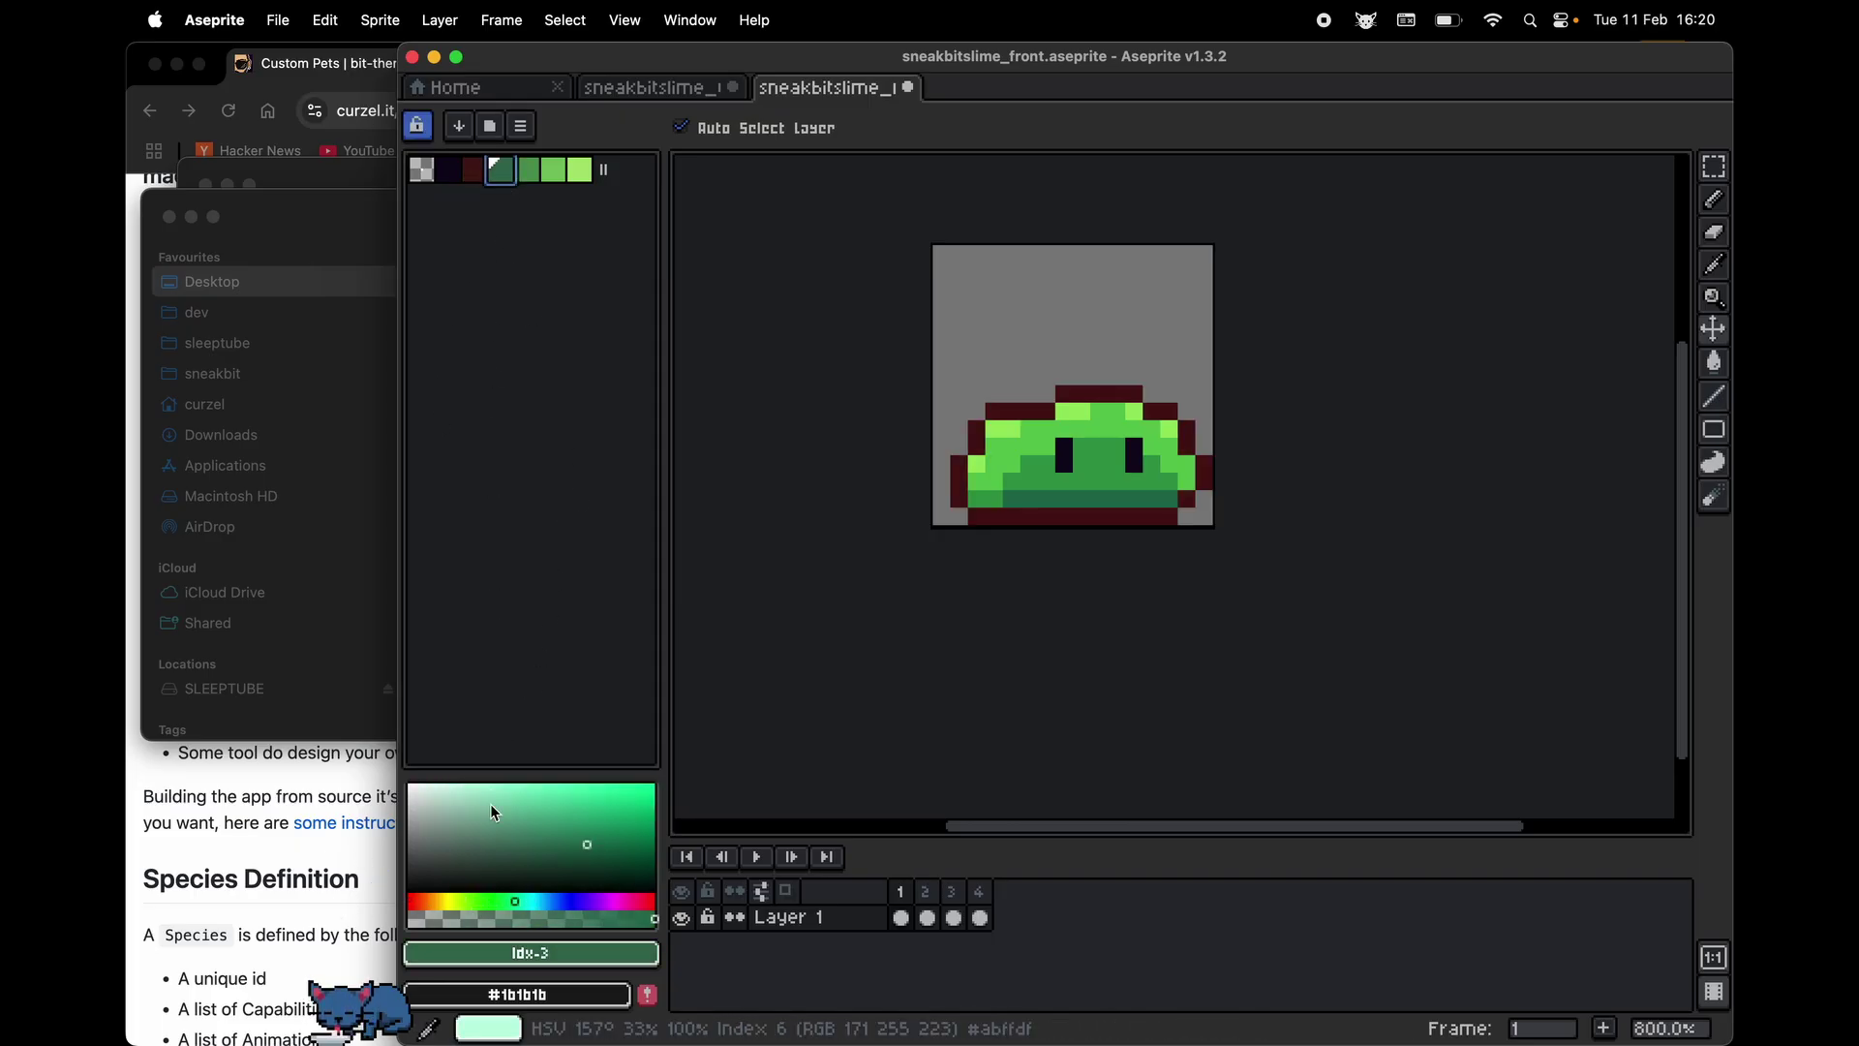
click(448, 913)
click(527, 169)
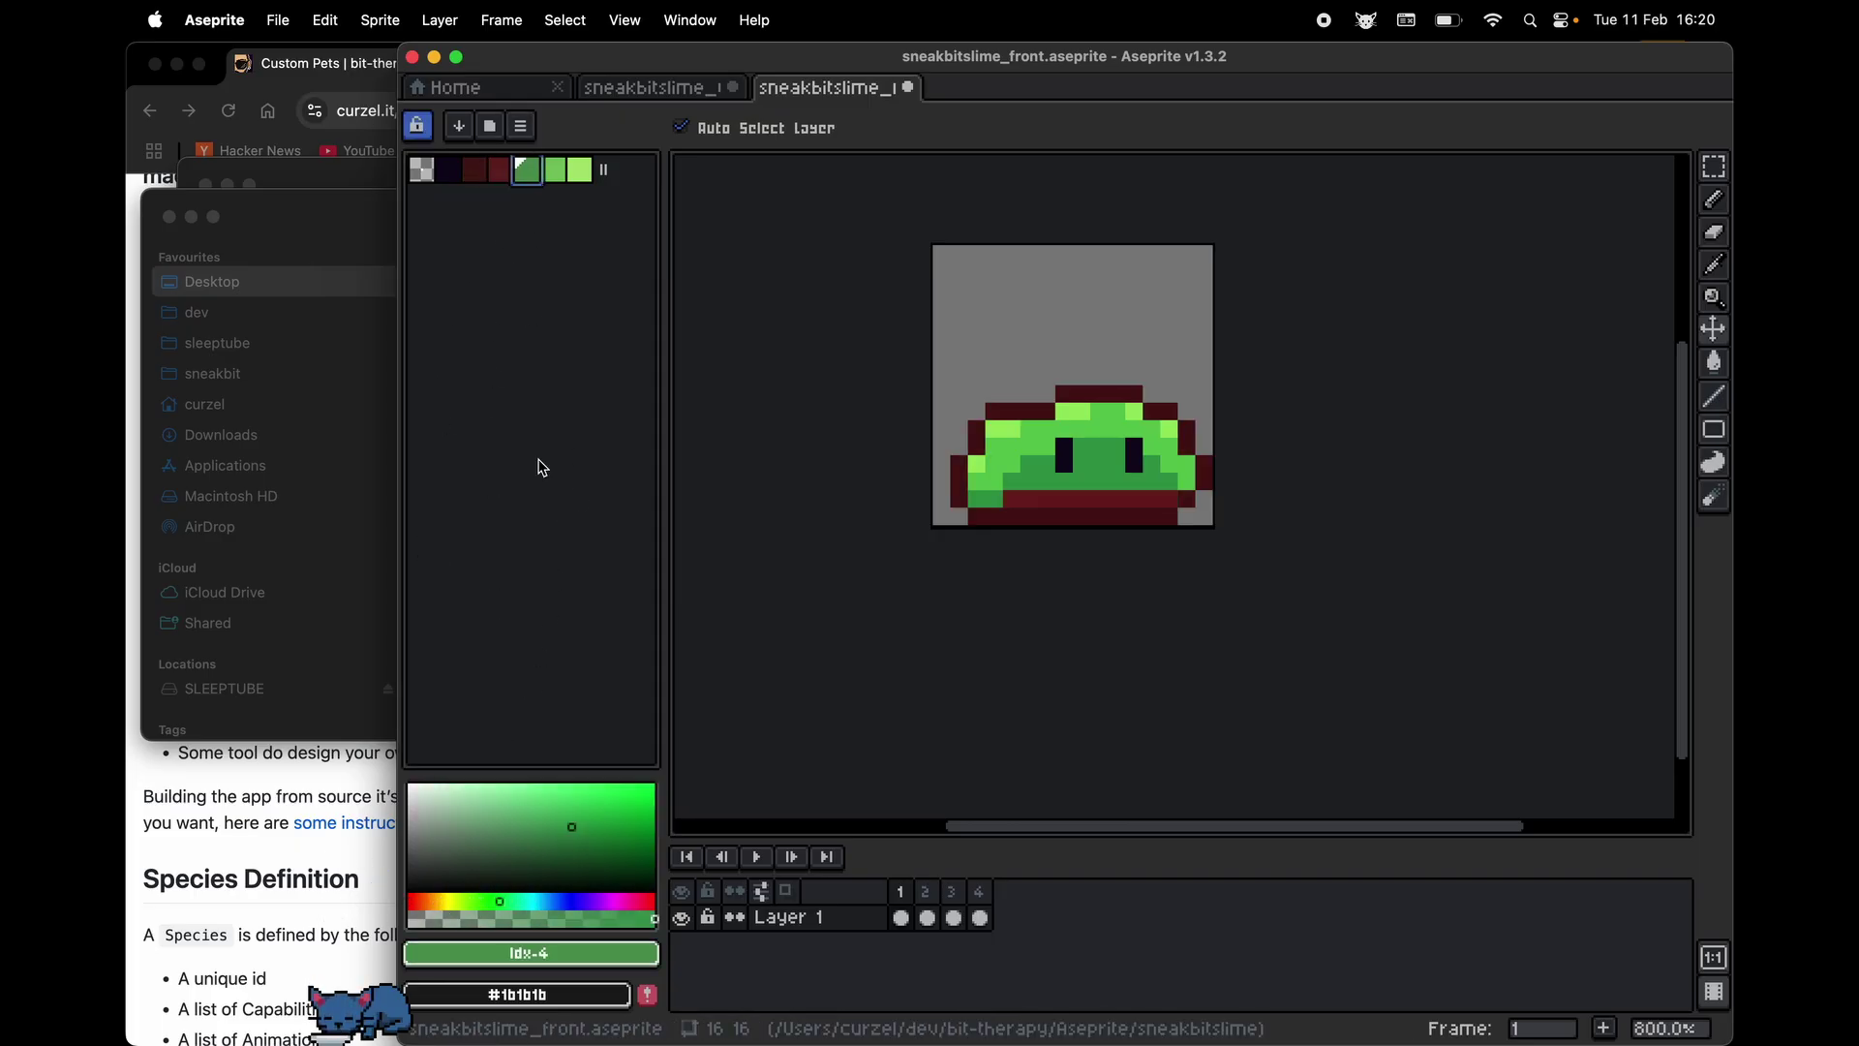
click(464, 900)
click(553, 169)
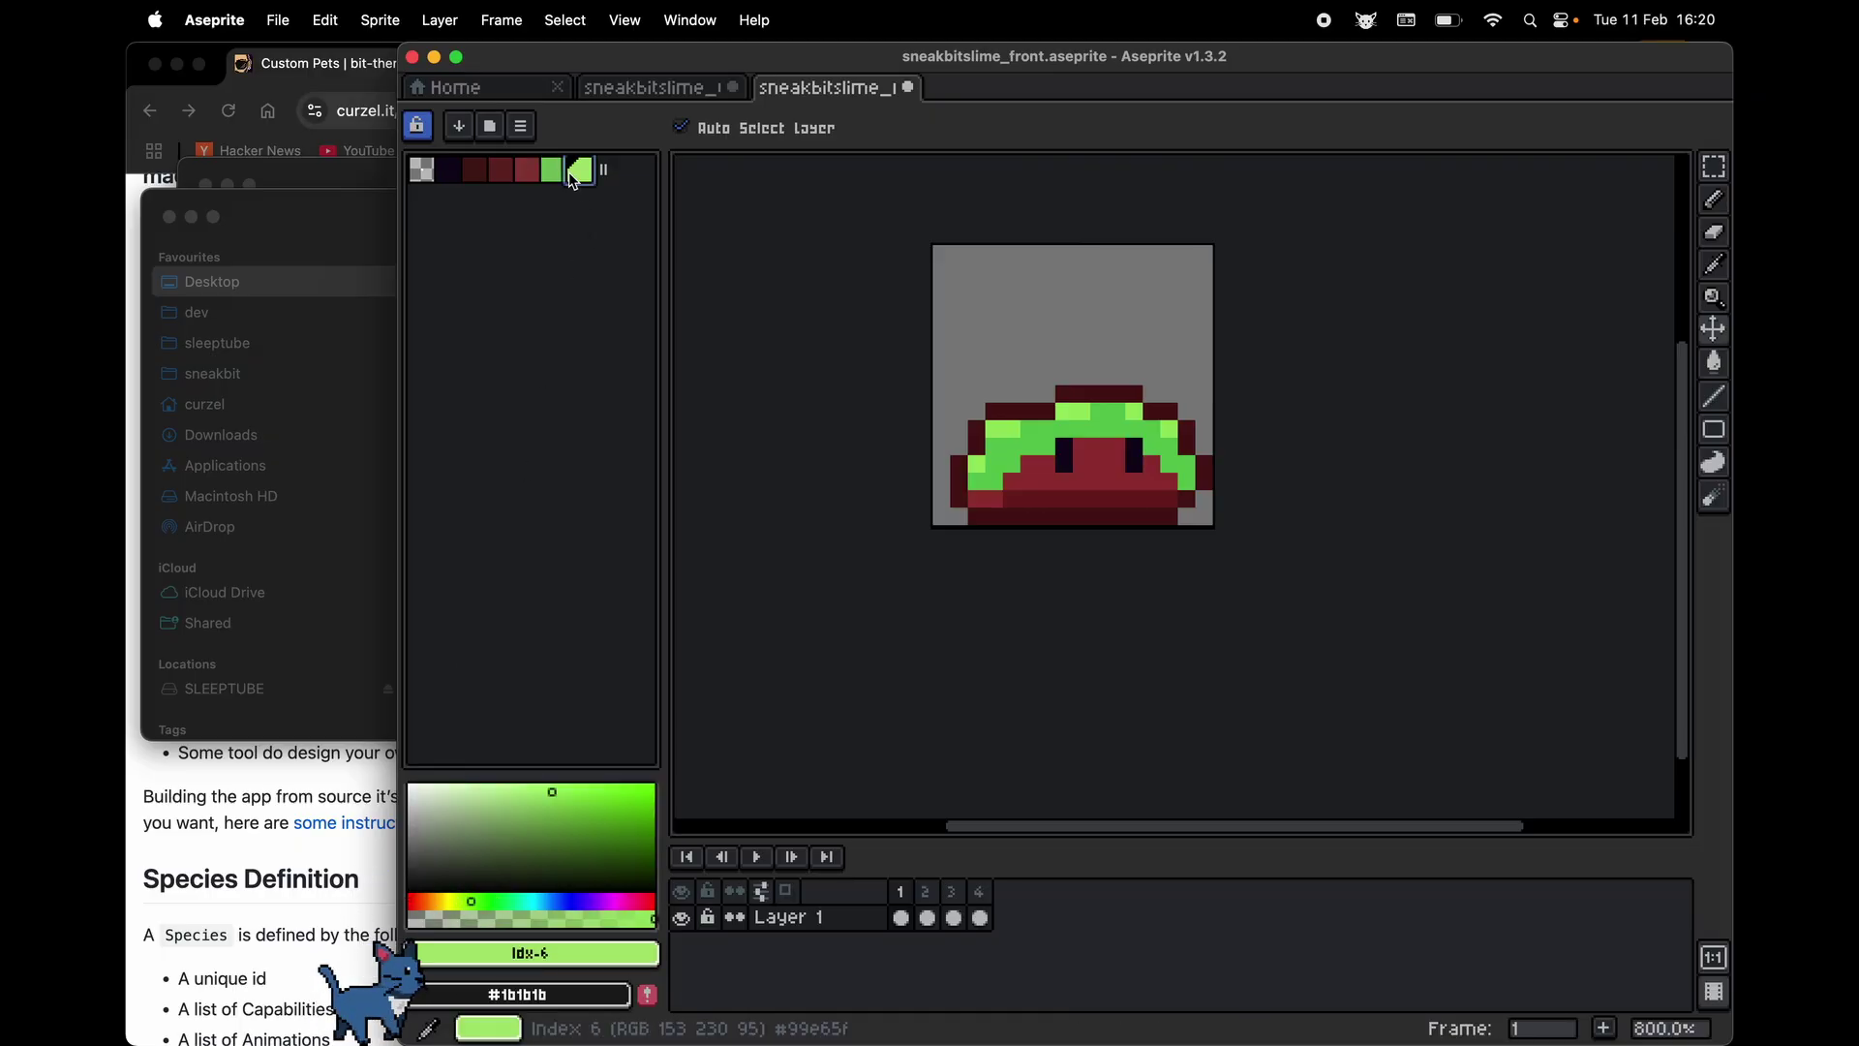
click(451, 905)
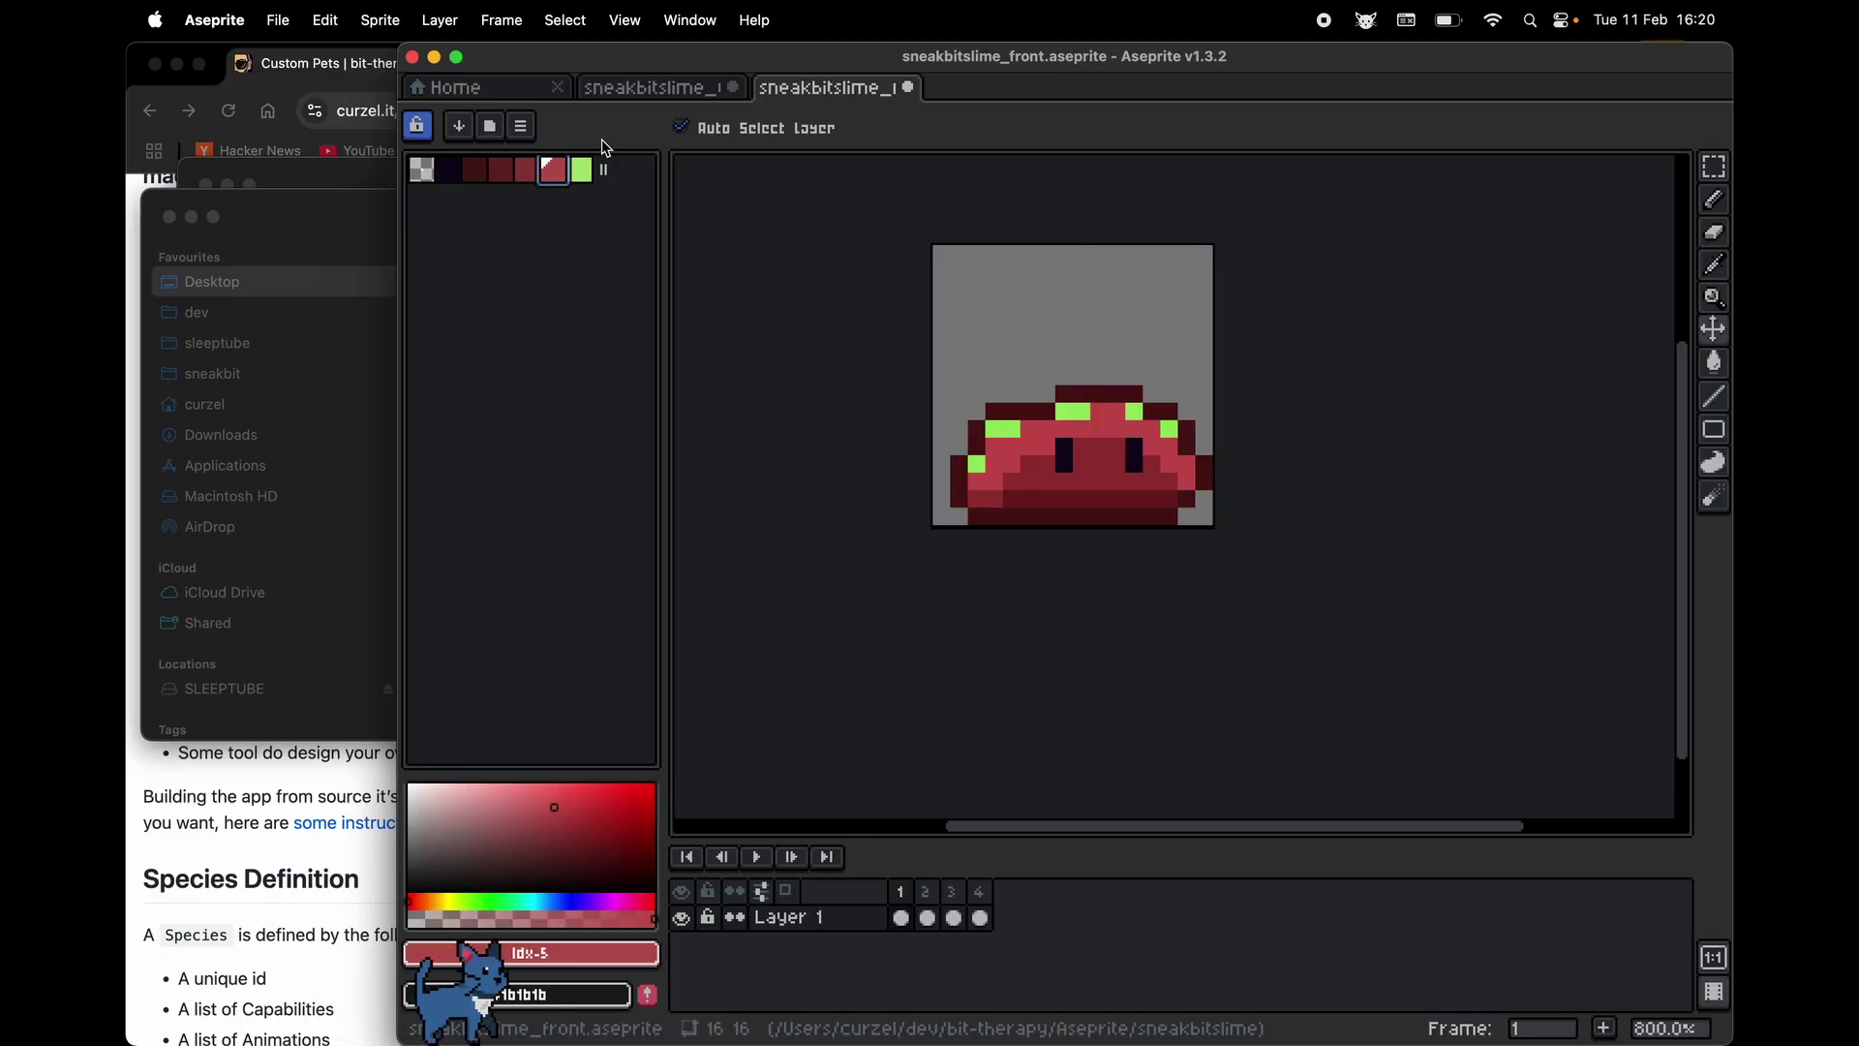
click(581, 172)
drag(478, 907, 341, 904)
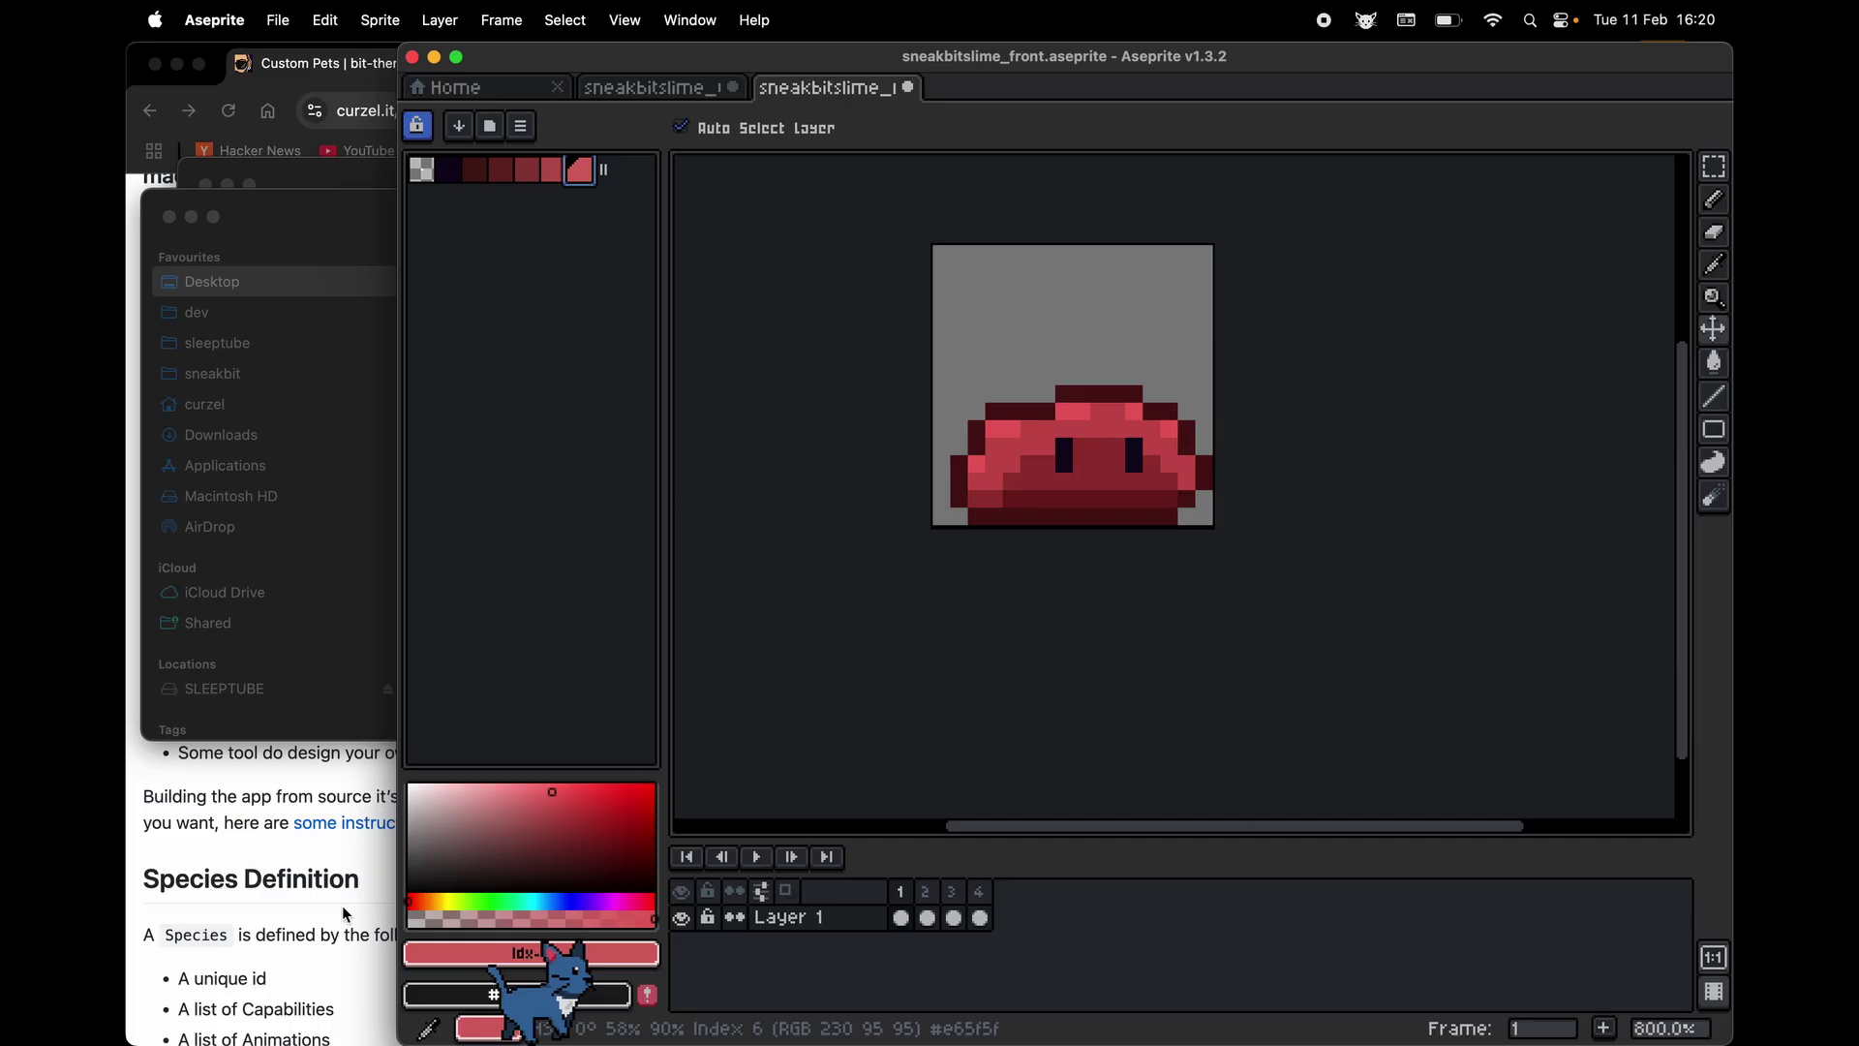
Export the red front animation to the Desktop as four sneakbitslimered_front PNG files
key(b)
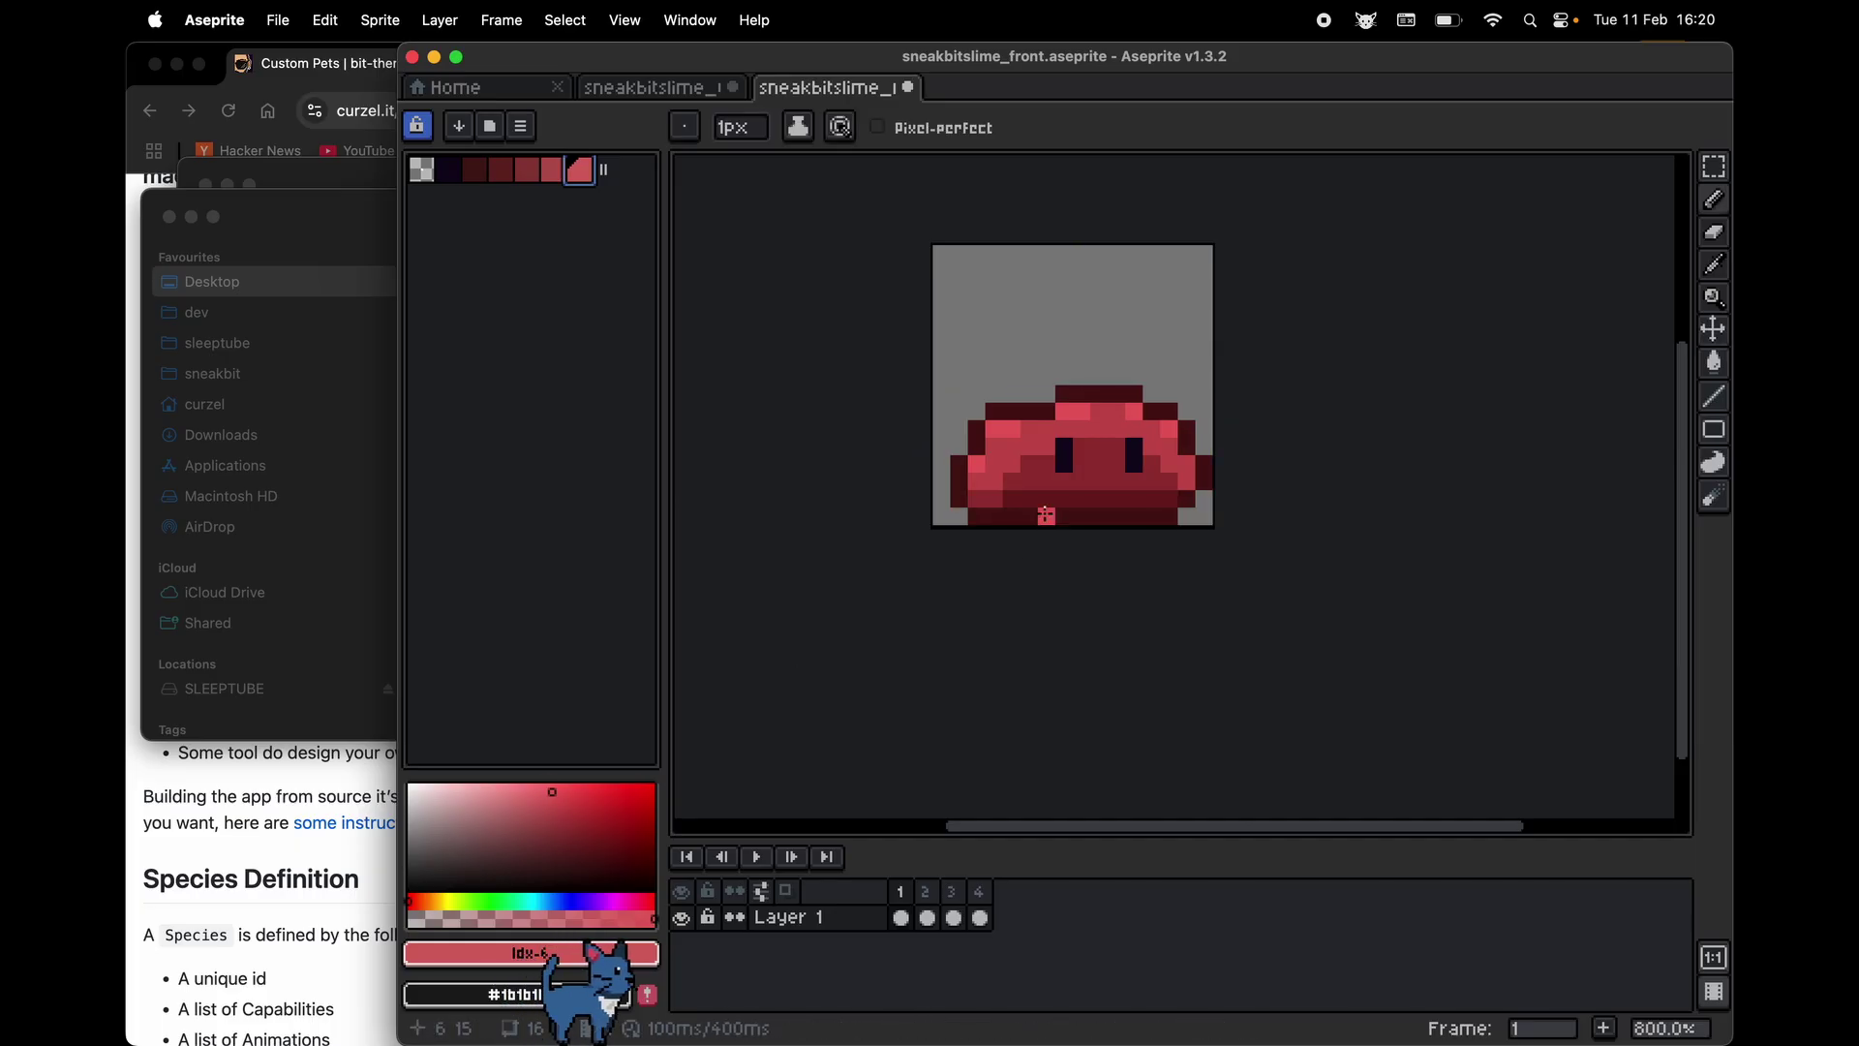
click(278, 19)
mouse_move(365, 250)
click(511, 257)
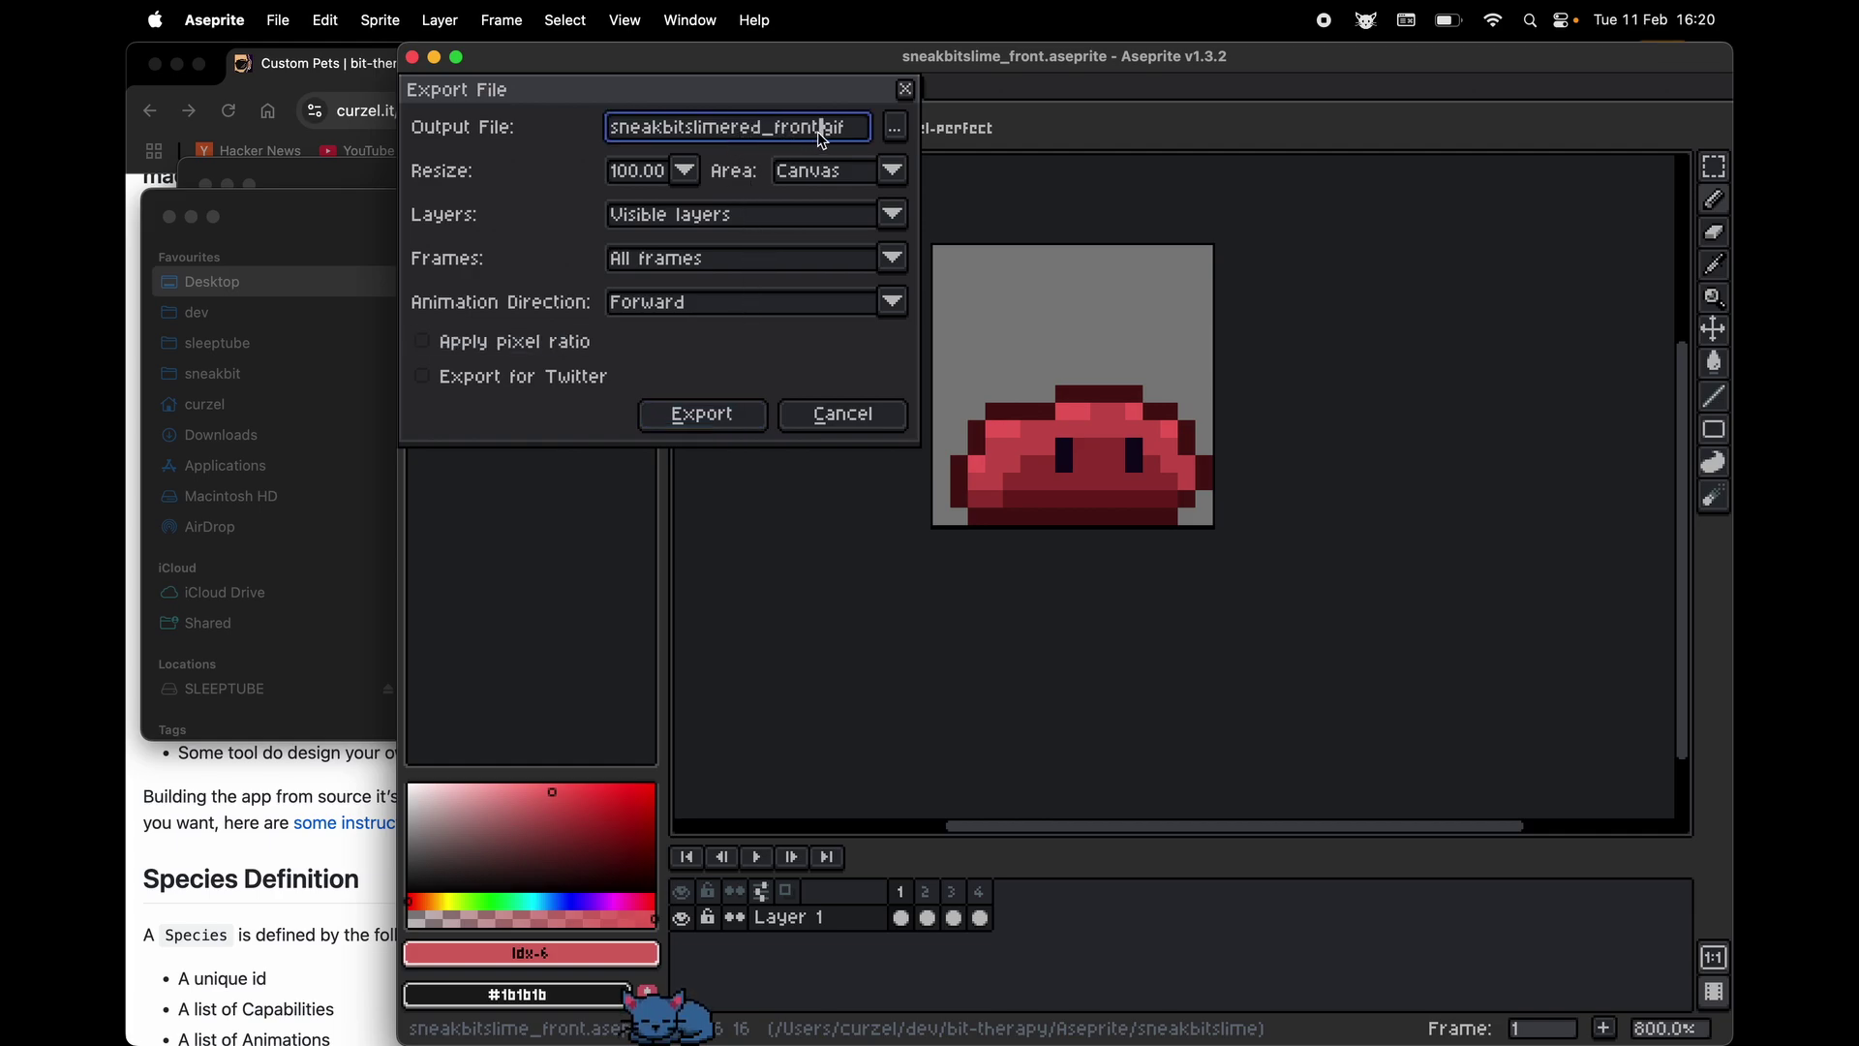
click(894, 127)
click(487, 176)
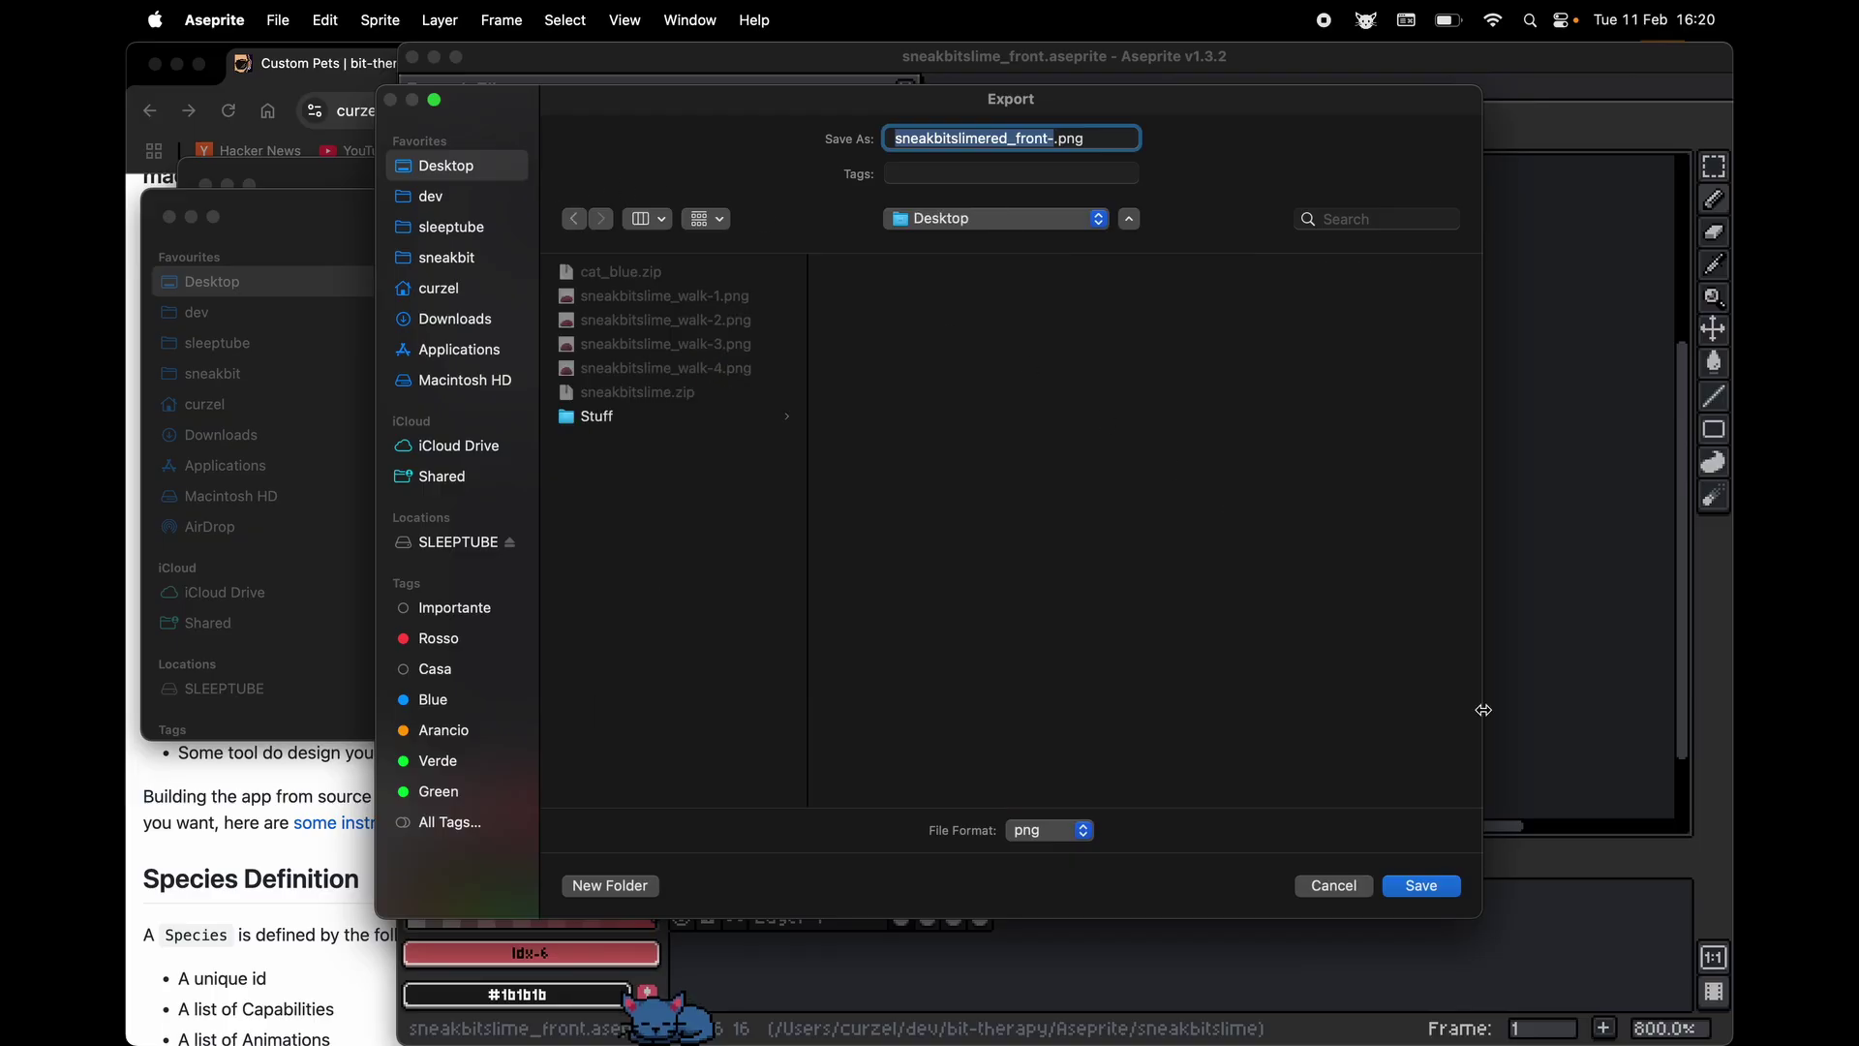
key(Return)
click(701, 415)
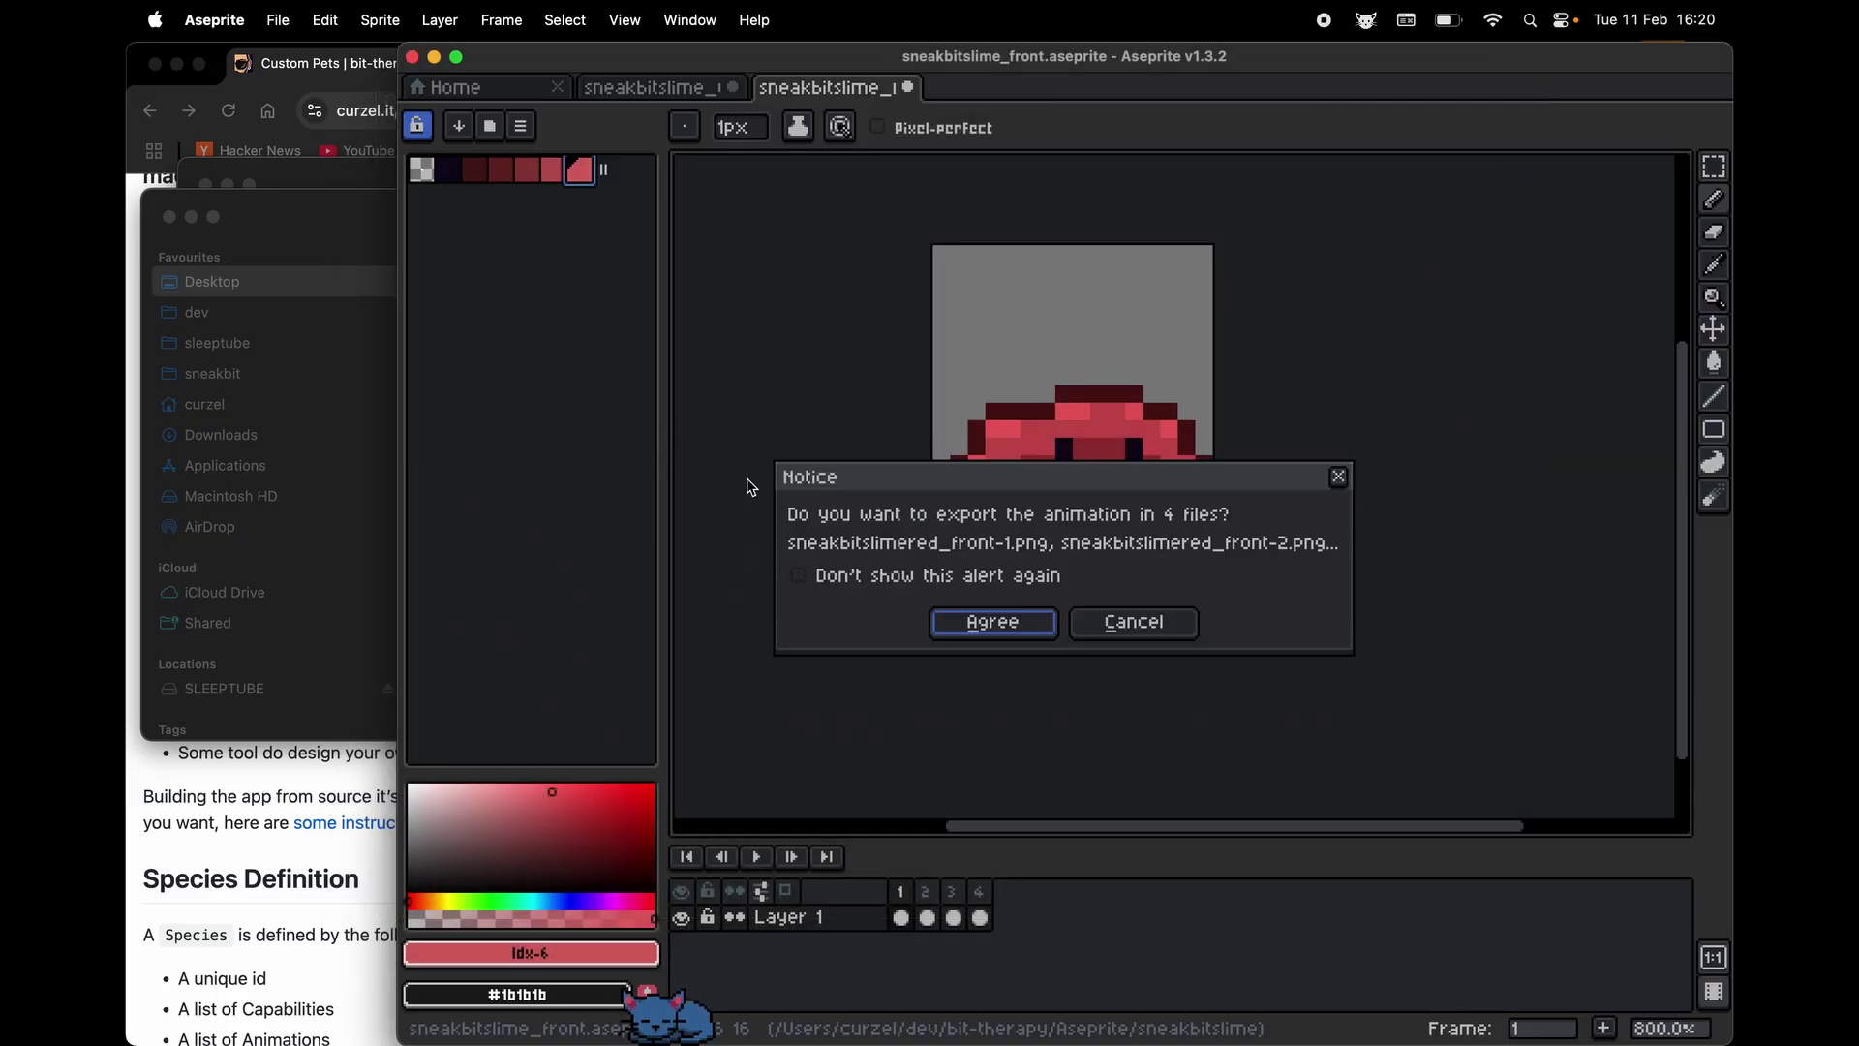
click(972, 630)
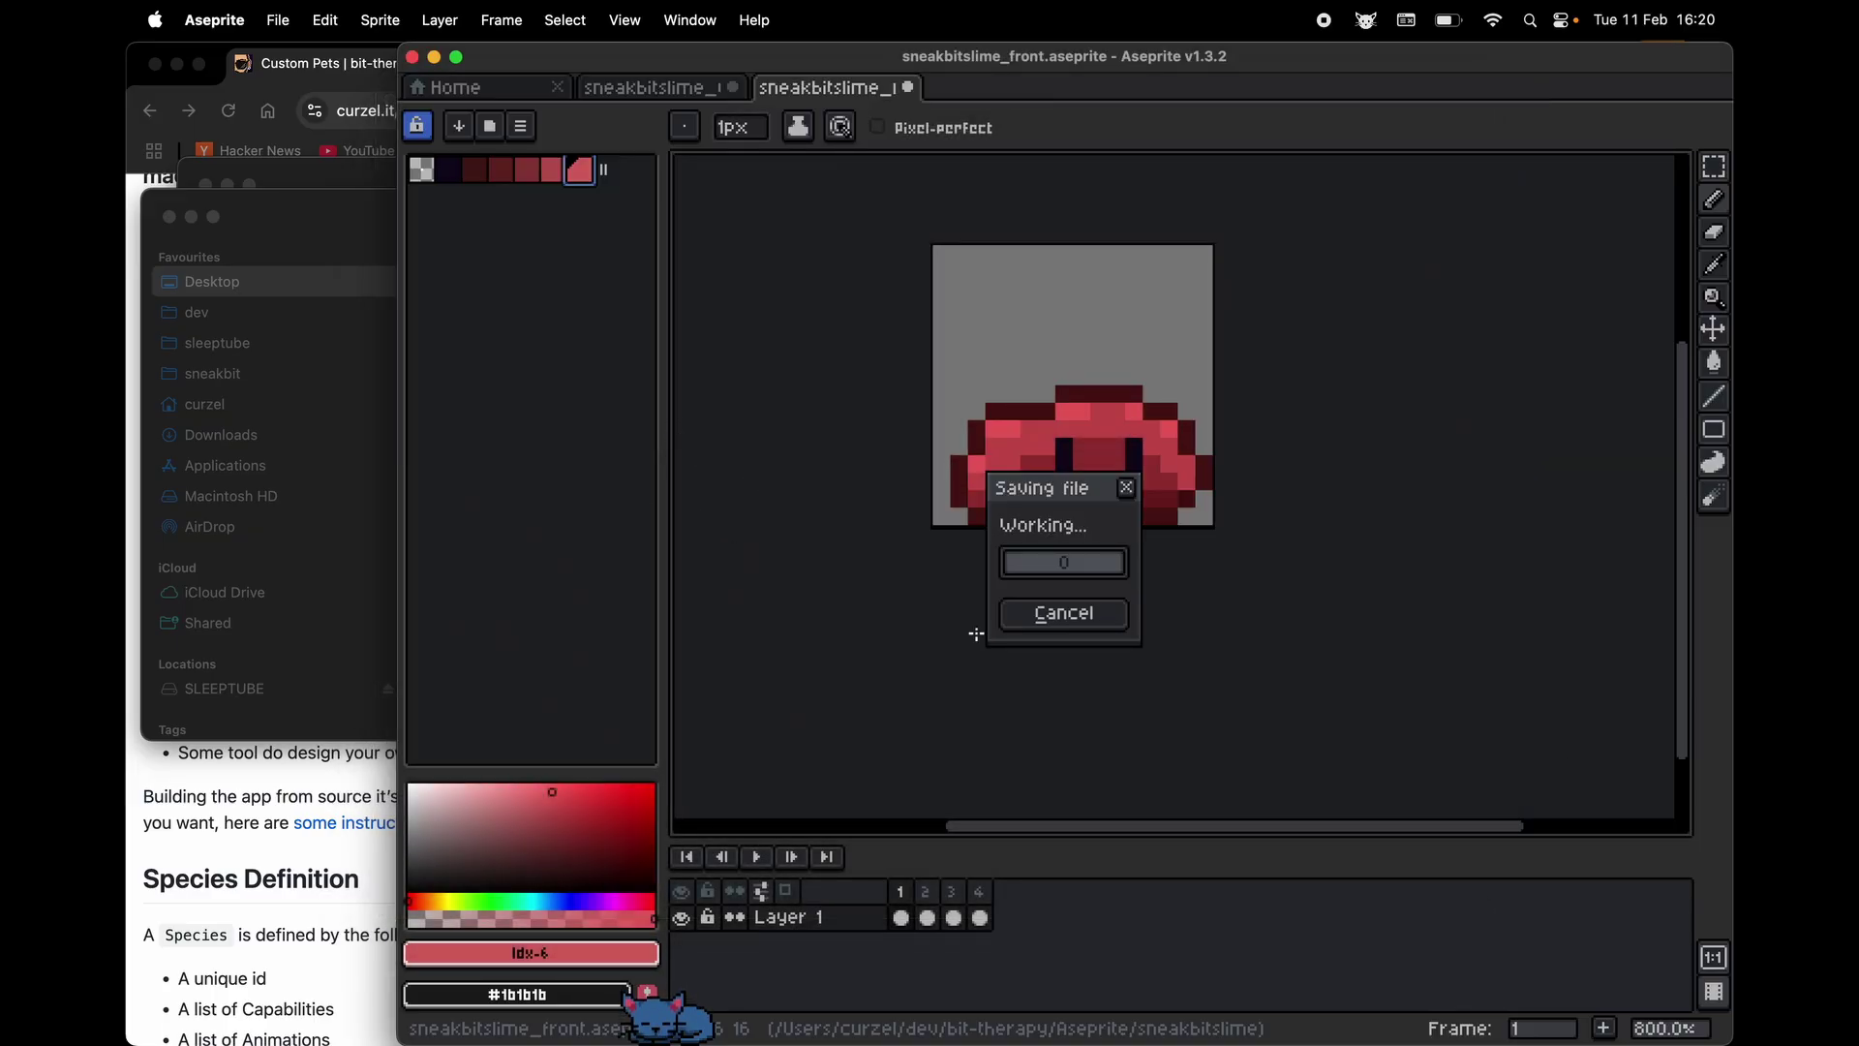
click(359, 224)
click(590, 383)
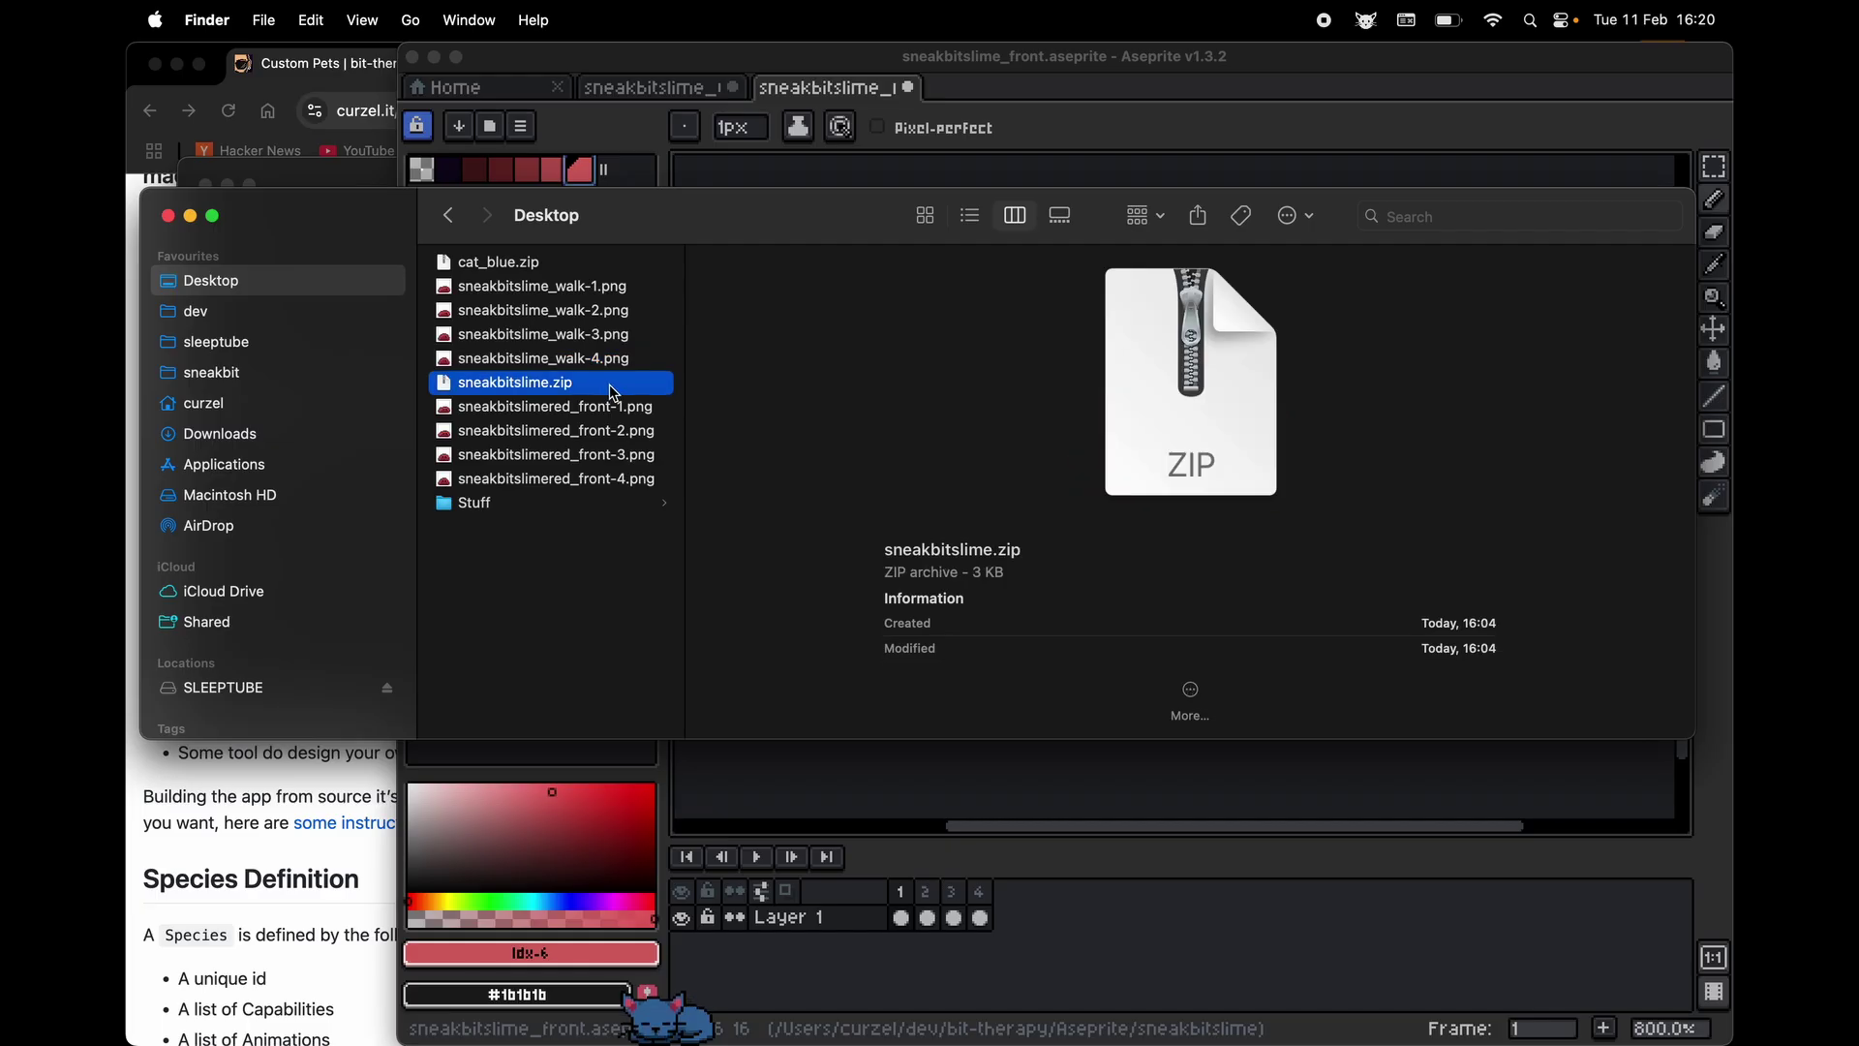
click(617, 290)
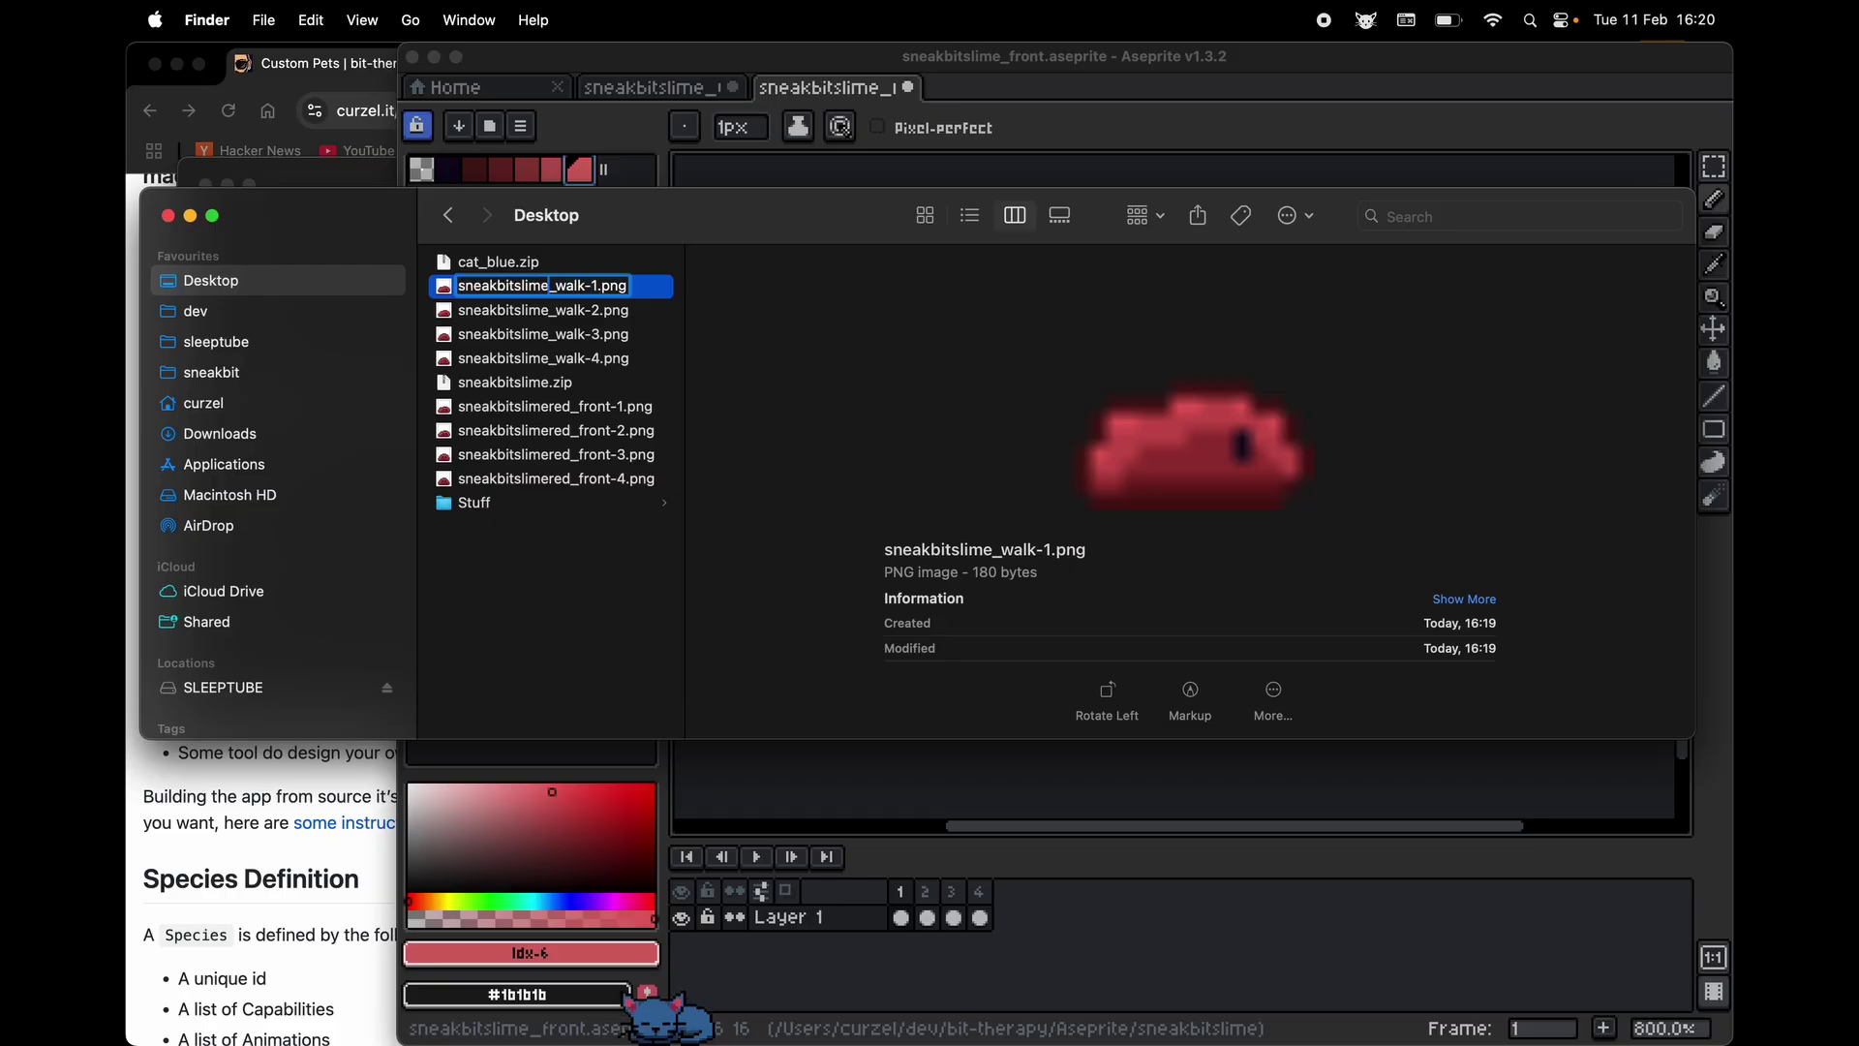
key(Return)
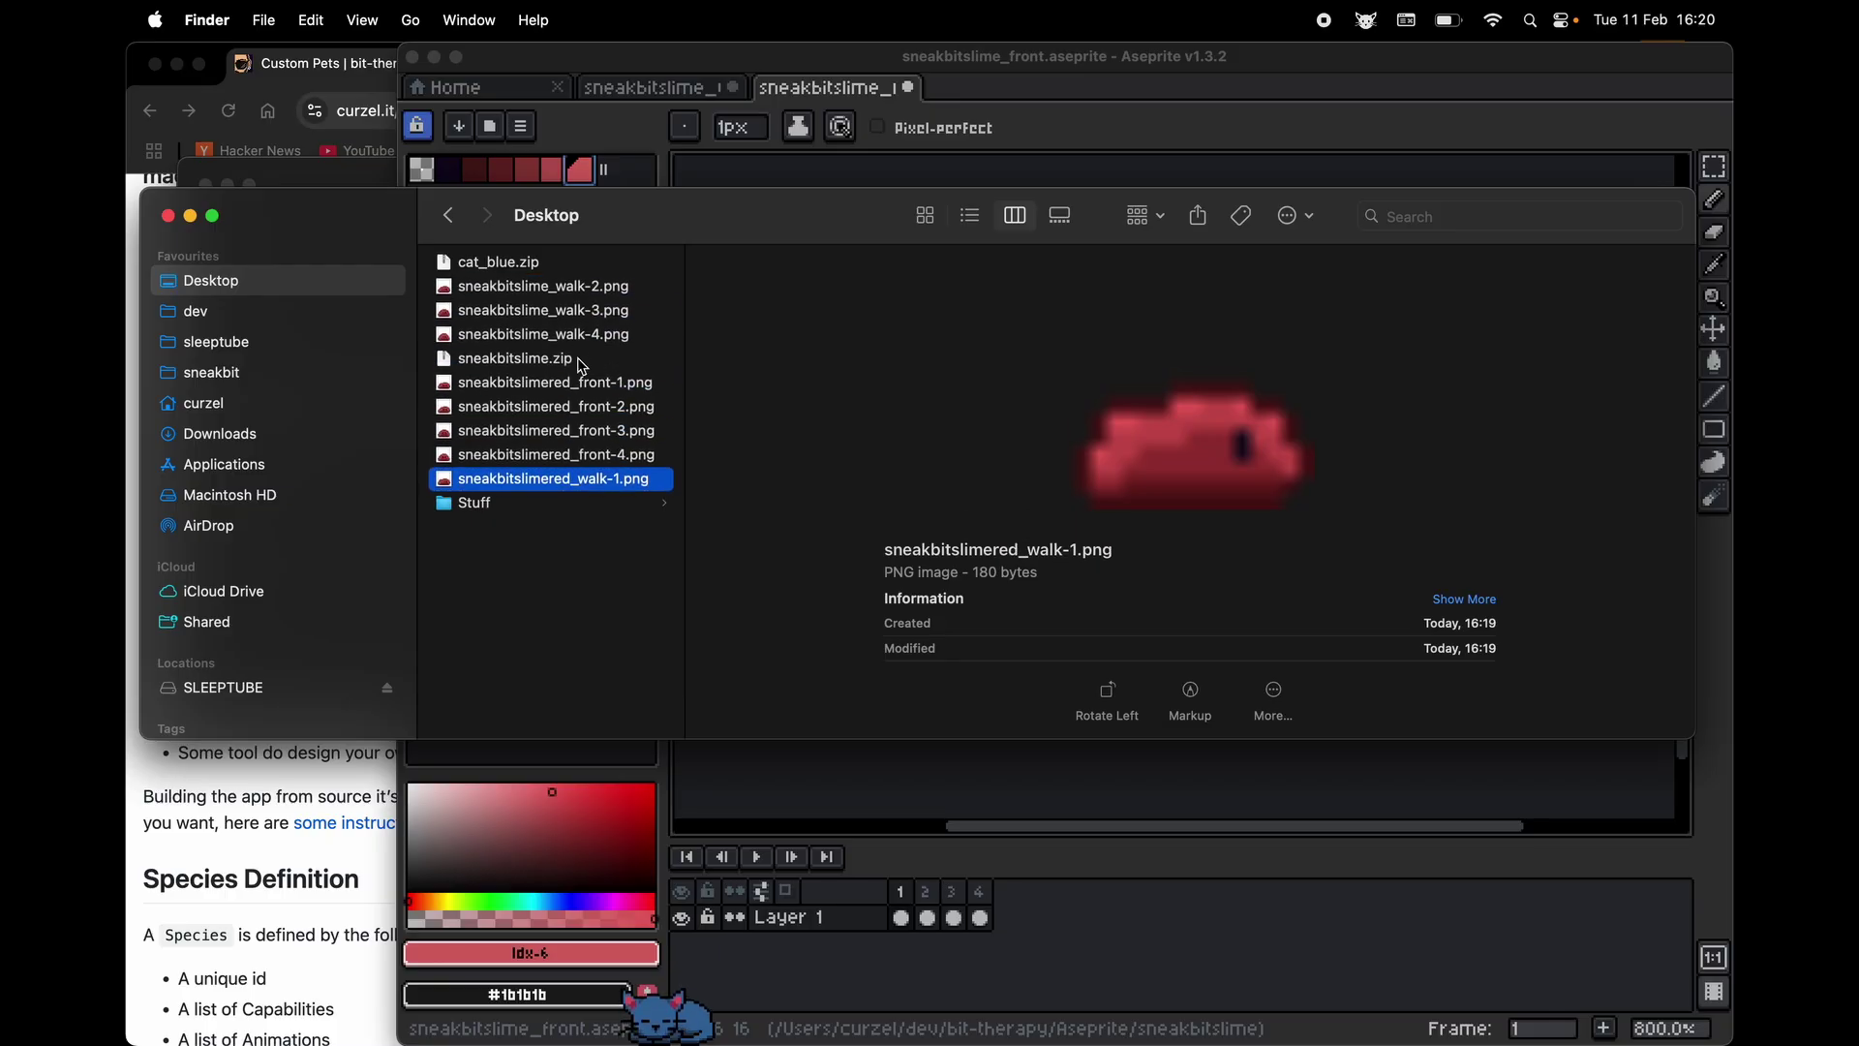
click(568, 339)
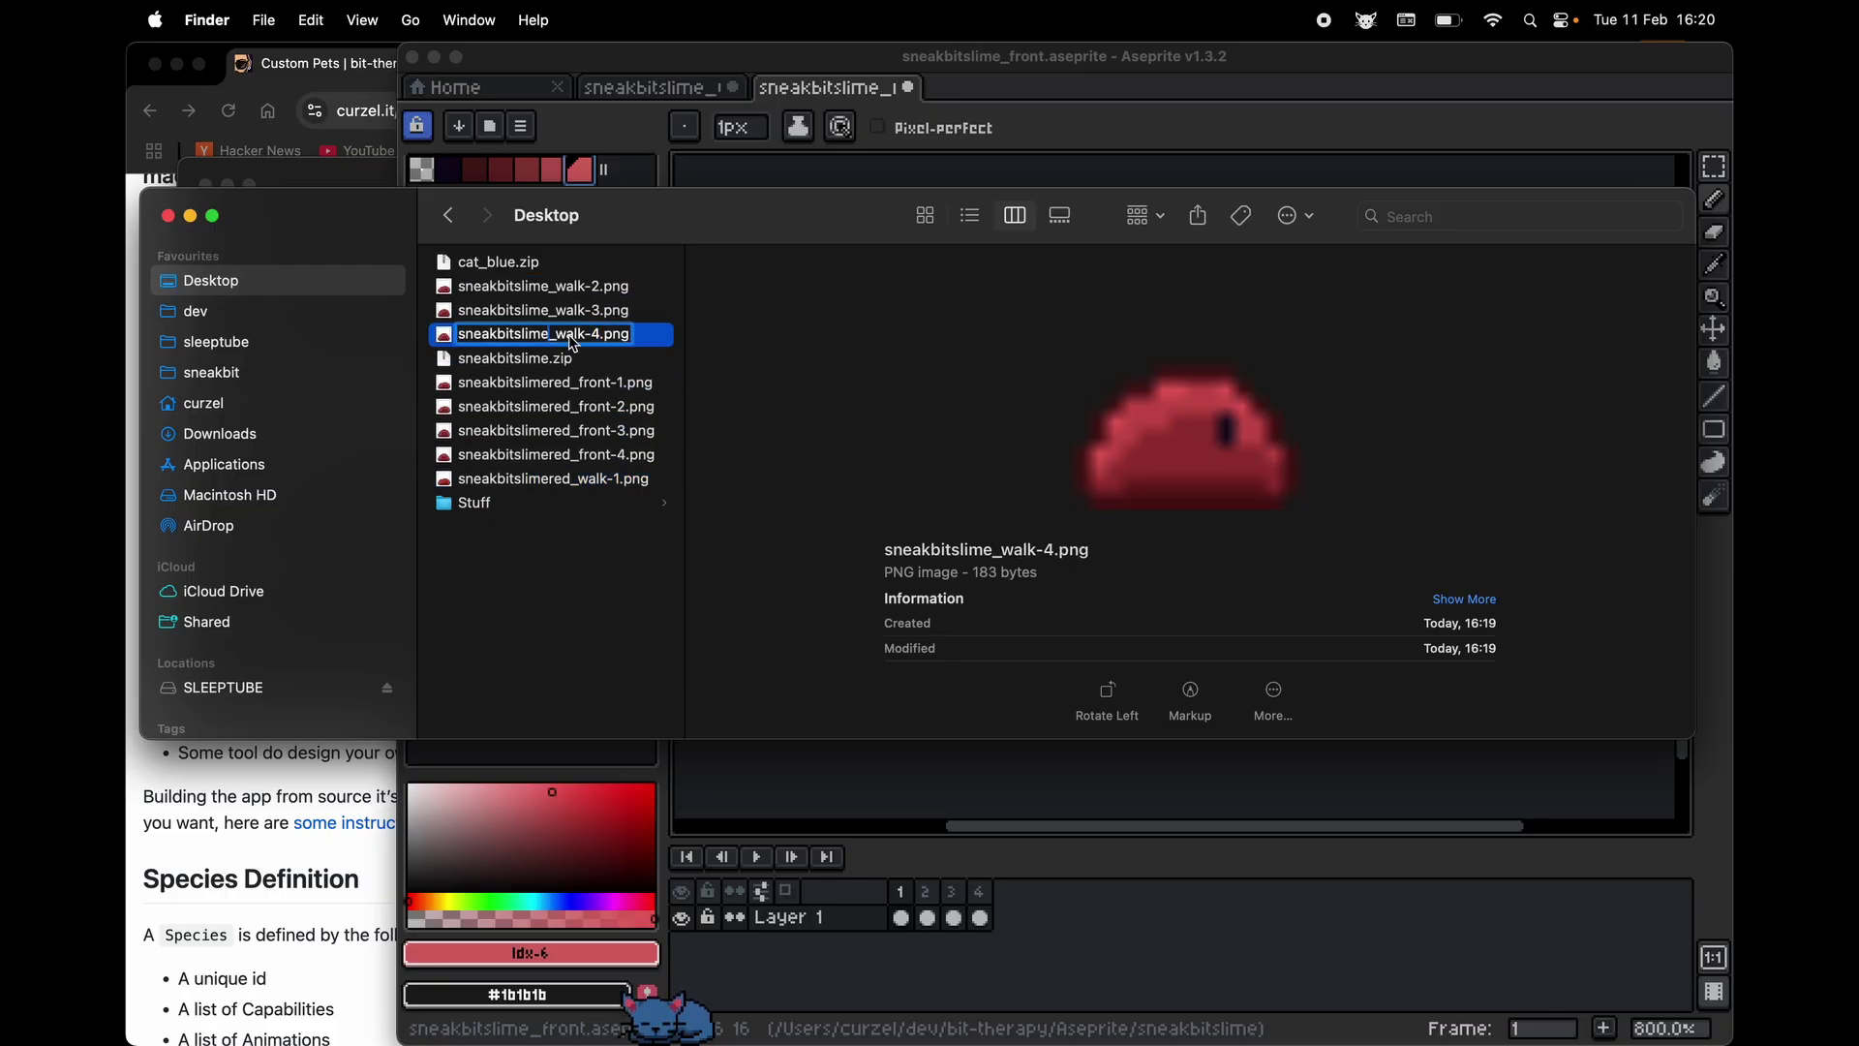
key(Return)
key(super+z)
key(super+z)
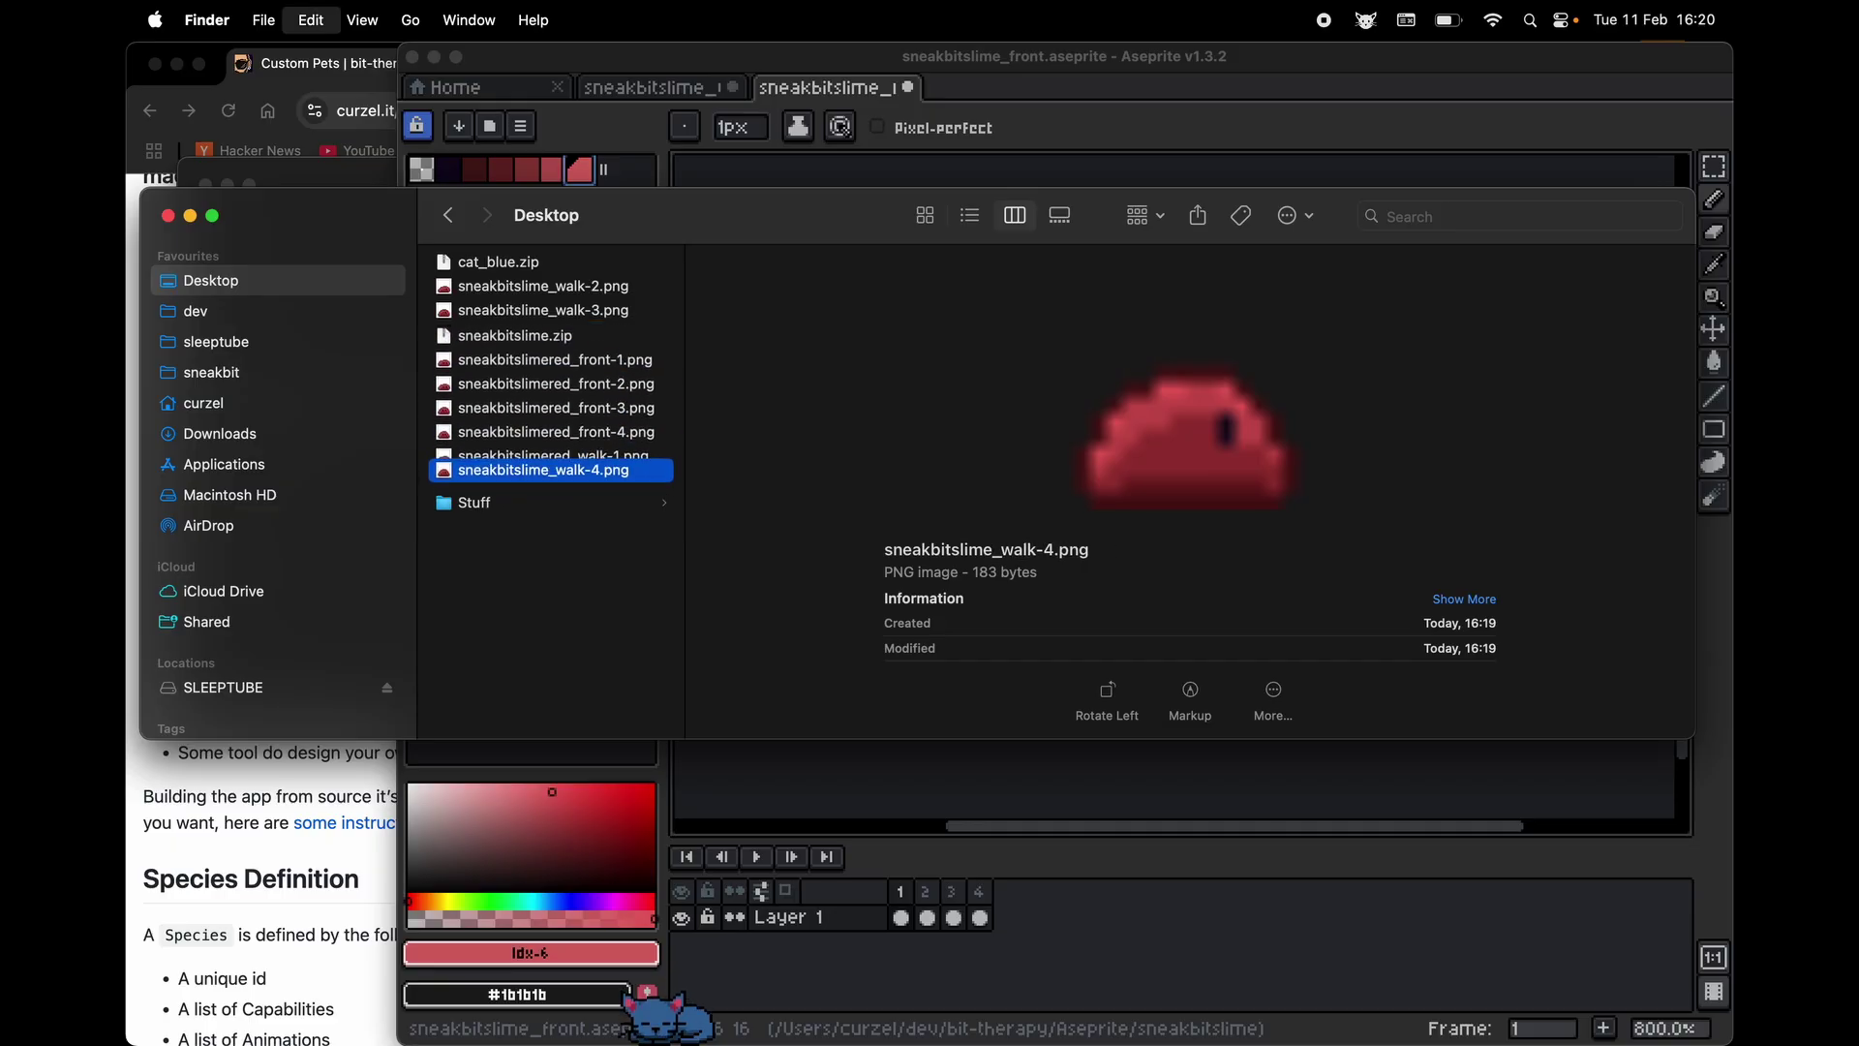
click(558, 411)
key(Return)
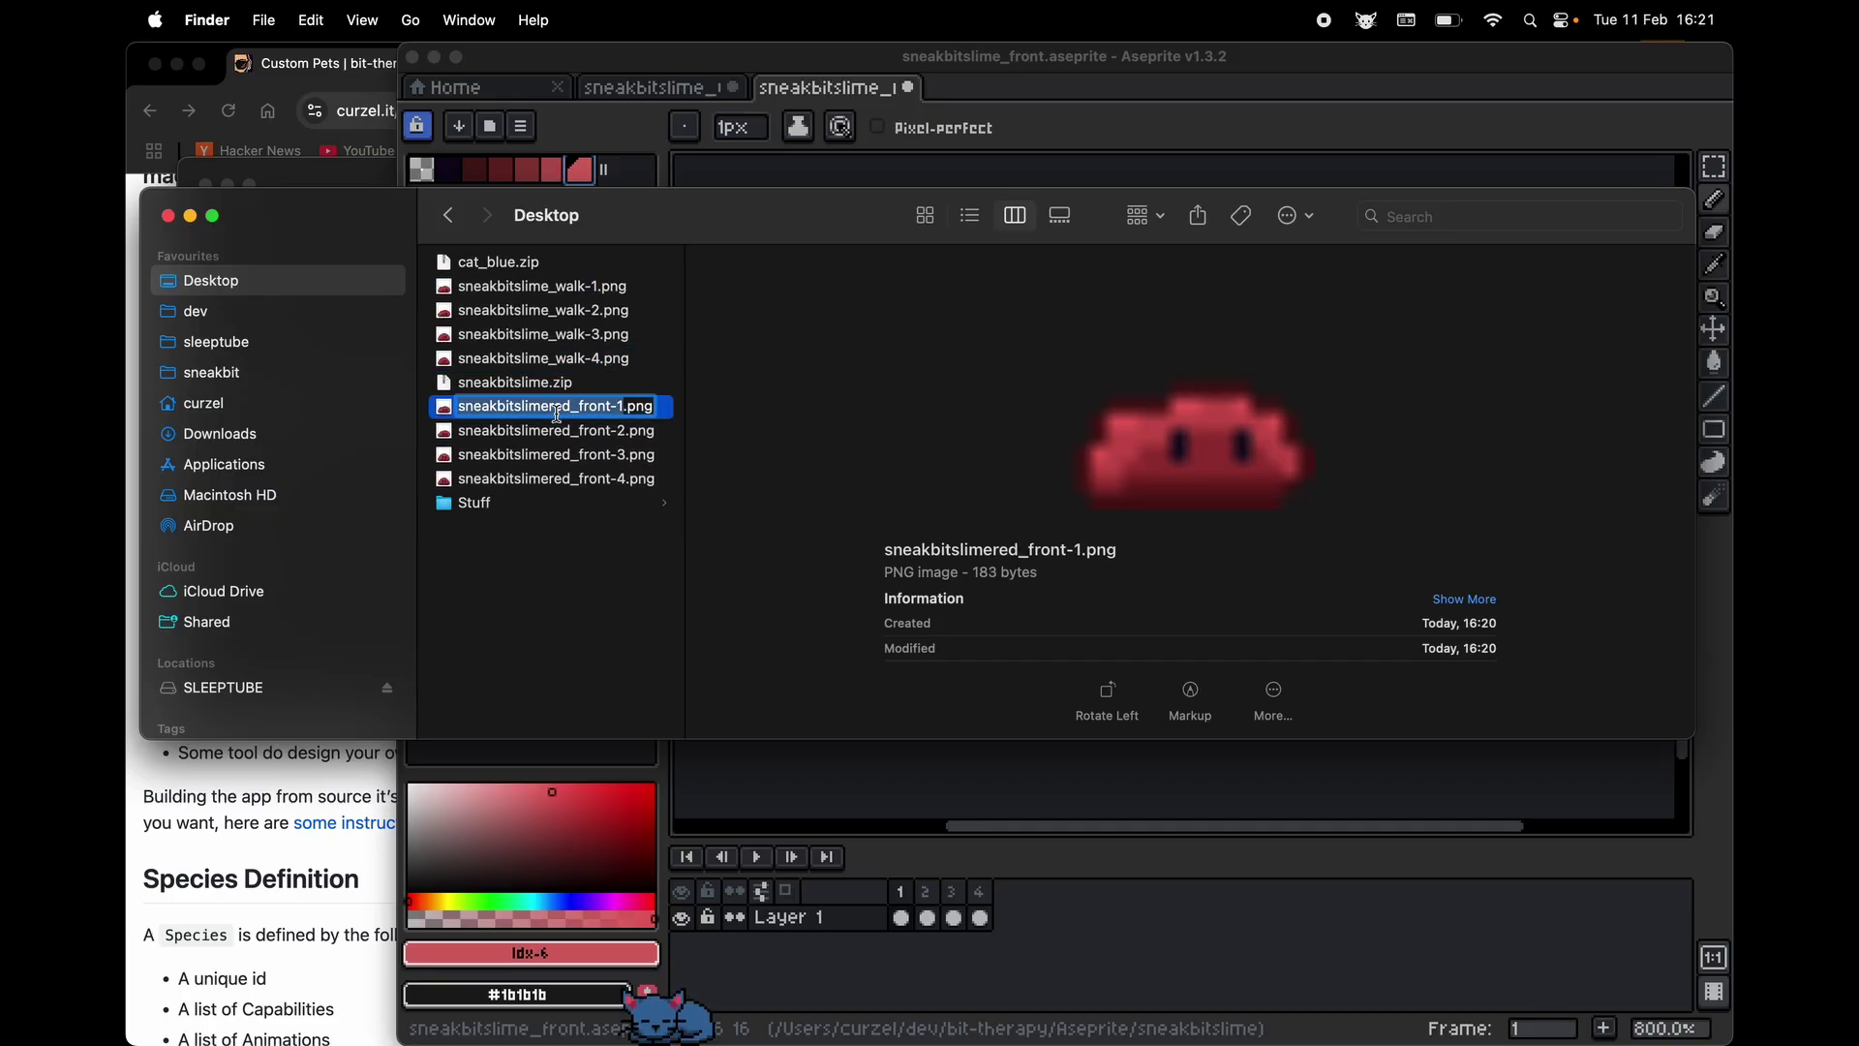
key(BackSpace)
key(BackSpace)
key(BackSpace)
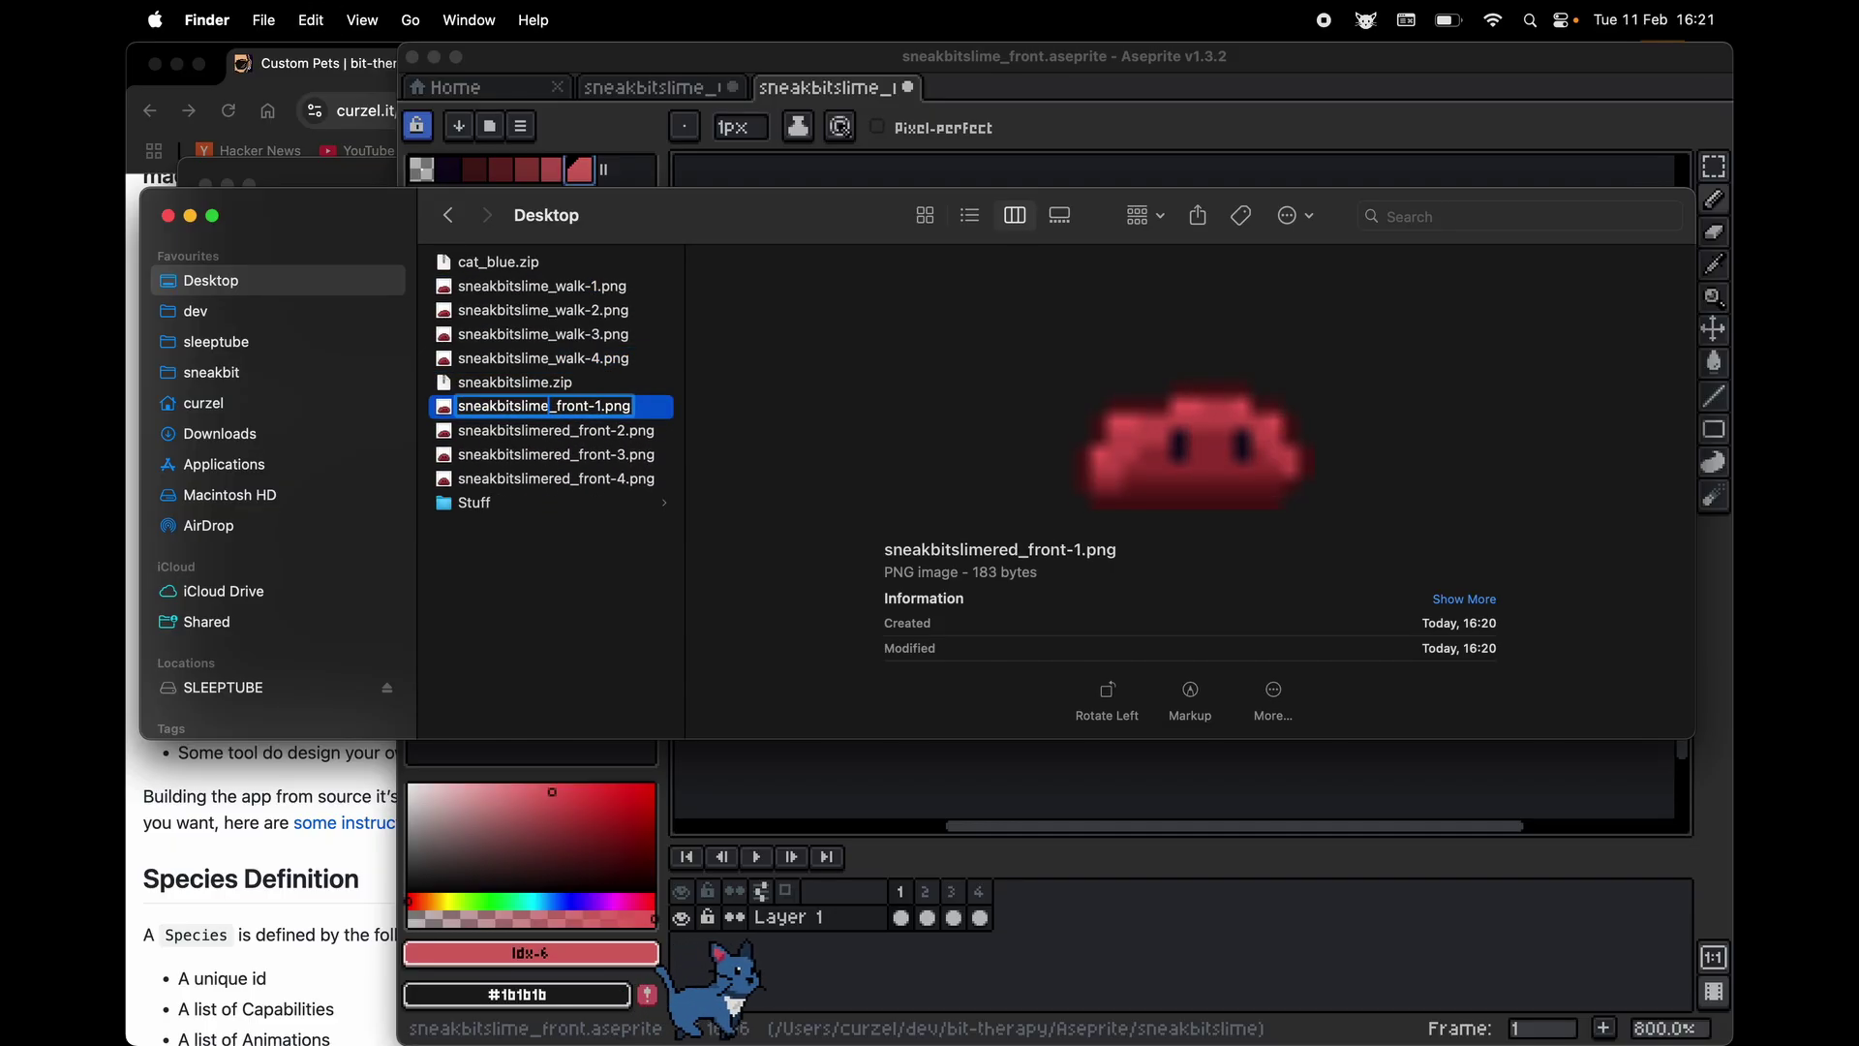
key(Return)
key(super+z)
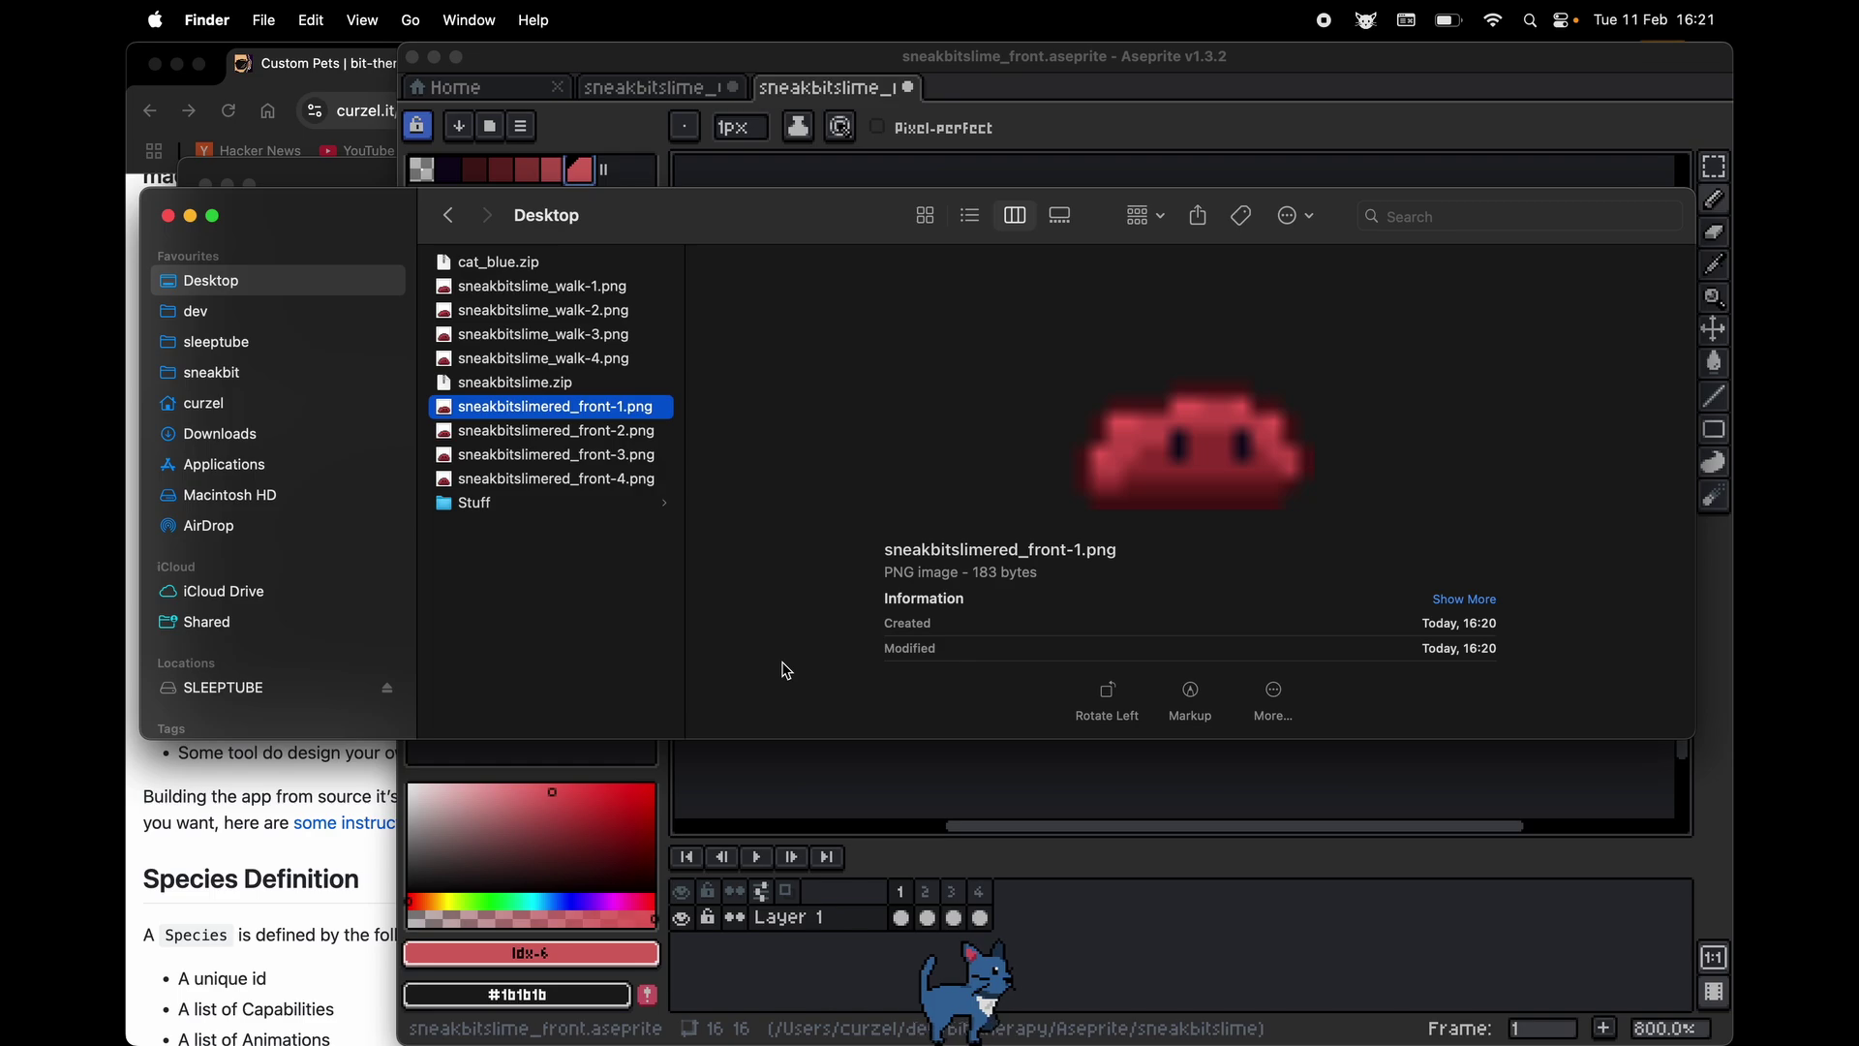
right_click(502, 604)
Create a new Desktop folder named sneakbitslimered
click(522, 620)
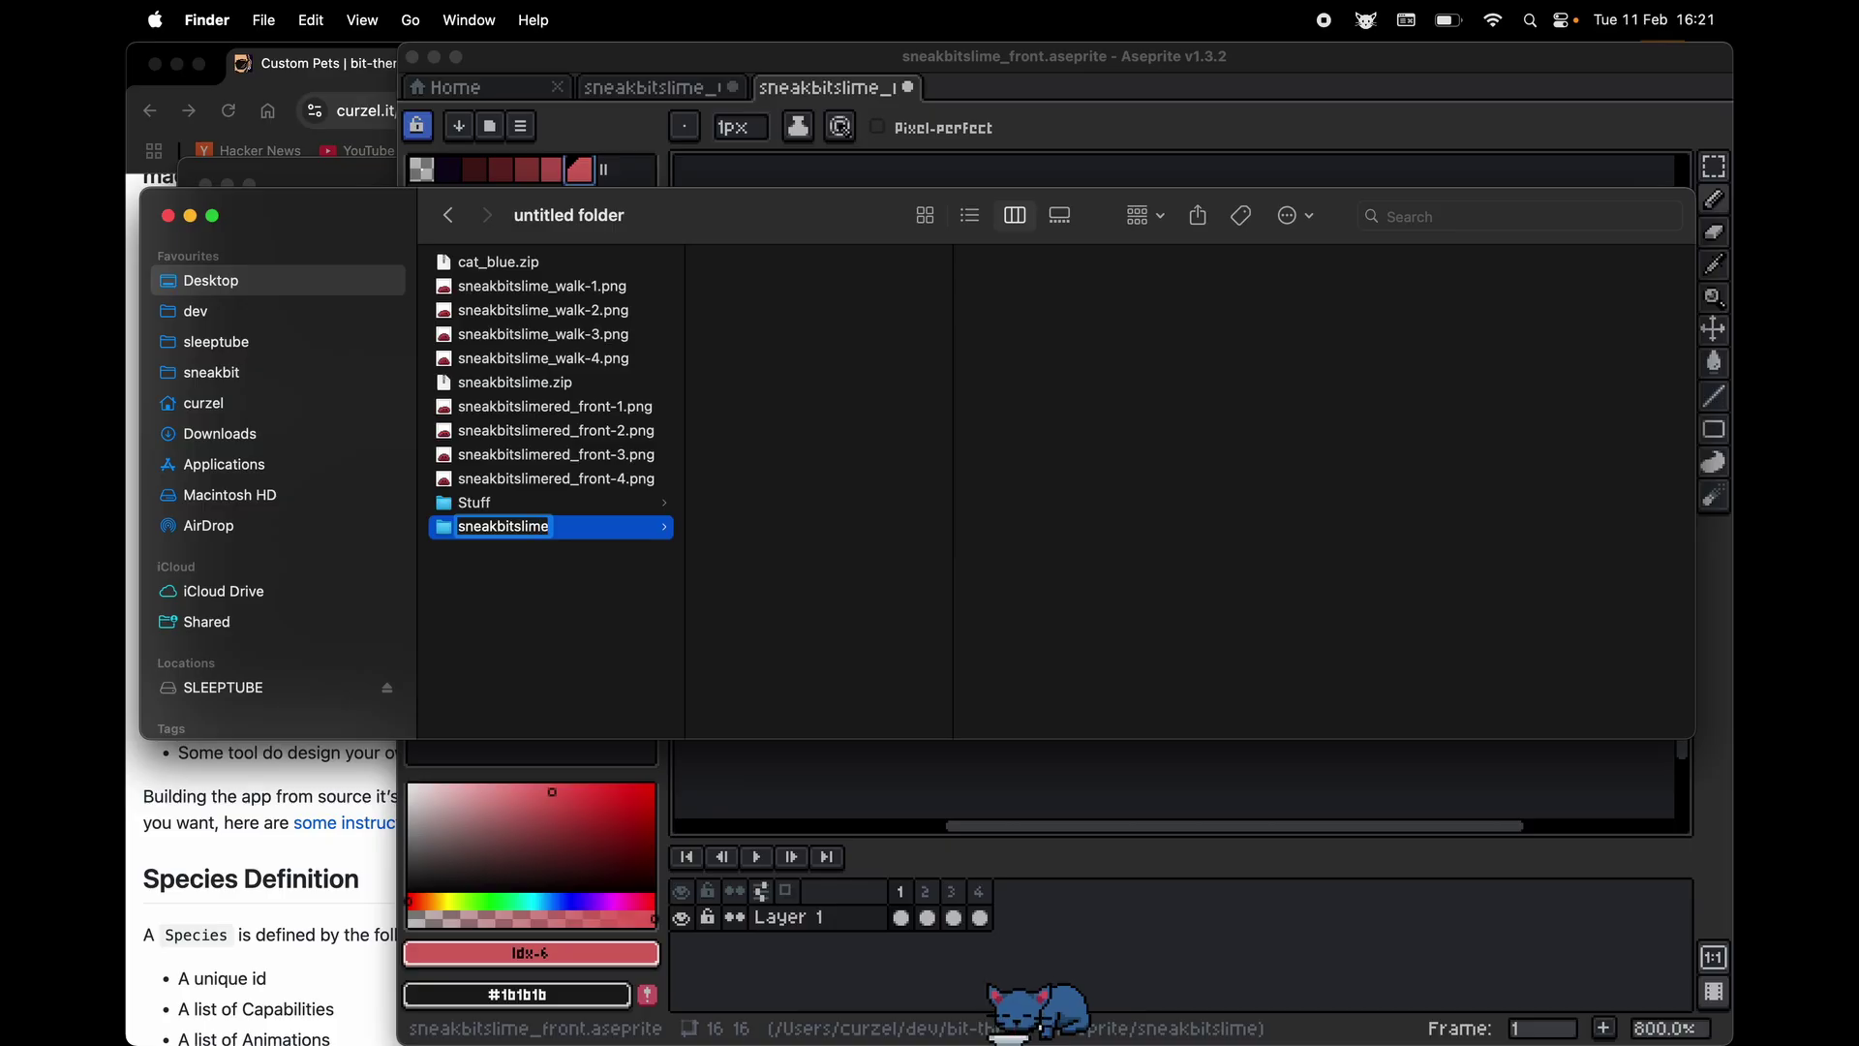
text(sneakbitslimered)
key(Return)
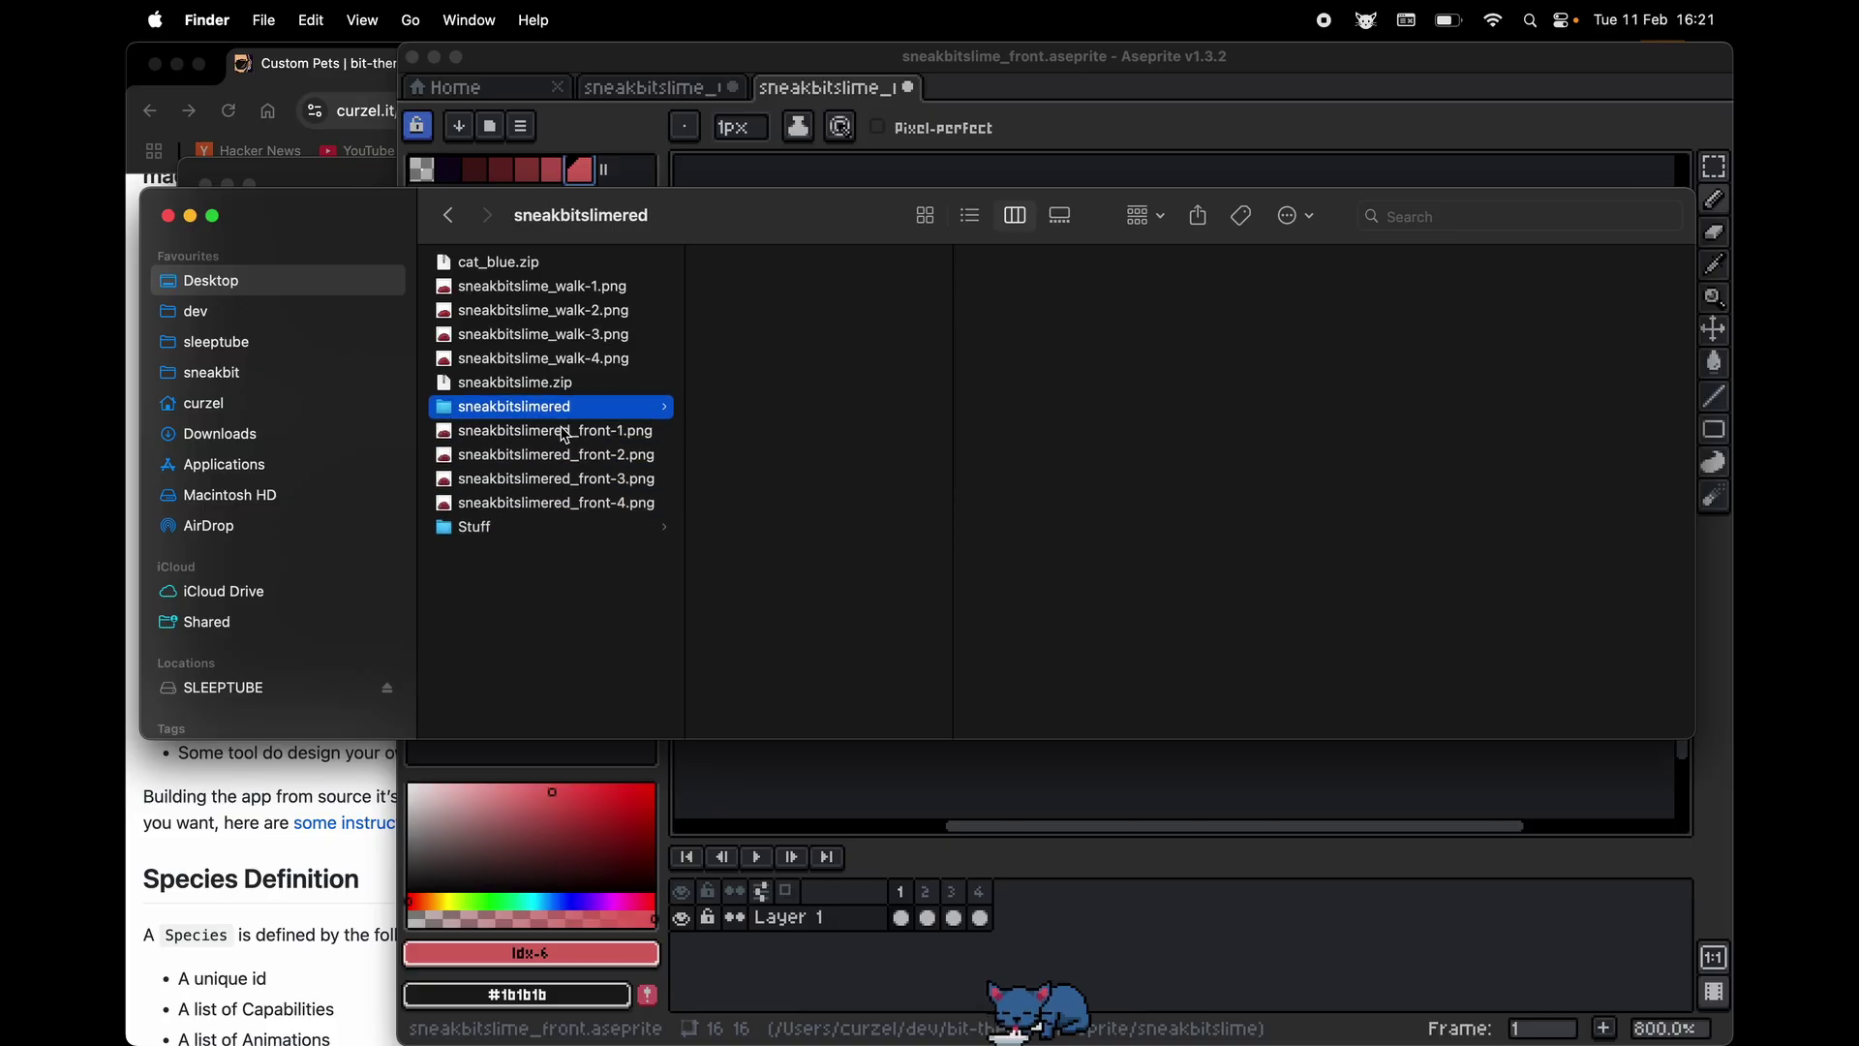
Move the four front and four walk PNGs into the sneakbitslimered folder and open it
click(567, 436)
shift+click(571, 512)
super+click(593, 335)
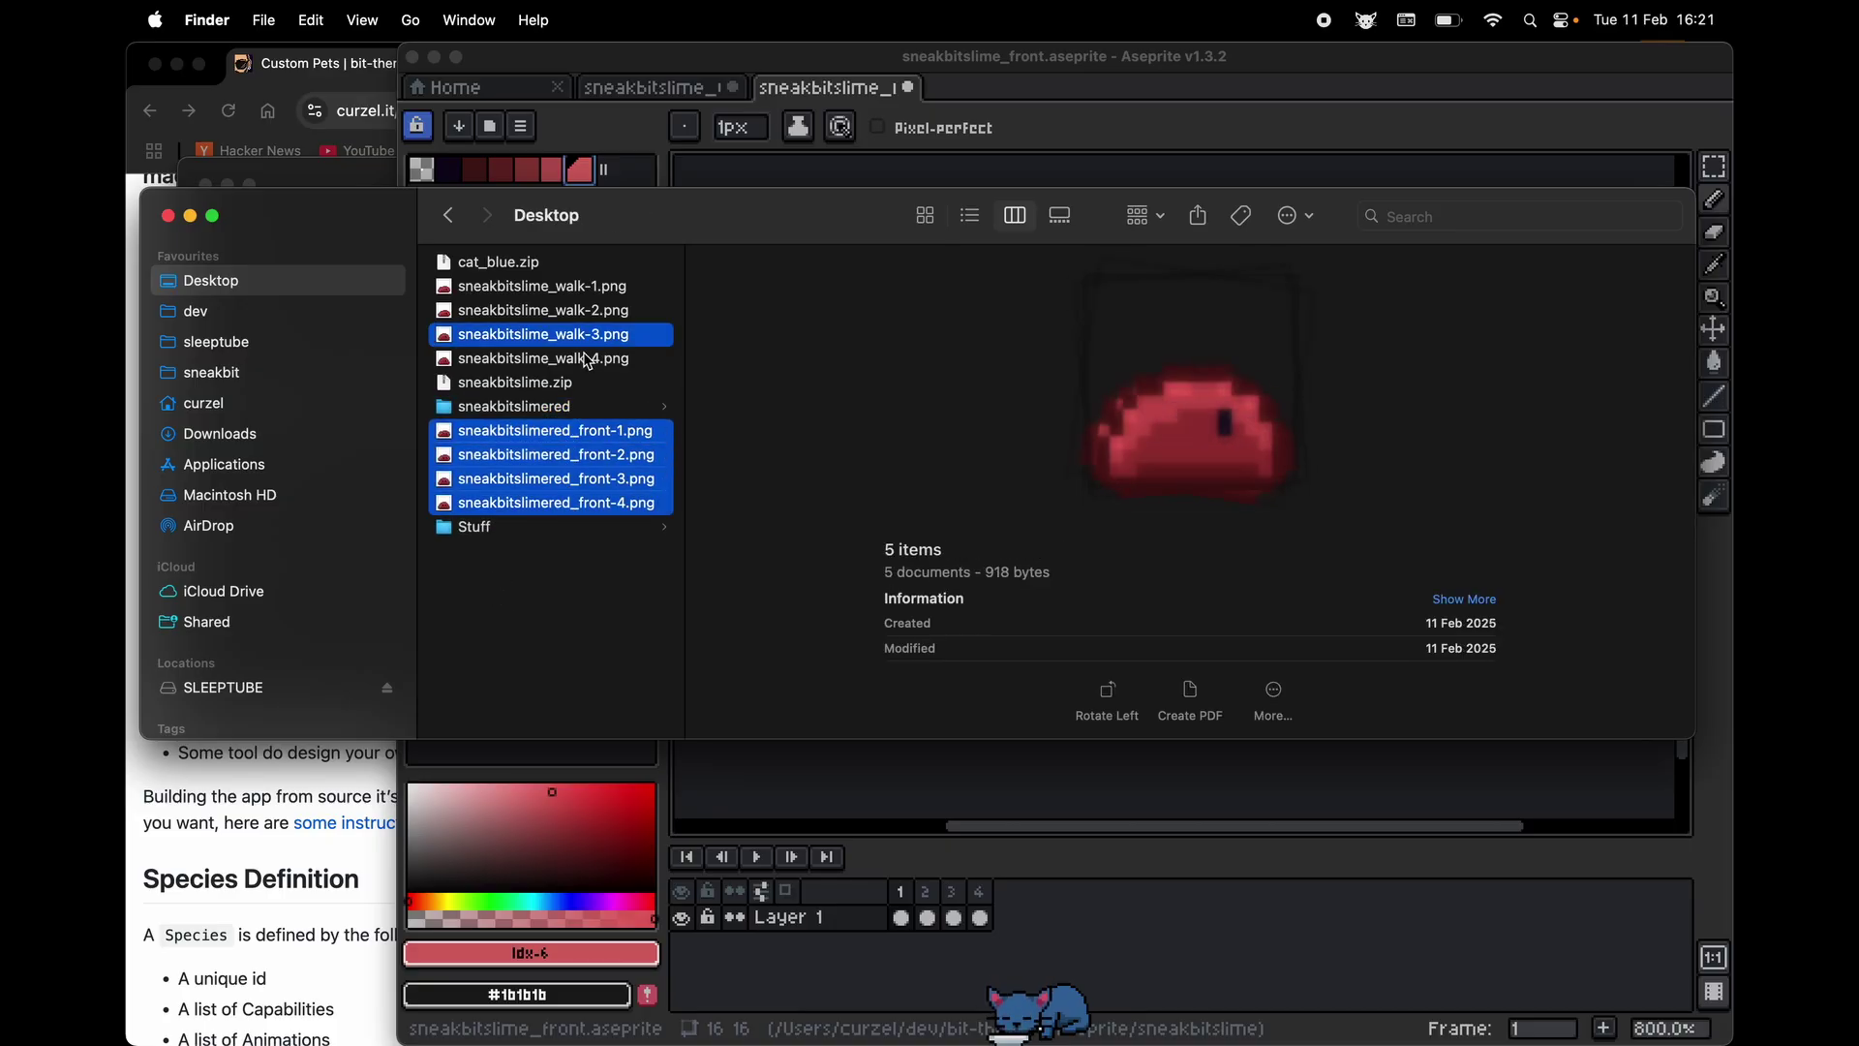
super+click(588, 359)
super+click(586, 310)
super+click(580, 289)
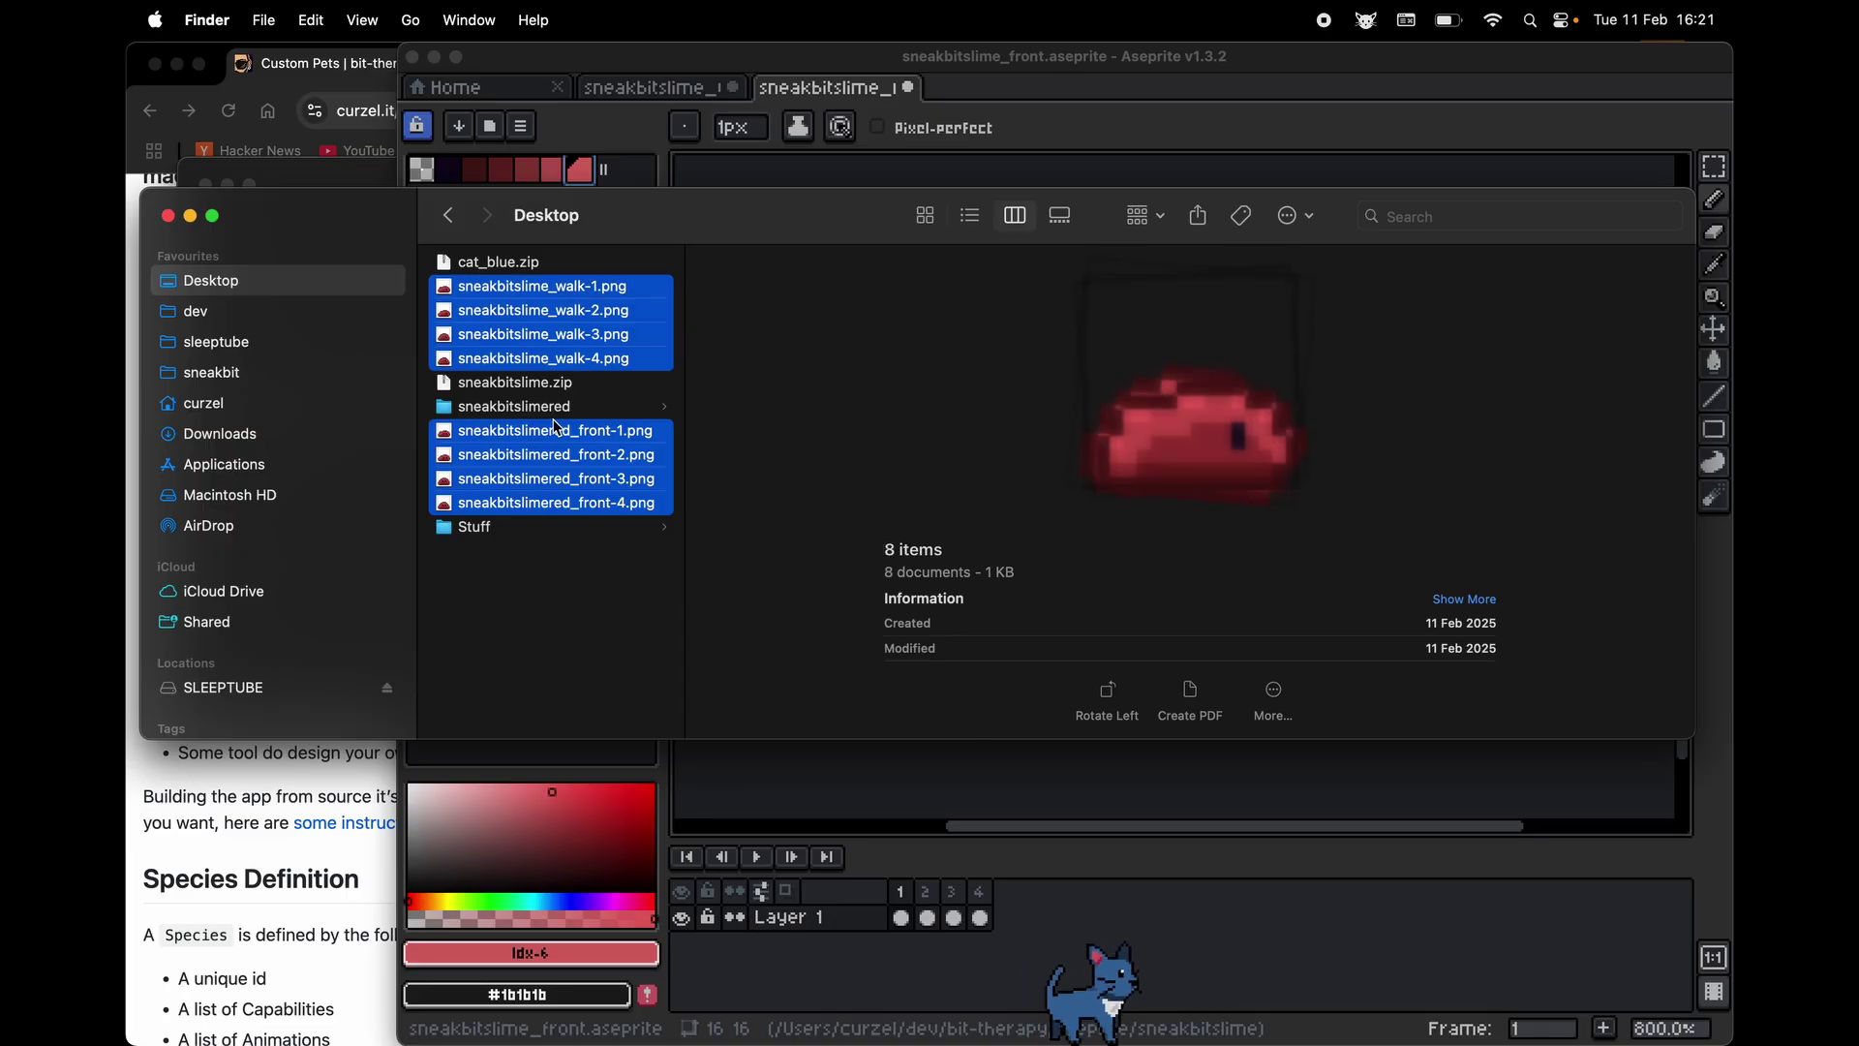
drag(580, 298, 533, 408)
click(587, 291)
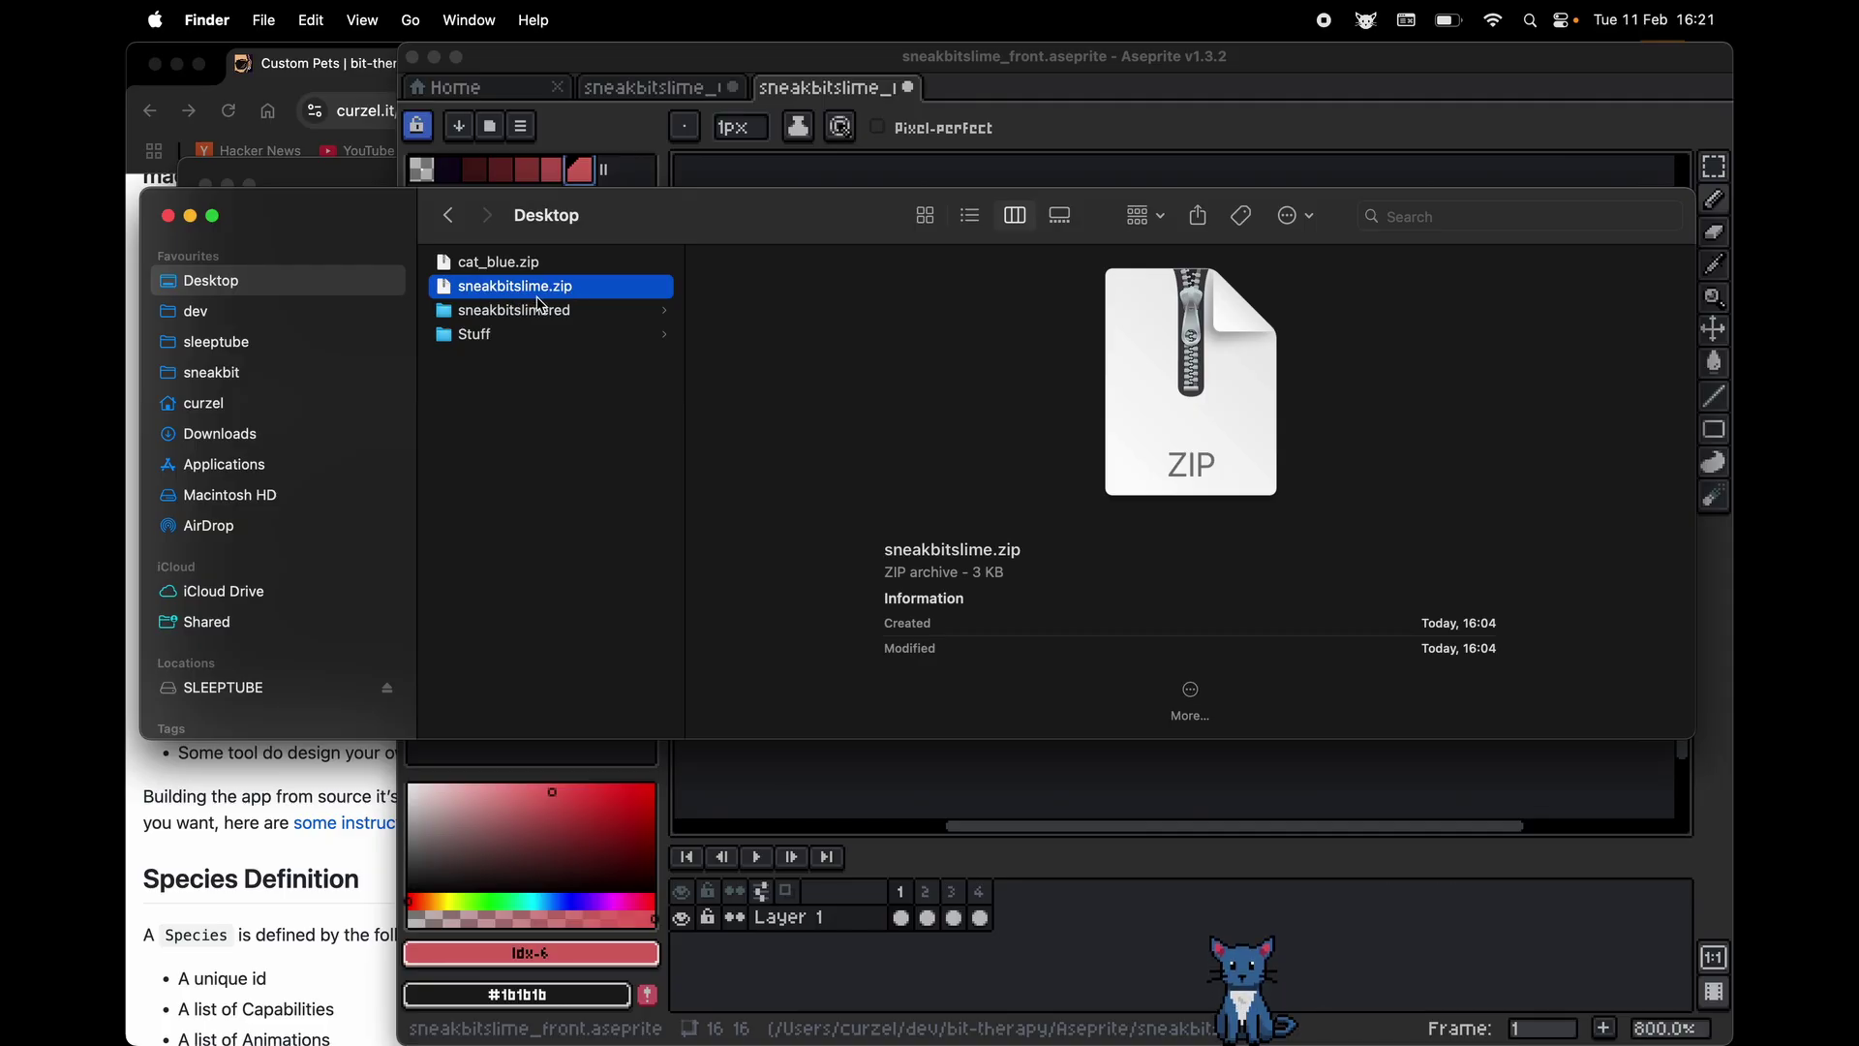
click(562, 312)
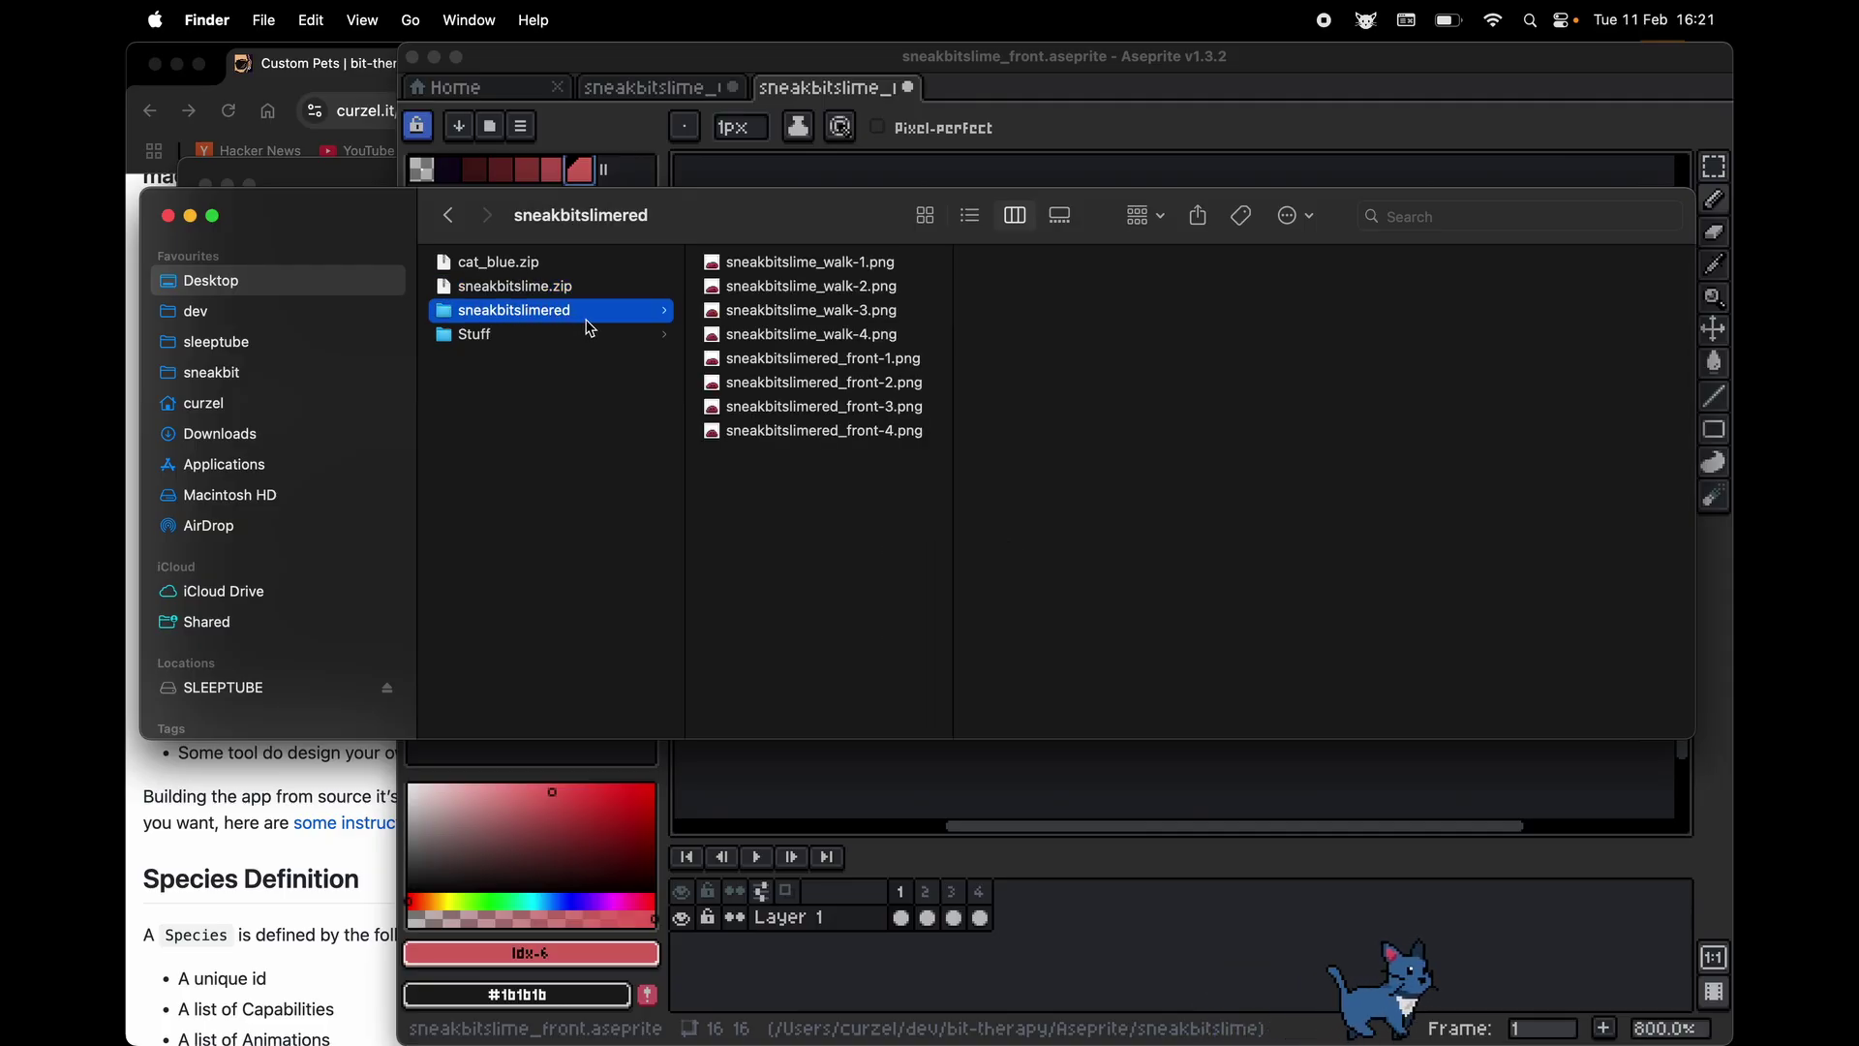
Widen the file list and rename sneakbitslime_walk-4.png to sneakbitslimered_walk-4.png
key(Right)
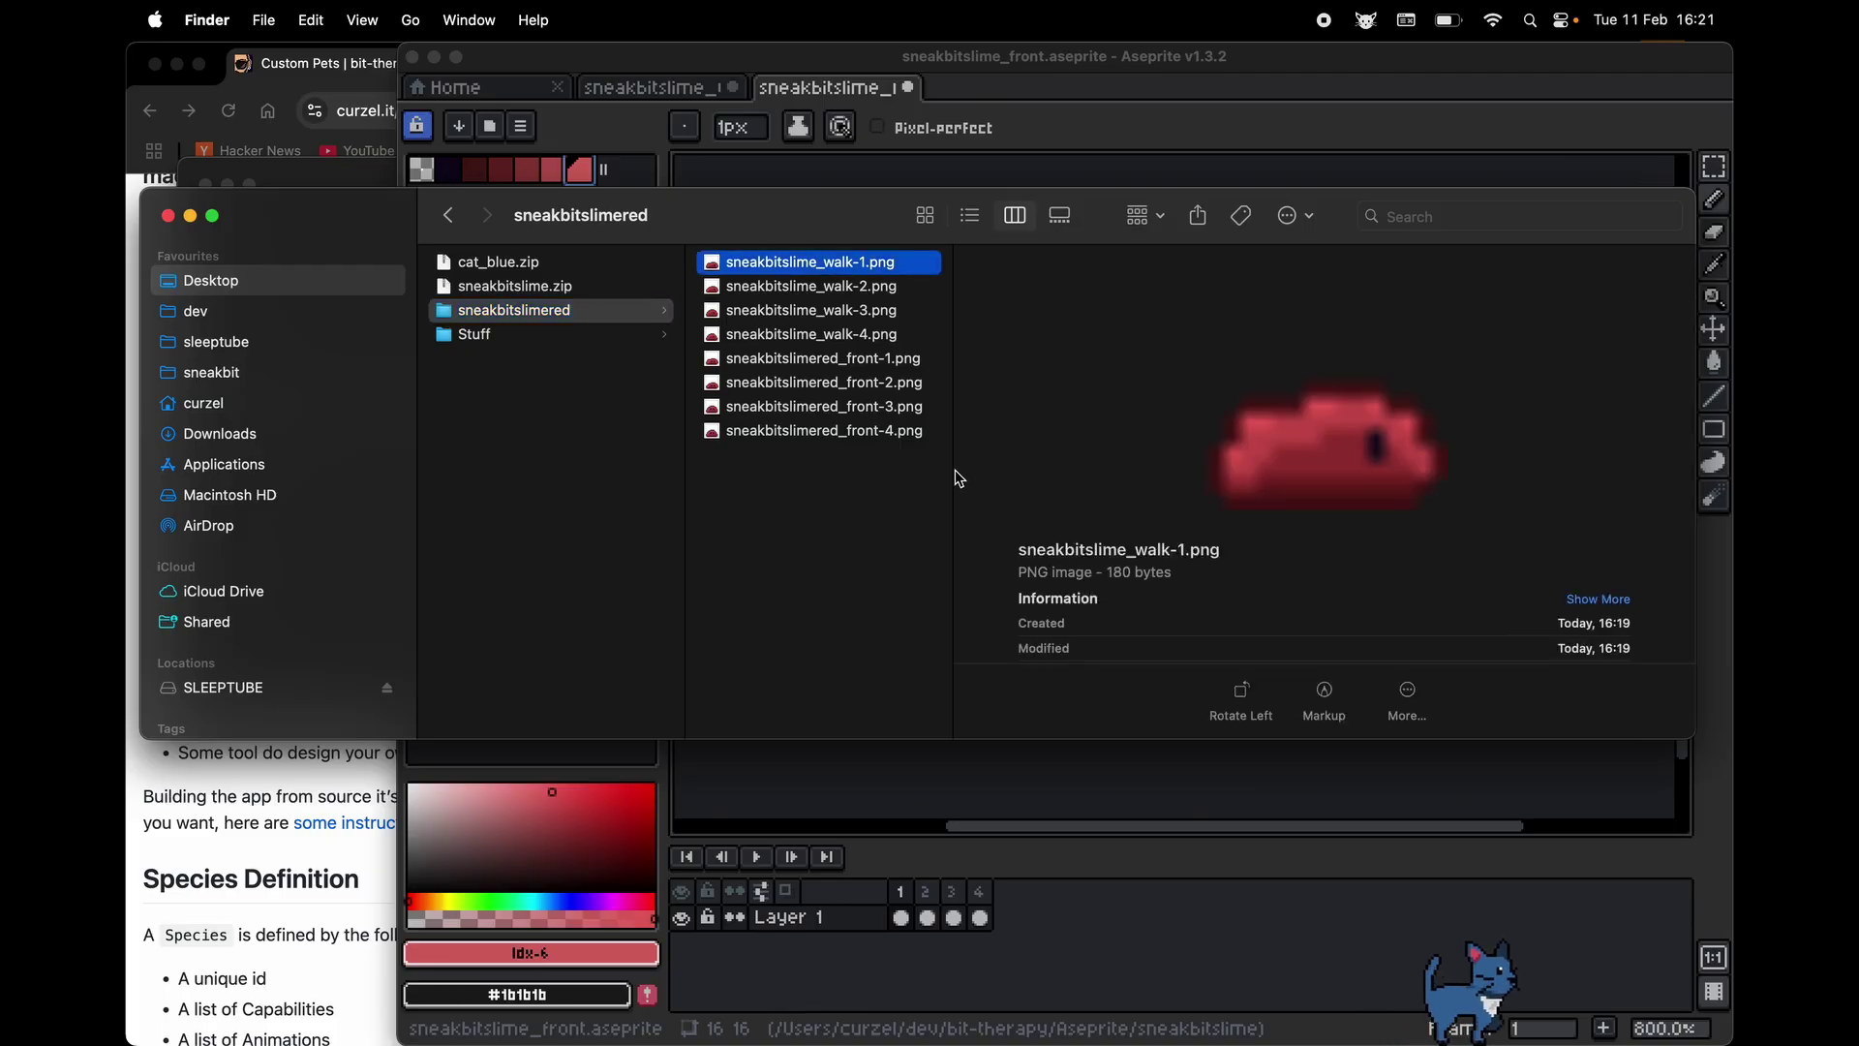
drag(957, 479, 1061, 495)
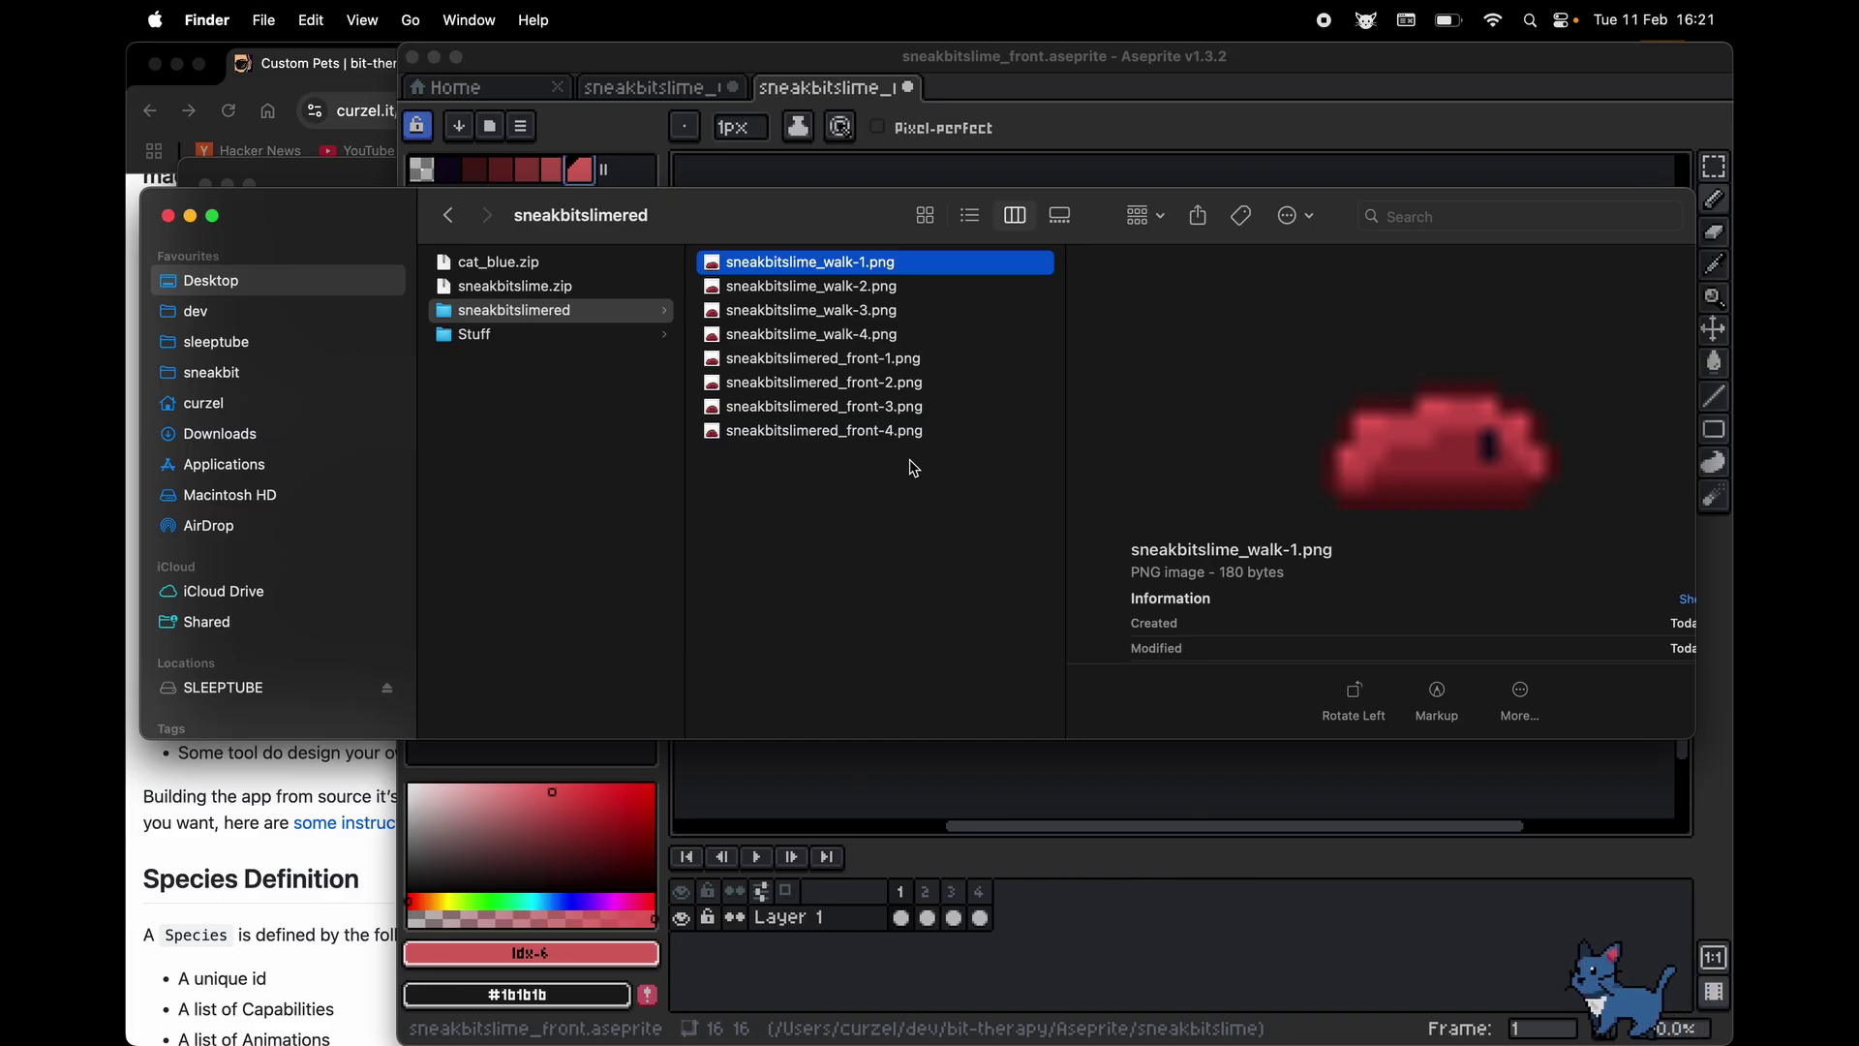
click(826, 367)
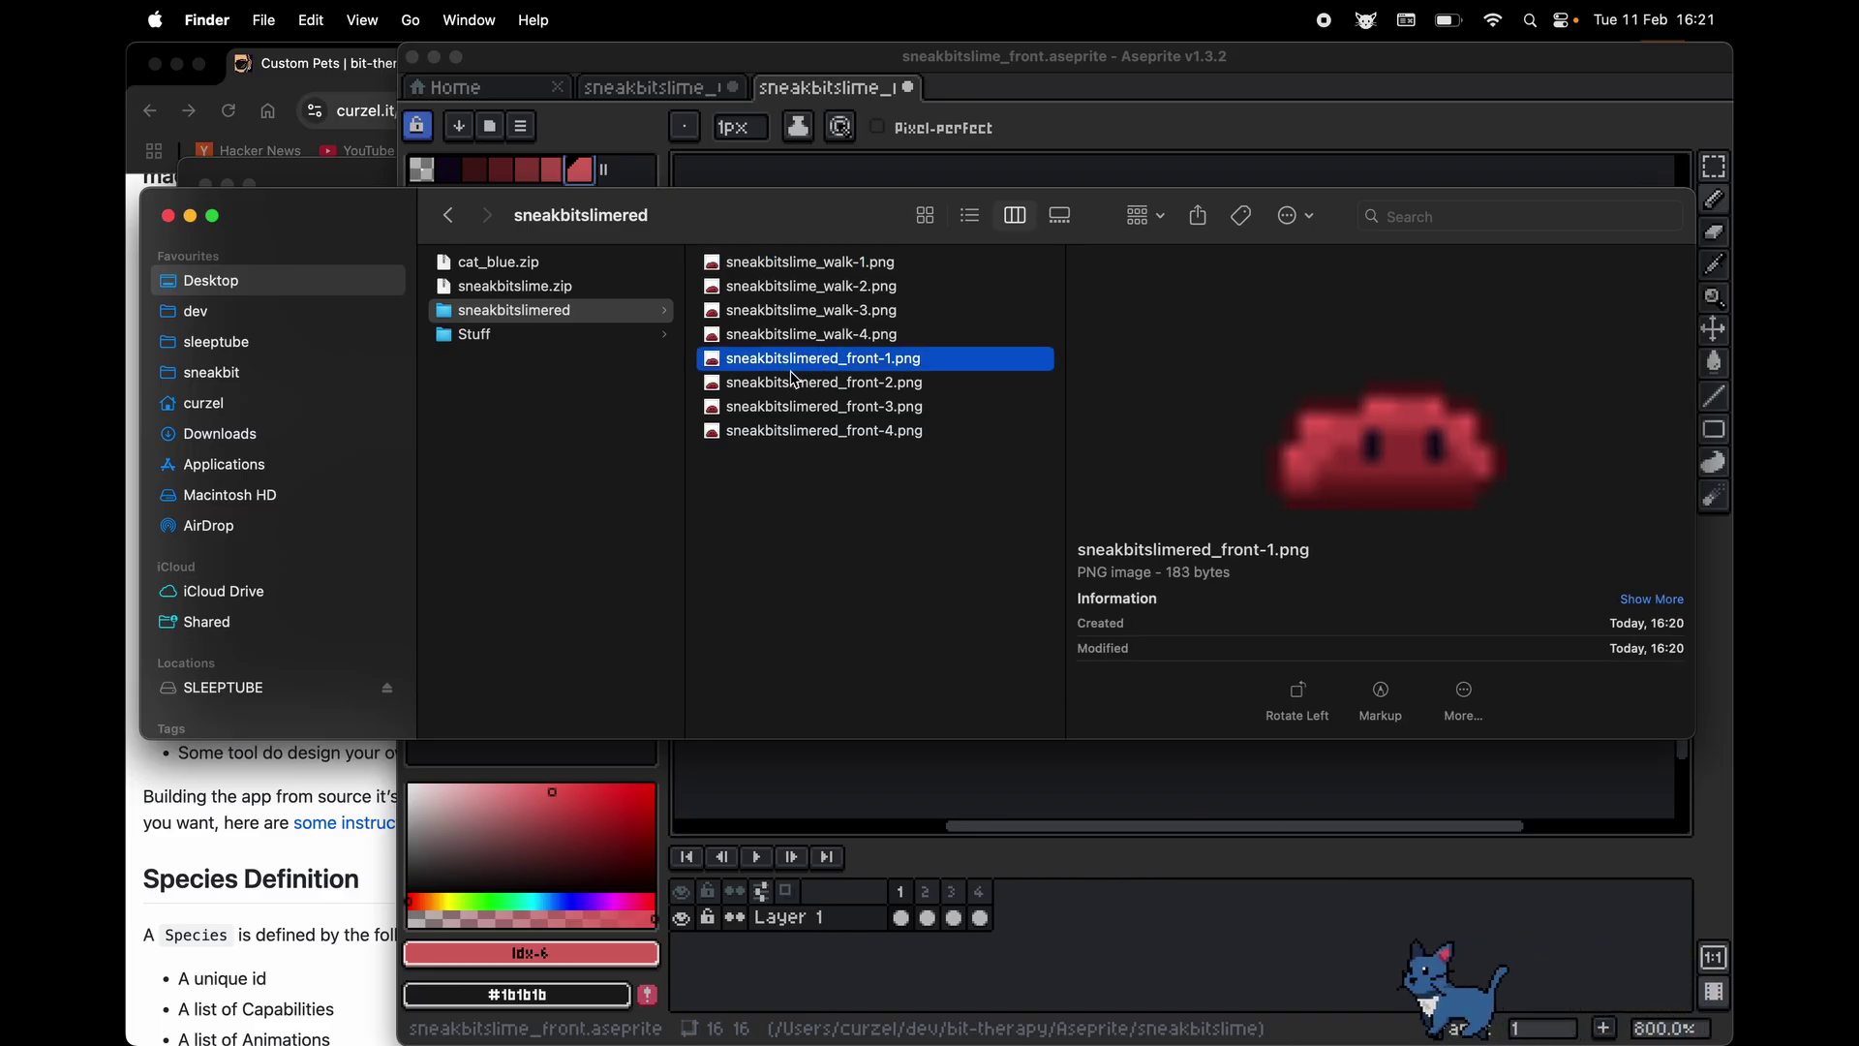
click(799, 339)
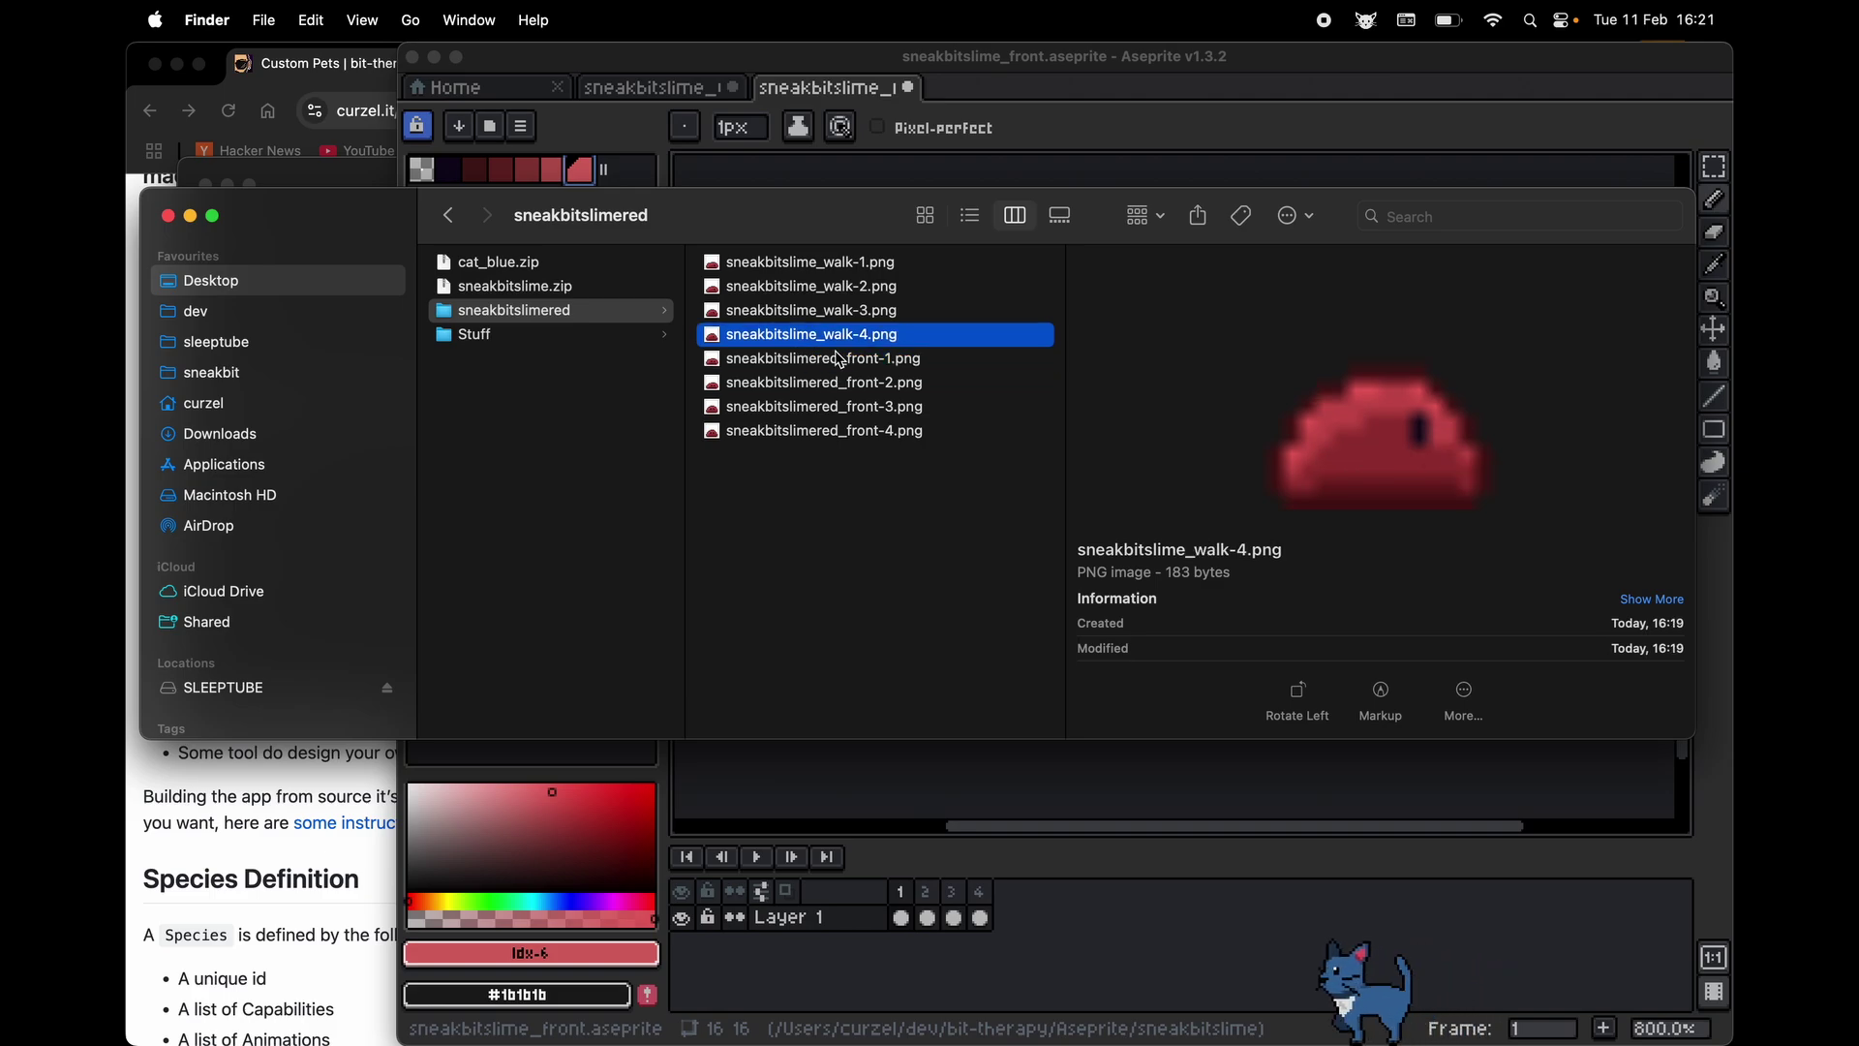
key(Return)
click(821, 336)
text(r)
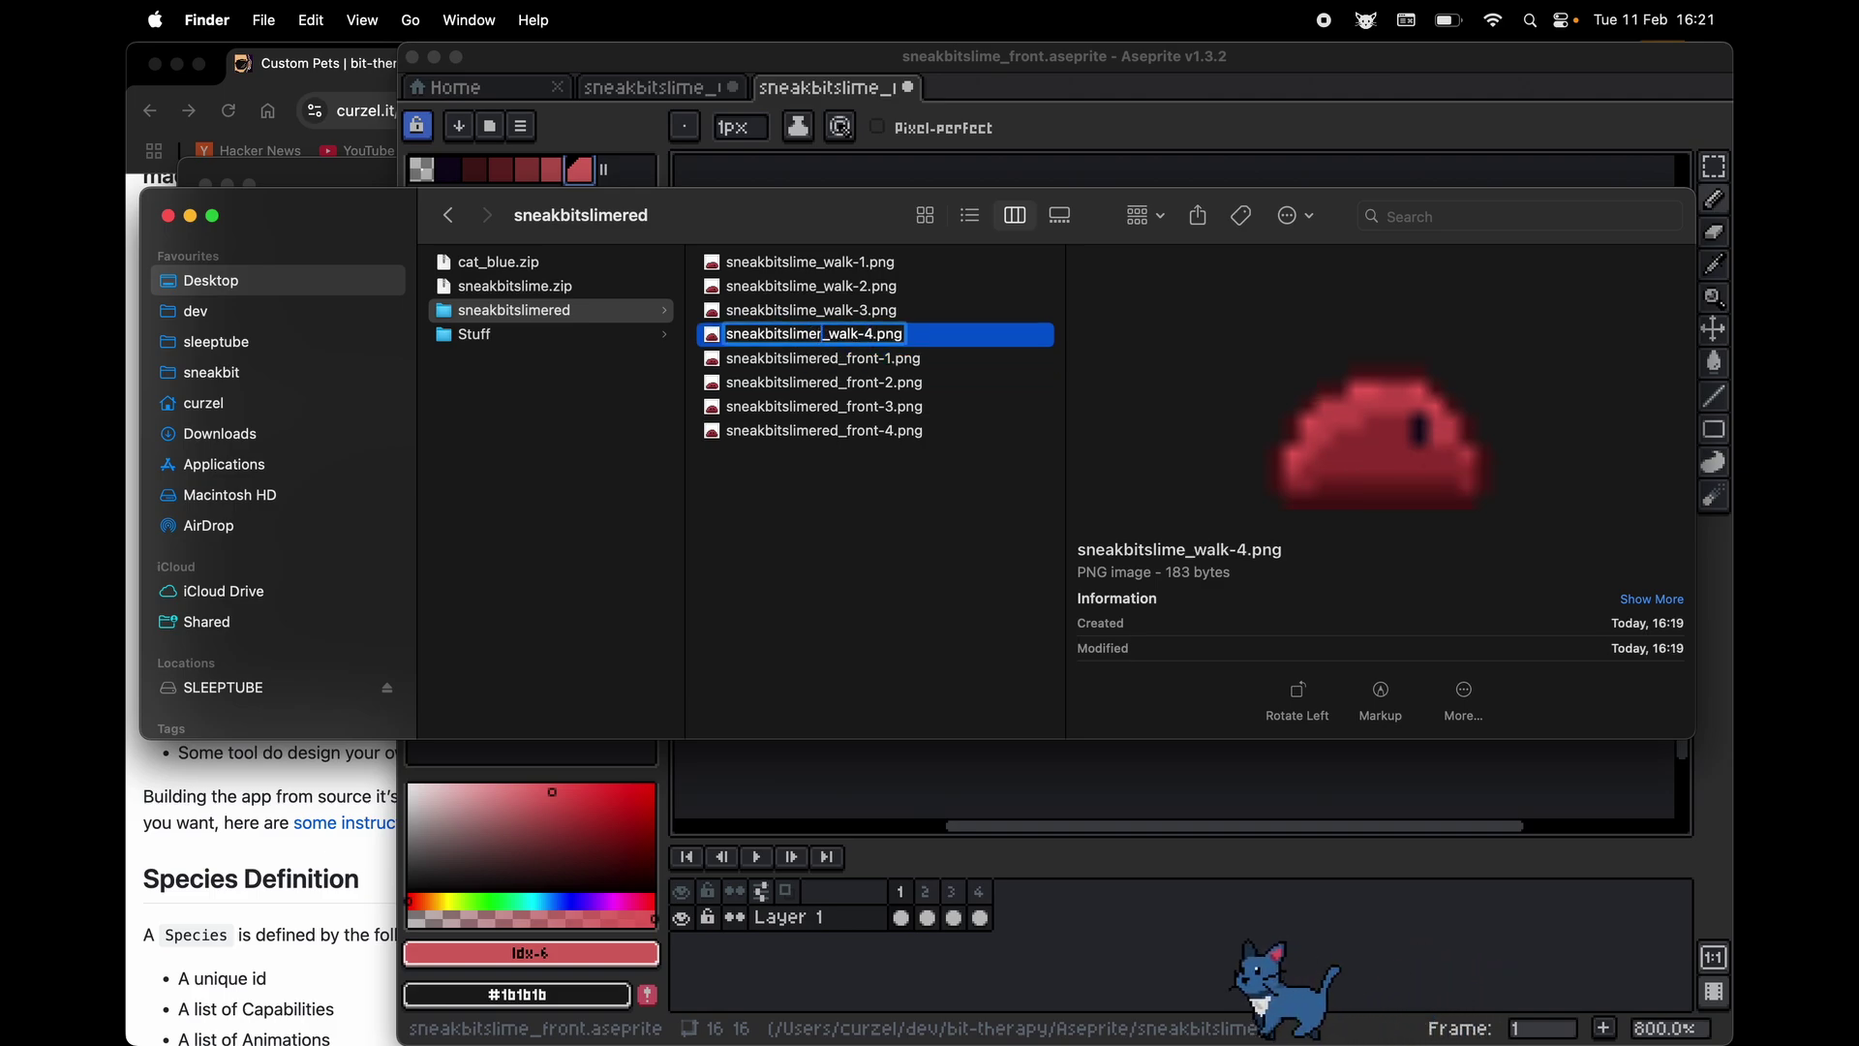
text(ed)
key(Return)
Rename the walk-3, walk-2 and walk-1 frames to use the sneakbitslimered_walk prefix
click(824, 311)
key(Return)
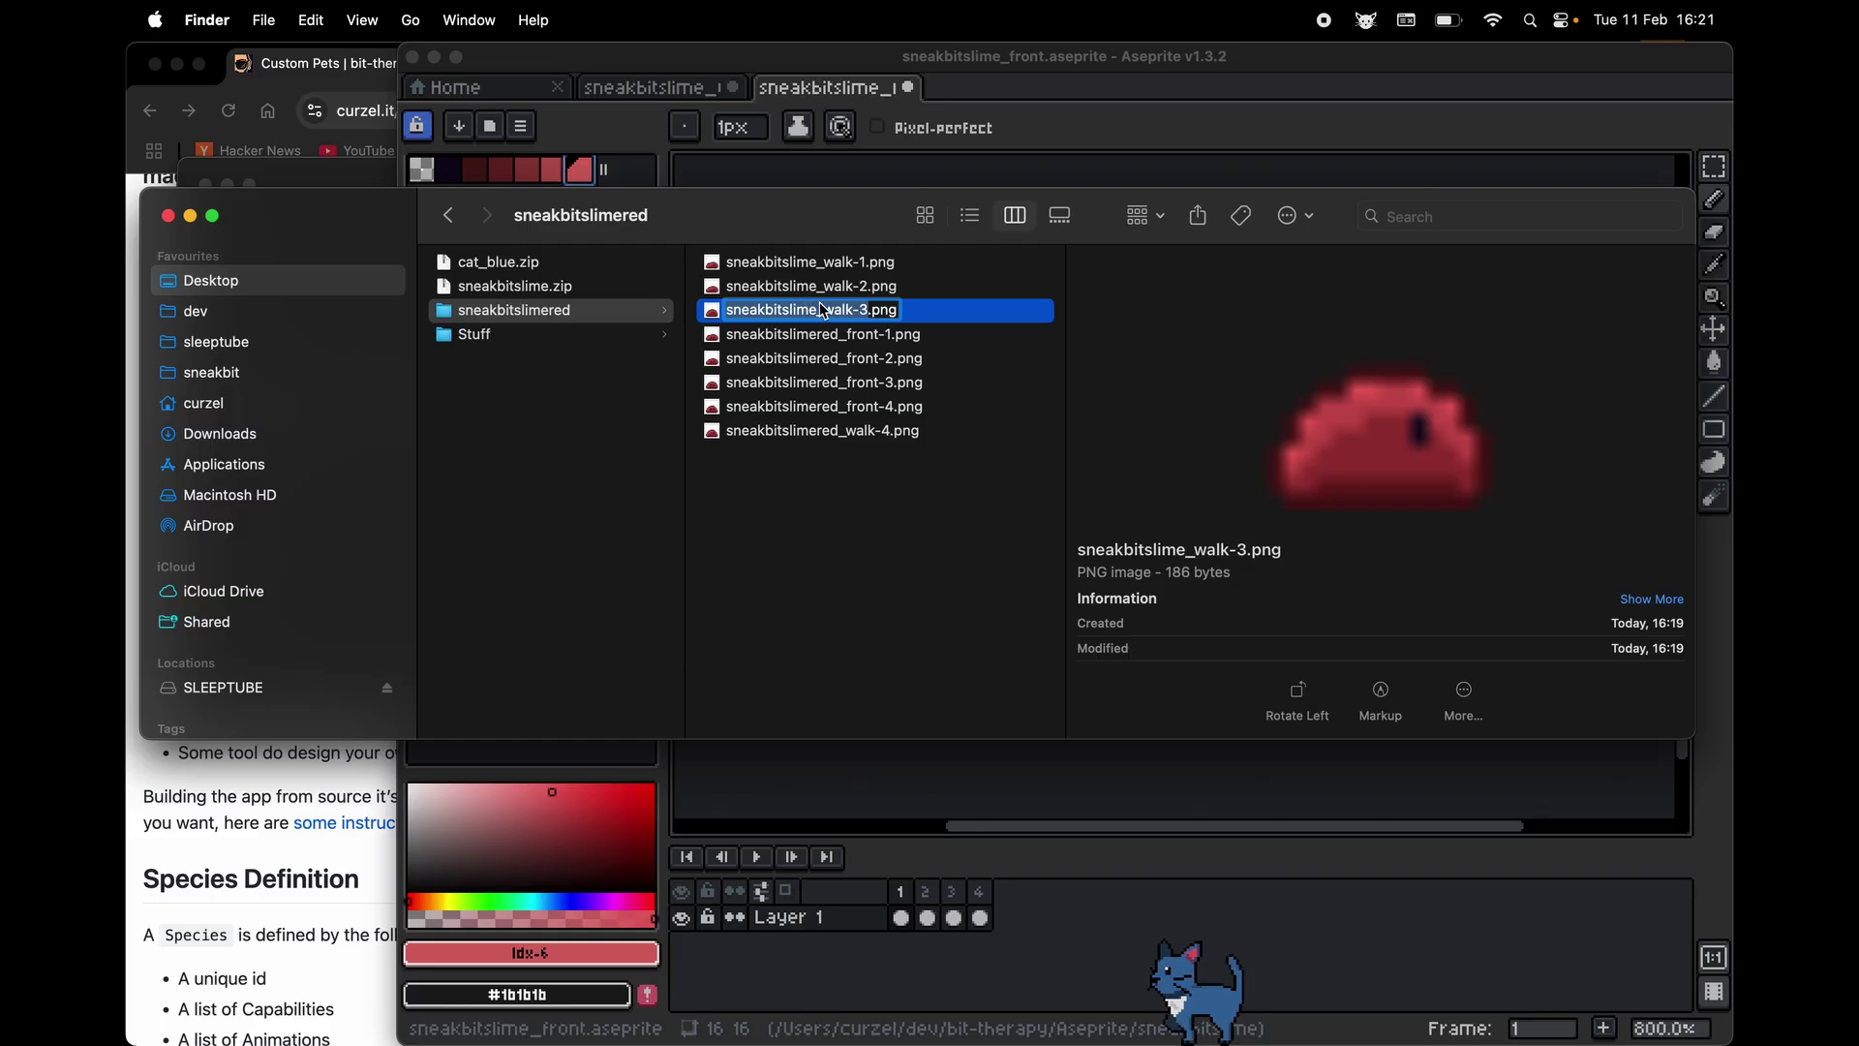
click(824, 311)
text(red)
key(Return)
click(809, 285)
key(Return)
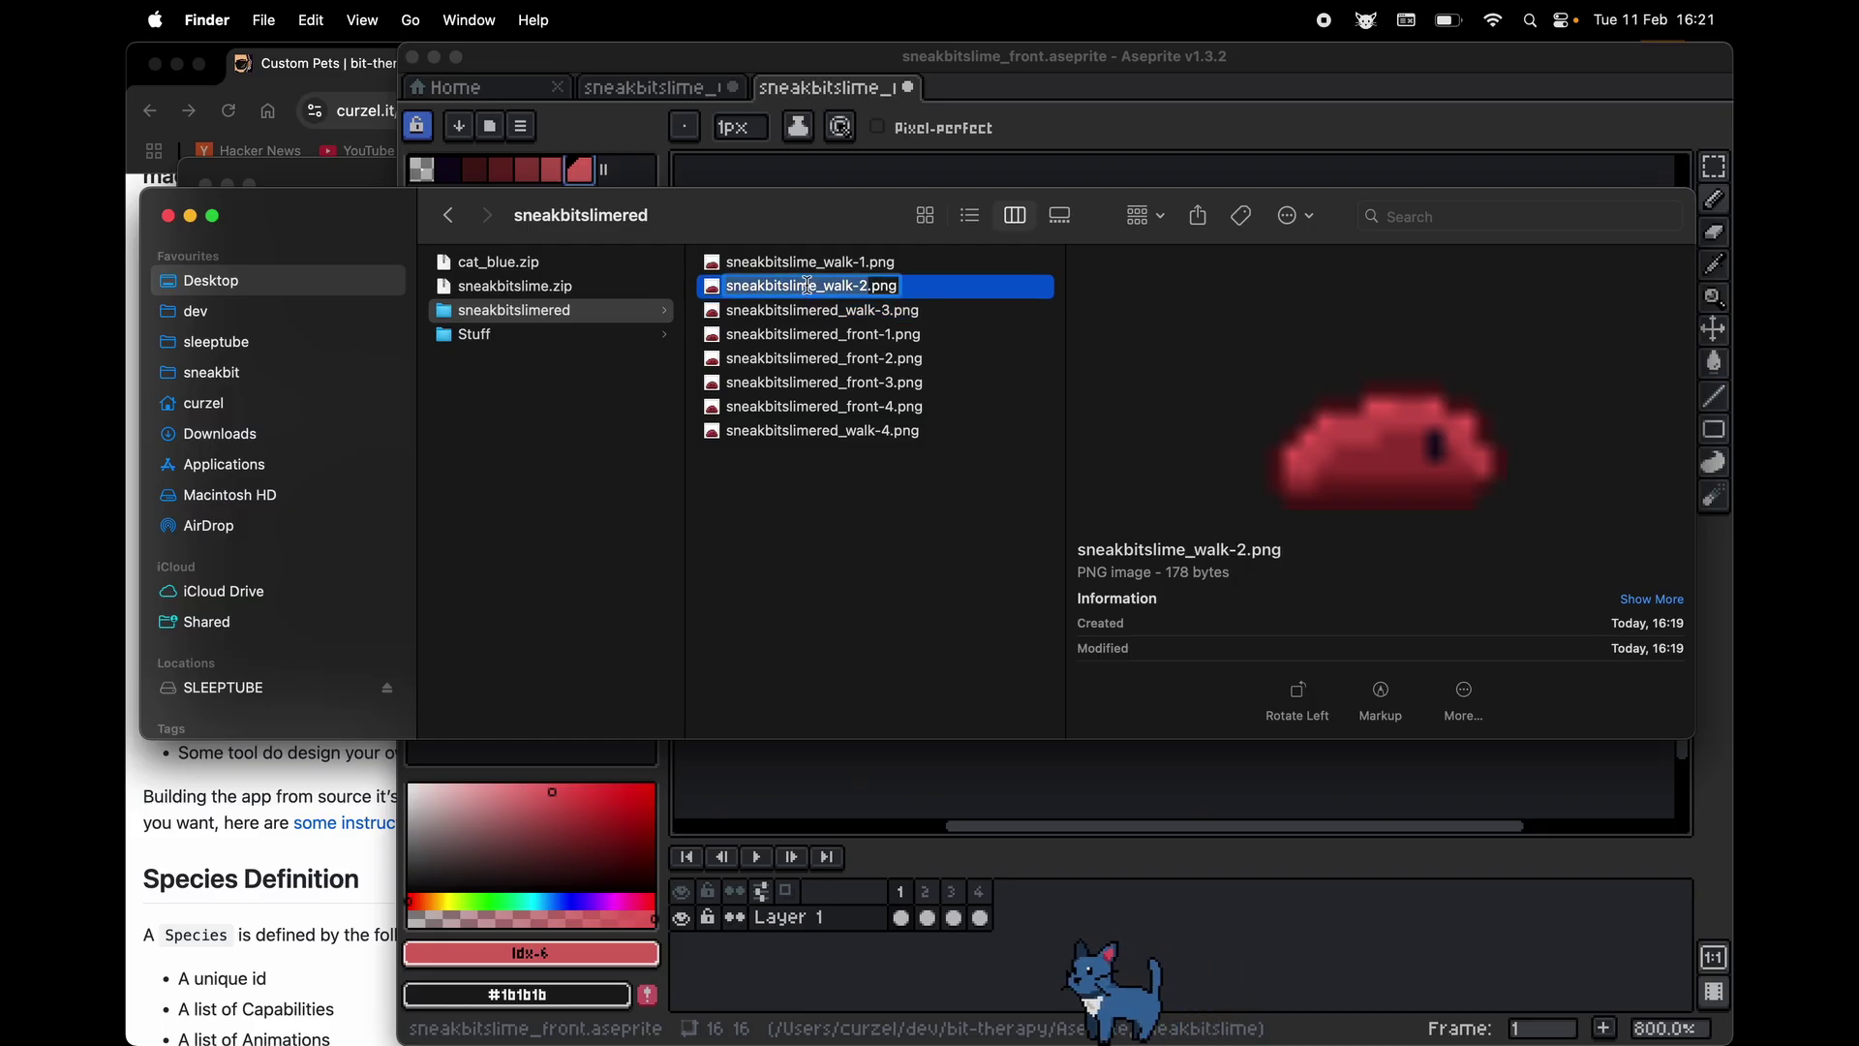
click(818, 285)
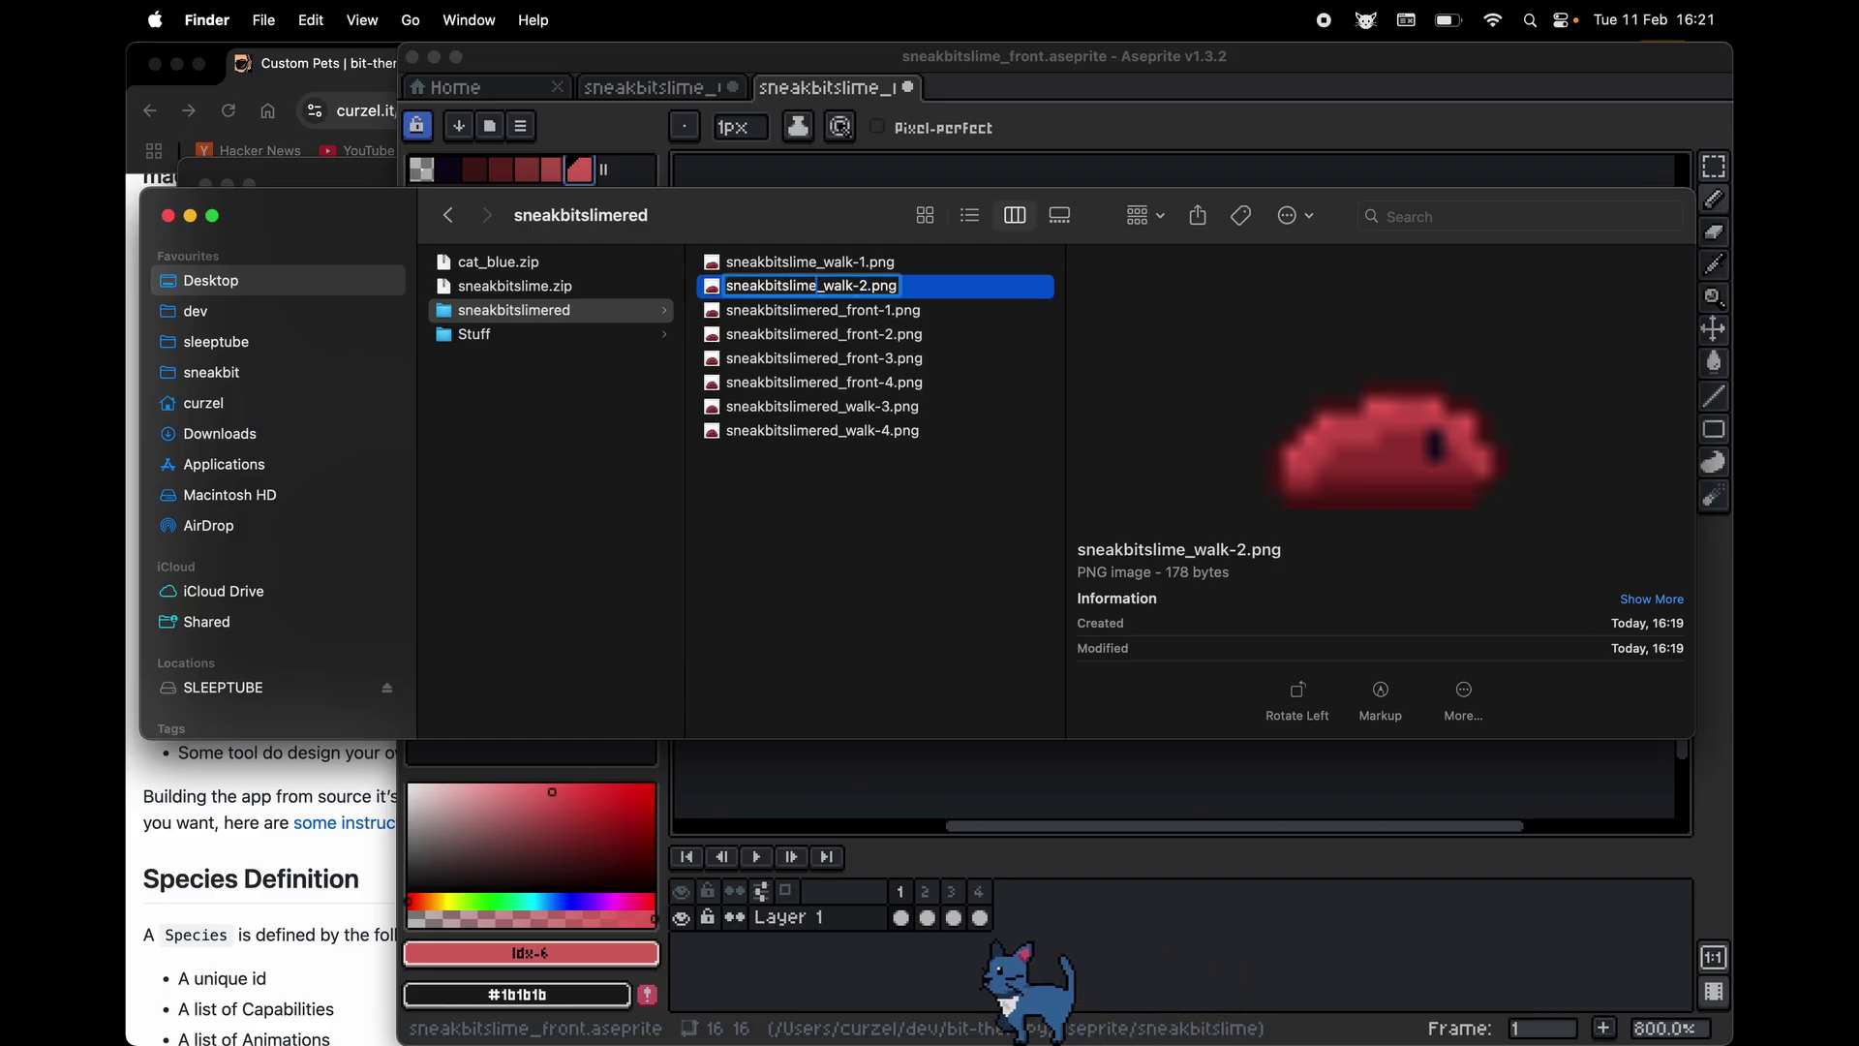
text(red)
key(Return)
key(Up)
key(Up)
key(Up)
key(Up)
key(Up)
key(Return)
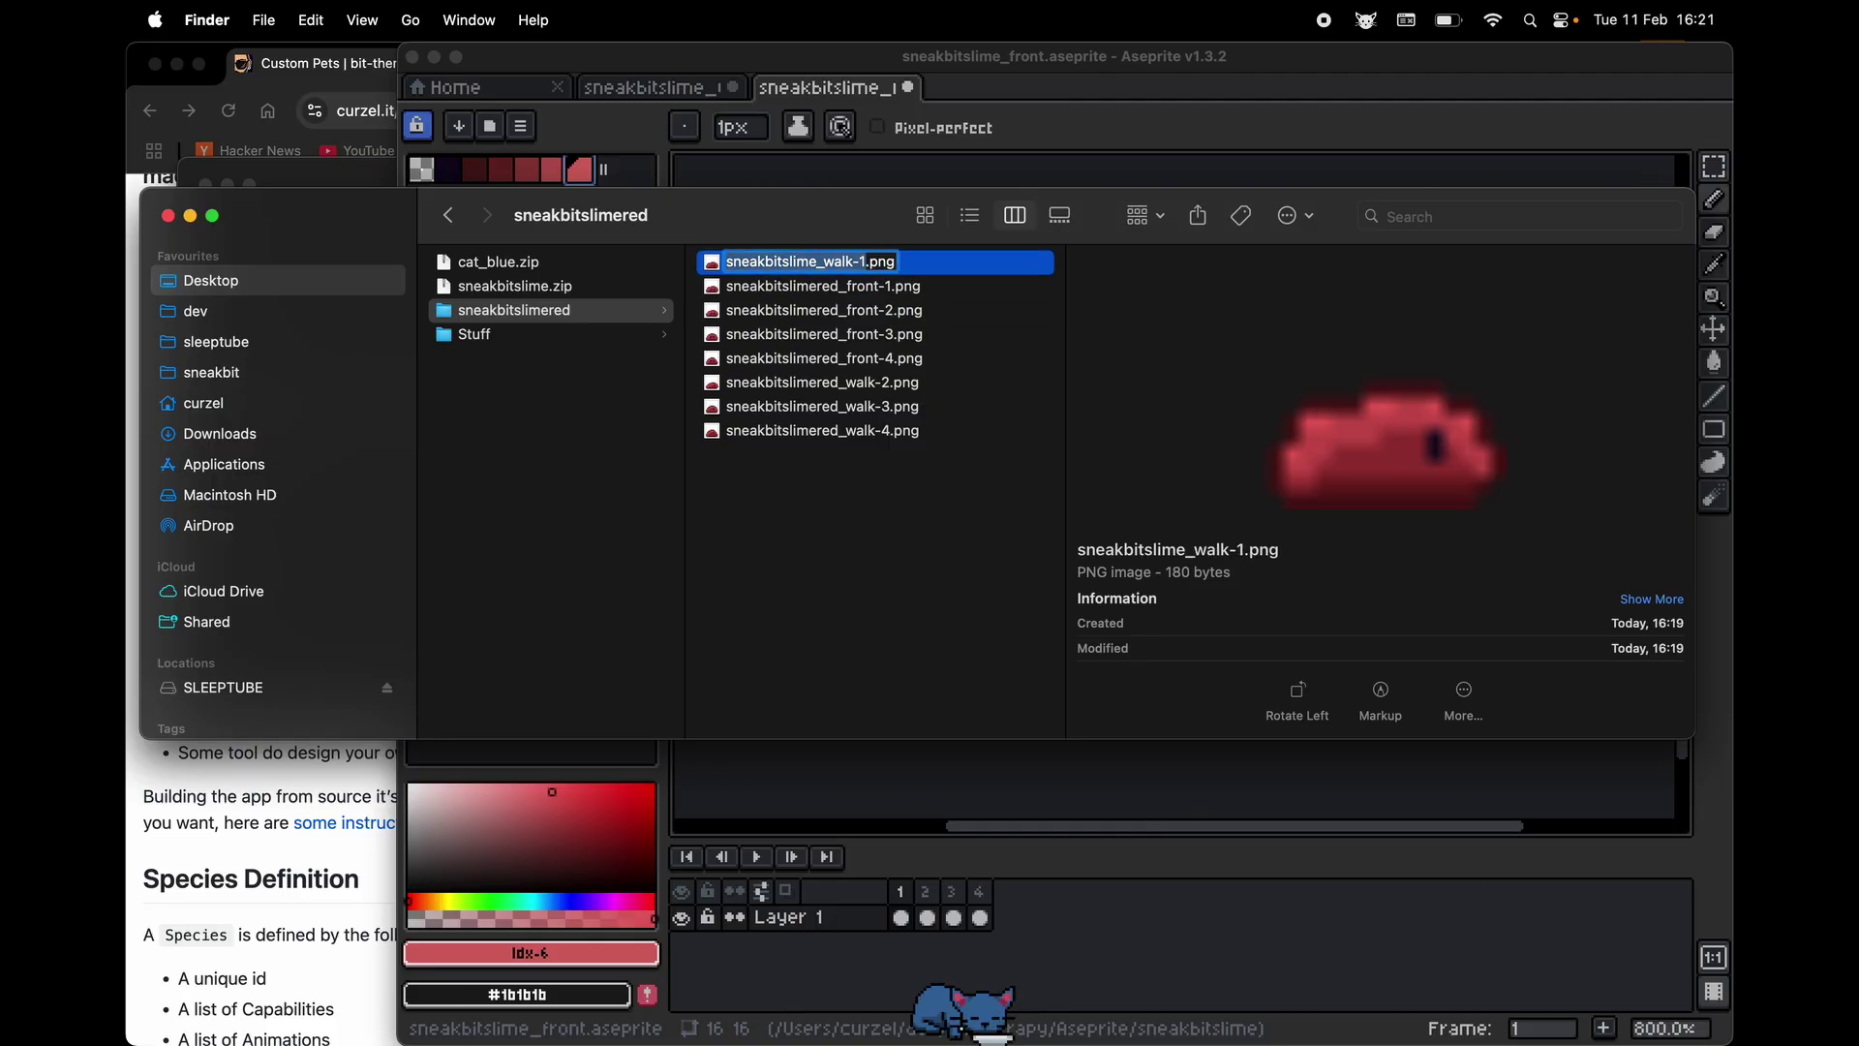
text(red)
key(Return)
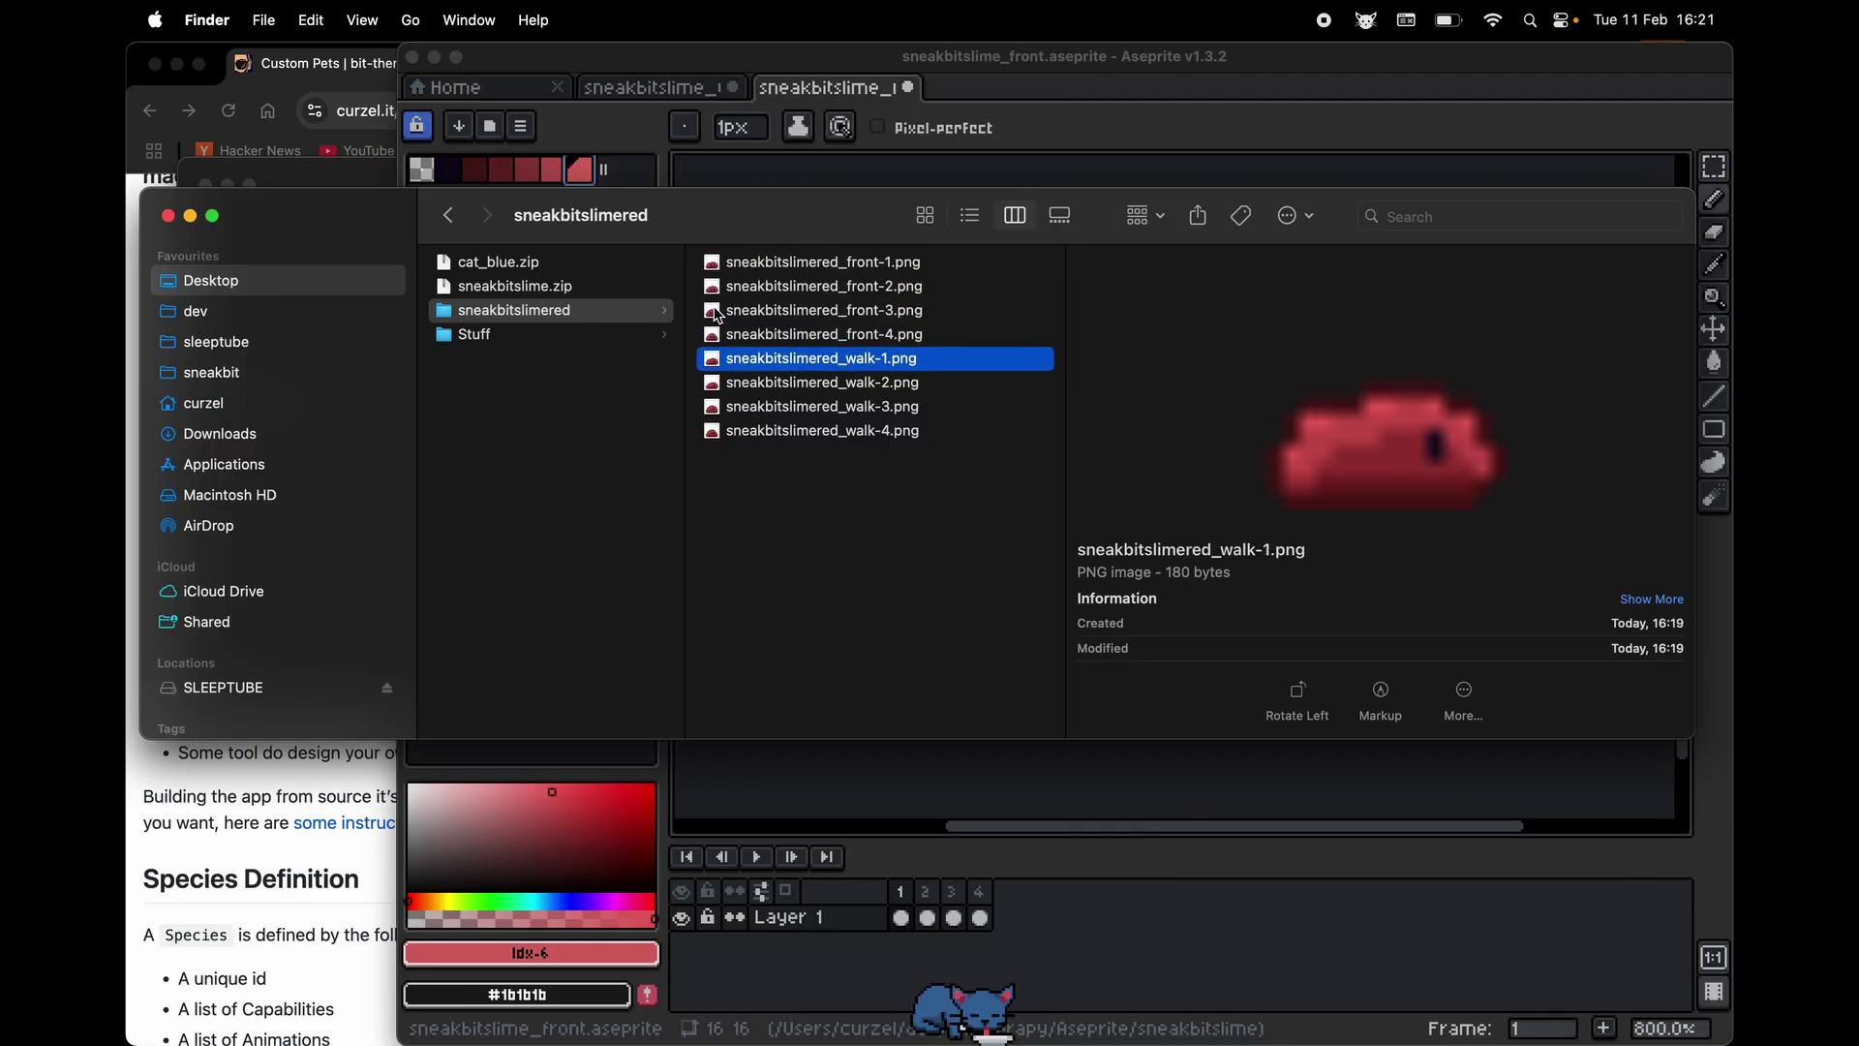
In VS Code, save the species JSON as sneakbitslimered.json in Desktop > sneakbitslimered
key(super+Tab)
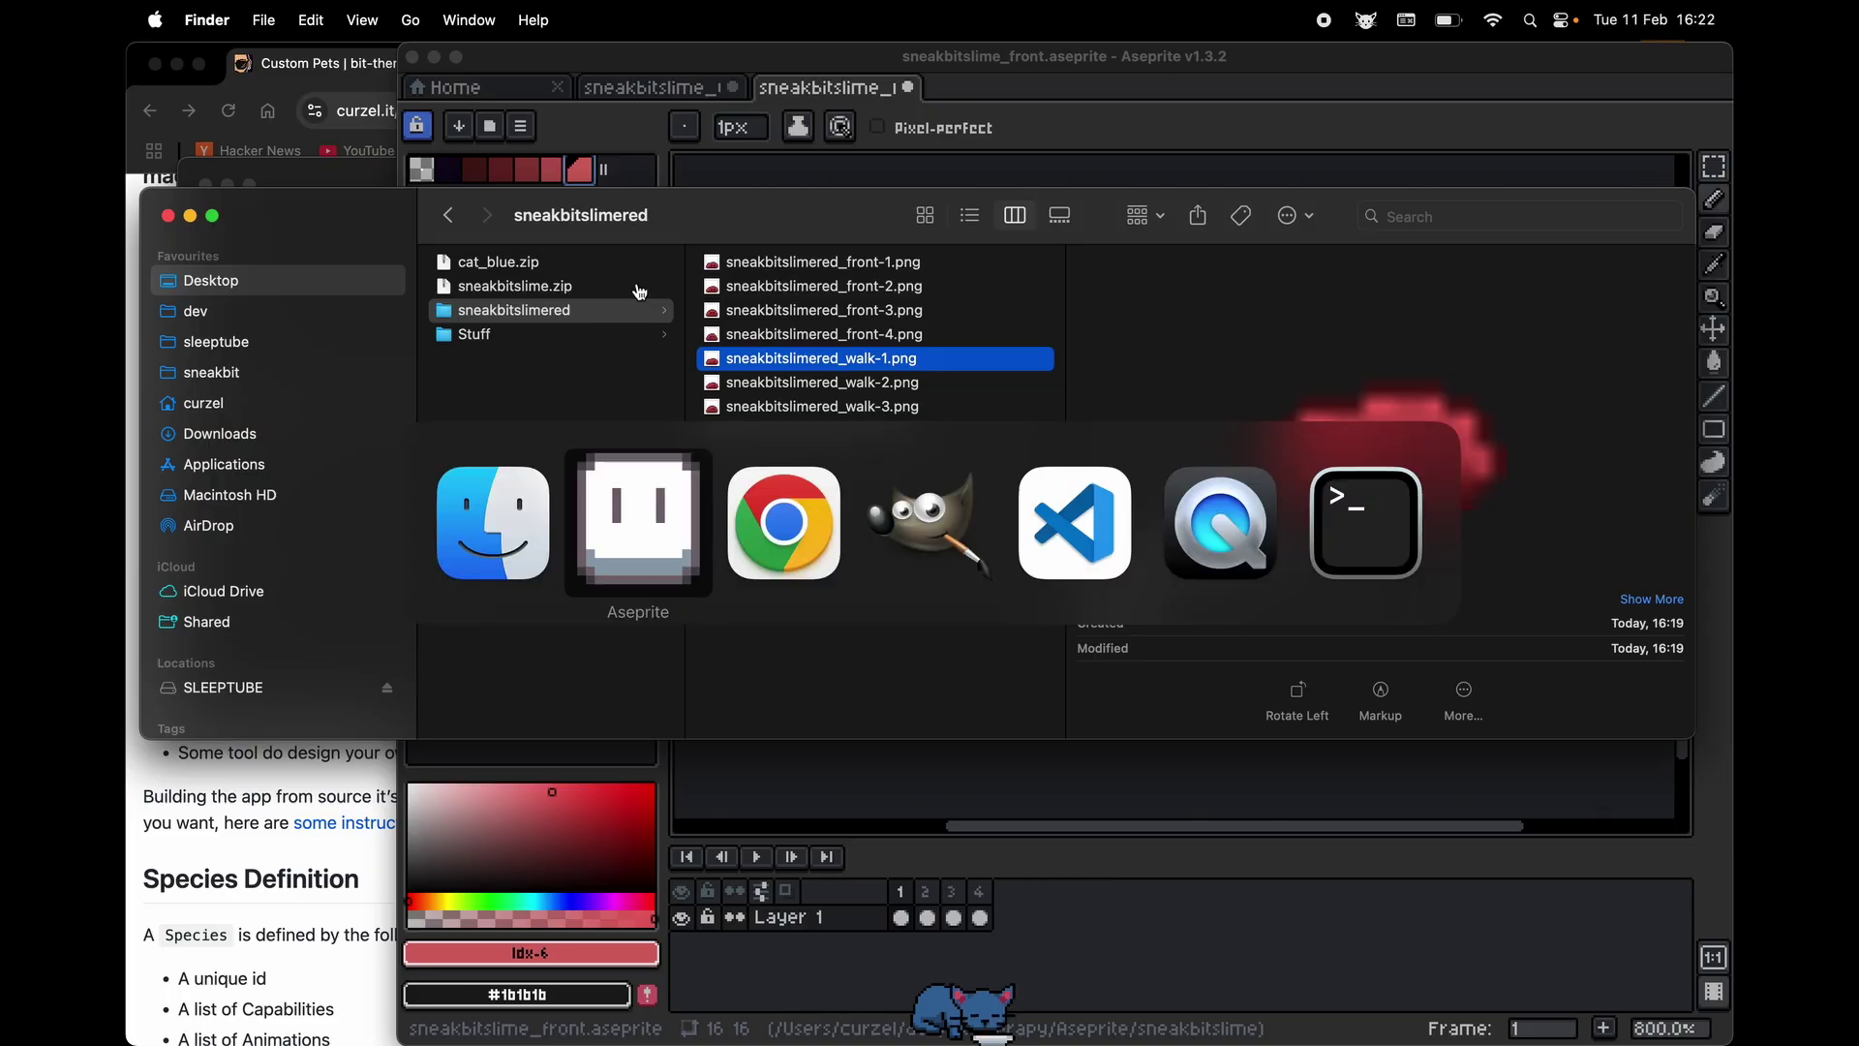
key(super+Tab)
key(super+Tab)
key(super+Tab)
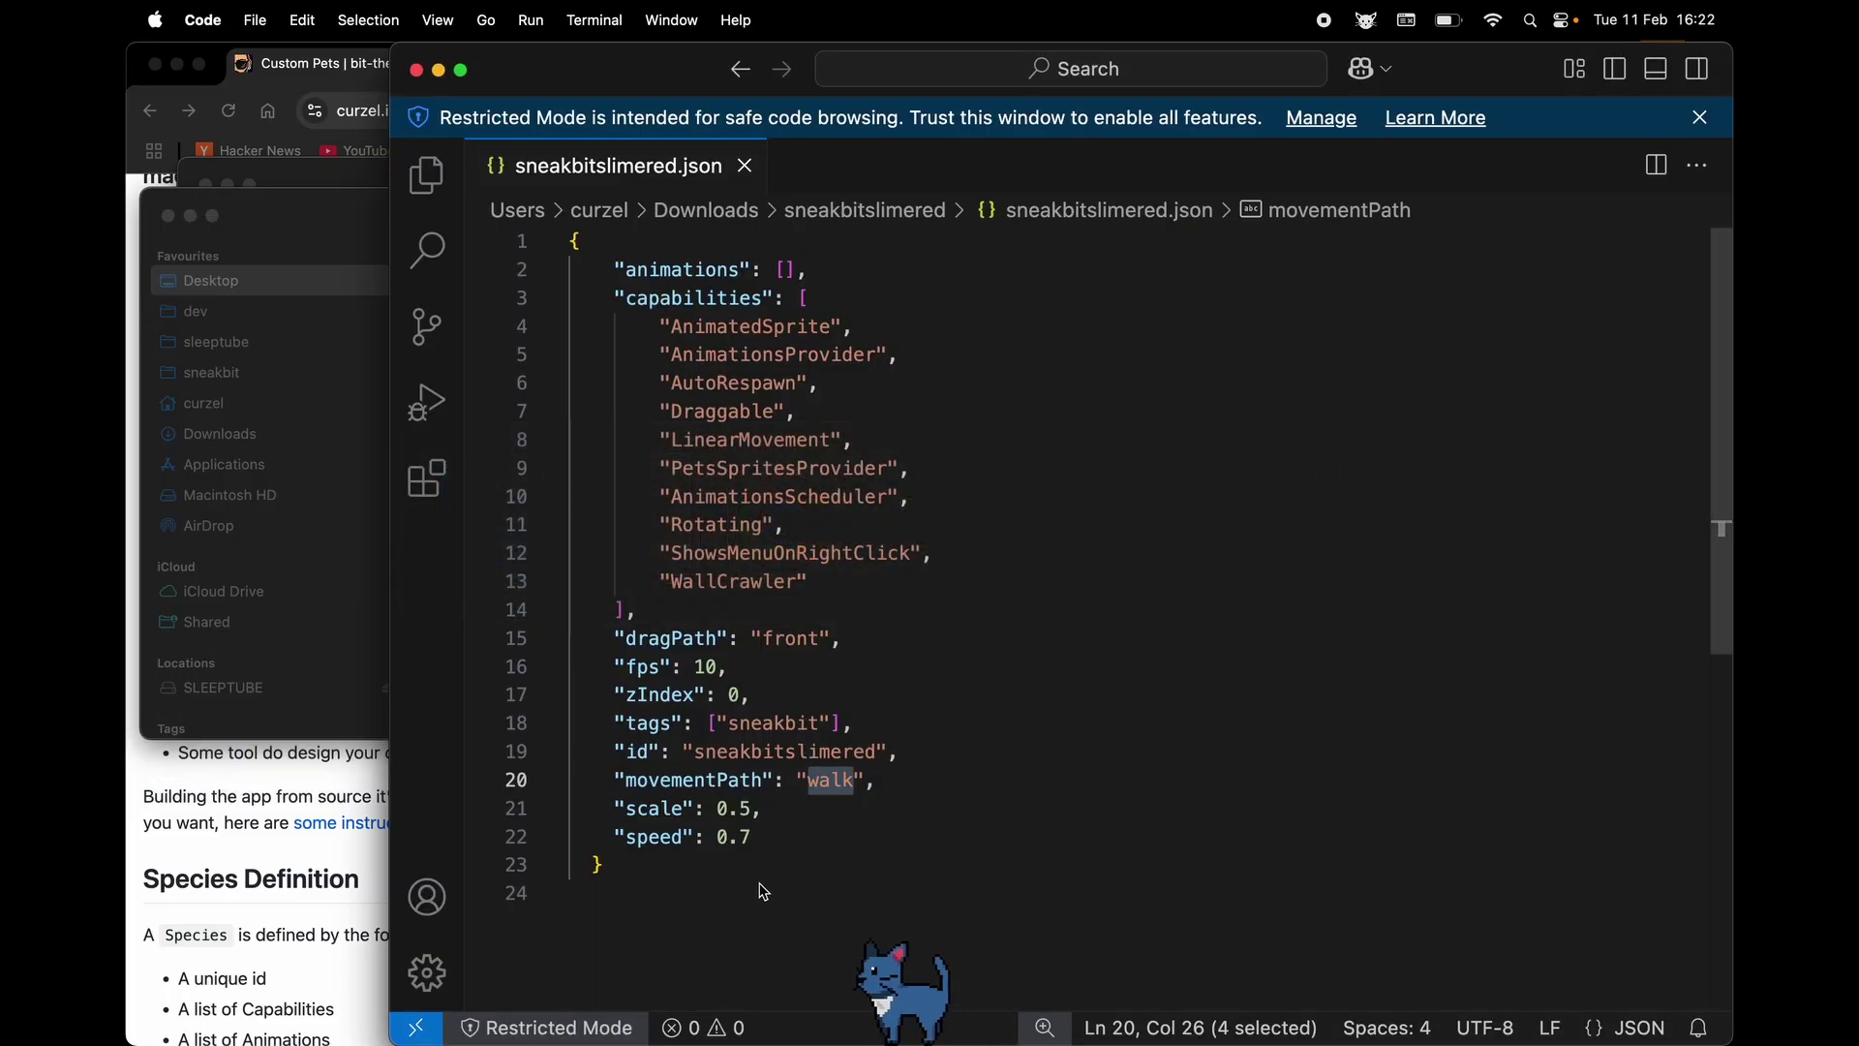
drag(759, 886, 675, 287)
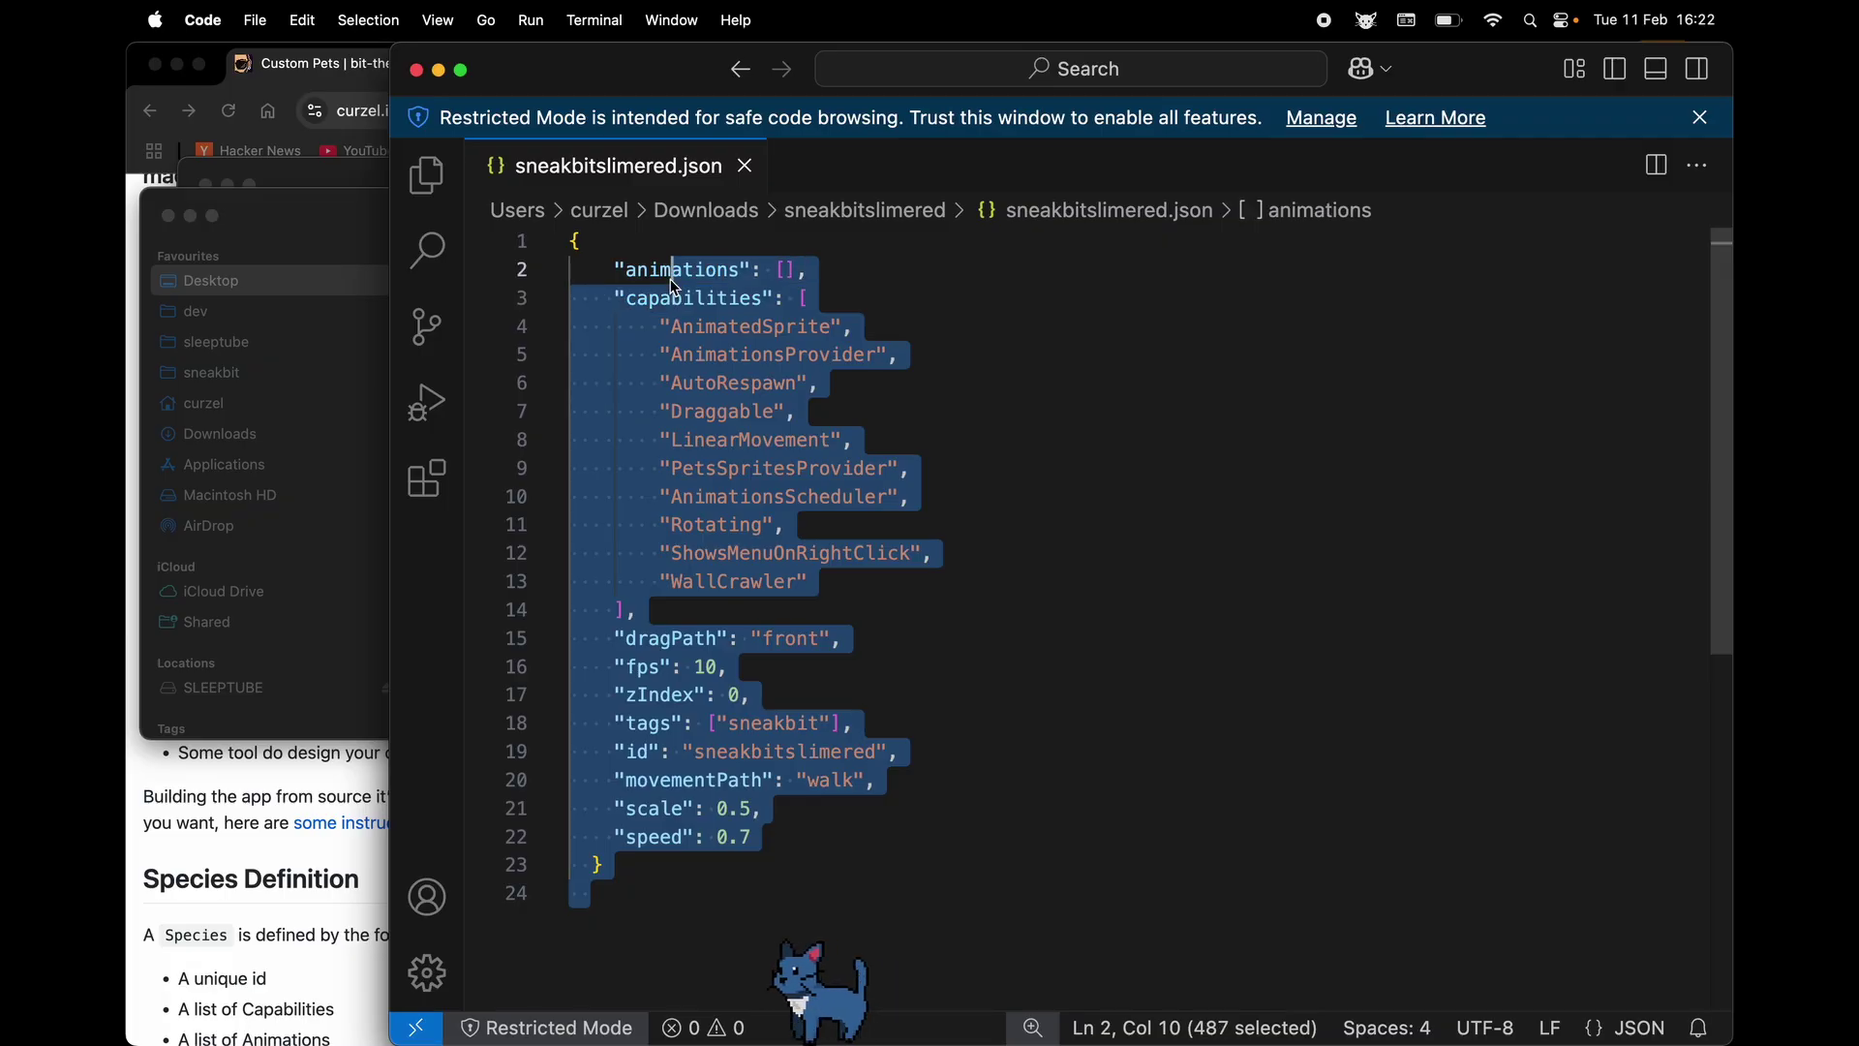
key(super+shift+s)
click(593, 176)
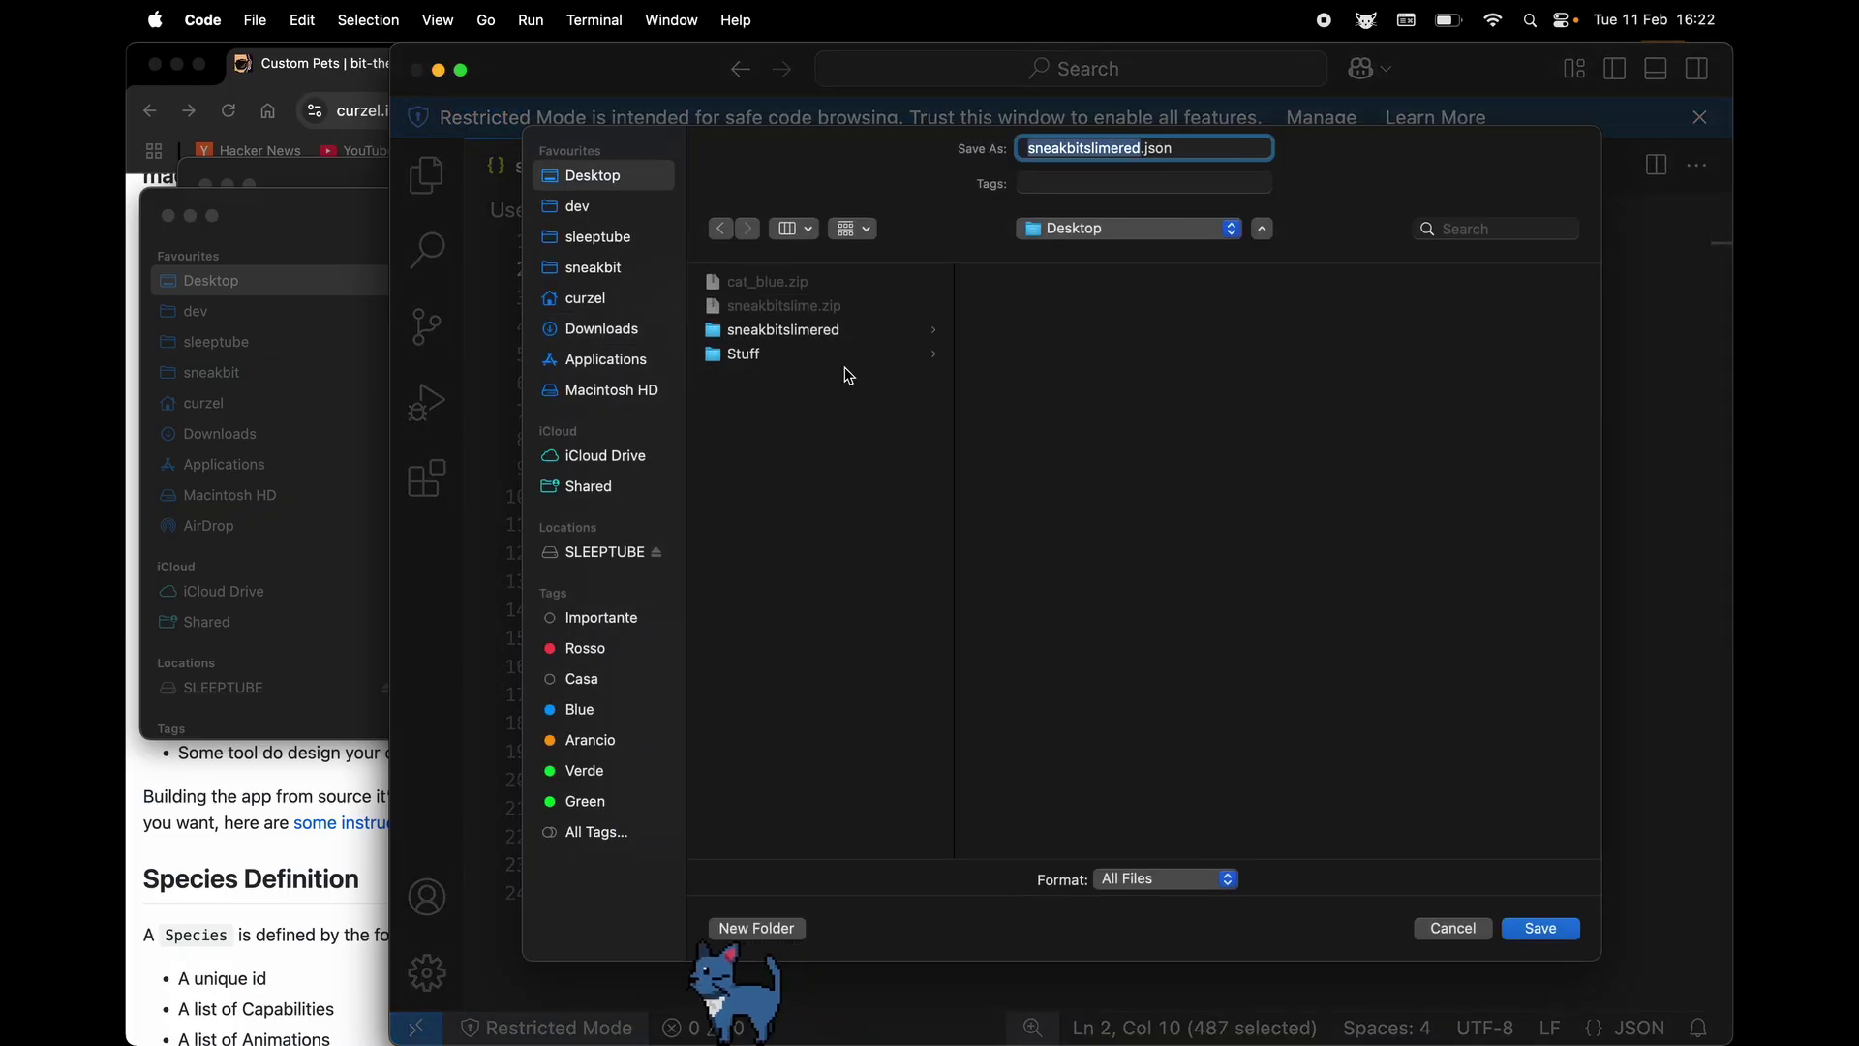
click(839, 332)
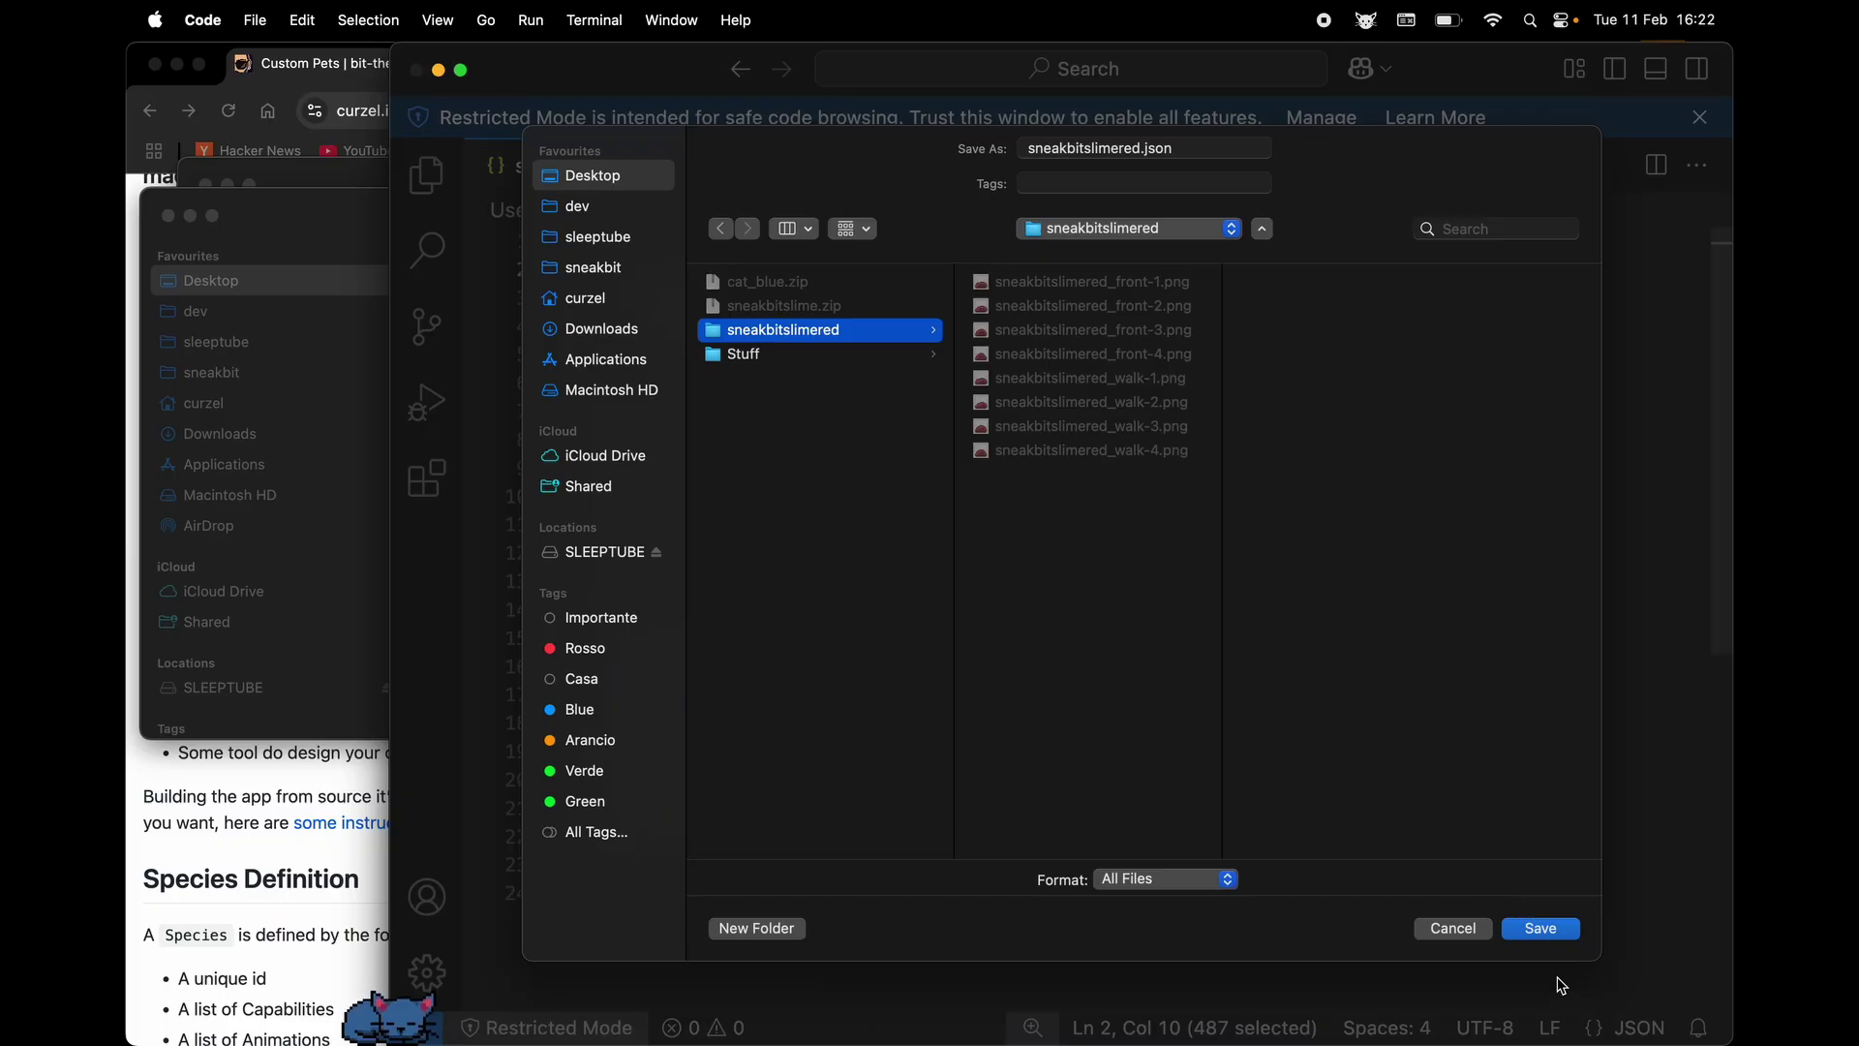
click(1562, 932)
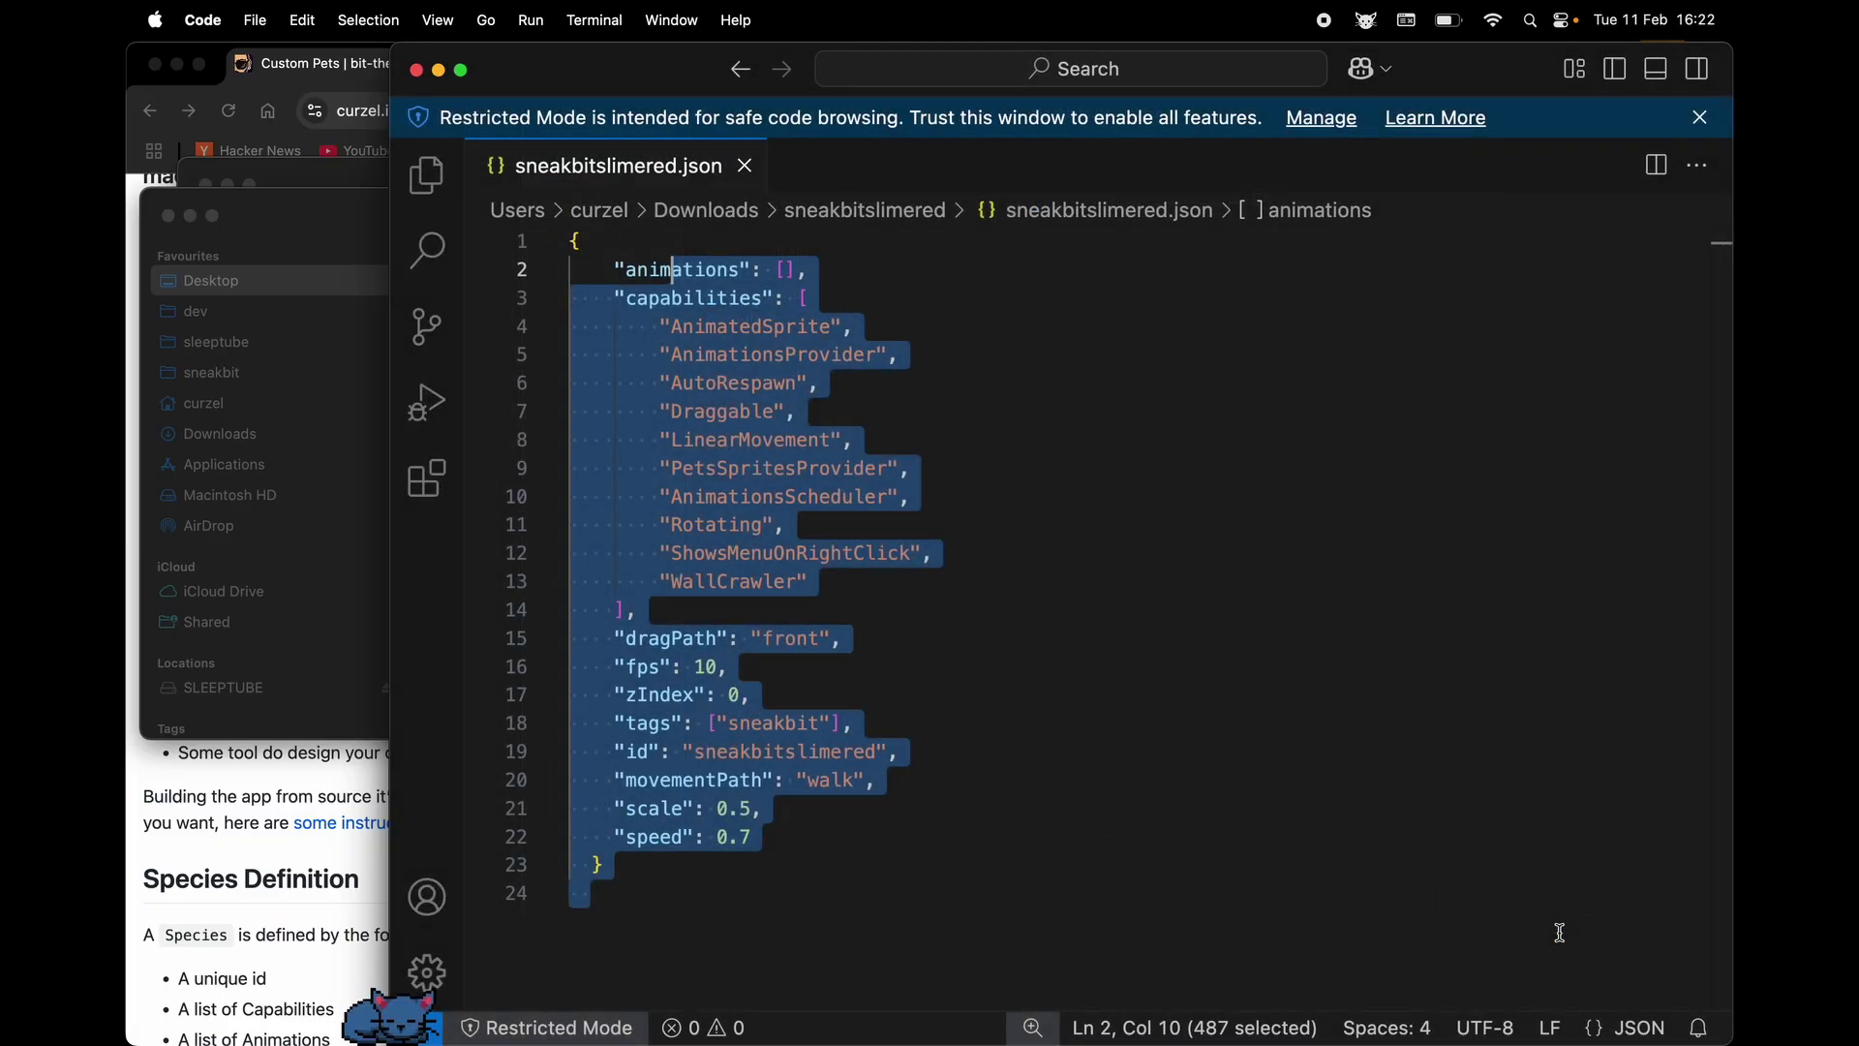
click(1069, 554)
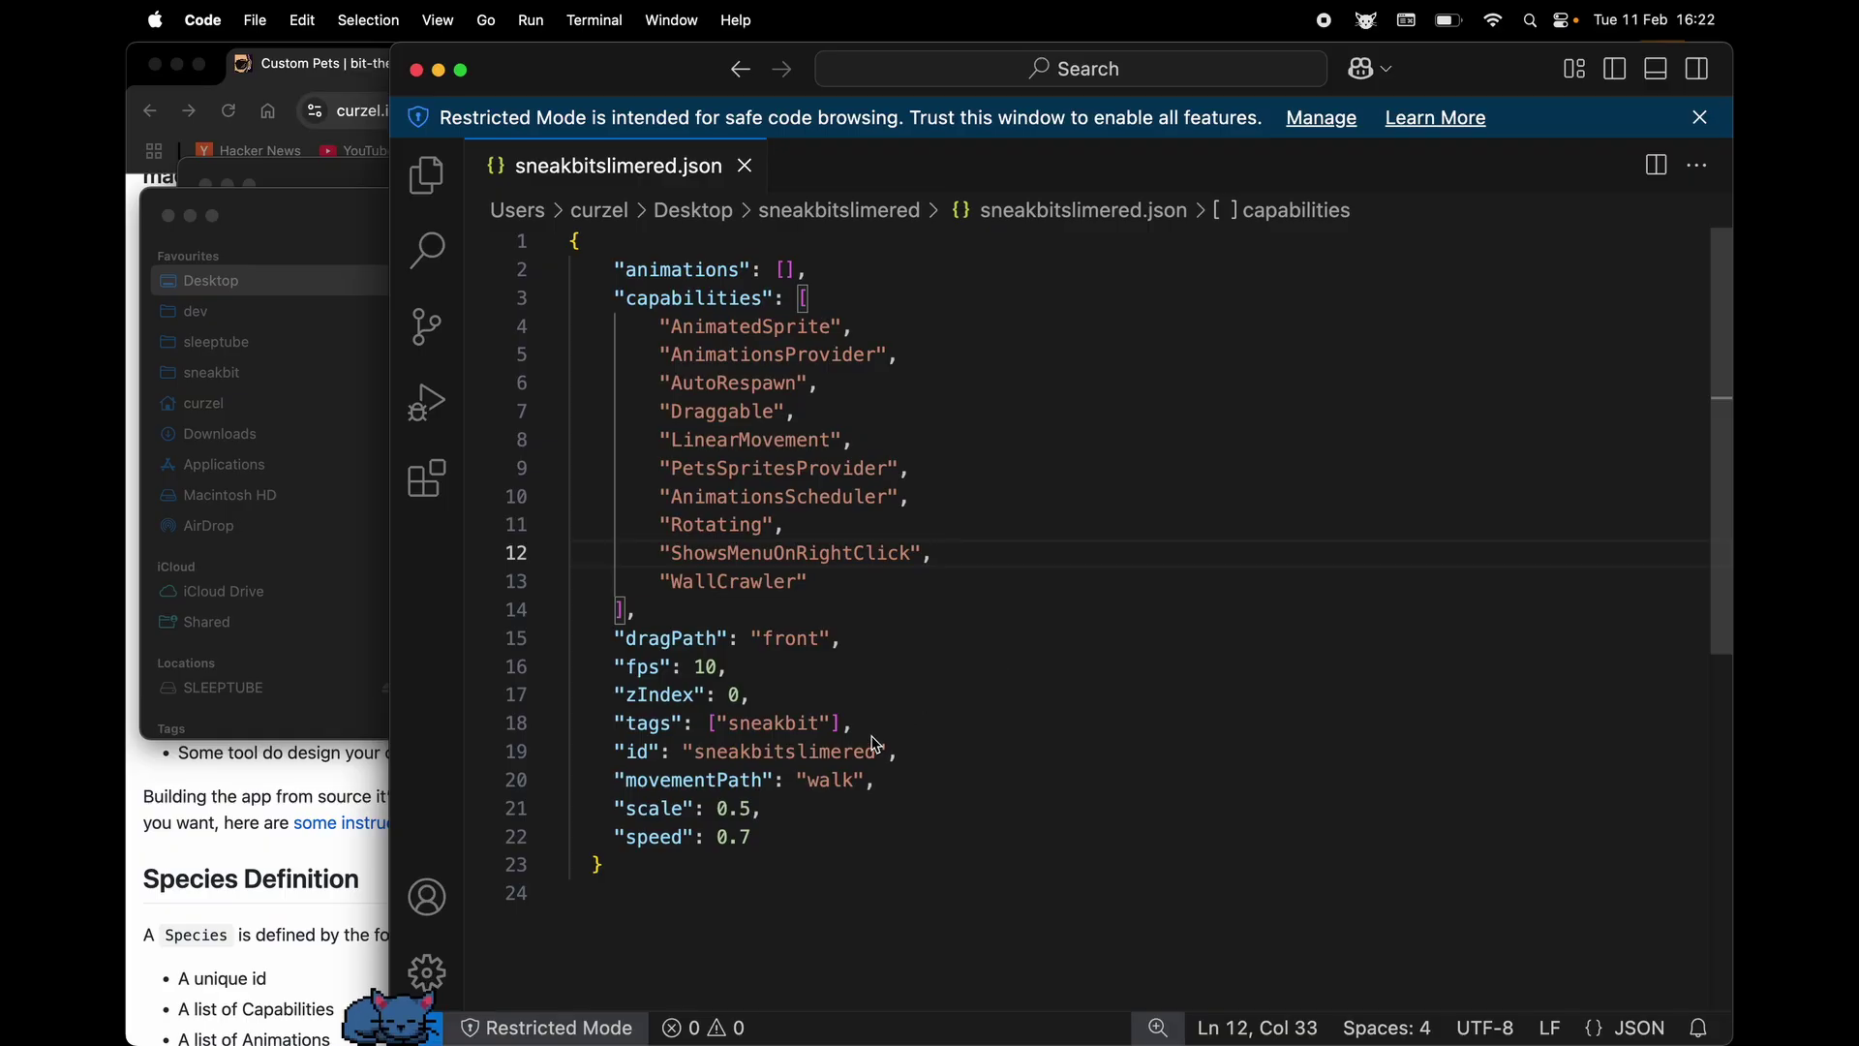
click(843, 752)
key(shift+Right)
key(shift+Right)
key(shift+Right)
key(BackSpace)
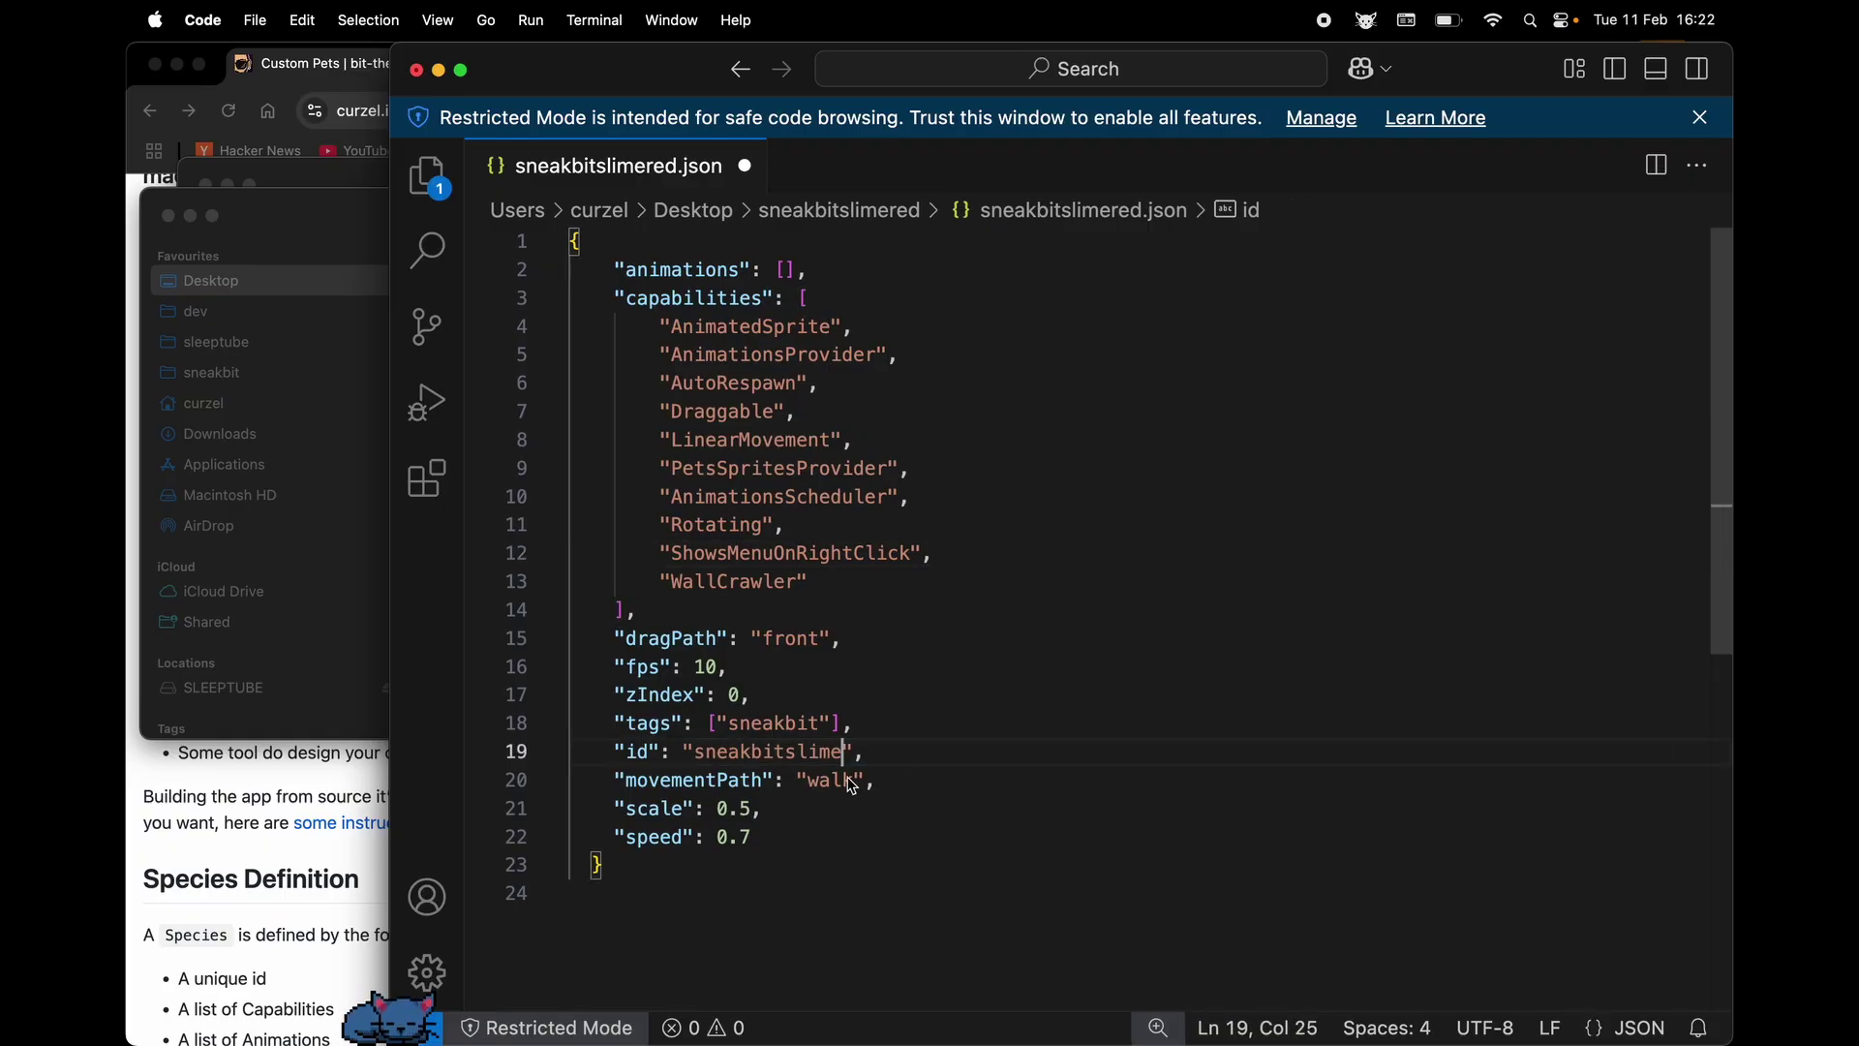
key(super+z)
key(Right)
key(alt+Left)
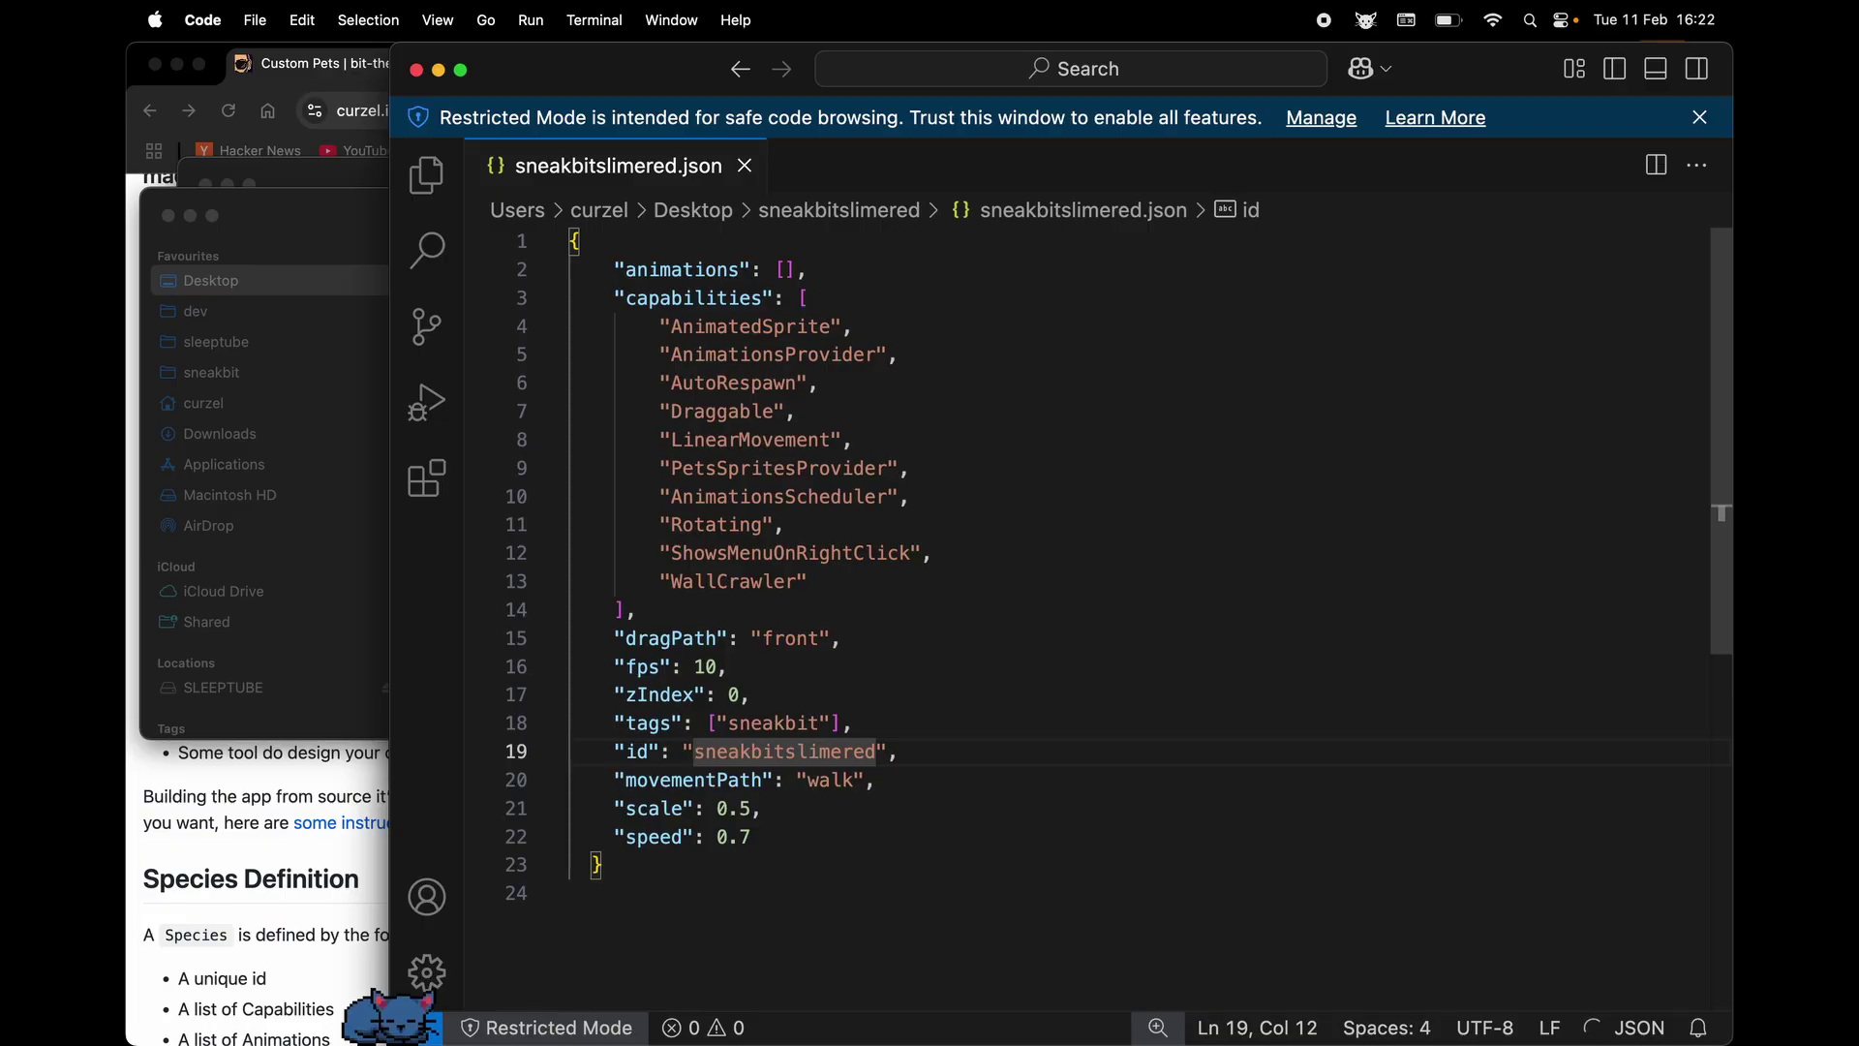
key(alt+shift+Right)
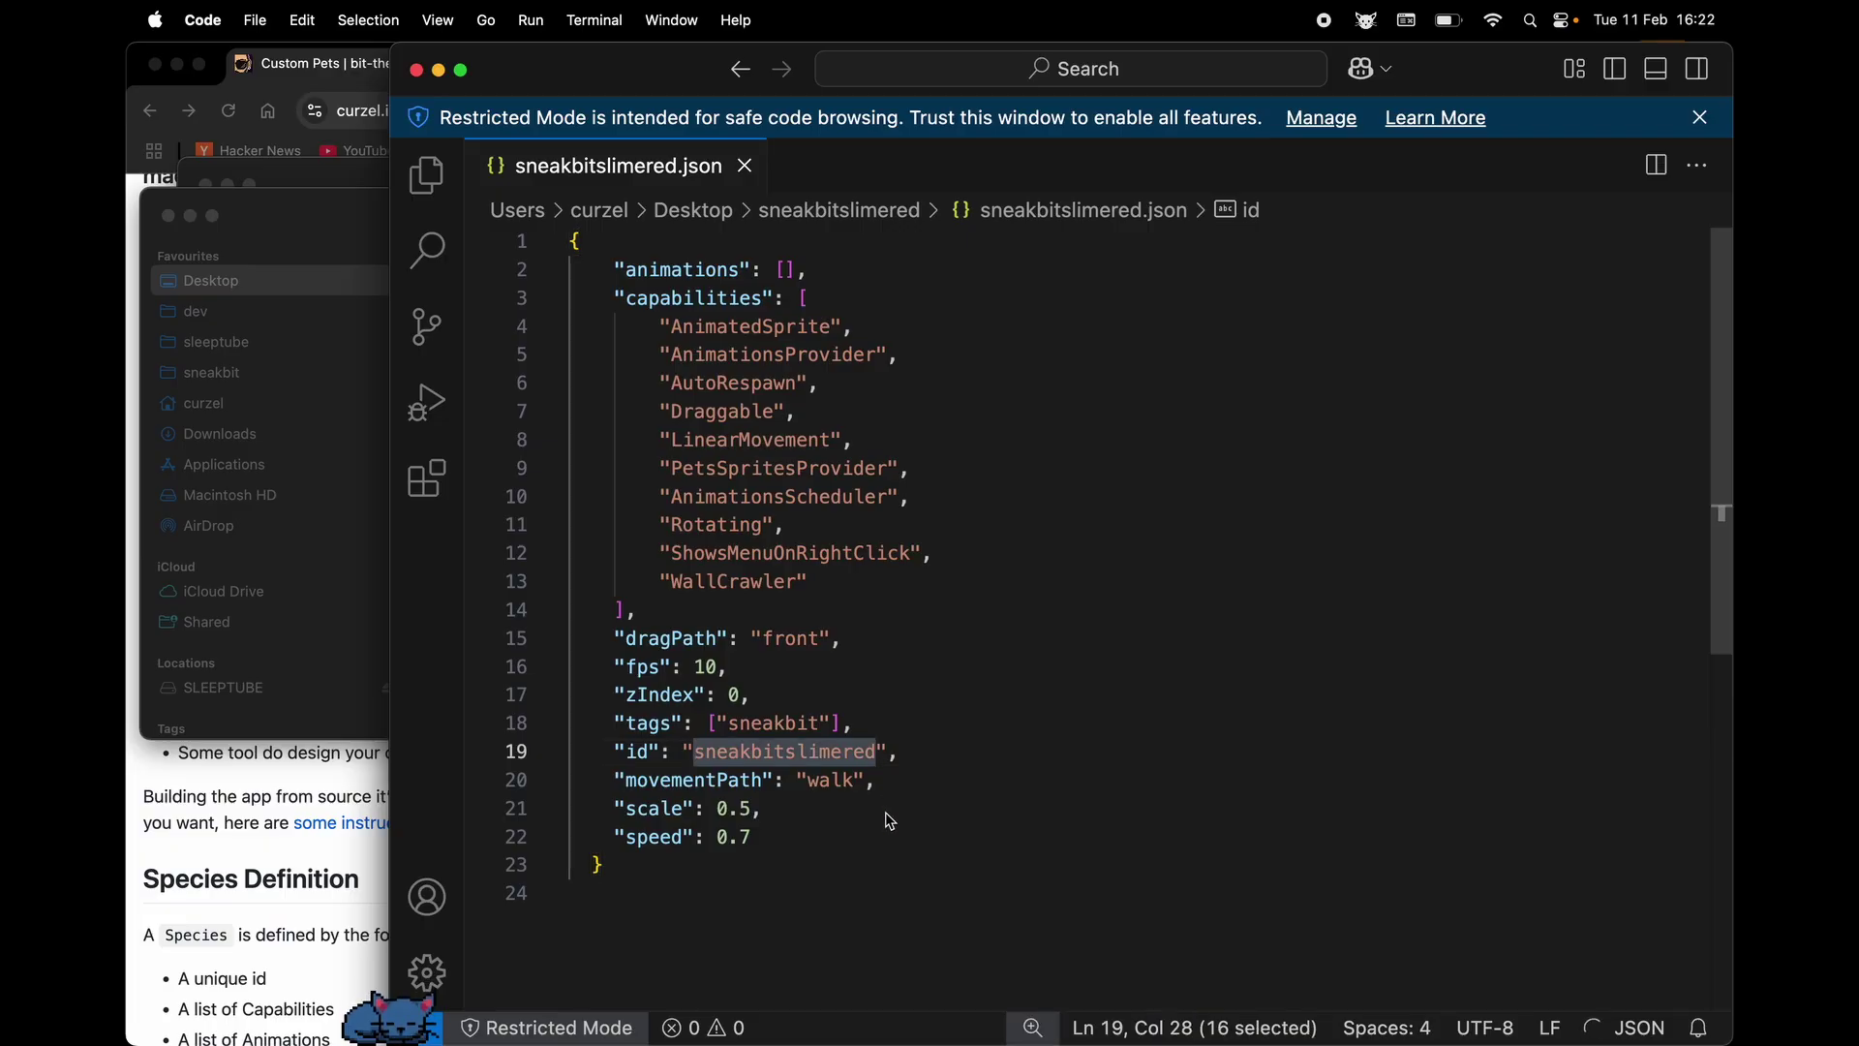
click(894, 839)
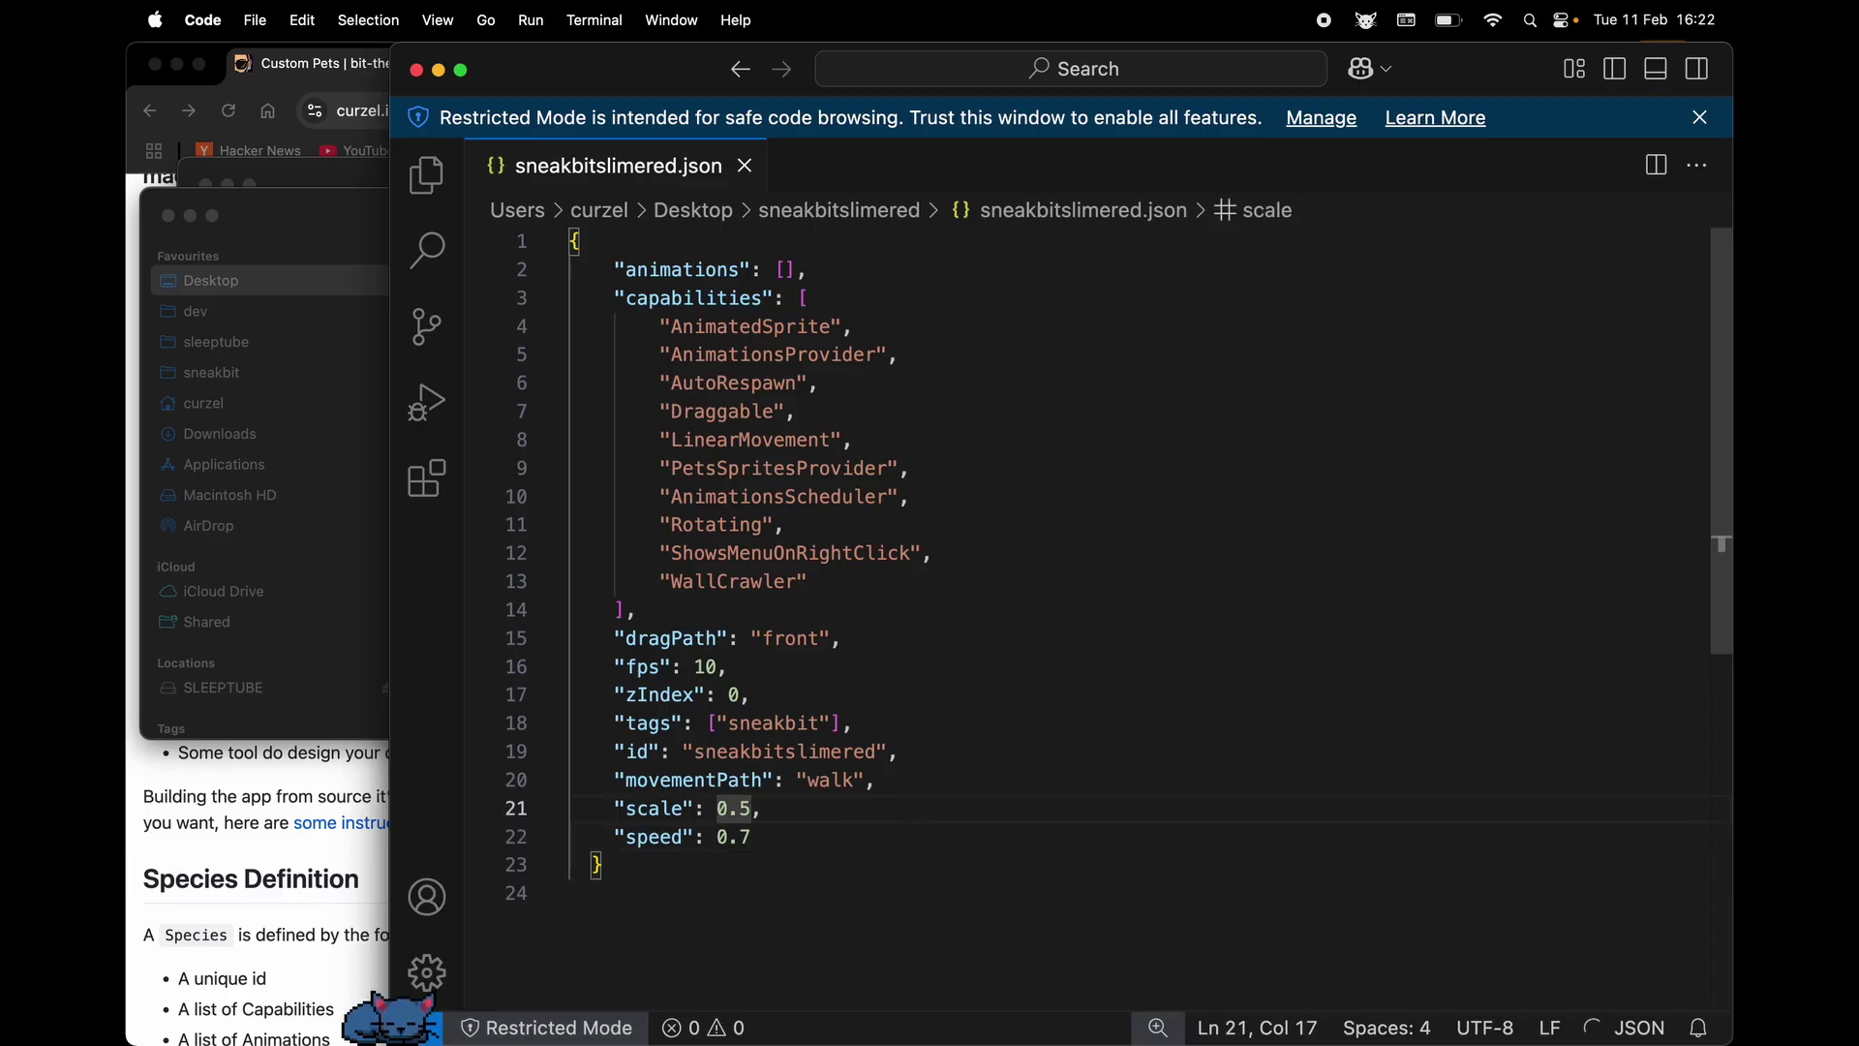
Scroll to the green Slime pet and add it to the screen
scroll(1334, 583, down, 10)
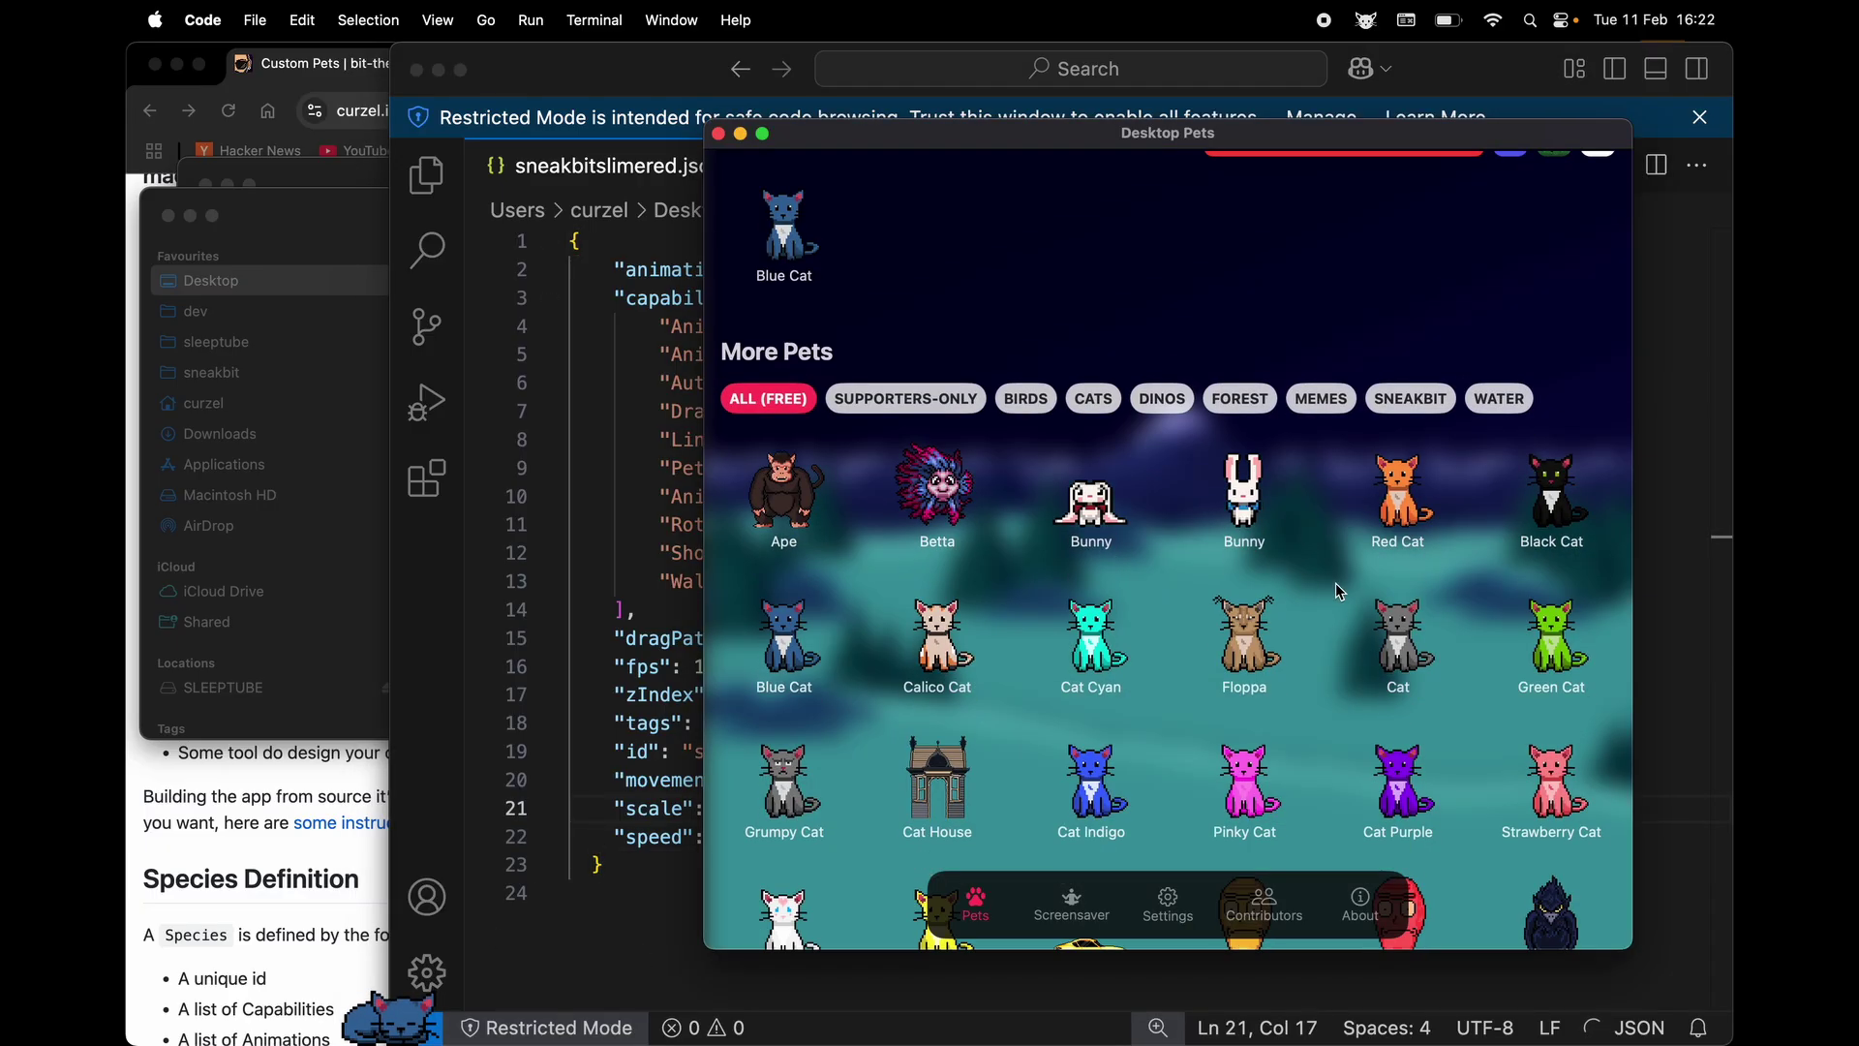
scroll(1335, 583, down, 5)
click(1552, 344)
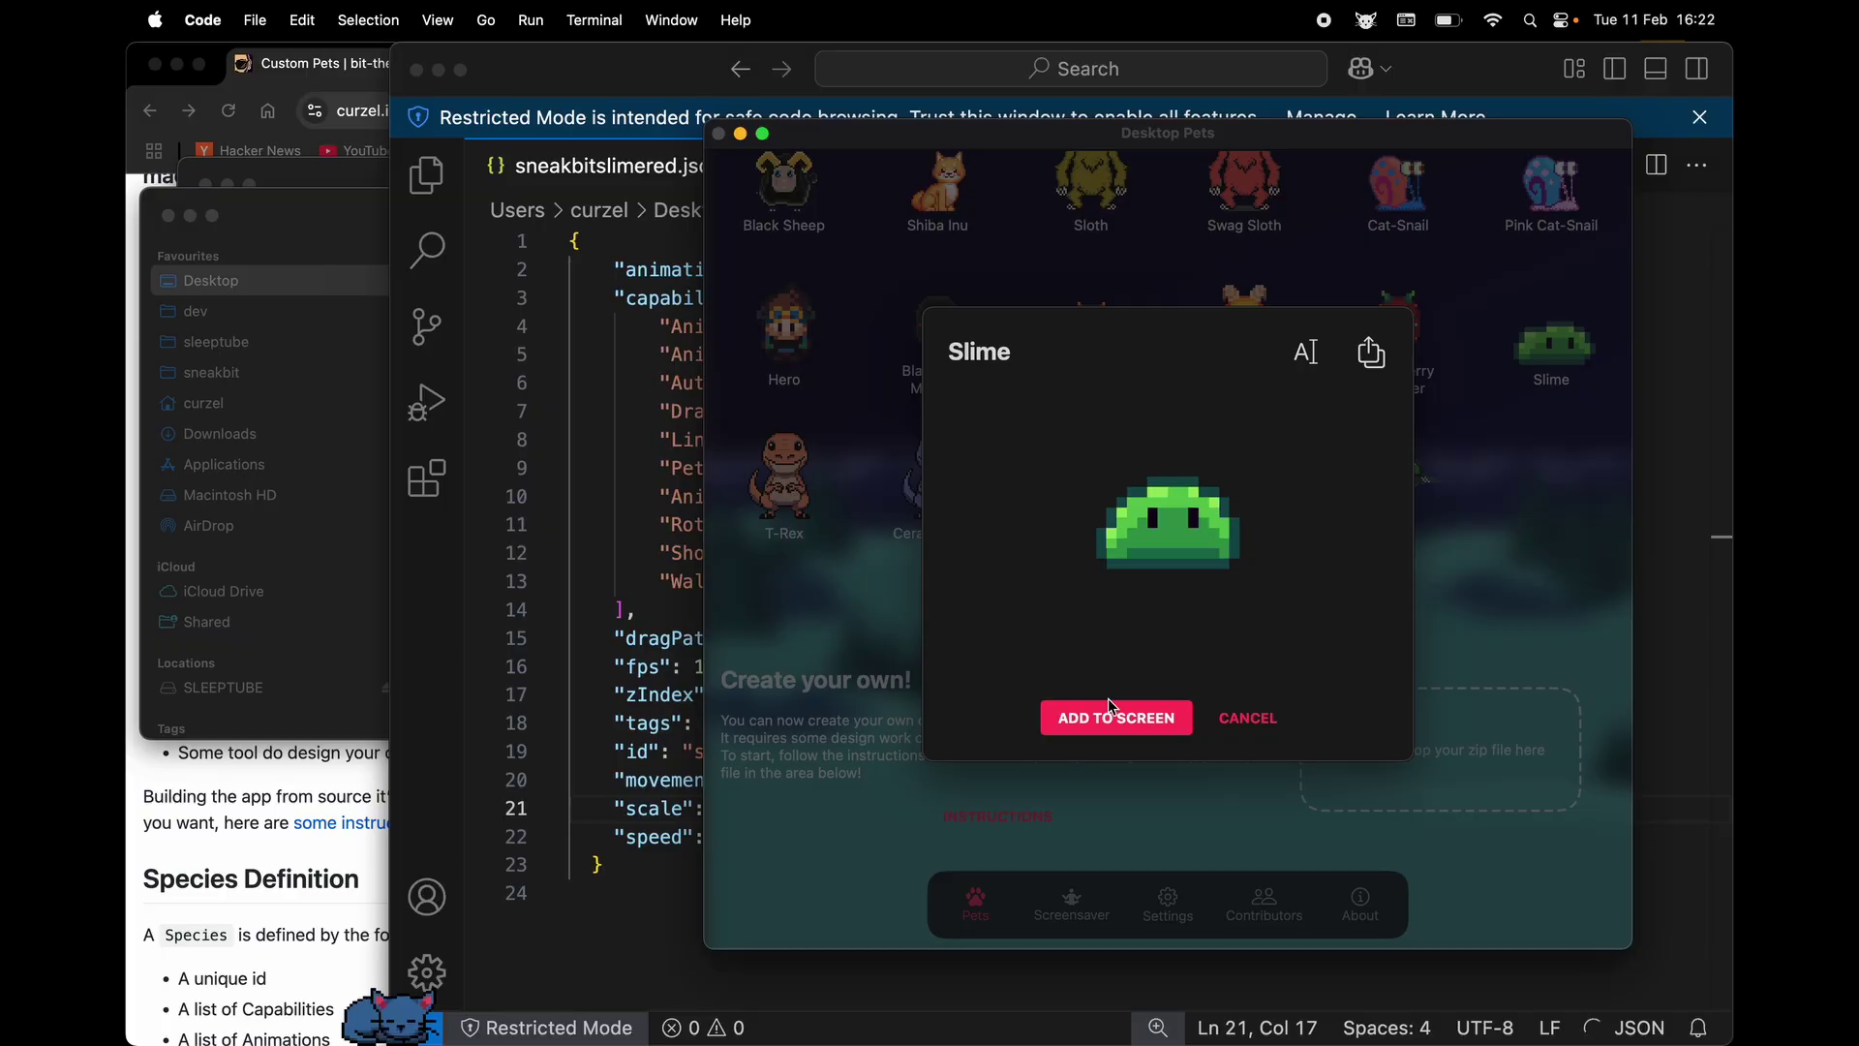
click(1118, 722)
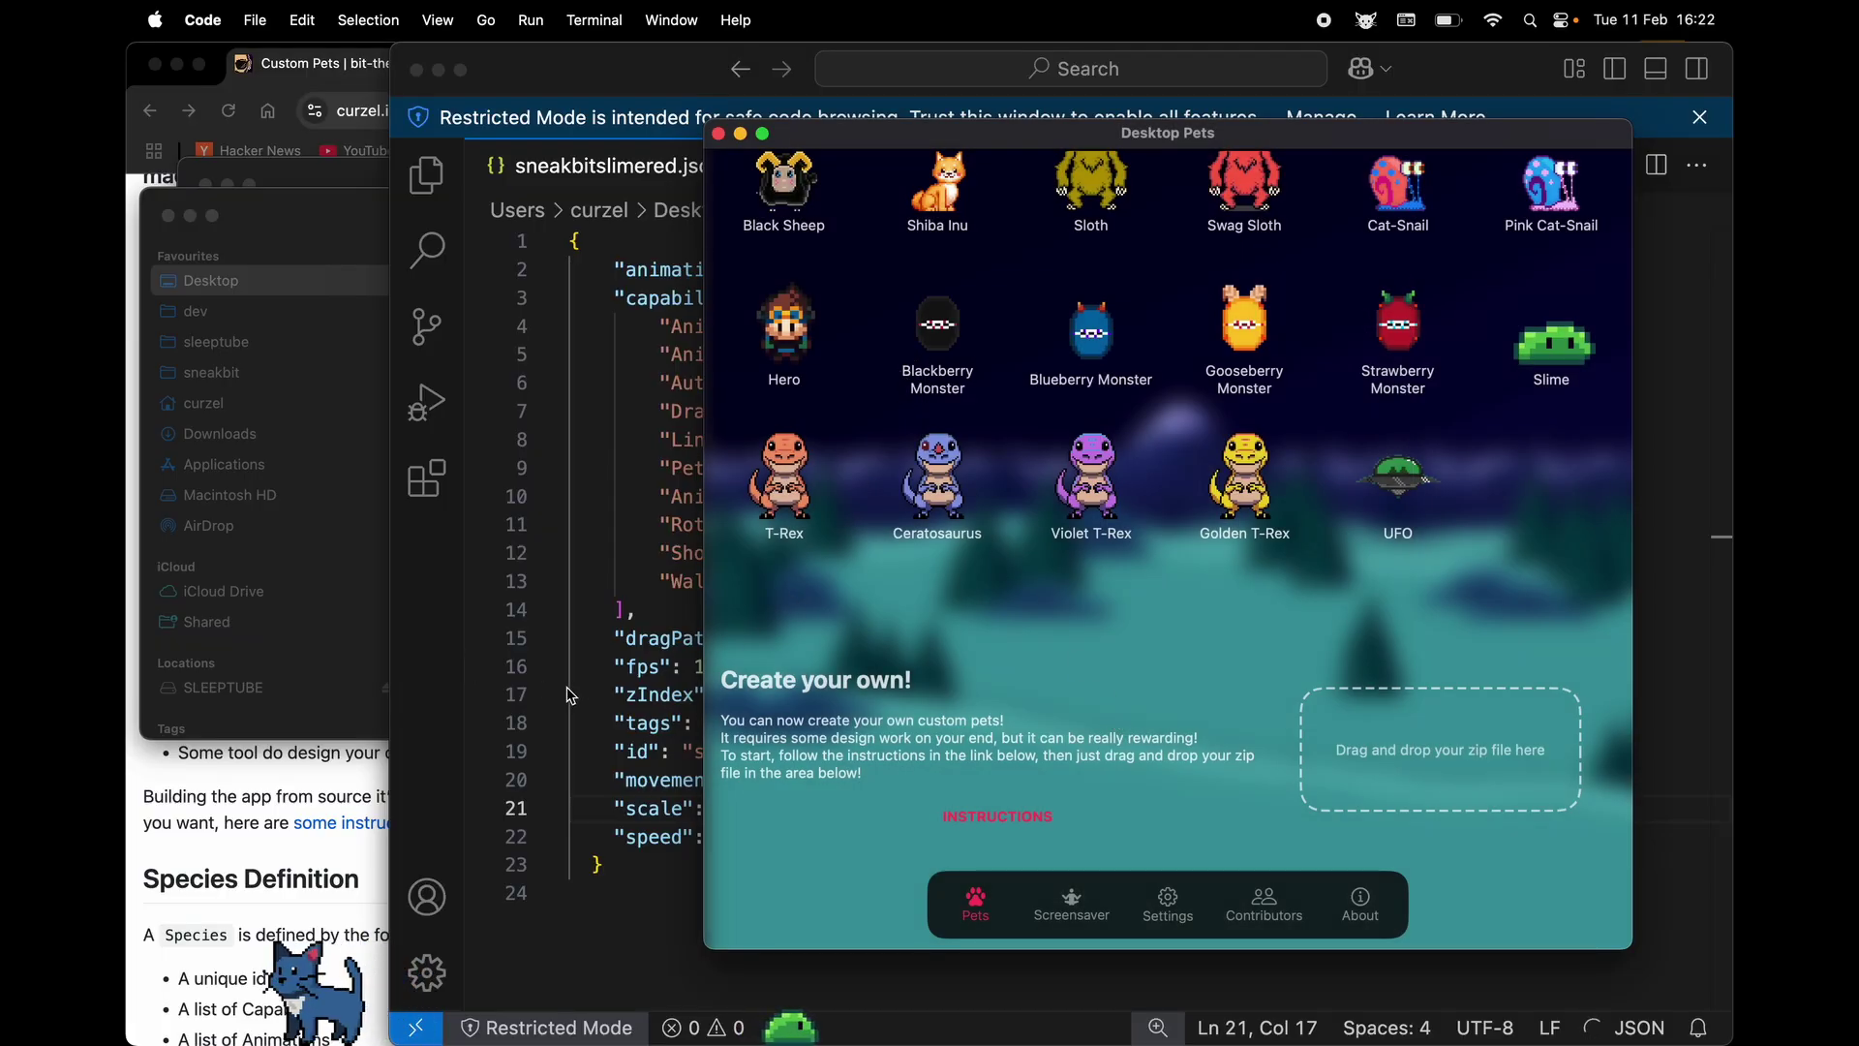
Back in the JSON editor, select the whole scale entry line
drag(616, 679, 621, 681)
click(790, 819)
key(shift+Home)
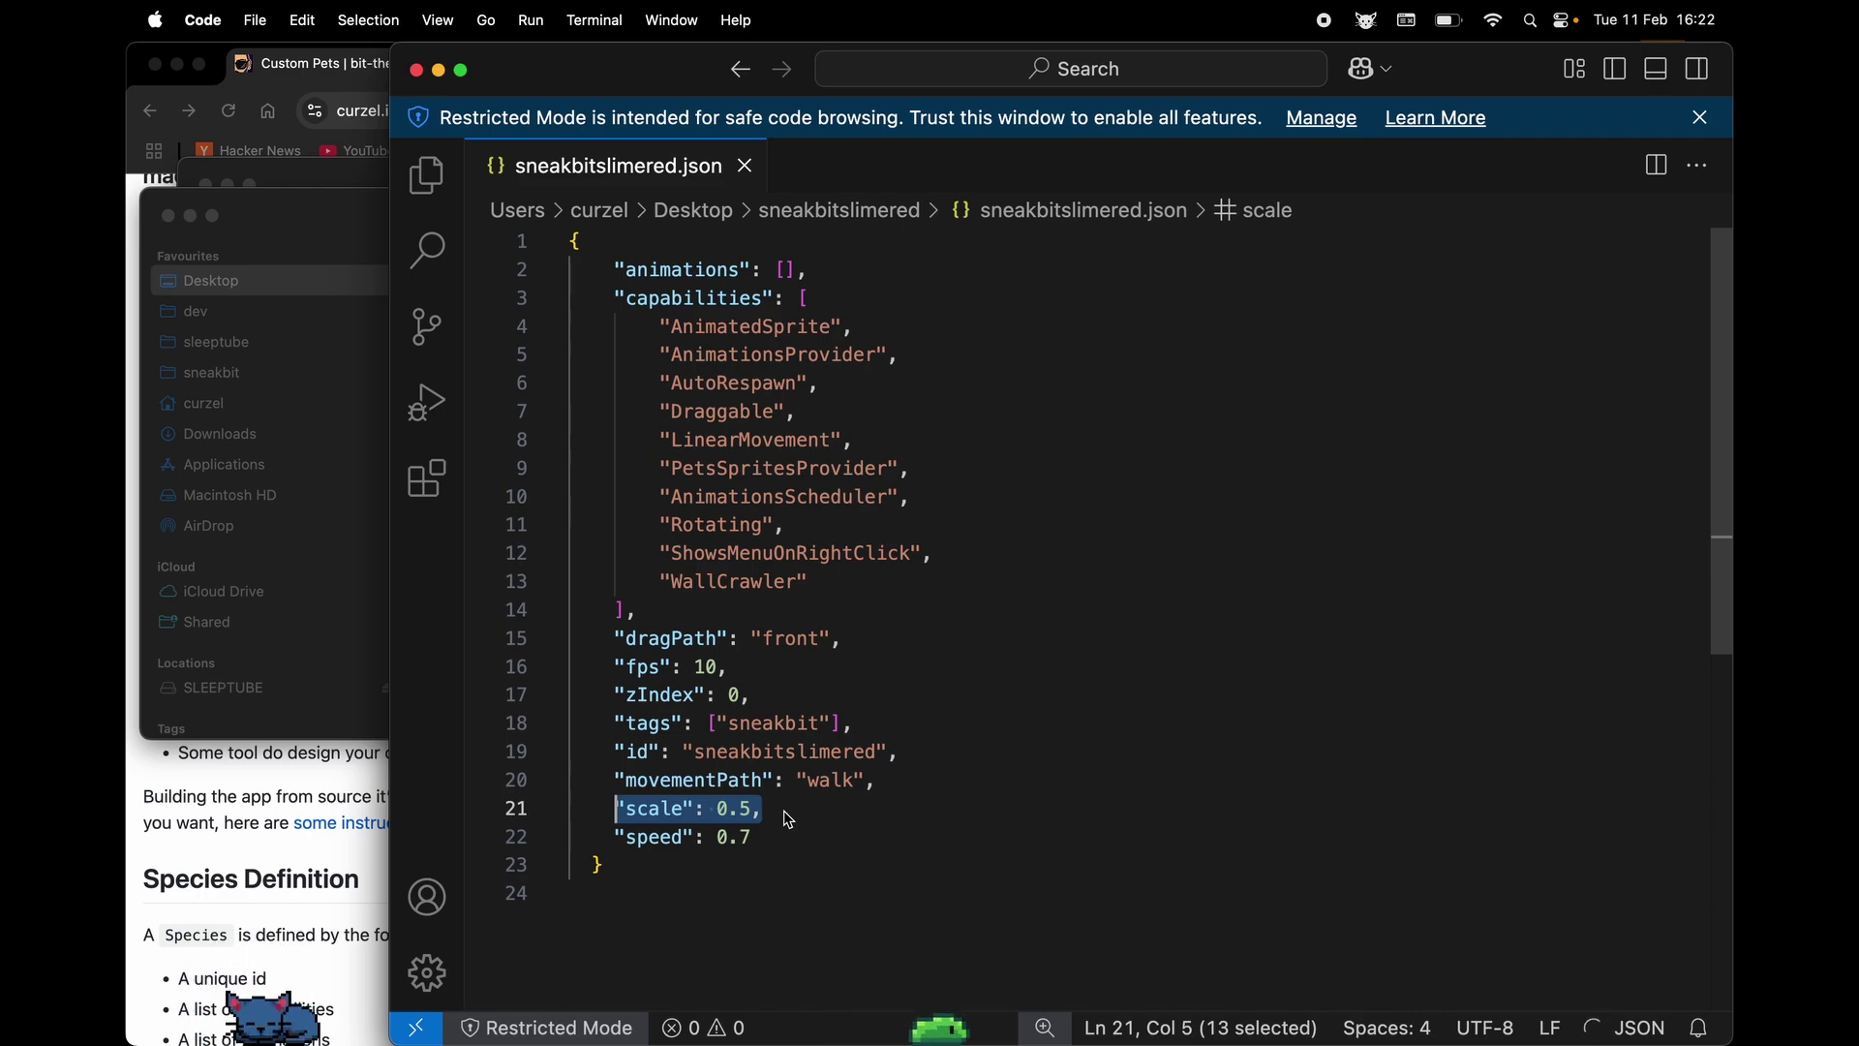
Deselect the scale entry and check the four front sprite PNGs in Finder
click(789, 821)
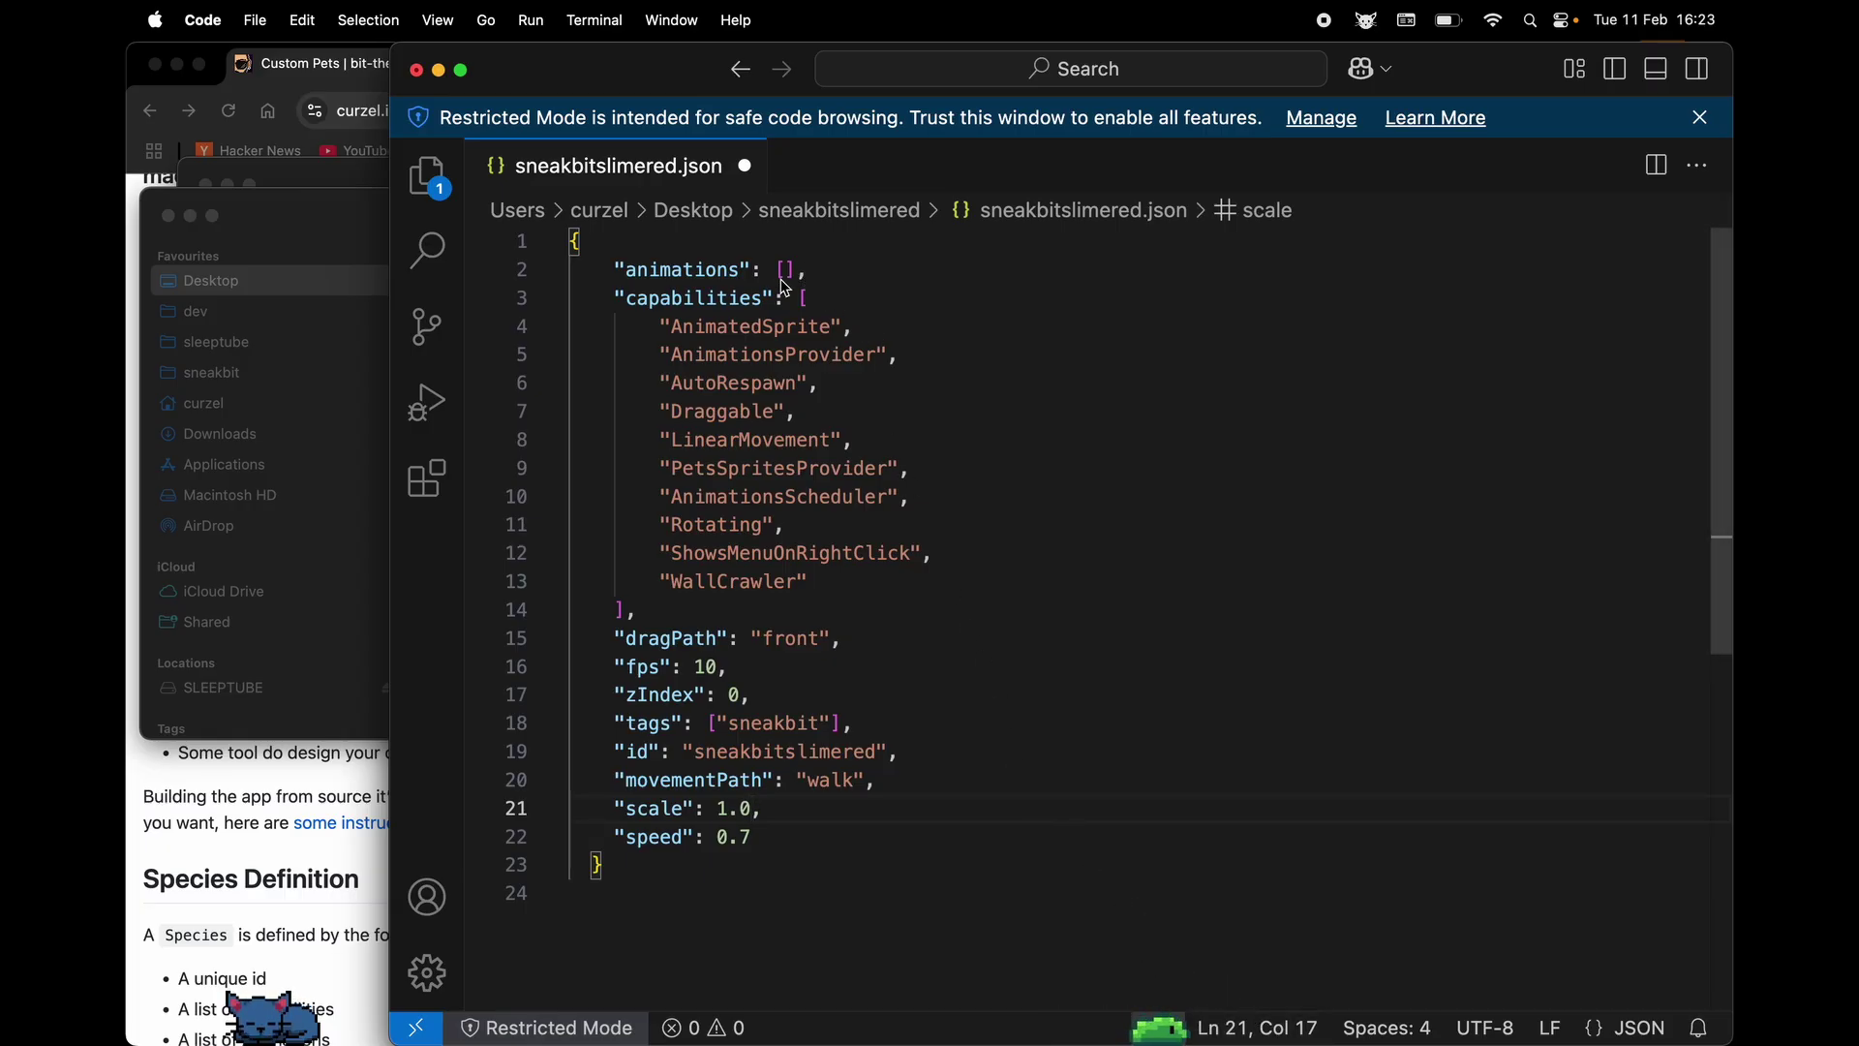
key(super+Tab)
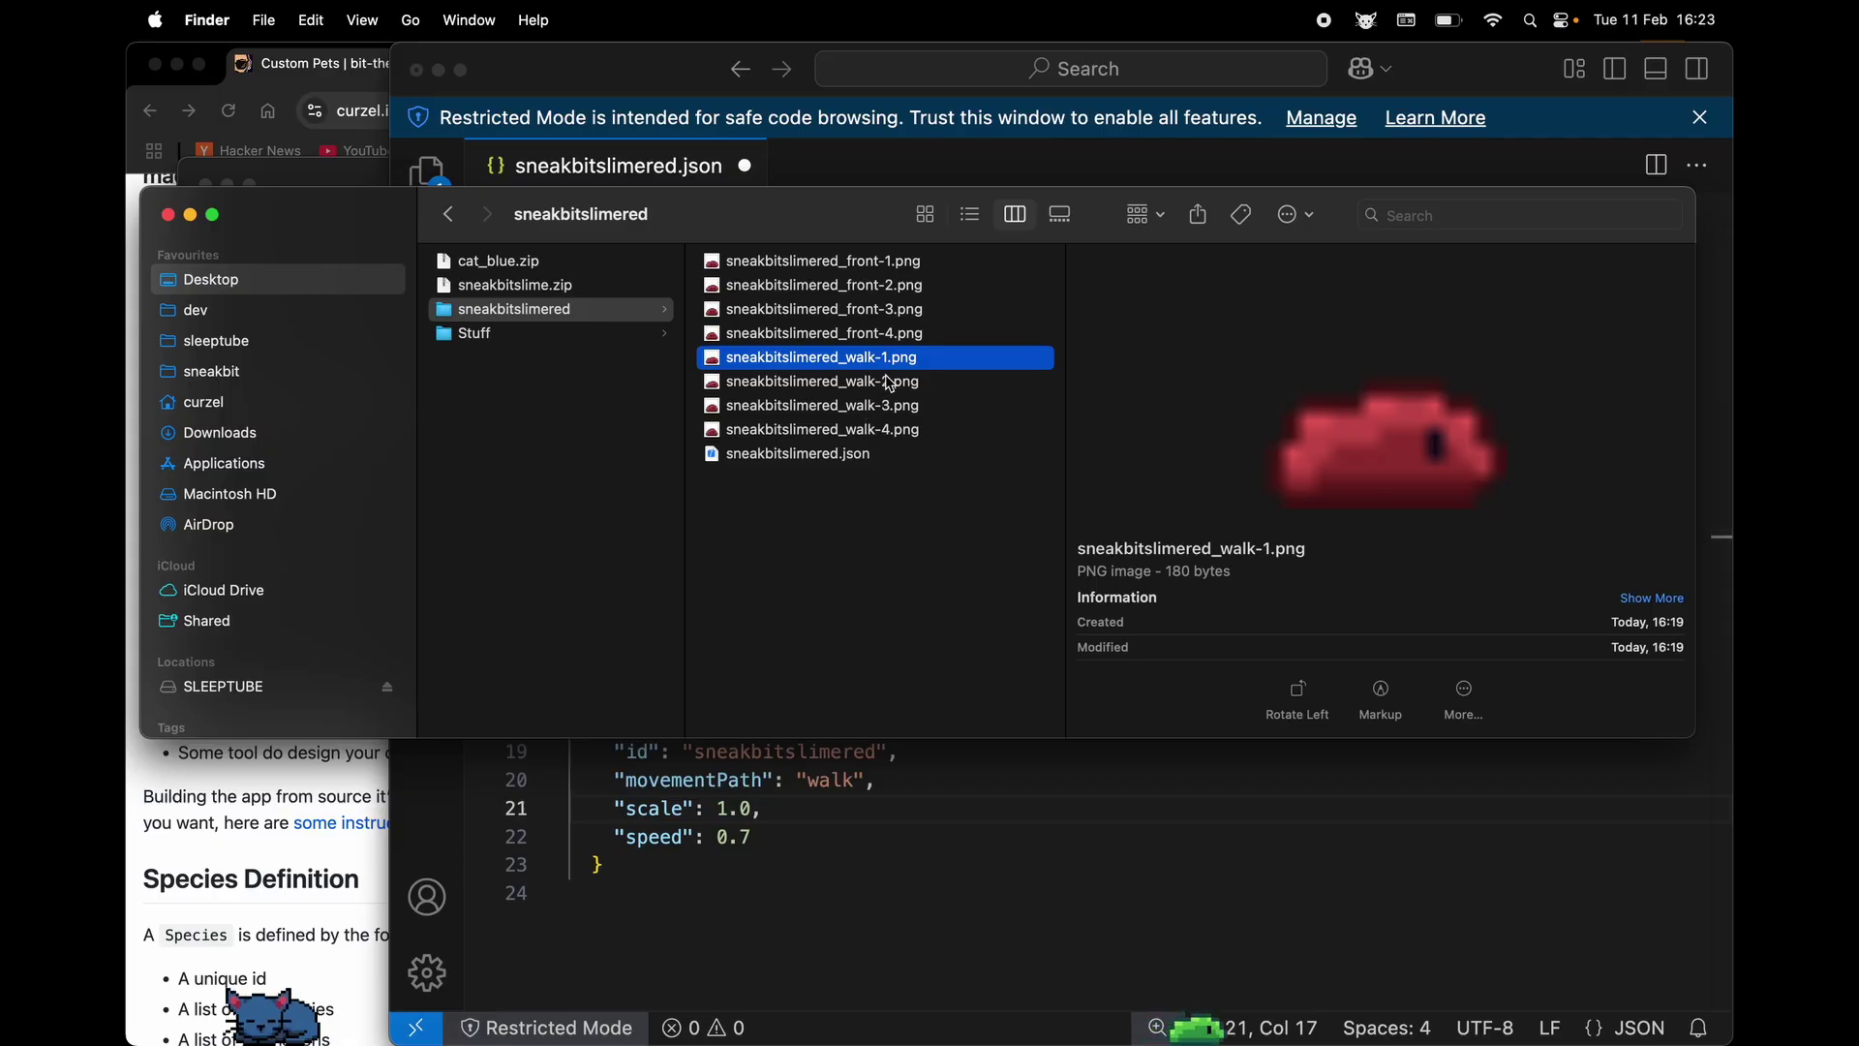
click(920, 334)
shift+click(881, 269)
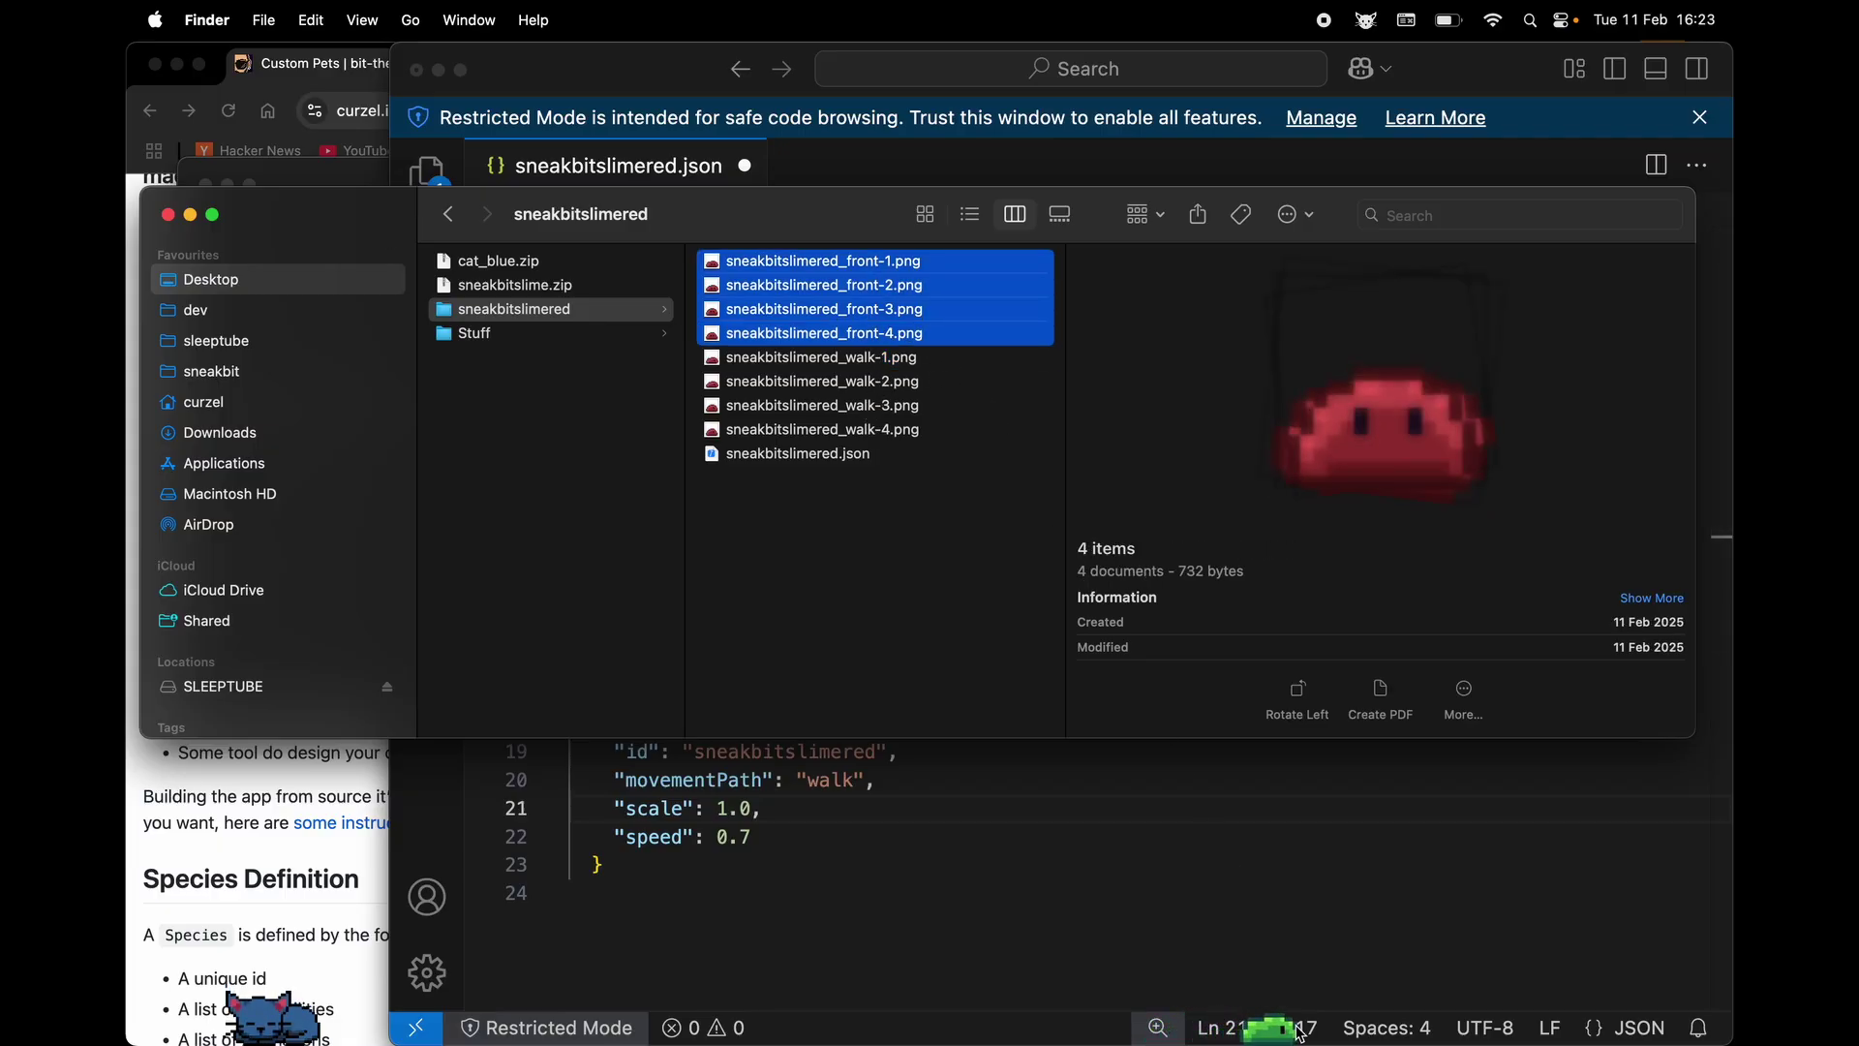
Back in the JSON, select the empty animations value and browse for a file to open
click(1206, 889)
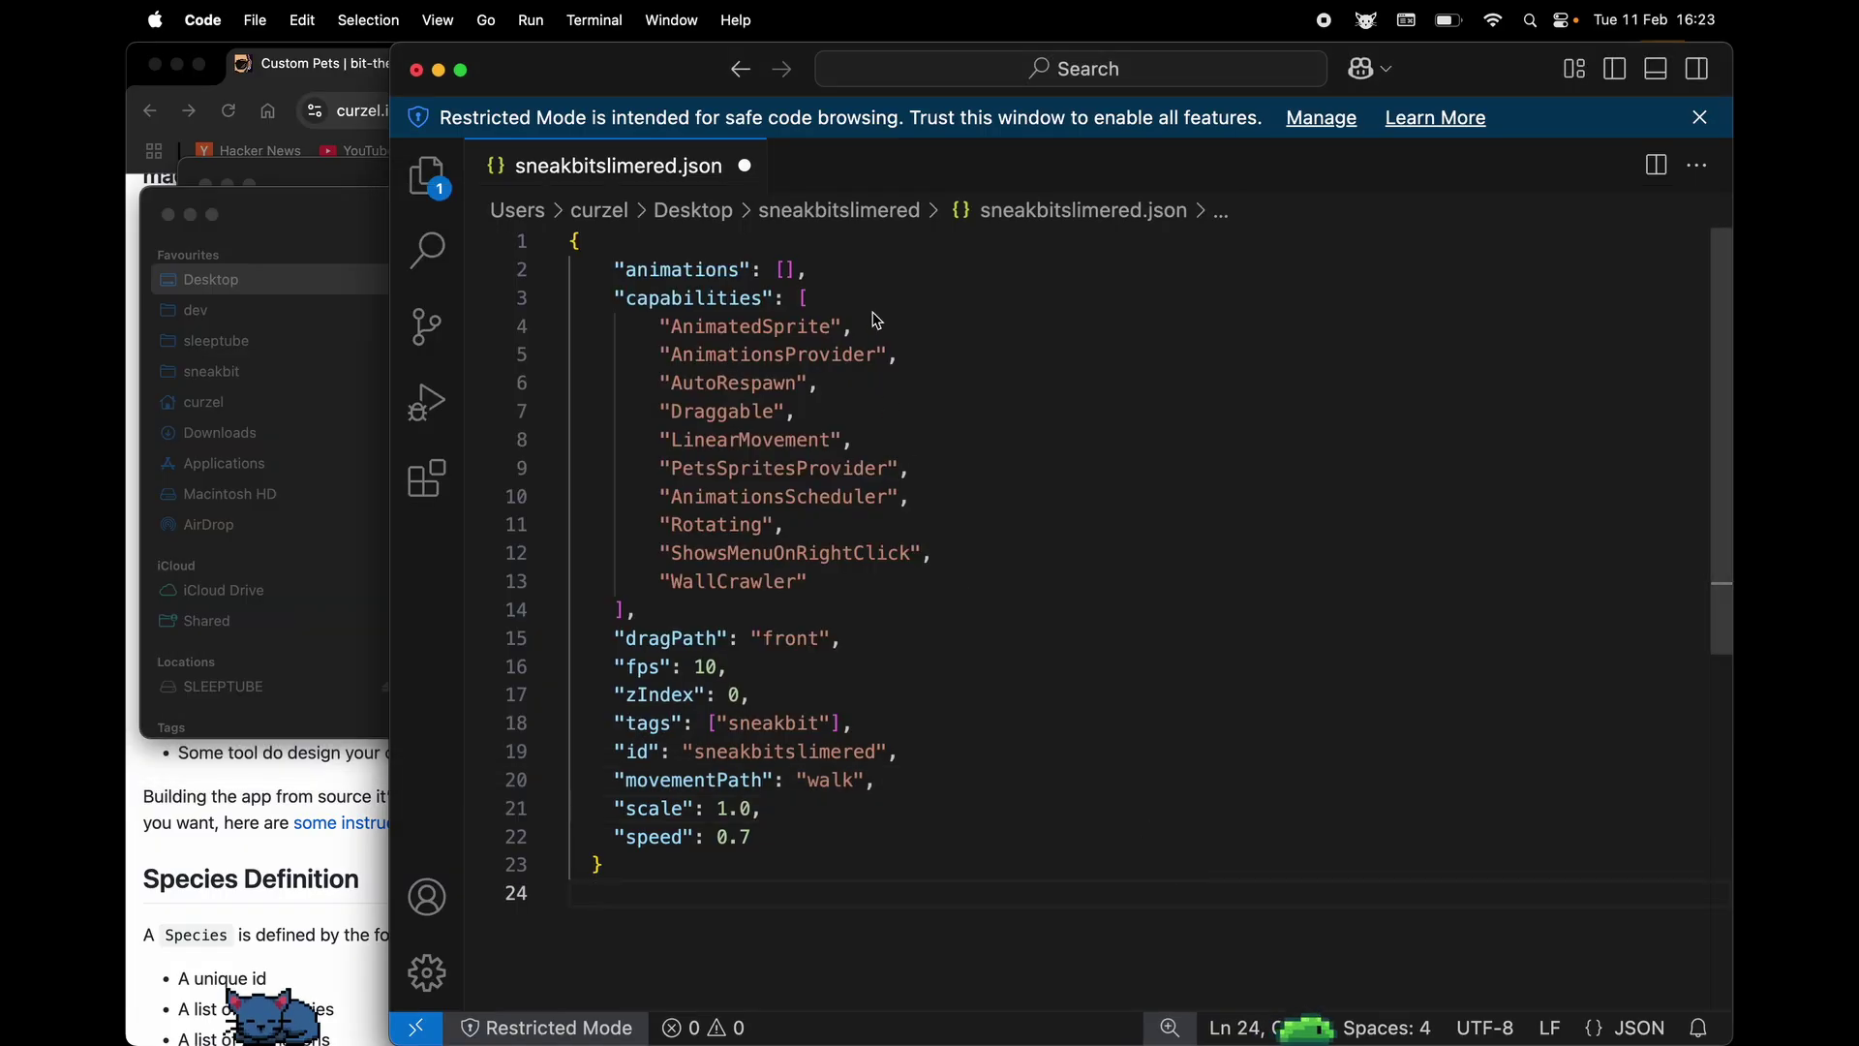
drag(774, 272, 869, 276)
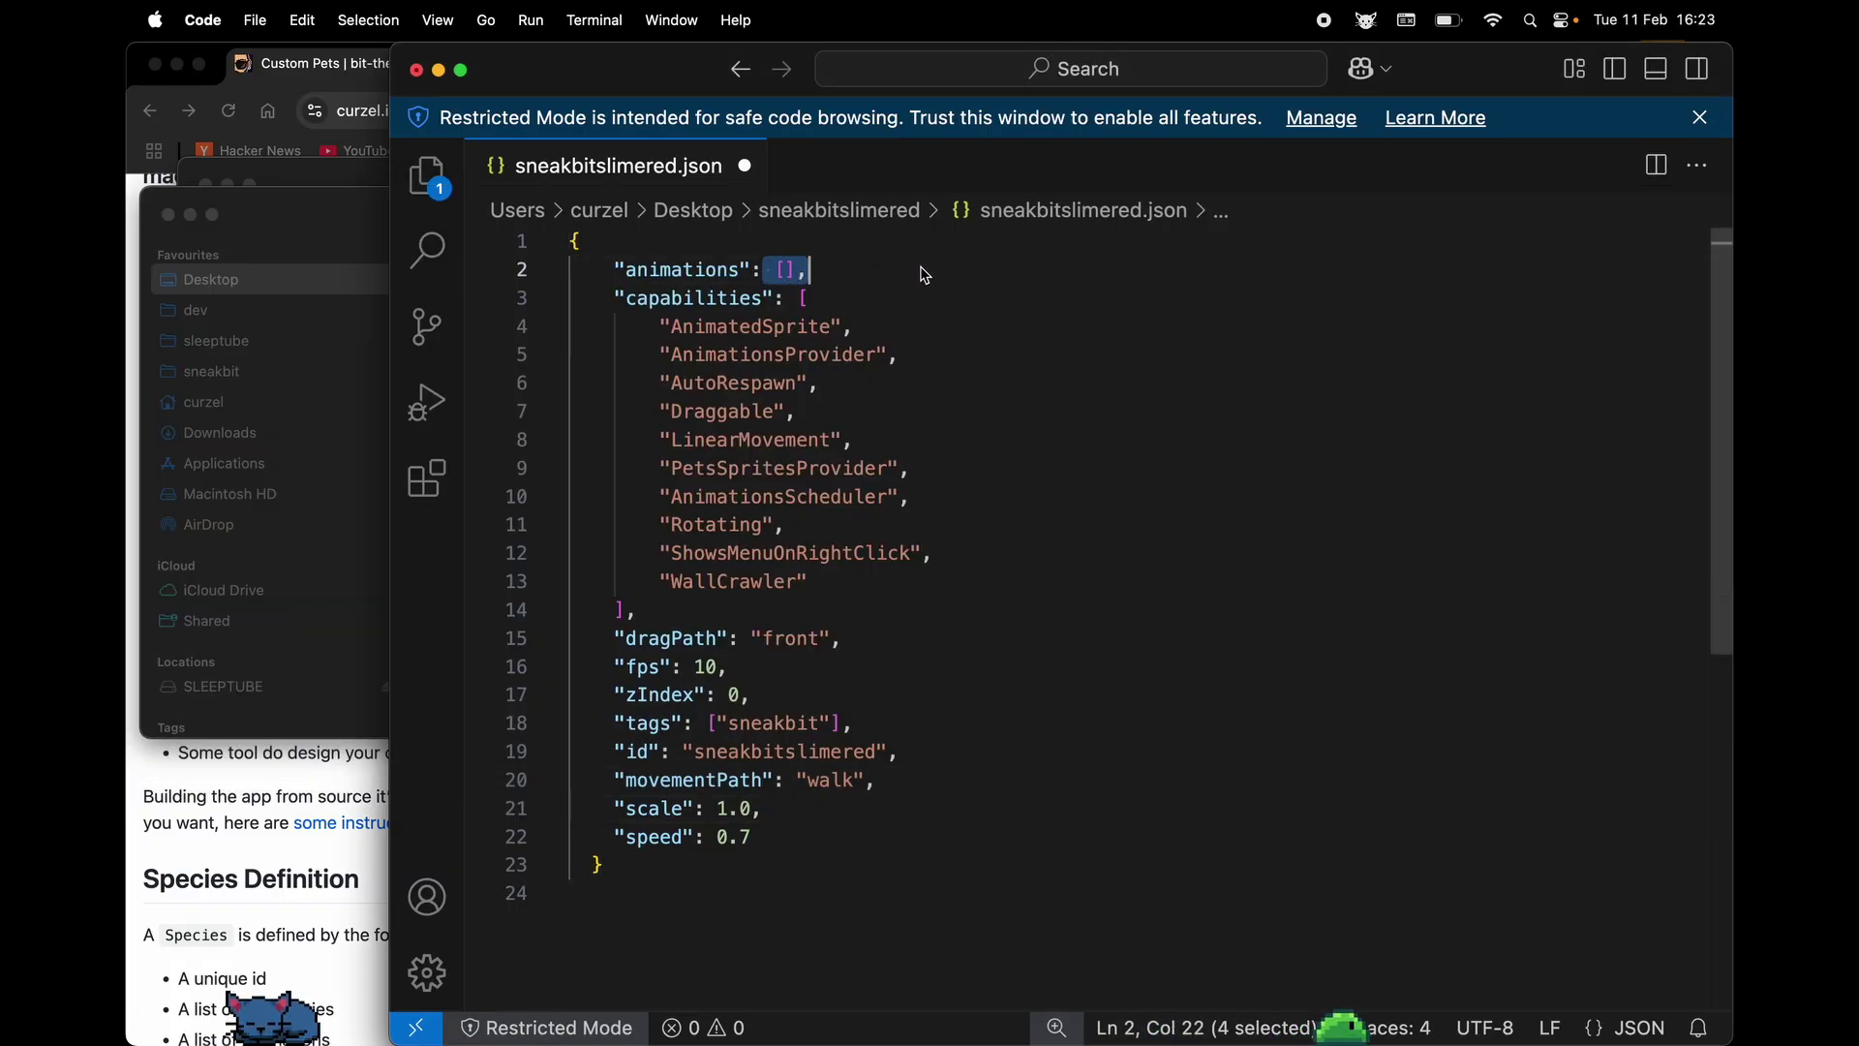
key(super+o)
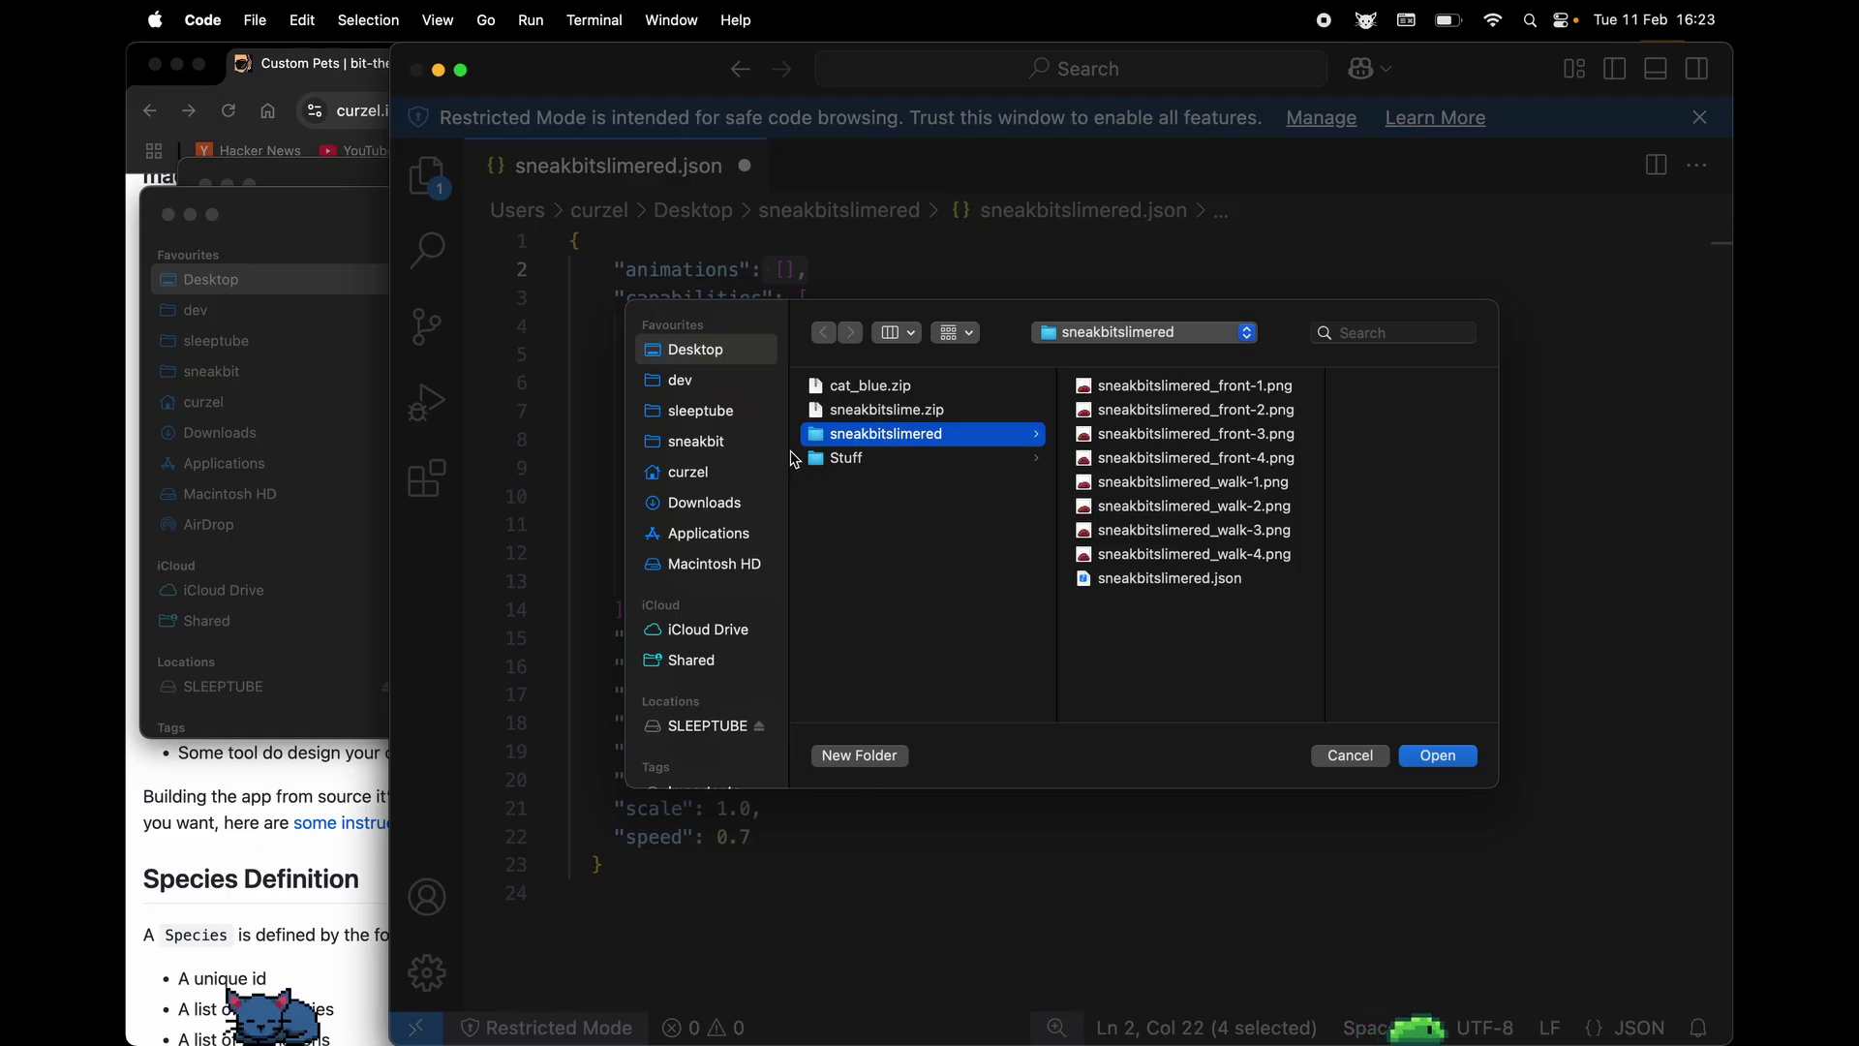
Open cat_blue.zip in the editor, close it, and extract it on the Desktop
double_click(858, 389)
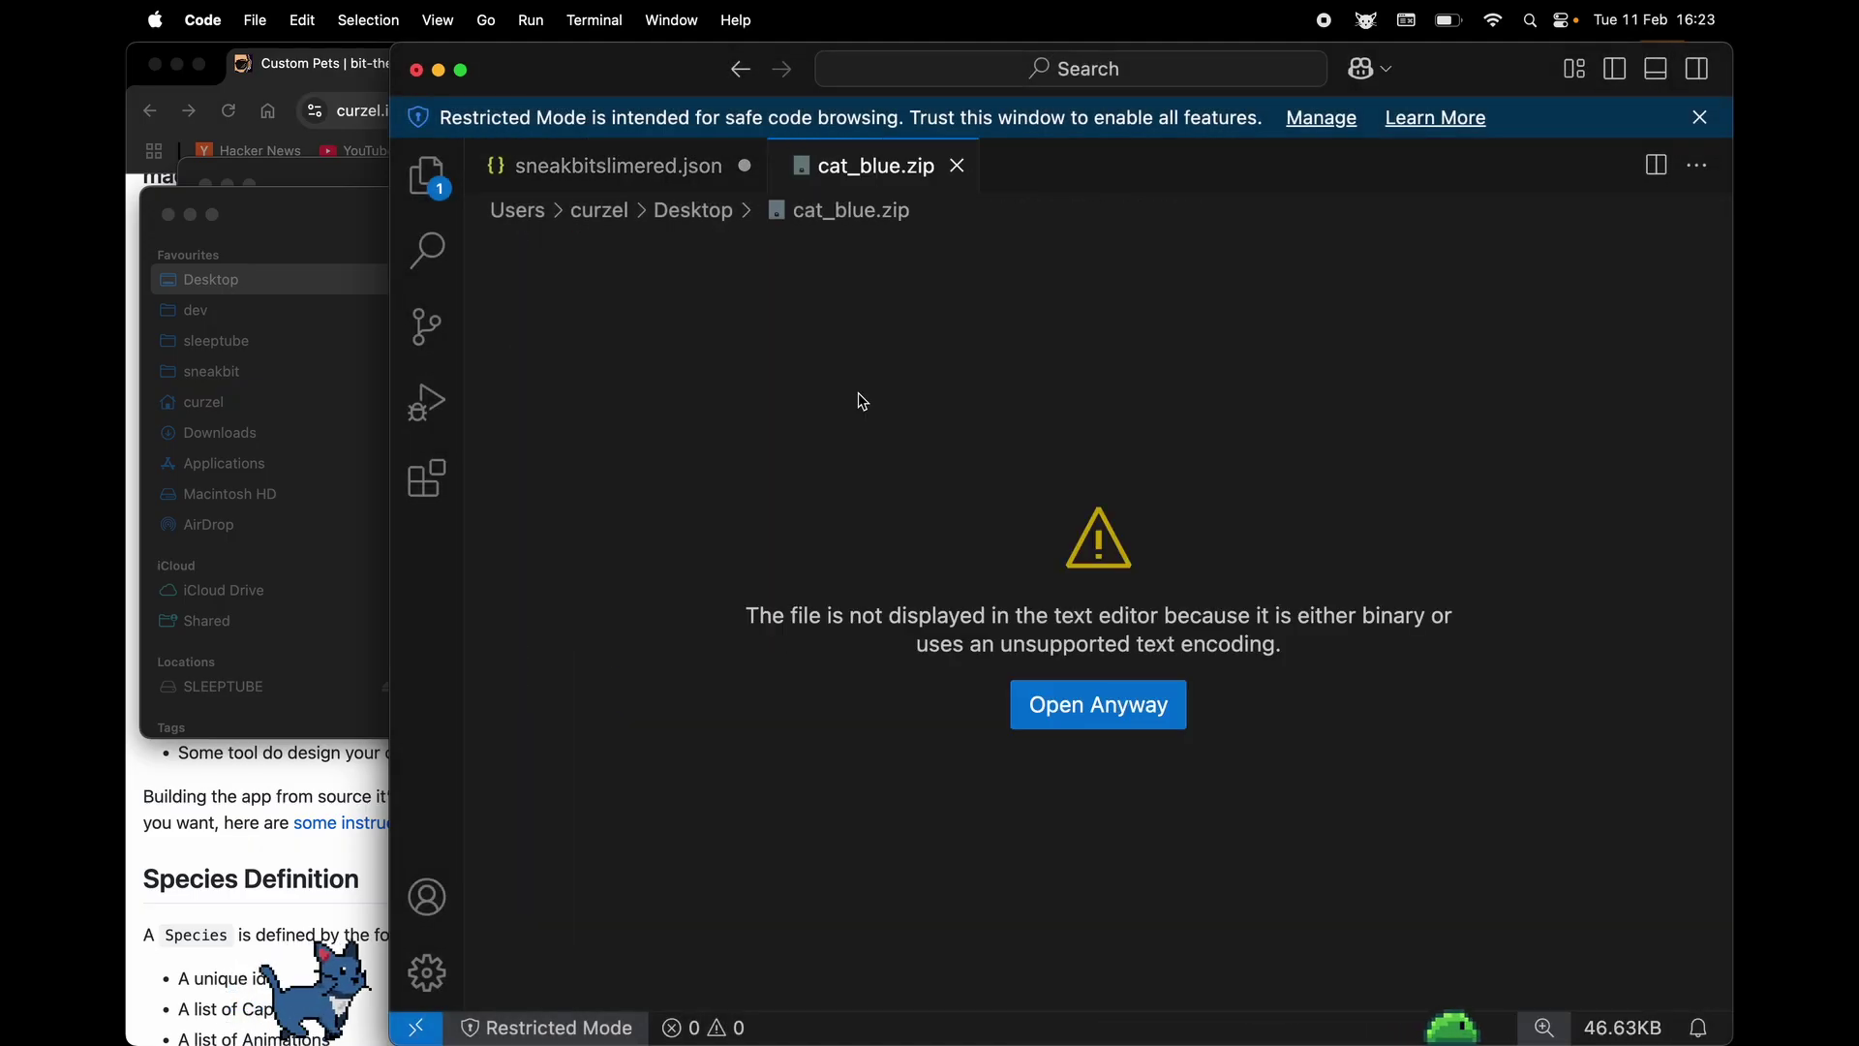
key(super+w)
key(super+Tab)
click(553, 271)
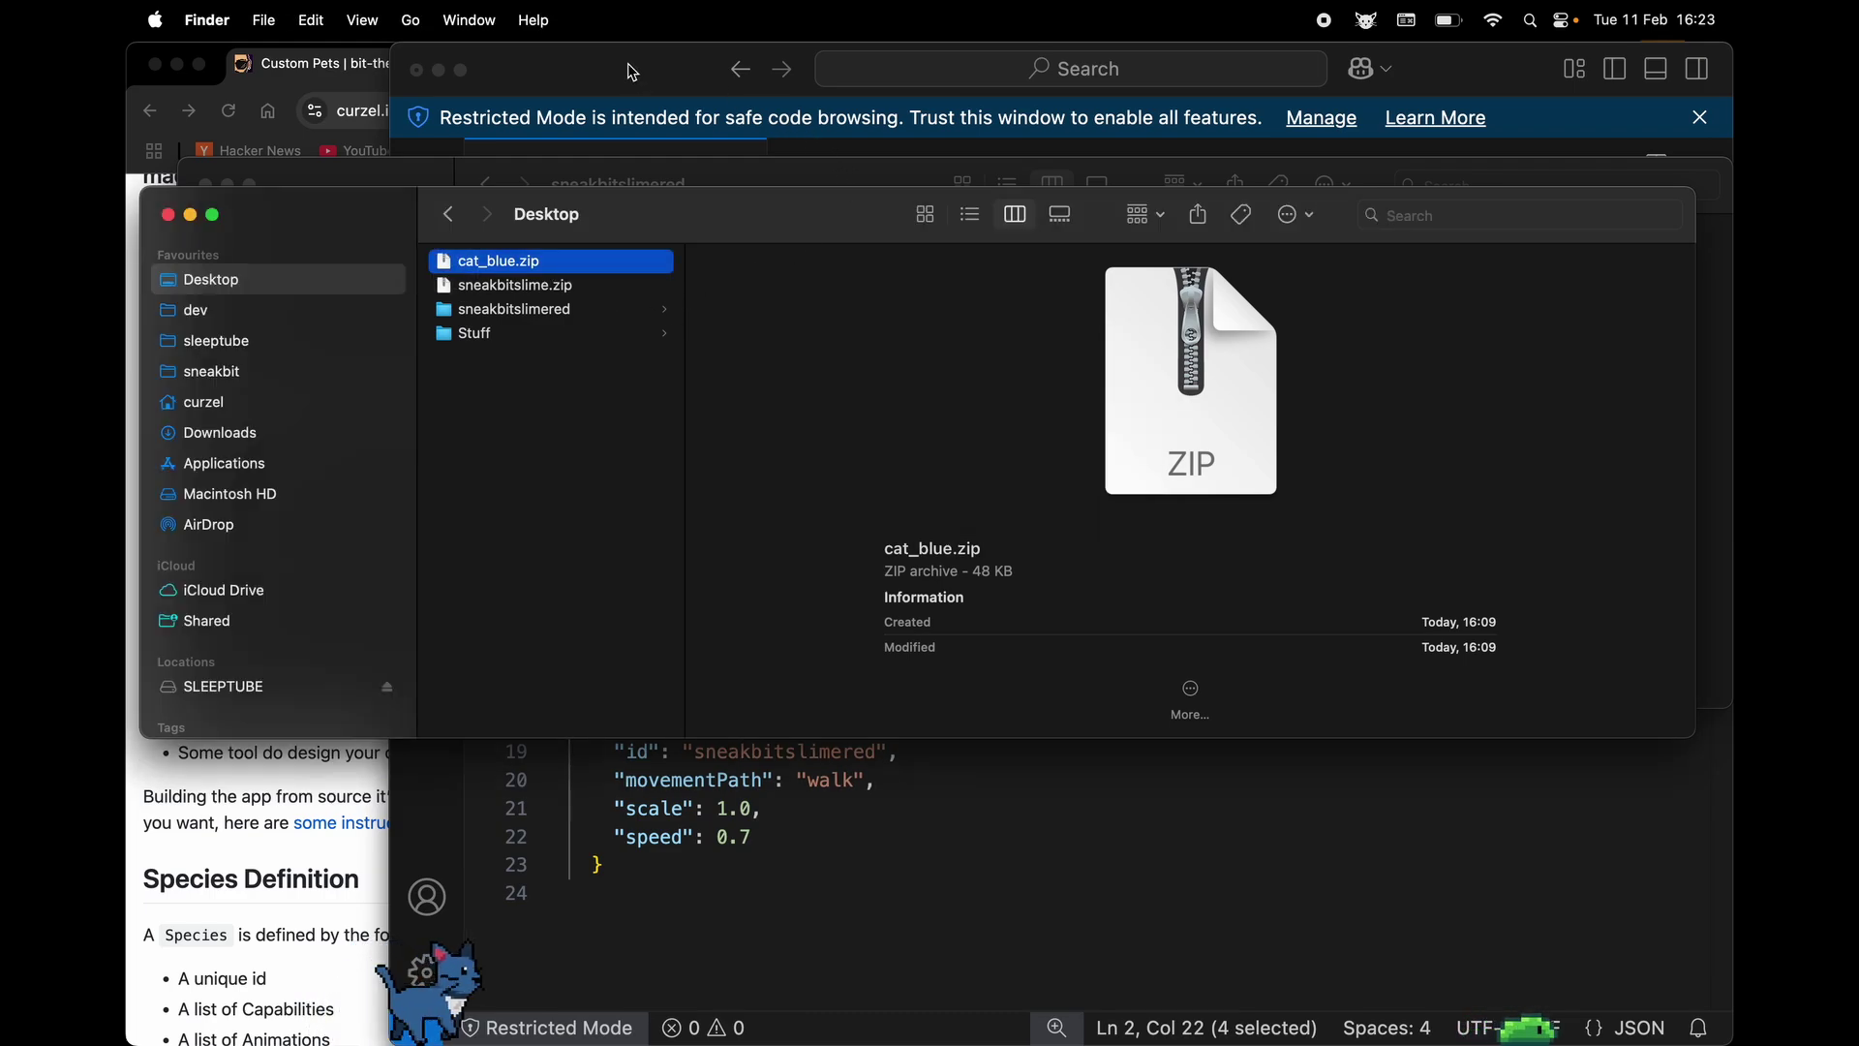
double_click(572, 262)
Browse the extracted cat_blue folder from VS Code's Open dialog, then cancel
click(634, 83)
click(1086, 549)
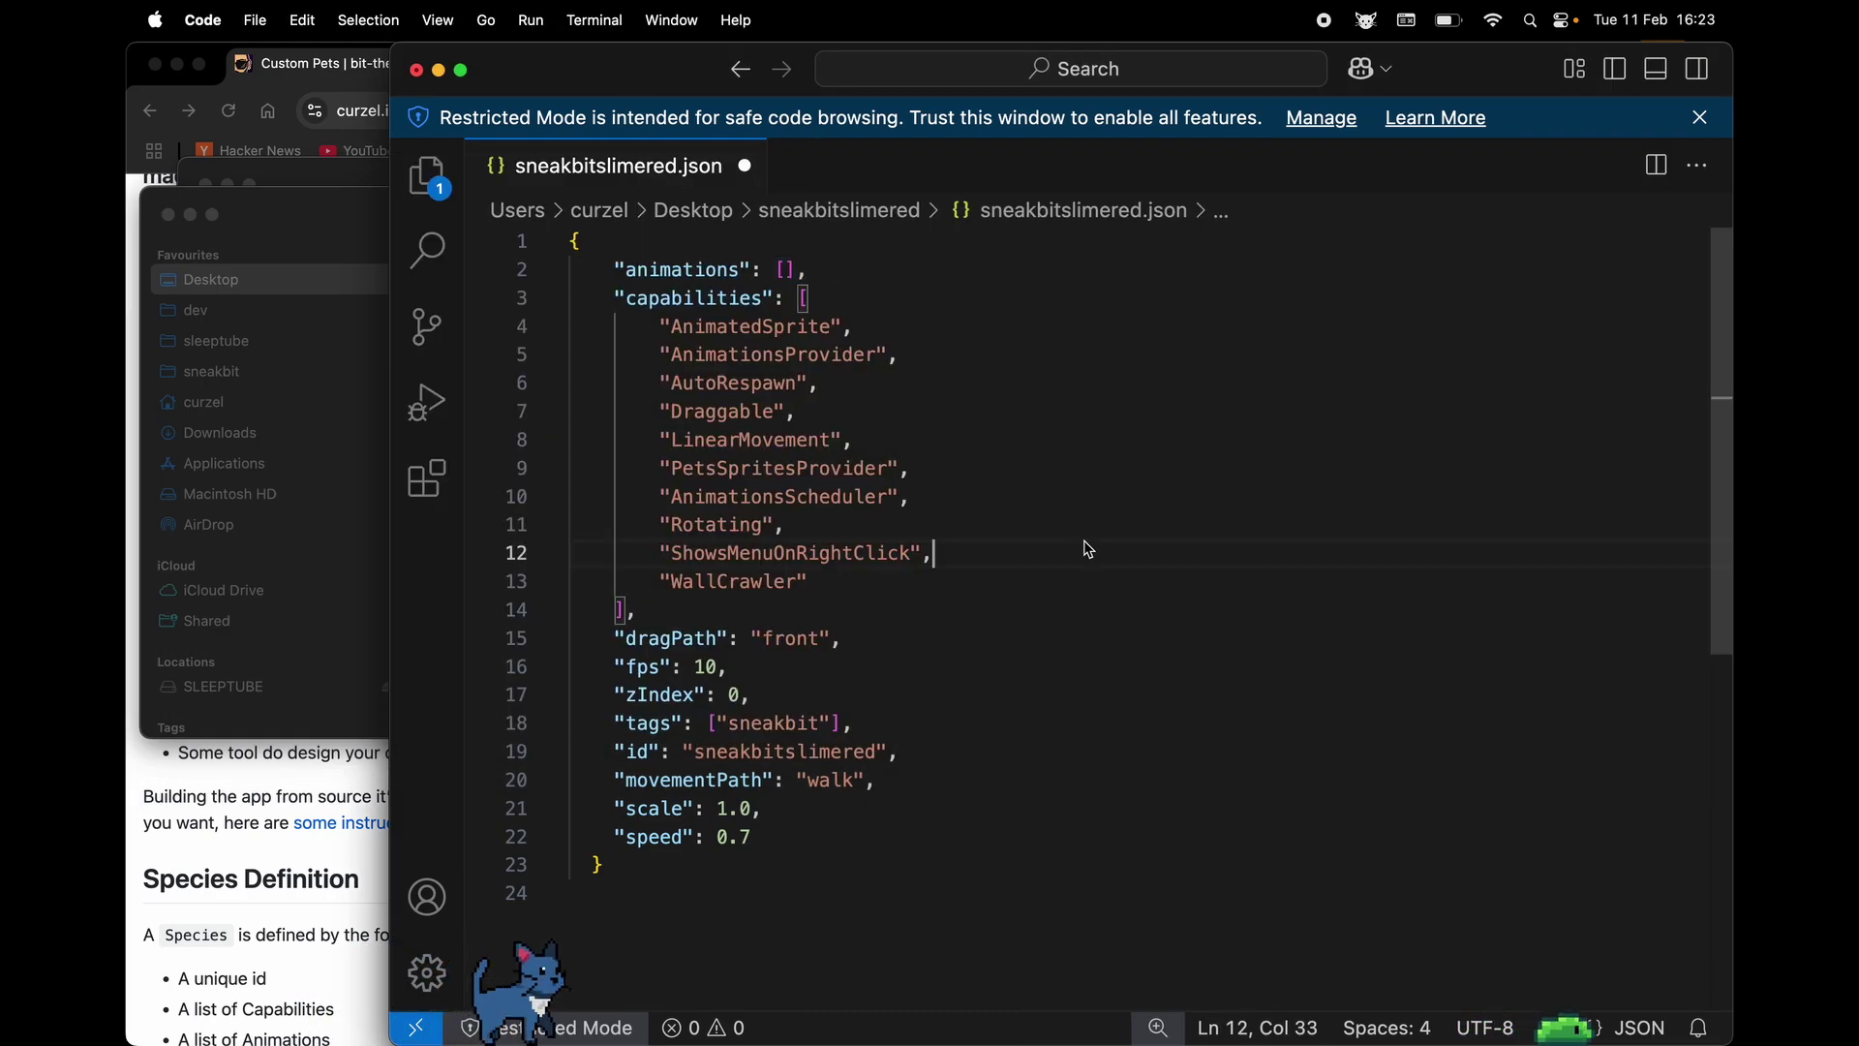
key(super+o)
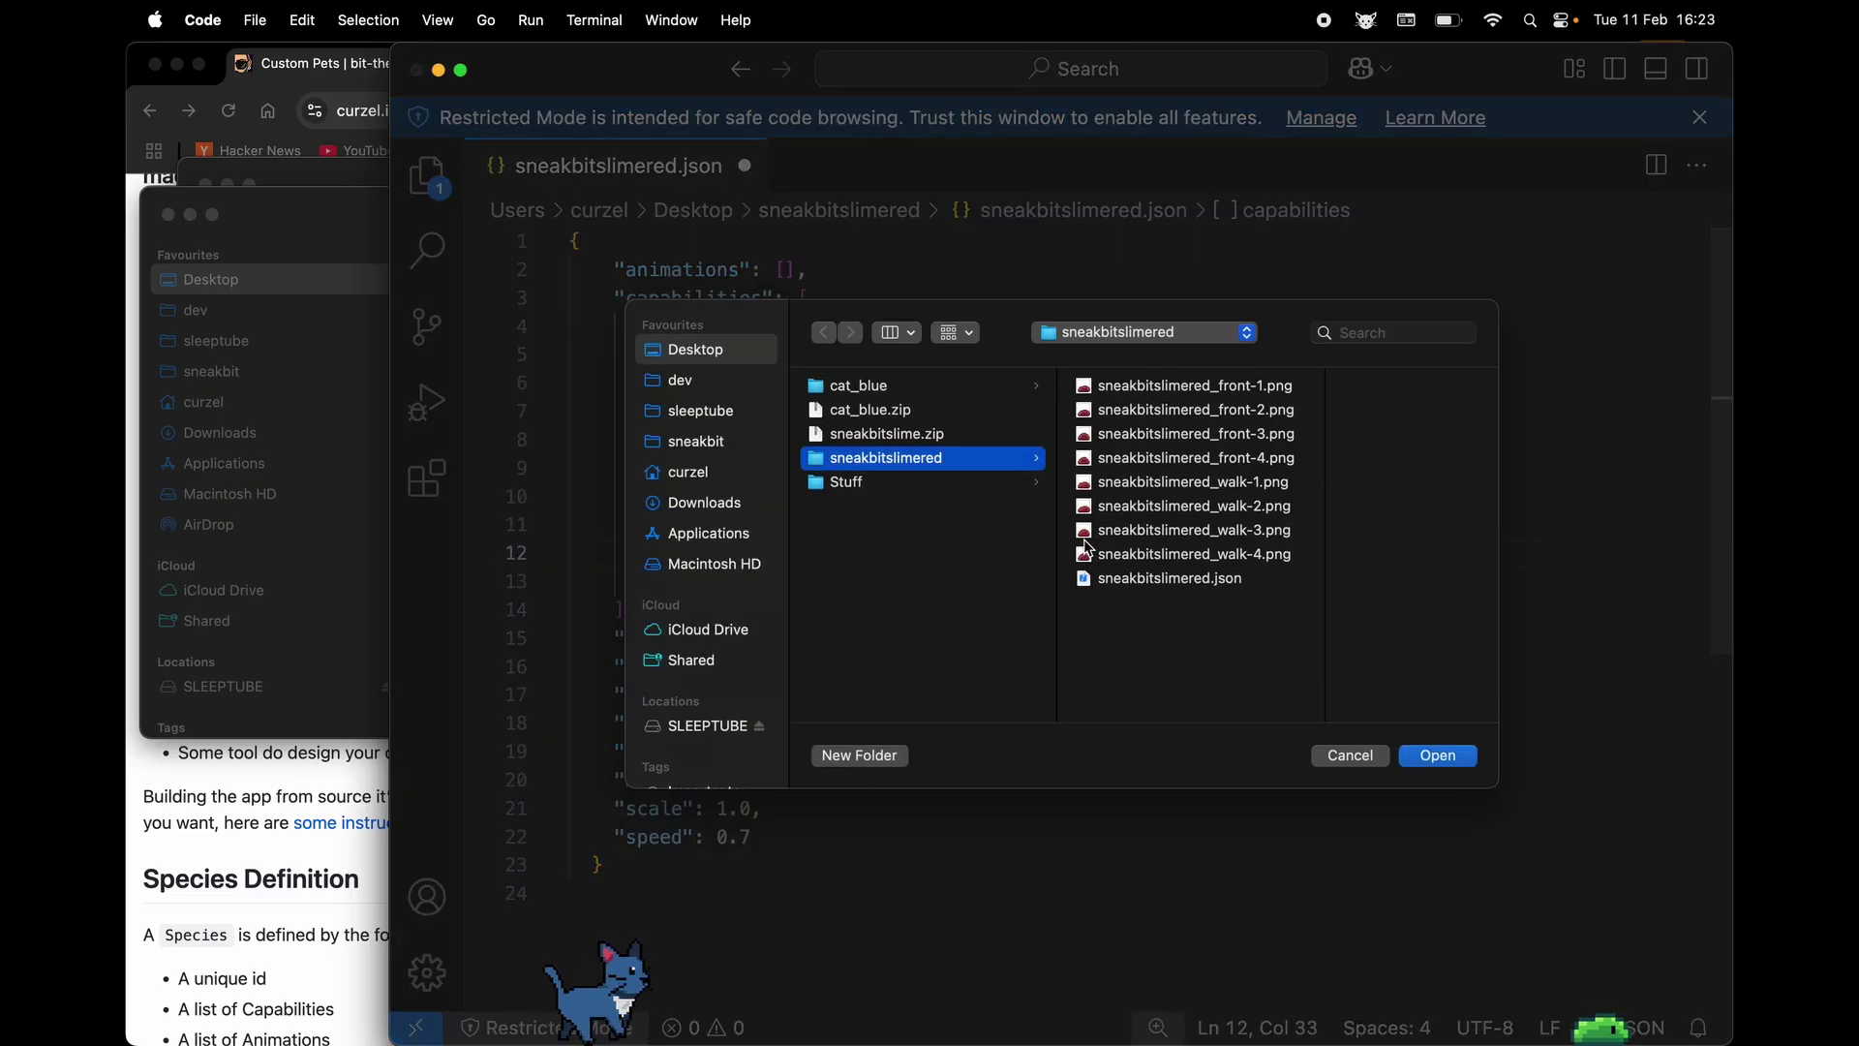
click(990, 389)
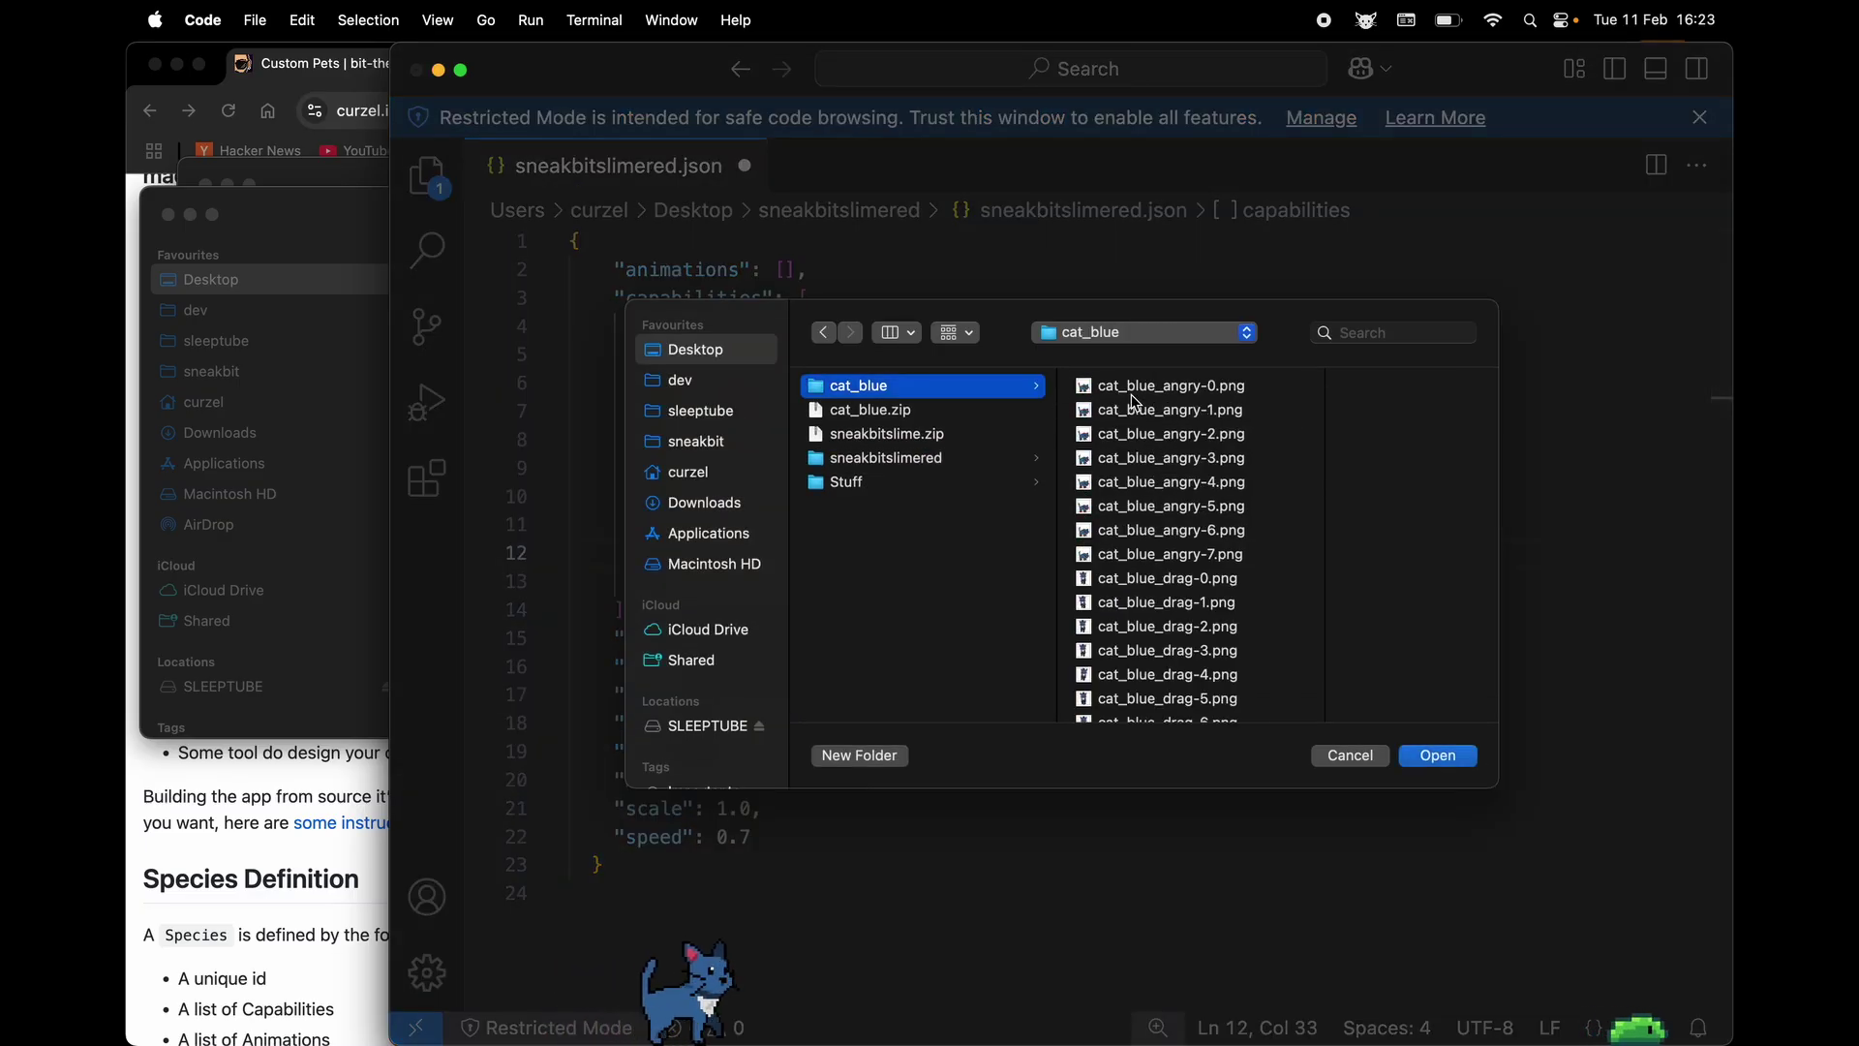
scroll(1164, 607, down, 10)
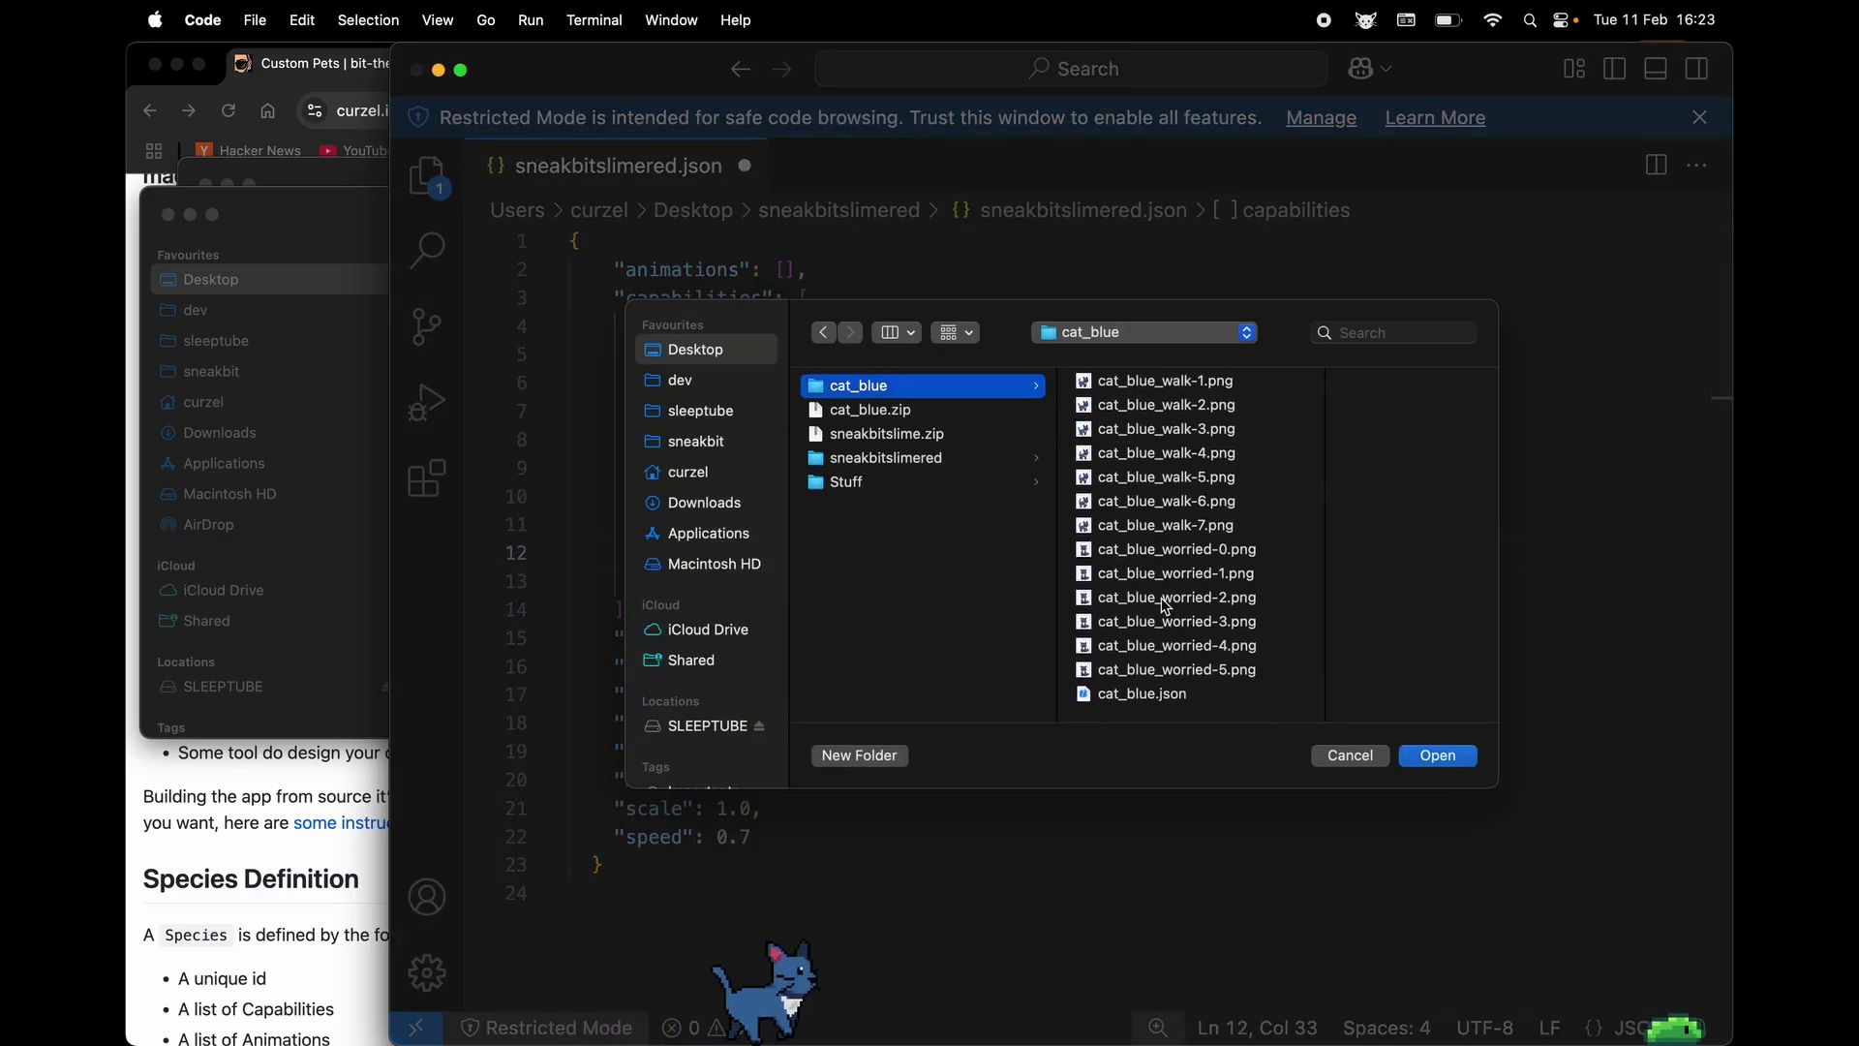
key(Escape)
Copy the front animation example from the Custom Pets docs and return to sneakbitslimered.json
click(206, 786)
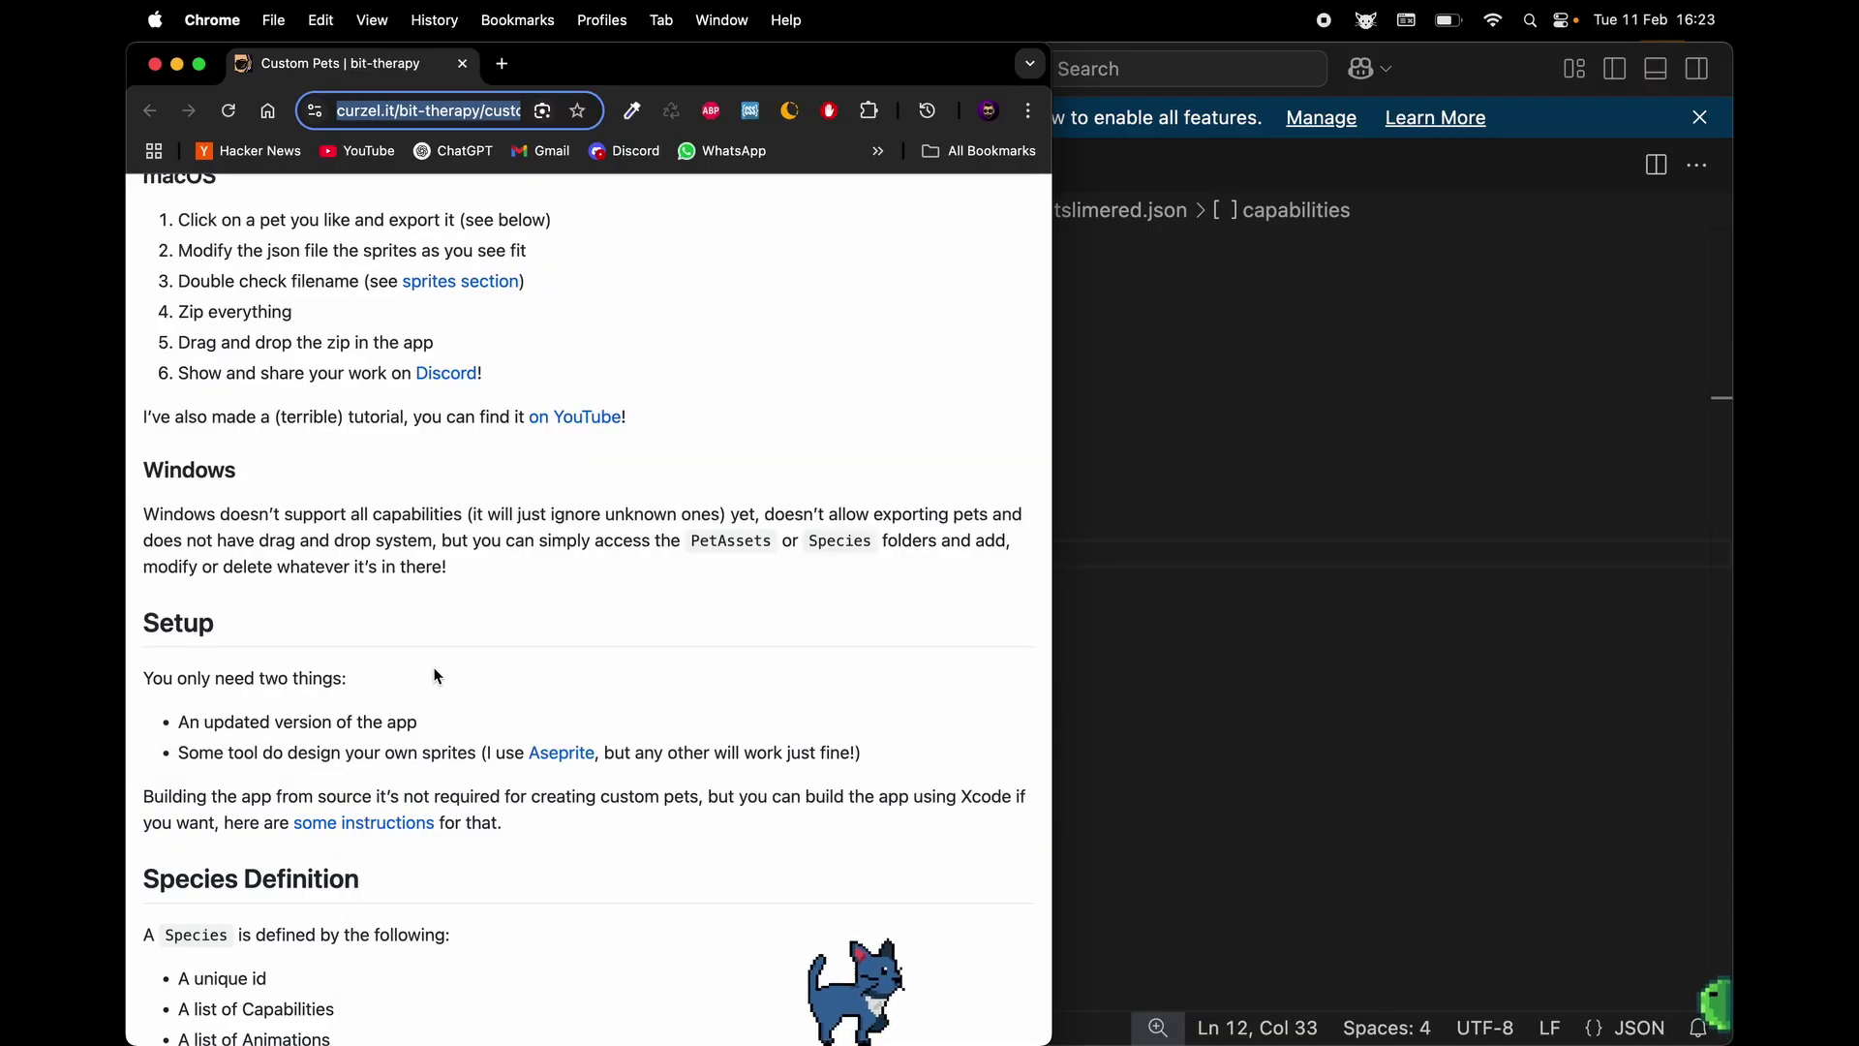
scroll(435, 675, down, 8)
scroll(435, 675, down, 5)
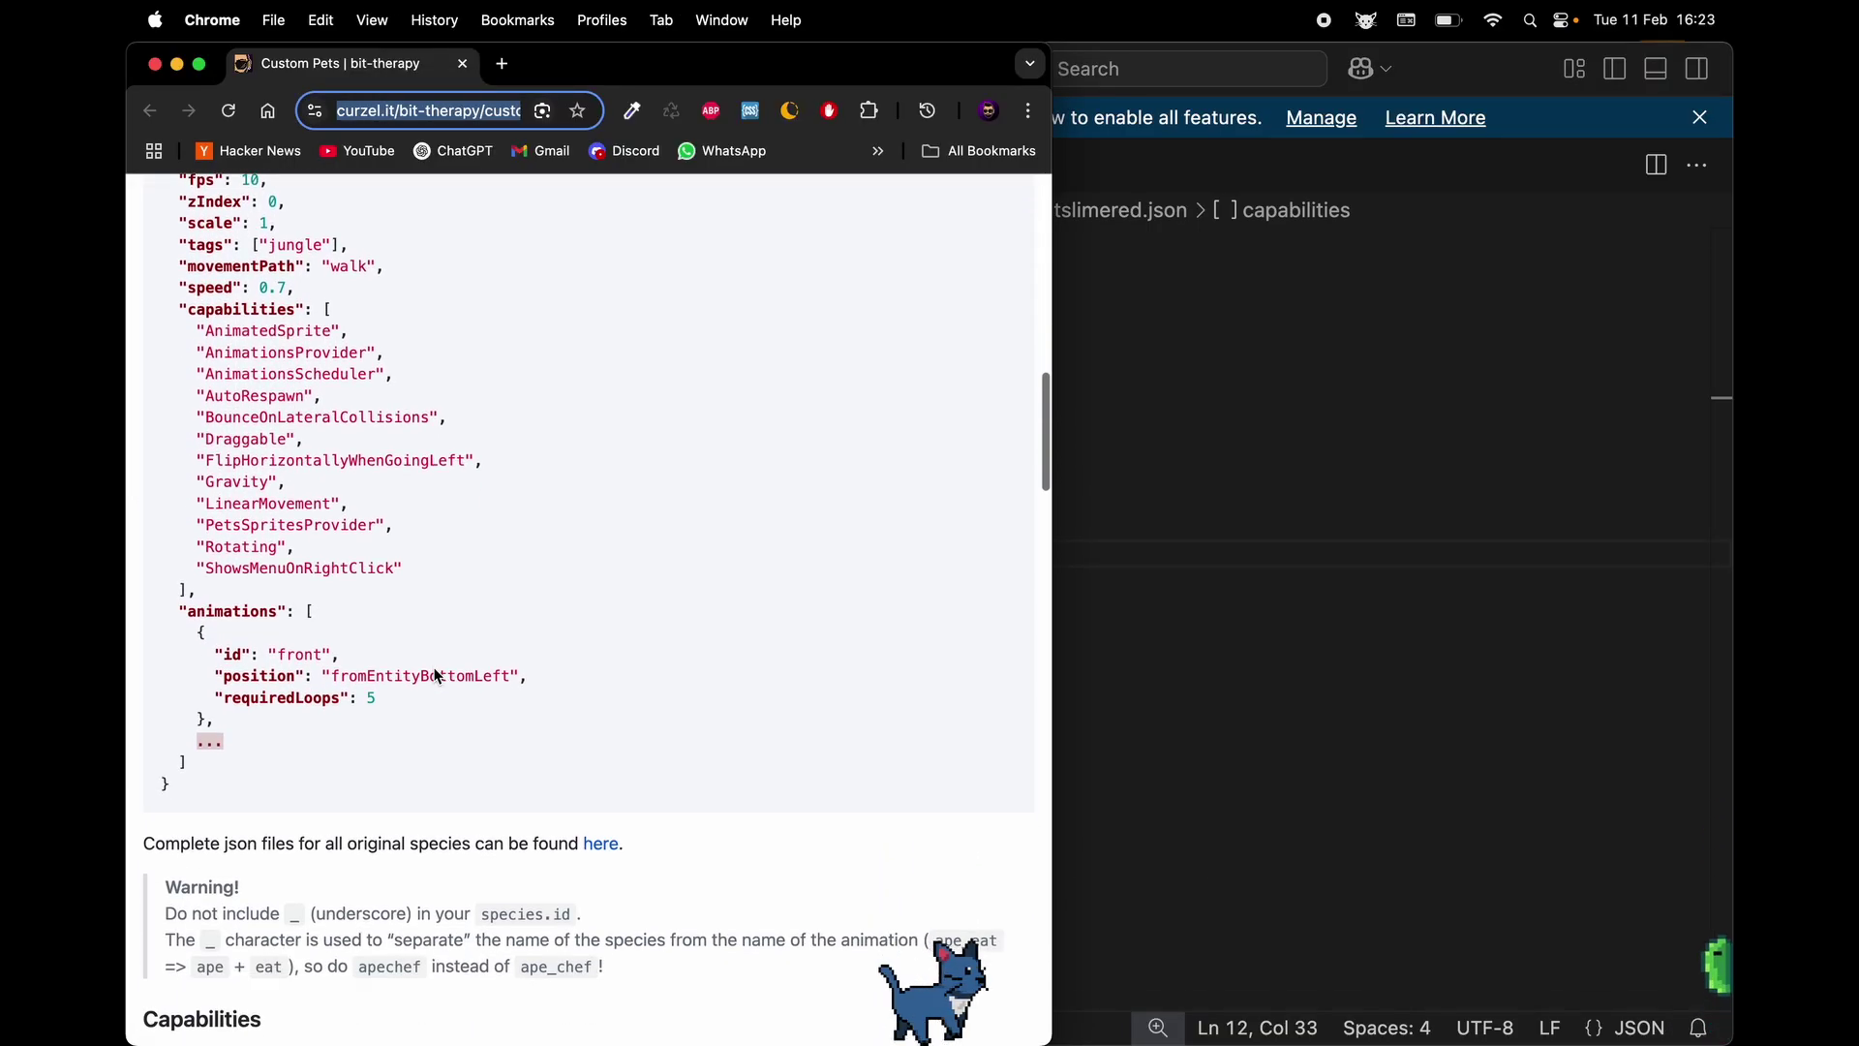
drag(308, 717, 386, 602)
key(super+c)
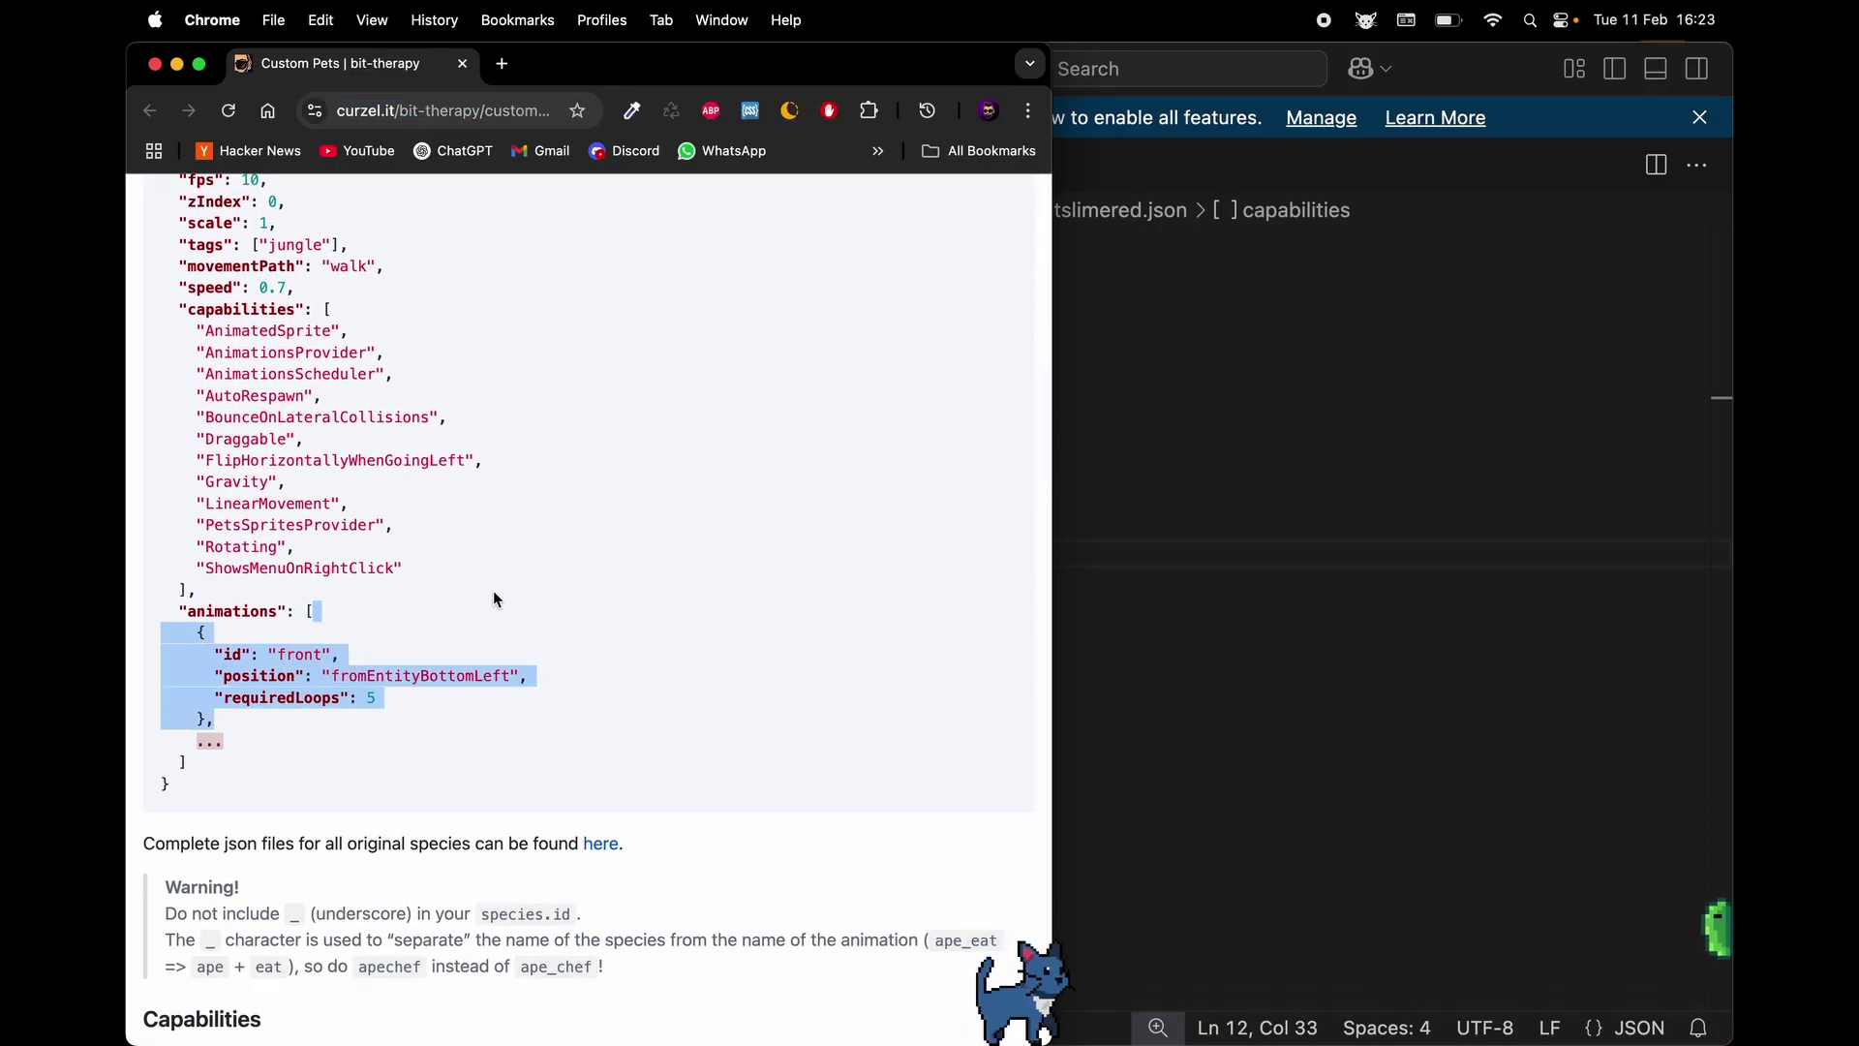
click(1149, 443)
Paste the front animation entry into the empty animations list and remove its trailing comma
click(857, 272)
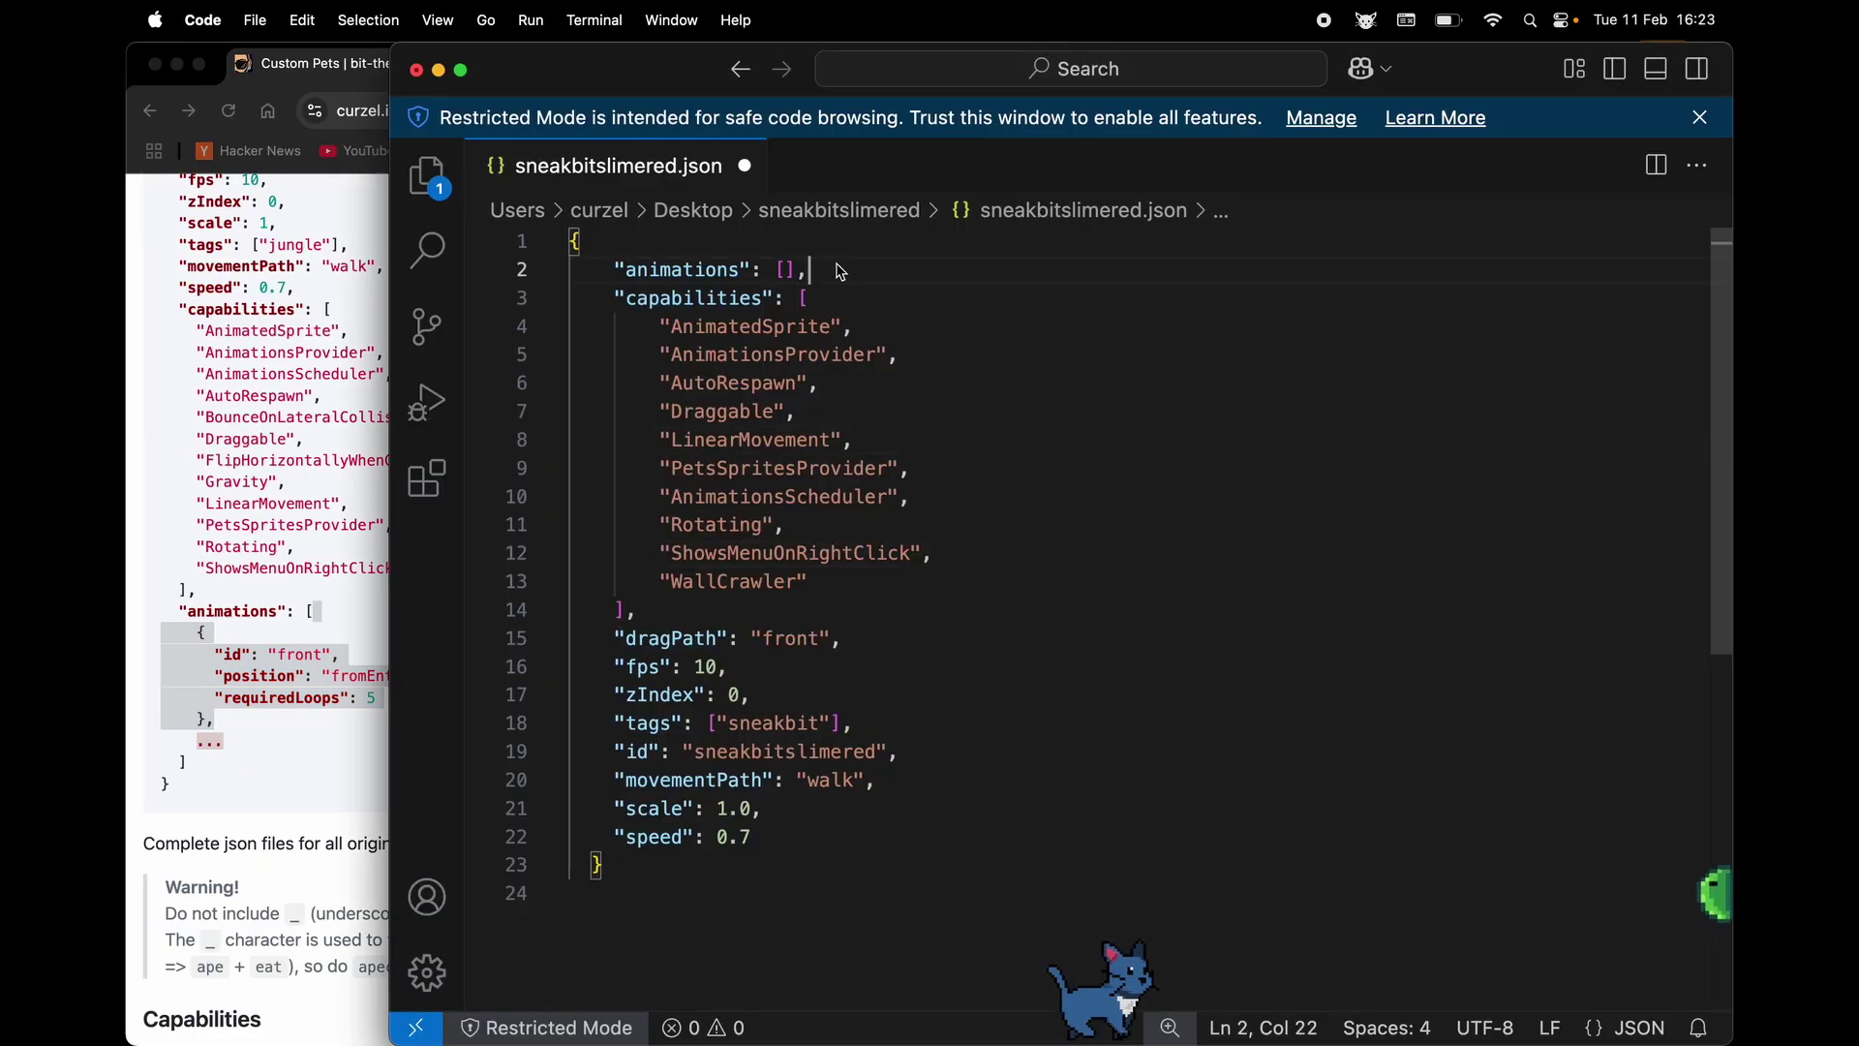
click(786, 269)
key(super+v)
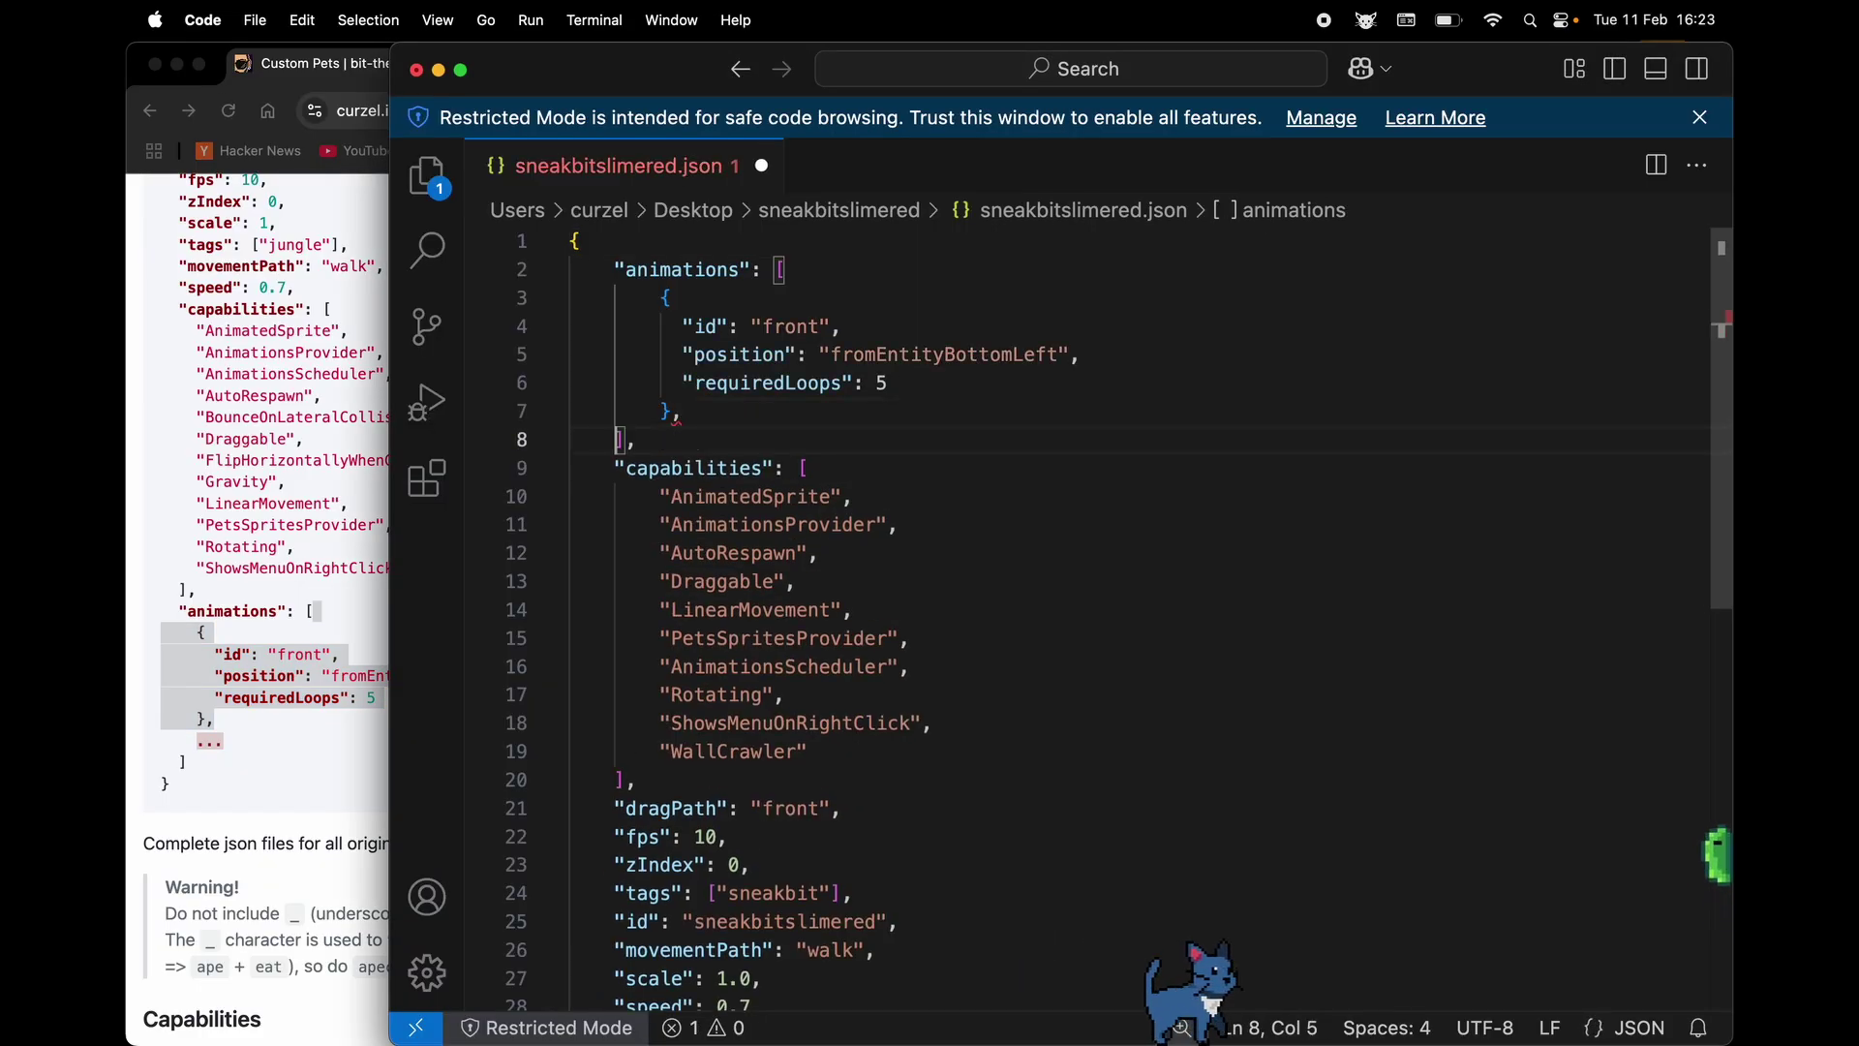
key(BackSpace)
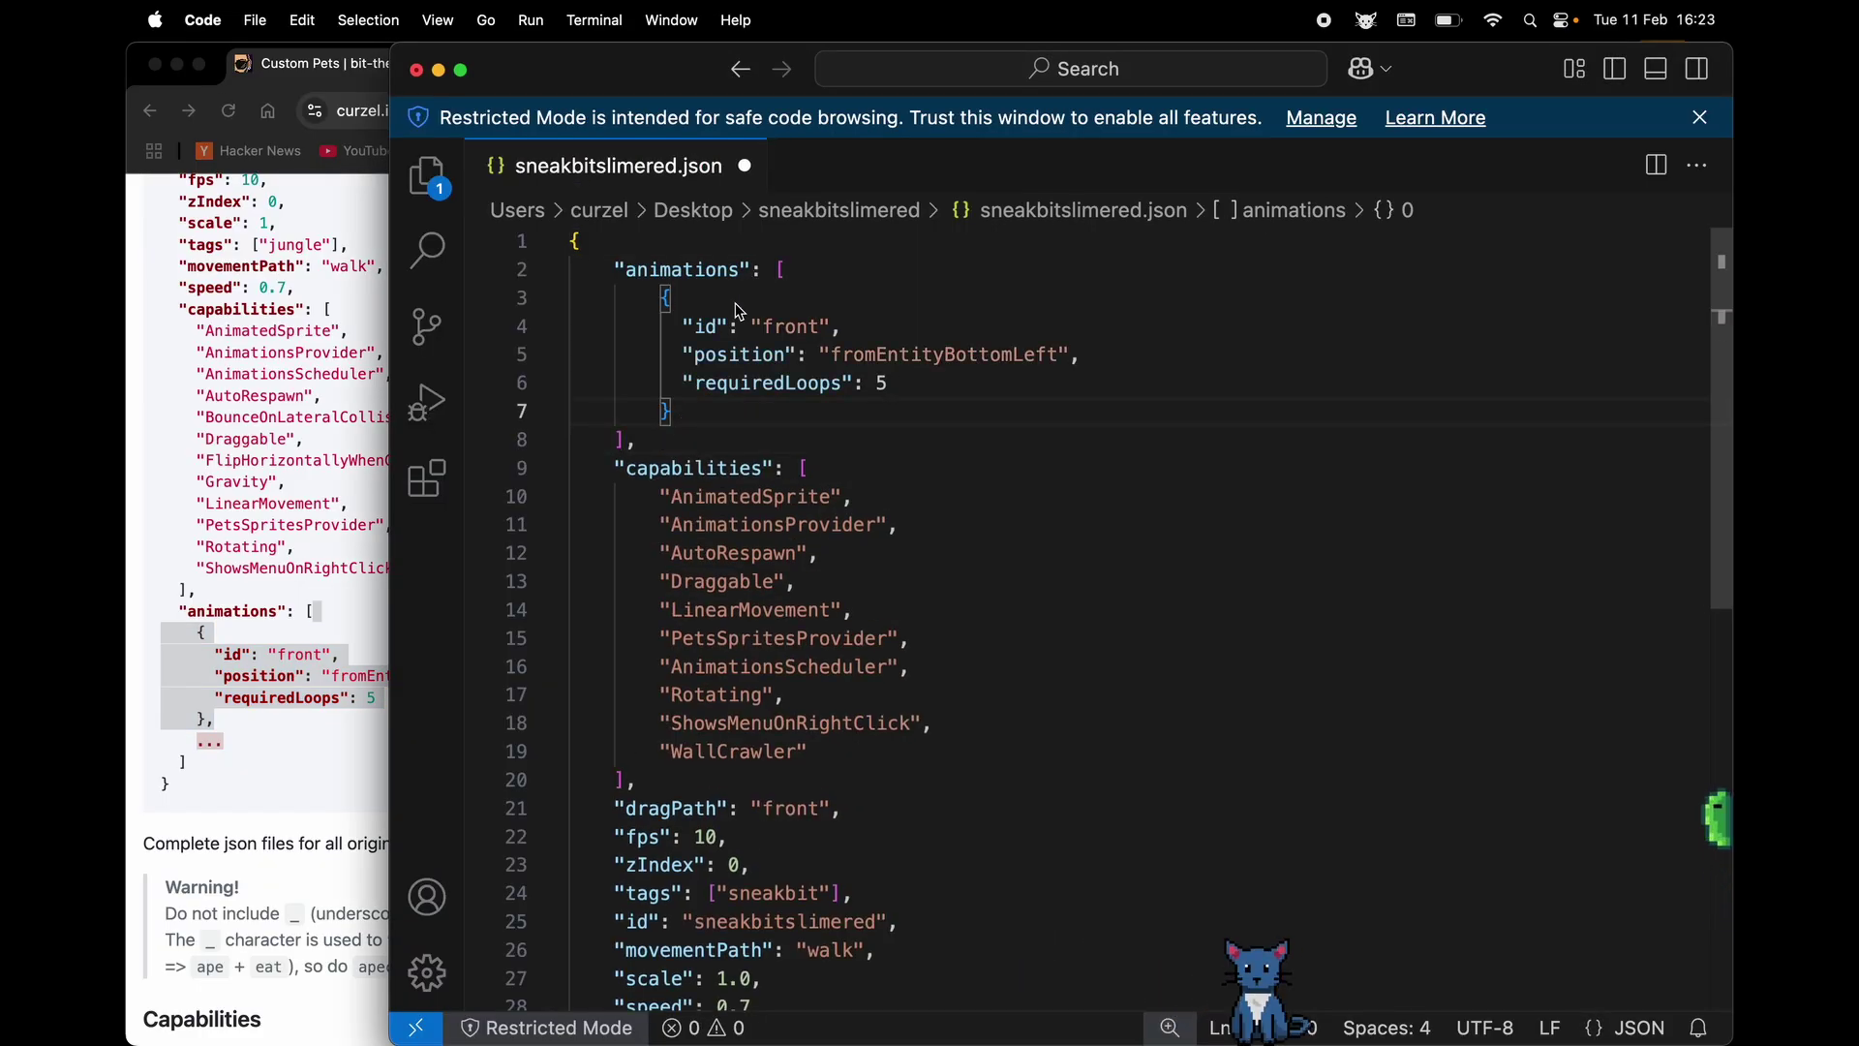
drag(728, 326, 876, 331)
Compare the front sprite file names in Finder with the entry's id, position and requiredLoops
key(super+Tab)
key(super+Tab)
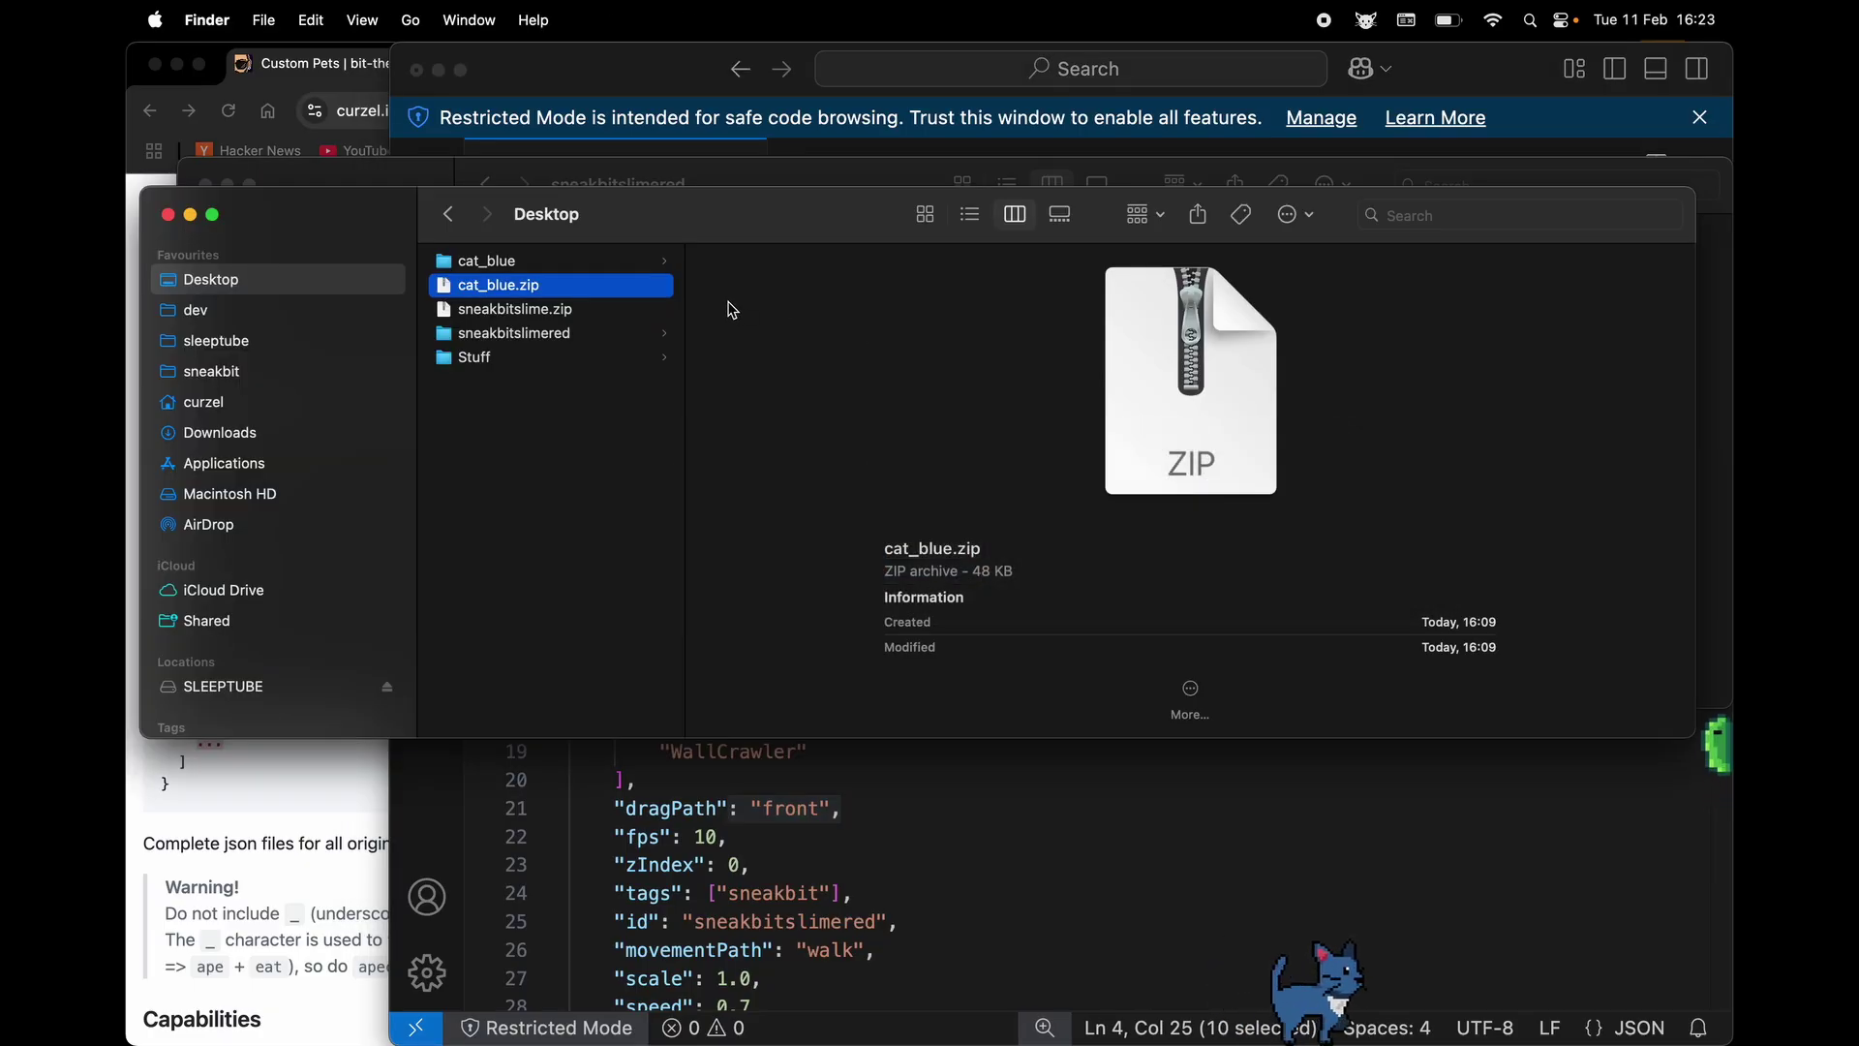
key(Down)
key(Down)
key(Right)
key(Return)
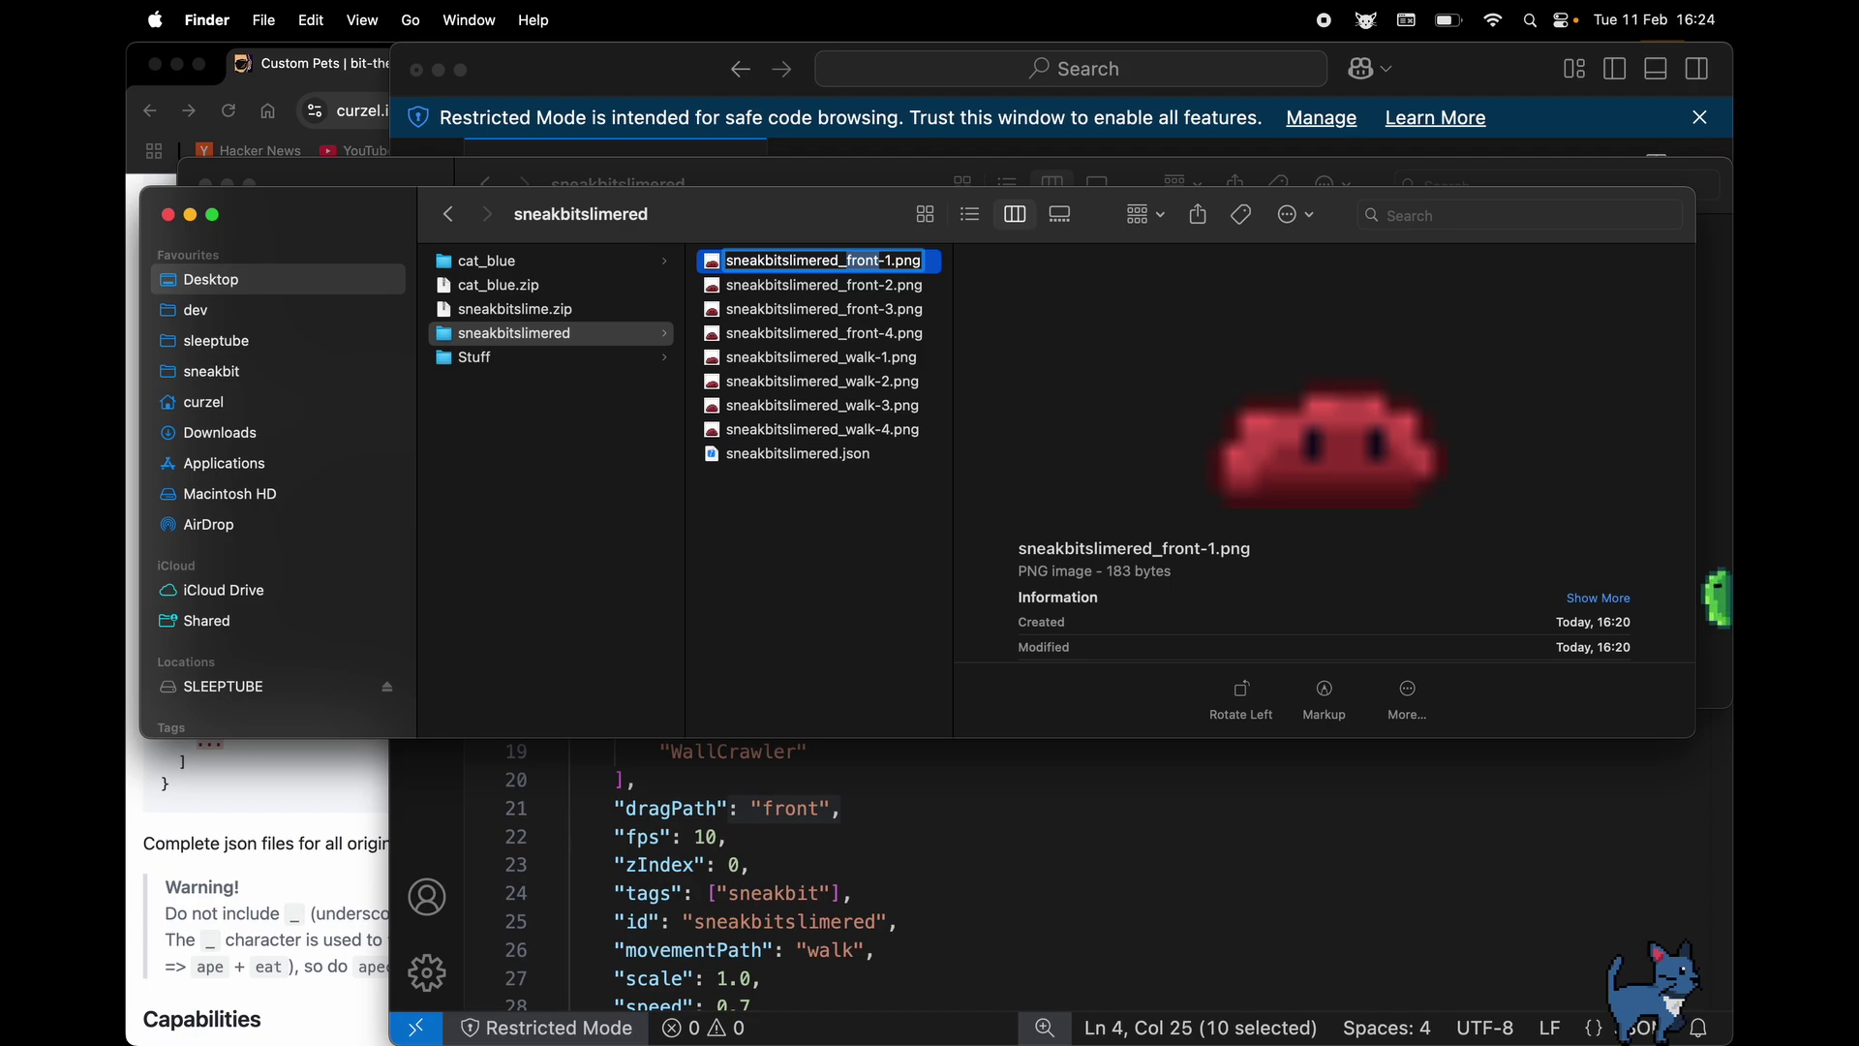
click(888, 876)
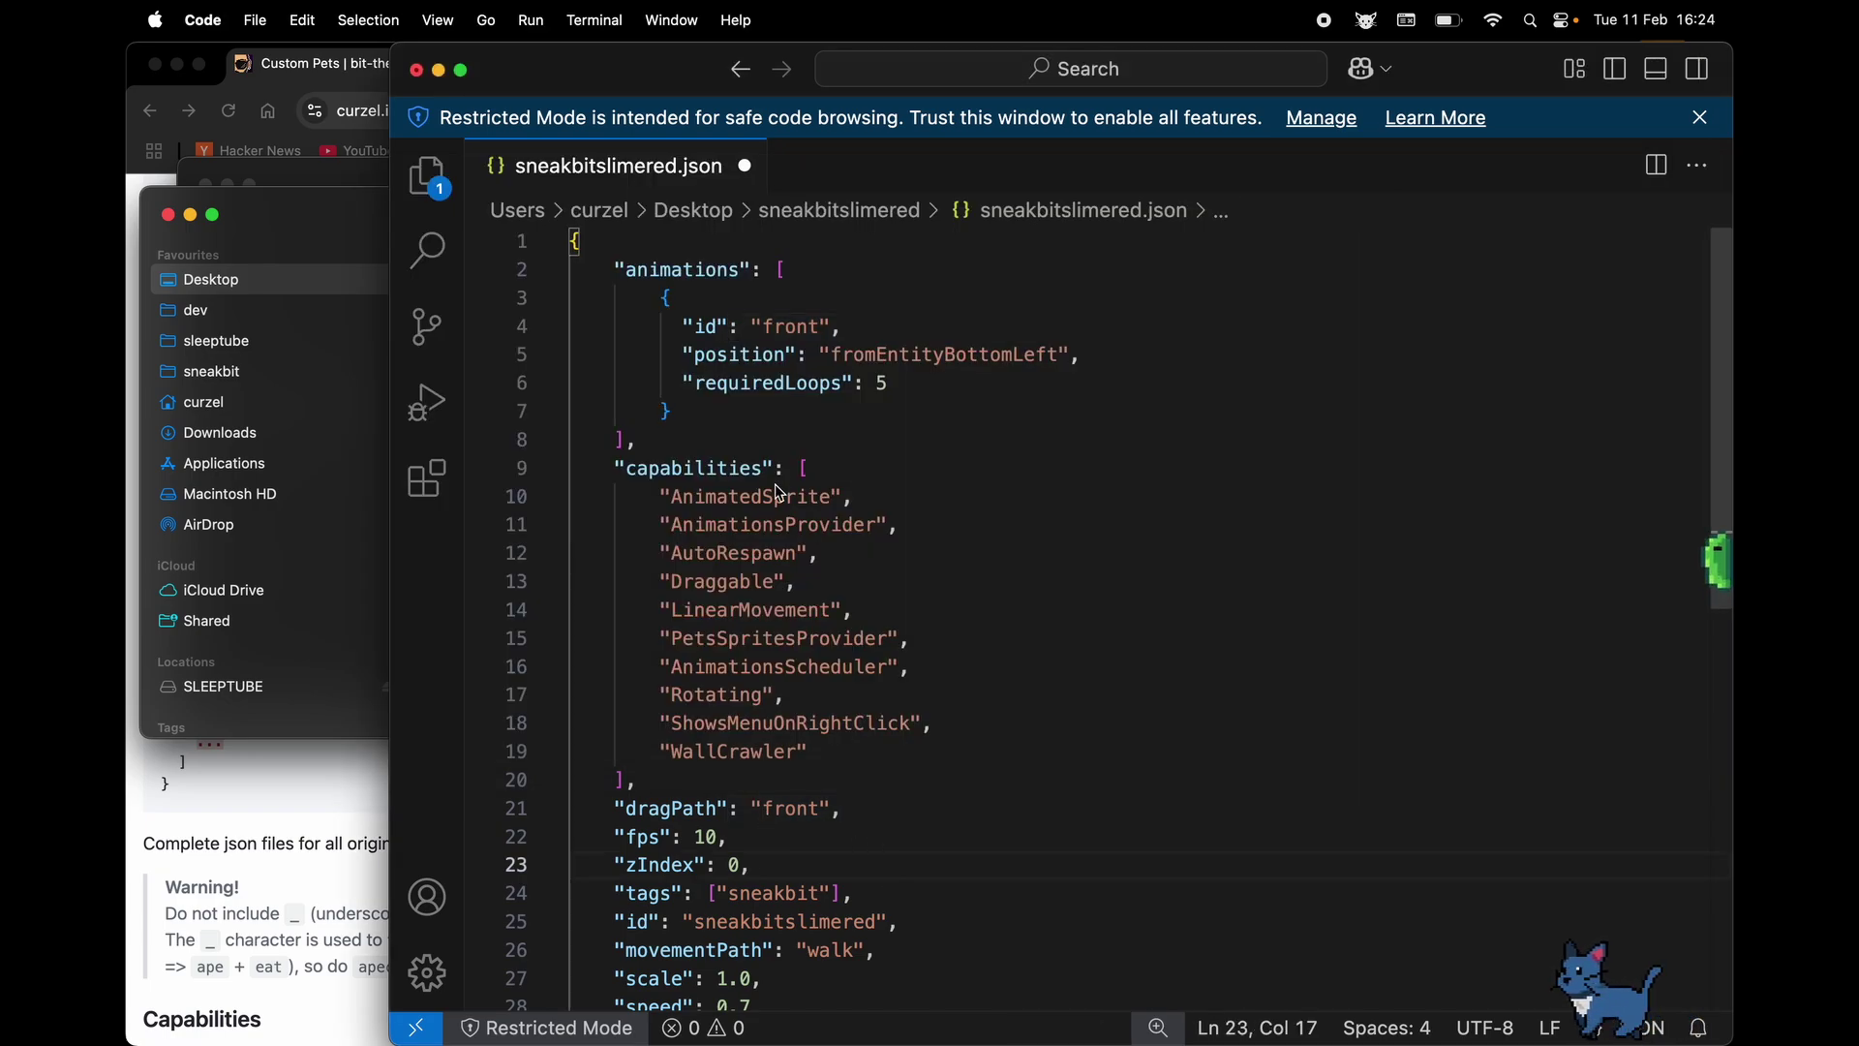
drag(764, 323, 884, 326)
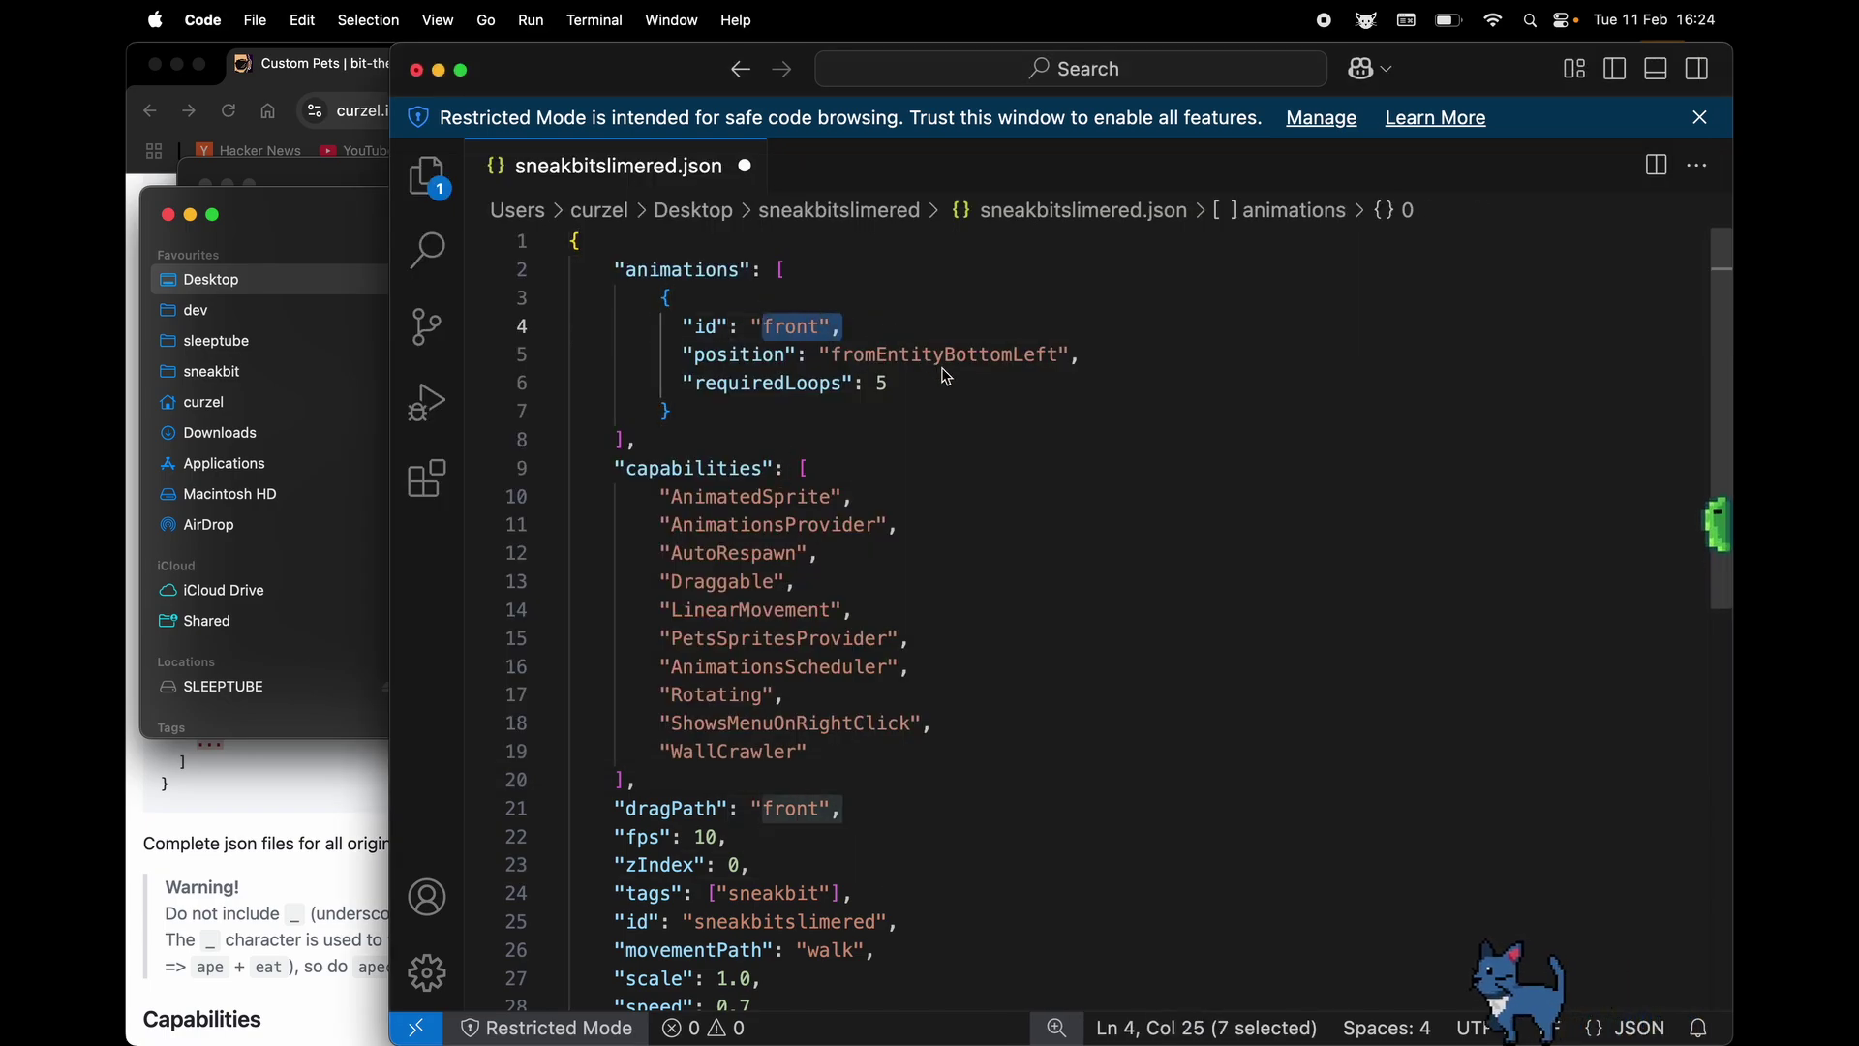
triple_click(817, 363)
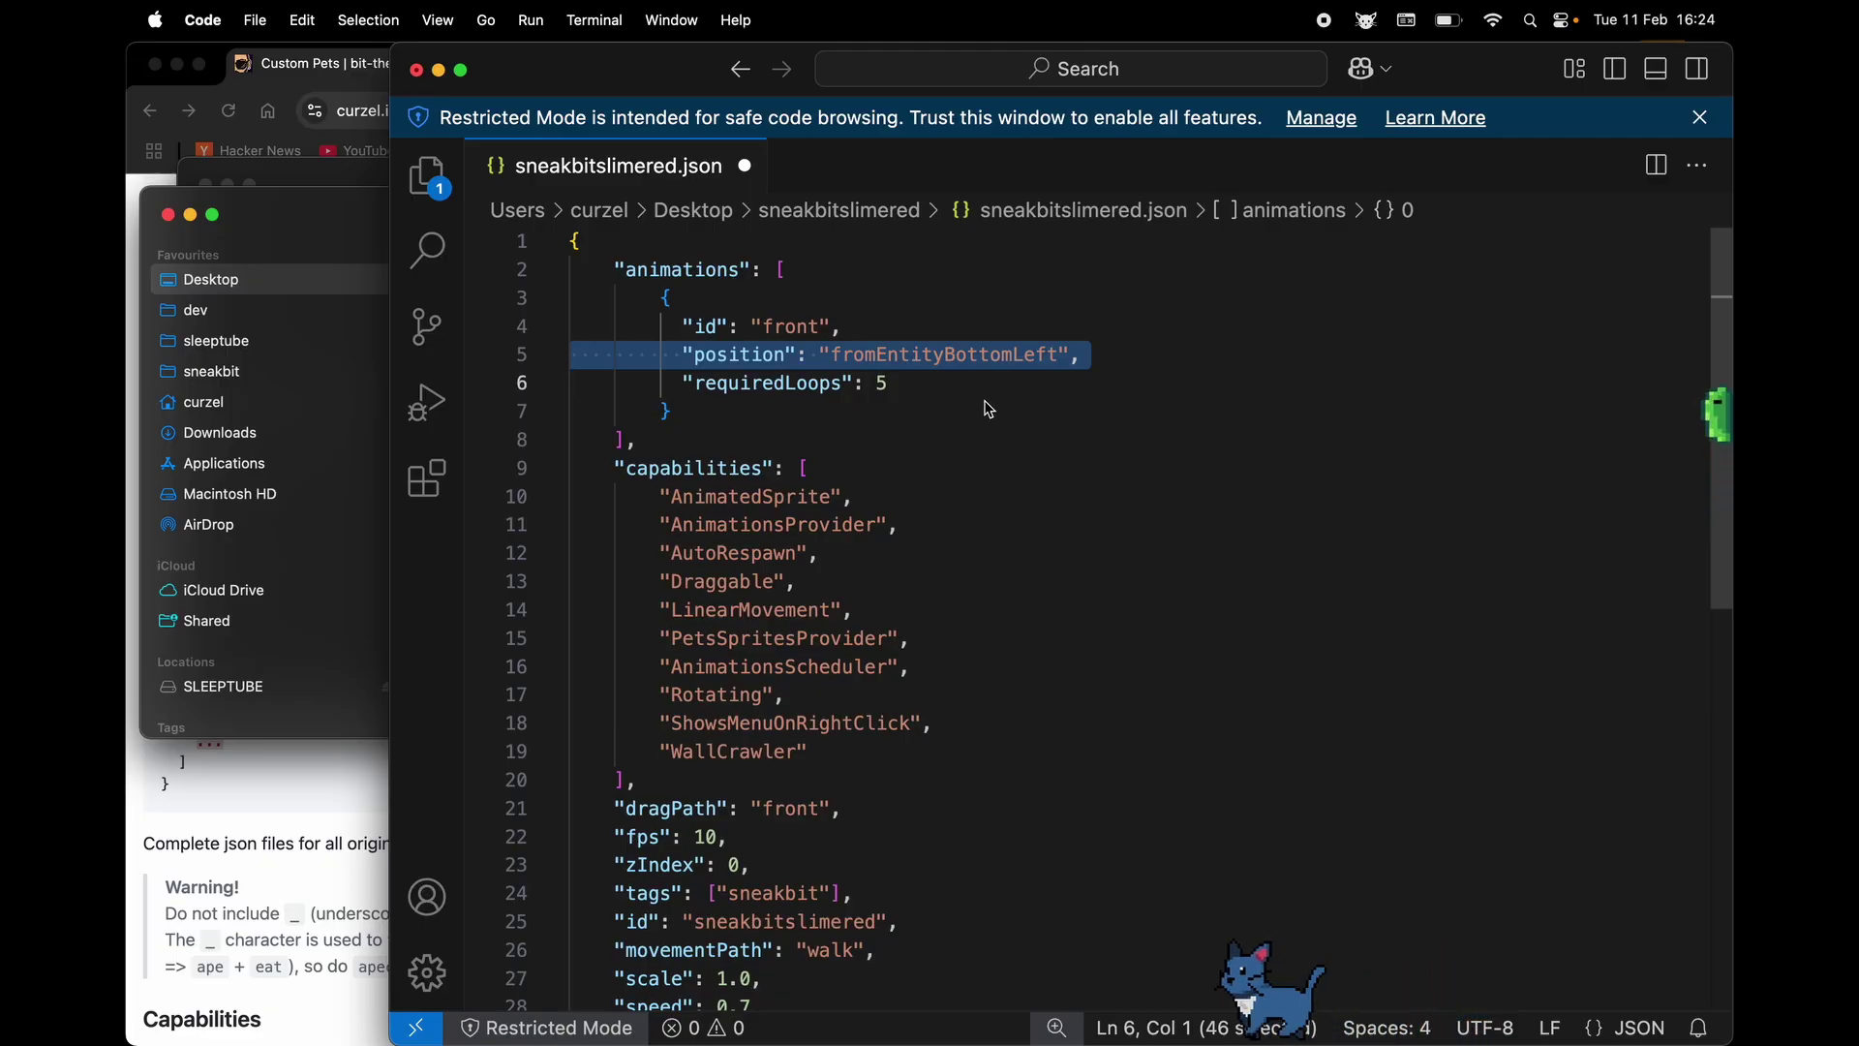
drag(997, 380, 699, 392)
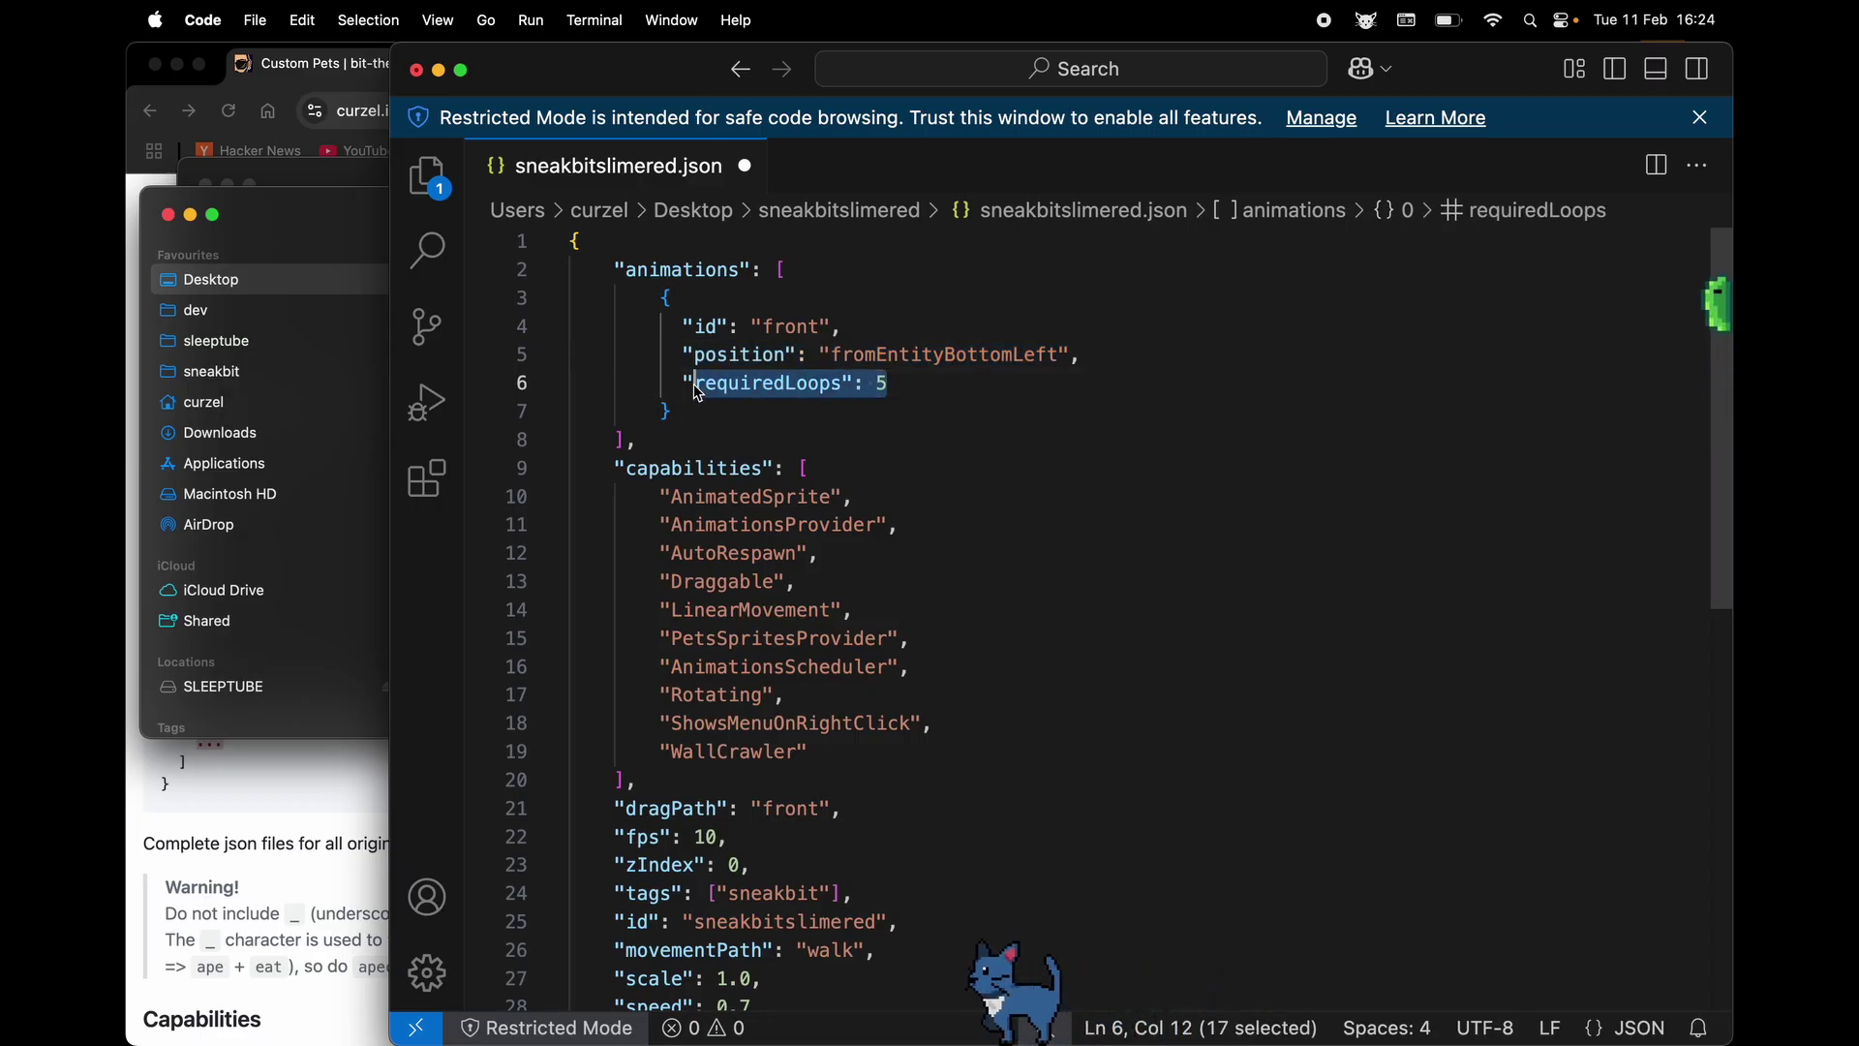
Add "custom" to the tags array and save sneakbitslimered.json
click(930, 453)
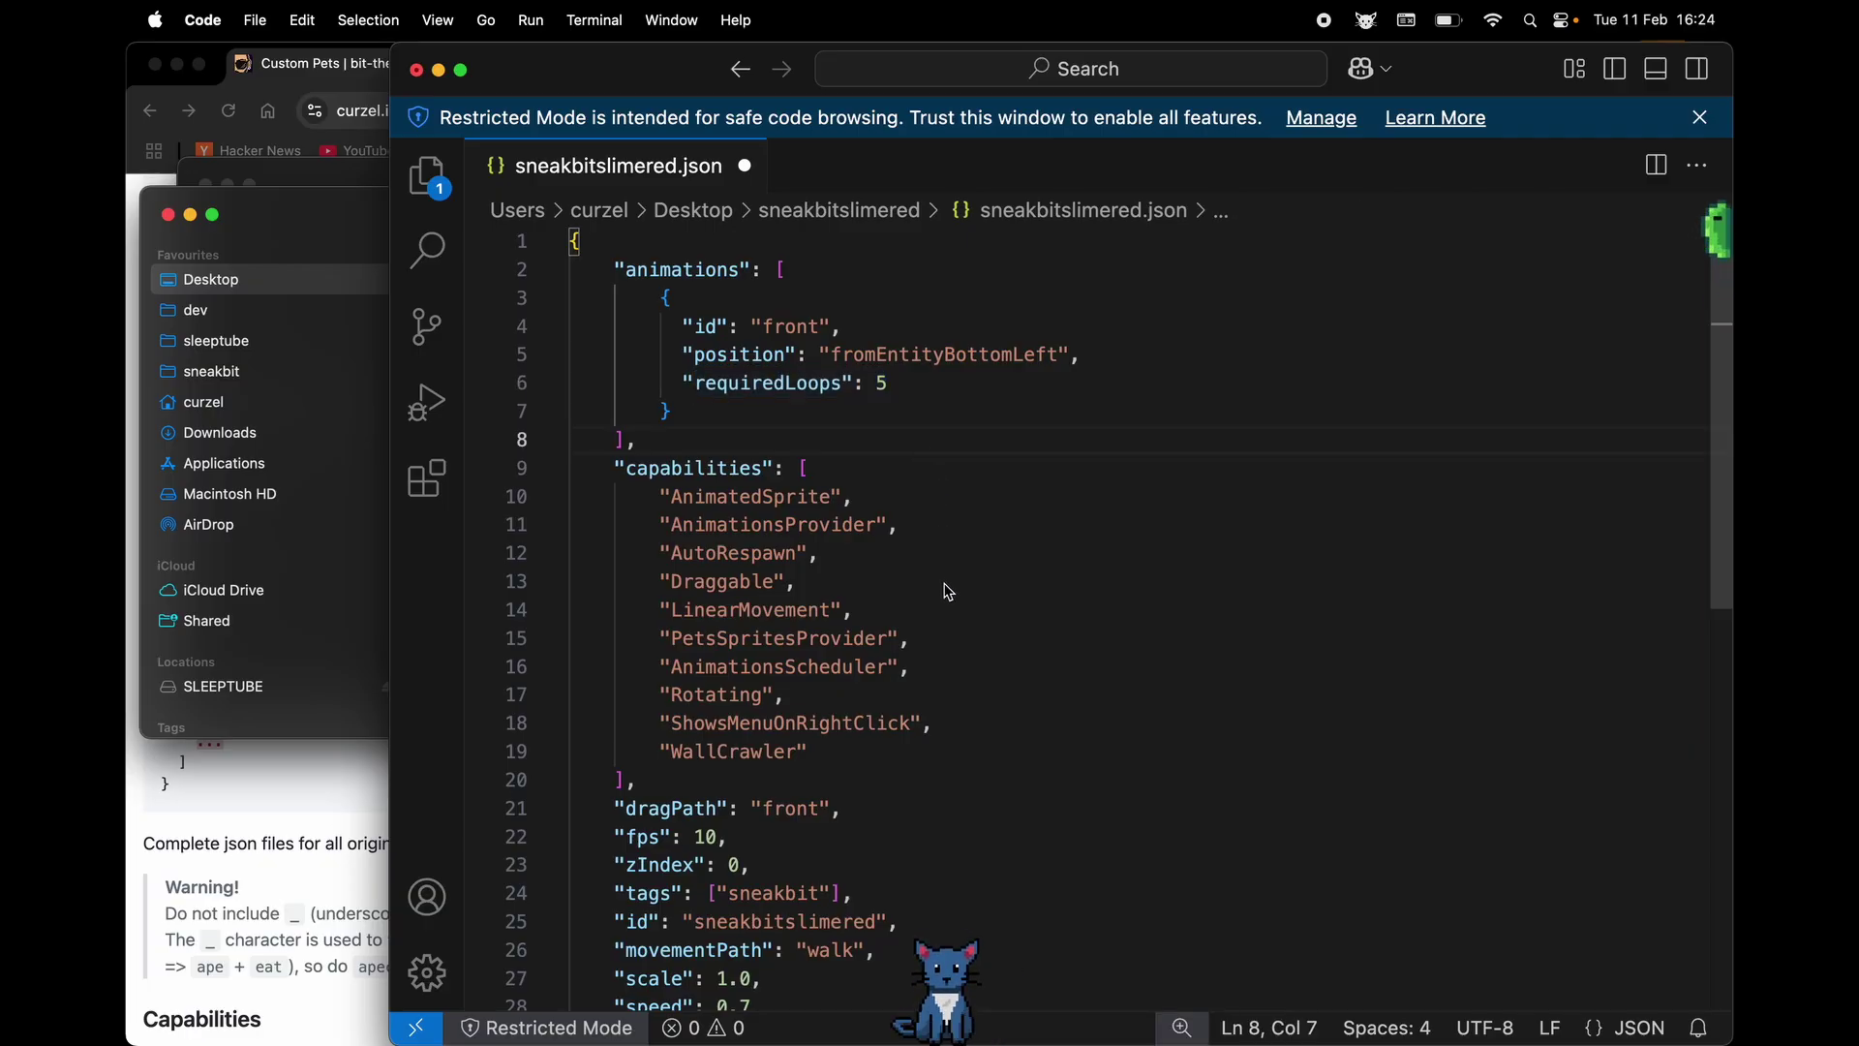
scroll(888, 397, down, 3)
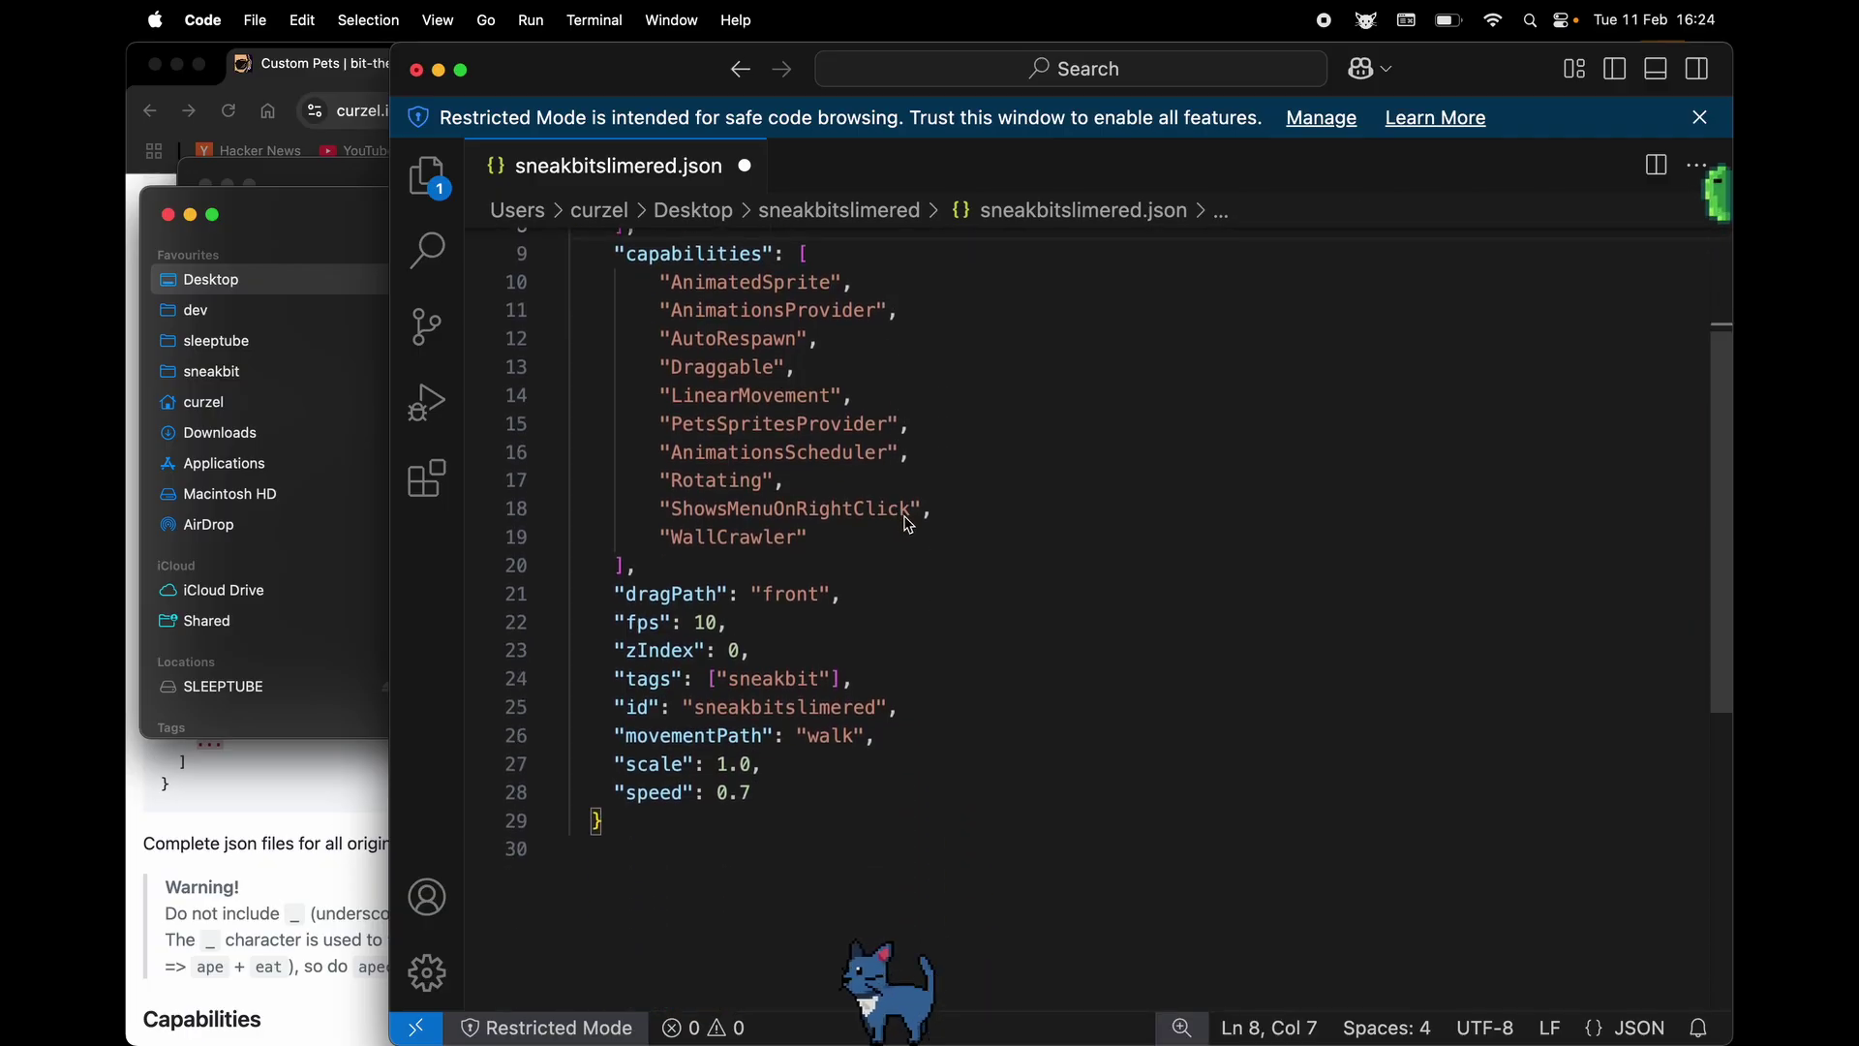
key(cmd+s)
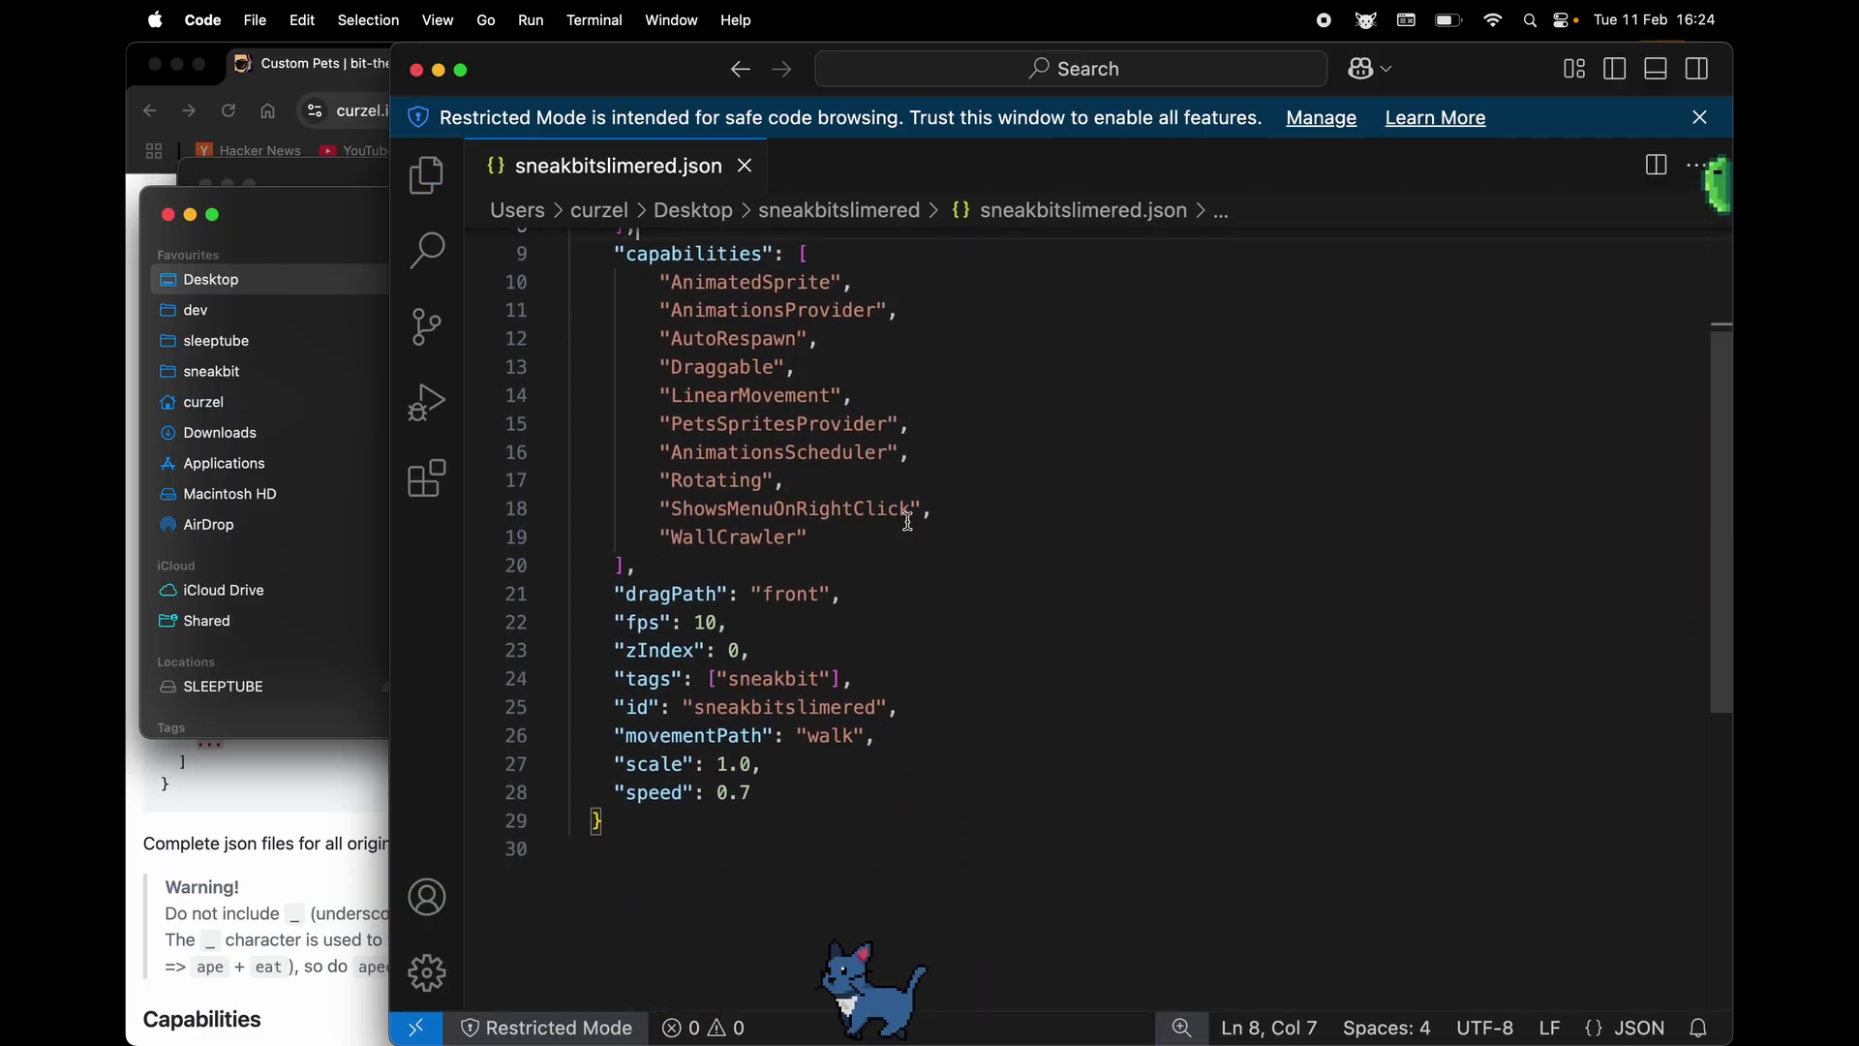
click(851, 684)
text(, )
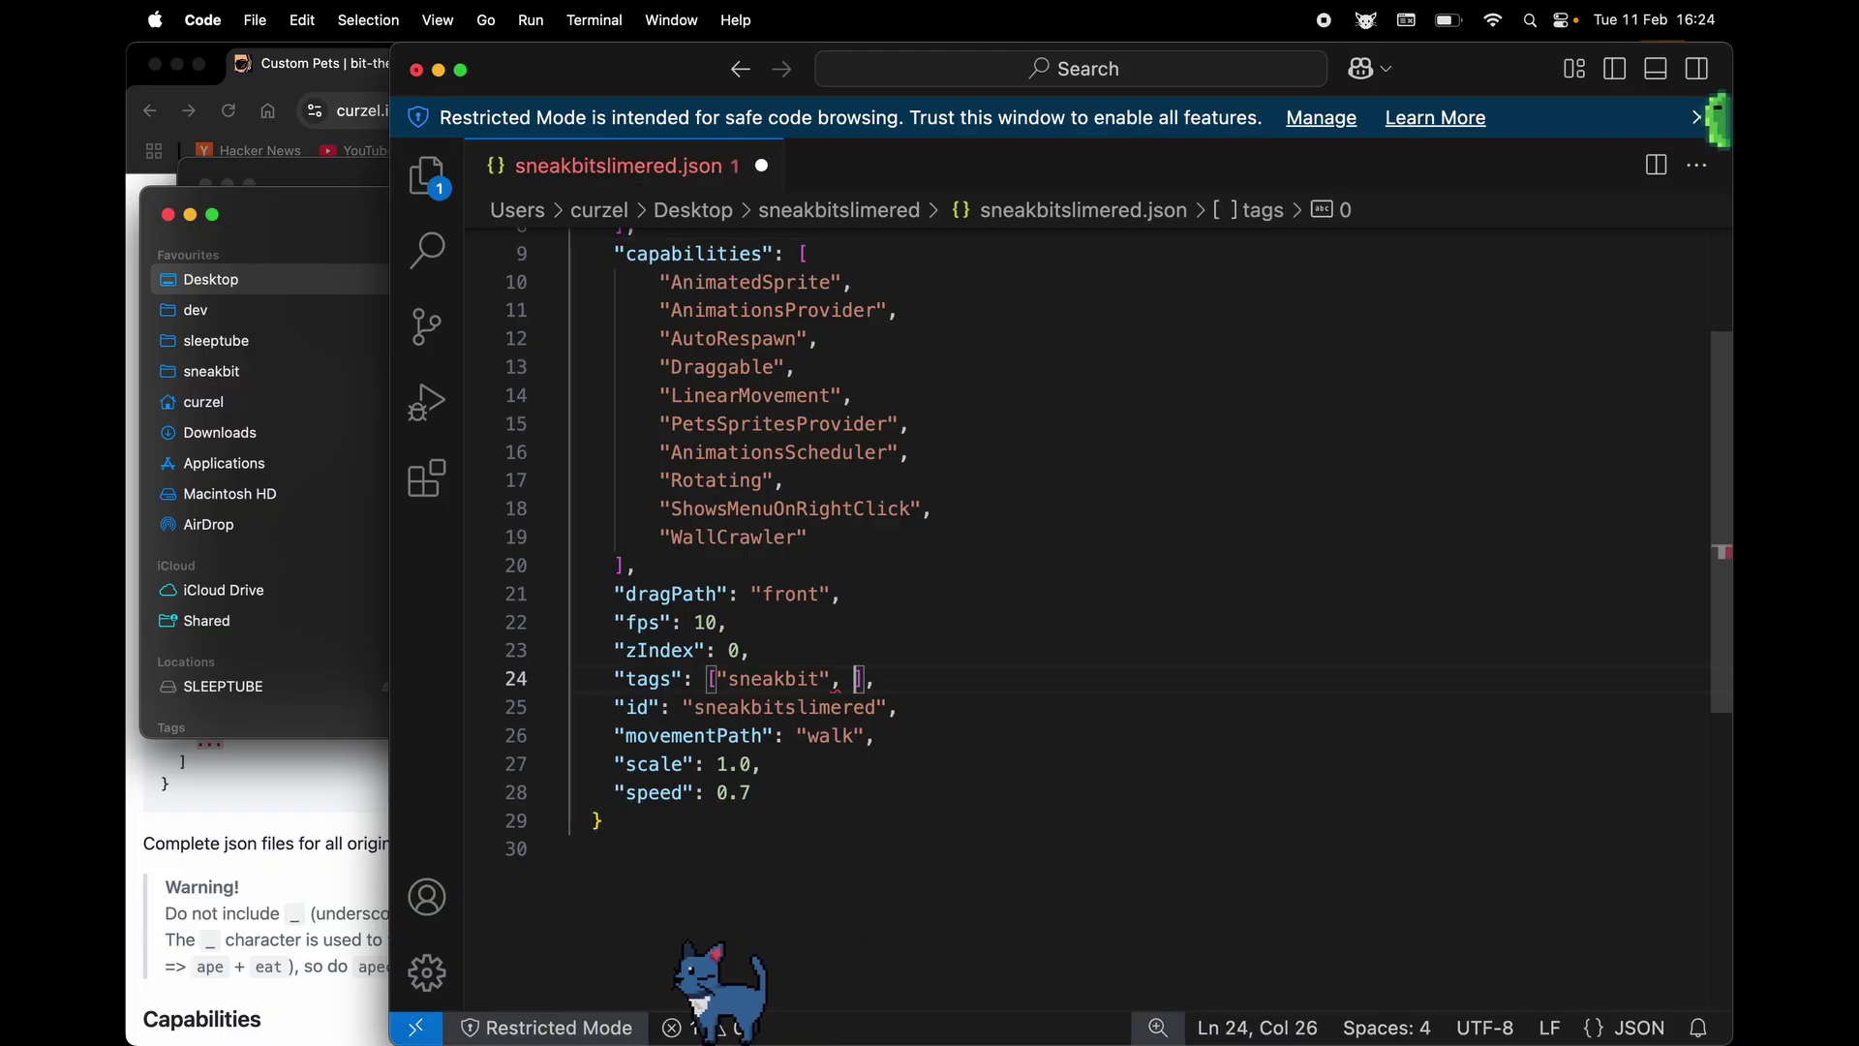
text("cus)
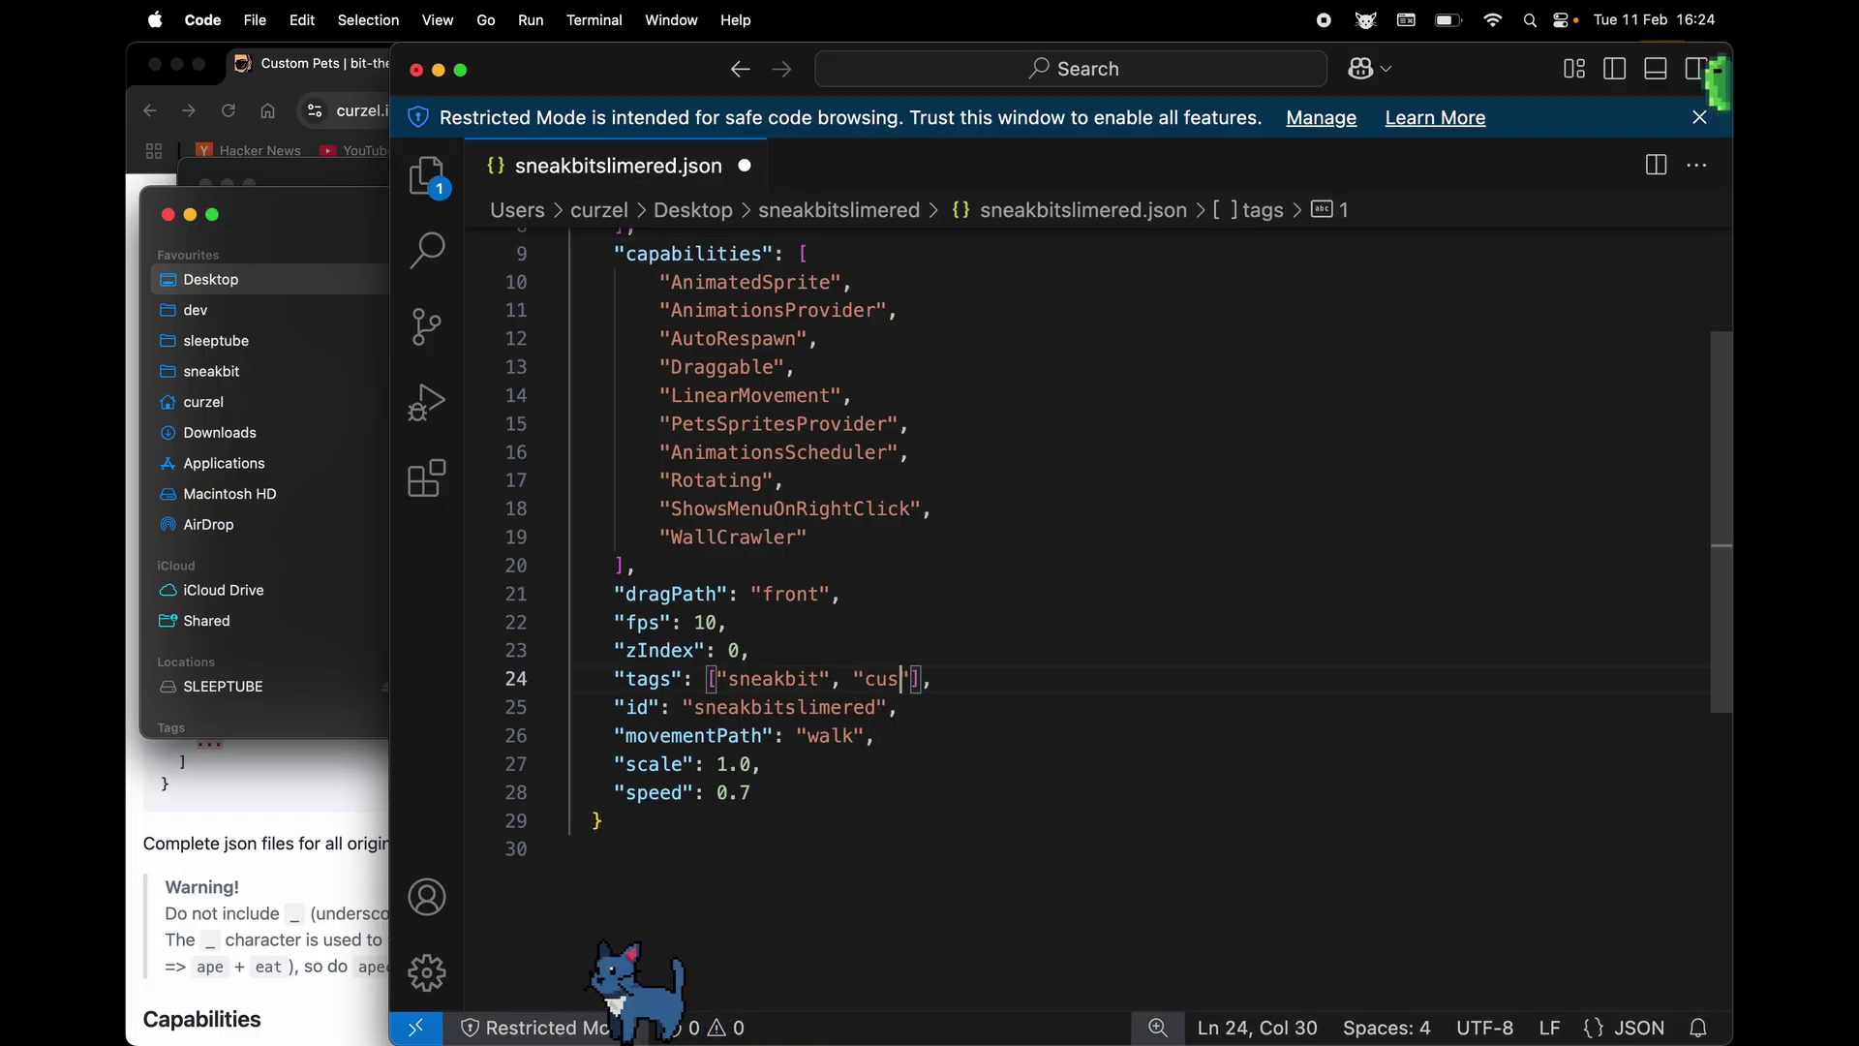
text(tom")
key(cmd+s)
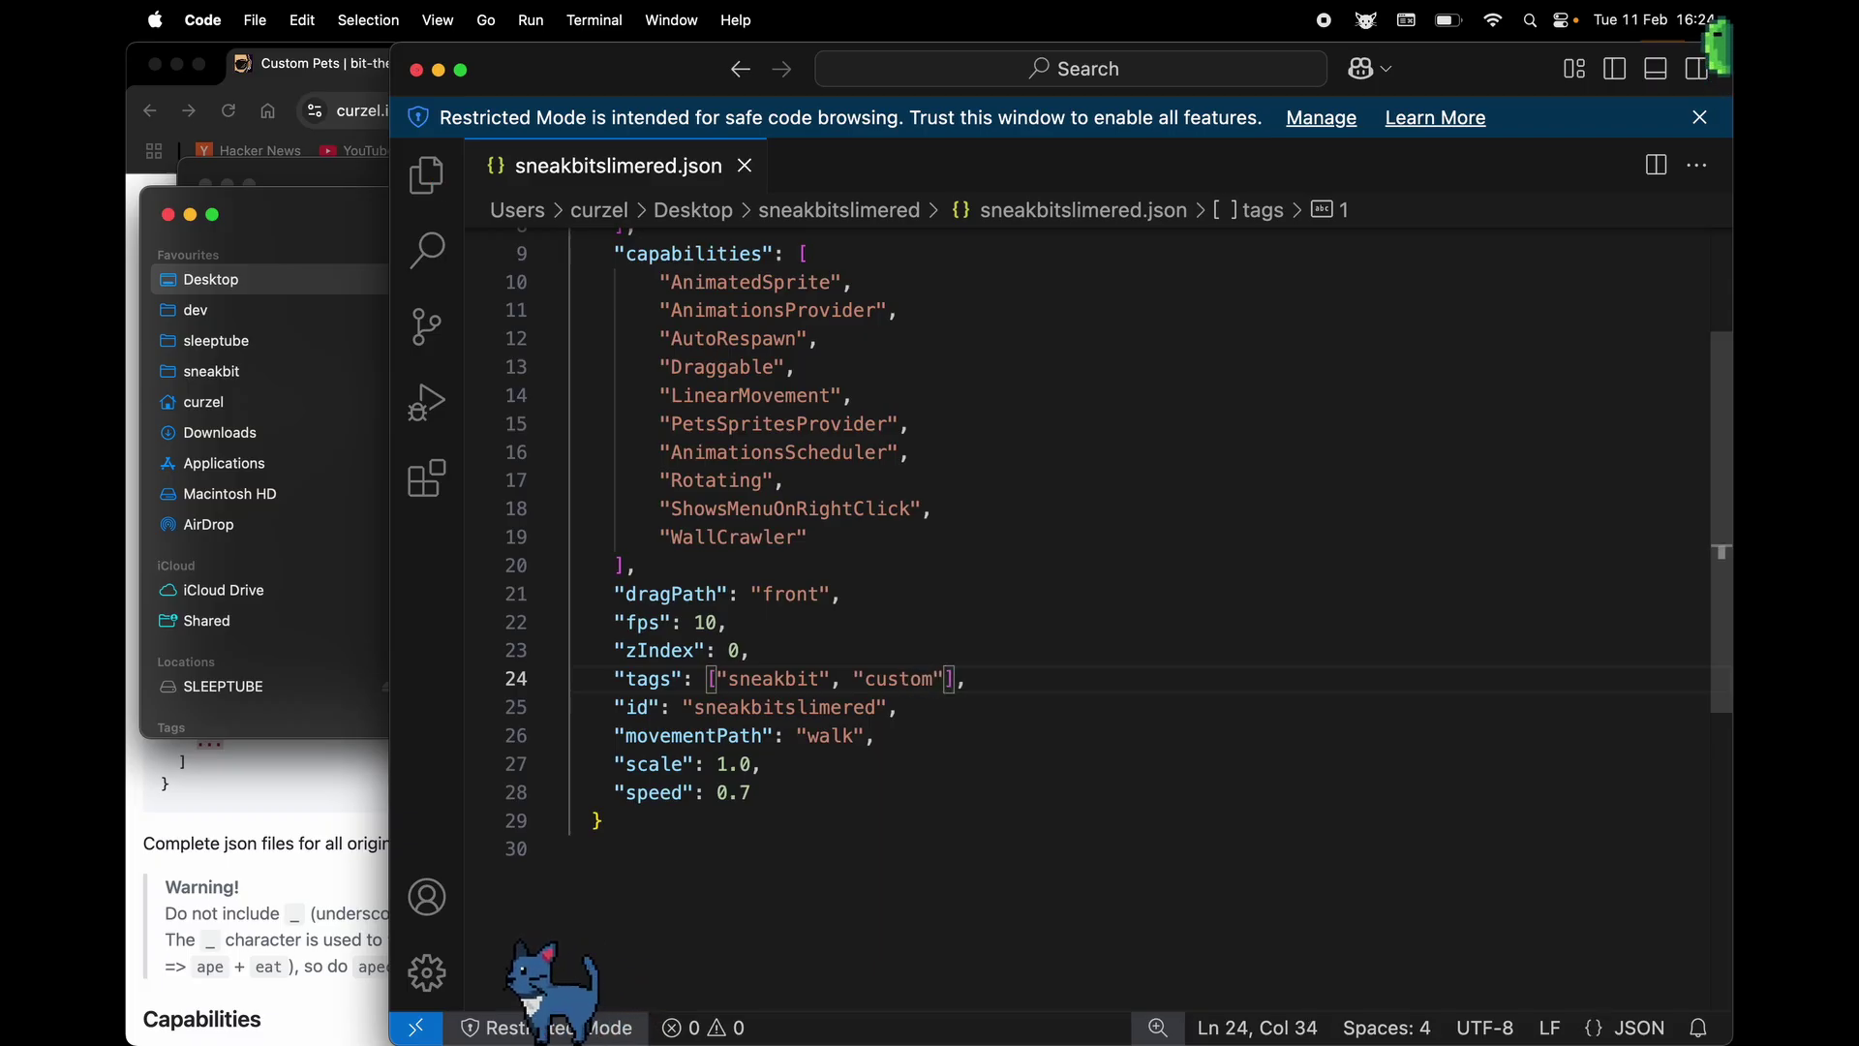
Delete the old sneakbitslime.zip from the Desktop
key(super+Tab)
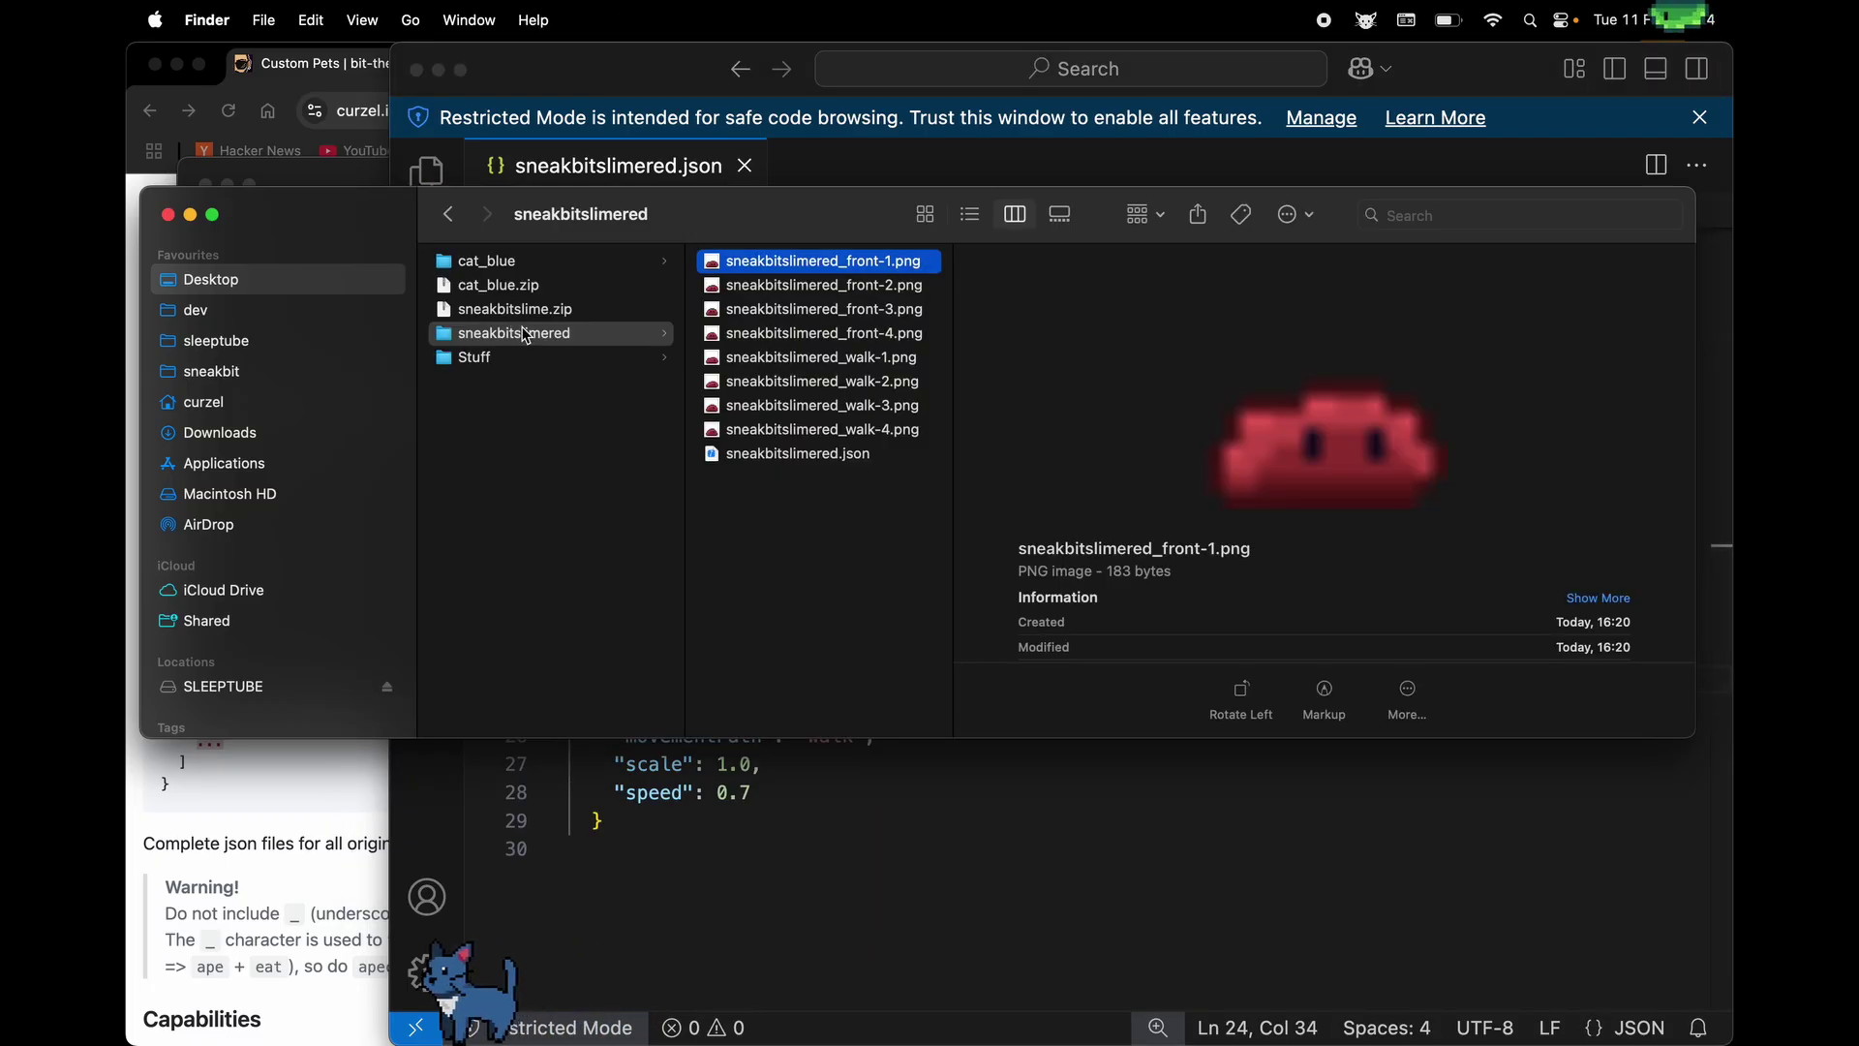
click(569, 315)
key(super+BackSpace)
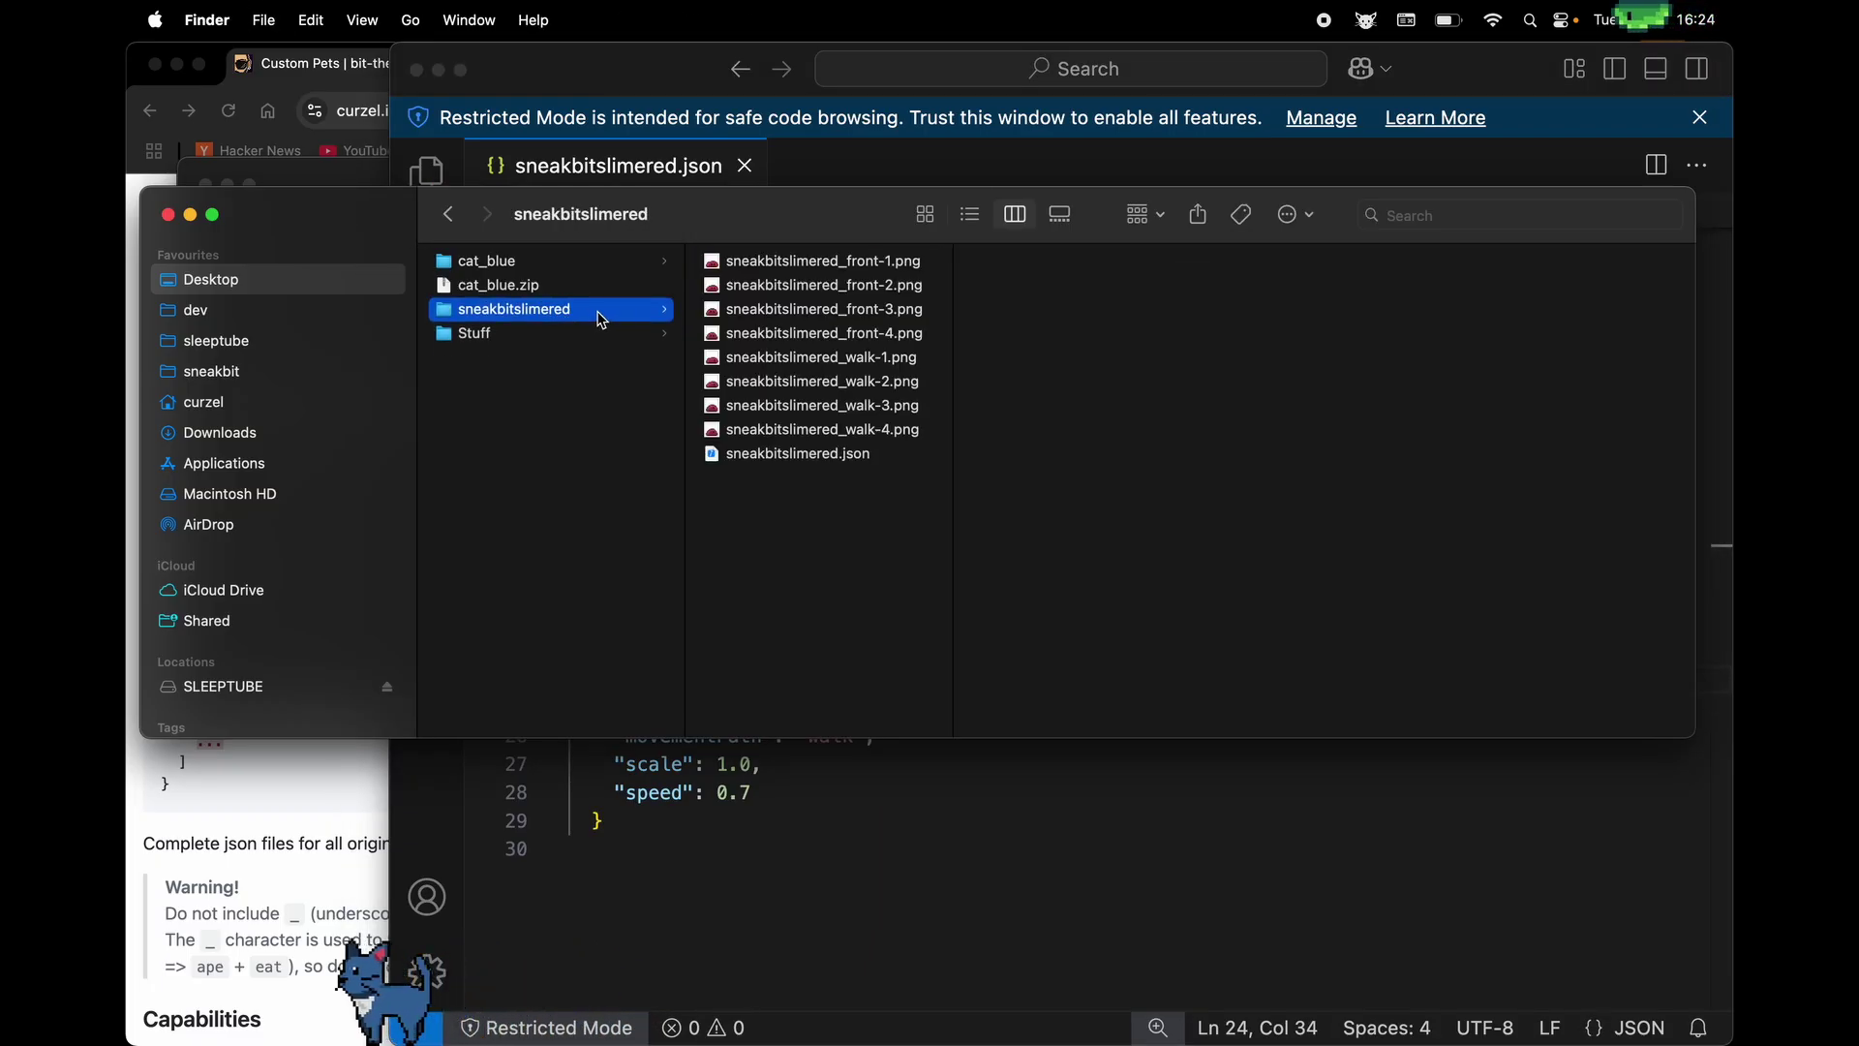
Compress the sneakbitslimered folder and import sneakbitslimered.zip into Desktop Pets
right_click(593, 319)
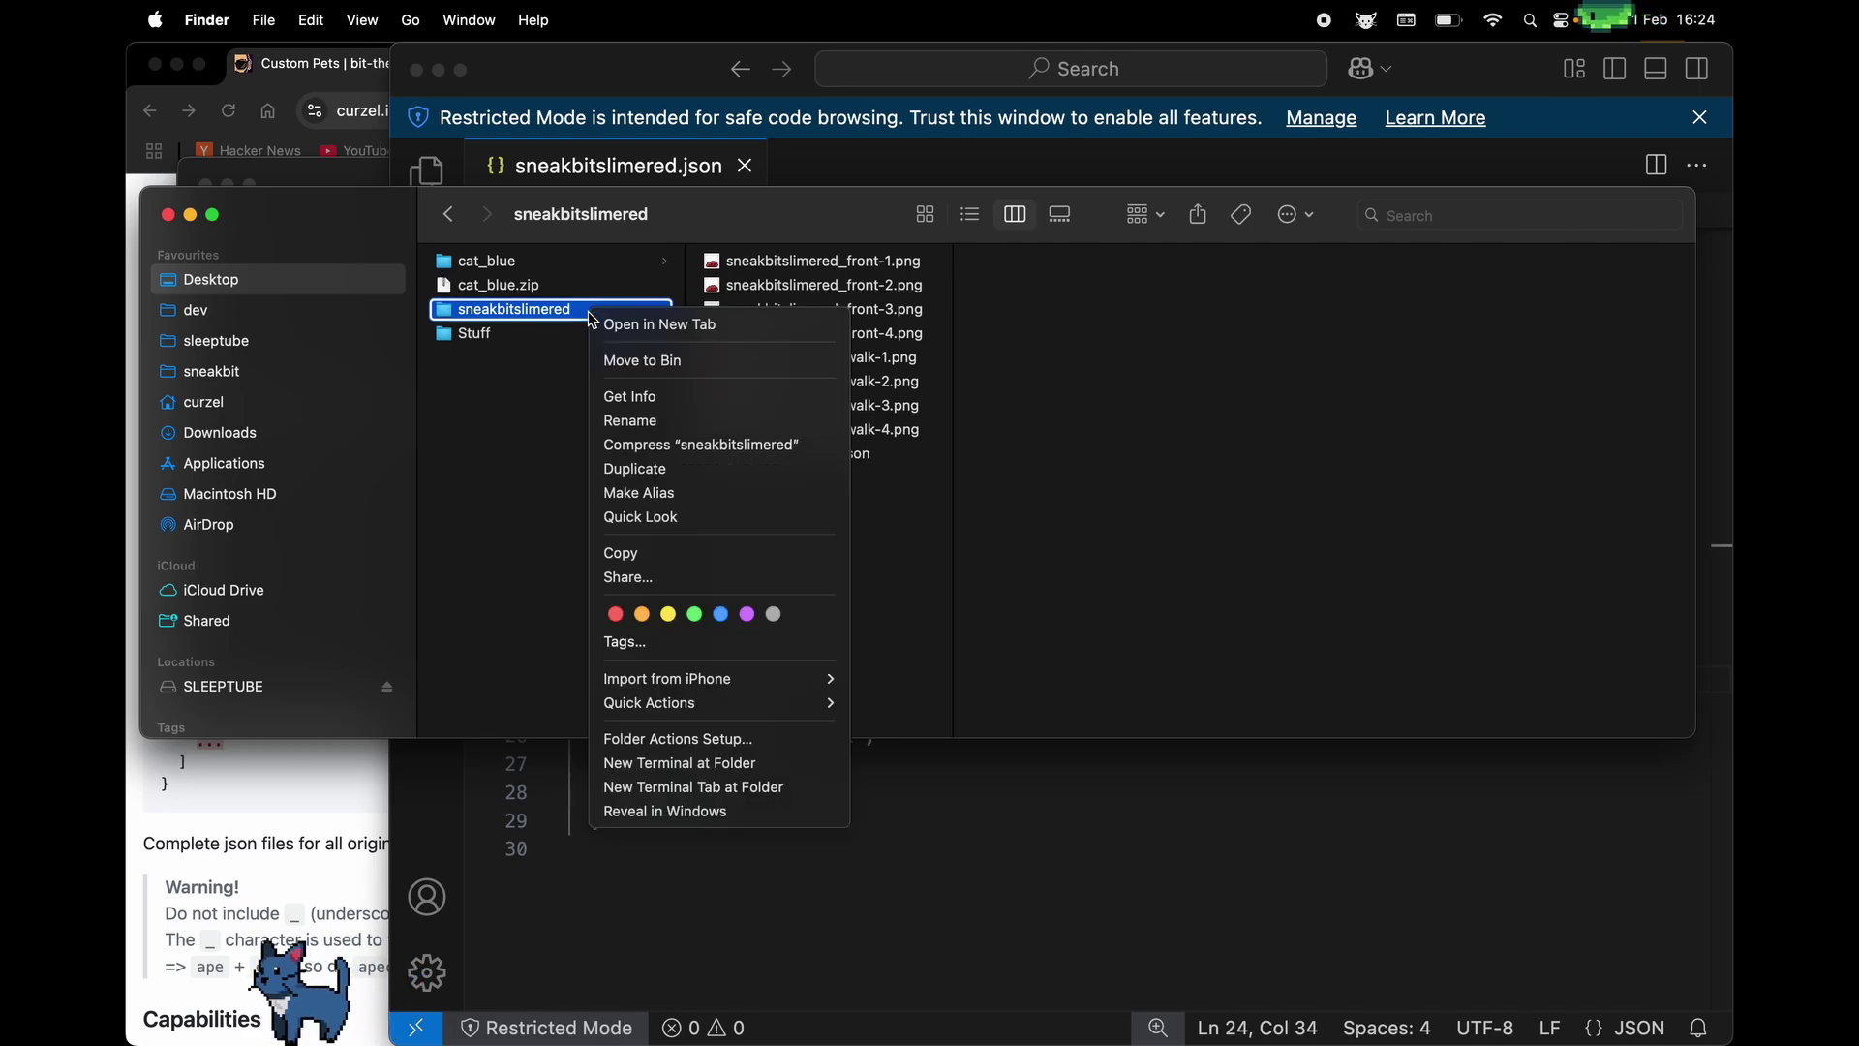
click(678, 446)
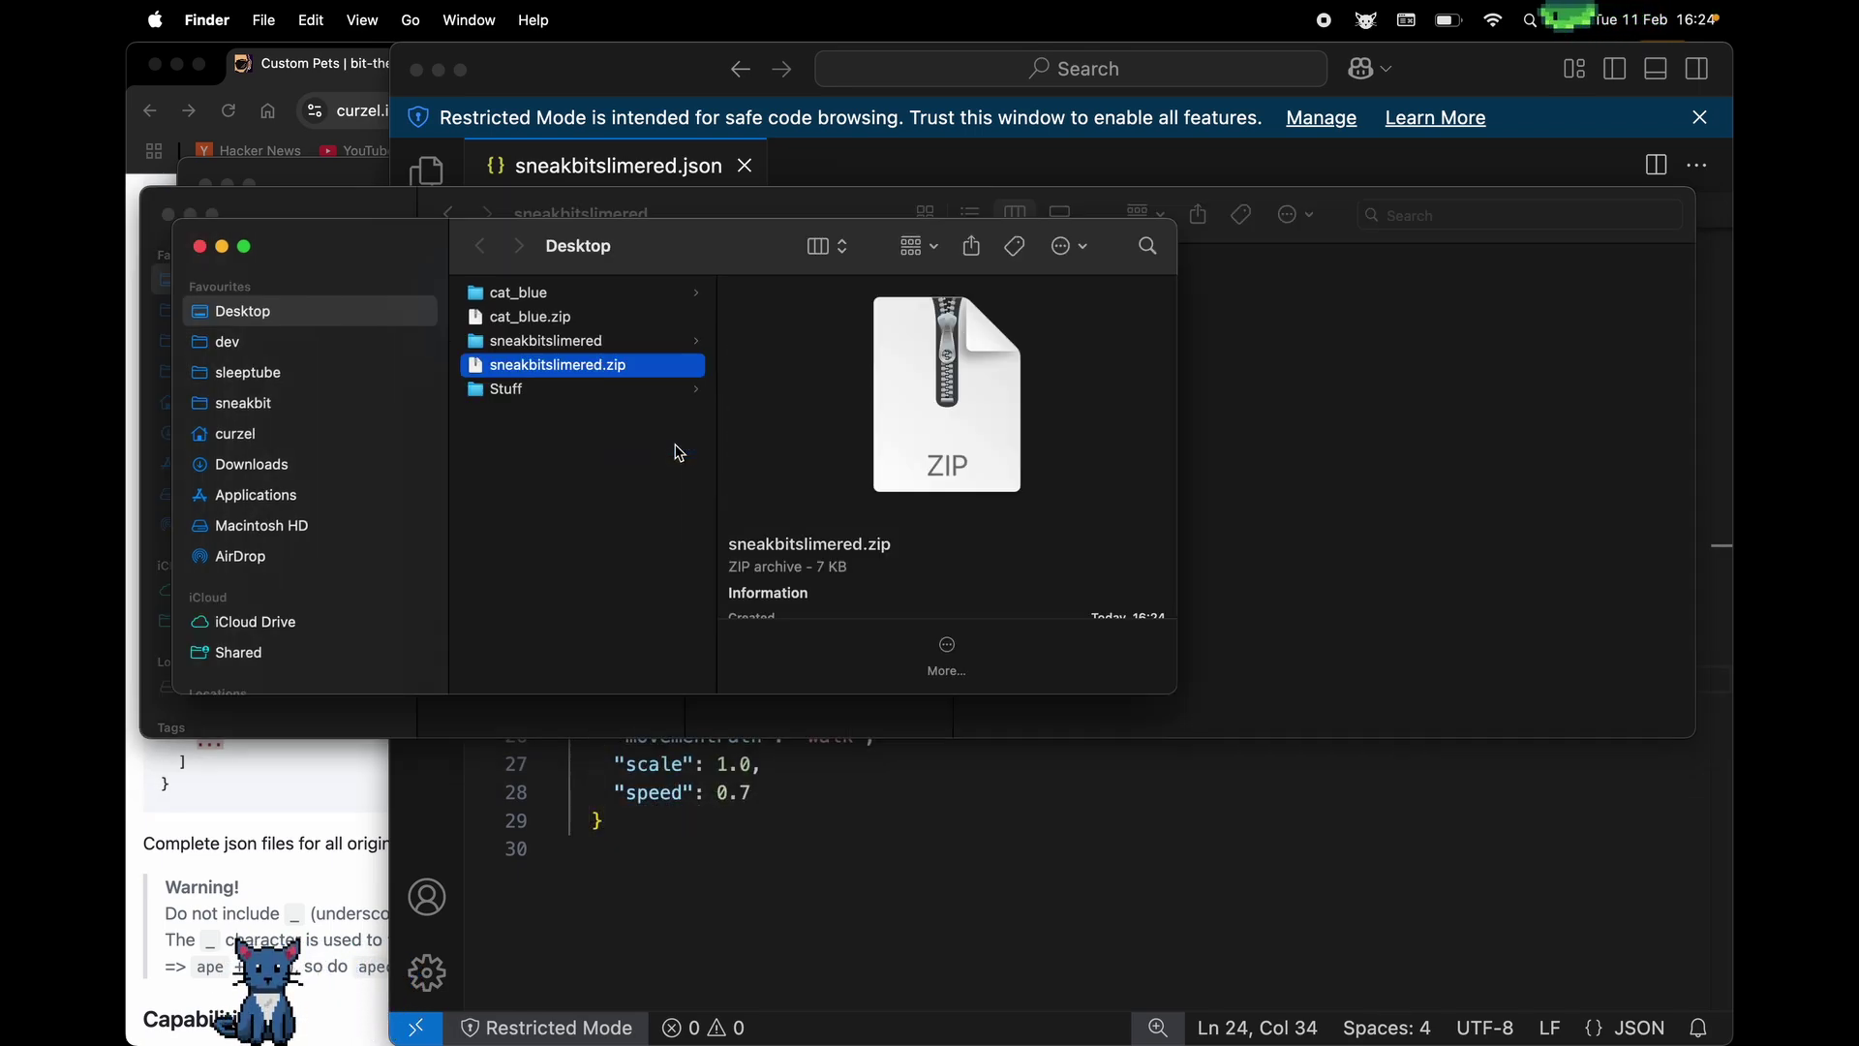
drag(531, 368, 1466, 726)
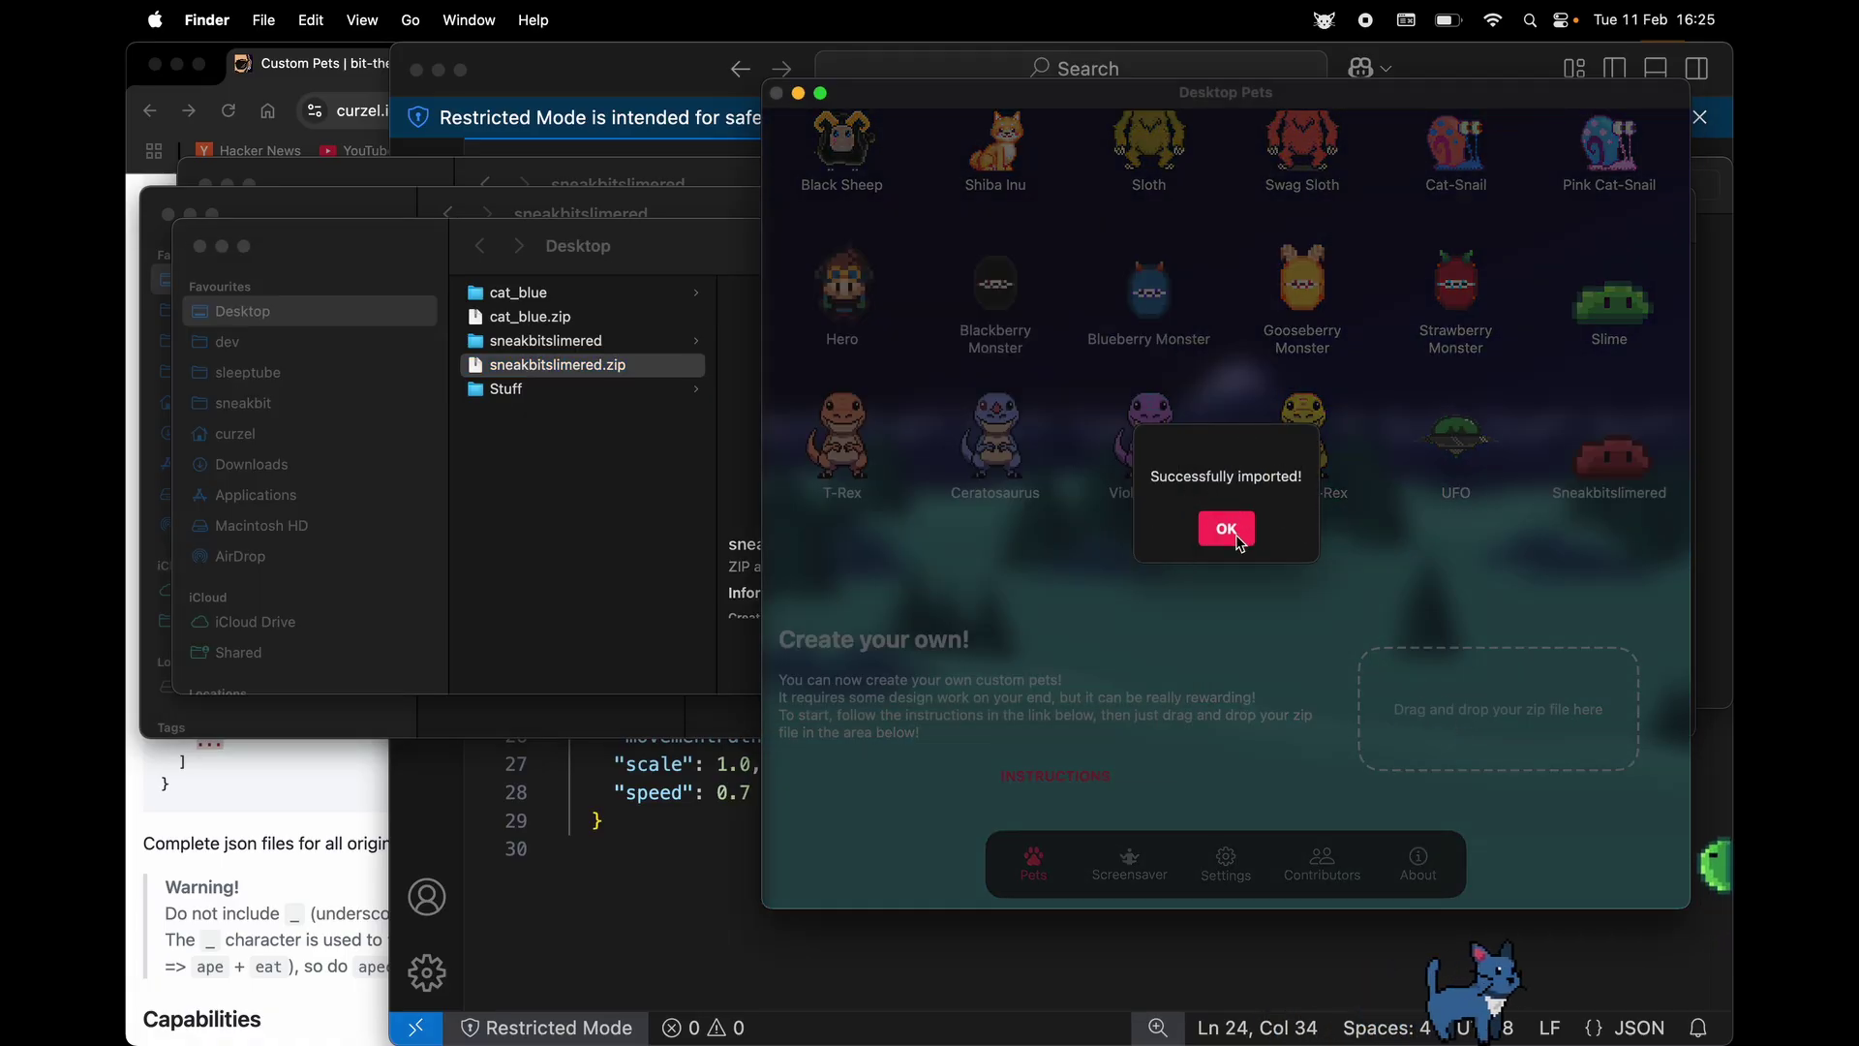
Dismiss the import message and add the red Sneakbitslimered slime to the screen
click(1240, 535)
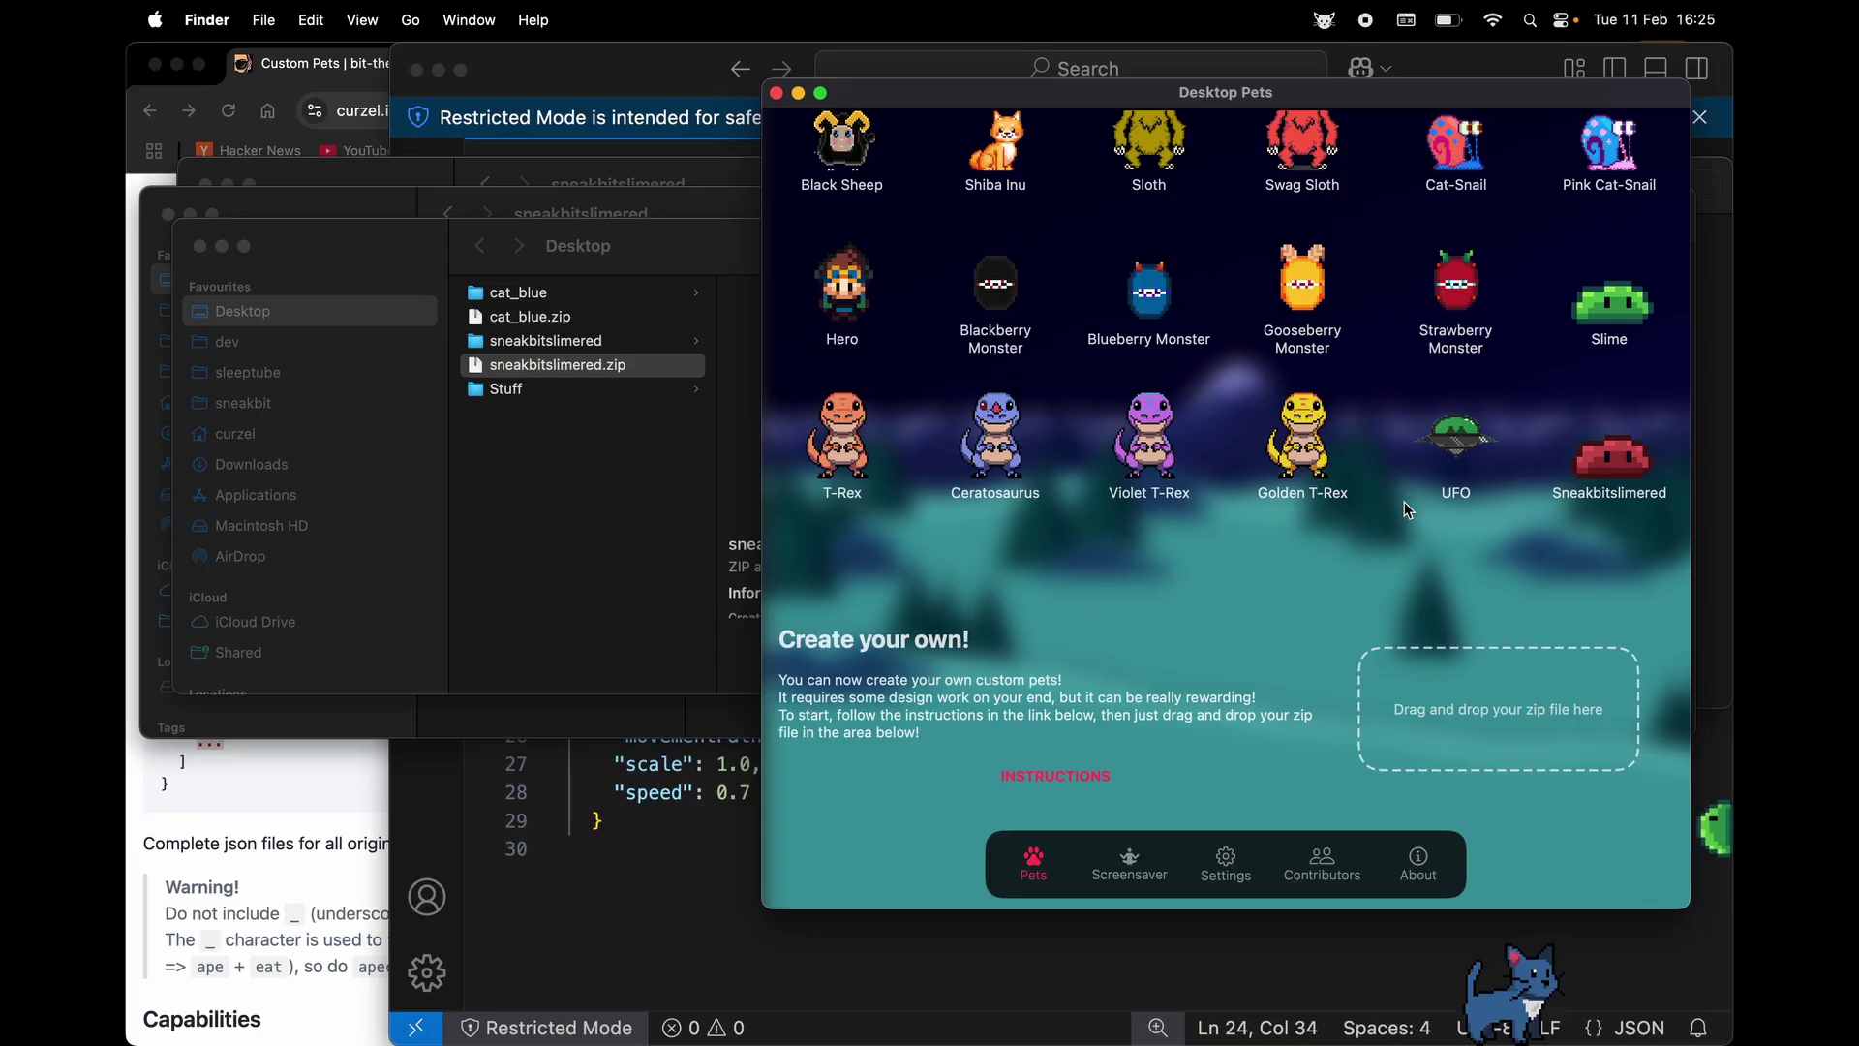
click(1624, 476)
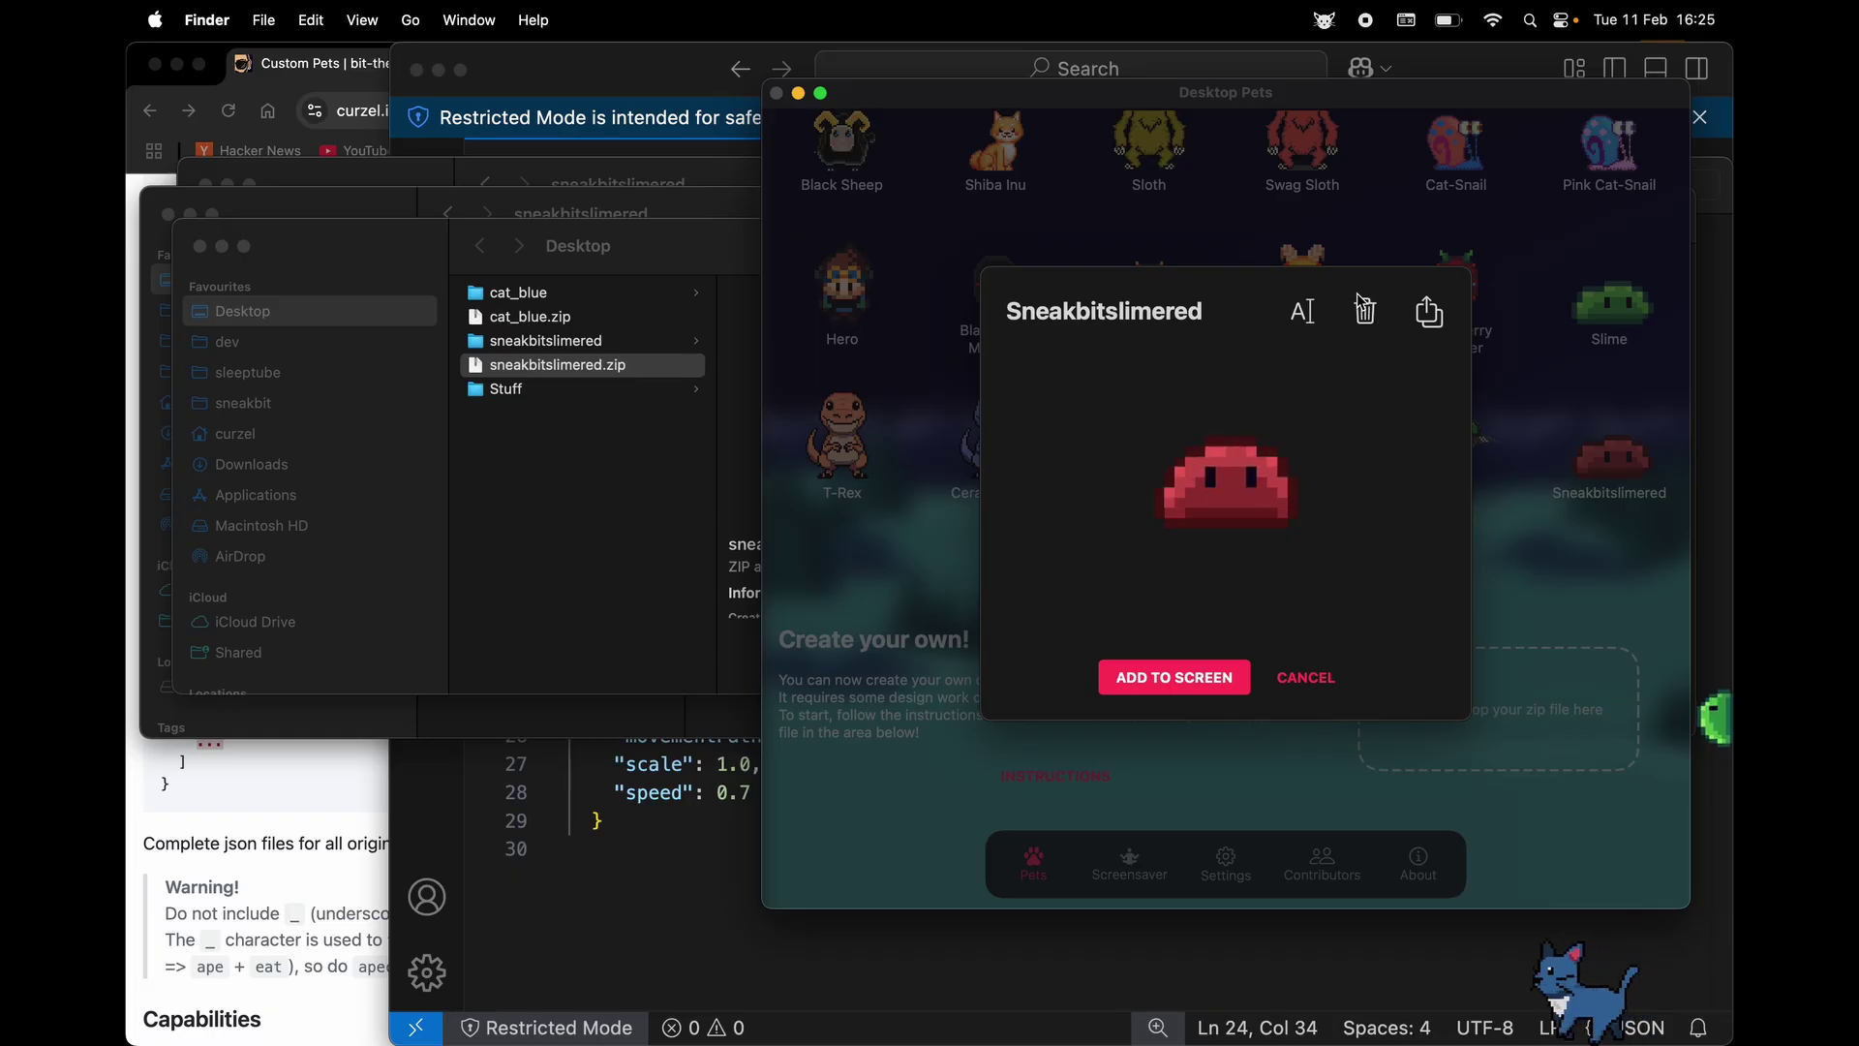
click(1210, 691)
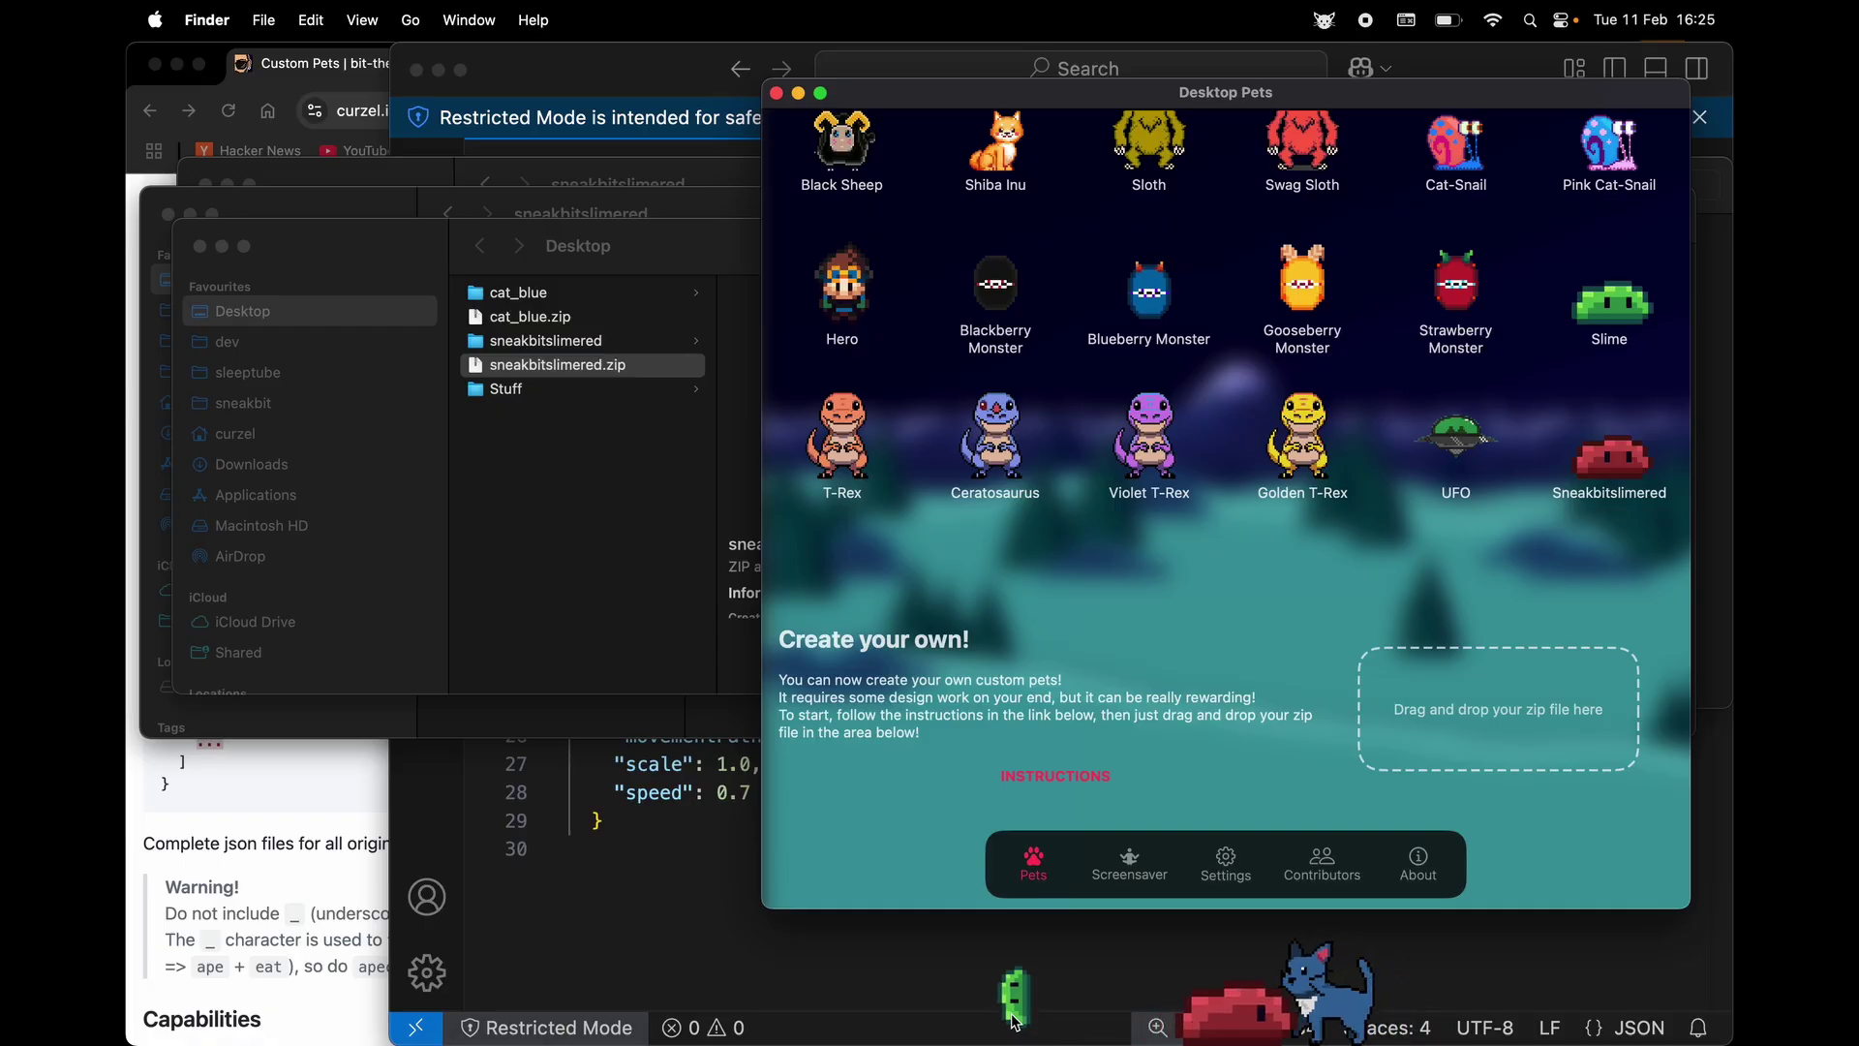
Move the green slime to the right screen edge, close the Finder windows, and bring the Custom Pets guide forward
drag(1027, 1028, 1729, 1000)
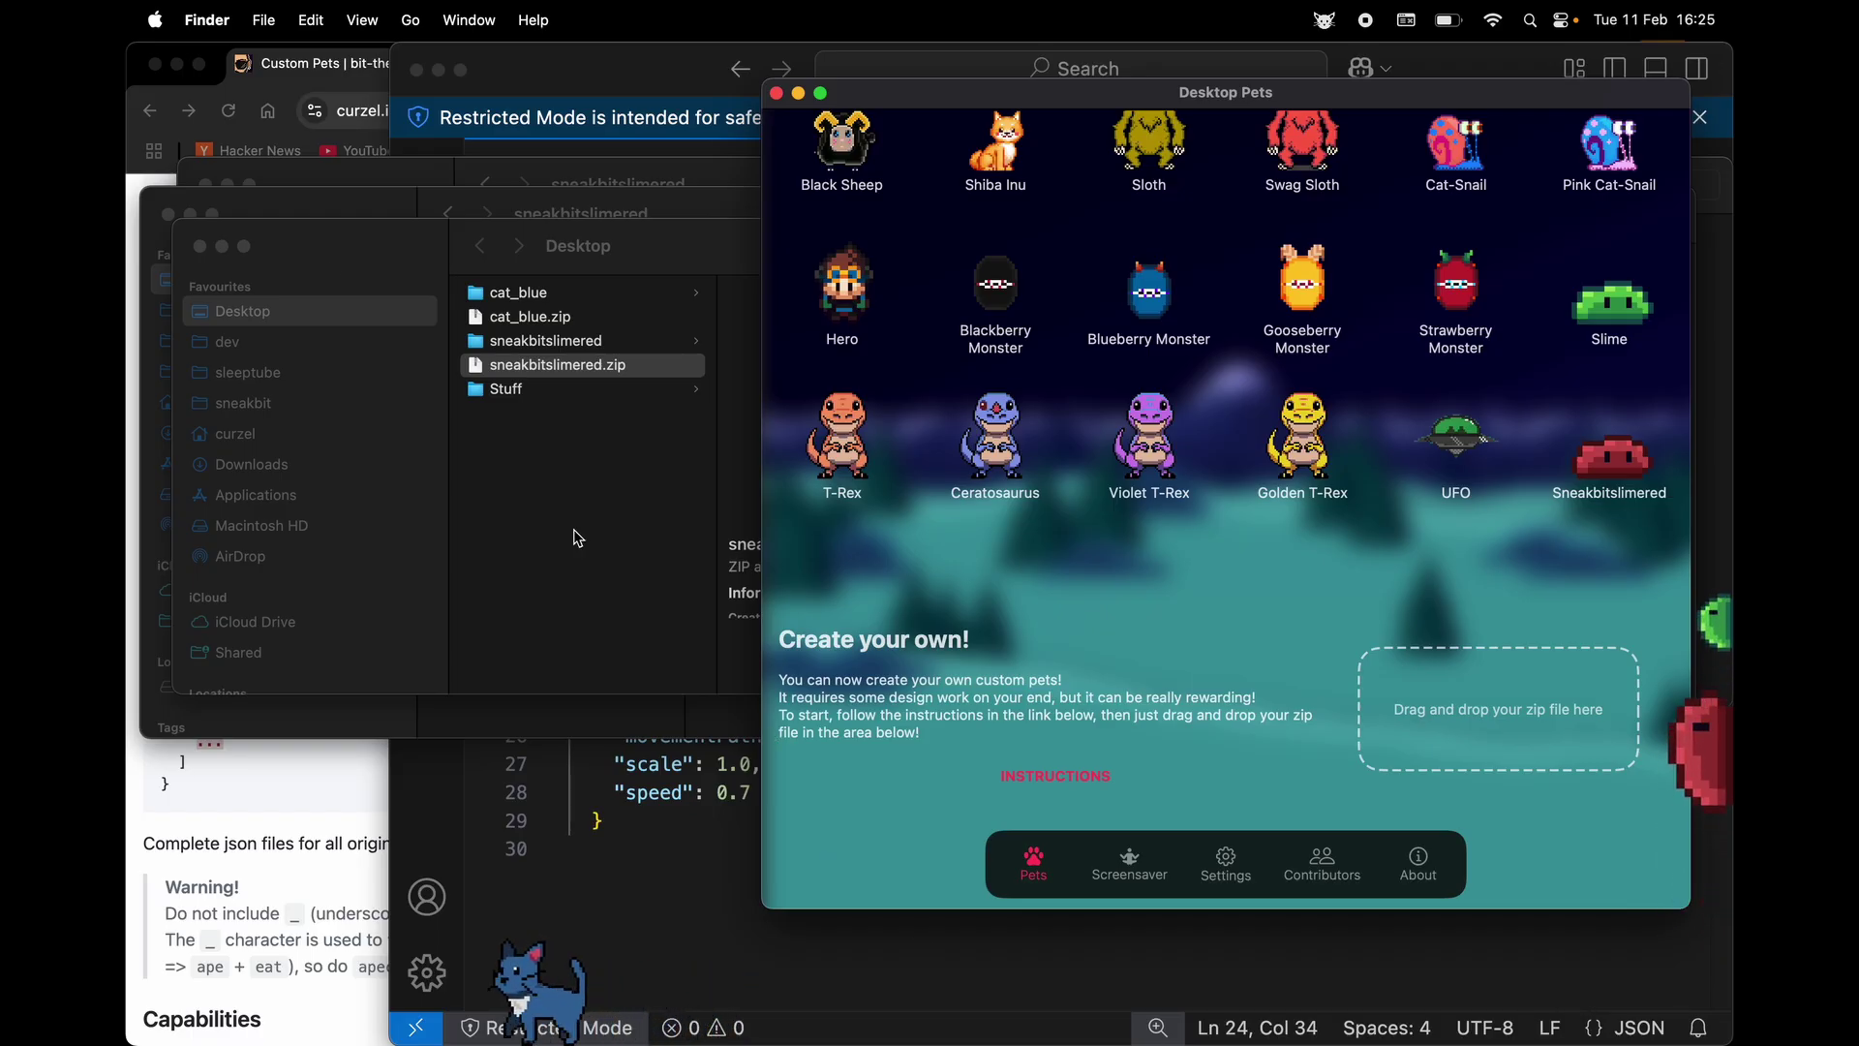
key(super+w)
key(super+w)
key(super+w)
scroll(896, 426, up, 15)
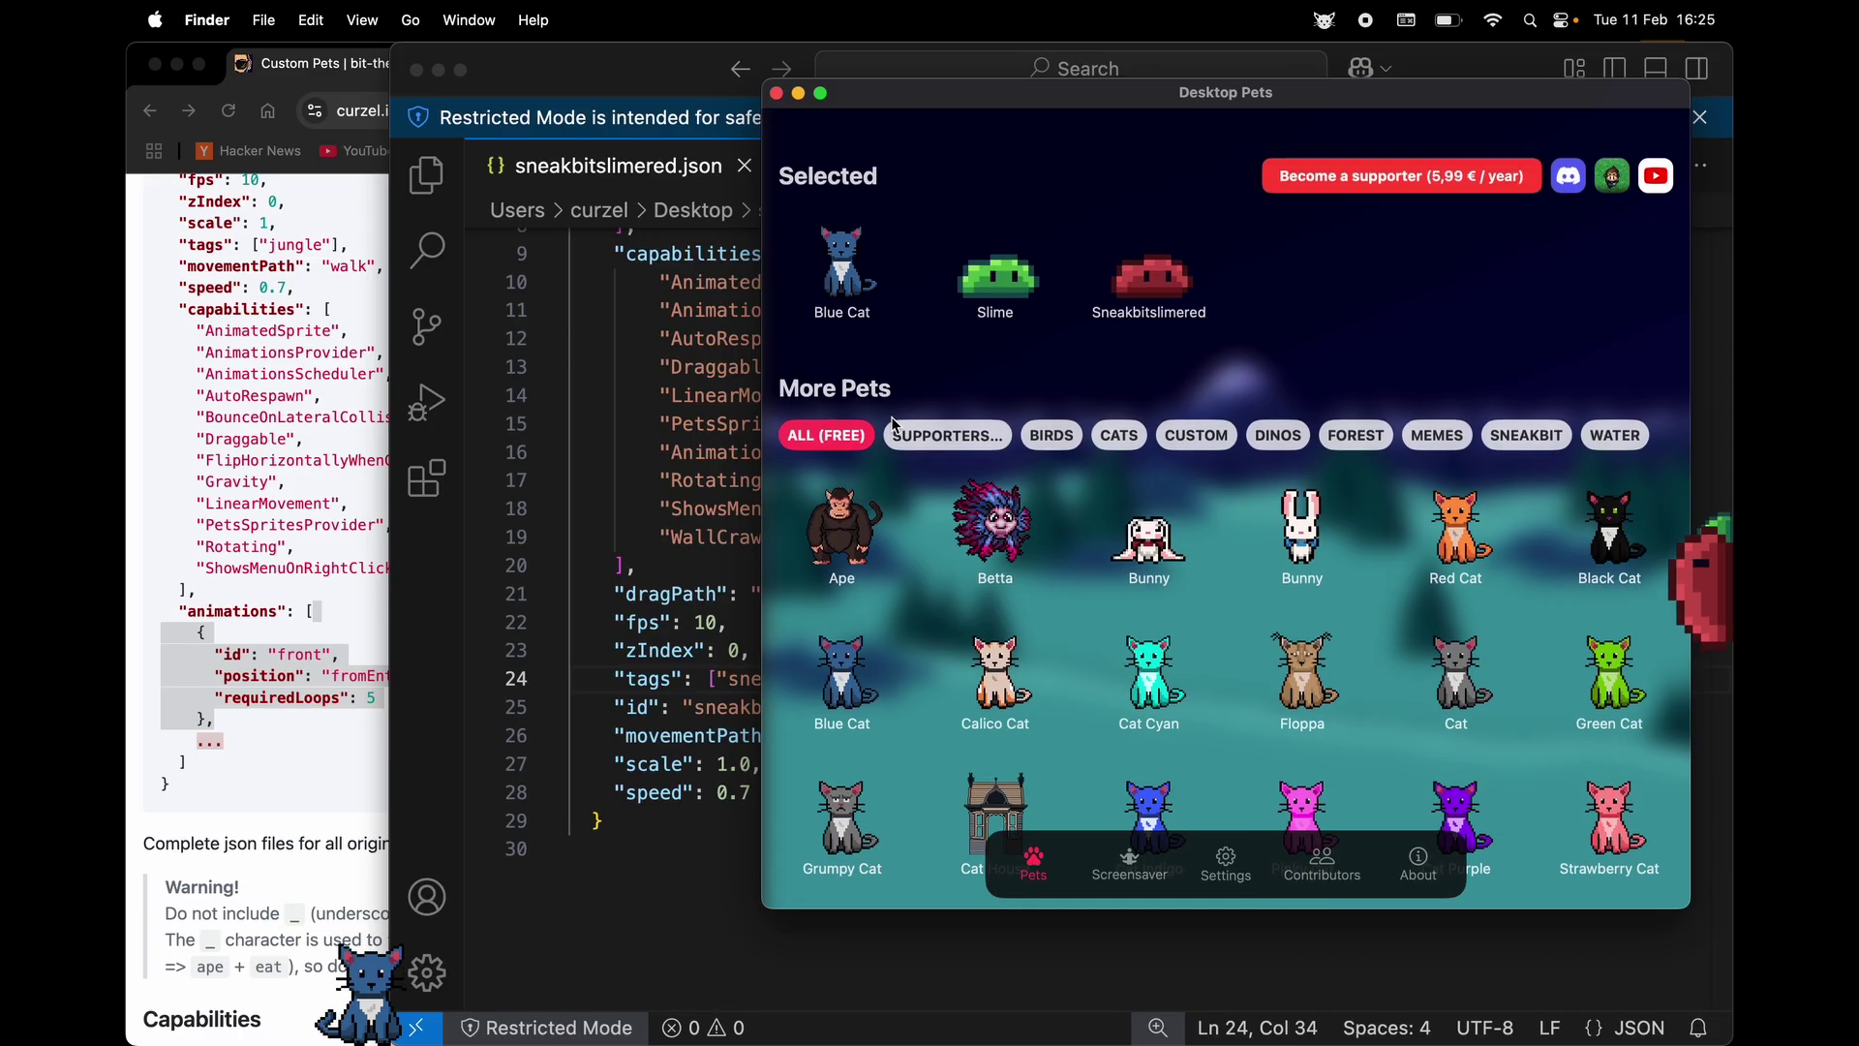
click(244, 254)
scroll(244, 254, up, 15)
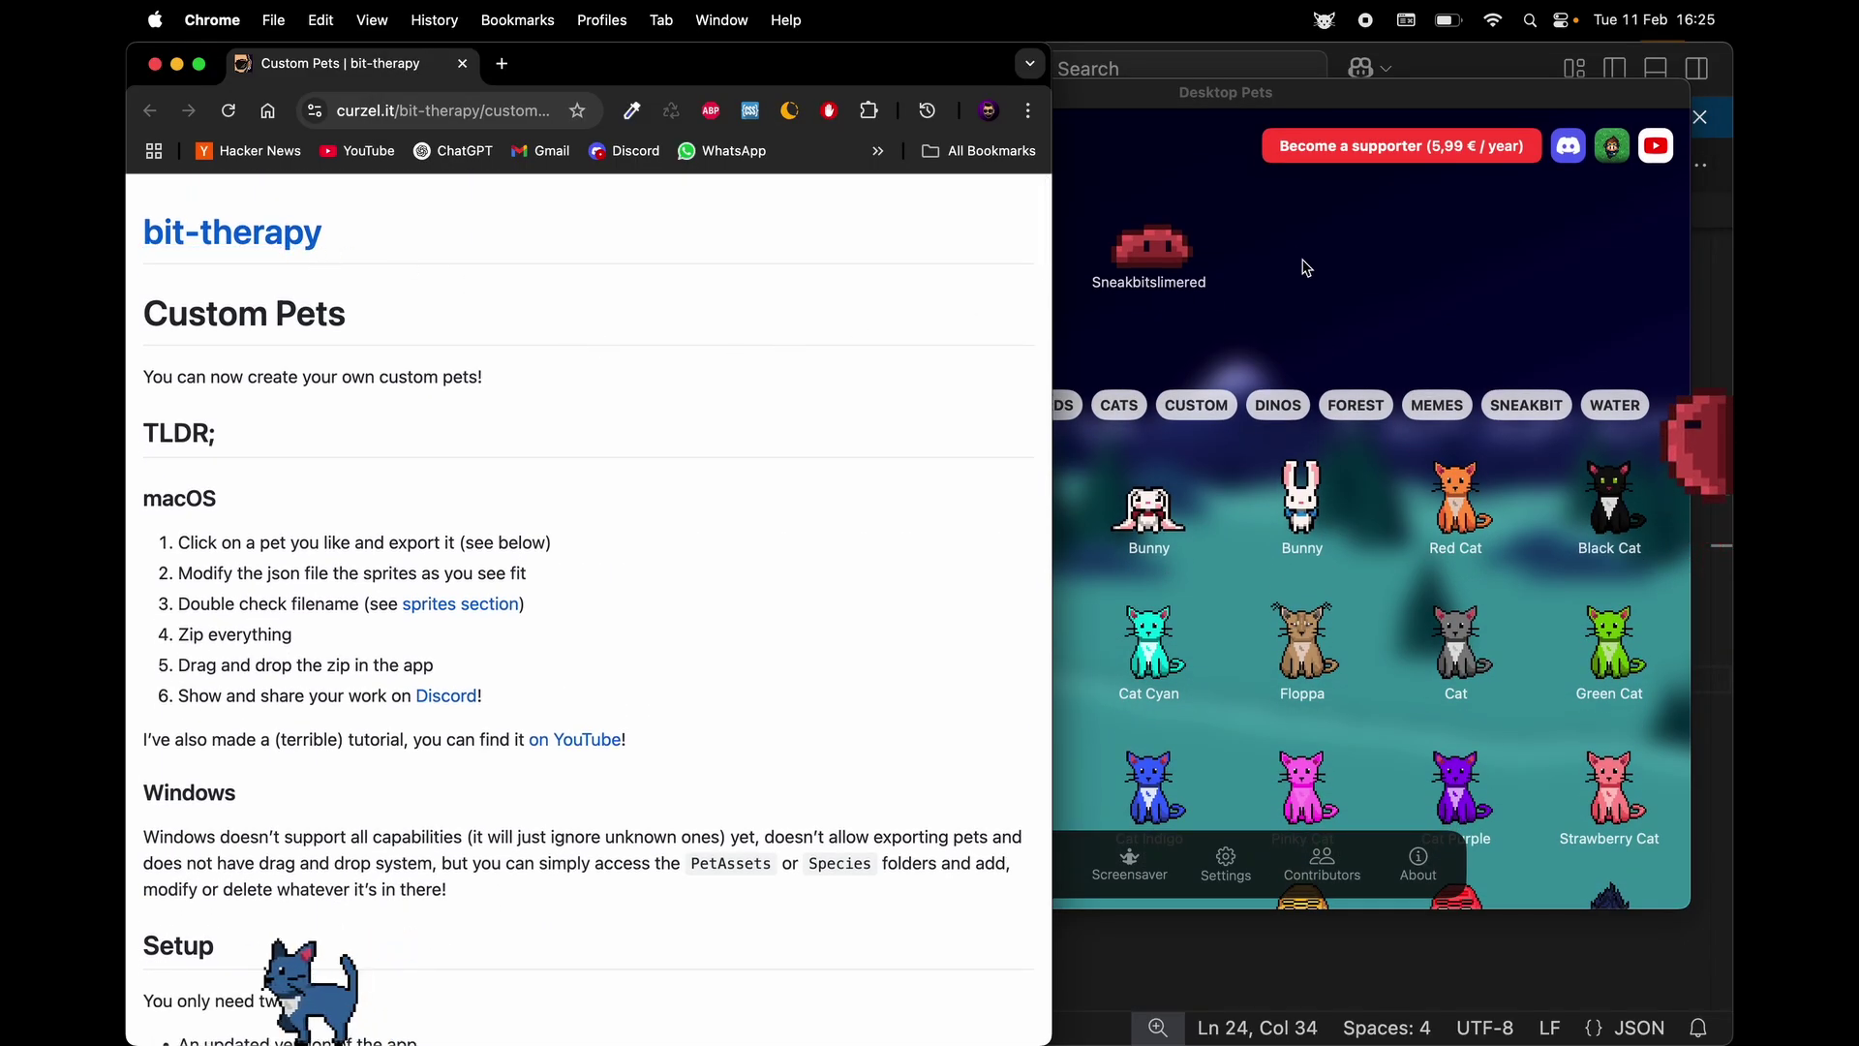
Close the SneakBit tab in Chrome, leaving only the Custom Pets guide tab
click(1336, 257)
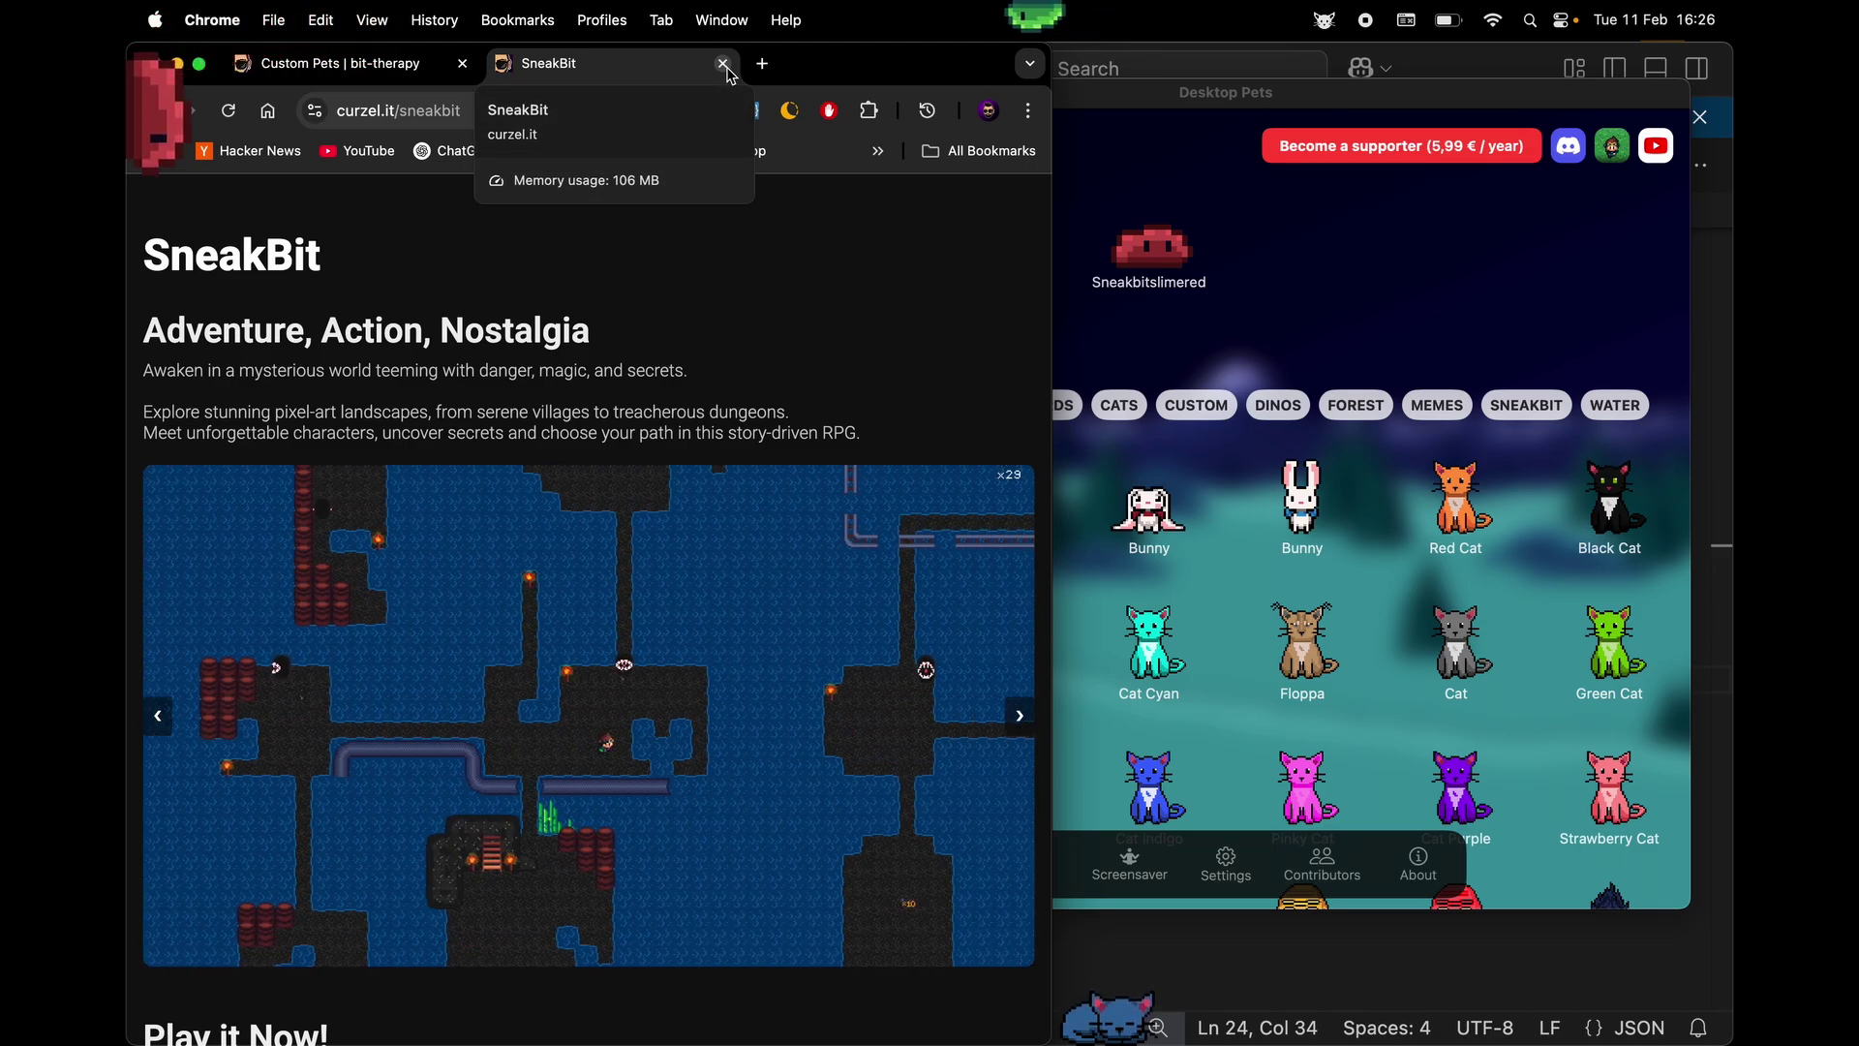
click(723, 64)
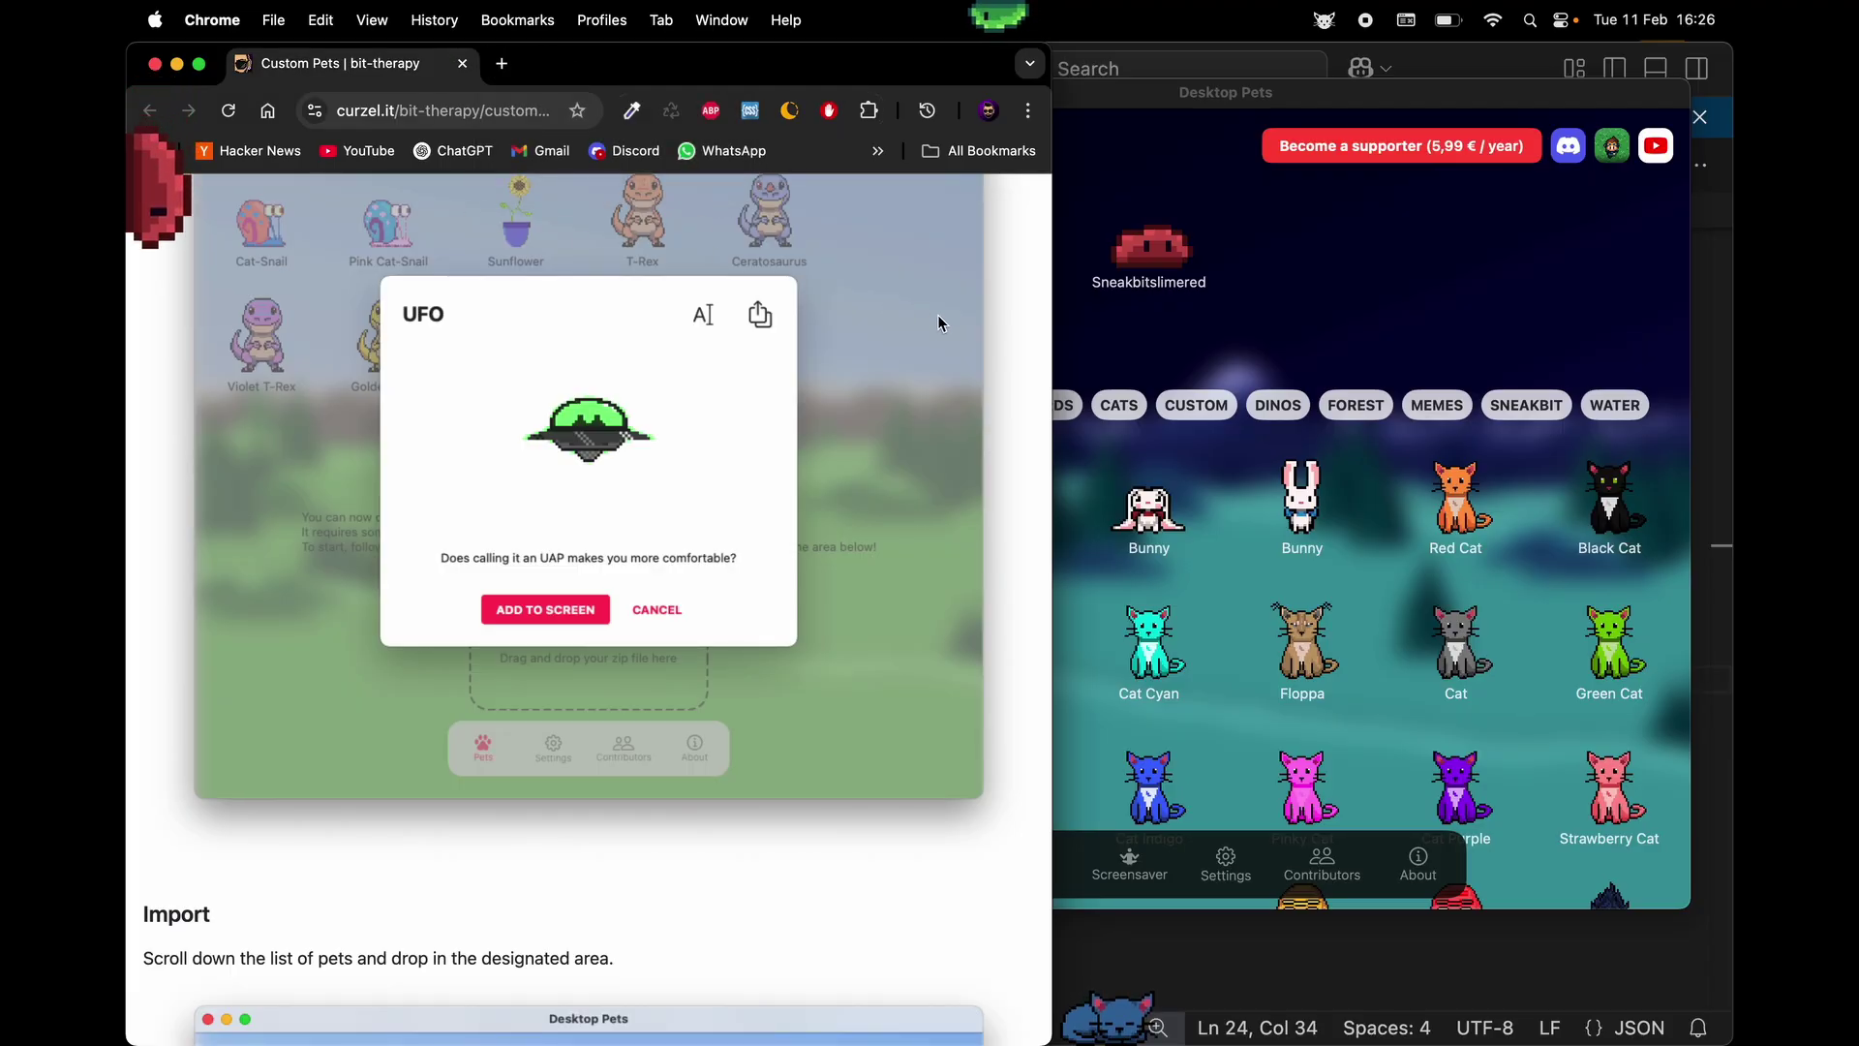